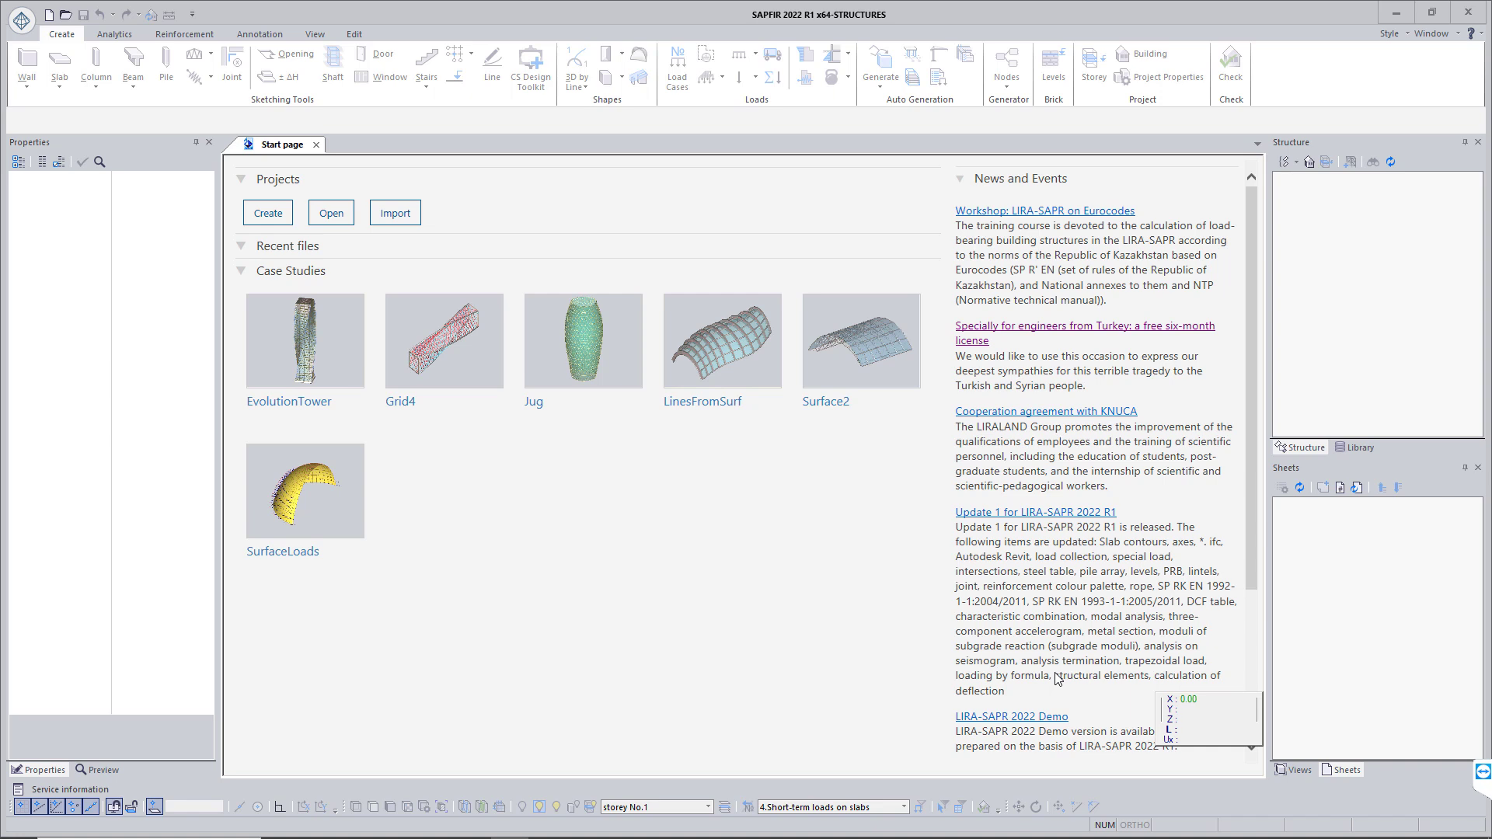
- Create a new project and bring up the model import options
click(264, 214)
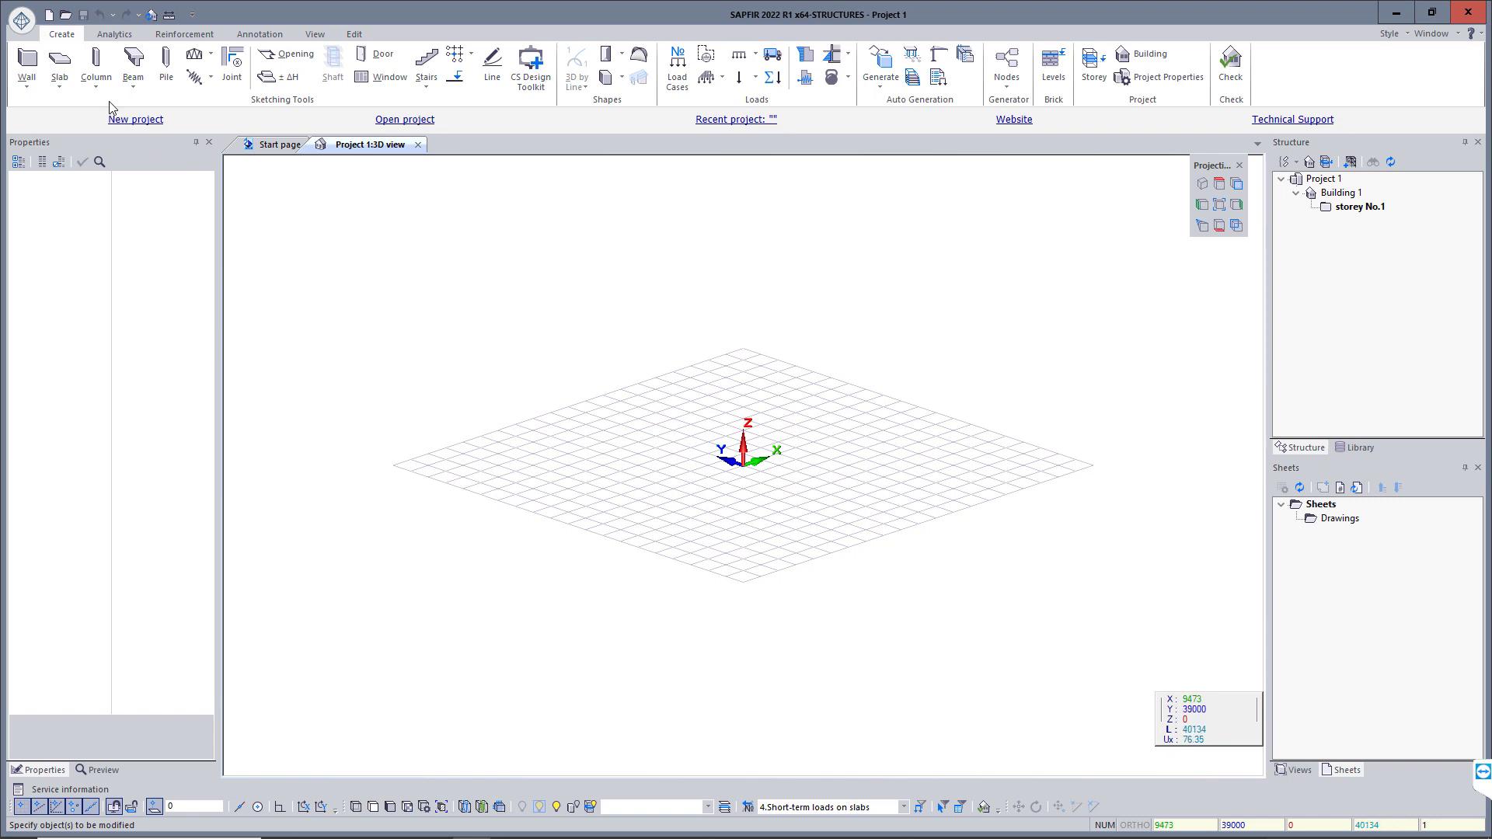
click(22, 21)
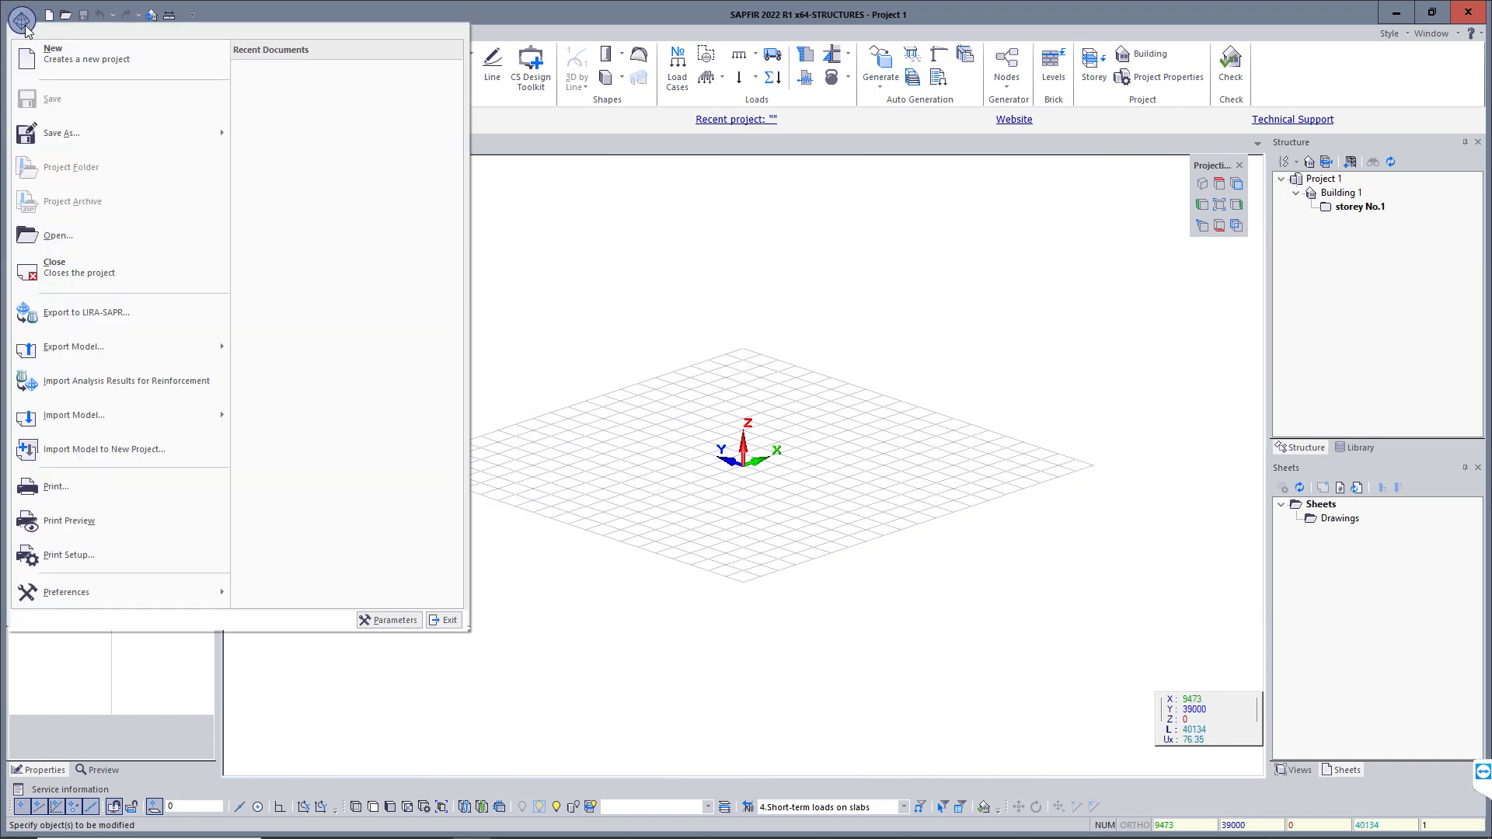
mouse_move(116, 416)
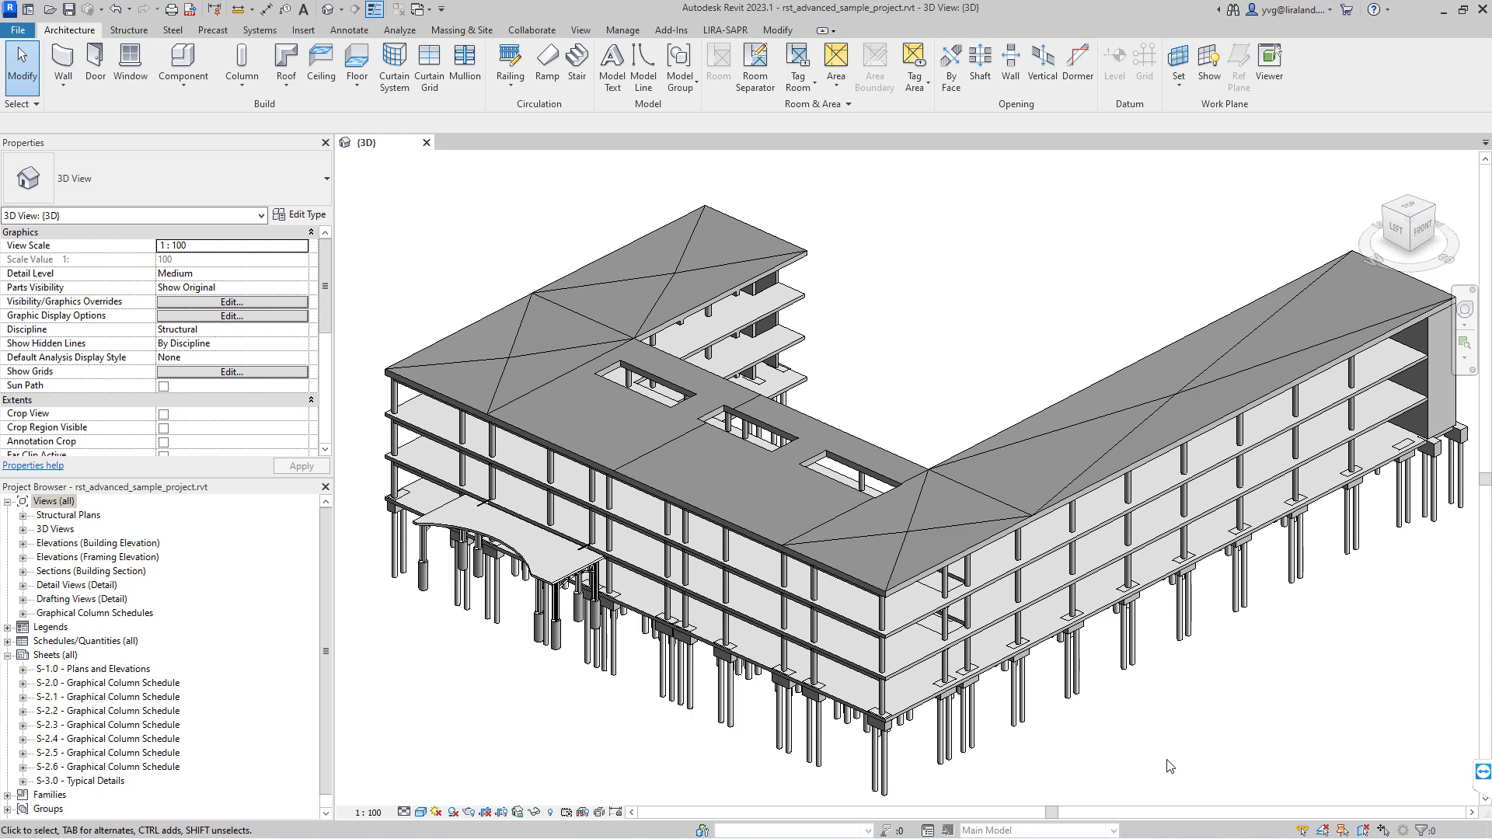
- Switch to Revit and examine the IFC parameters of the entry-level floor slab and the end exterior wall
middle_drag(1163, 758, 1151, 724)
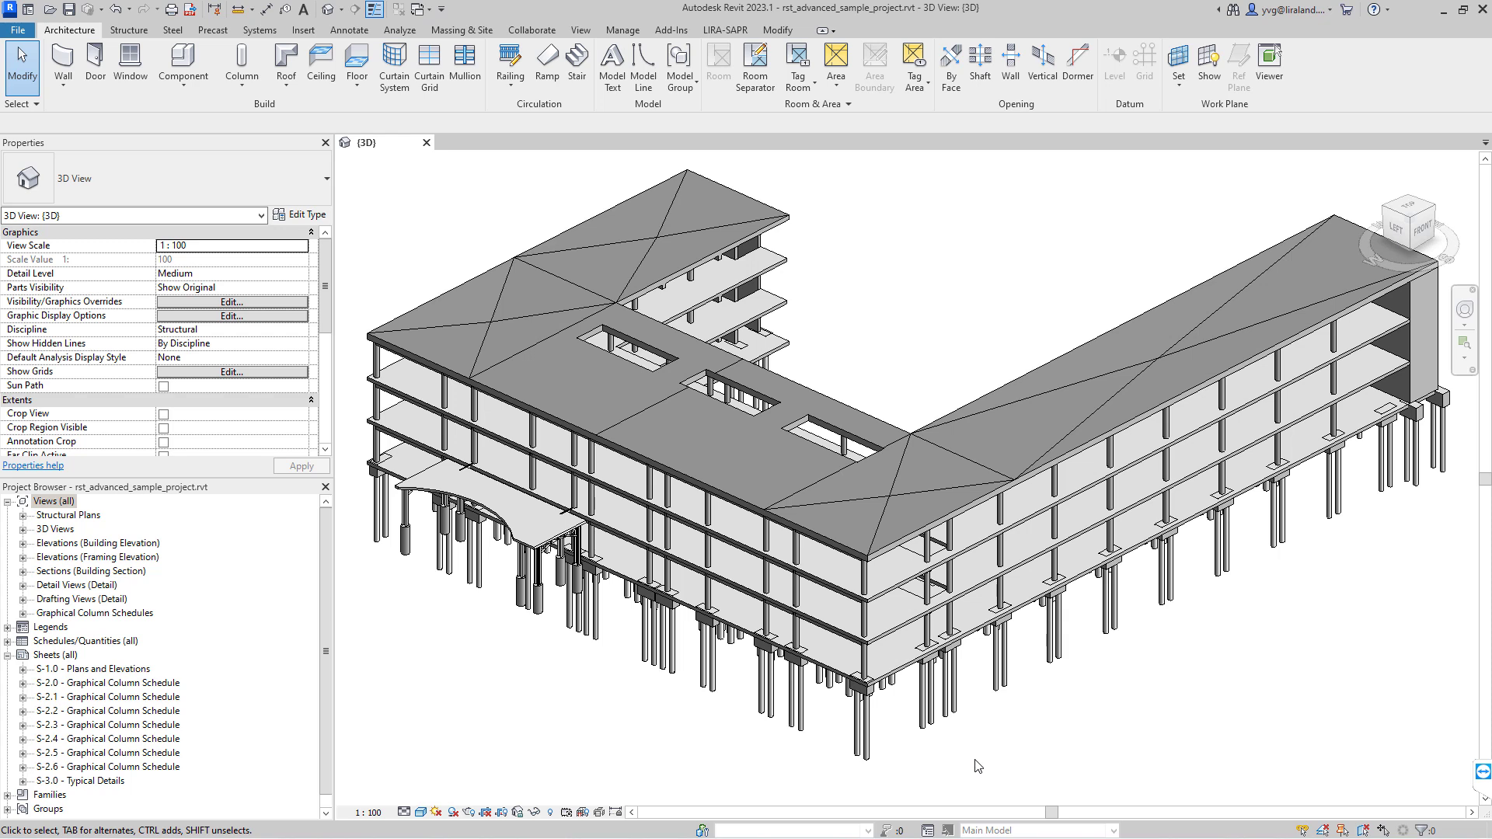
click(897, 675)
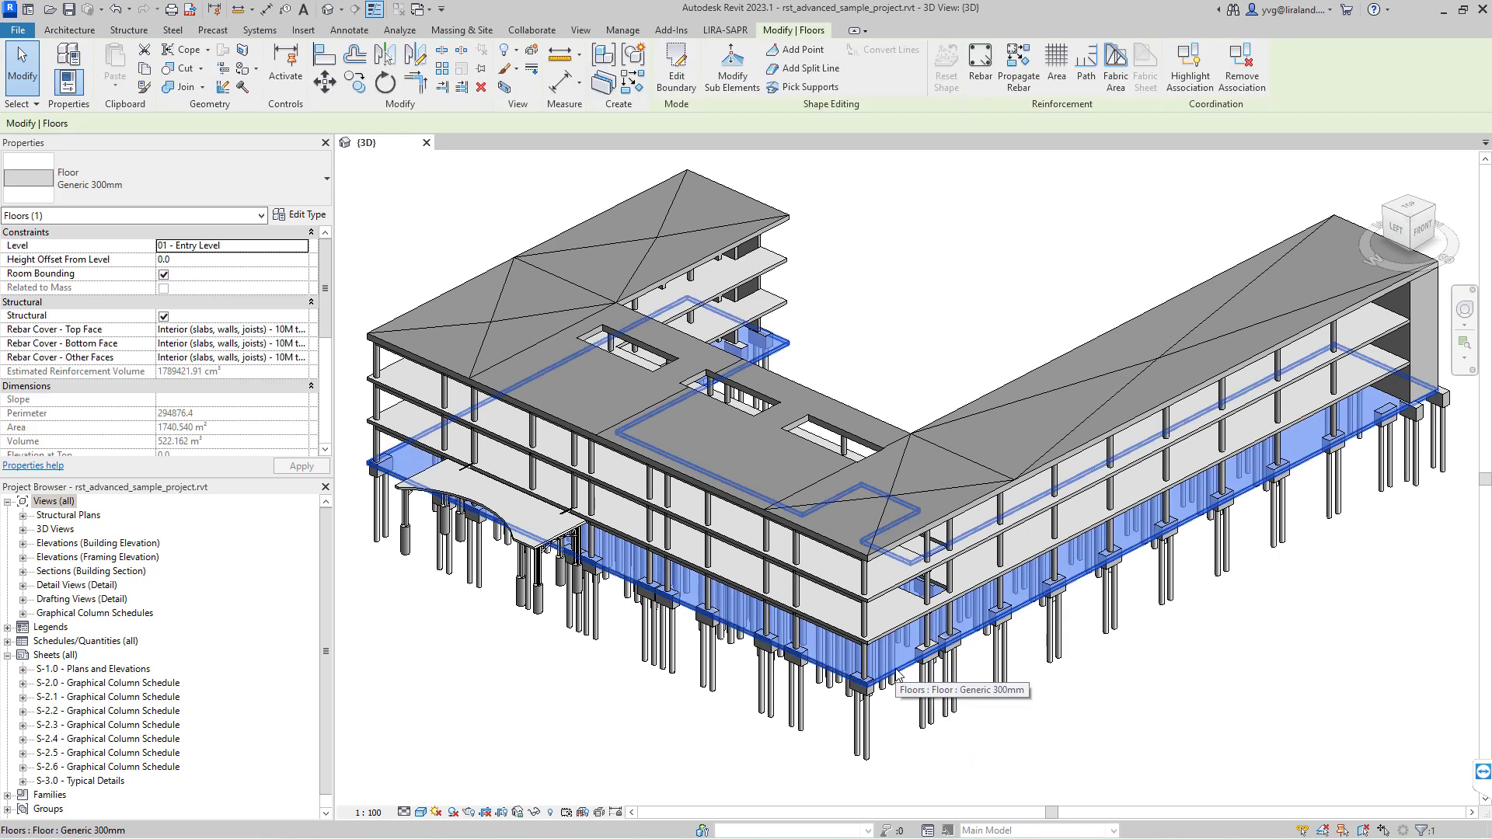
drag(320, 331, 324, 433)
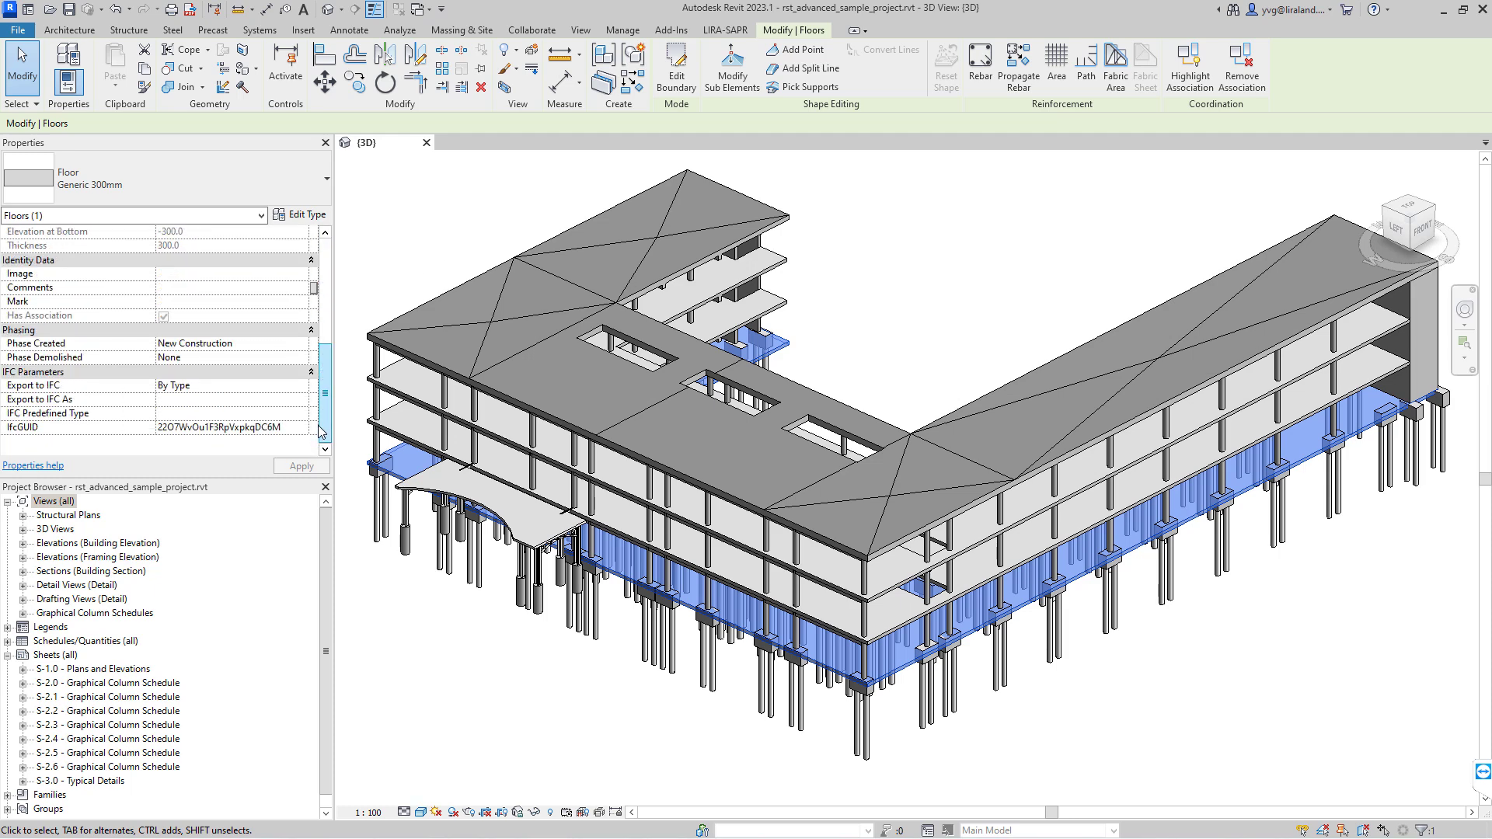
click(1416, 382)
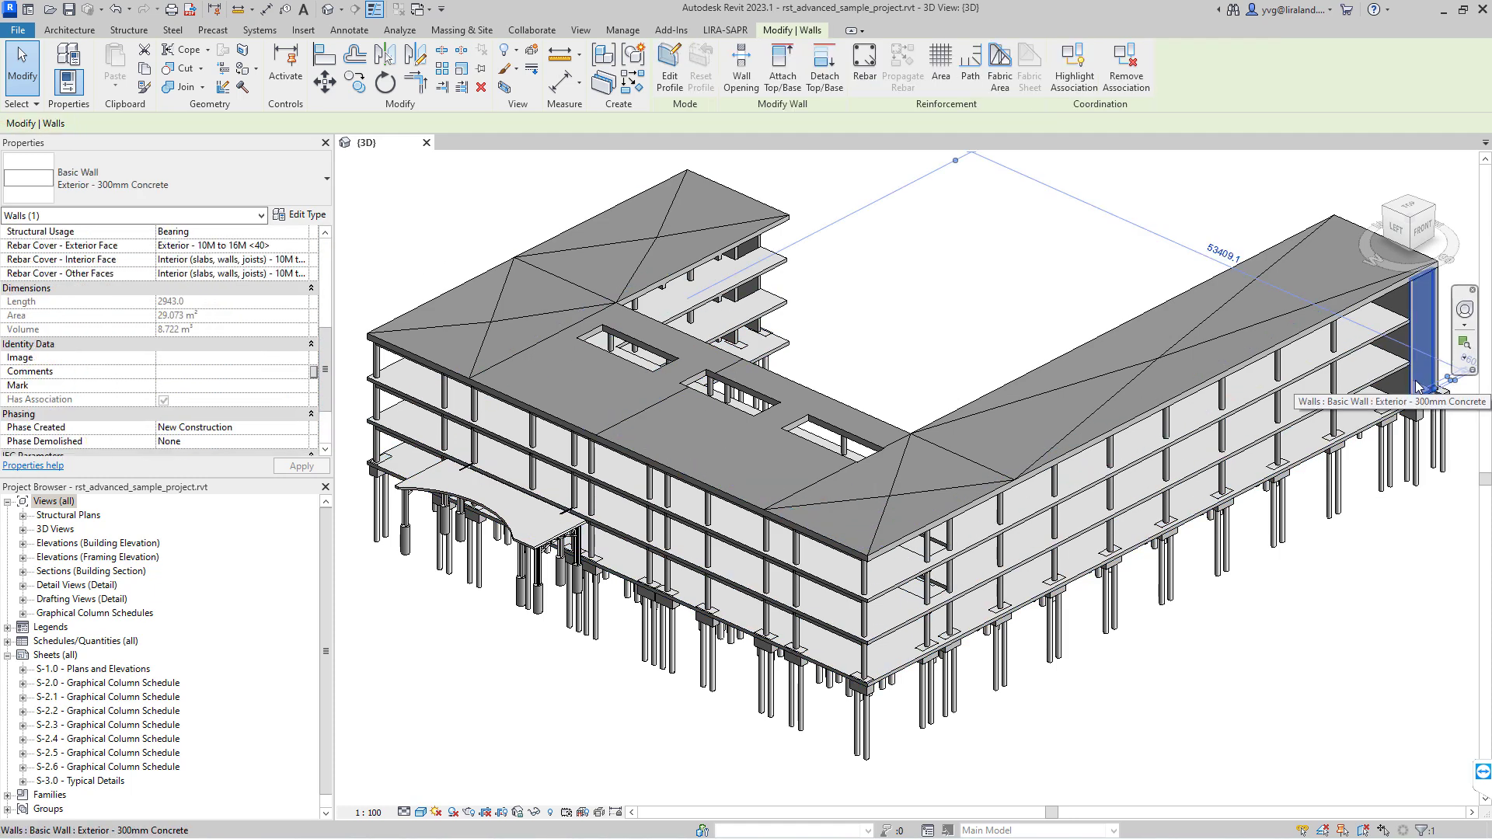
drag(326, 395, 325, 442)
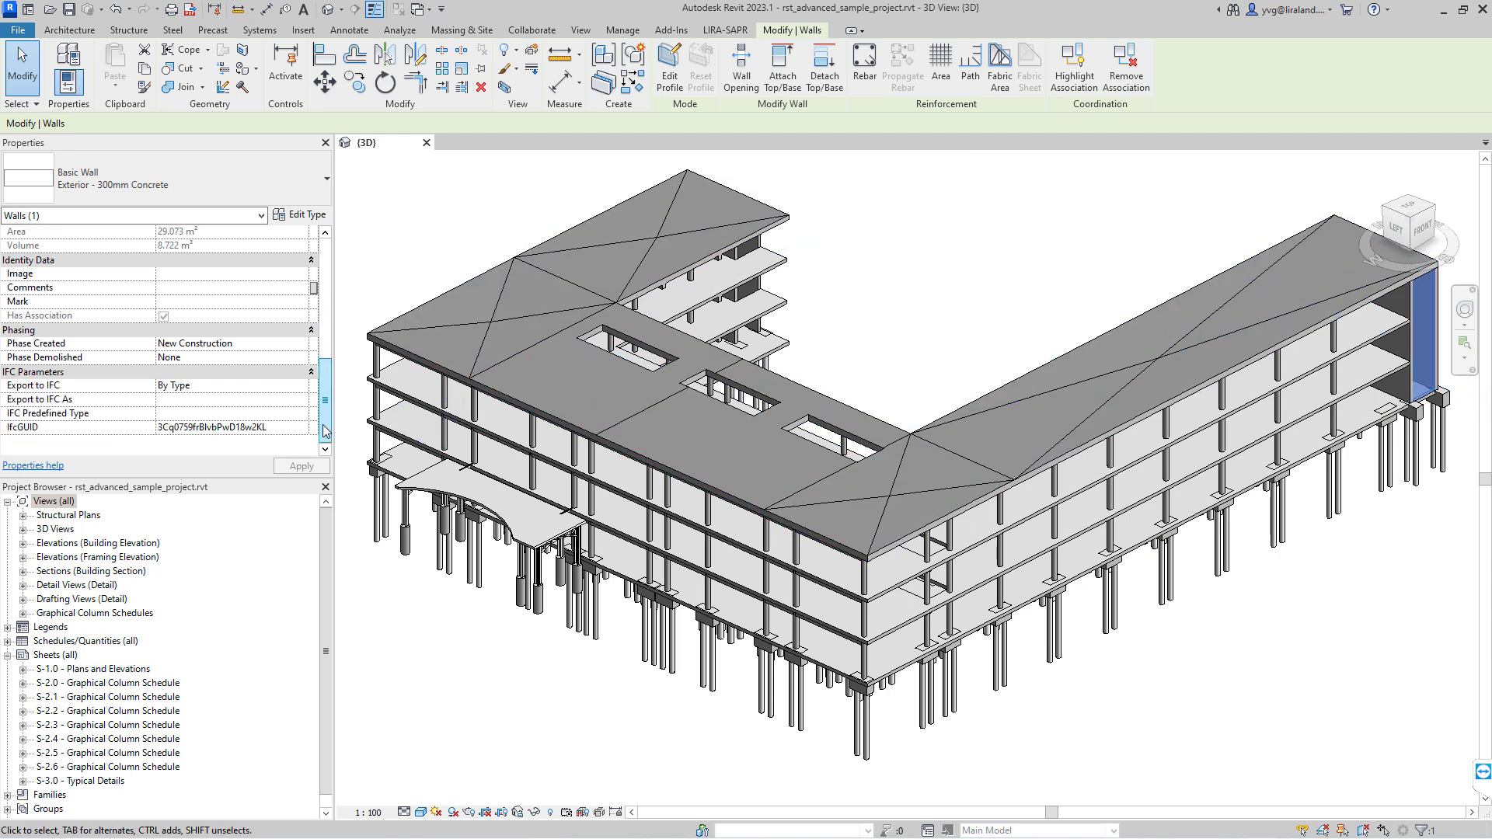
- Review the IFC export class mapping for Revit categories down to Floors, and close it without changes
click(18, 31)
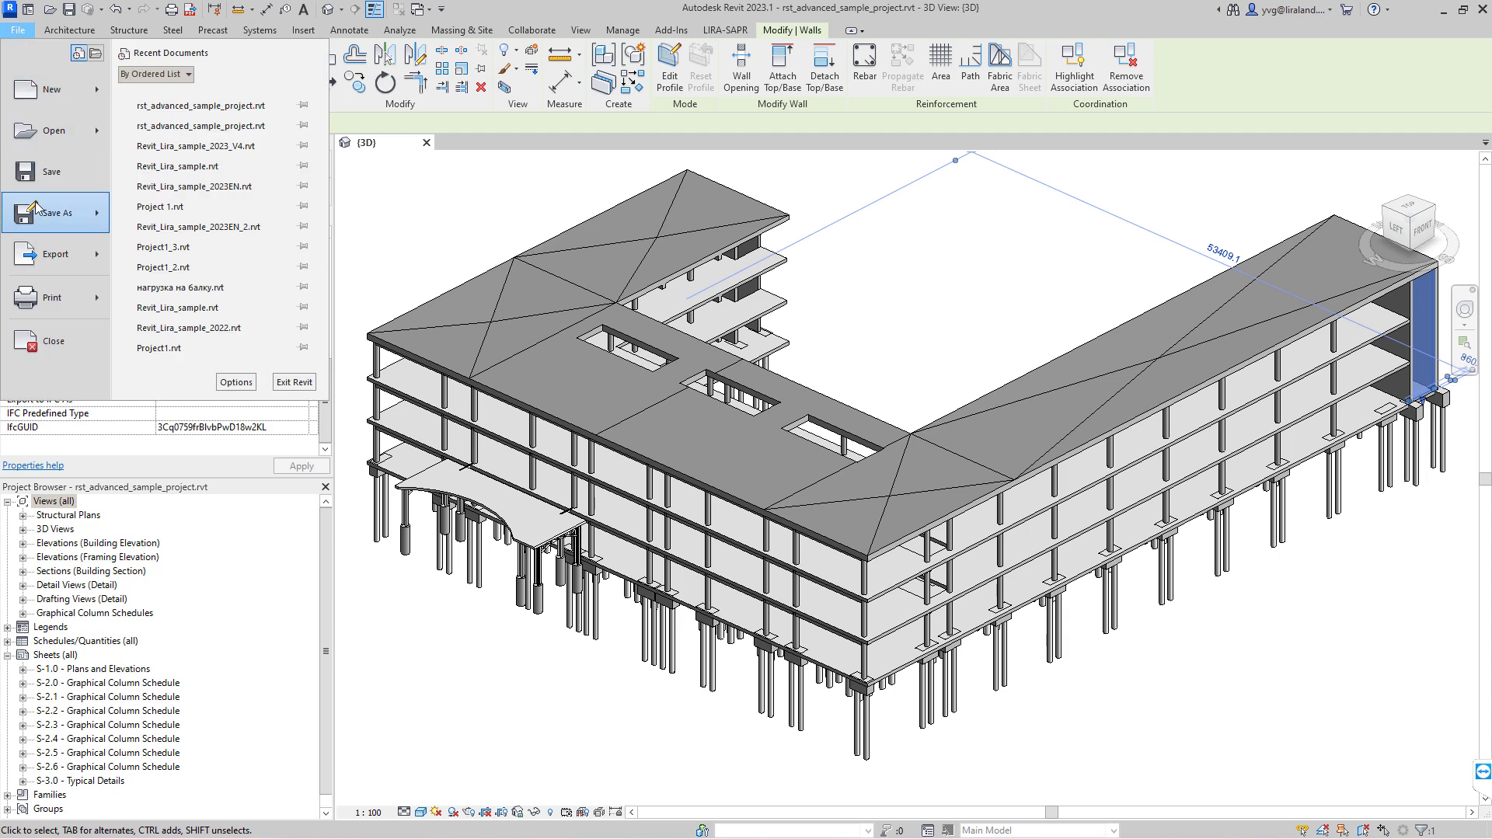
mouse_move(43, 260)
scroll(184, 336, down, 5)
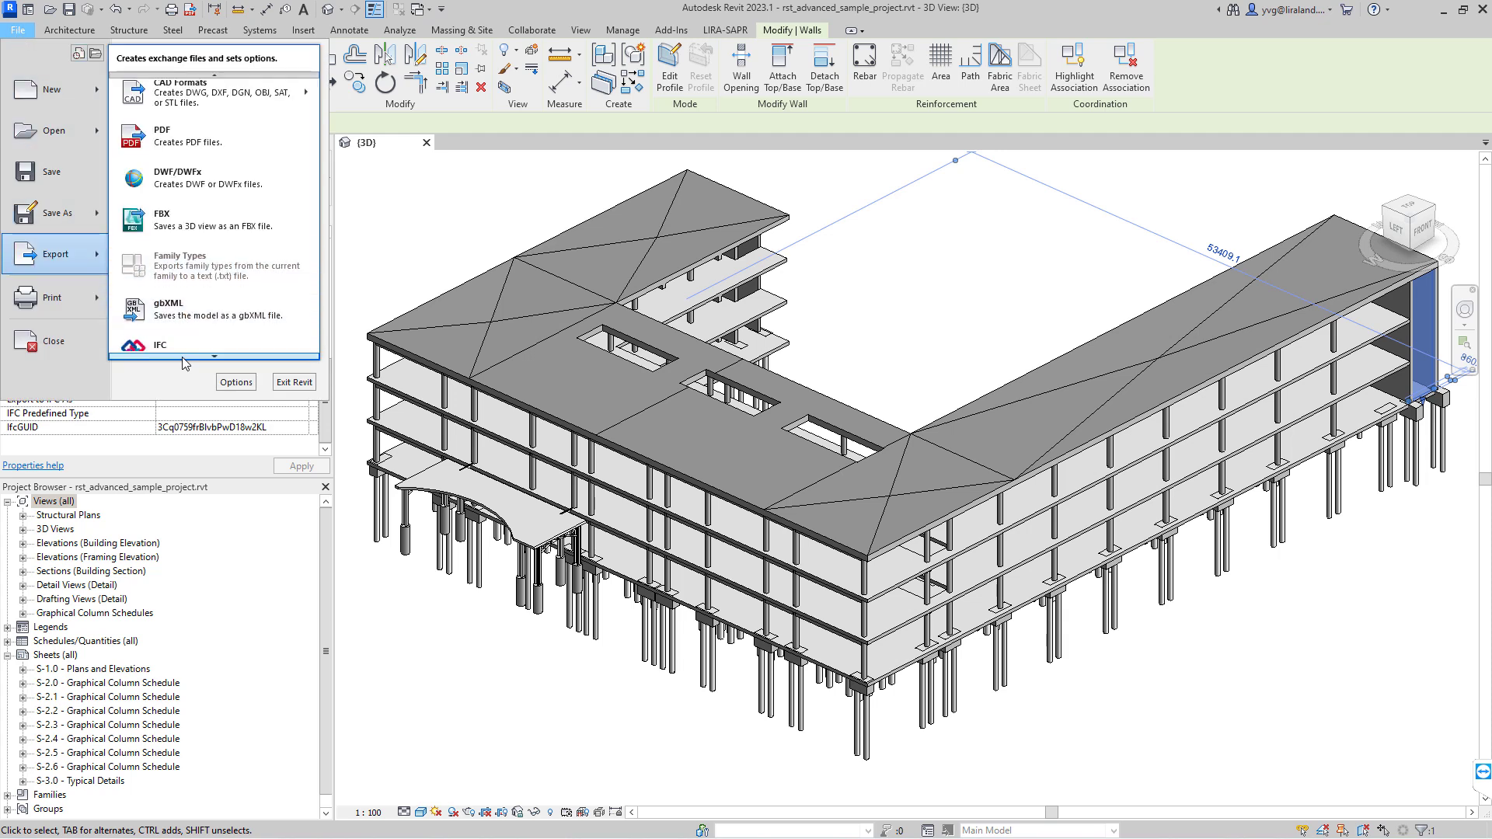
mouse_move(179, 349)
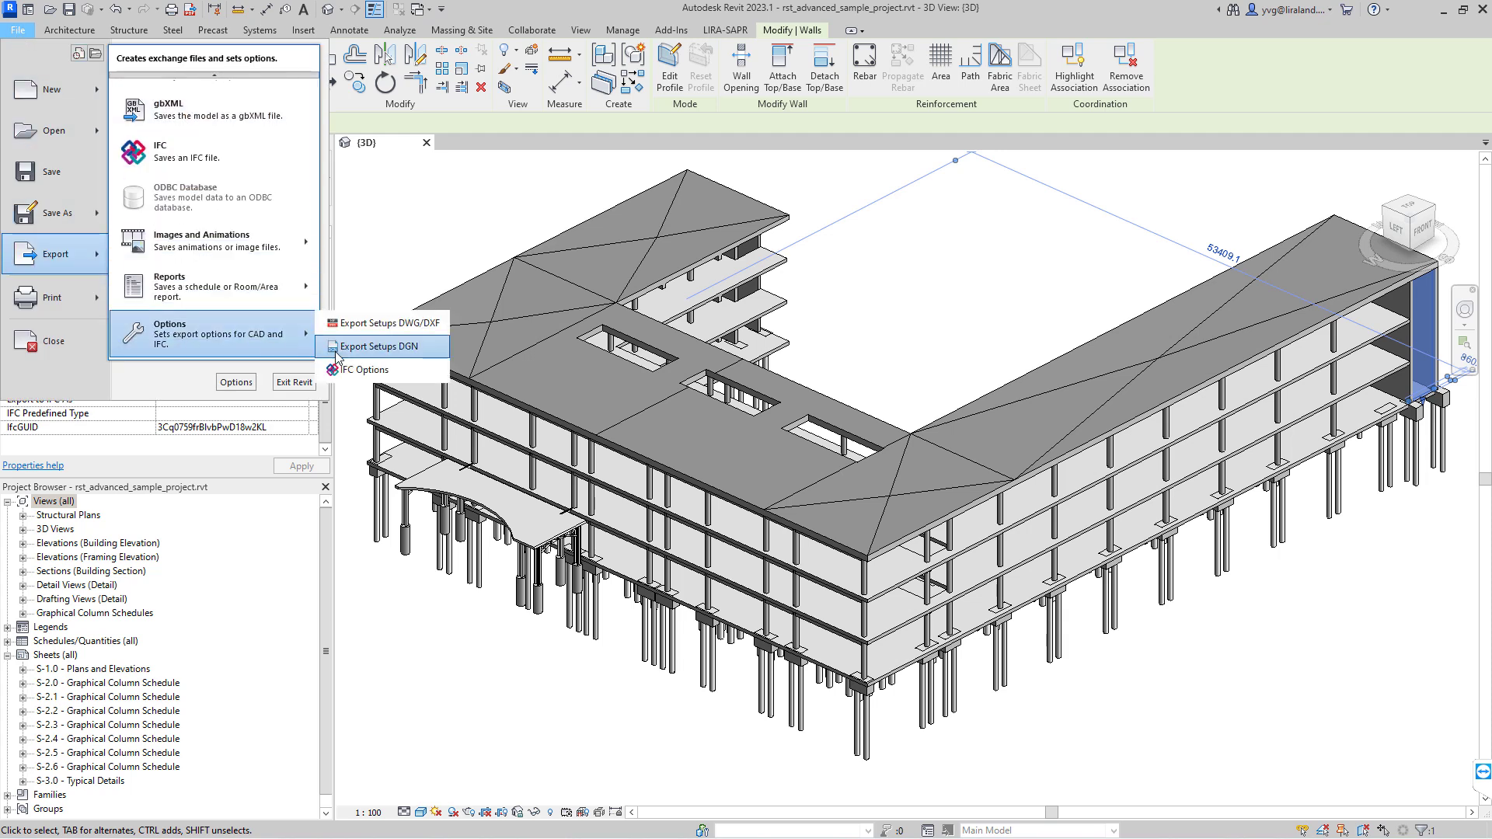
click(362, 370)
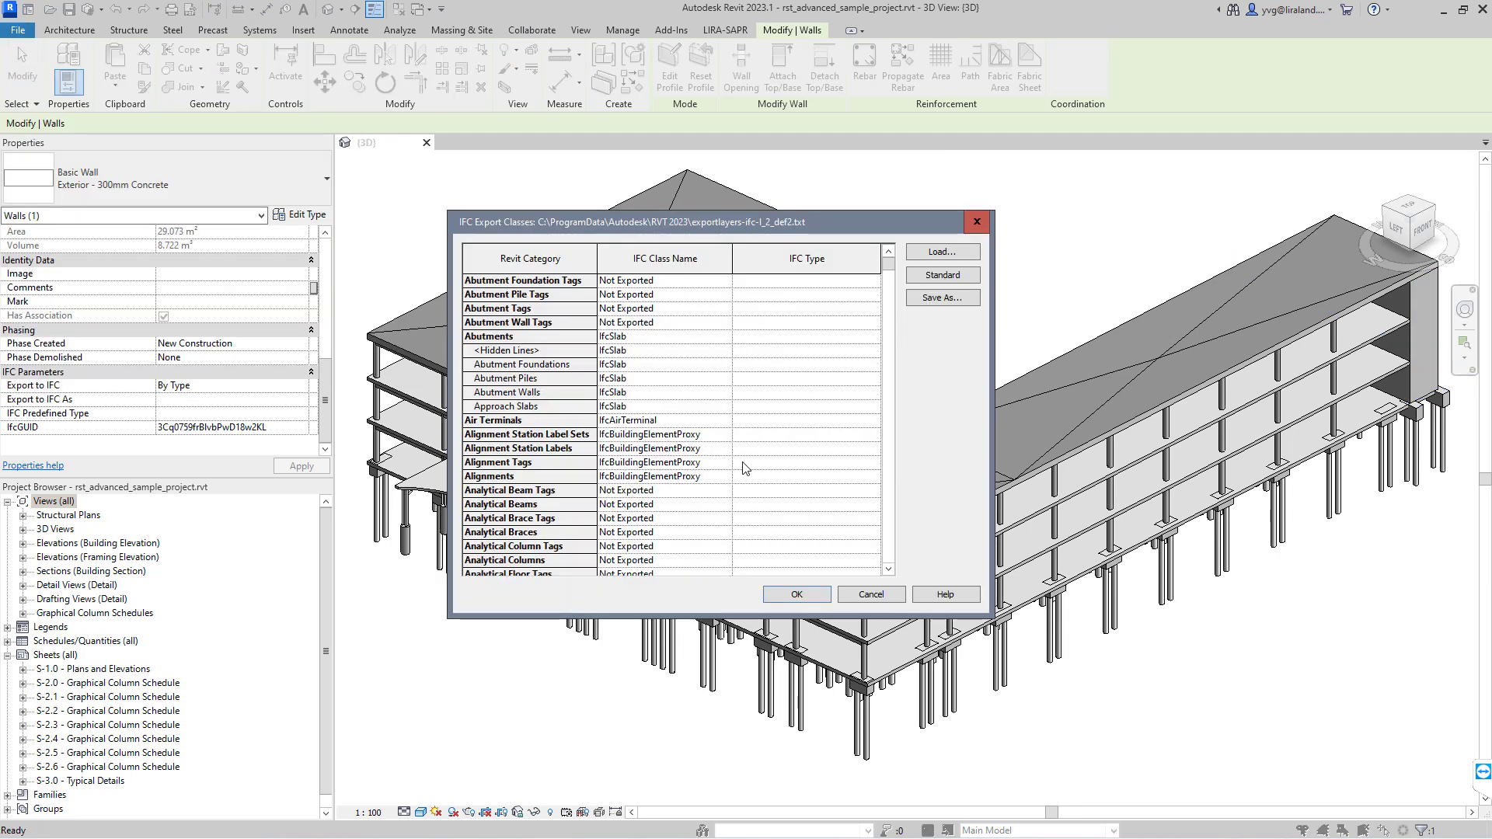
drag(889, 272, 890, 343)
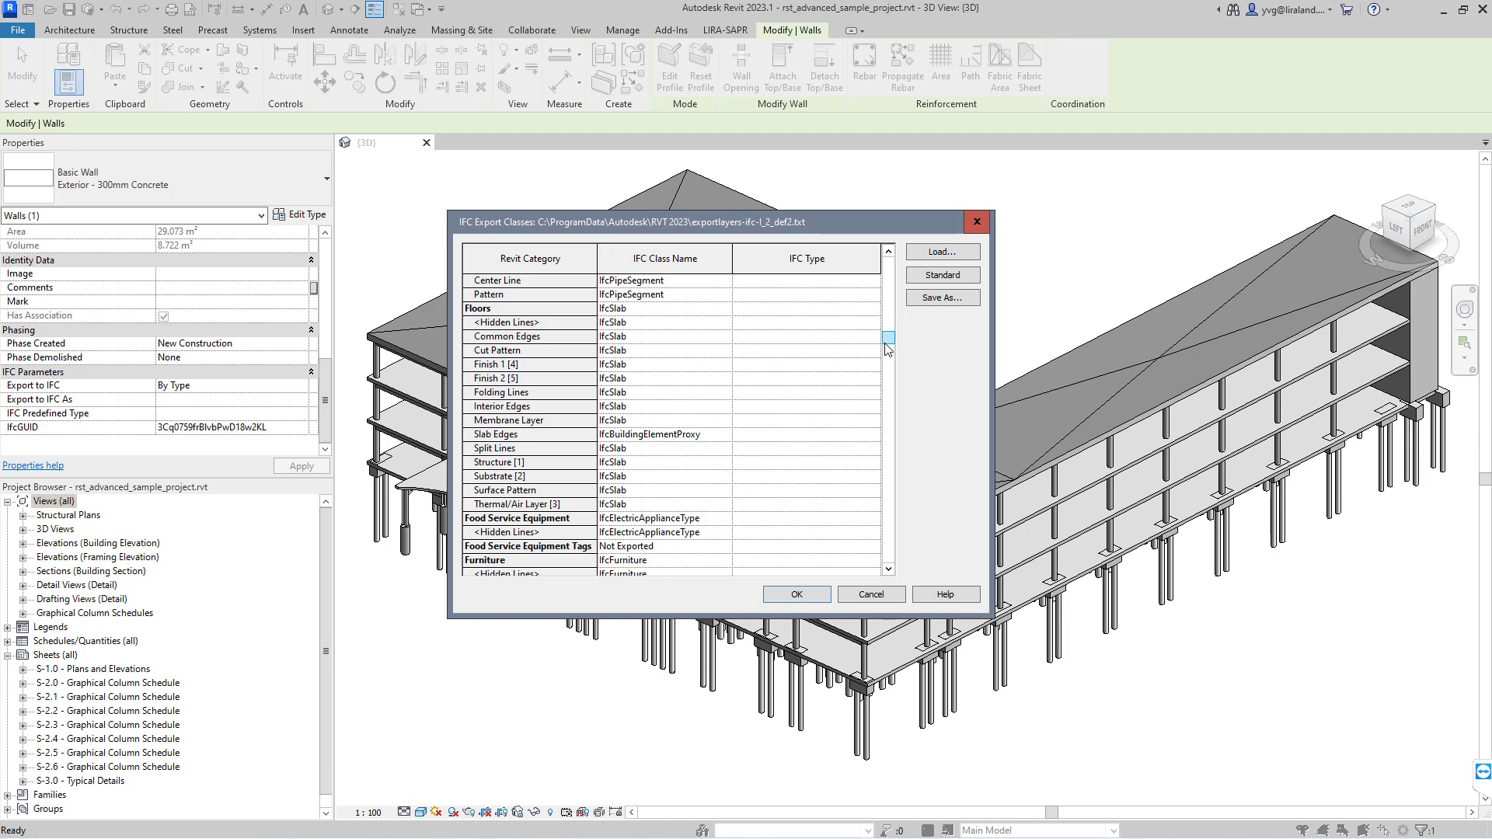
click(975, 223)
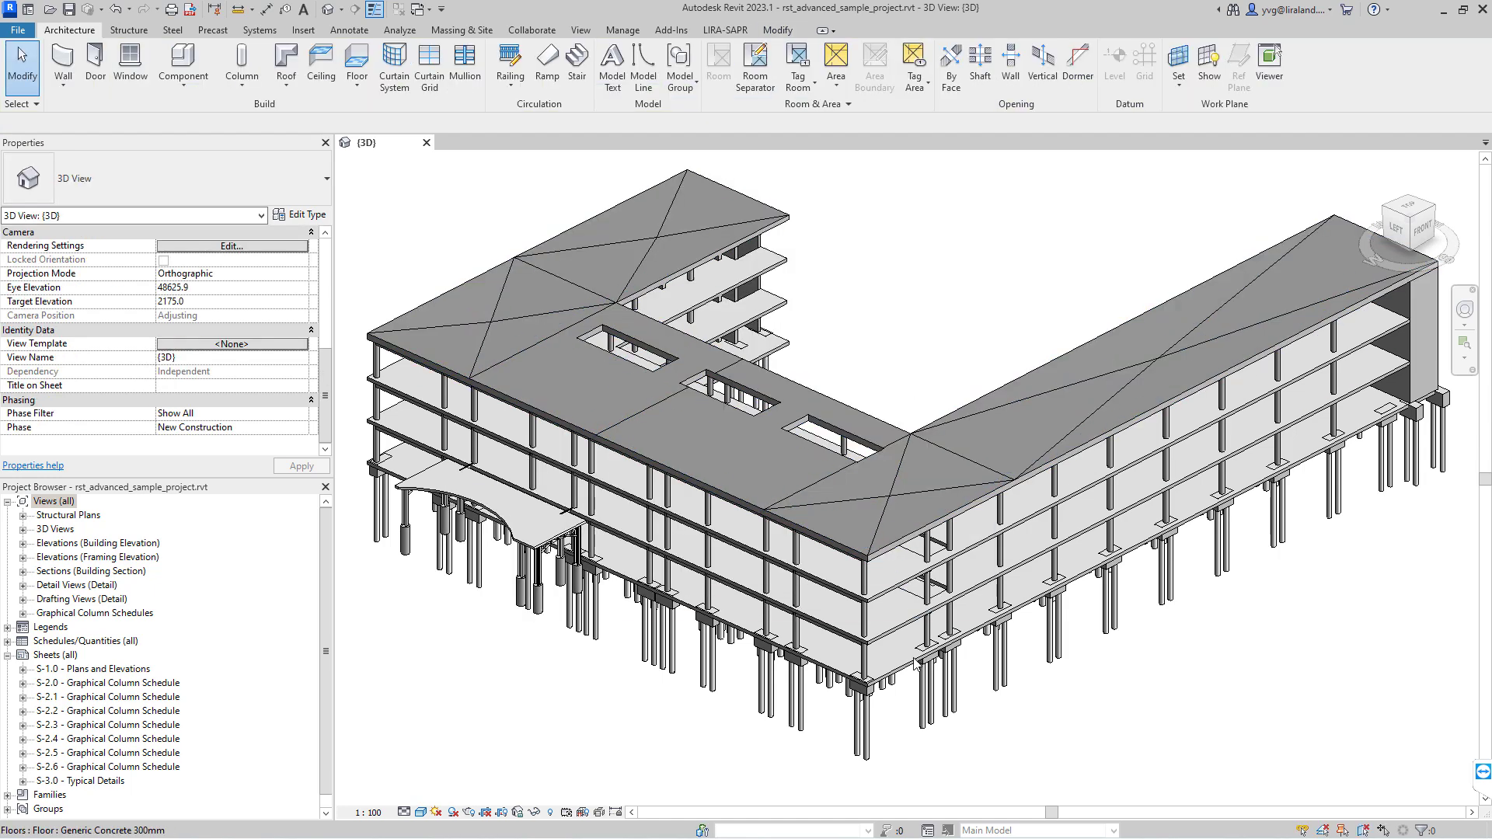
- Set Export to IFC to Yes for the lowest round concrete column at the building's front corner
scroll(900, 610, up, 8)
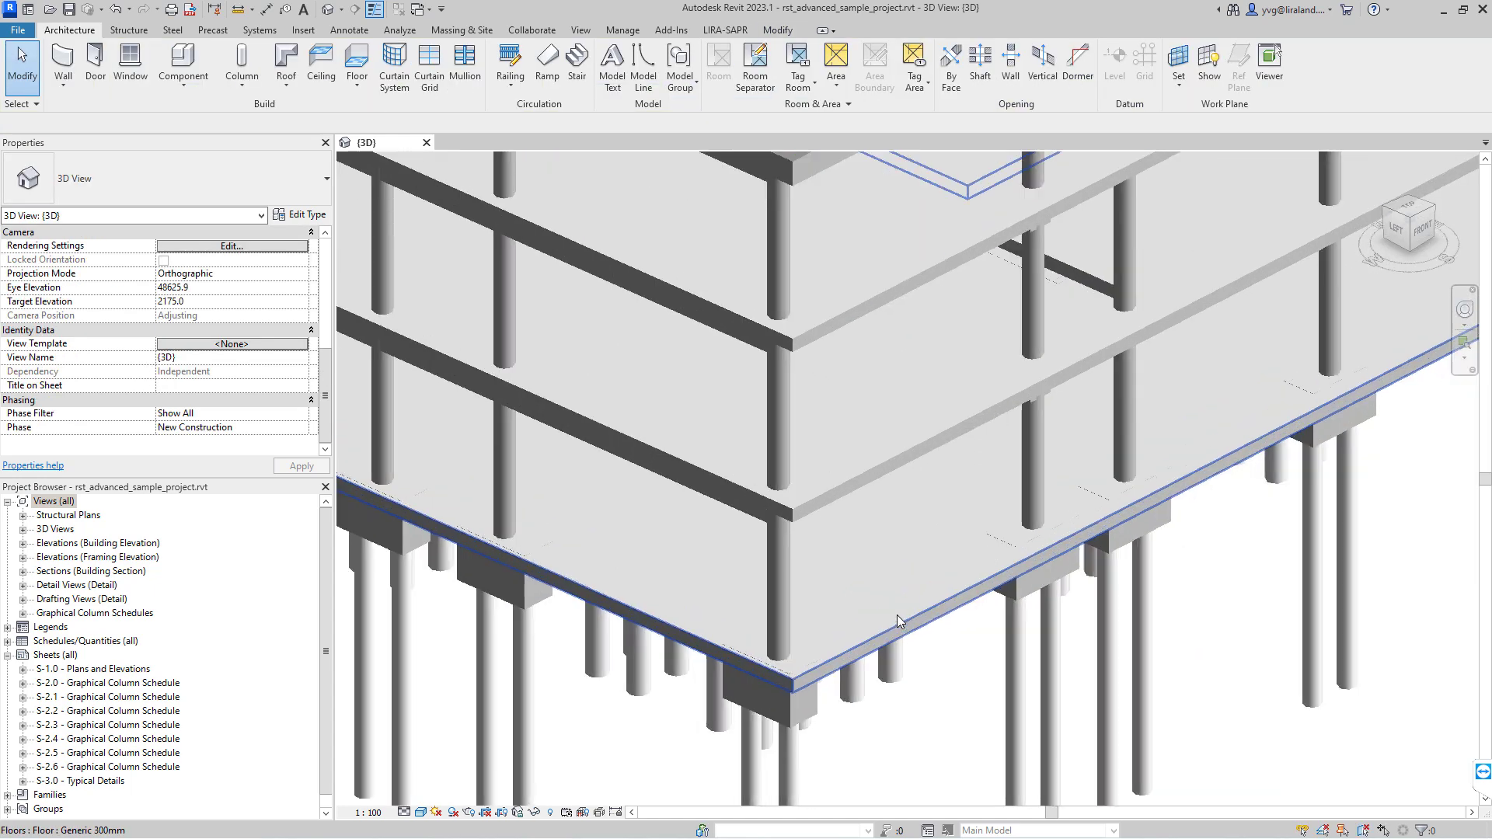
click(786, 585)
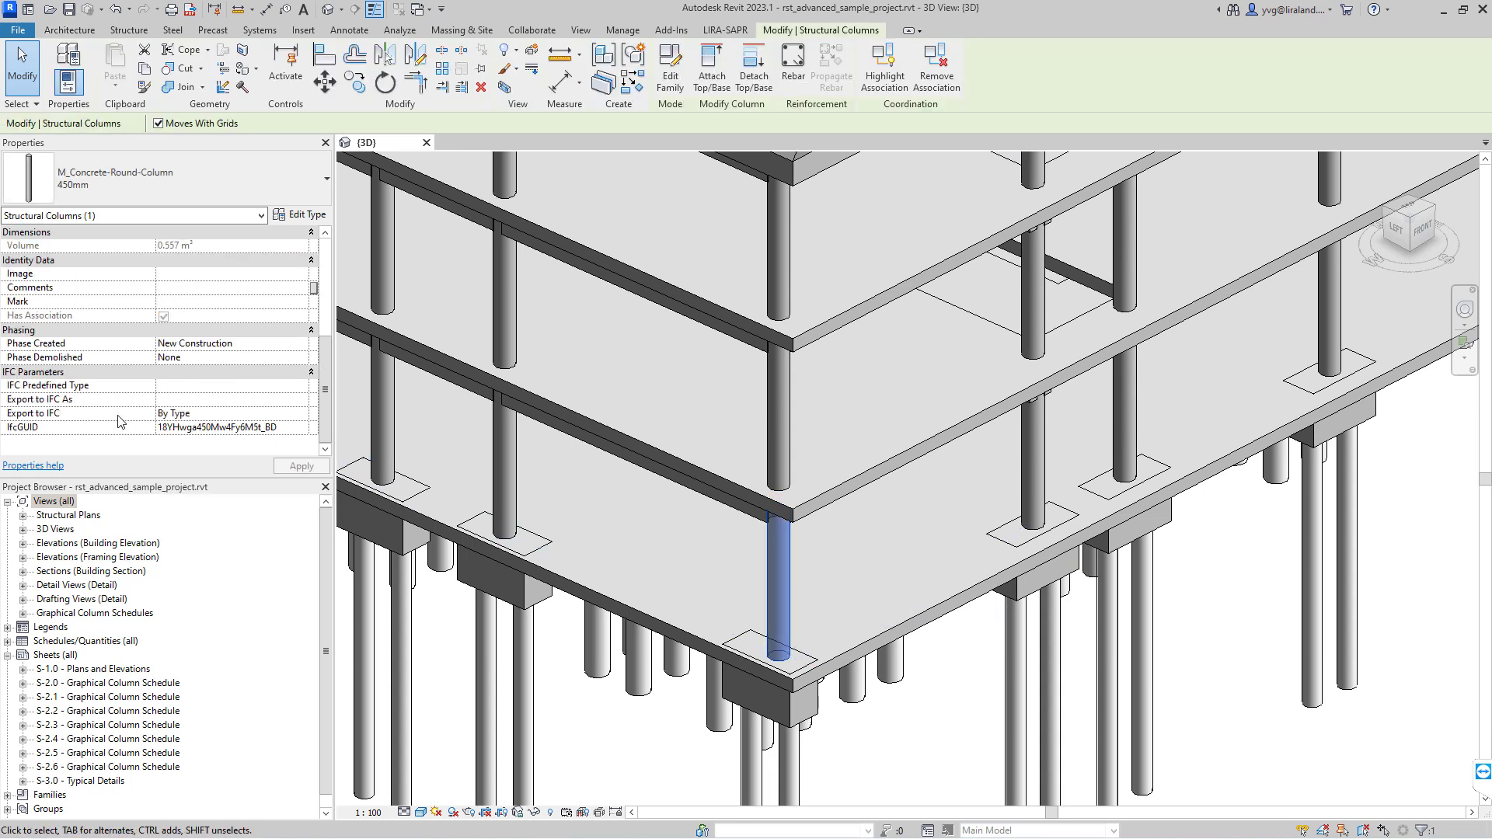
click(302, 417)
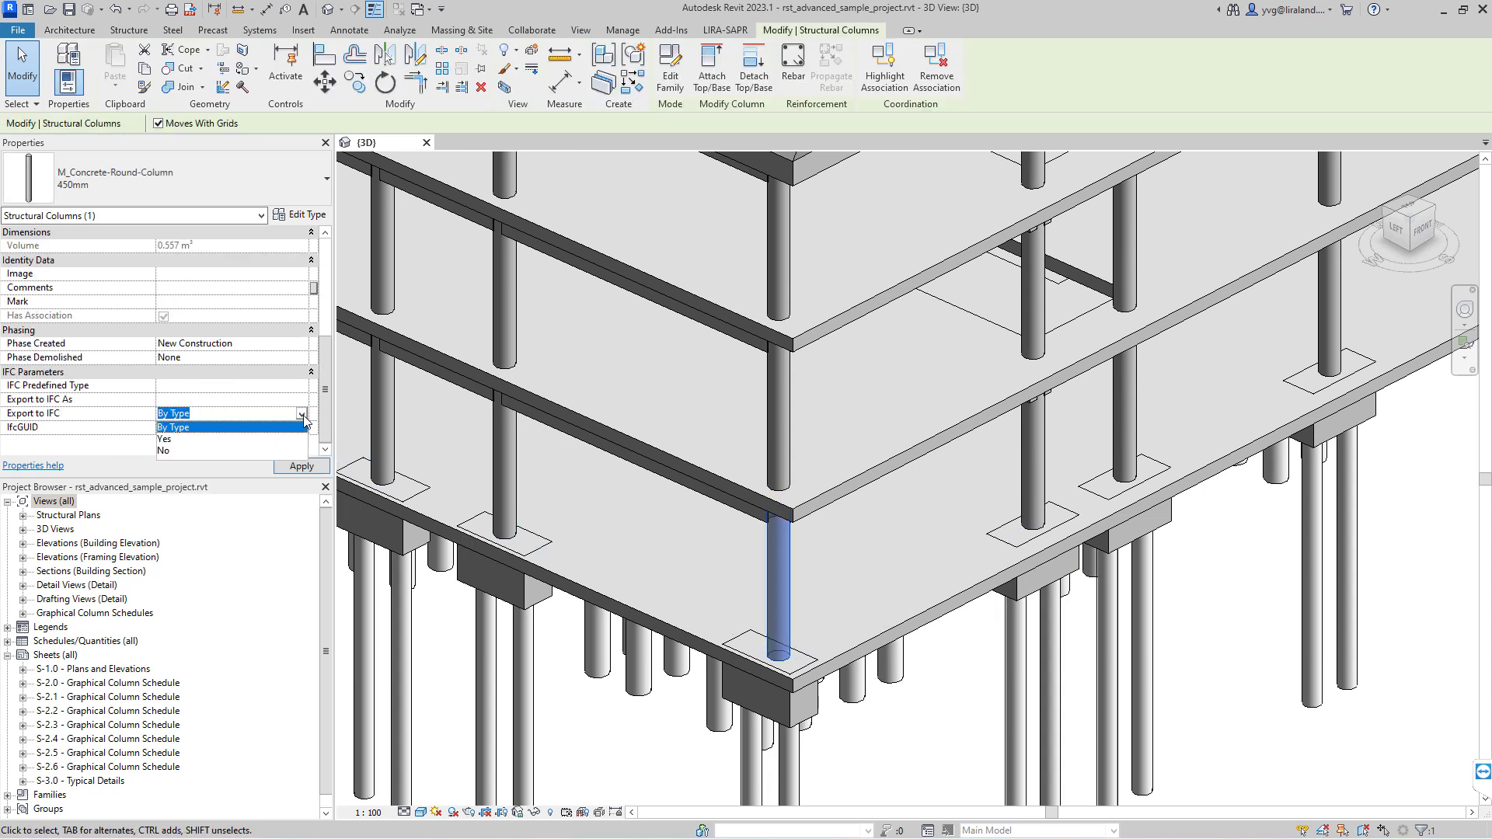
click(166, 440)
click(301, 466)
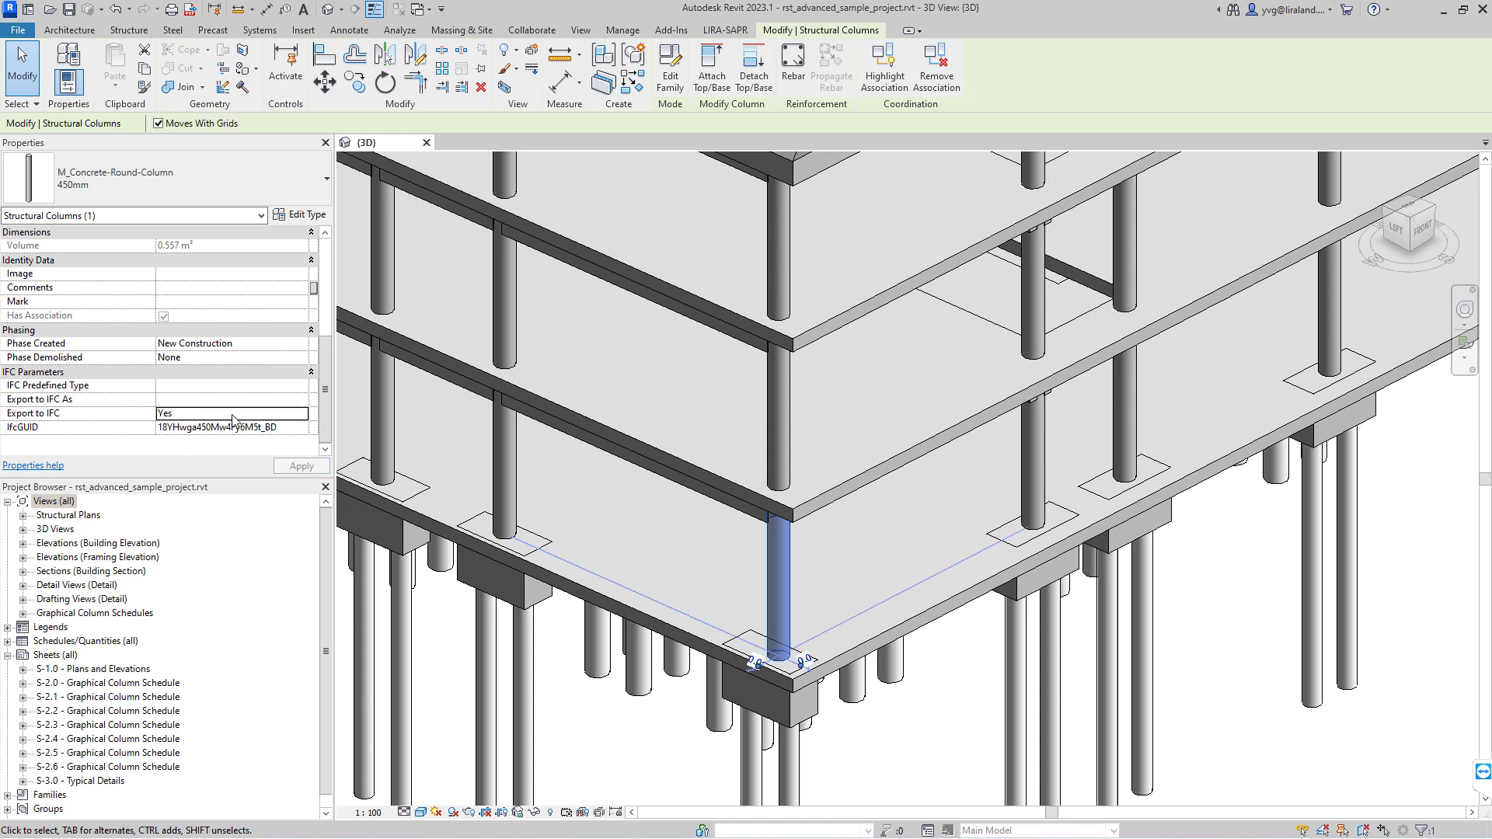
- Choose IfcBeam with predefined type BEAM under schema IFC2X3_TC1 as the column's IFC export entity, and deselect the column
click(221, 400)
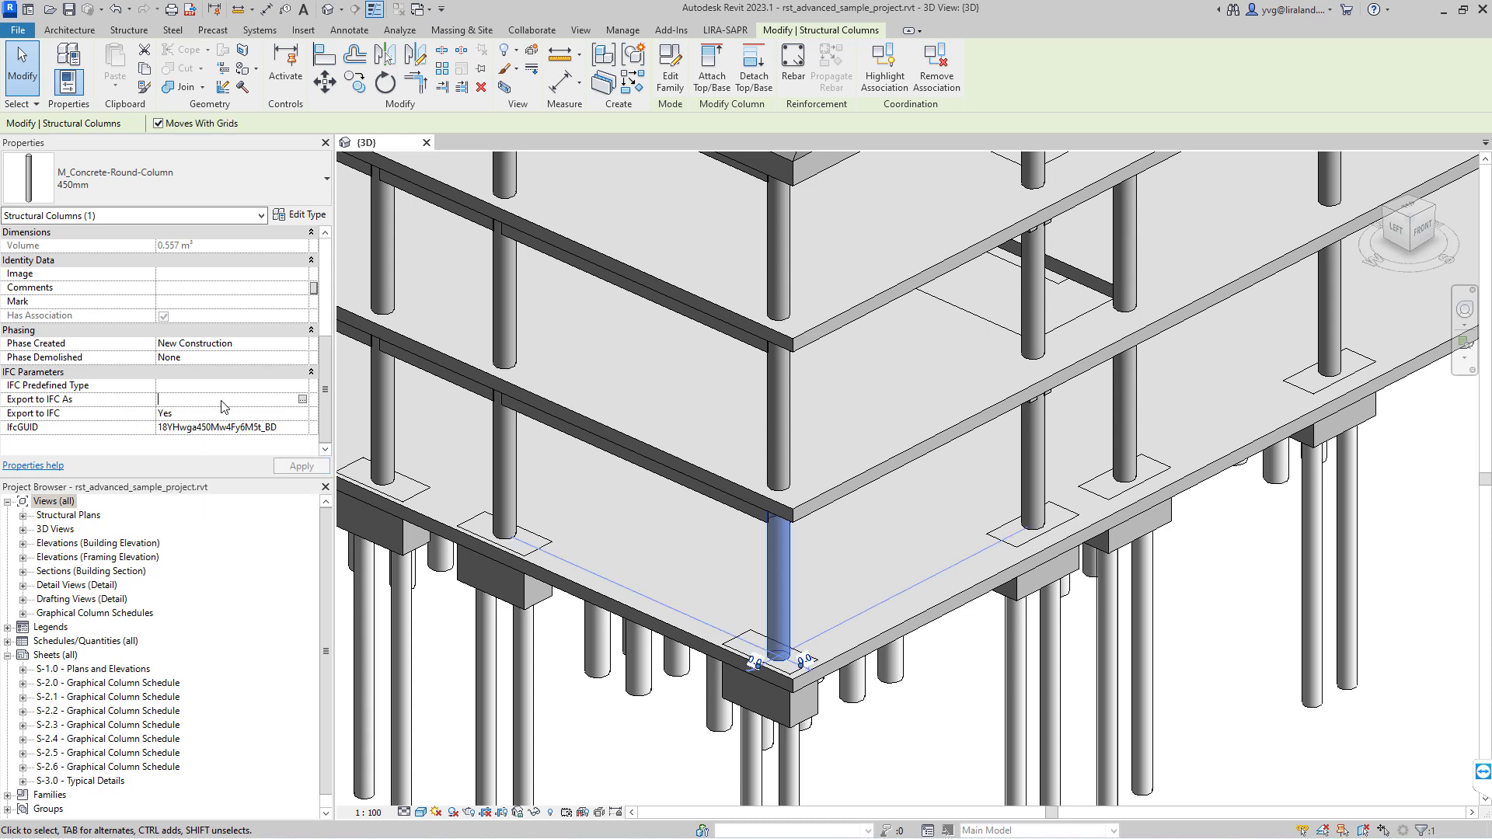
click(303, 400)
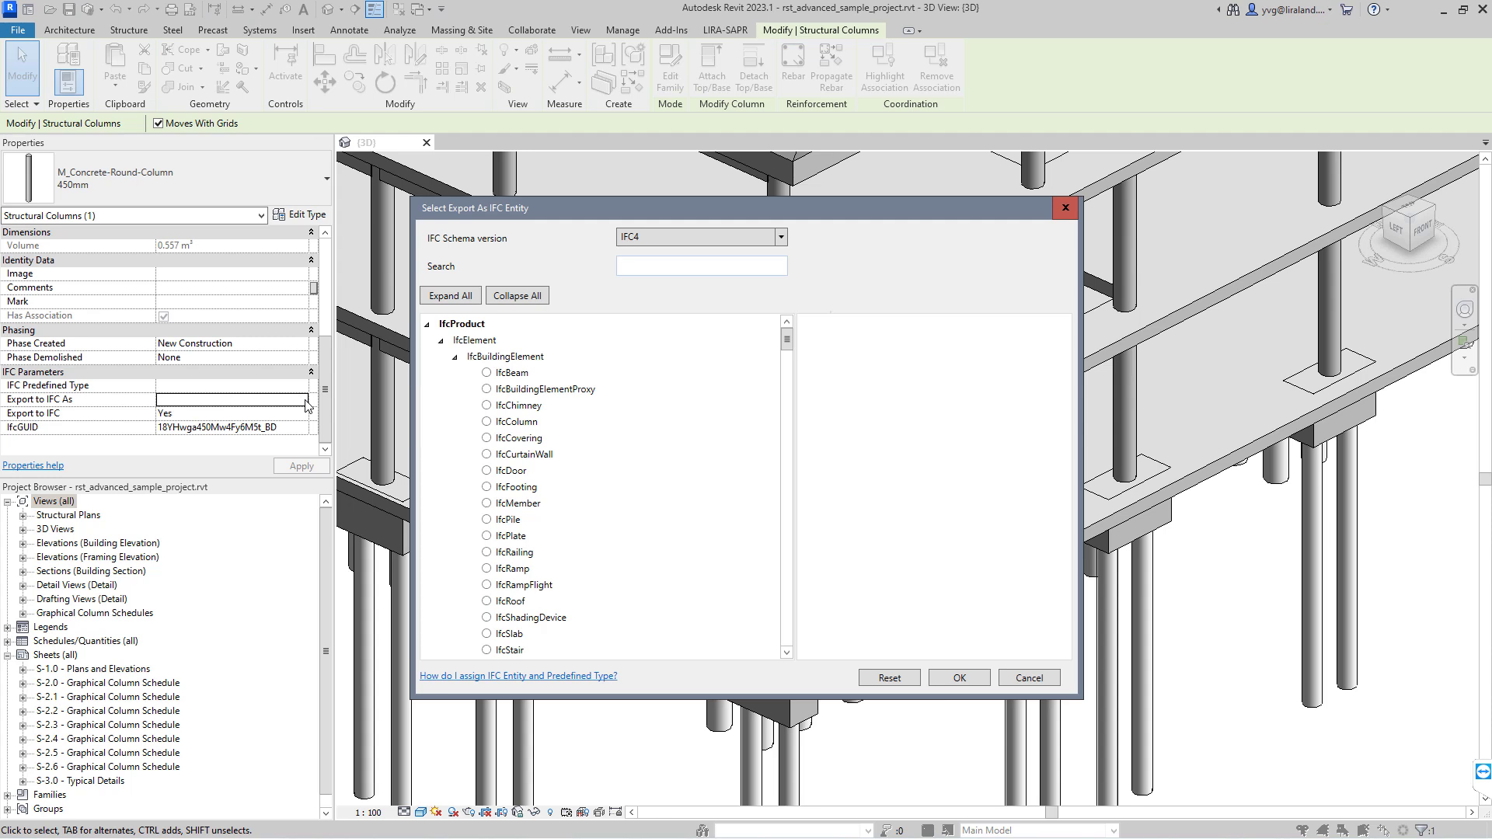
click(780, 238)
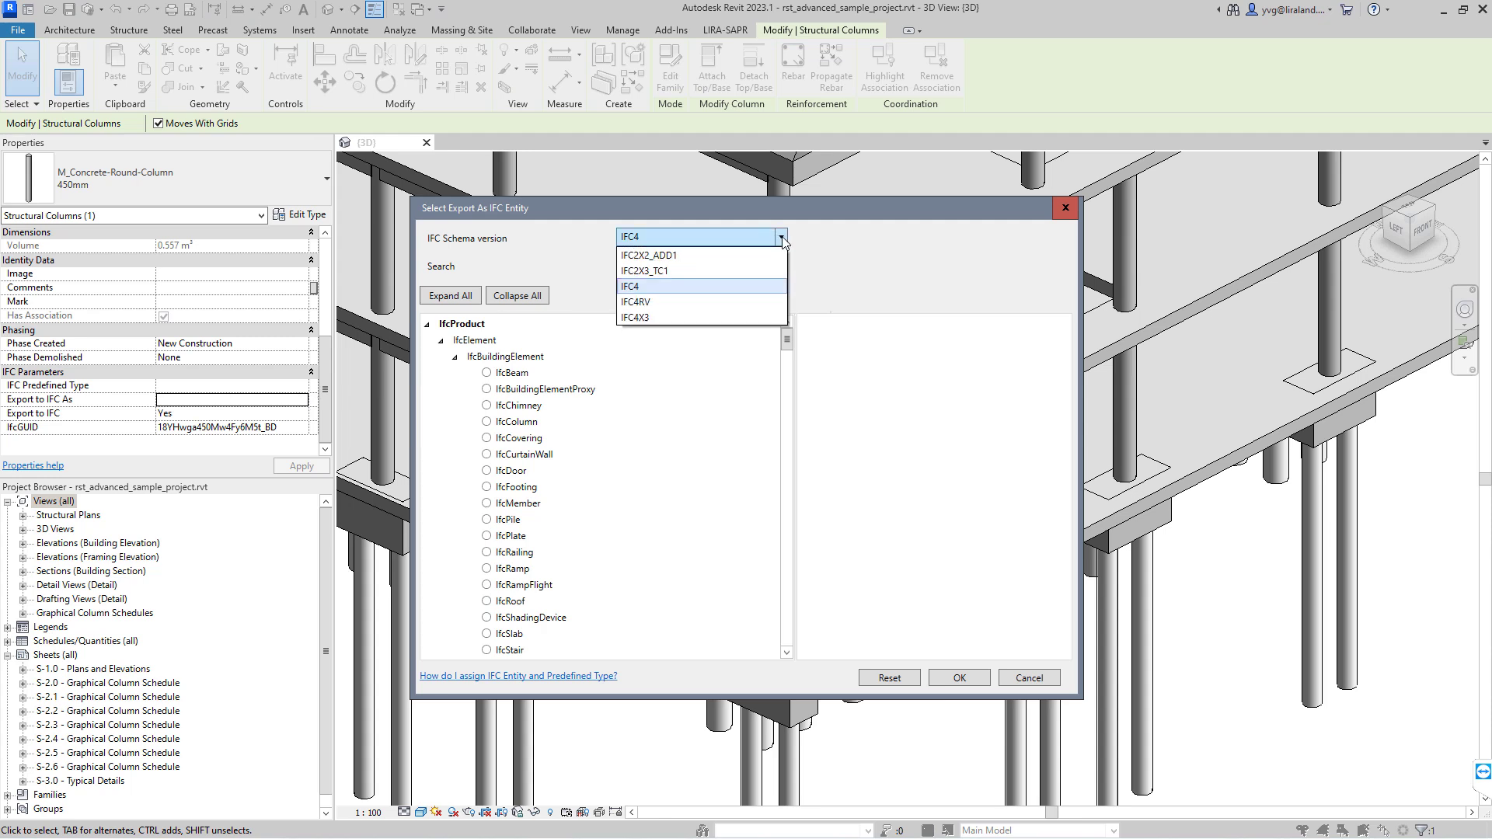
click(690, 272)
click(486, 373)
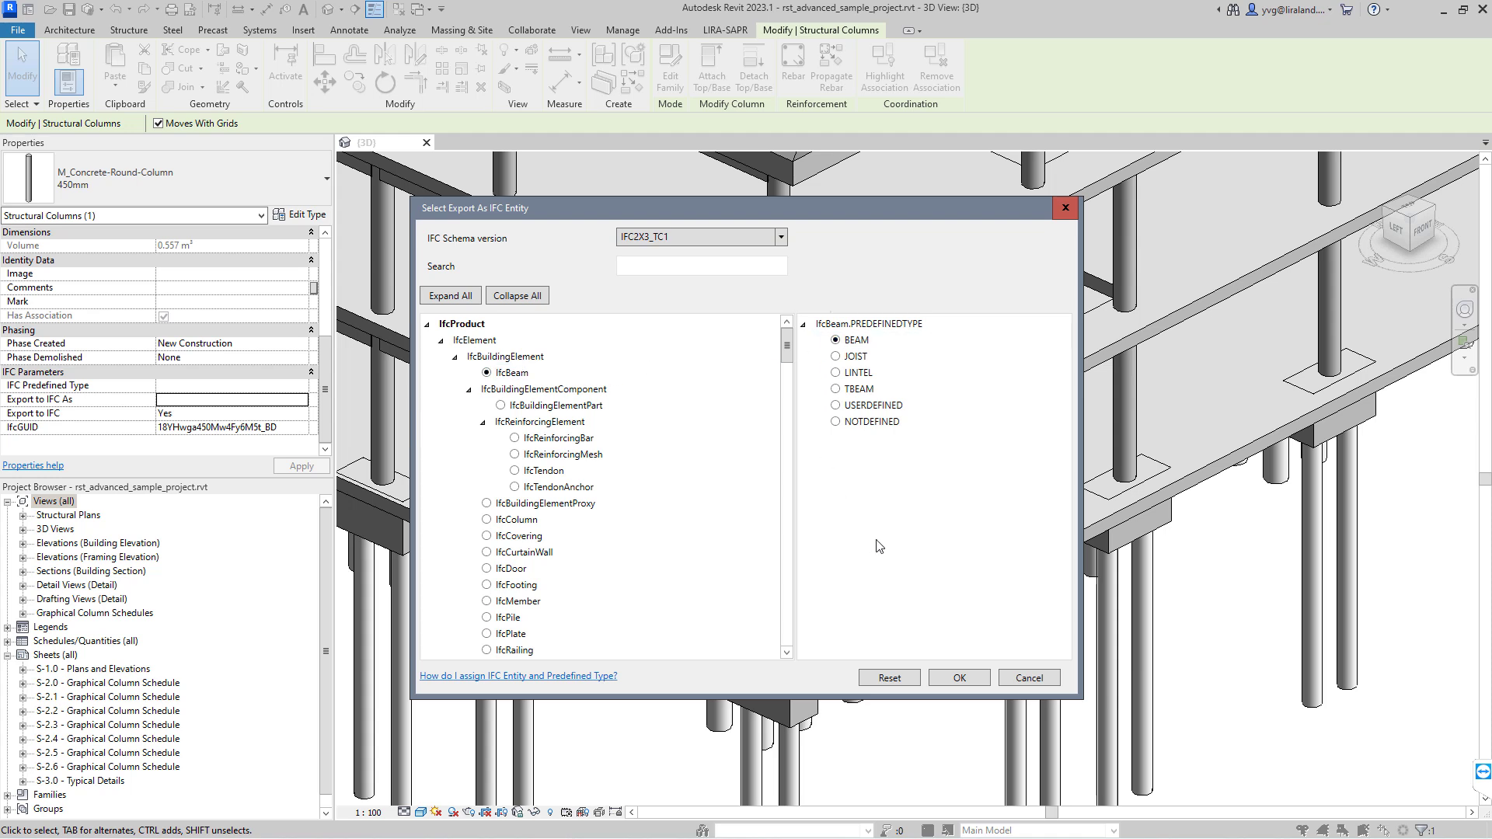
click(956, 678)
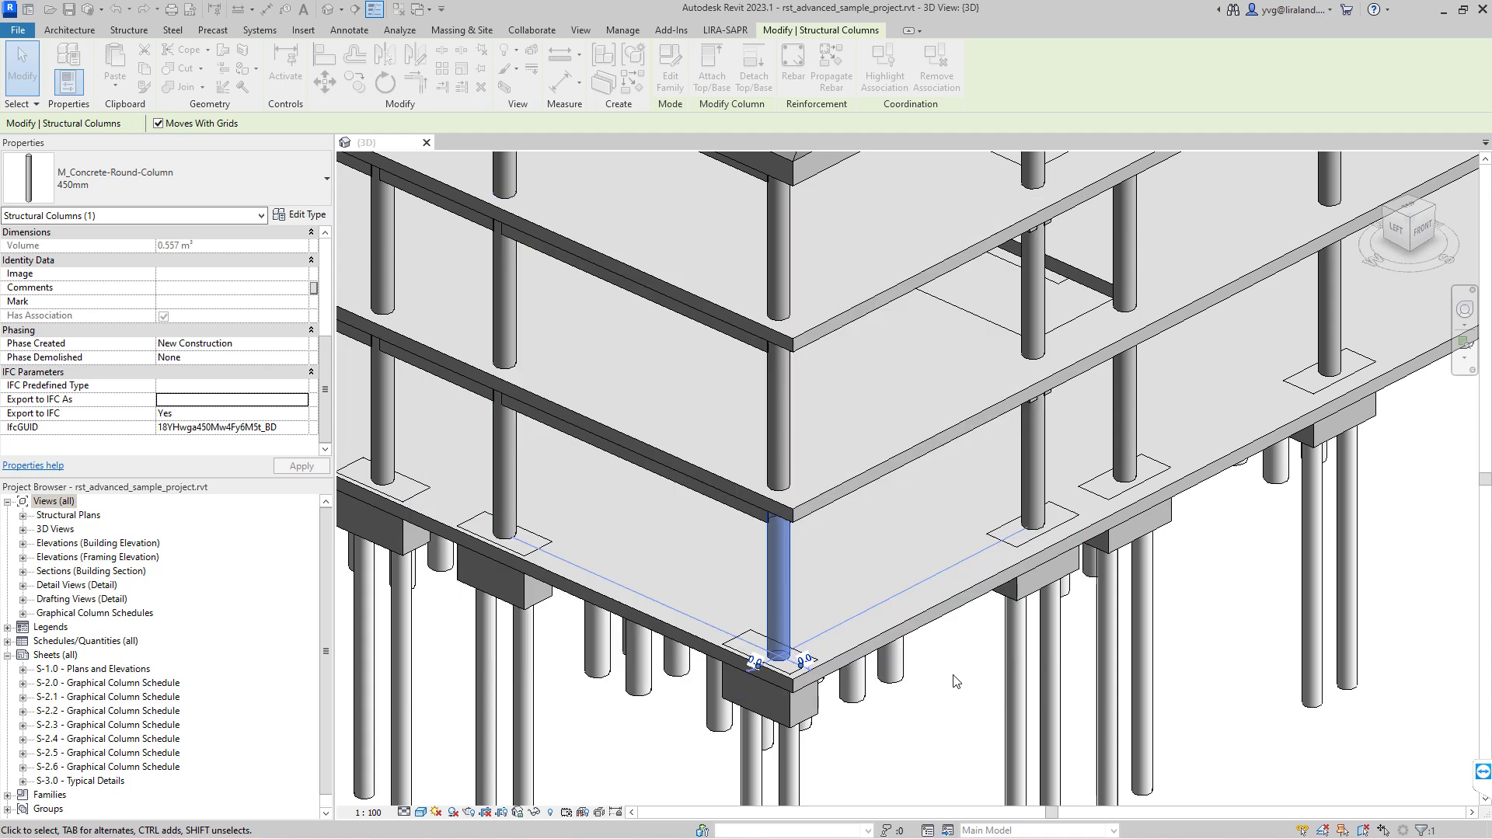
click(651, 738)
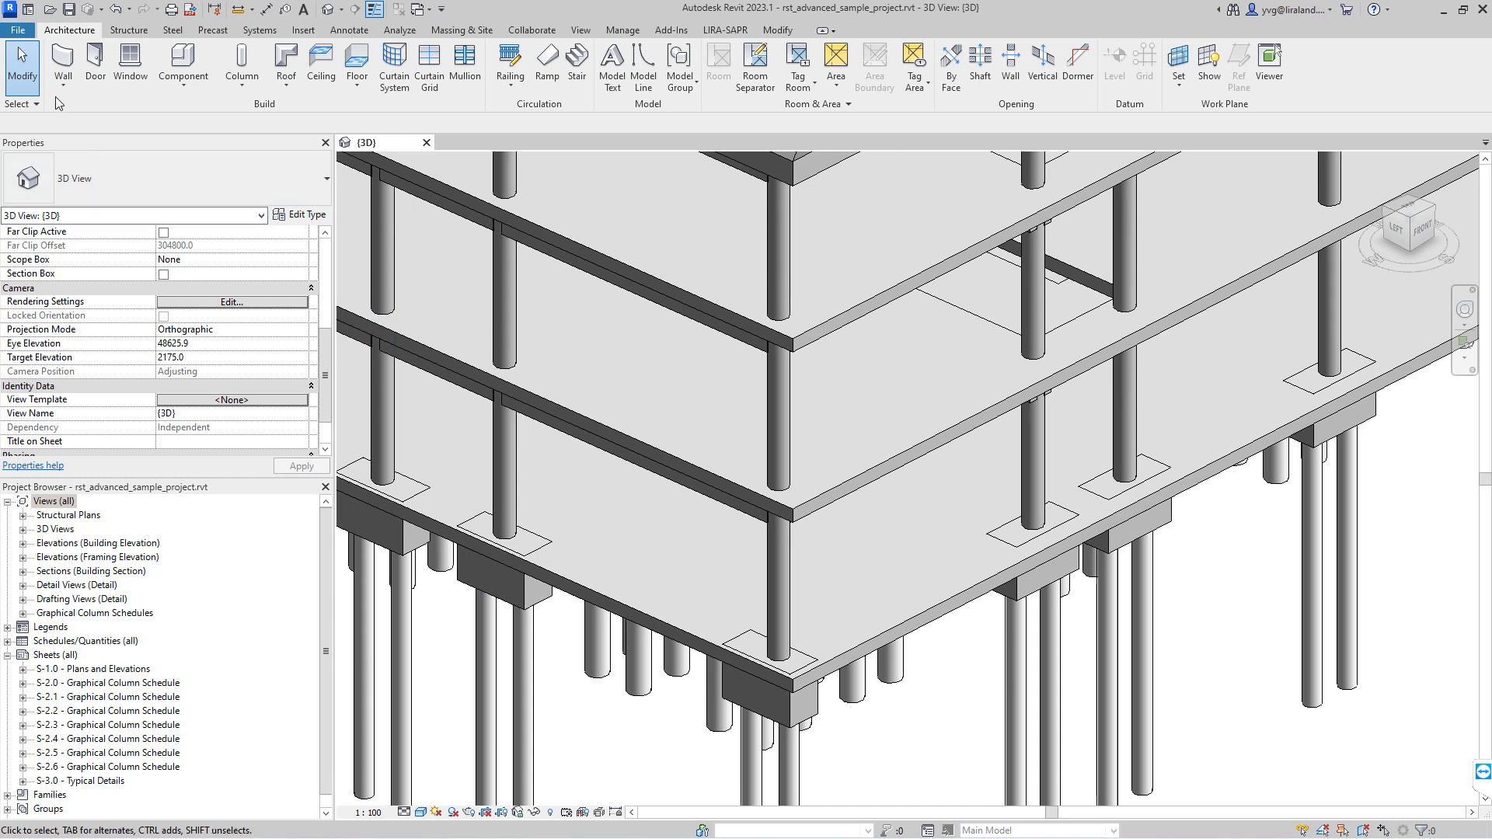
- Open the IFC export settings and examine the available export setups
click(22, 32)
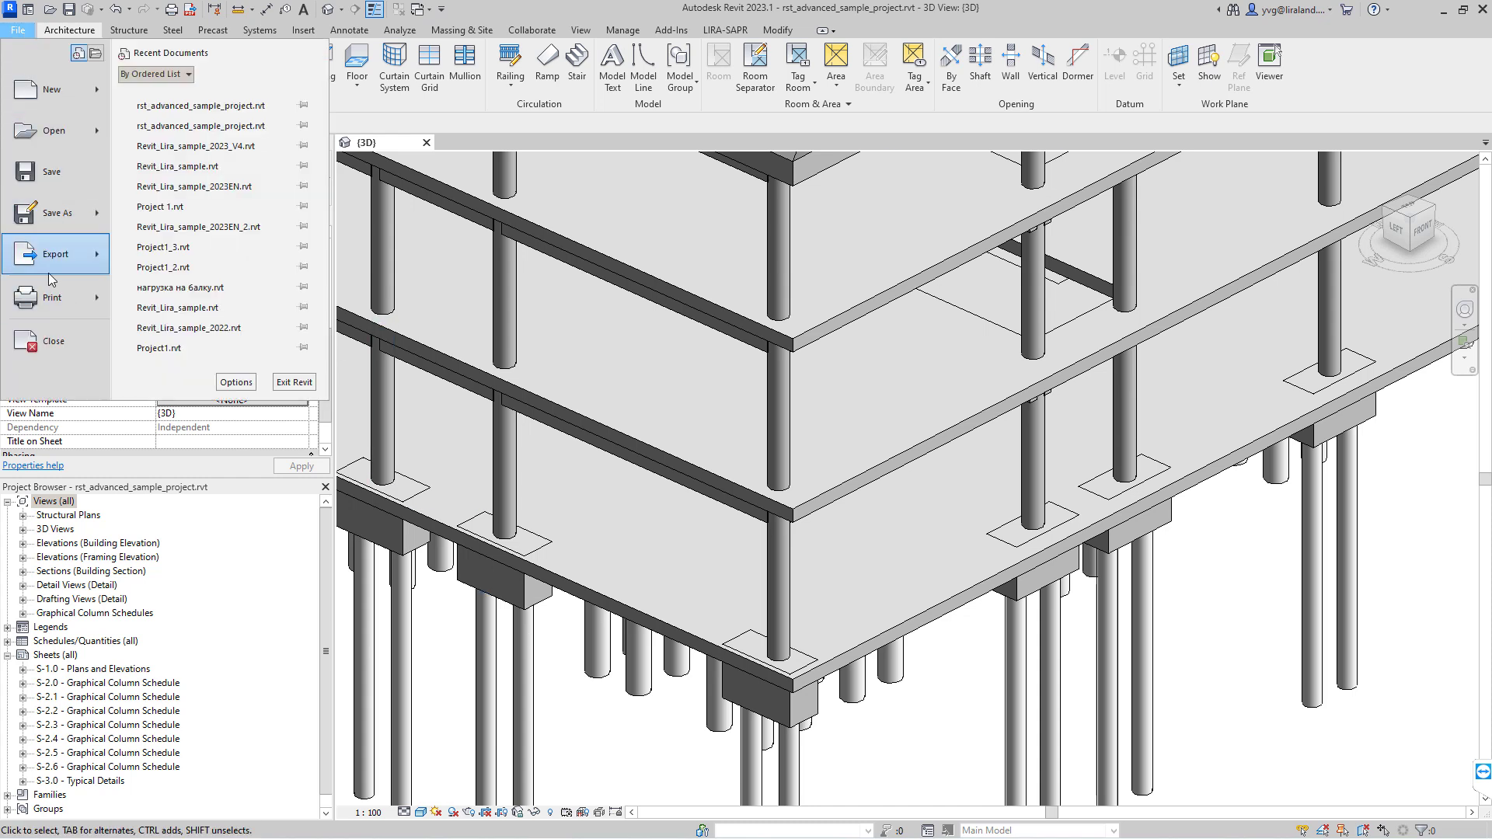
mouse_move(54, 260)
scroll(186, 342, down, 2)
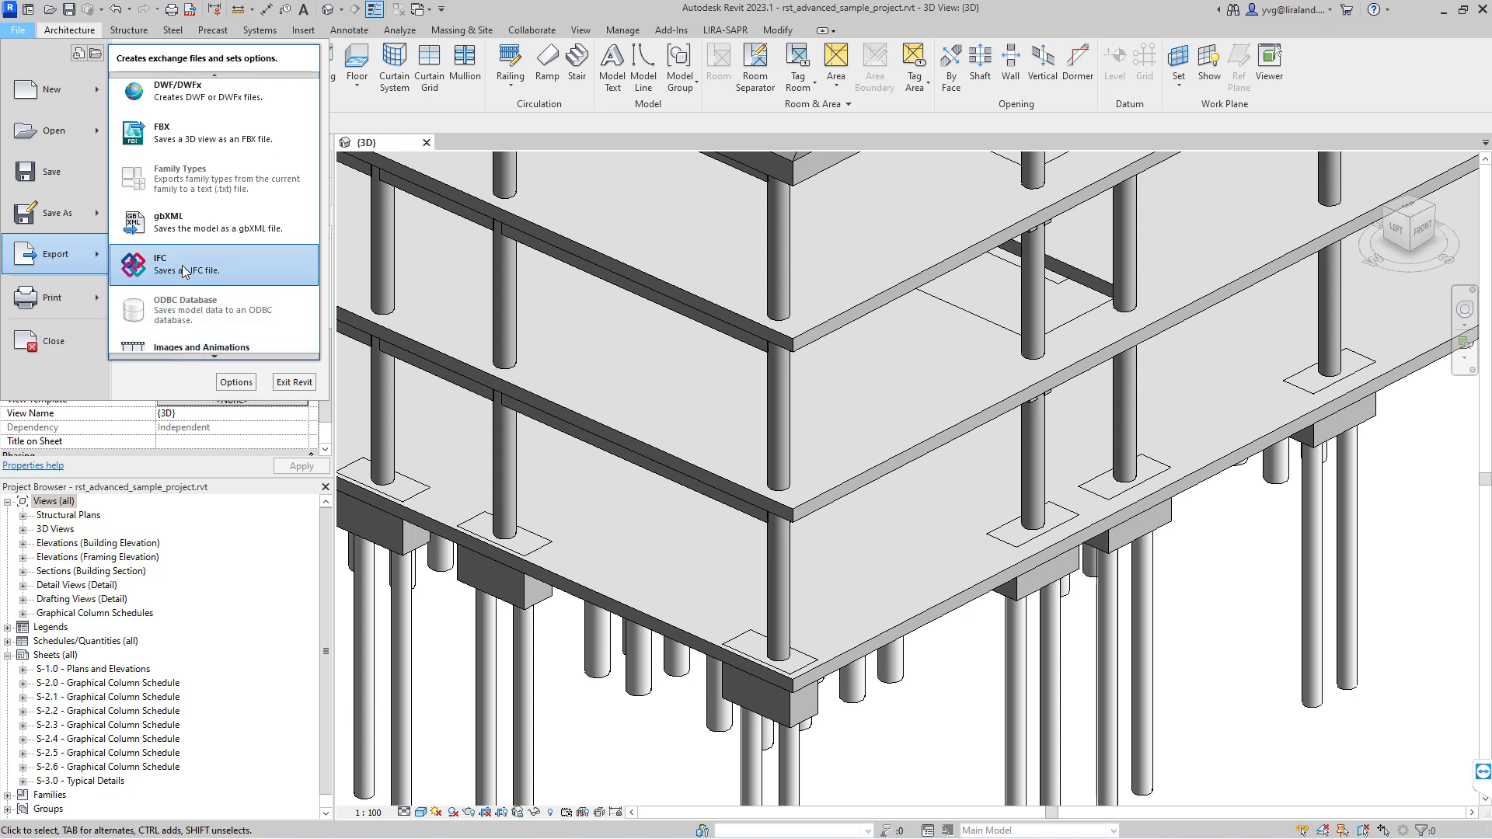
click(184, 266)
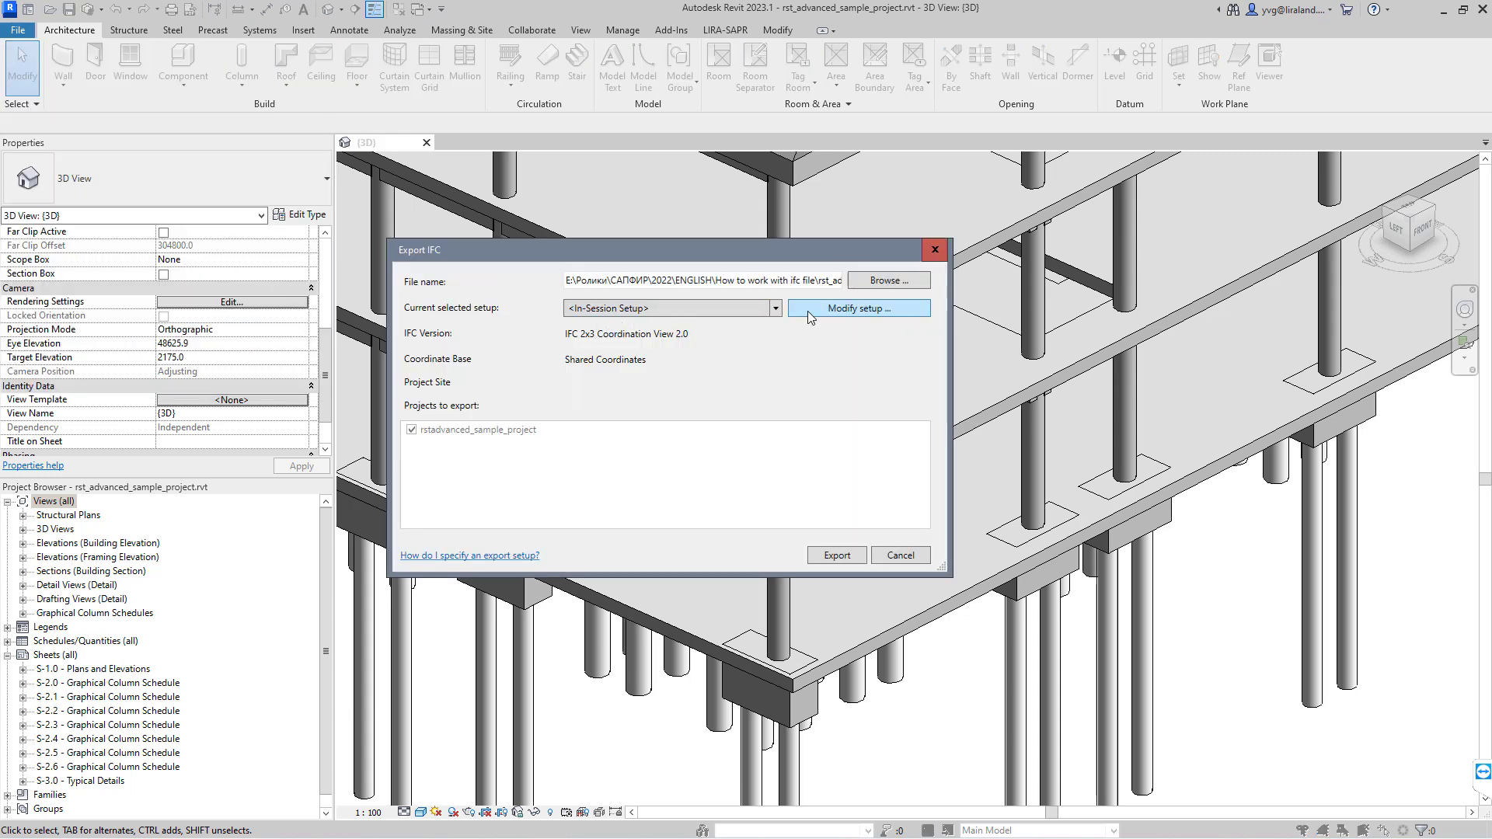
click(776, 309)
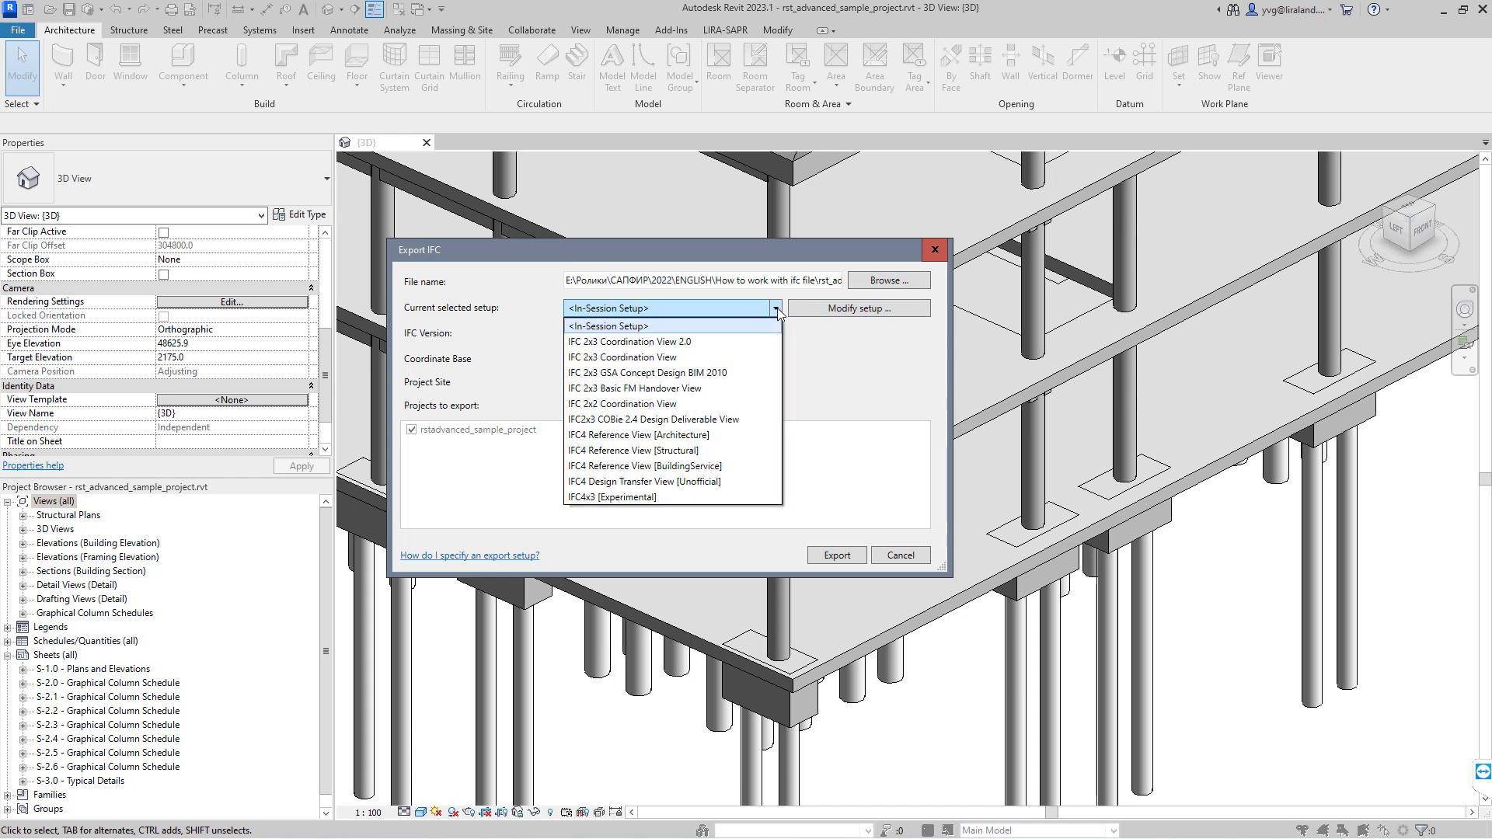
click(776, 309)
- Examine the IFC 2x3 Coordination View 2.0 setup's general settings and coordinate base options, and leave the IFC export without exporting
click(837, 311)
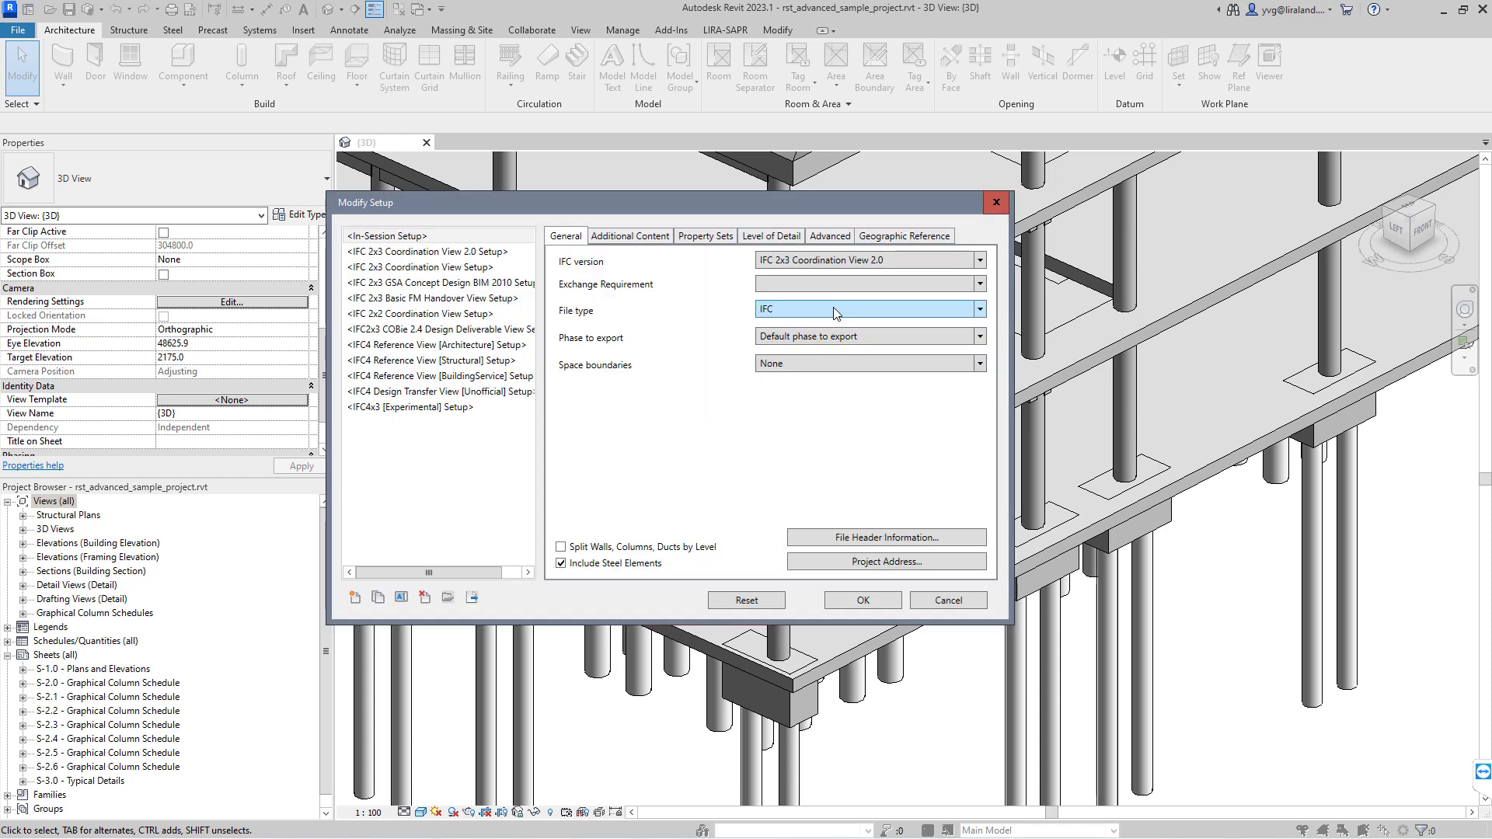
click(431, 252)
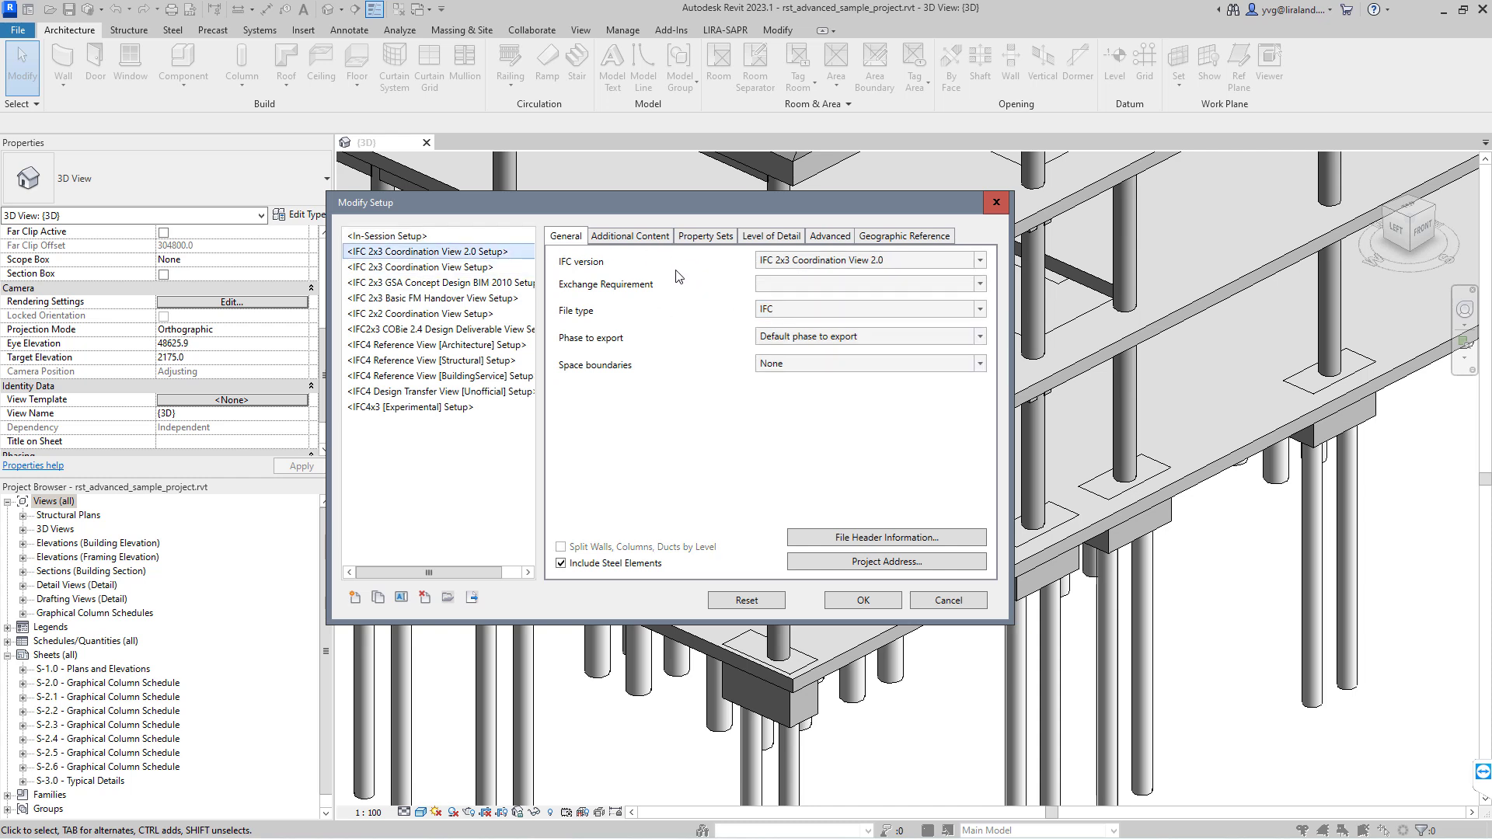
click(883, 243)
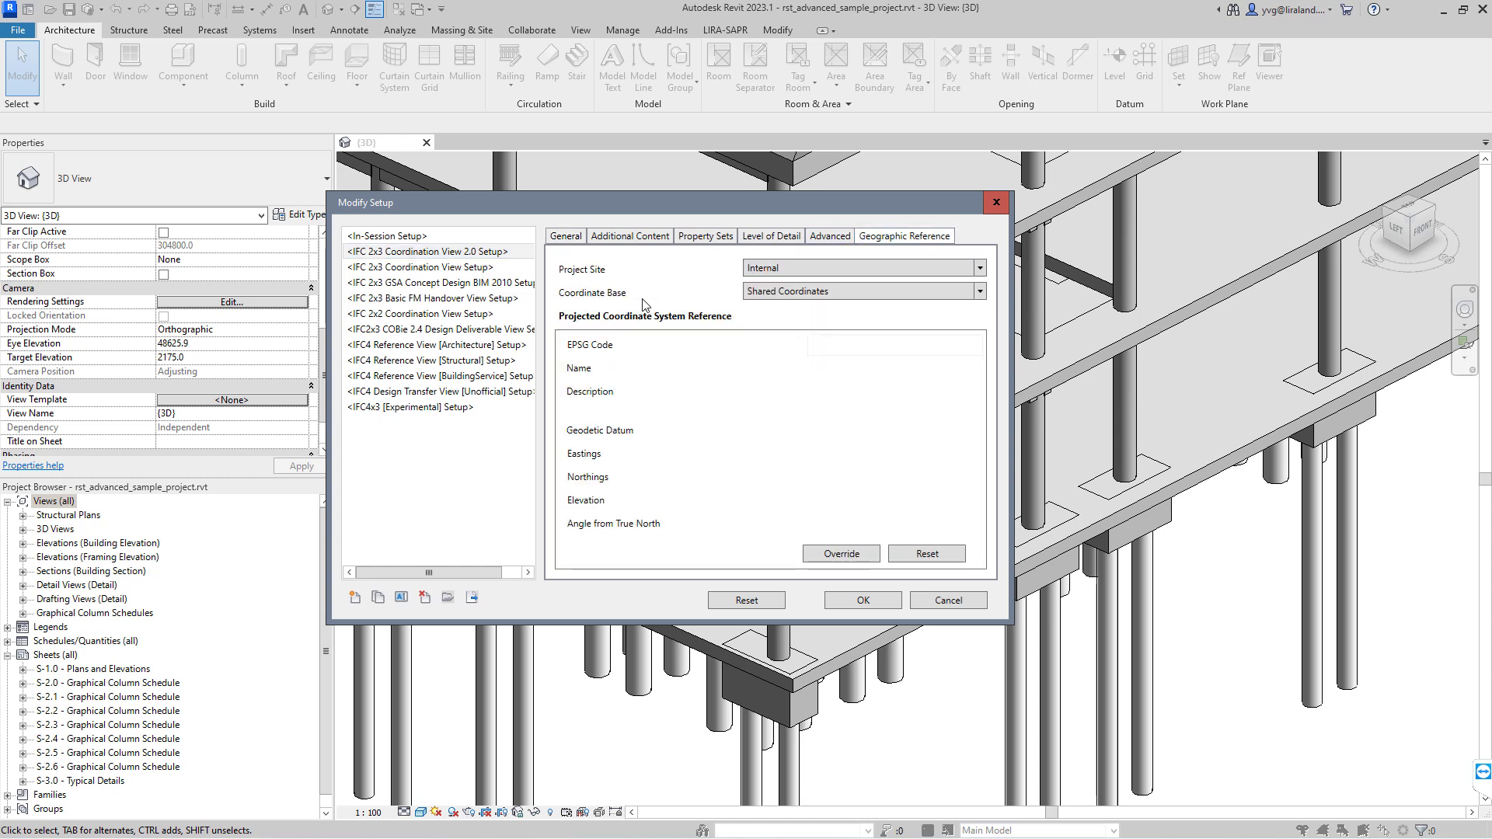
click(980, 292)
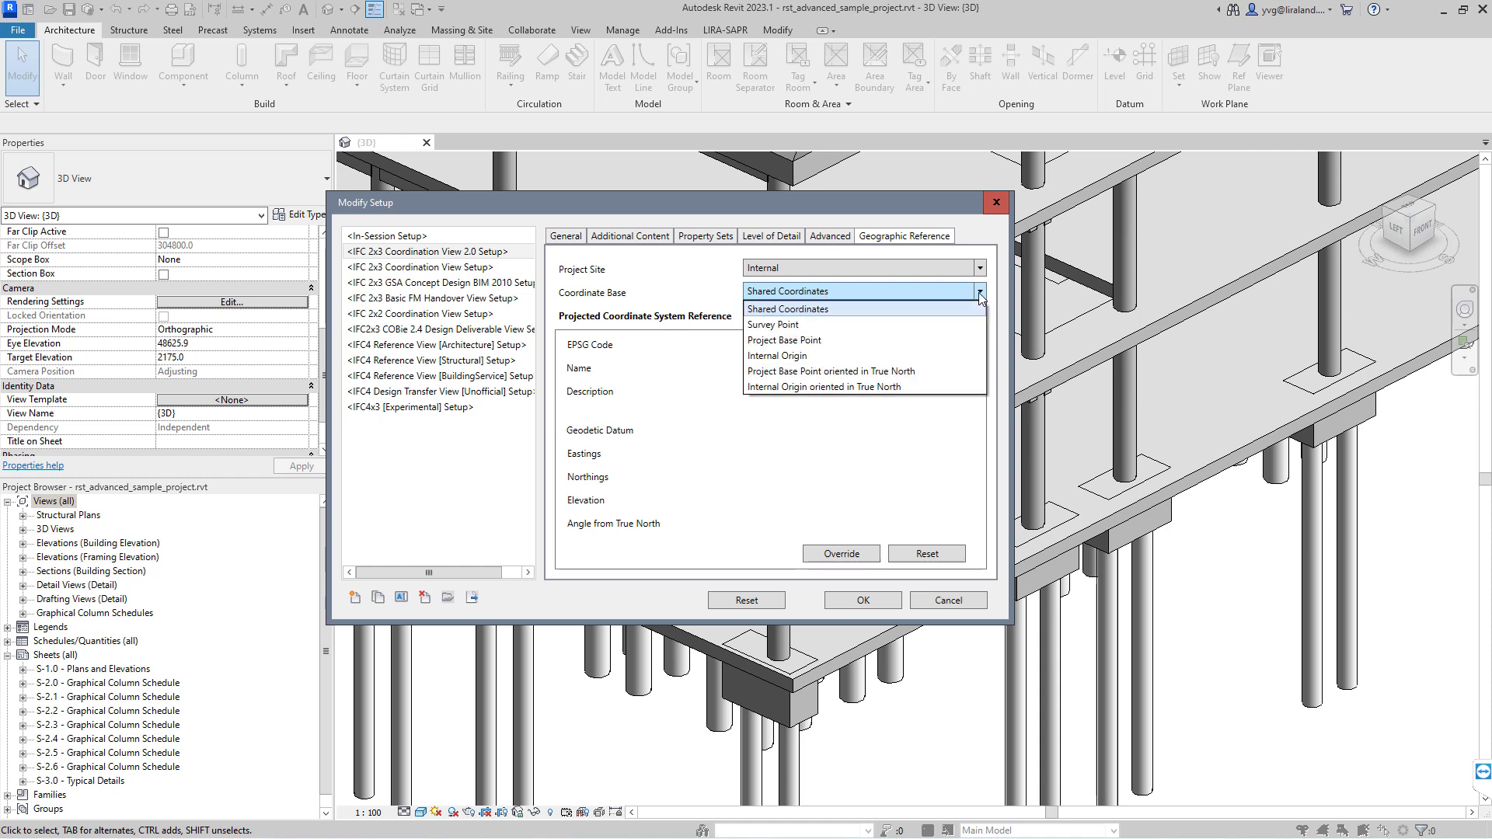
click(980, 298)
click(996, 202)
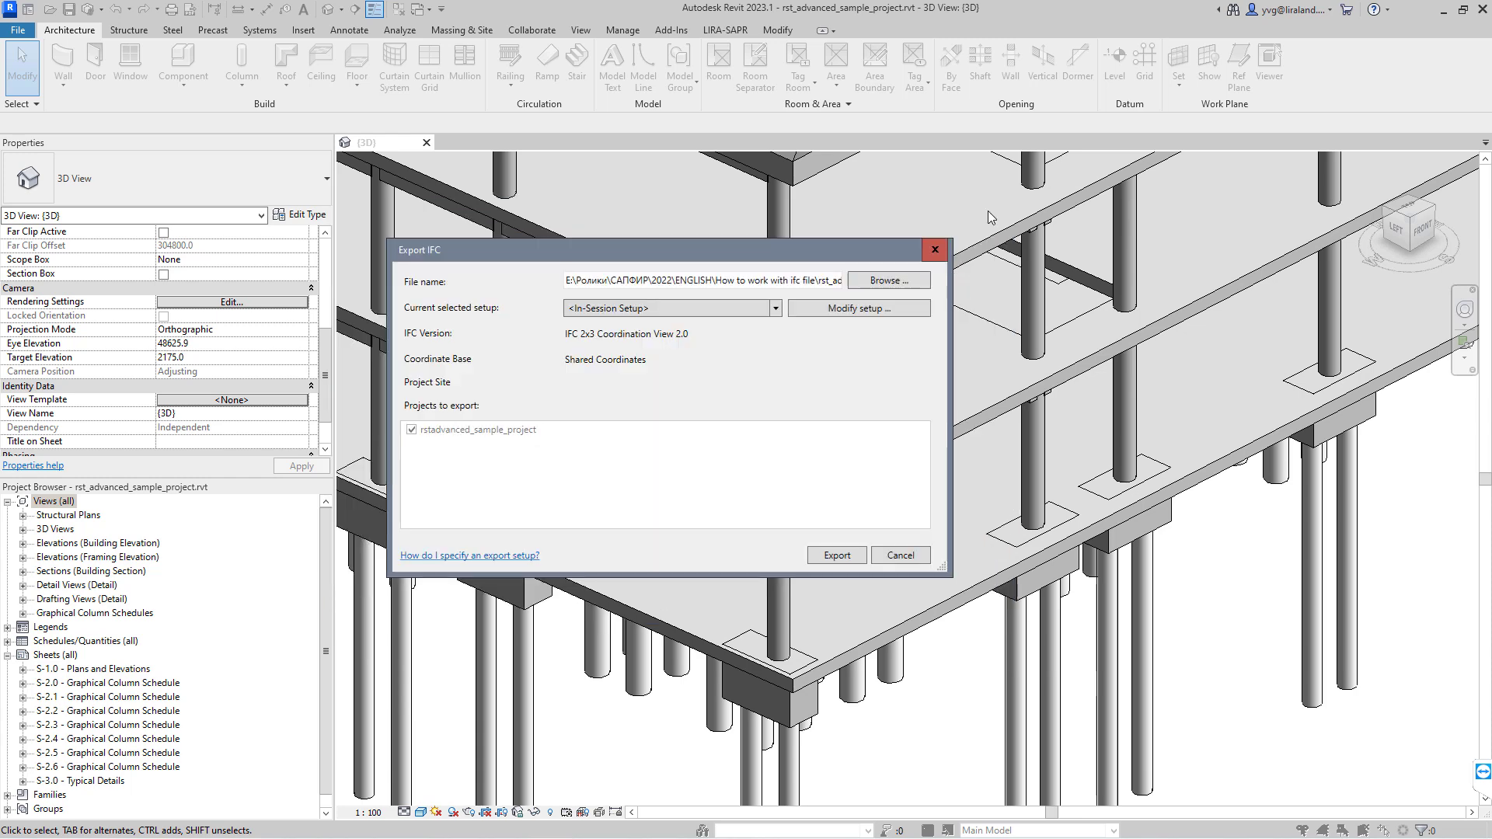
click(933, 250)
- Make the Site category's Project Base Point visible in the 3D view's visibility overrides by searching the categories for "Base"
scroll(621, 653, down, 5)
middle_drag(846, 706, 1033, 731)
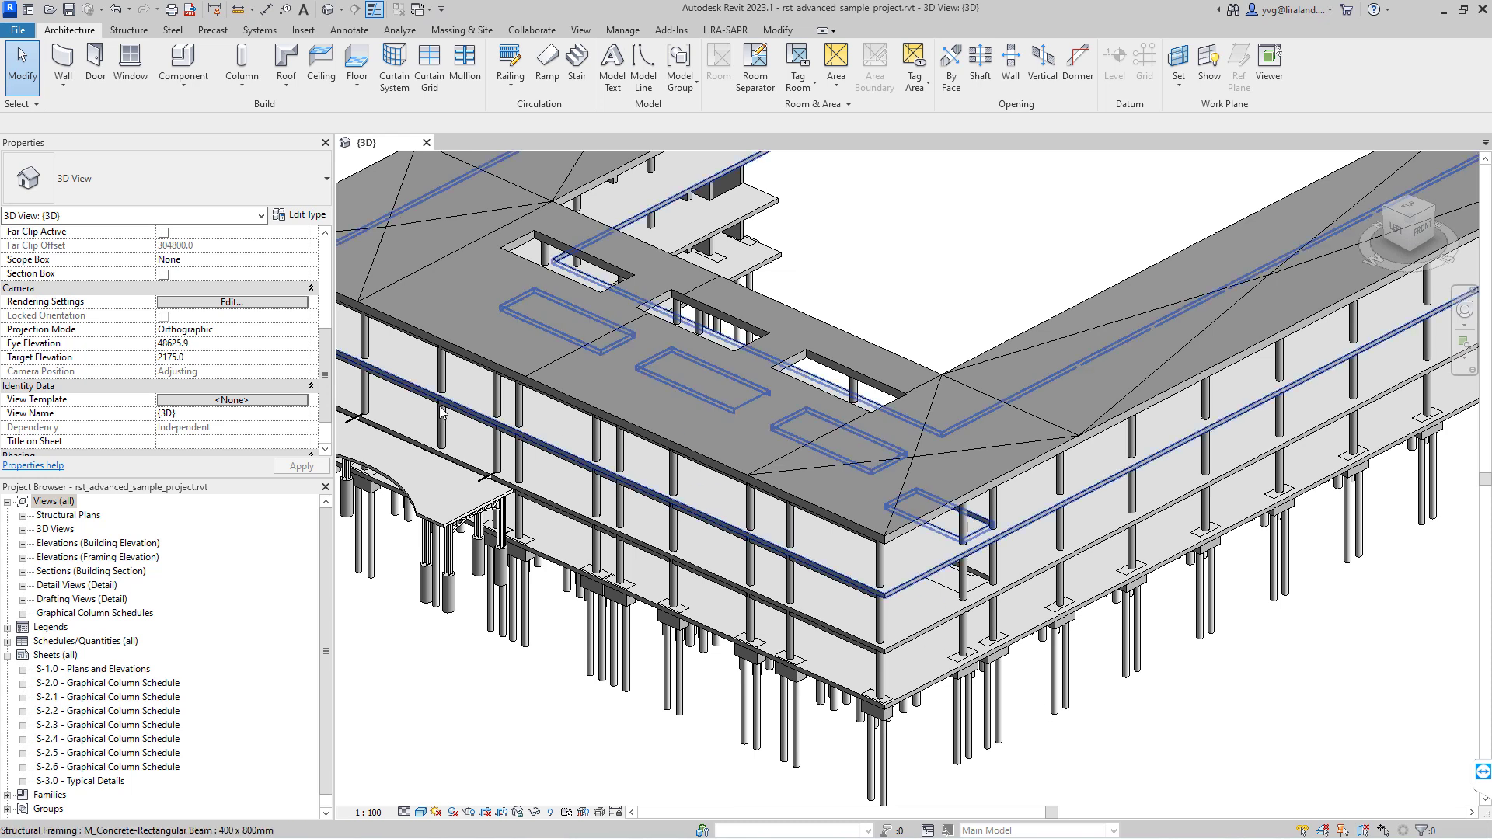
scroll(240, 303, up, 5)
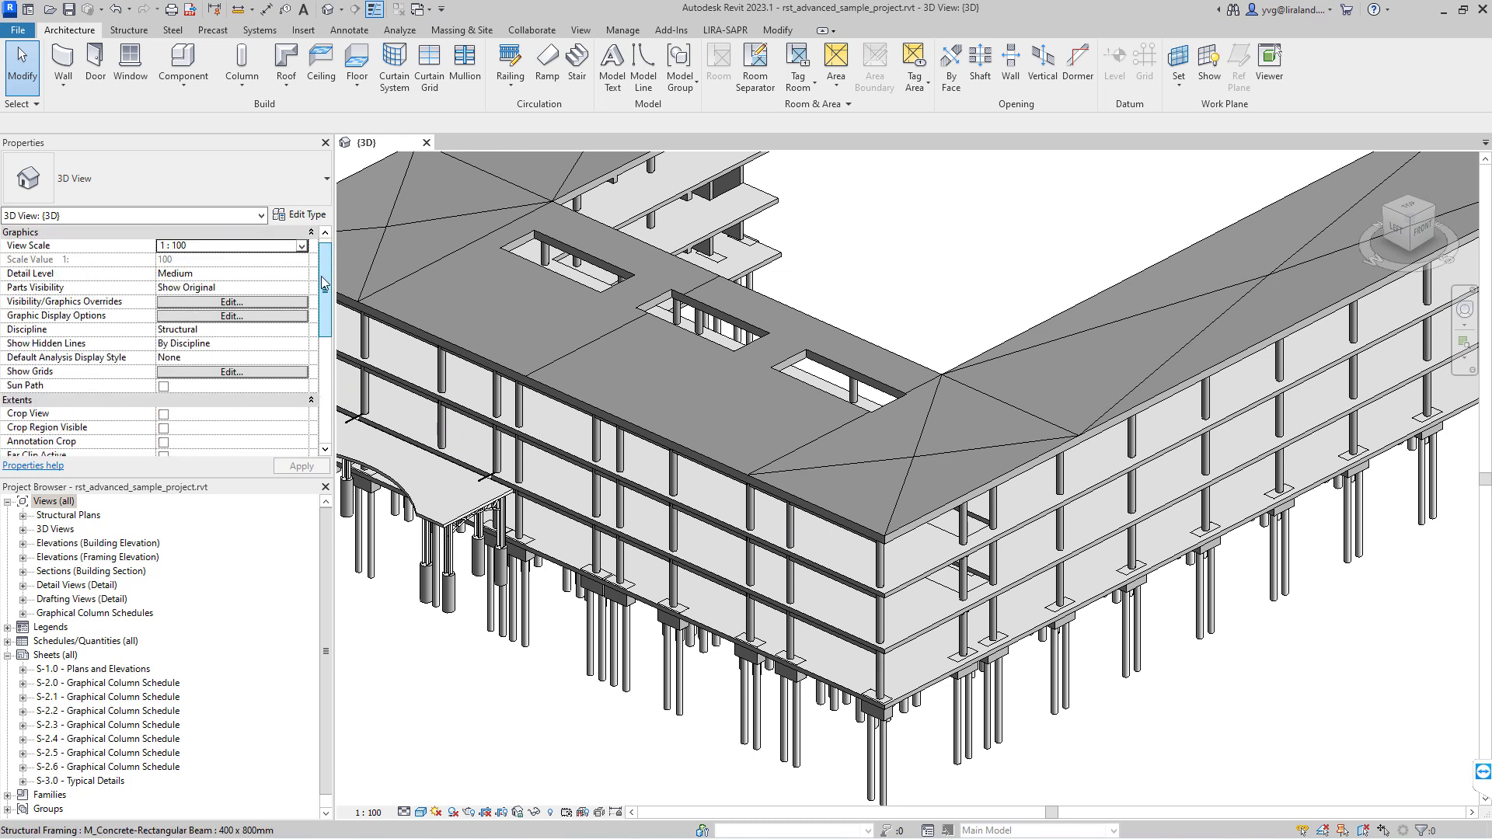
click(240, 303)
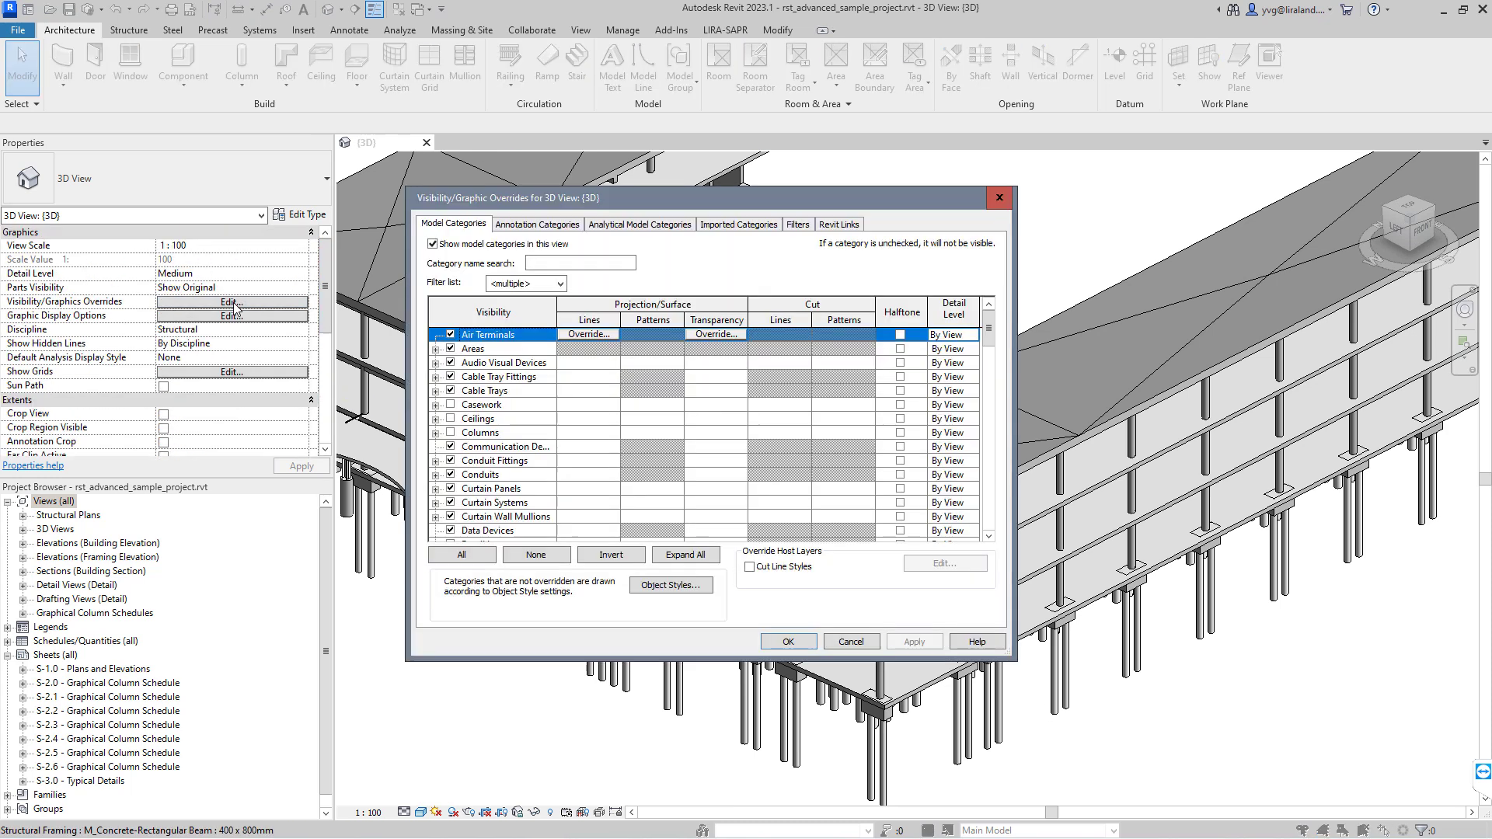
click(538, 262)
text(Base)
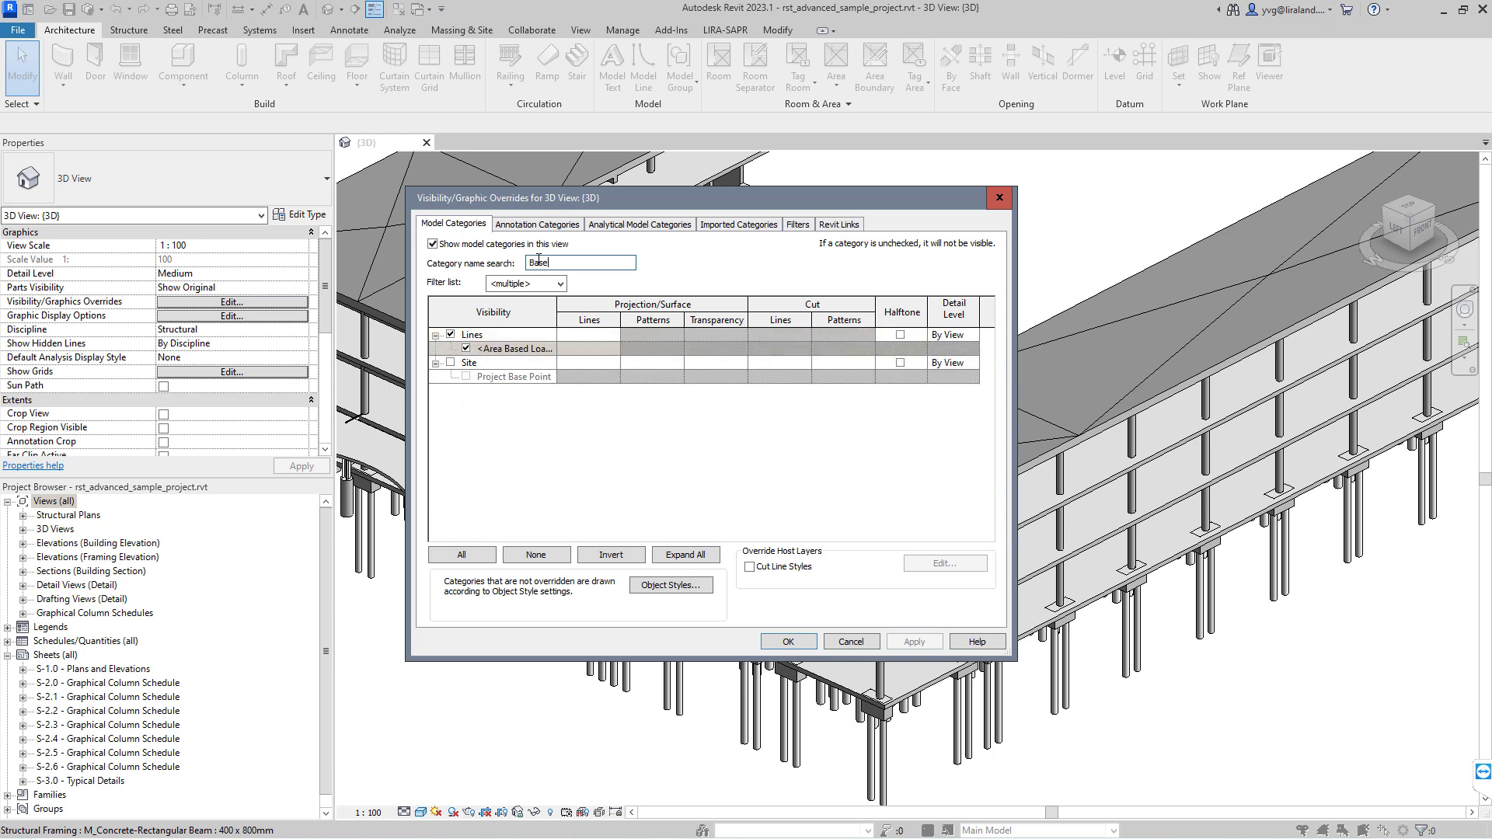
click(466, 376)
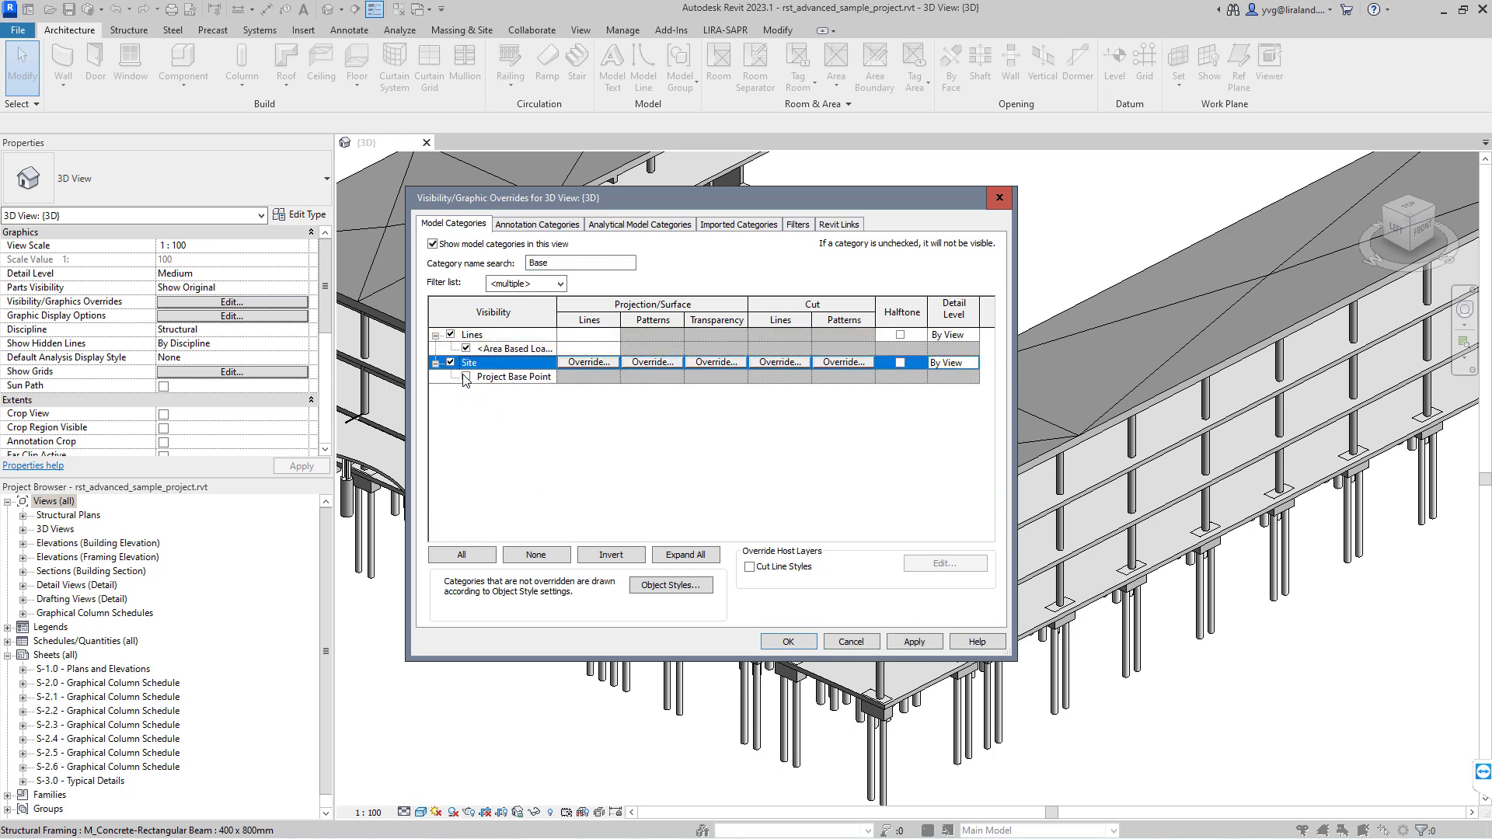
click(788, 642)
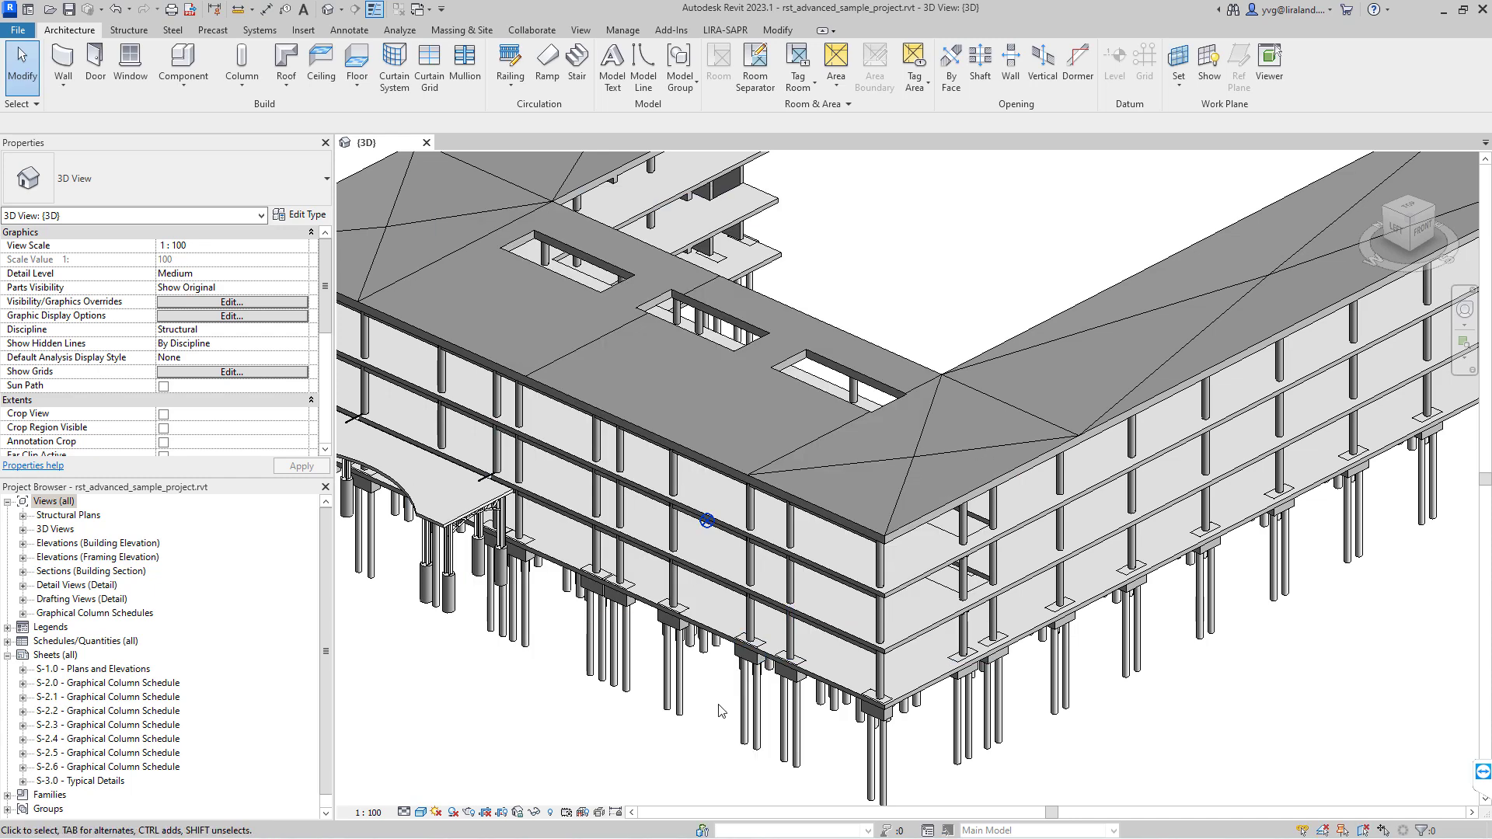
- Move the project base point to the foot of the lowest round column at the building's front corner and deselect it
middle_drag(591, 745, 430, 626)
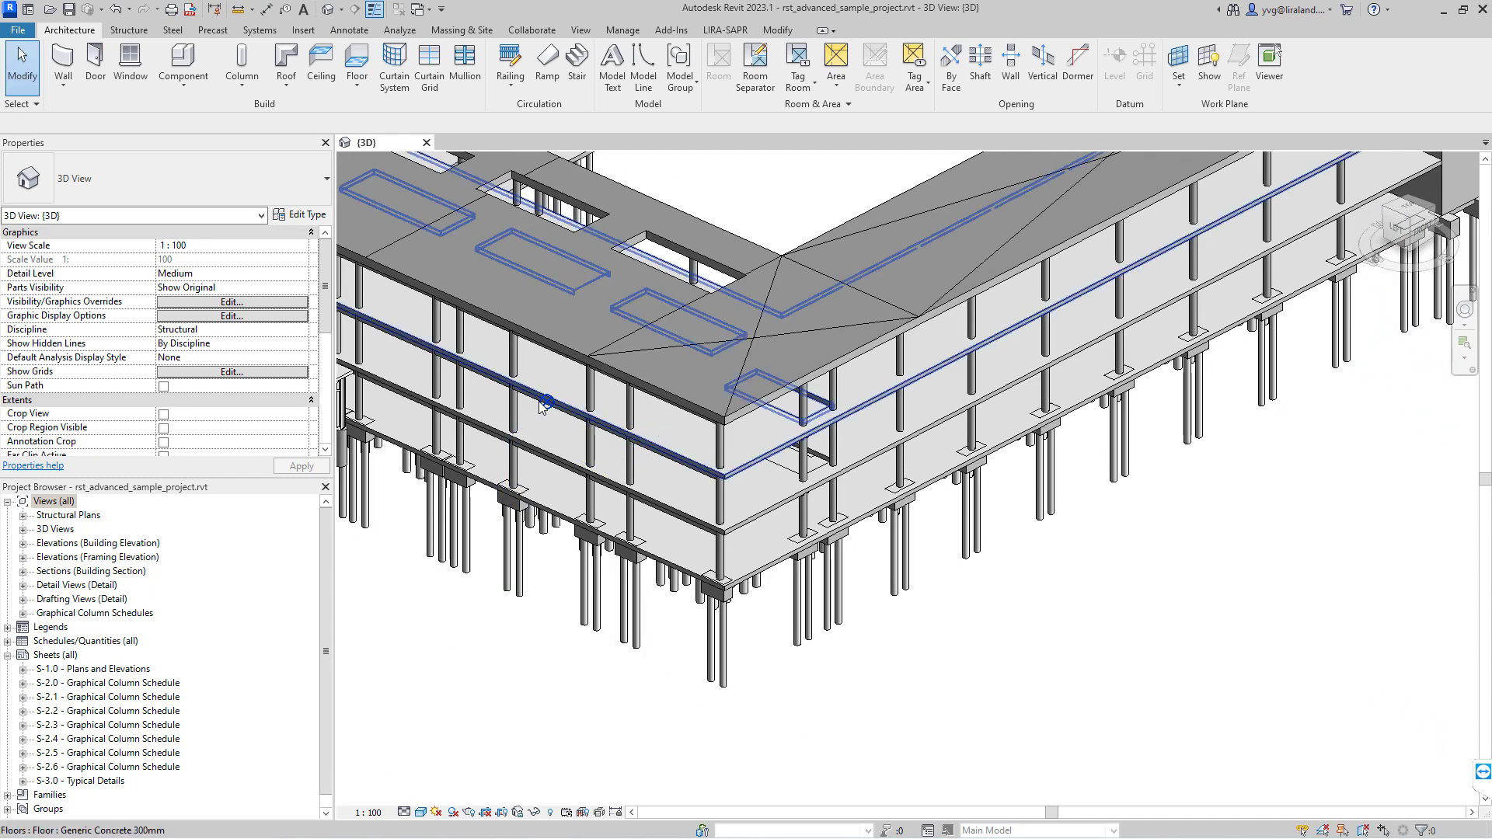
click(547, 402)
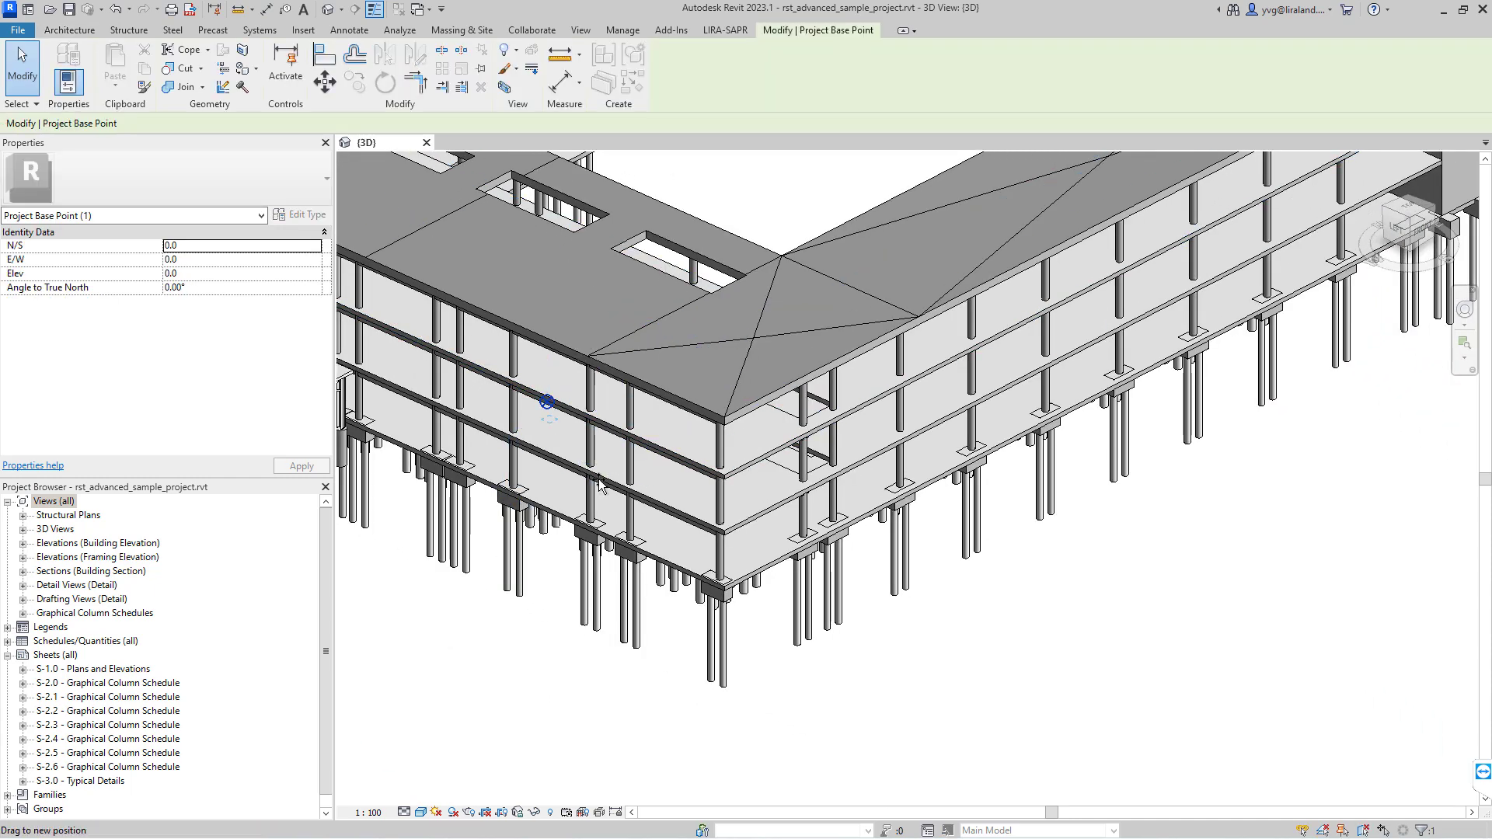
drag(686, 561, 721, 576)
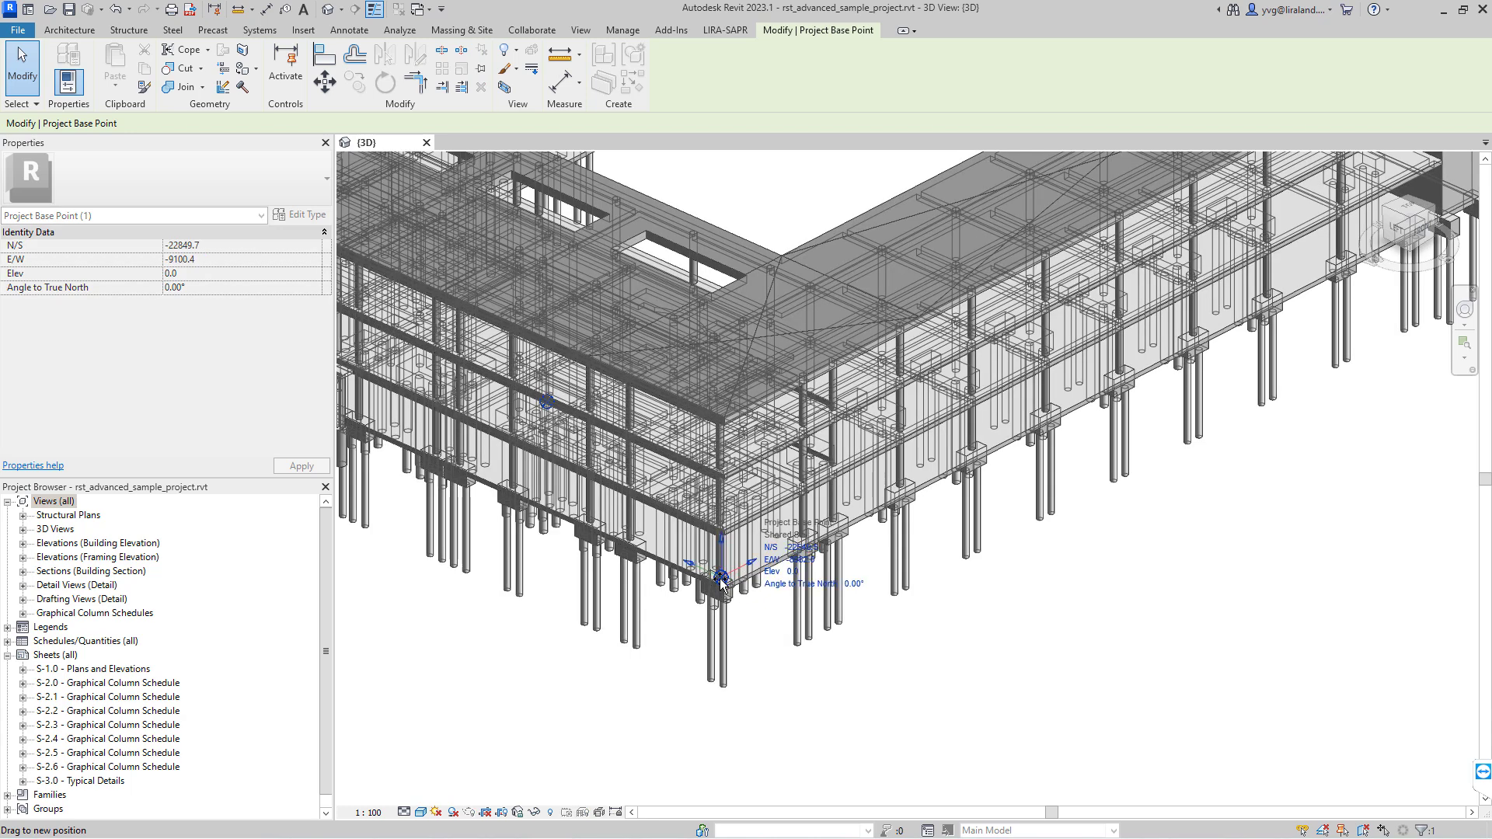
click(800, 728)
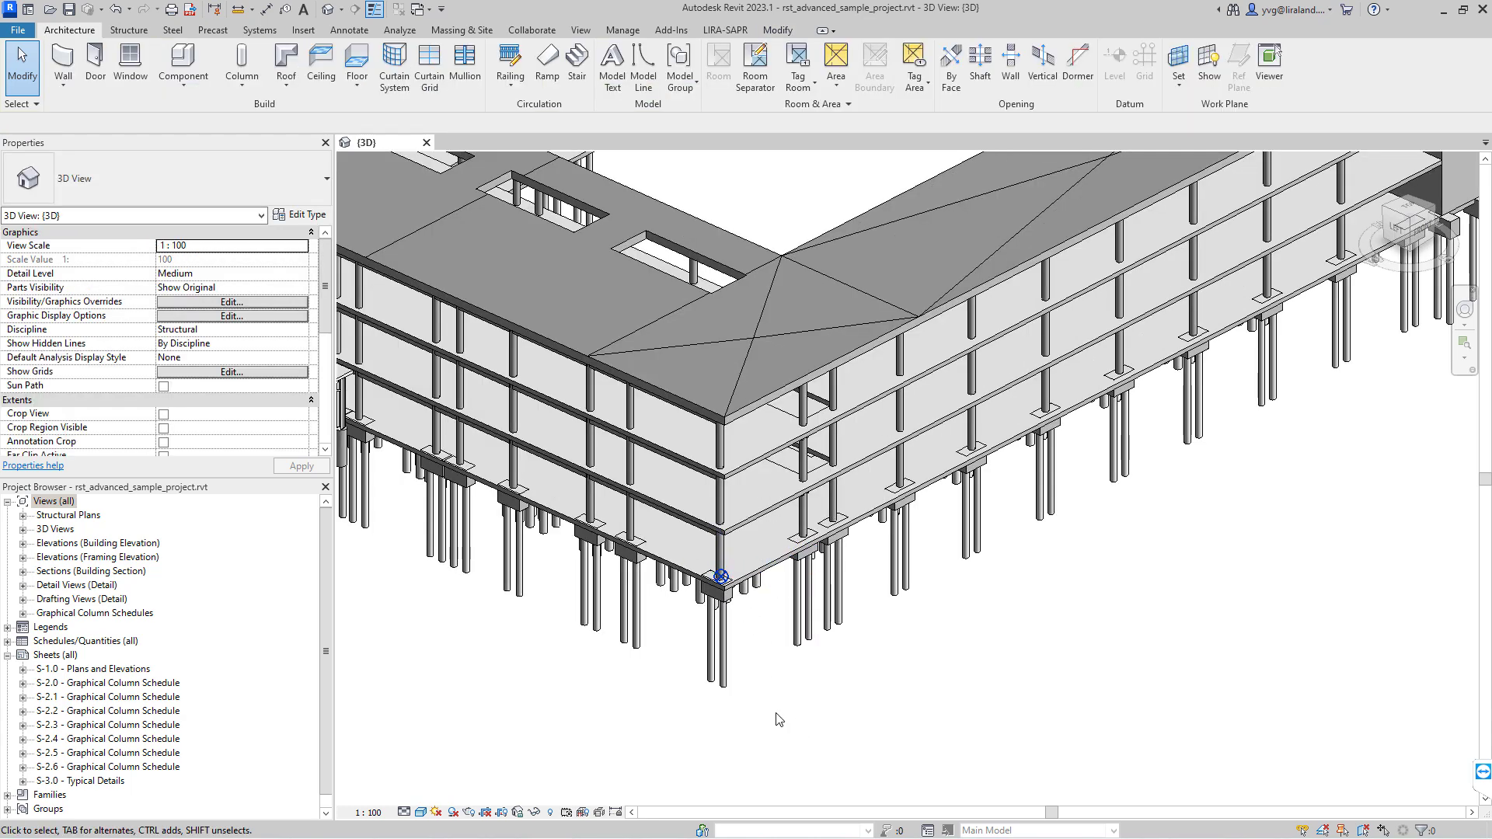
- Start an IFC export of rst_advanced_sample_project.ifc and choose the IFC 2x3 Coordination View 2.0 setup
scroll(773, 715, down, 4)
middle_drag(777, 712, 862, 754)
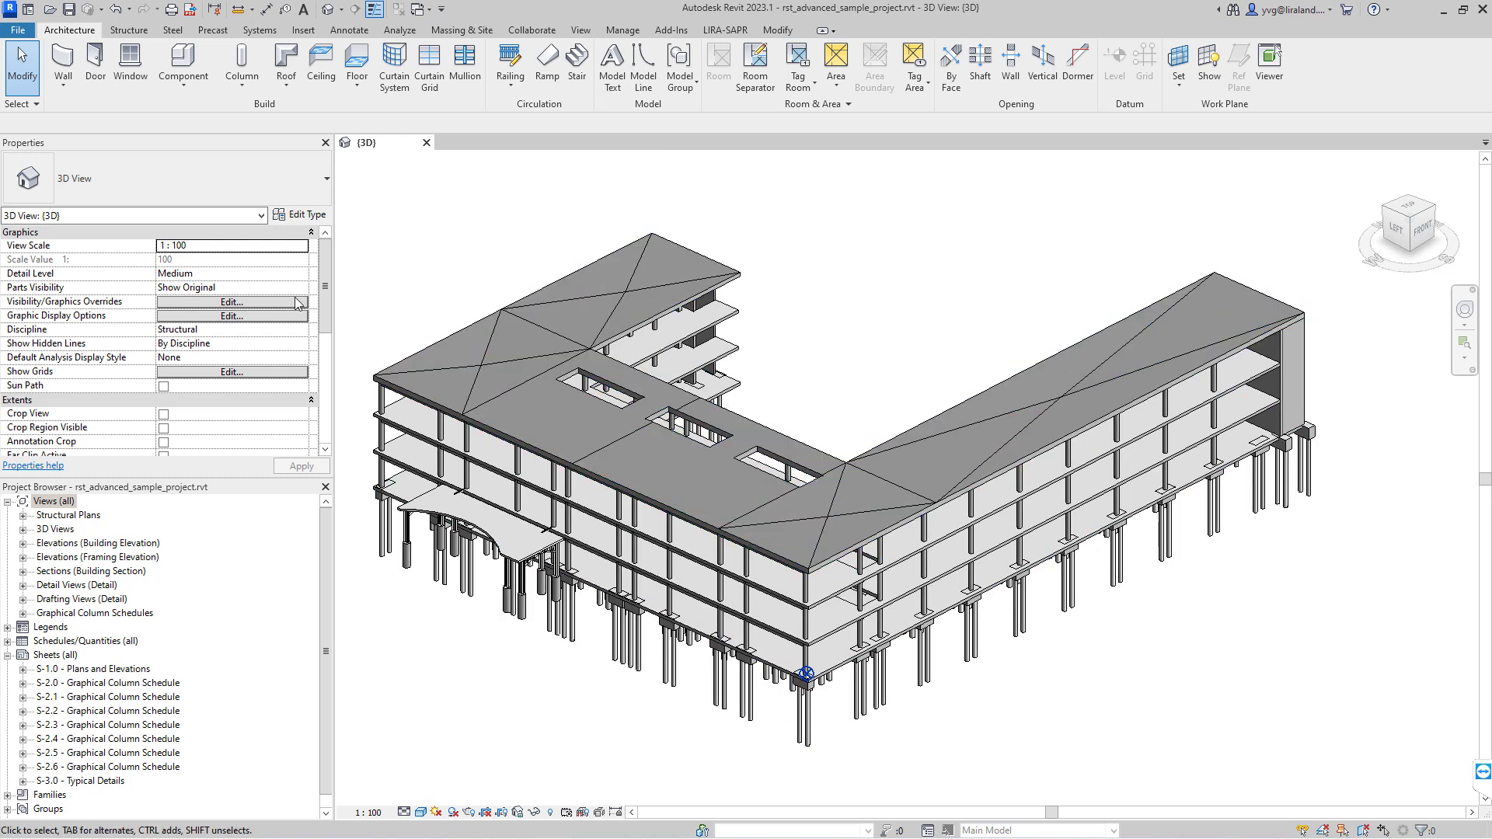
click(17, 33)
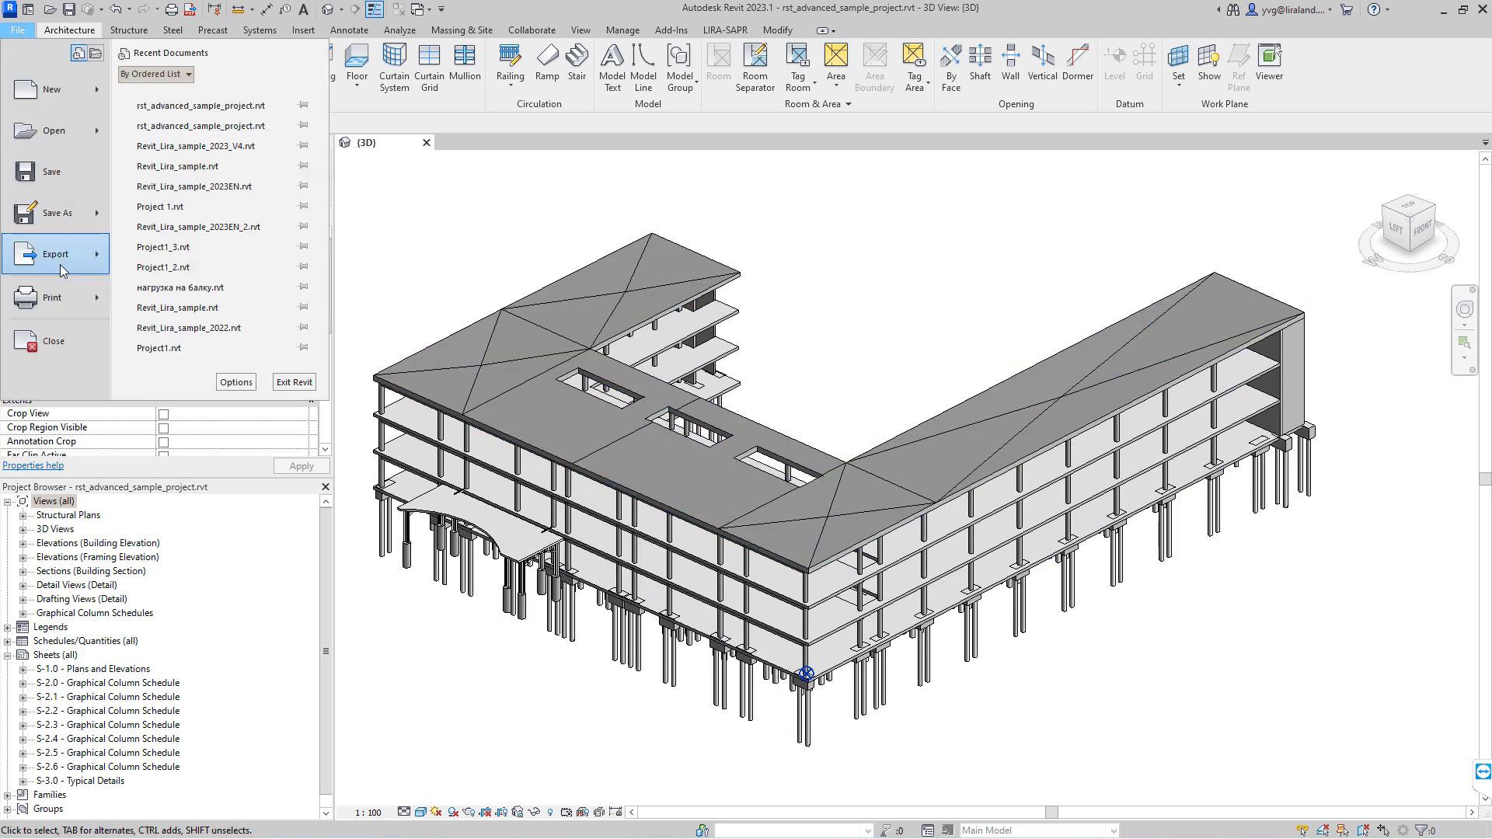
mouse_move(66, 268)
scroll(202, 319, down, 2)
click(194, 255)
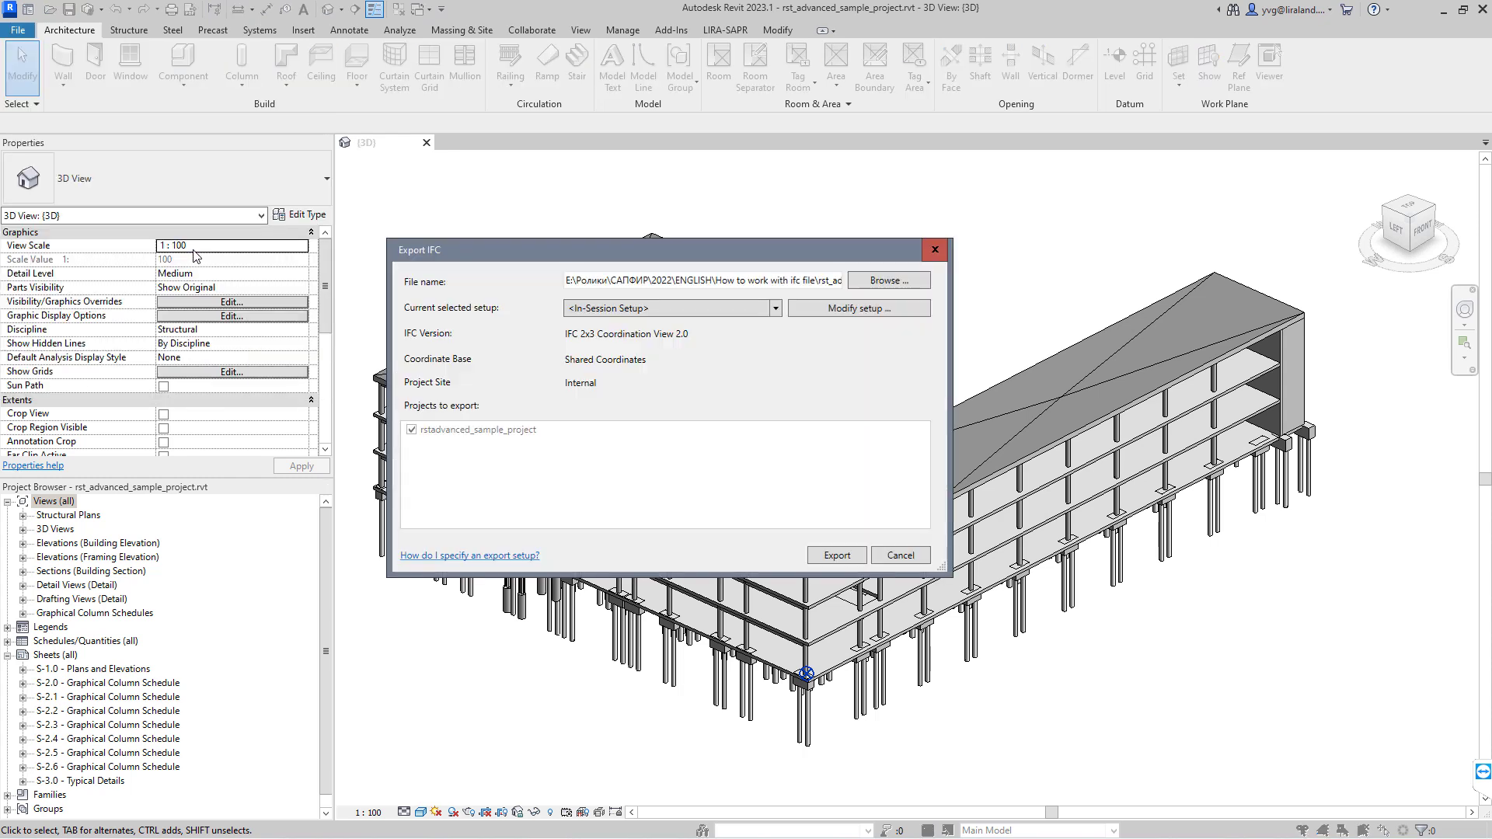
drag(678, 280, 841, 282)
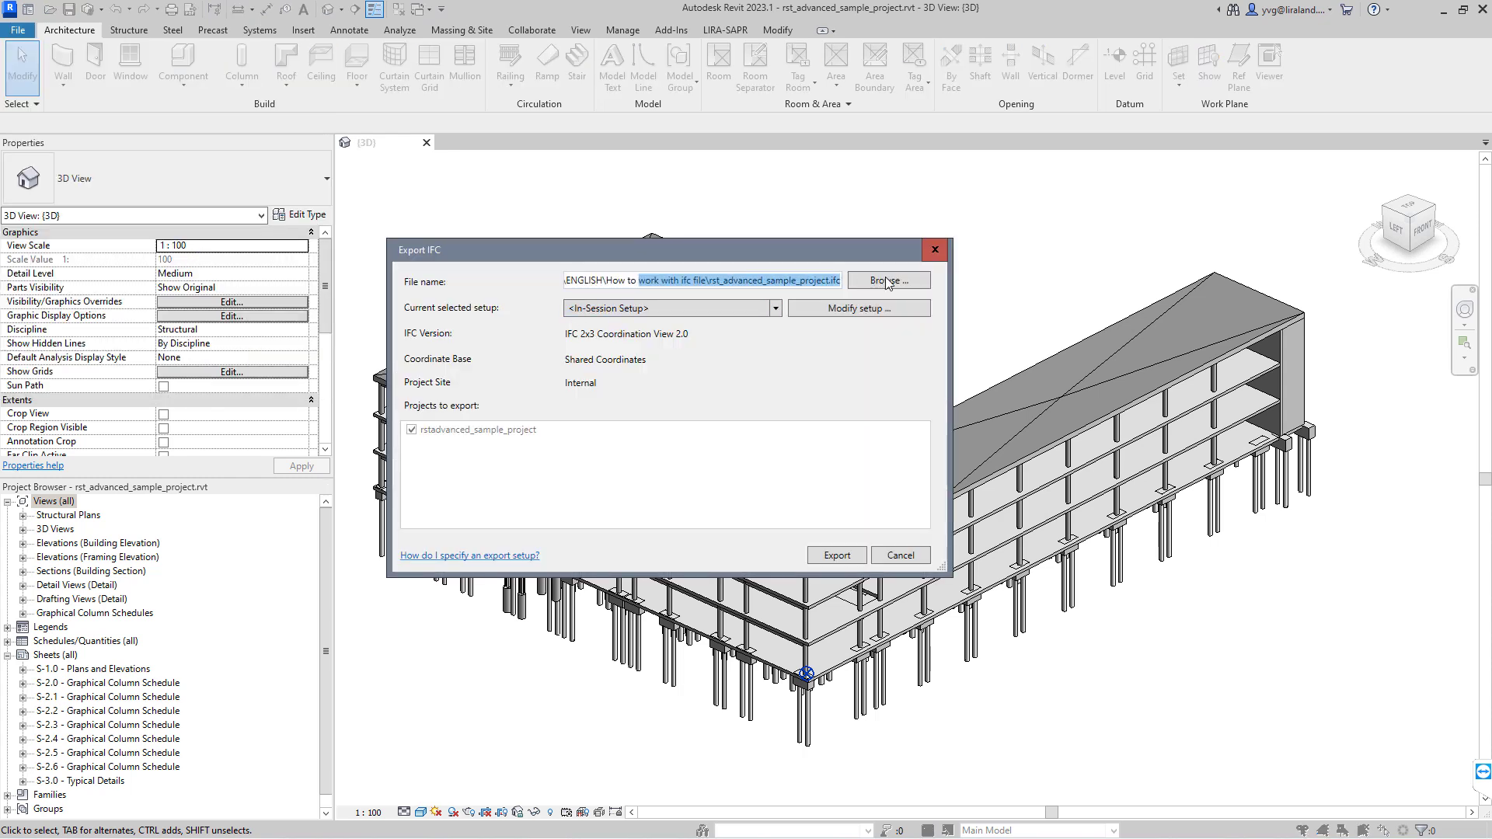
click(774, 308)
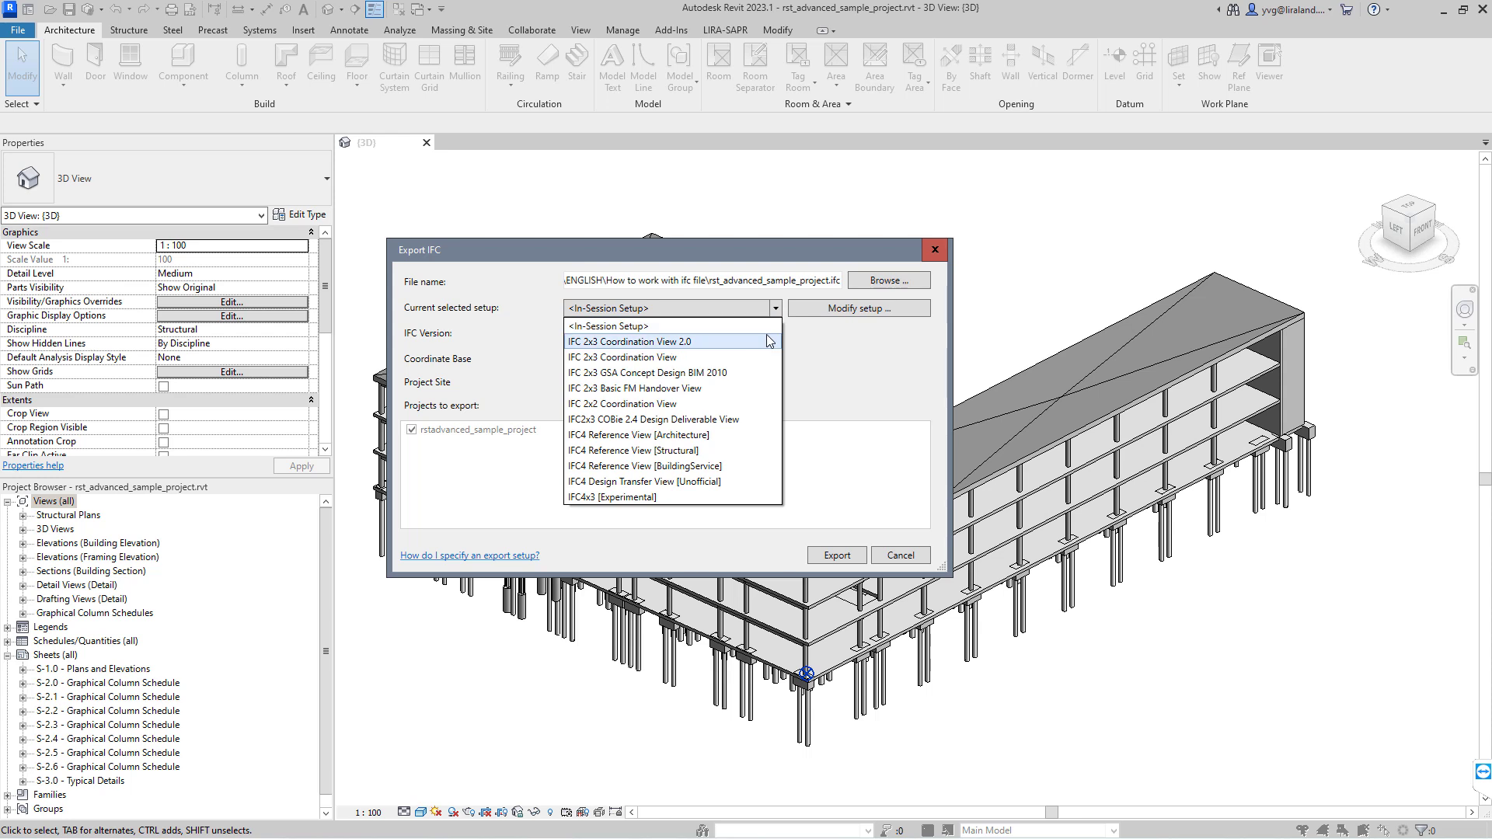
click(765, 341)
- Set the setup's coordinate base to Project Base Point and export the IFC file, replacing the existing one
click(828, 308)
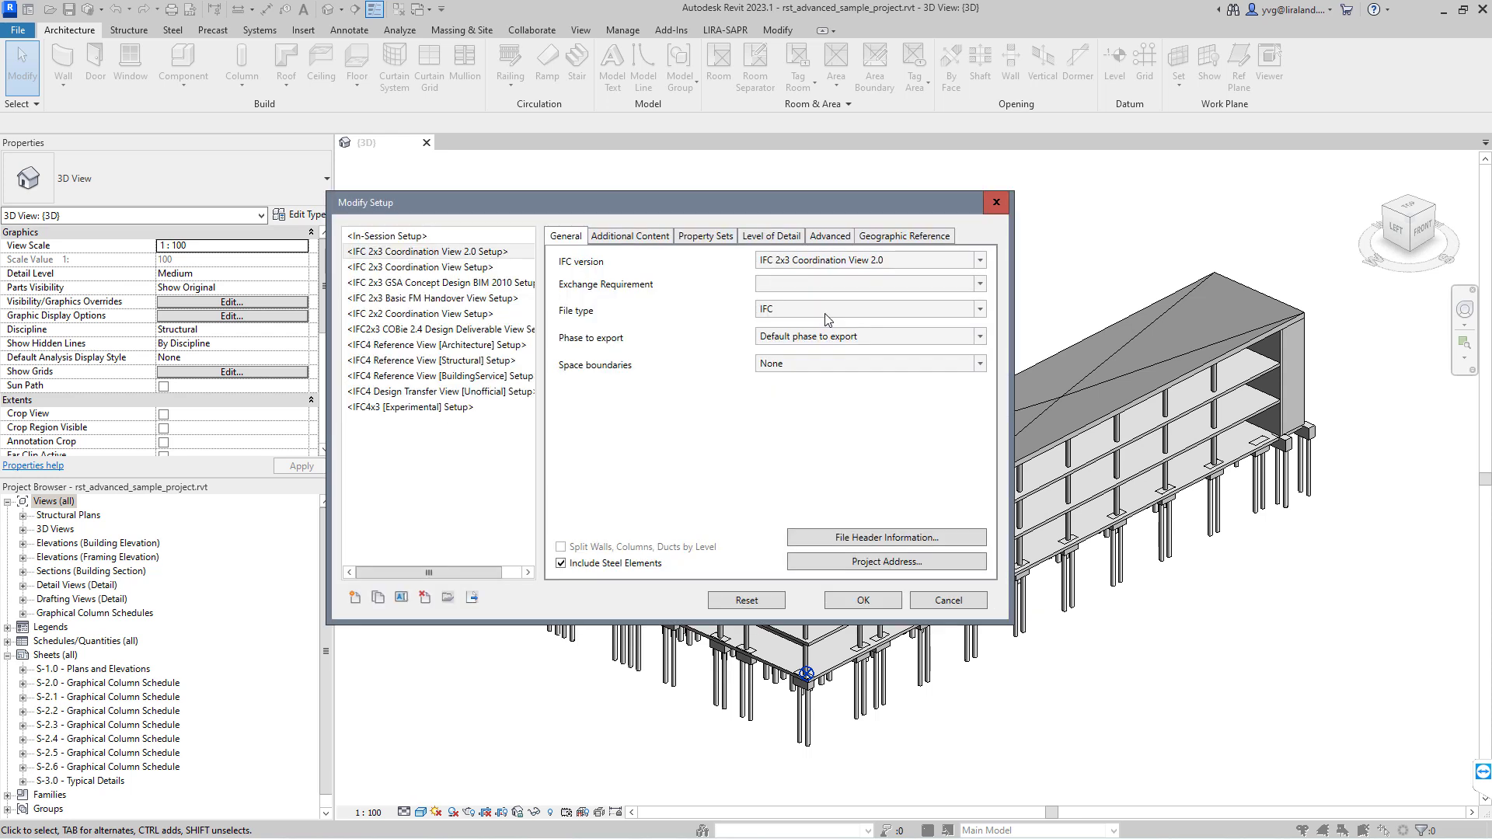
click(898, 236)
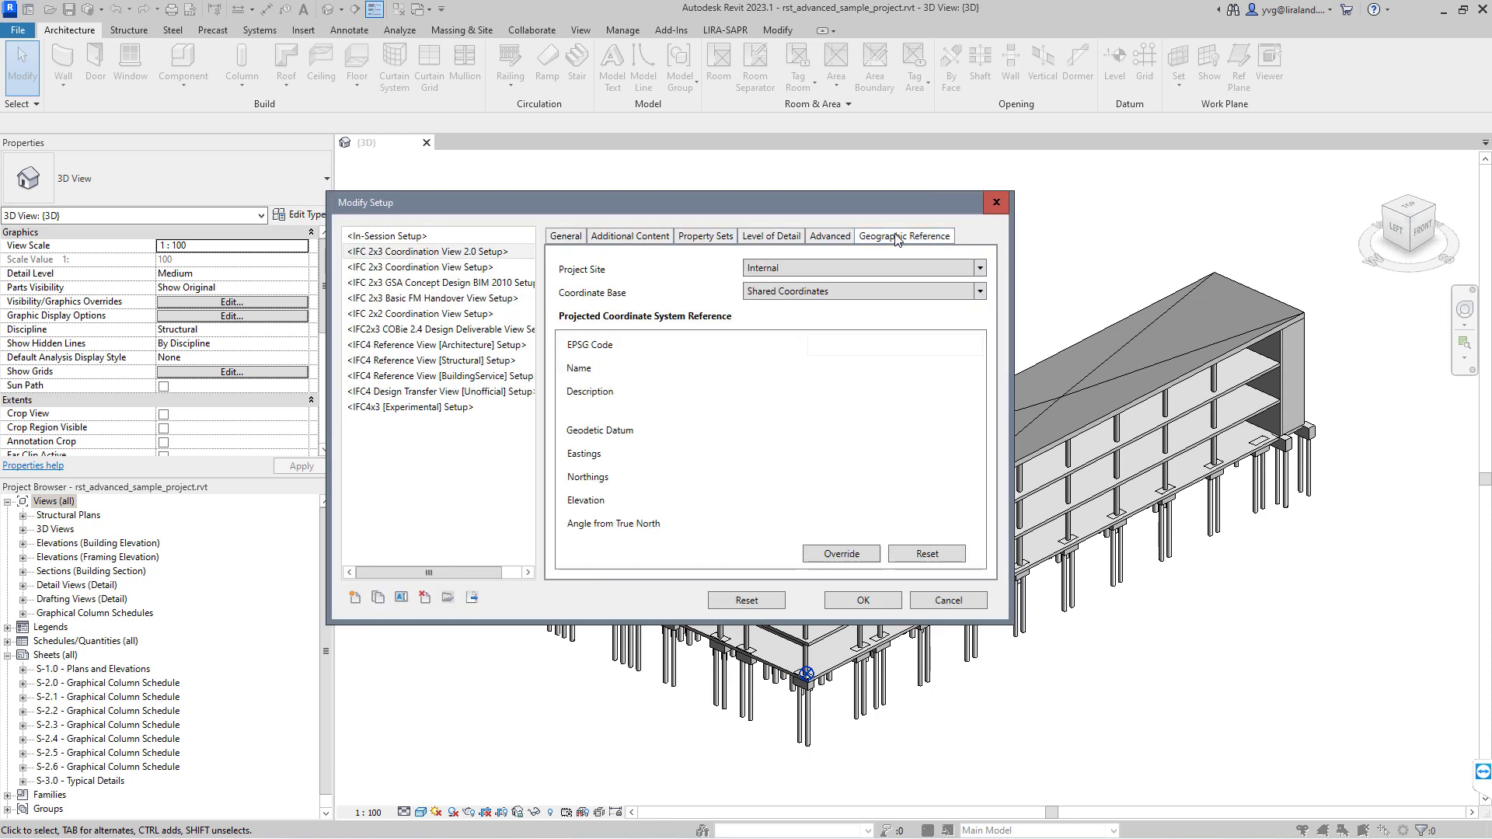
click(980, 292)
click(855, 341)
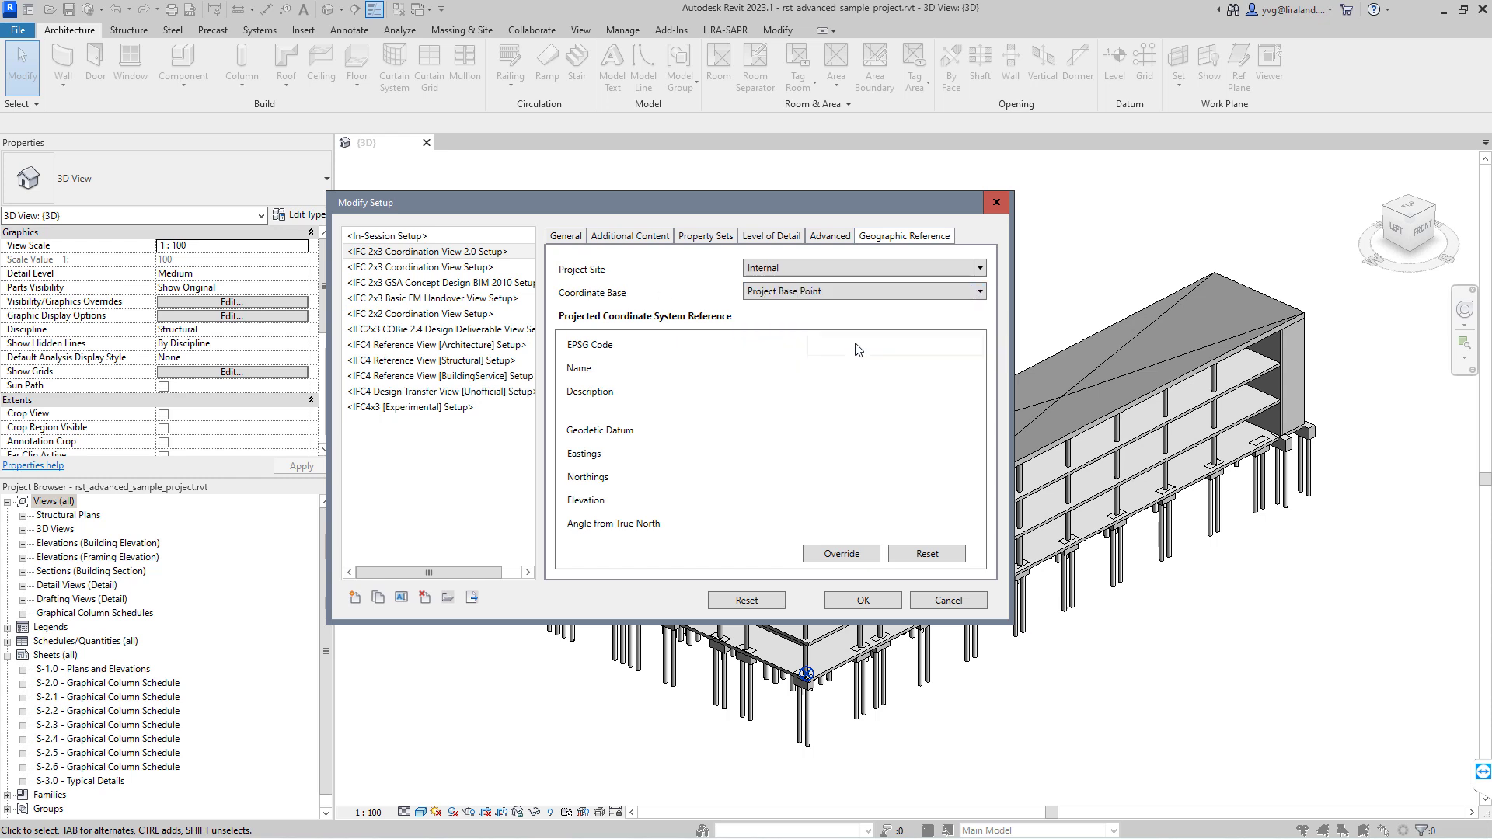
click(863, 600)
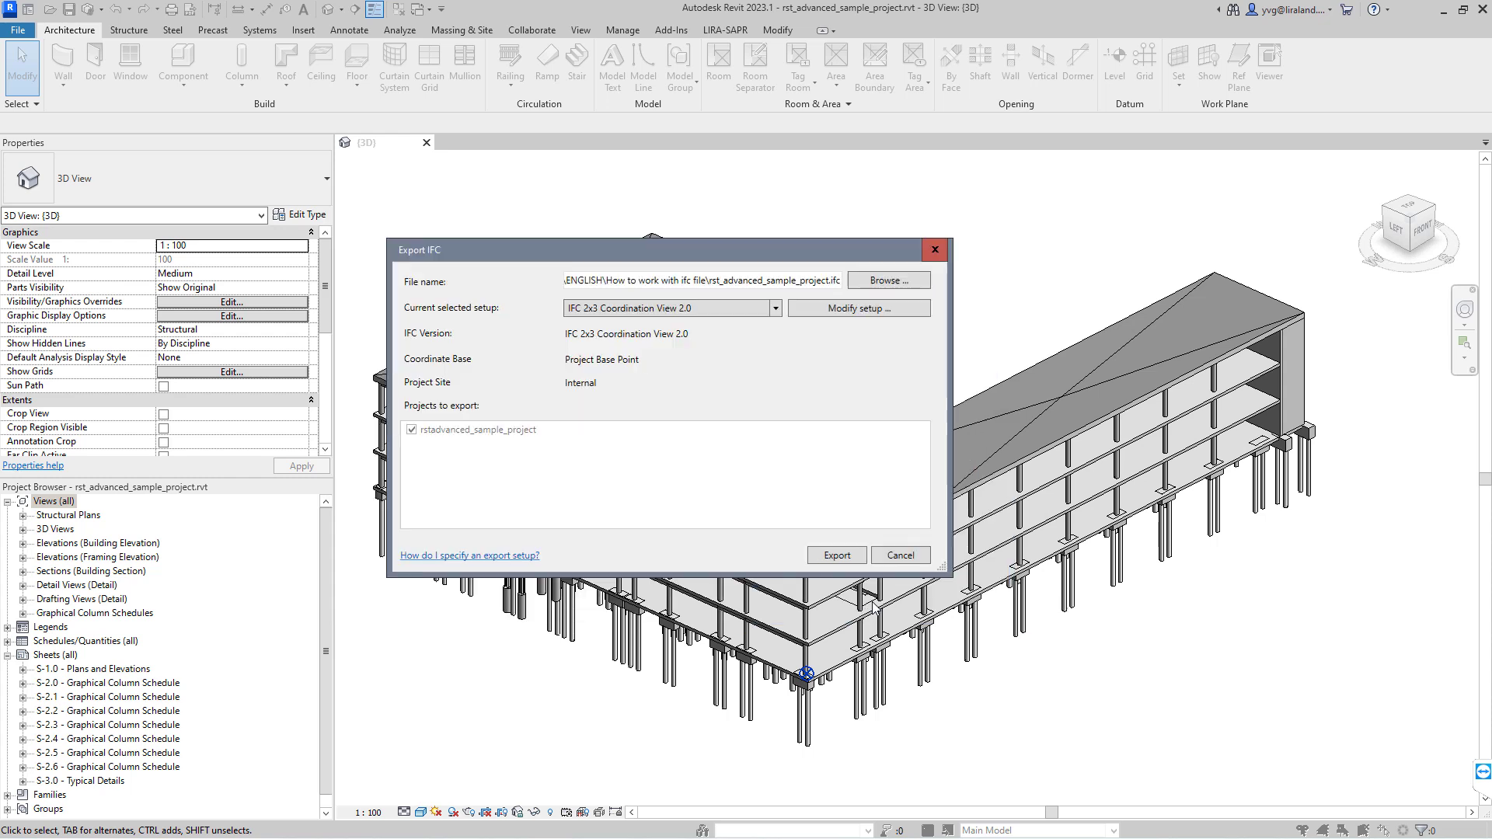
click(850, 555)
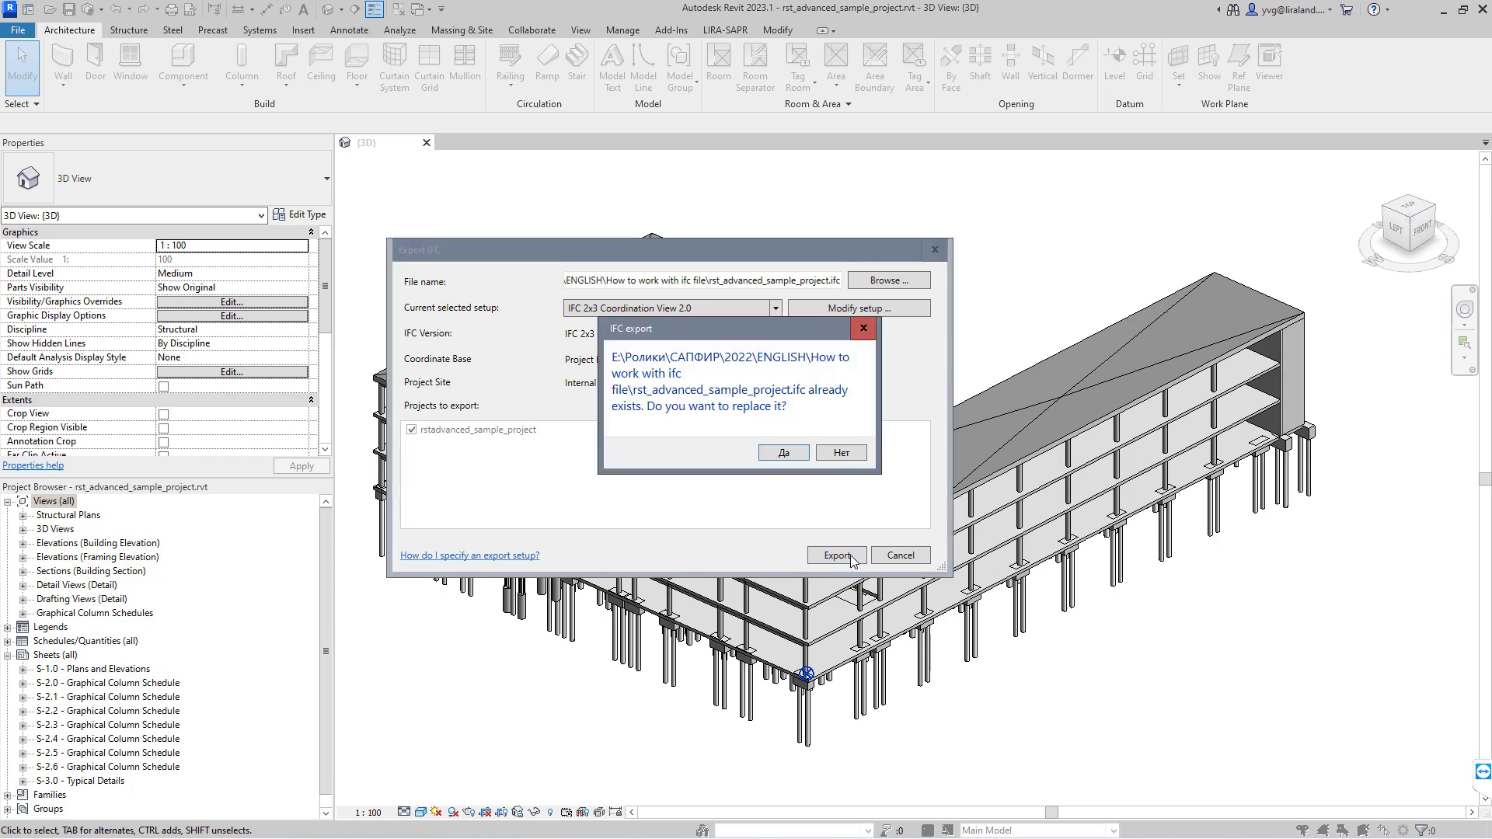
click(782, 454)
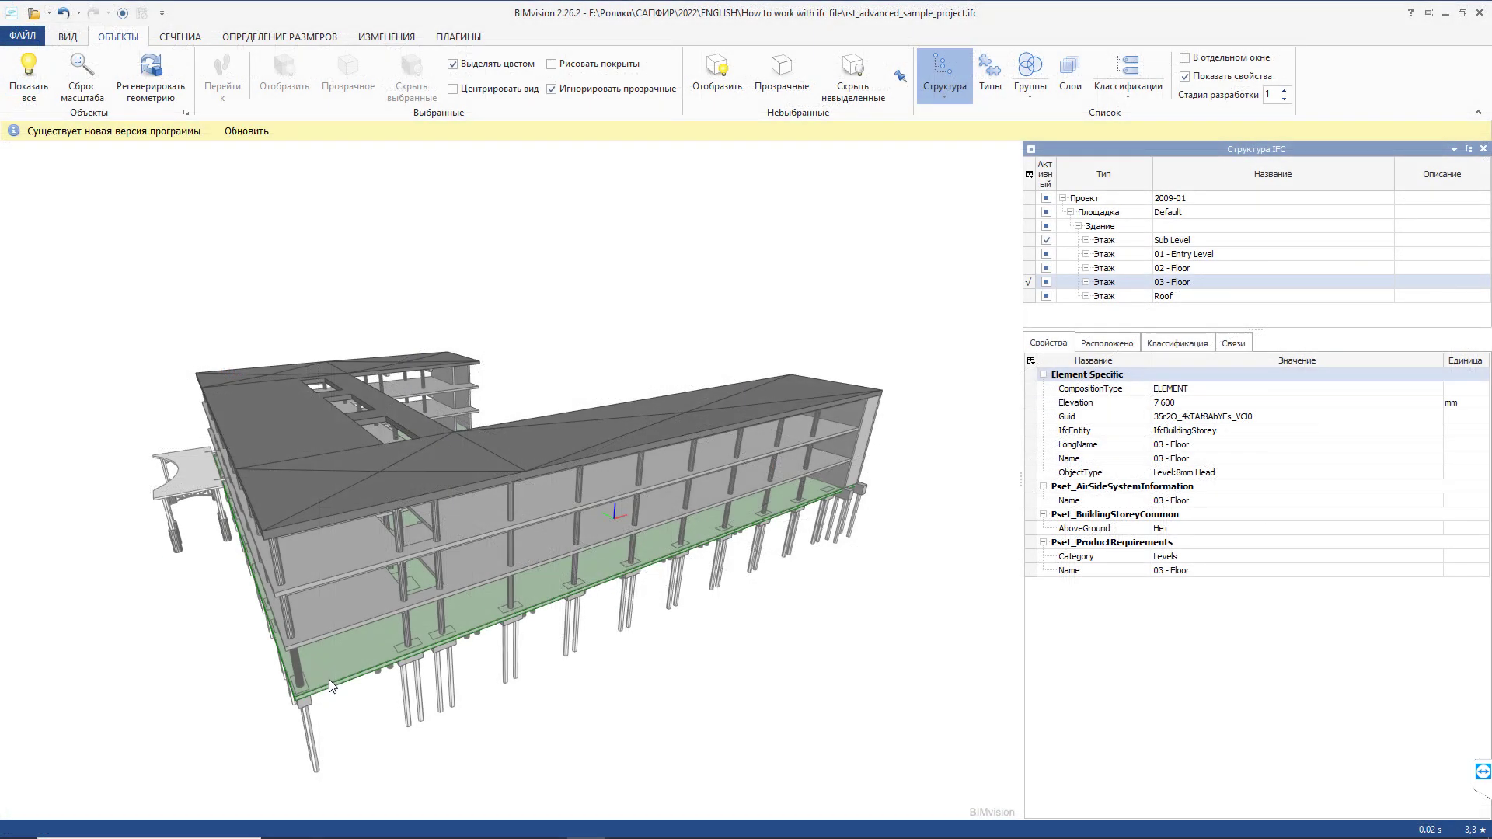
- Switch to BIMvision and examine the IFC properties of the entry-level slab, the far end wall and the two lowest front corner columns
click(336, 683)
drag(372, 741, 388, 738)
drag(392, 723, 456, 700)
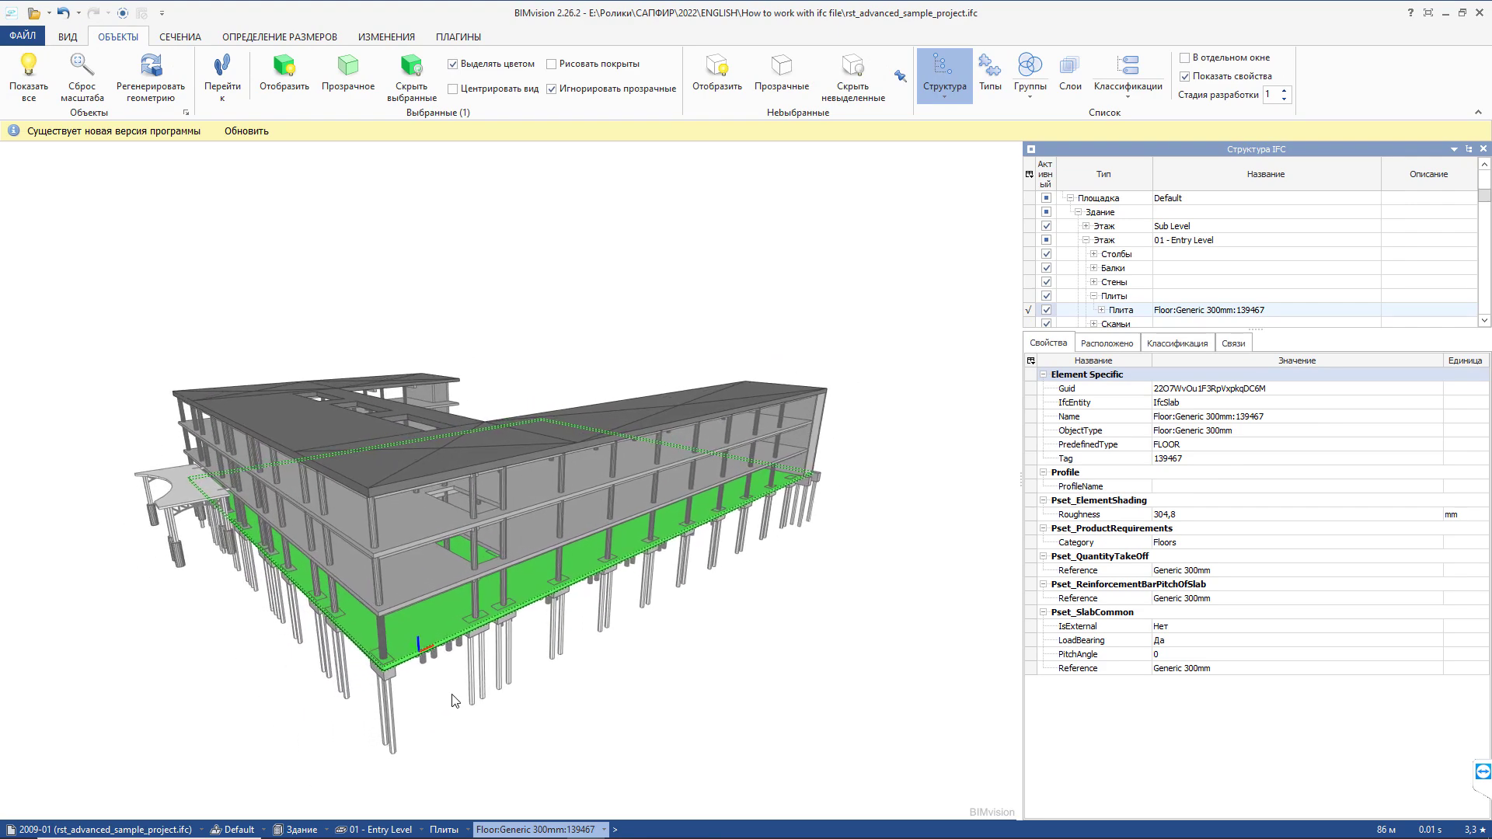
click(814, 429)
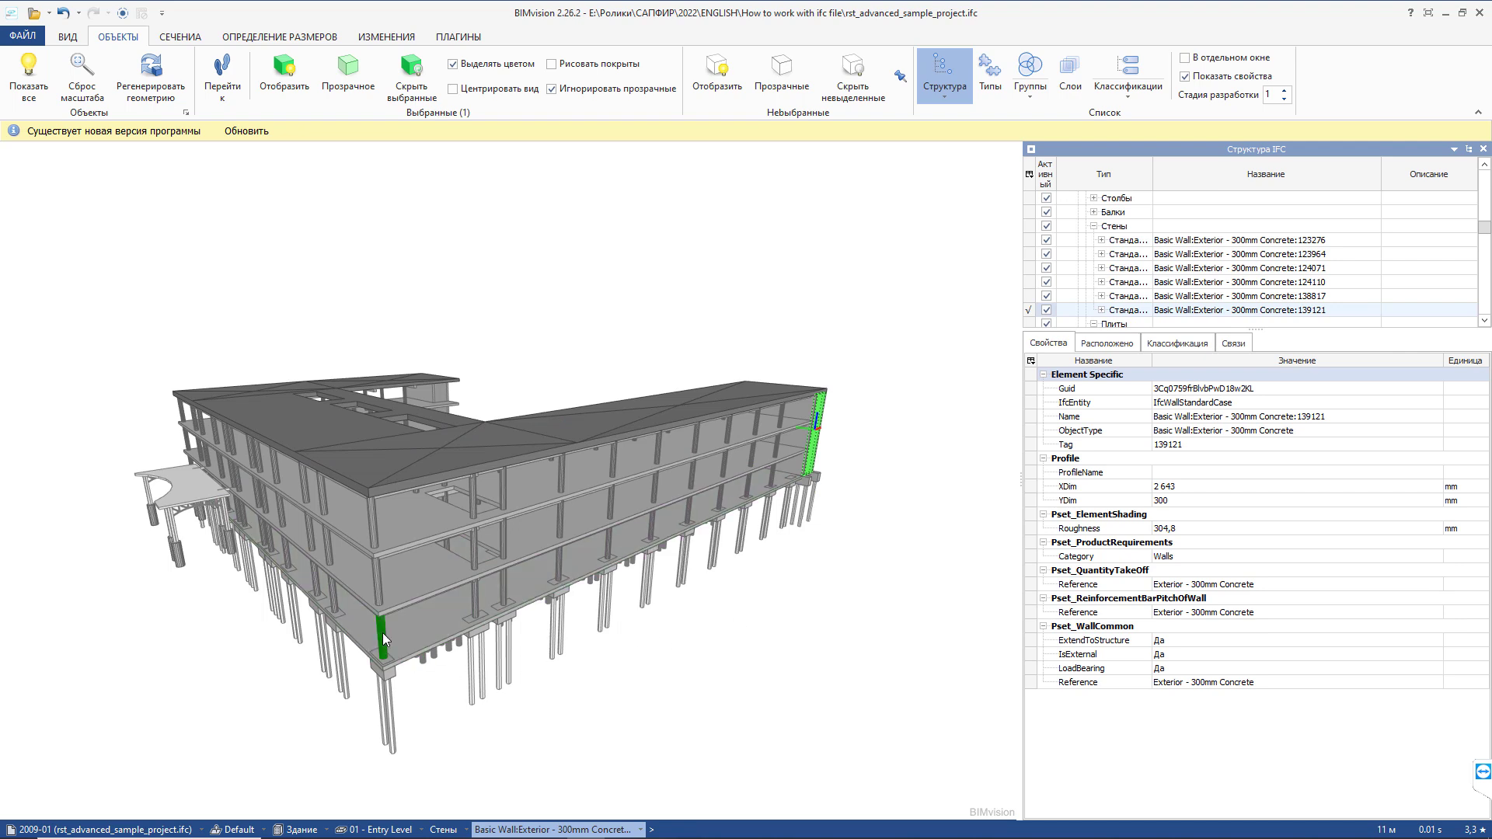
click(377, 589)
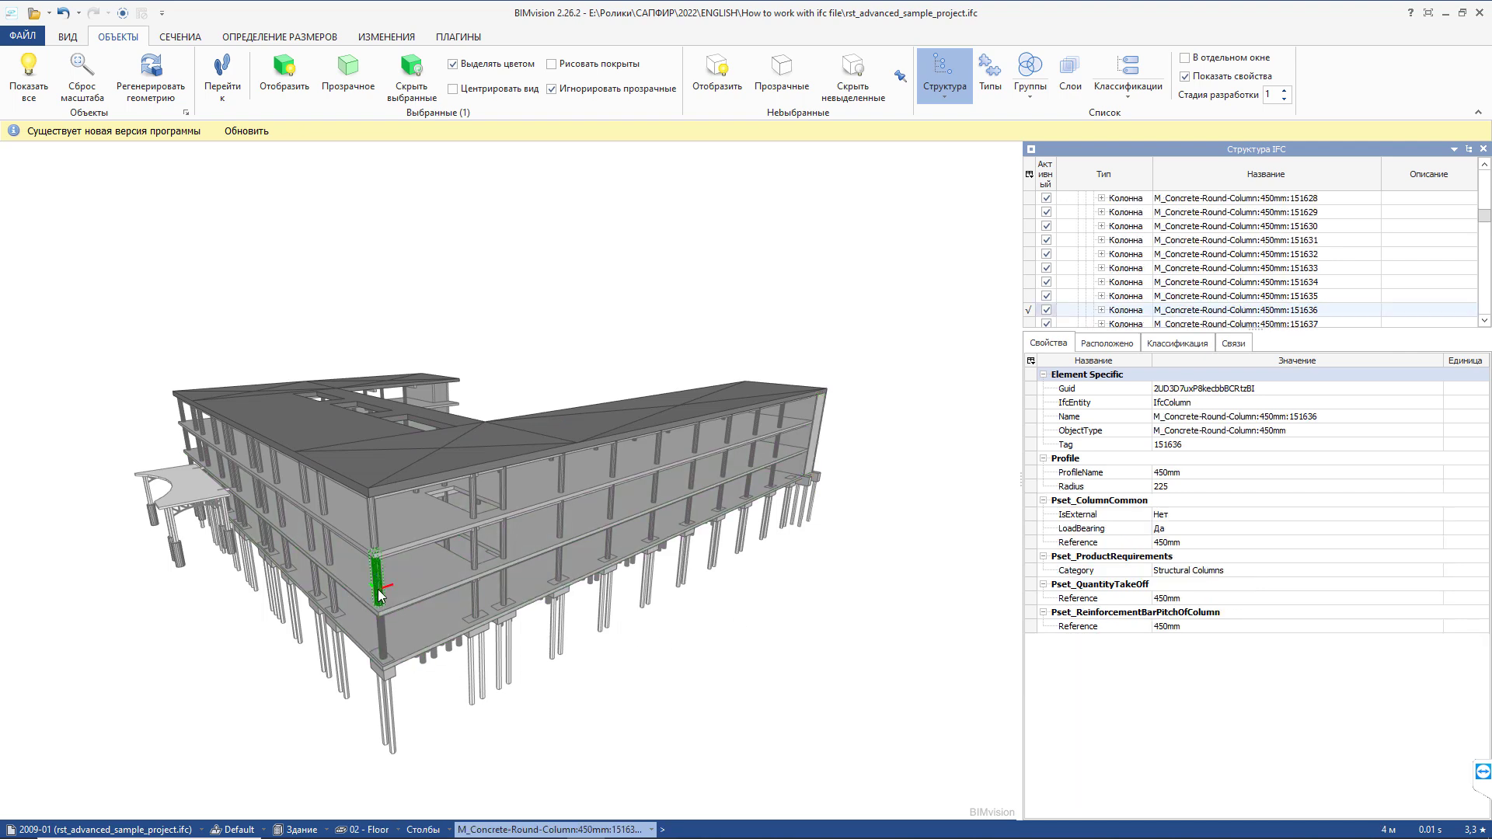
click(384, 629)
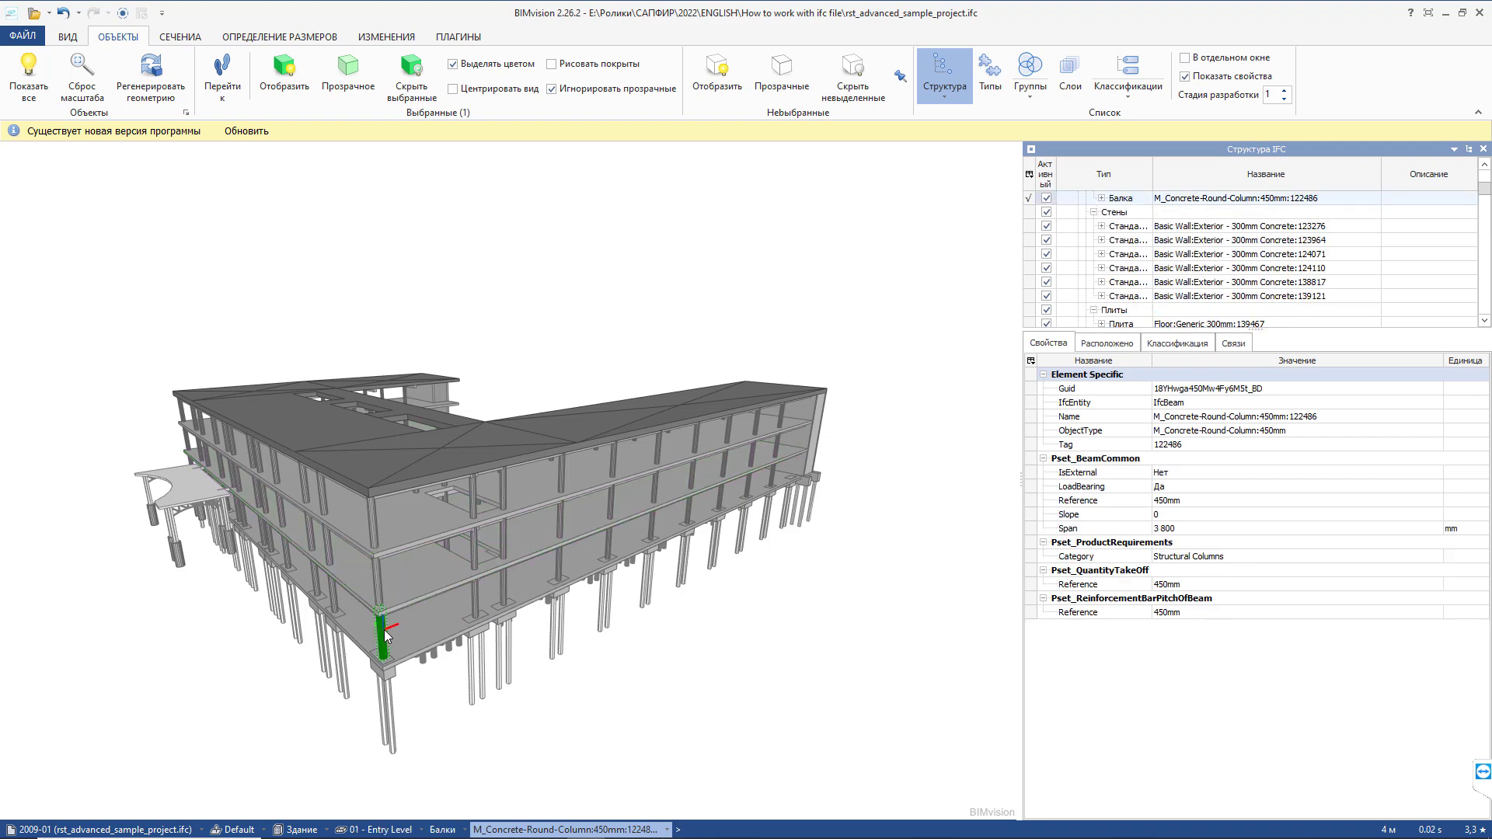
- Examine the properties of the 400 x 800 mm beam beside the lowest corner column and start a length measurement
drag(384, 629, 453, 646)
scroll(370, 614, up, 5)
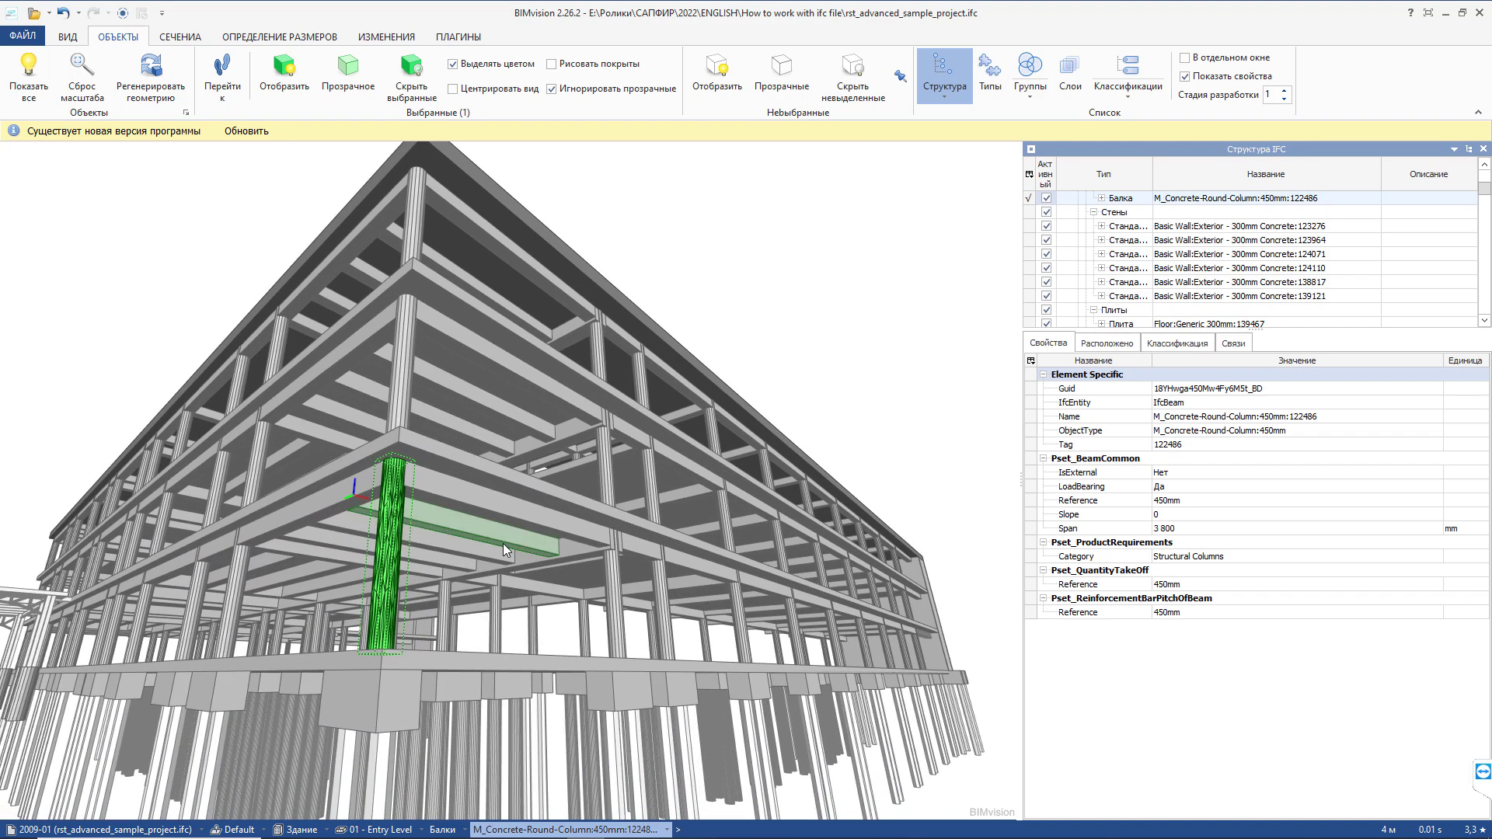
key(Escape)
click(446, 504)
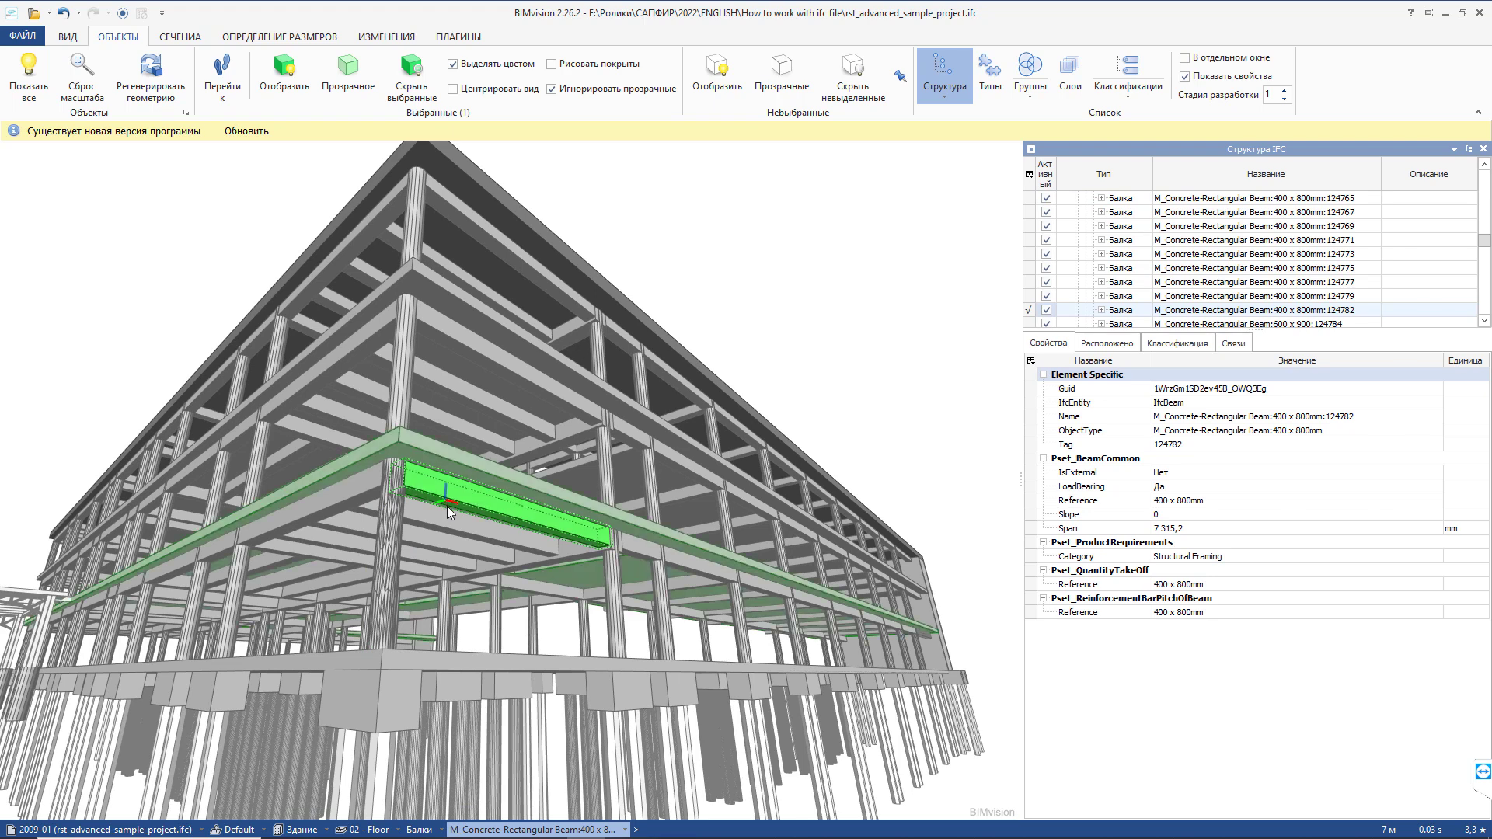
click(183, 37)
click(267, 38)
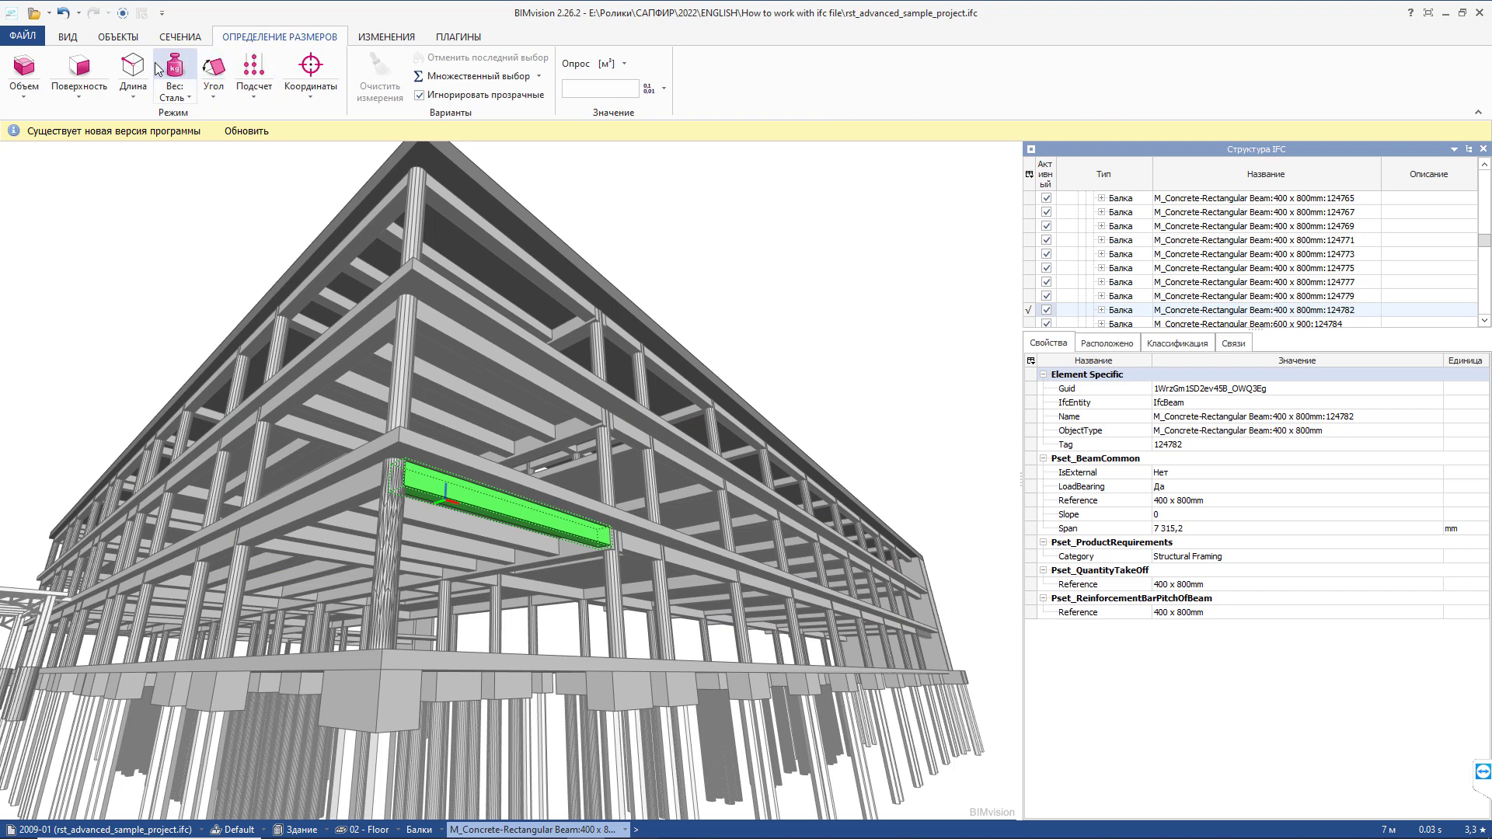
click(133, 71)
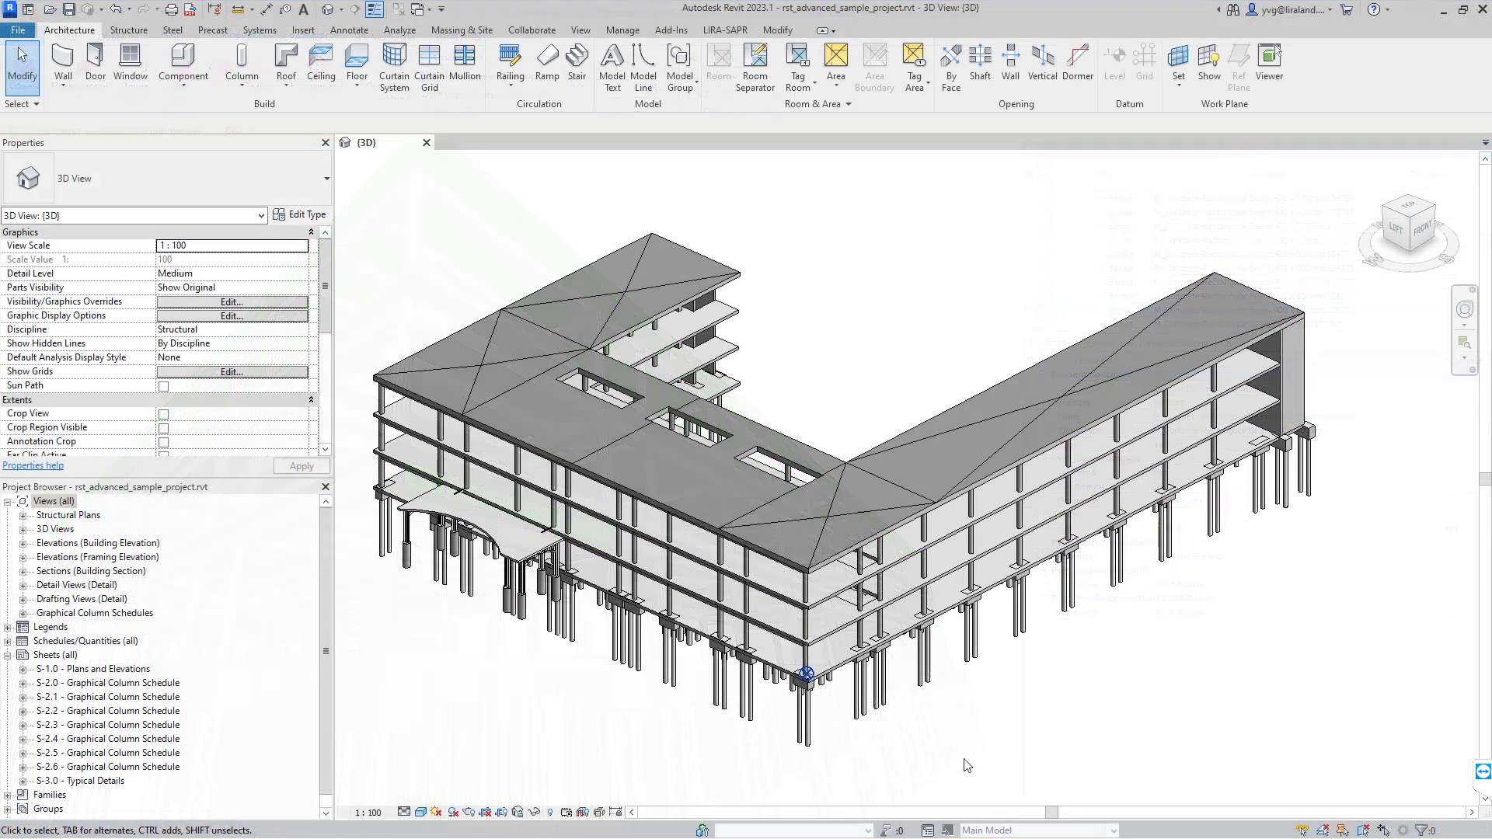
- Switch to Revit and try Unjoin Geometry on the 400 x 800 mm concrete beams under the 02 - Floor slab near the front corner
scroll(931, 713, up, 4)
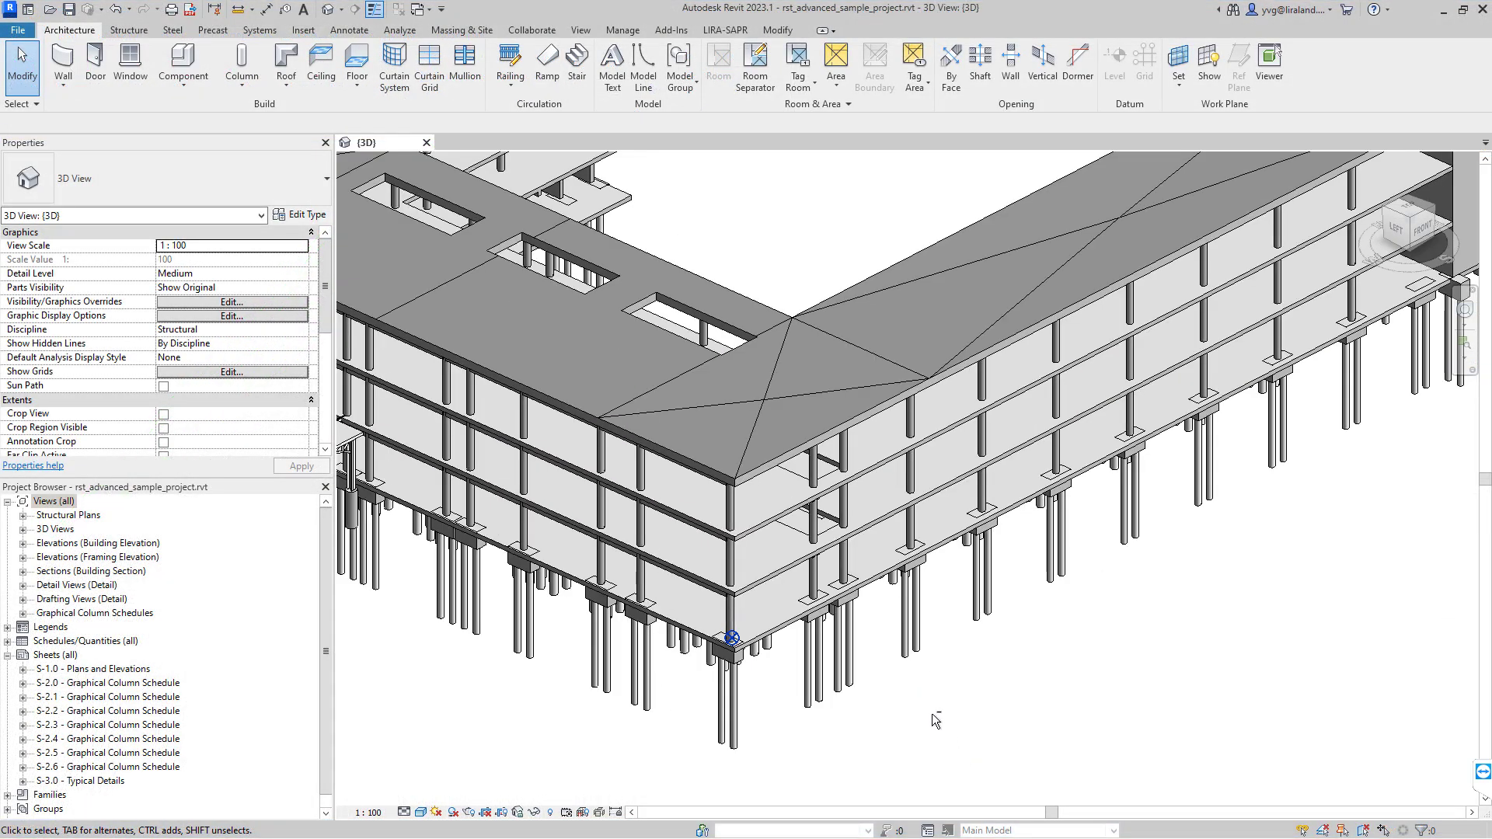
shift+middle_drag(940, 712, 912, 540)
middle_drag(783, 411, 833, 610)
scroll(708, 475, up, 3)
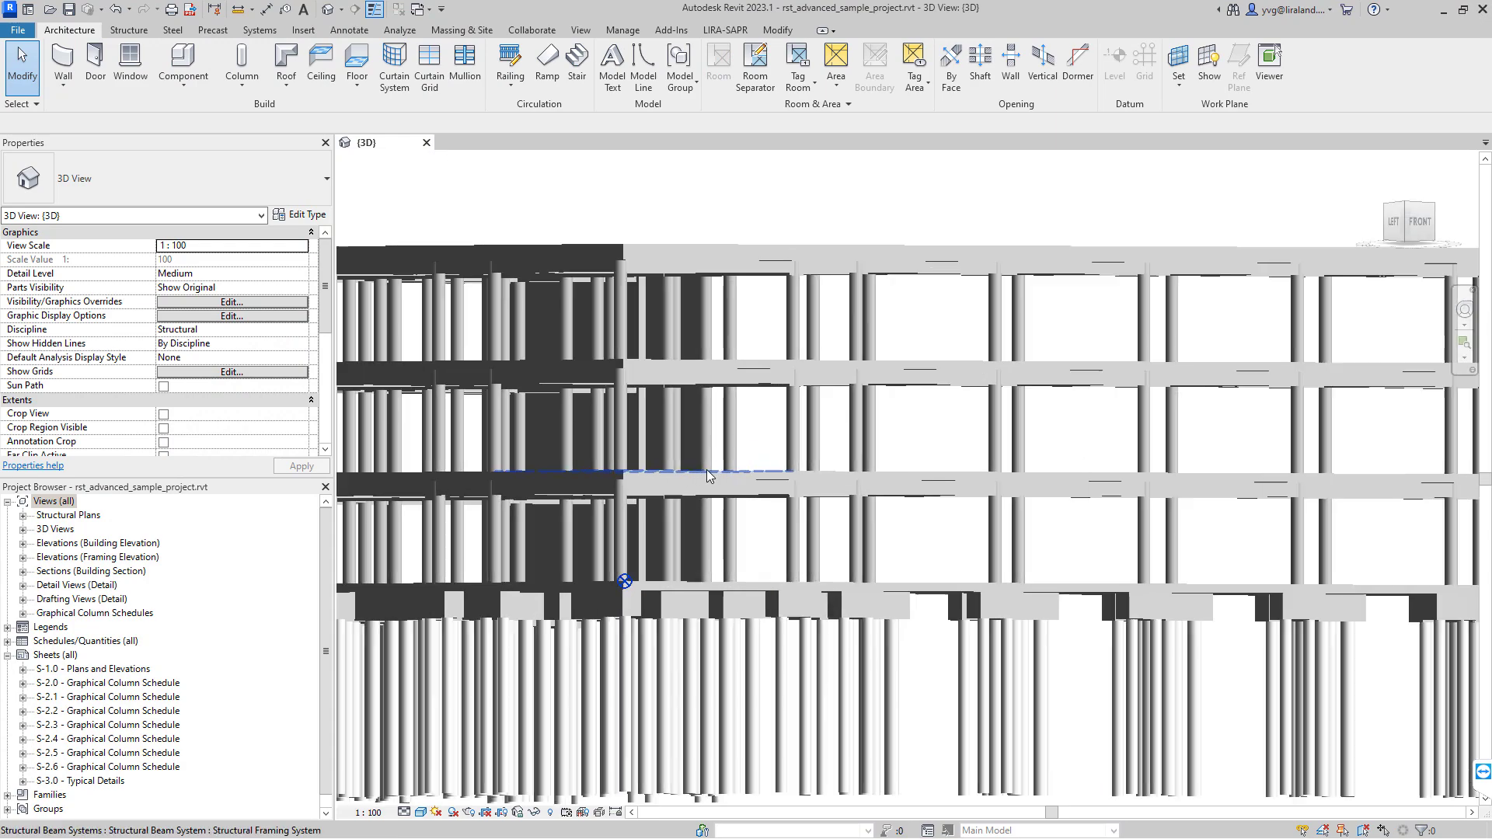
shift+middle_drag(960, 549, 1009, 524)
click(642, 592)
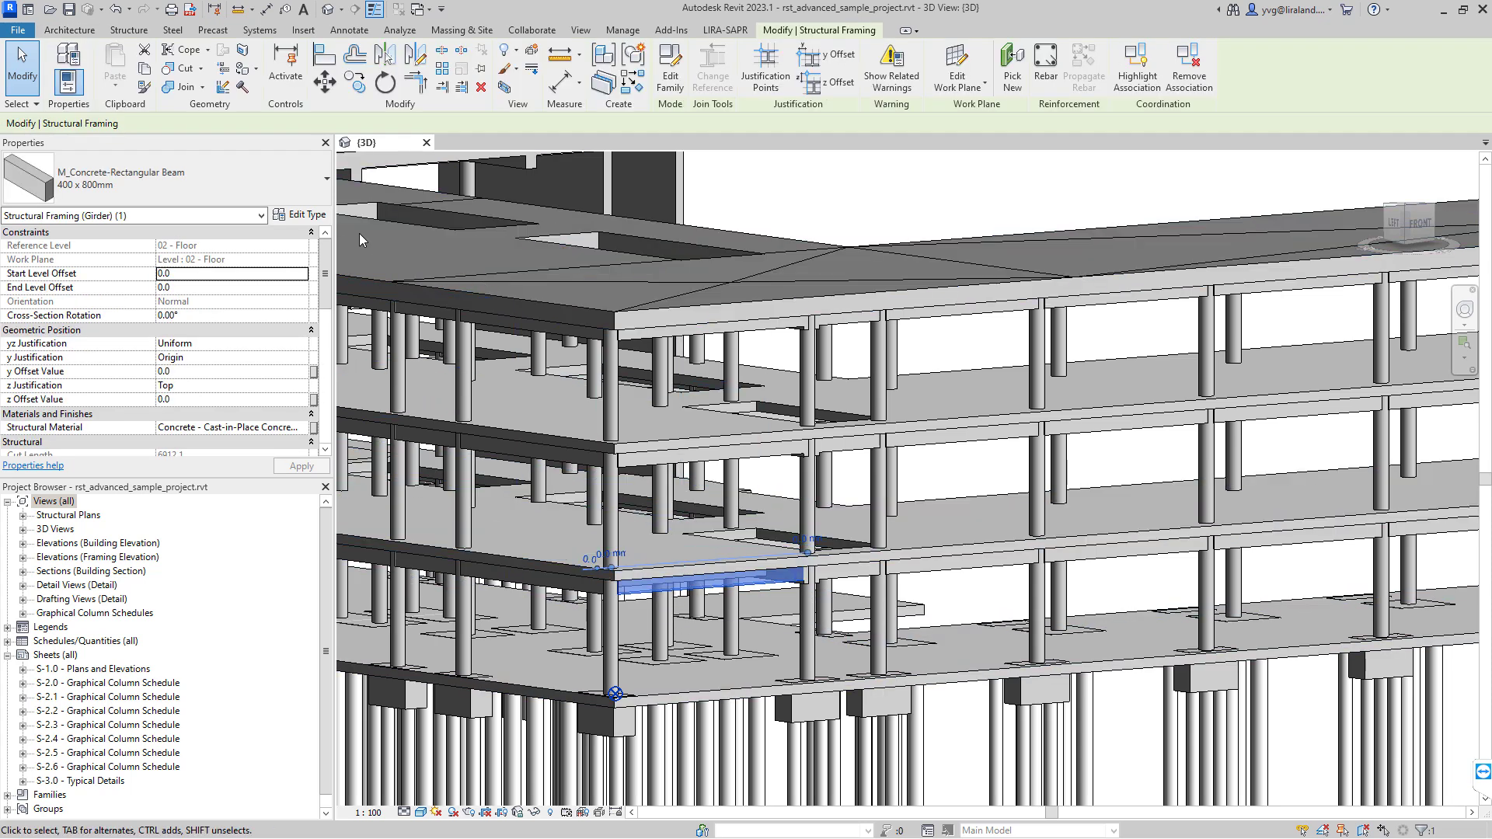
click(201, 87)
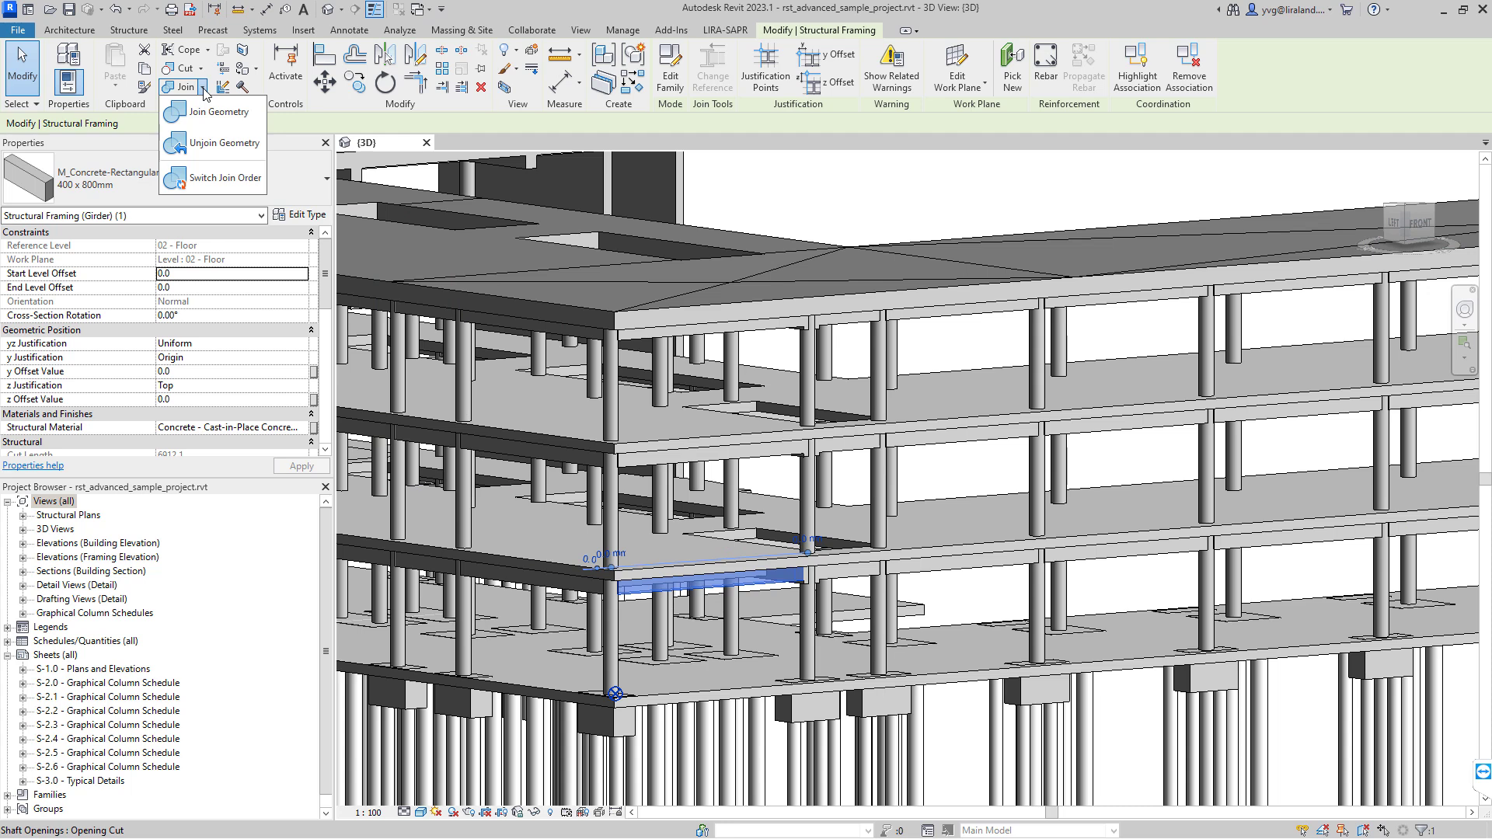
click(230, 150)
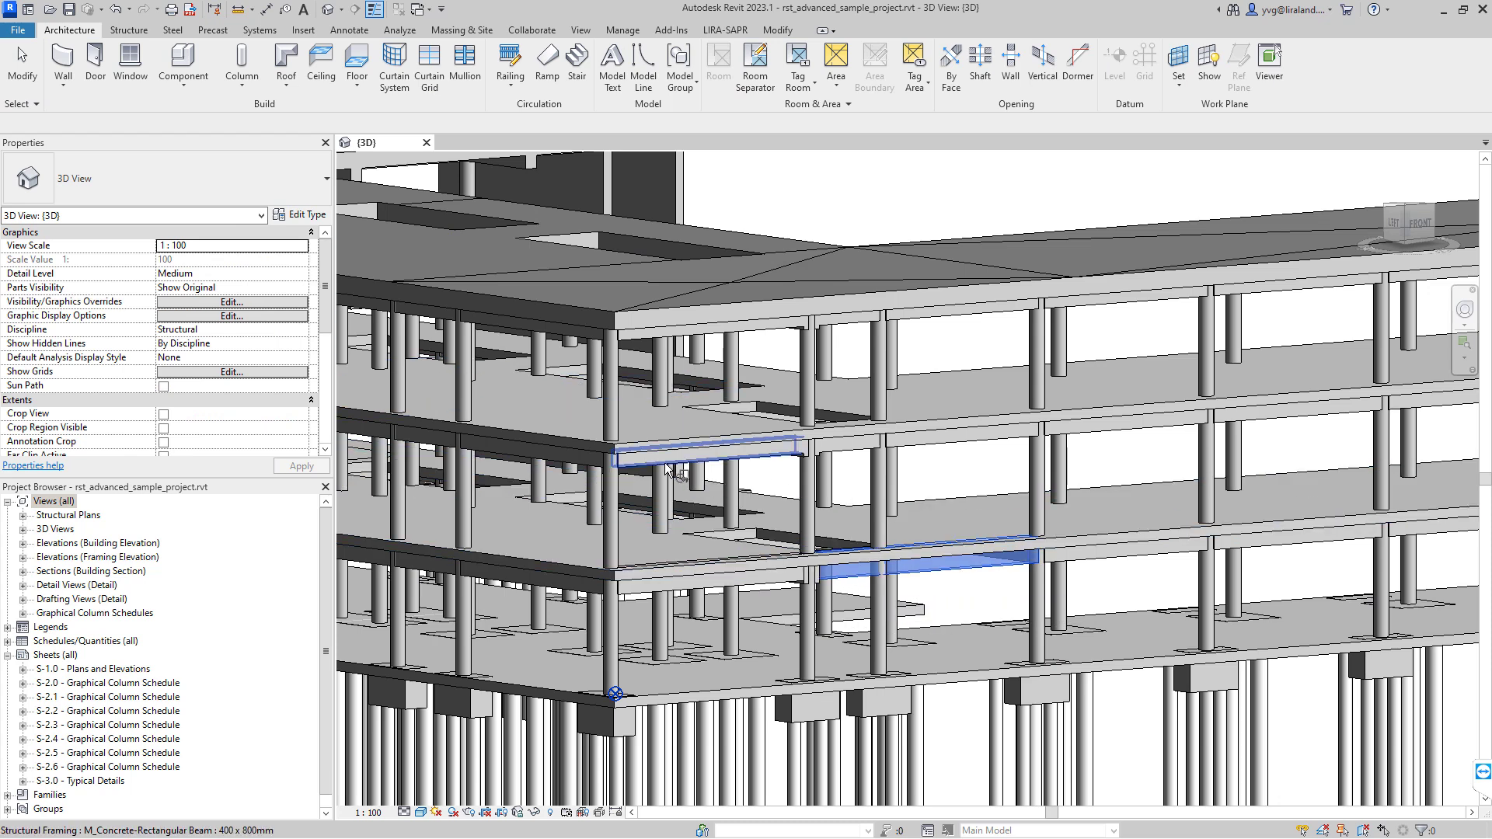
click(873, 515)
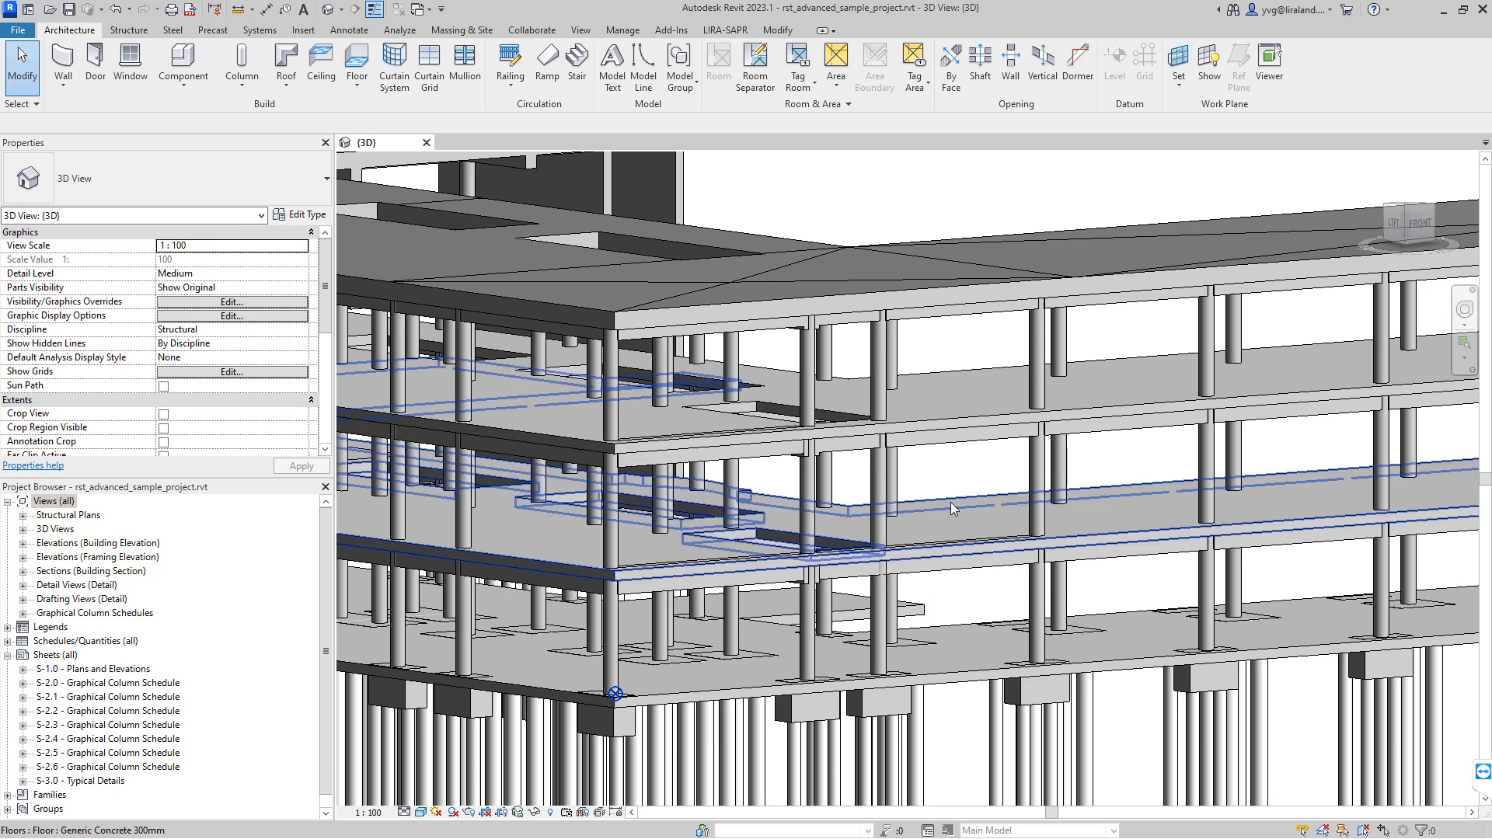
- Open the Unjoin Elements_Category_2022 script in Dynamo Player
scroll(974, 484, down, 3)
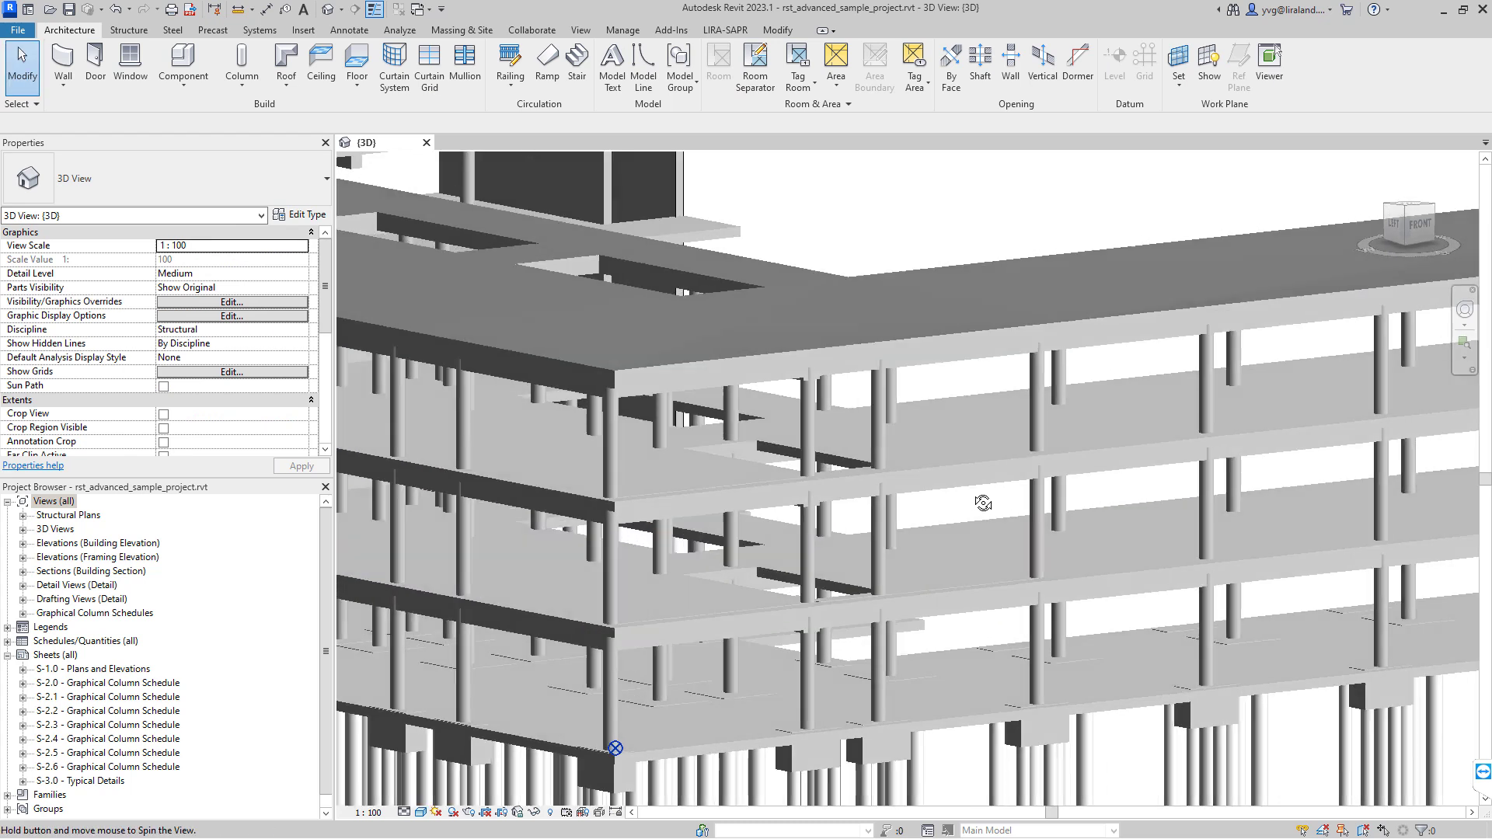
scroll(871, 464, up, 3)
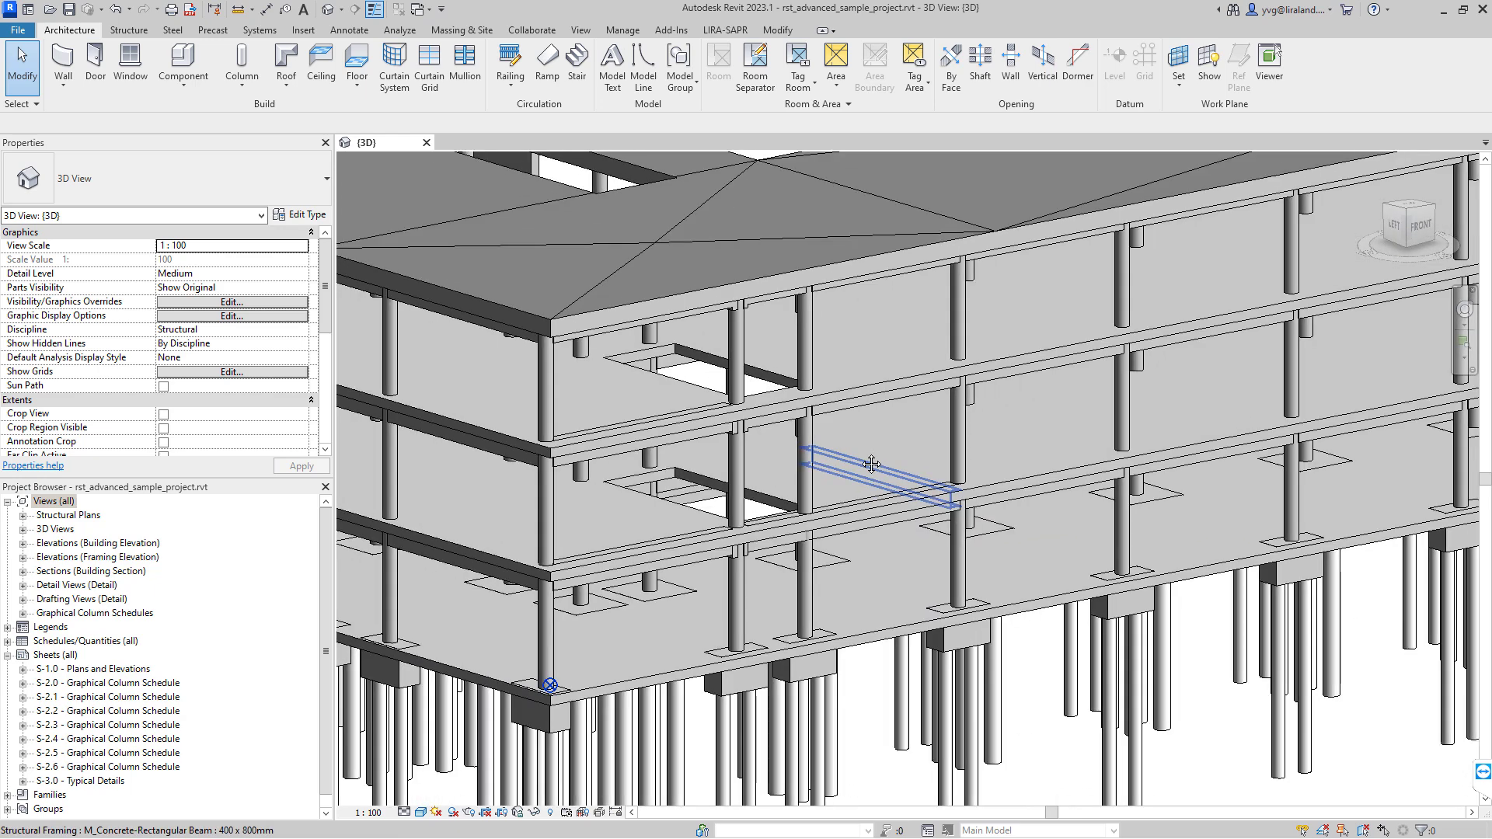
scroll(871, 464, down, 5)
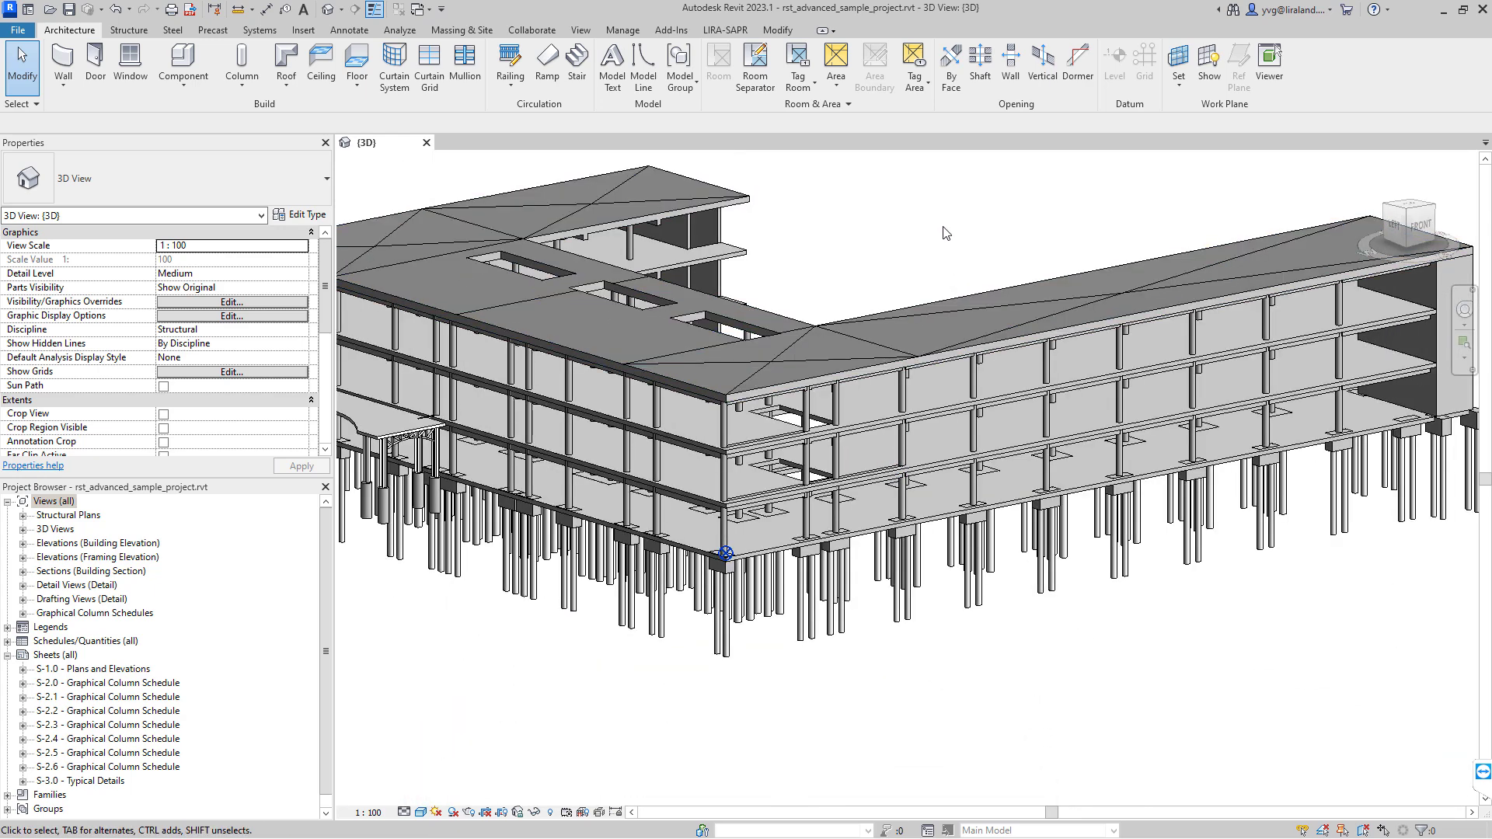
click(622, 30)
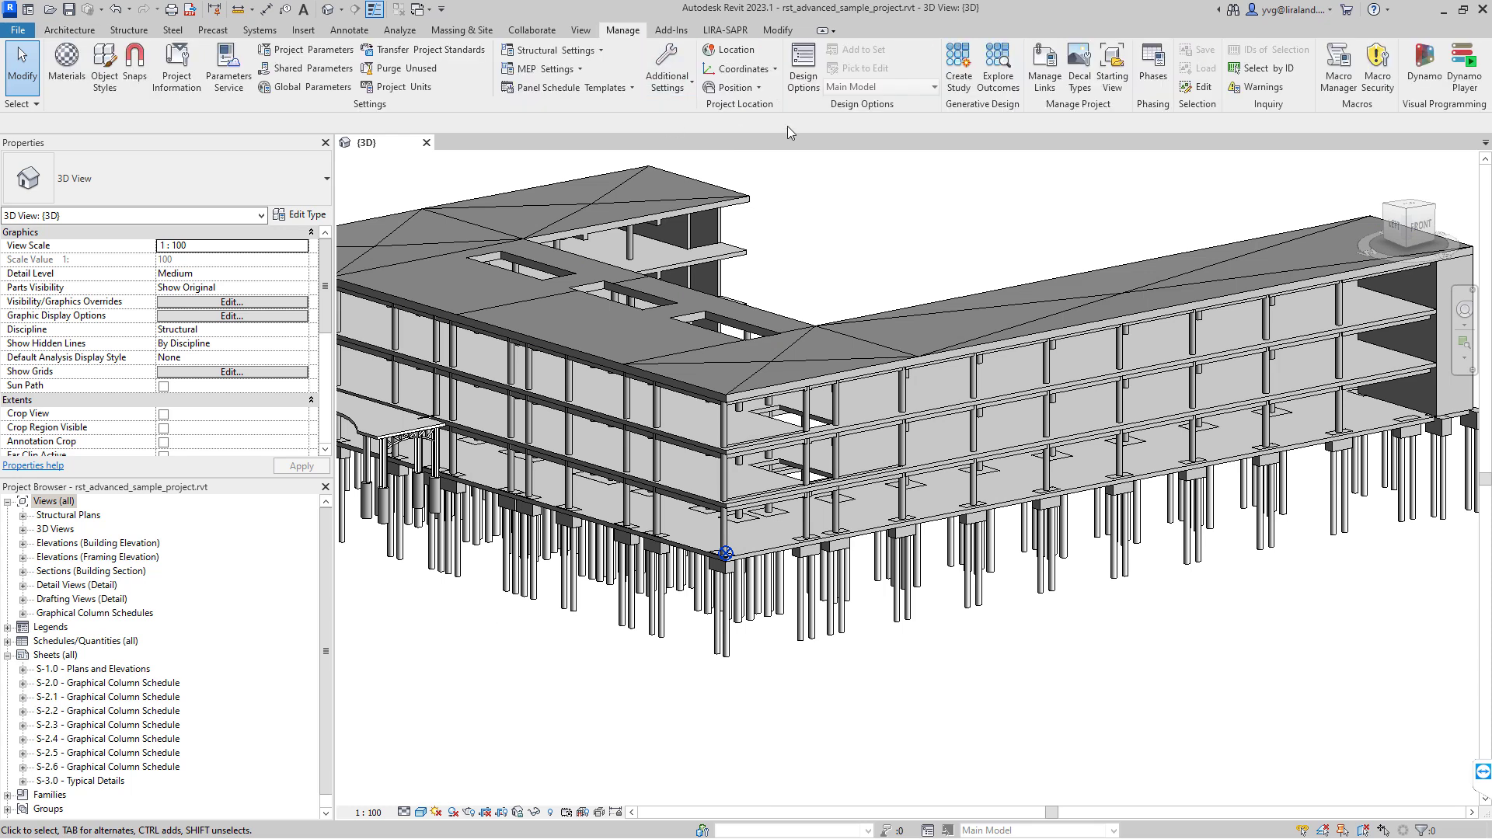
click(1464, 70)
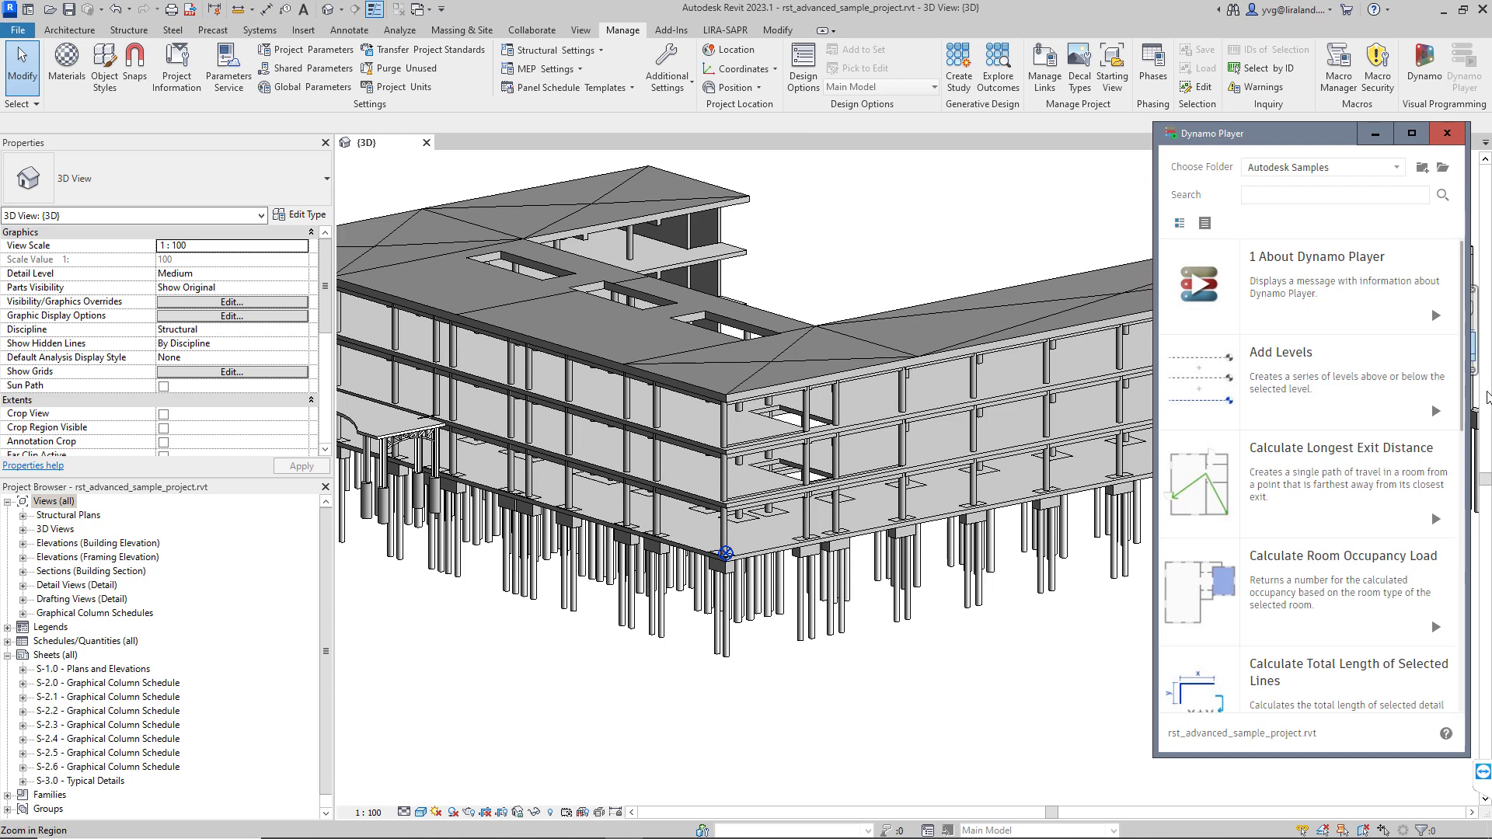
scroll(1420, 418, down, 4)
scroll(1420, 418, down, 5)
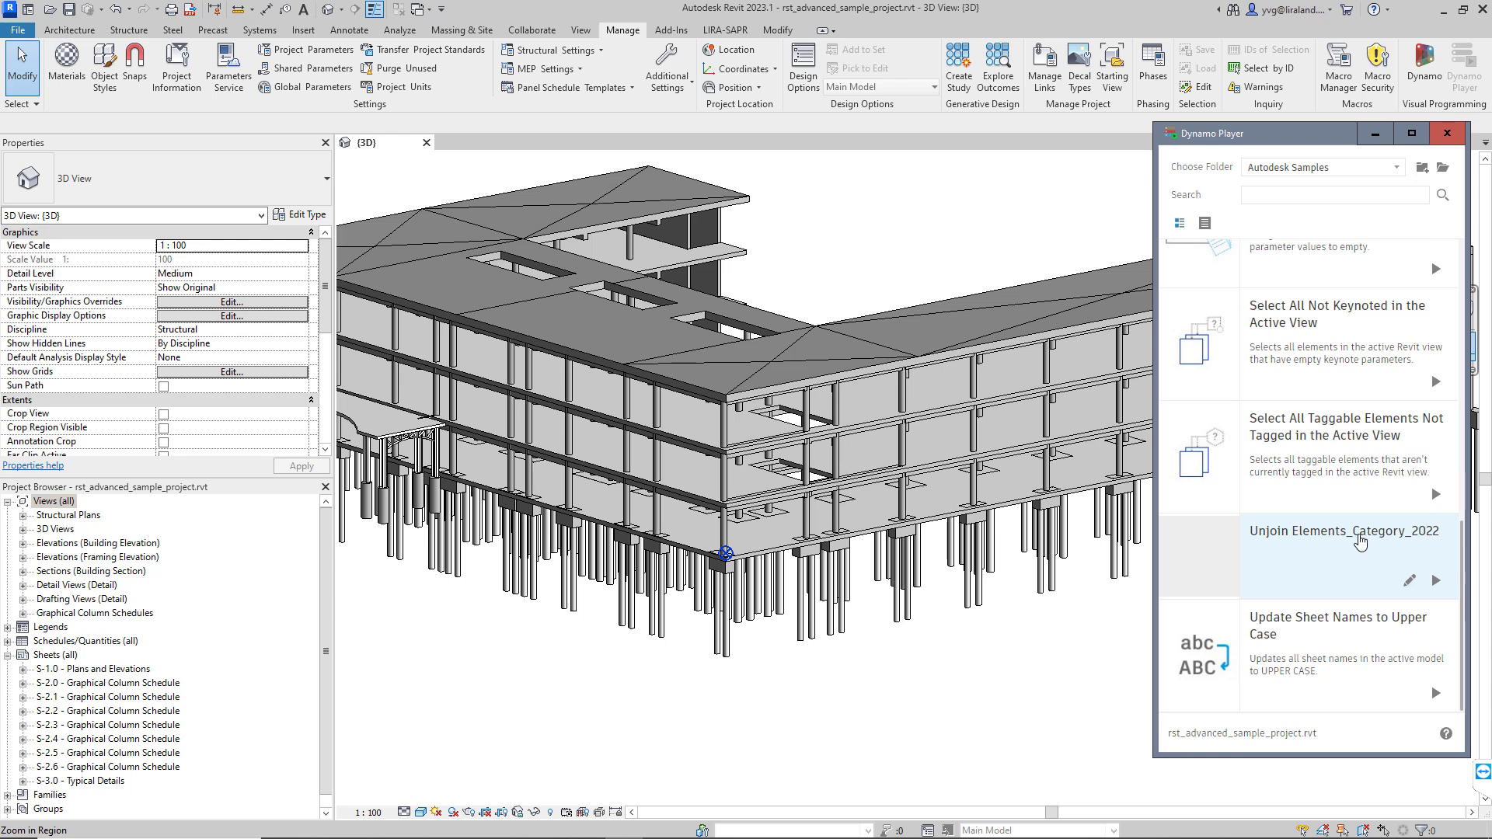
click(1359, 541)
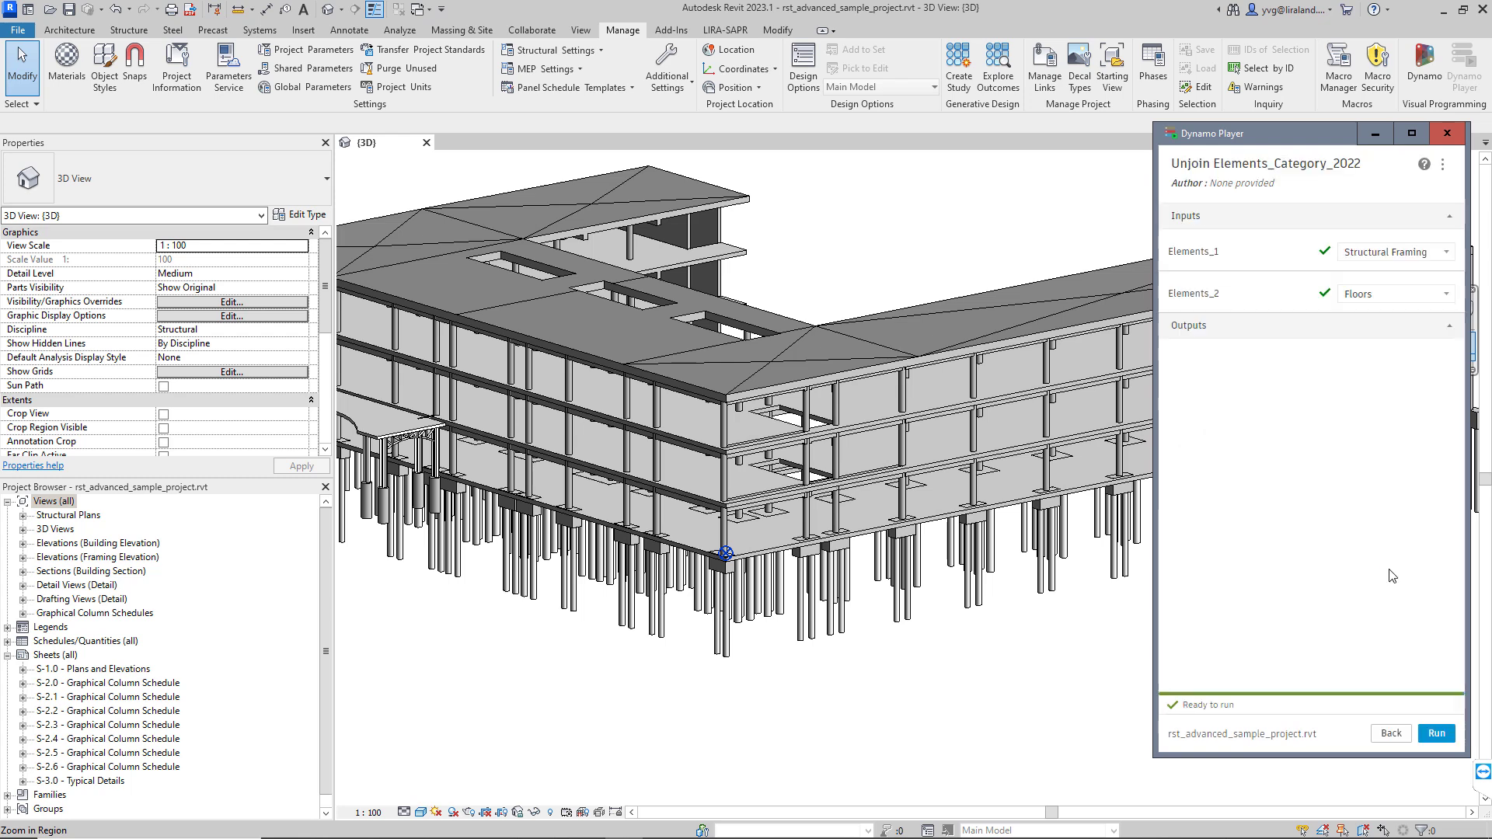
- Check the script's category inputs and run it with Structural Framing as Elements_1 and Floors as Elements_2
click(1444, 255)
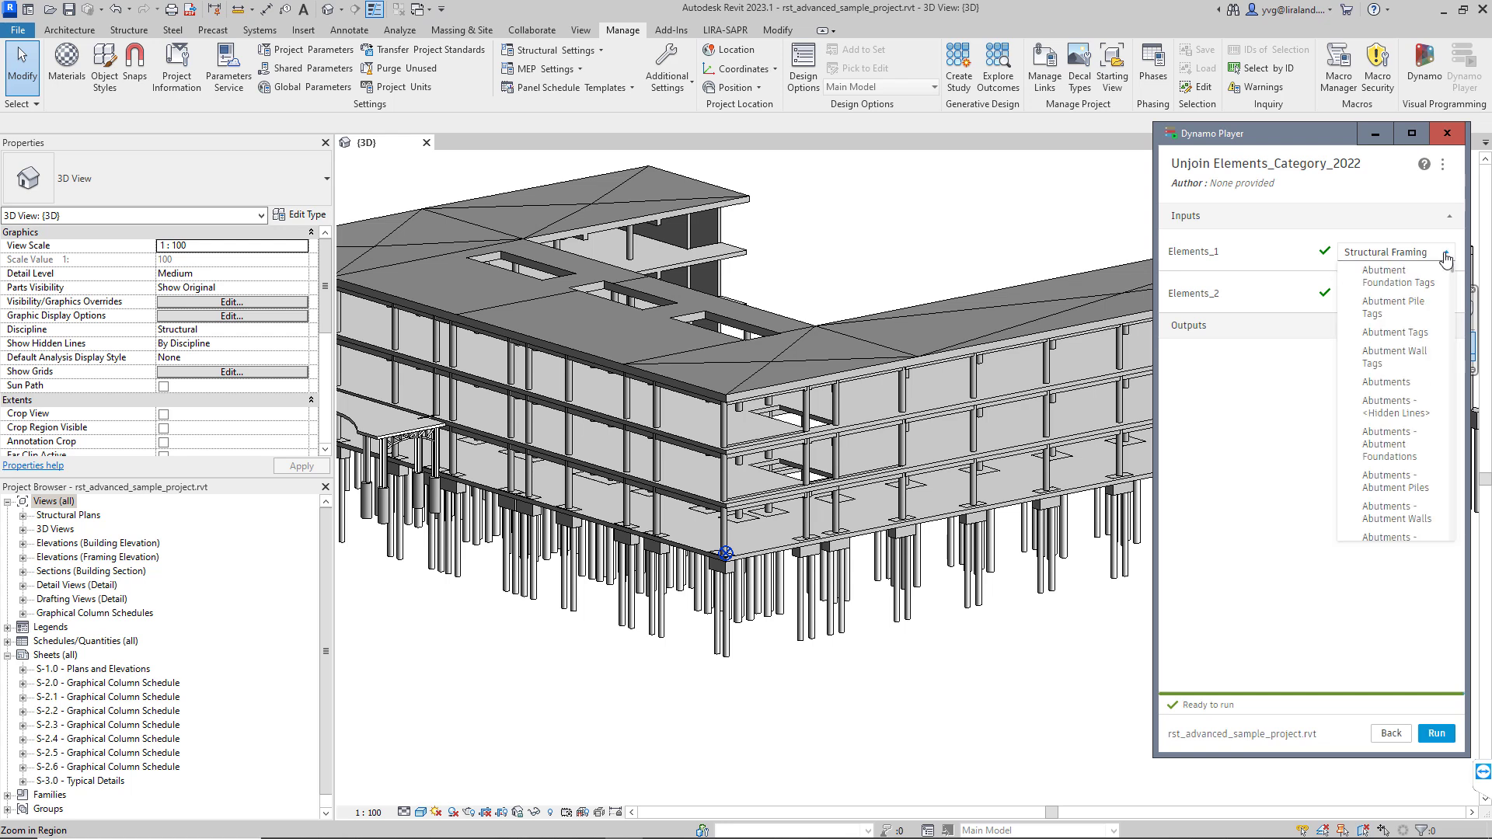
click(1444, 256)
click(1447, 295)
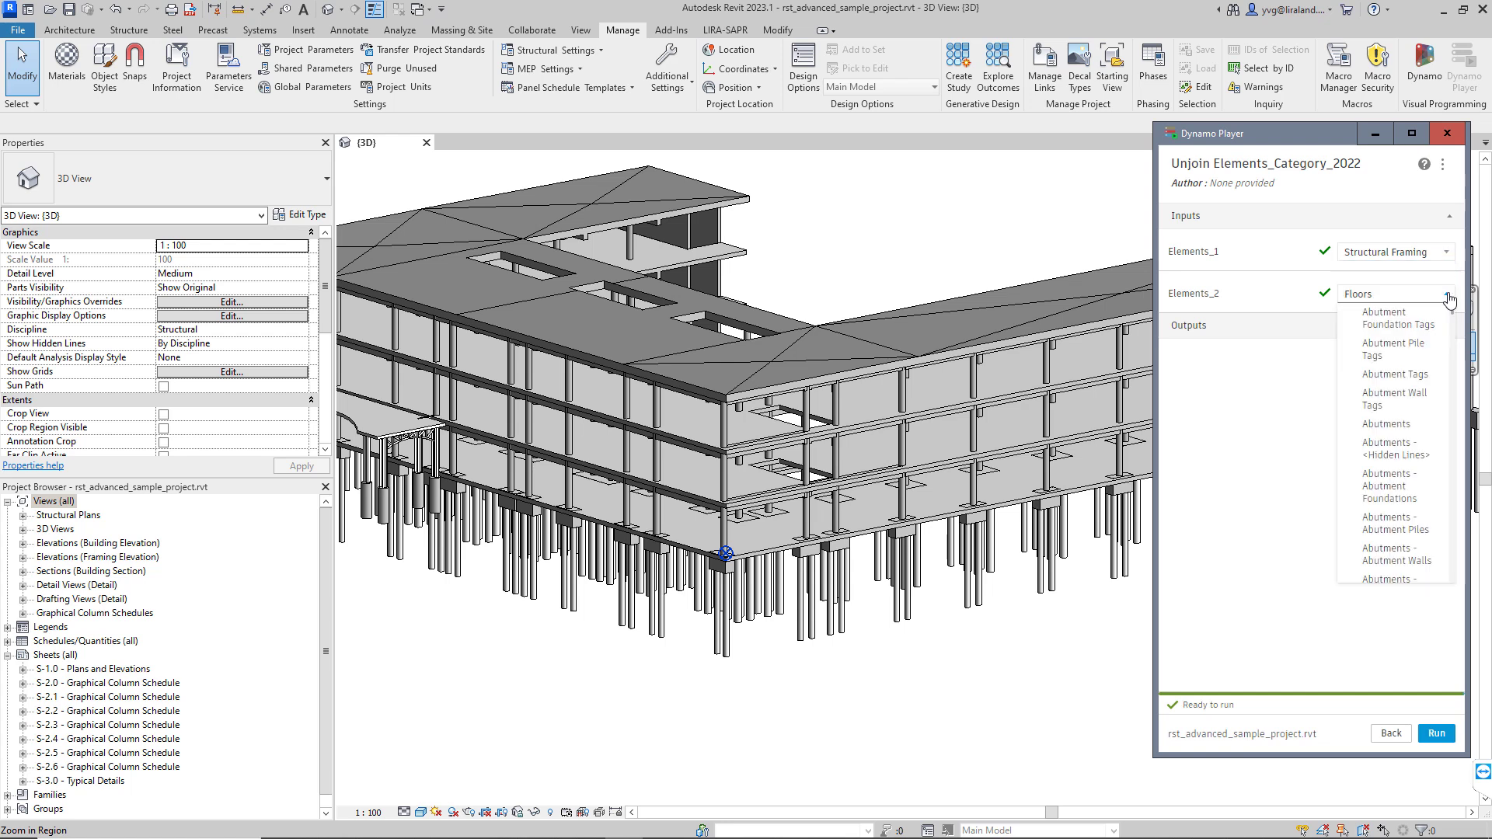
click(1448, 295)
click(1436, 733)
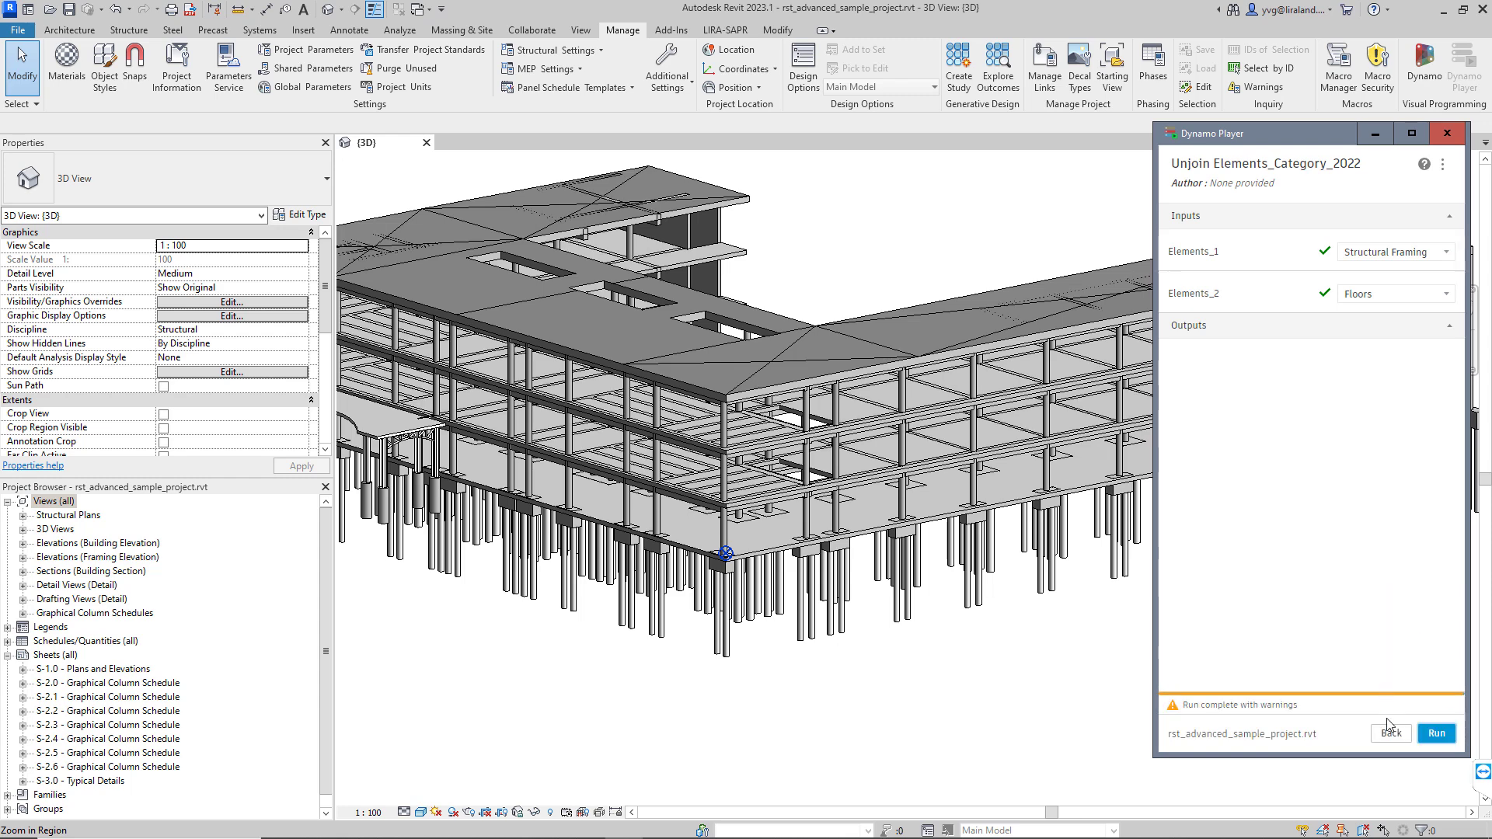
- Open the Unjoin Elements_Category_2022 script in Dynamo, examine its node graph and close it without saving
click(1390, 733)
scroll(1371, 513, down, 10)
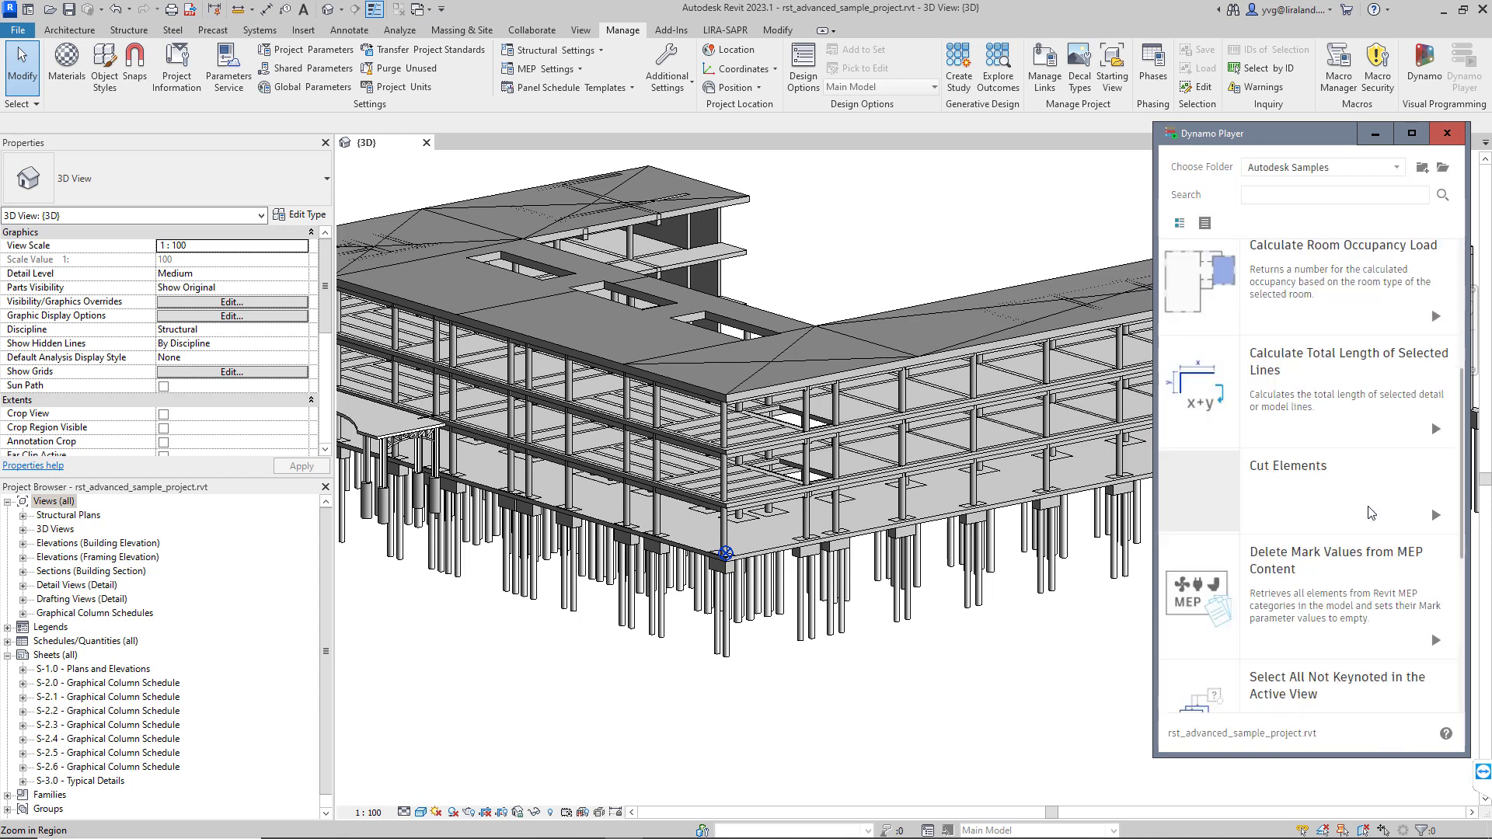
click(1409, 580)
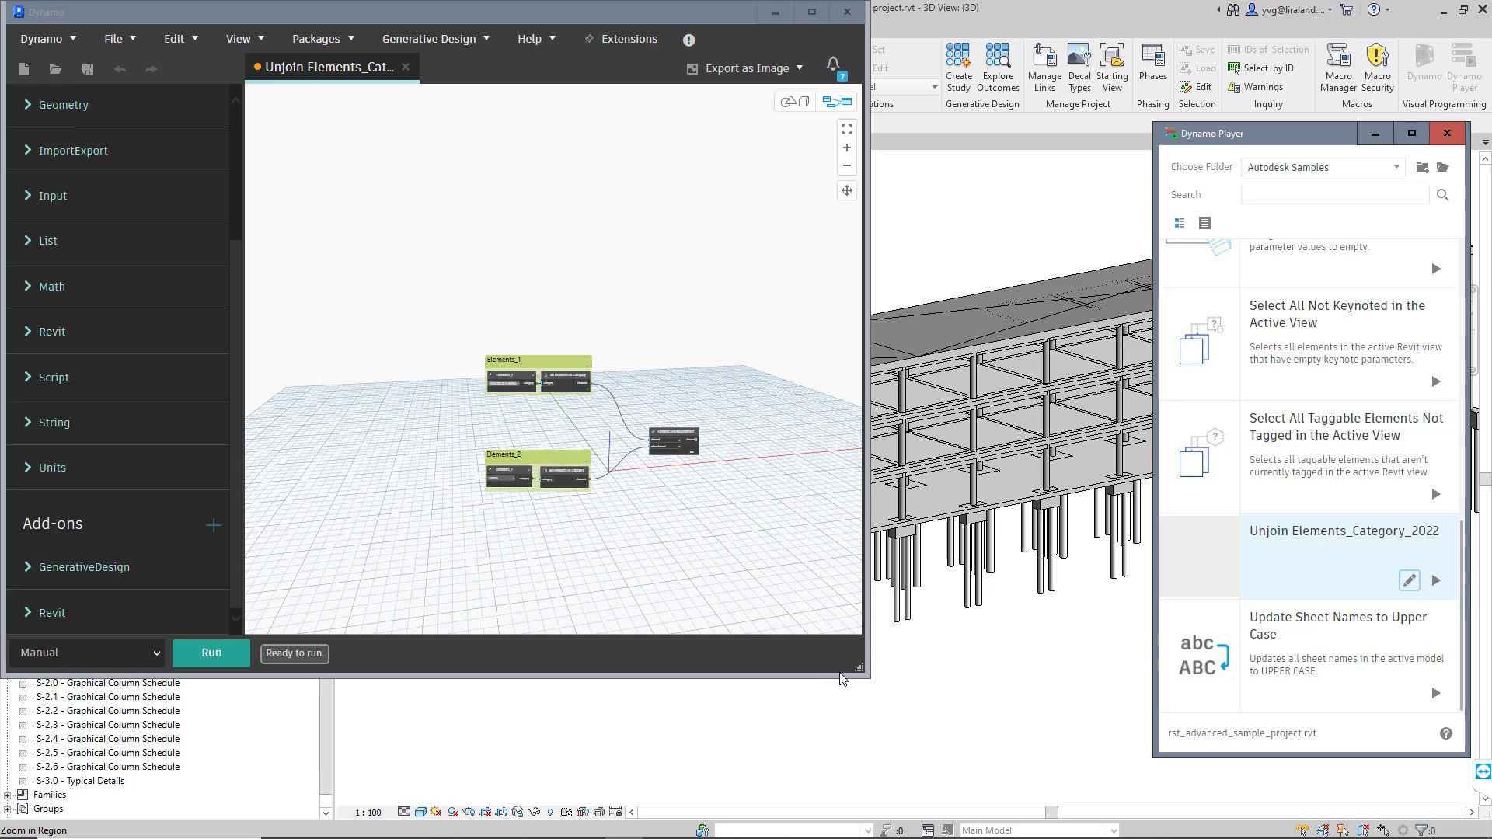
drag(868, 676, 980, 783)
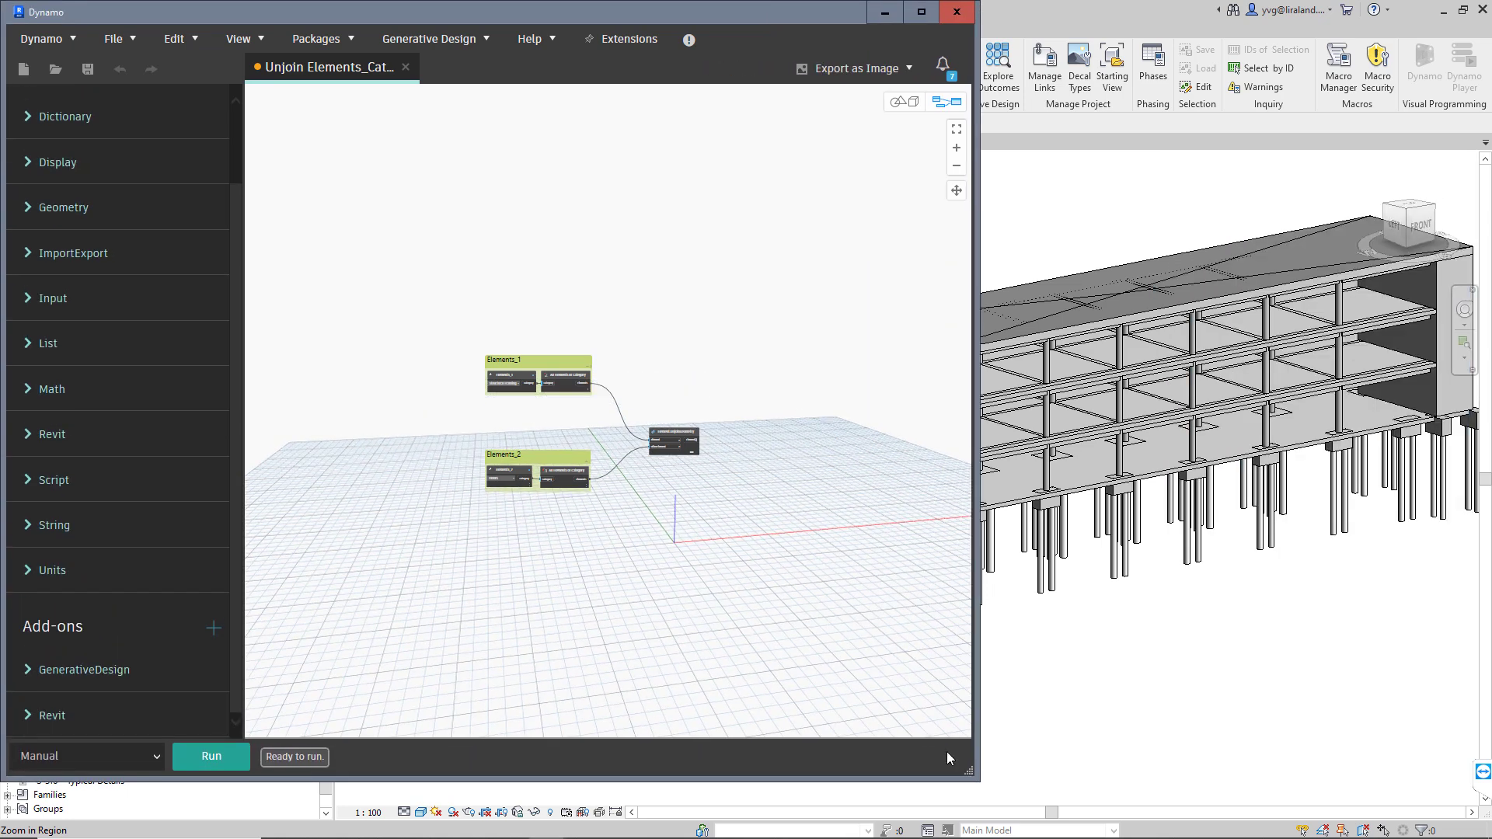
scroll(533, 419, up, 5)
scroll(571, 436, up, 3)
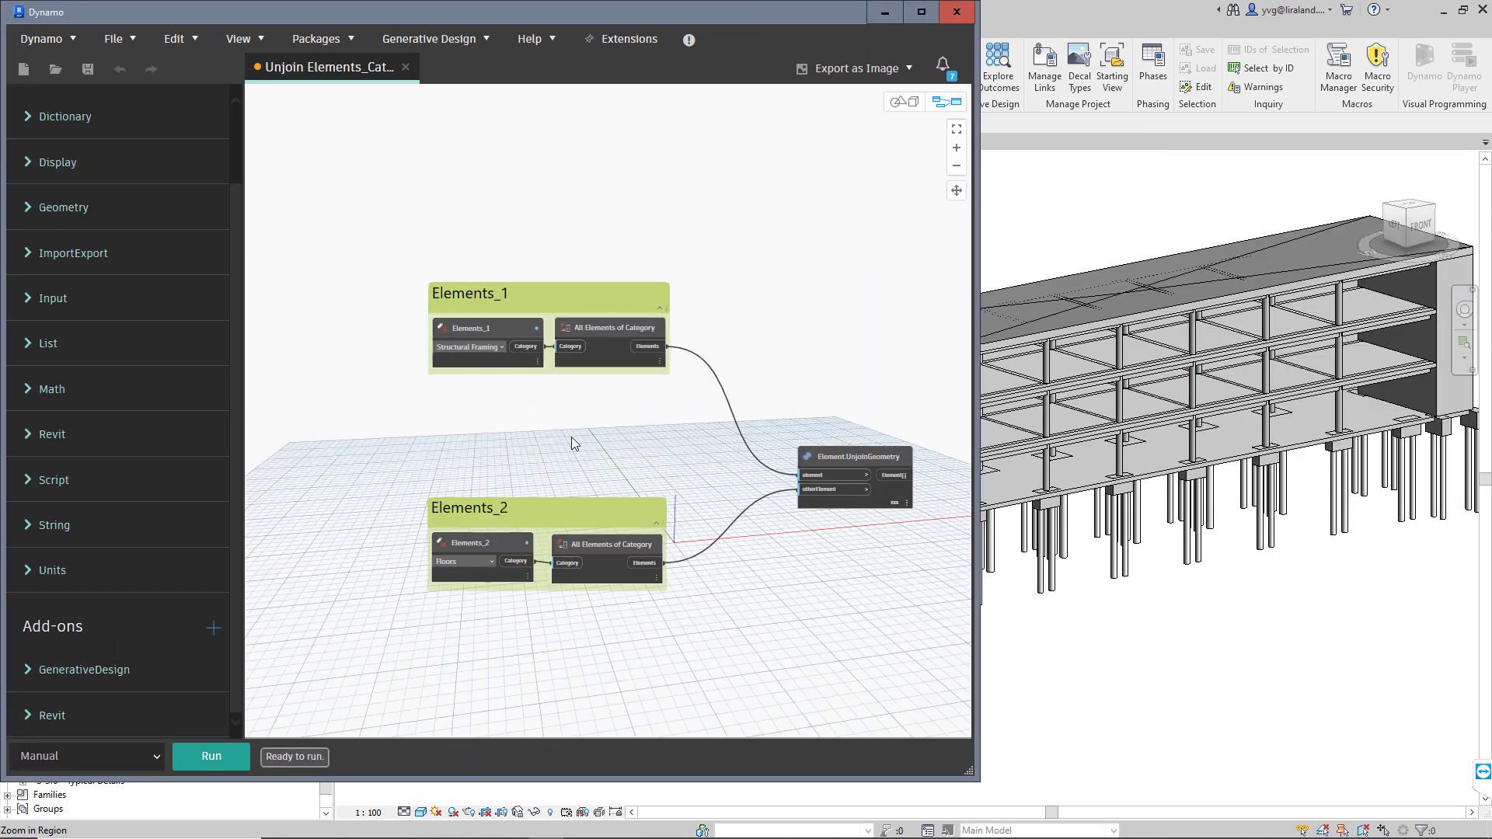
middle_drag(566, 427, 499, 409)
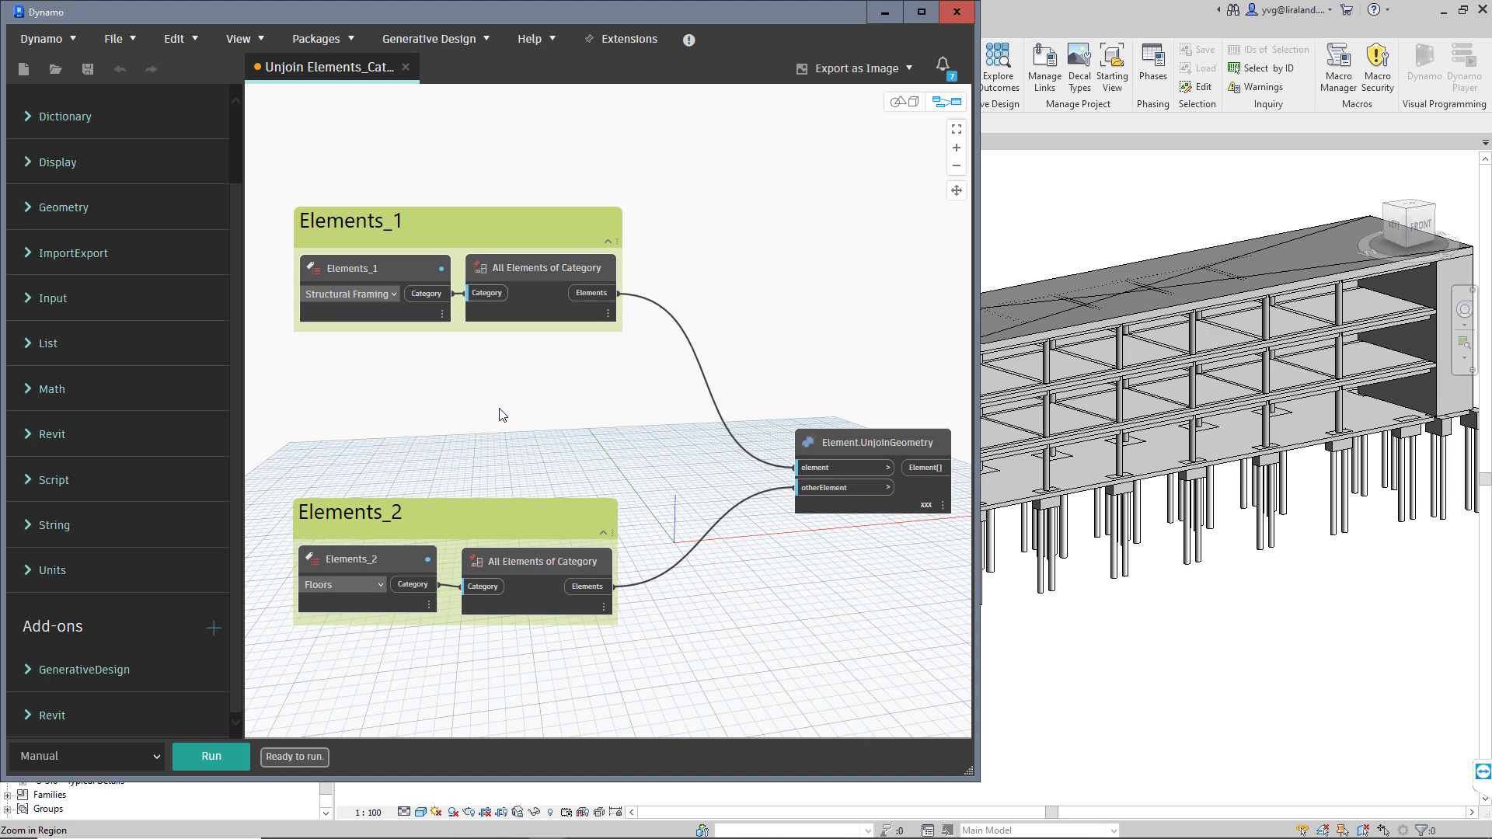
click(956, 11)
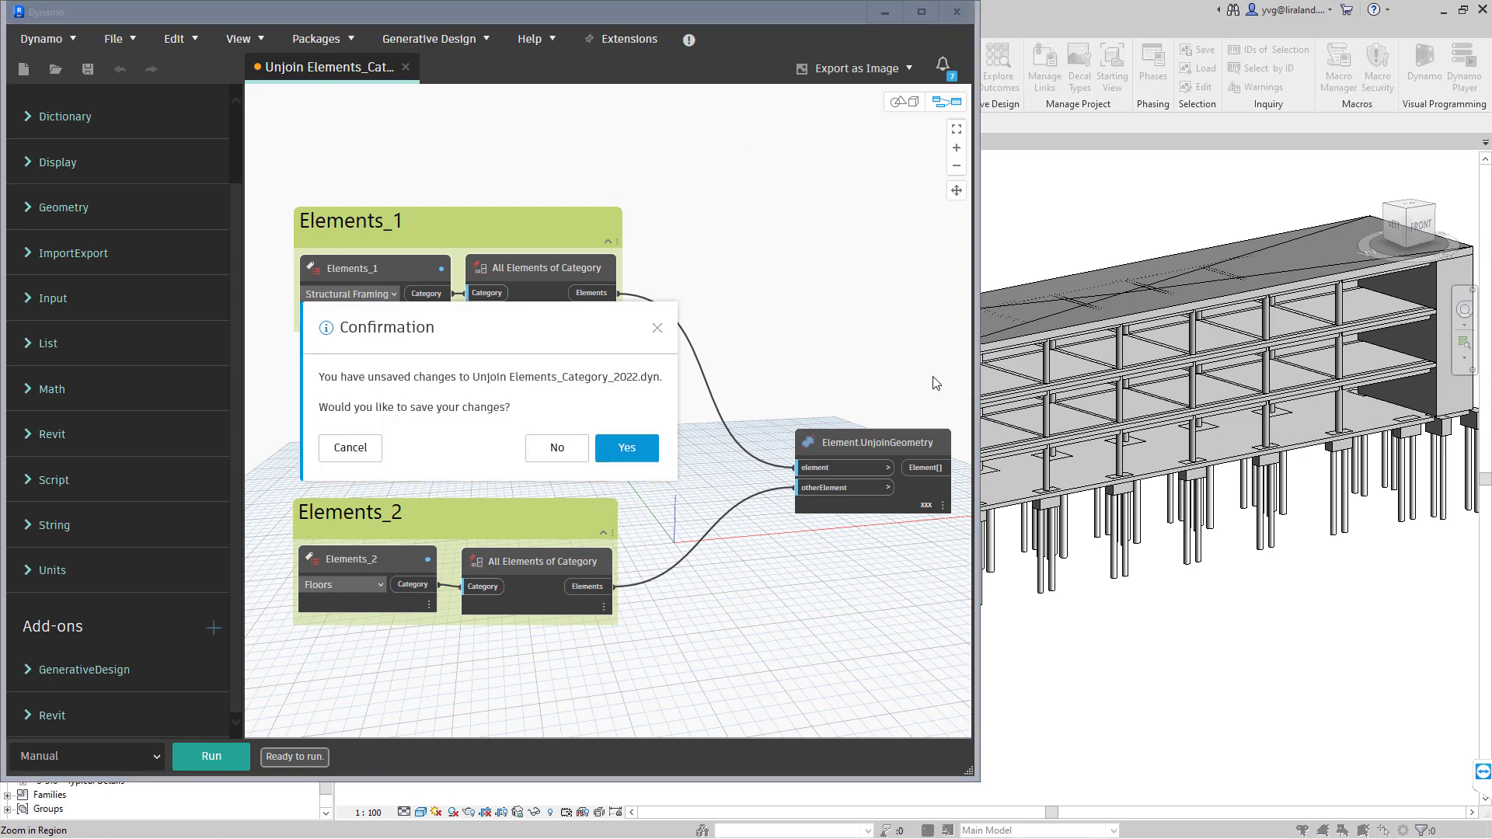
click(560, 459)
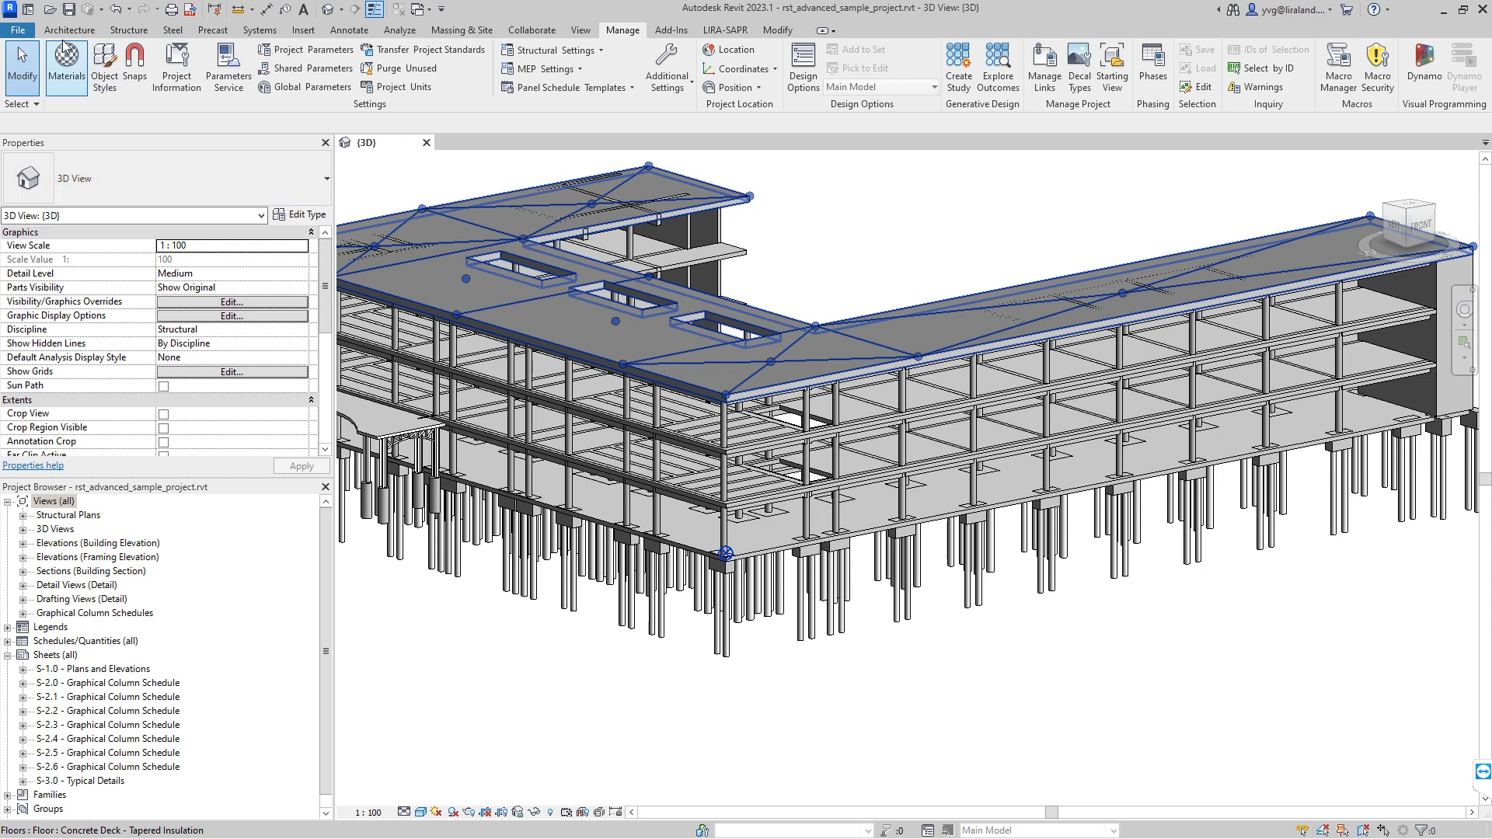
- Start an IFC export of the model and check the geographic reference settings of the IFC 2x3 Coordination View 2.0 setup
click(18, 30)
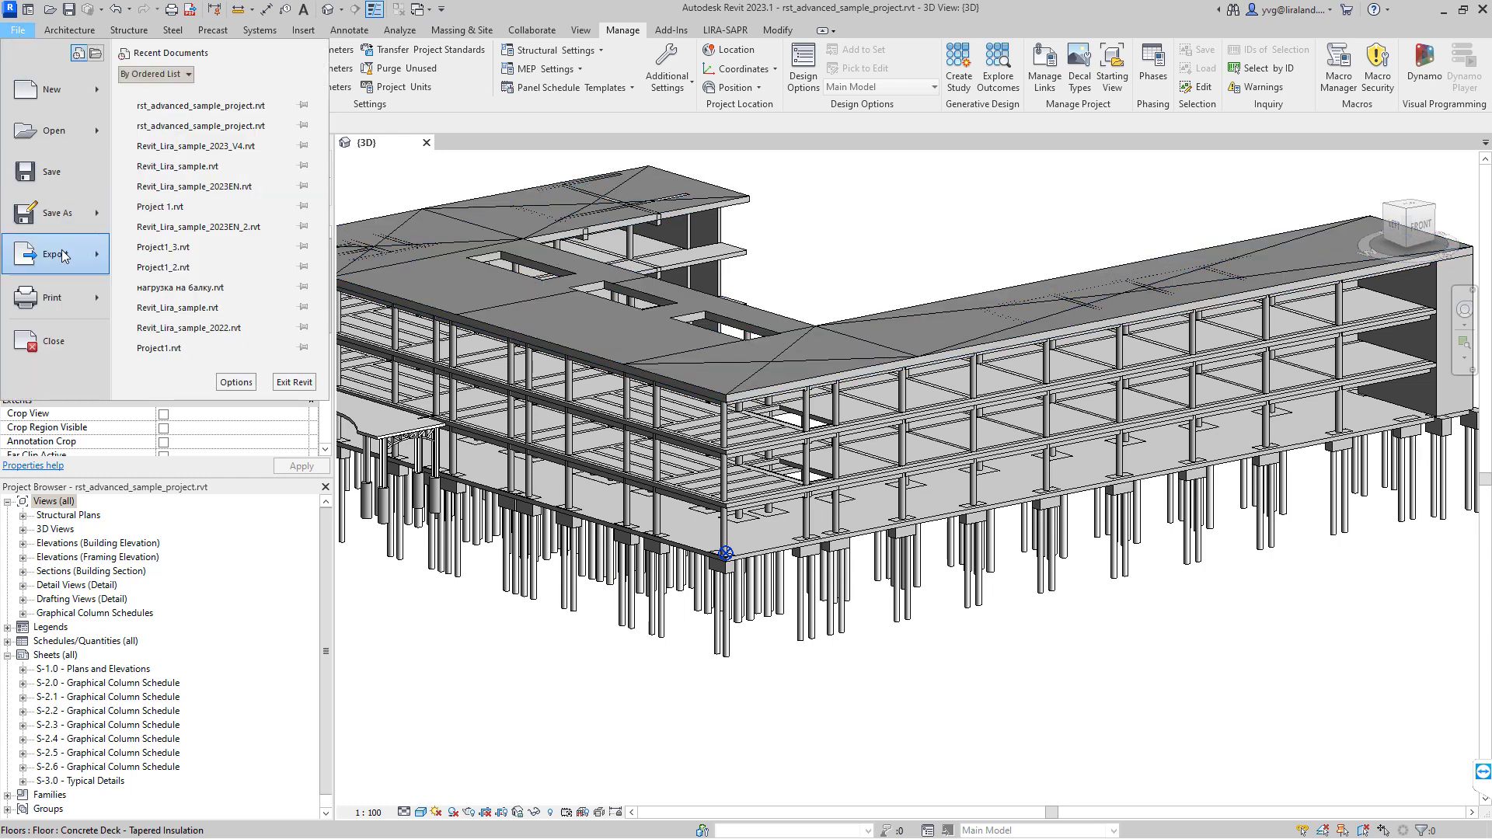
mouse_move(69, 262)
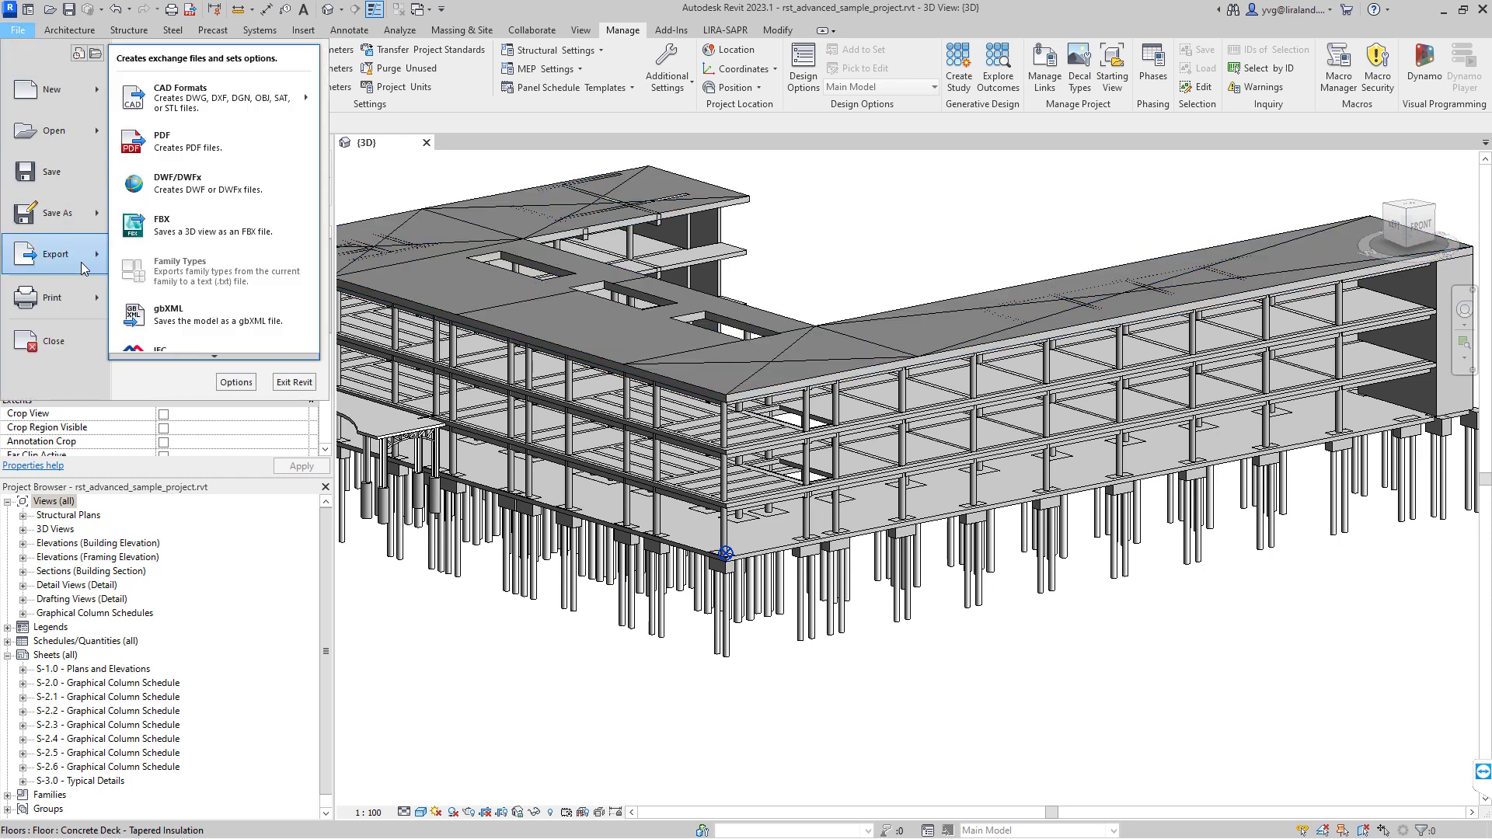
scroll(146, 342, down, 2)
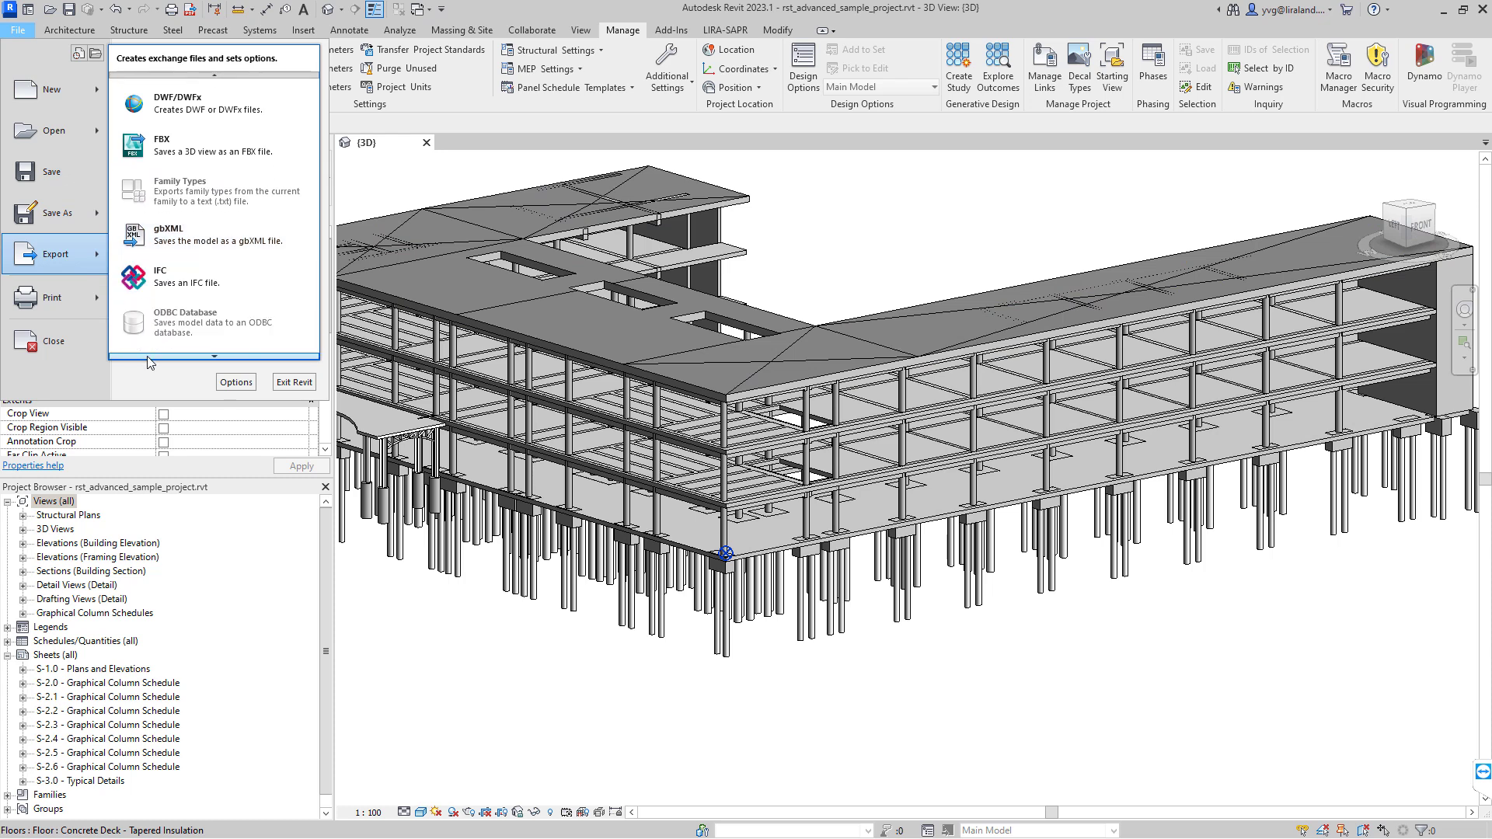
click(143, 247)
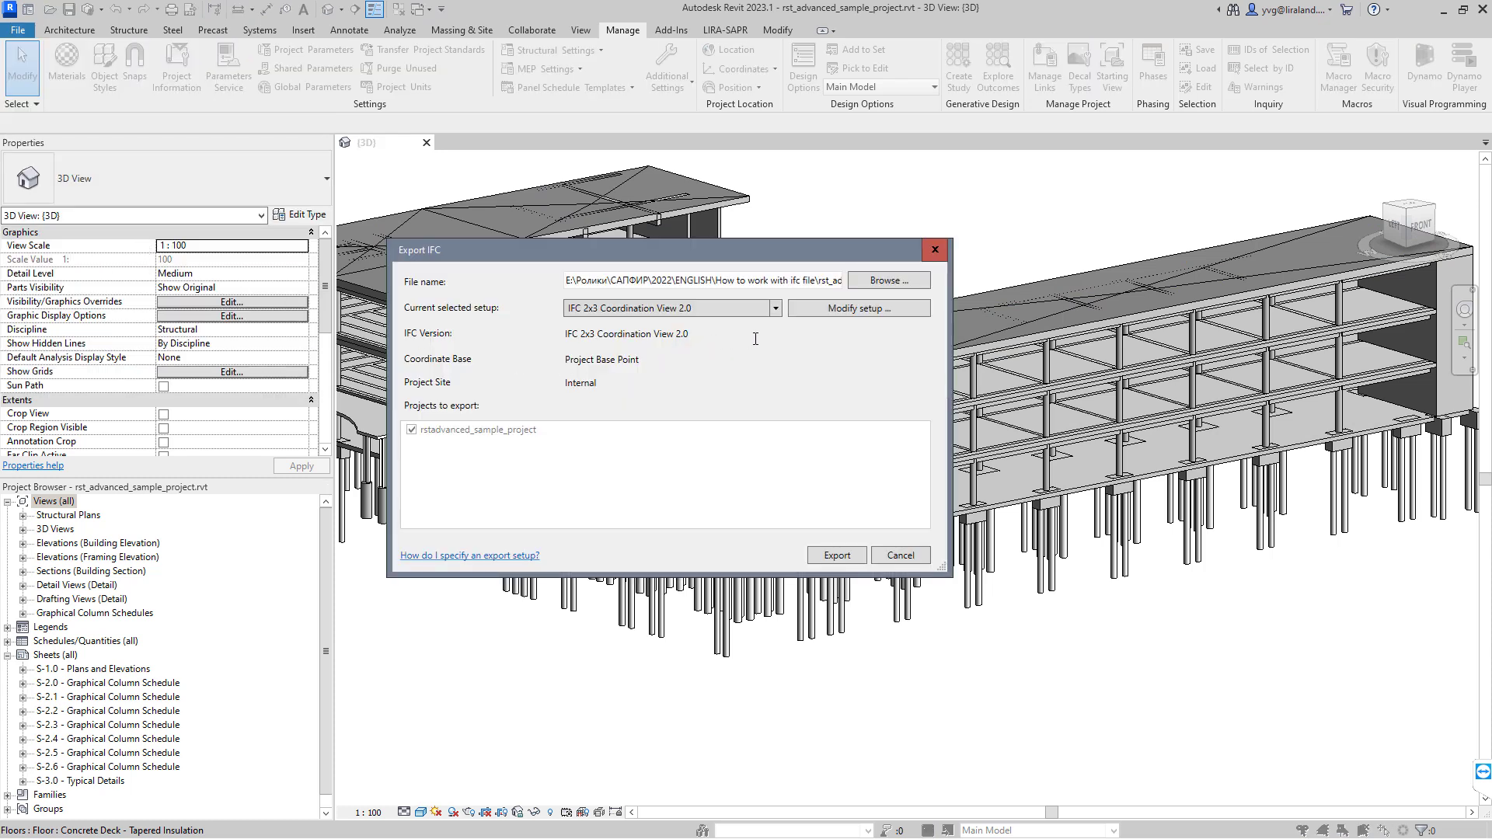
click(812, 313)
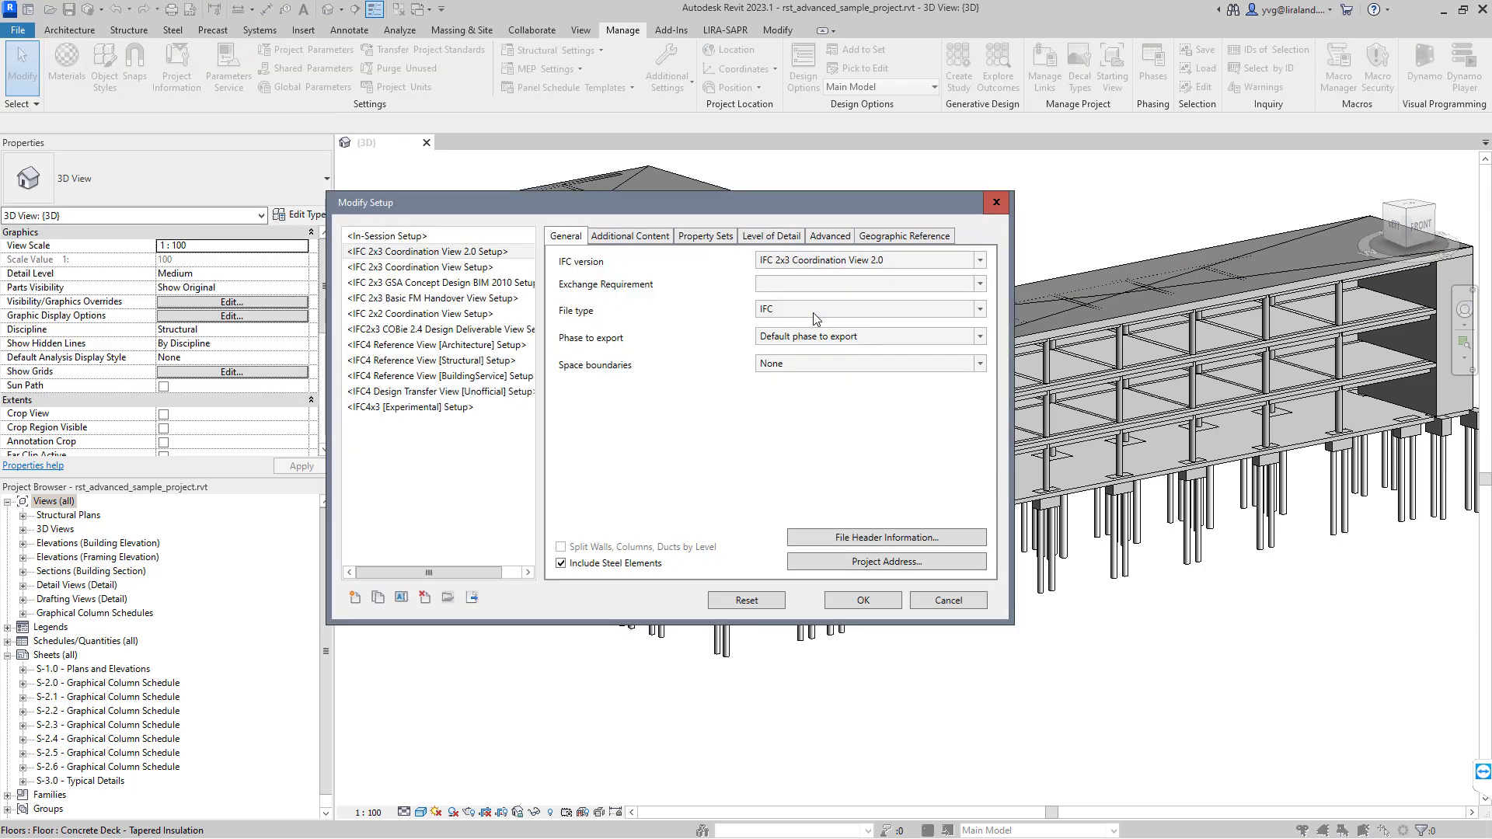
click(882, 236)
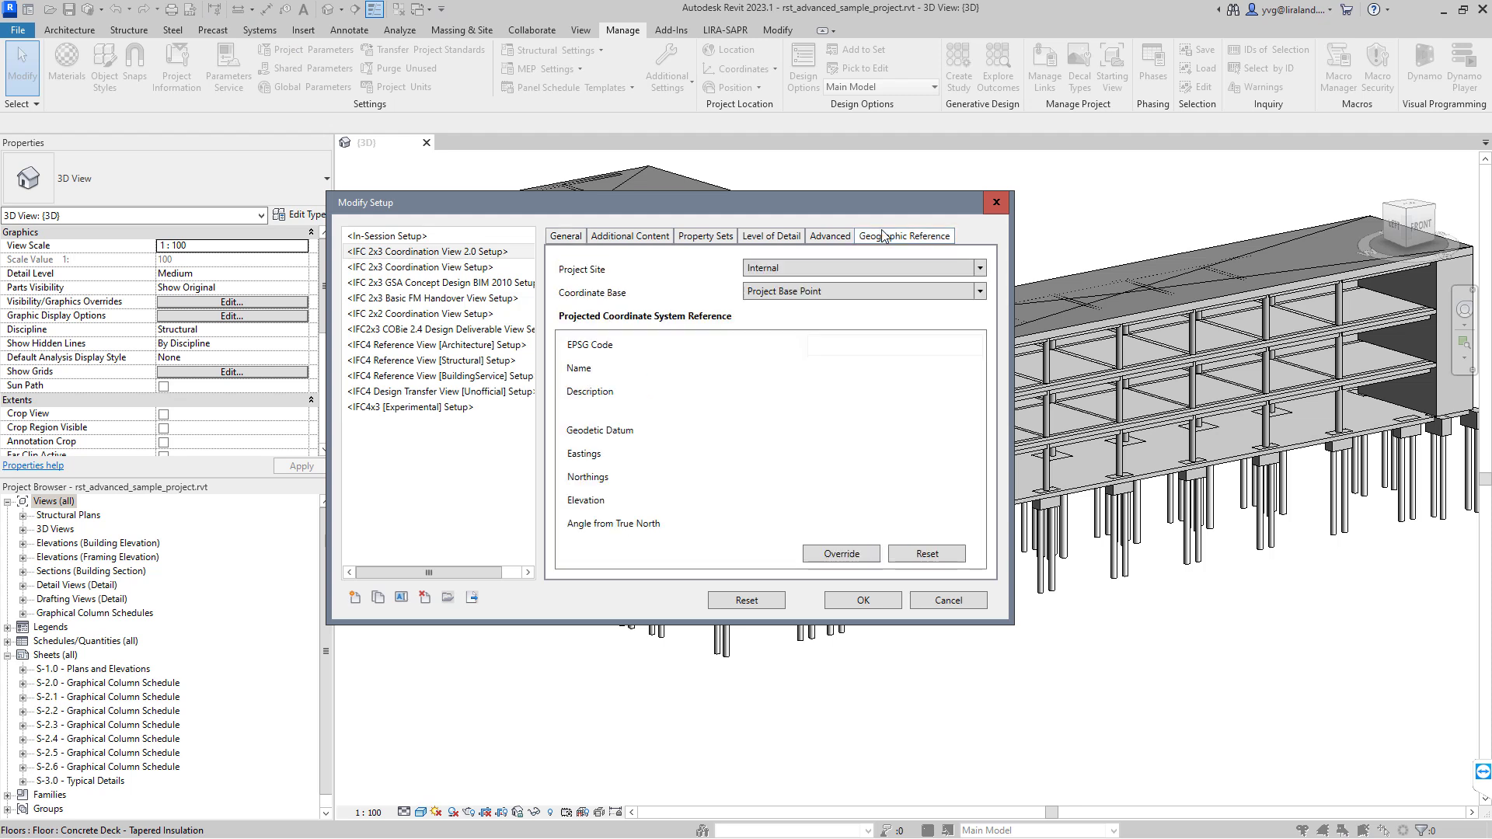
click(1002, 205)
- Rename the export file to rst_advanced_sample_project_1.ifc and export it
drag(771, 277, 917, 280)
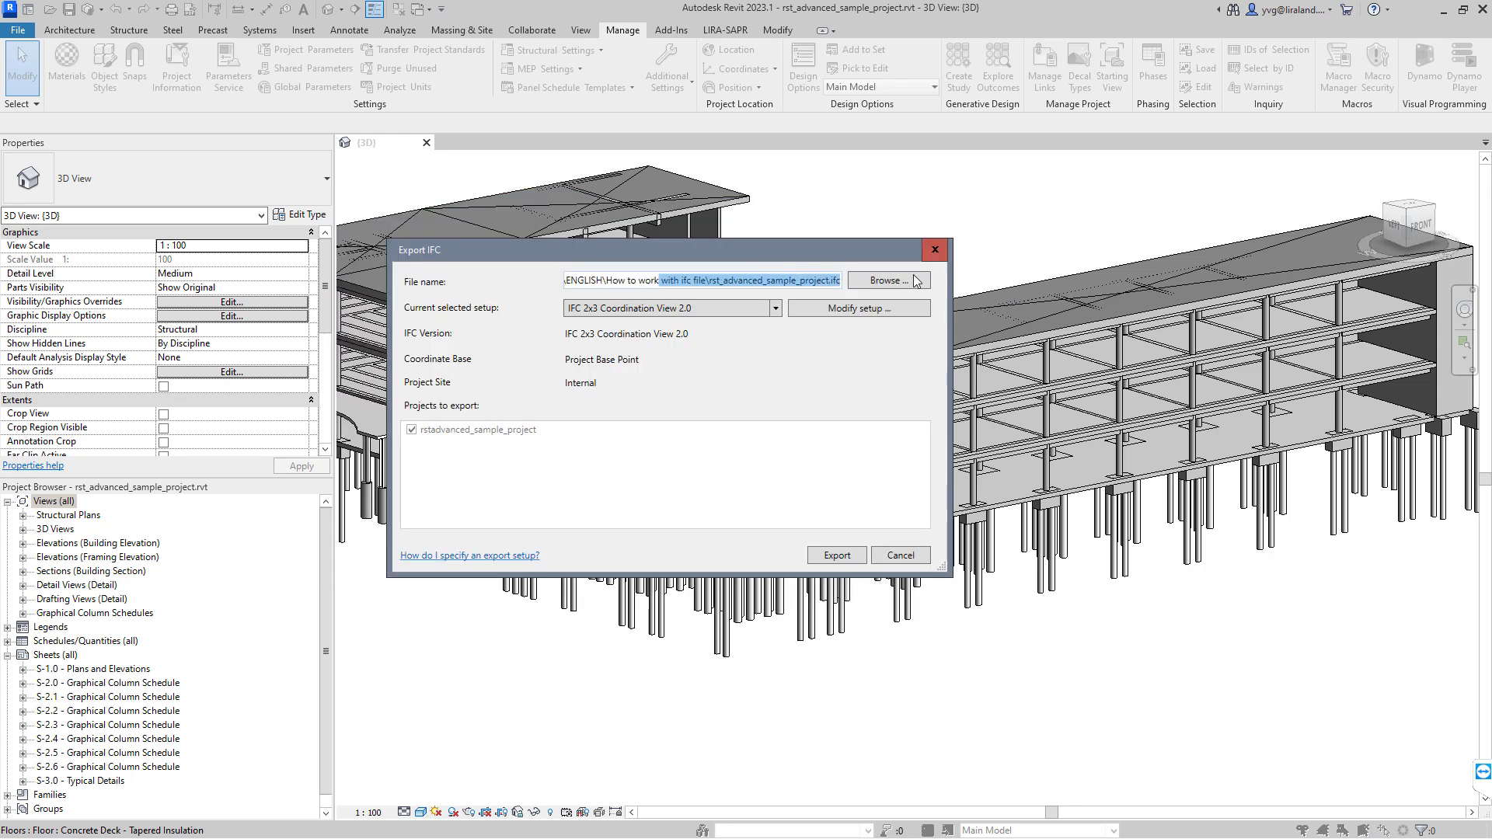
click(828, 279)
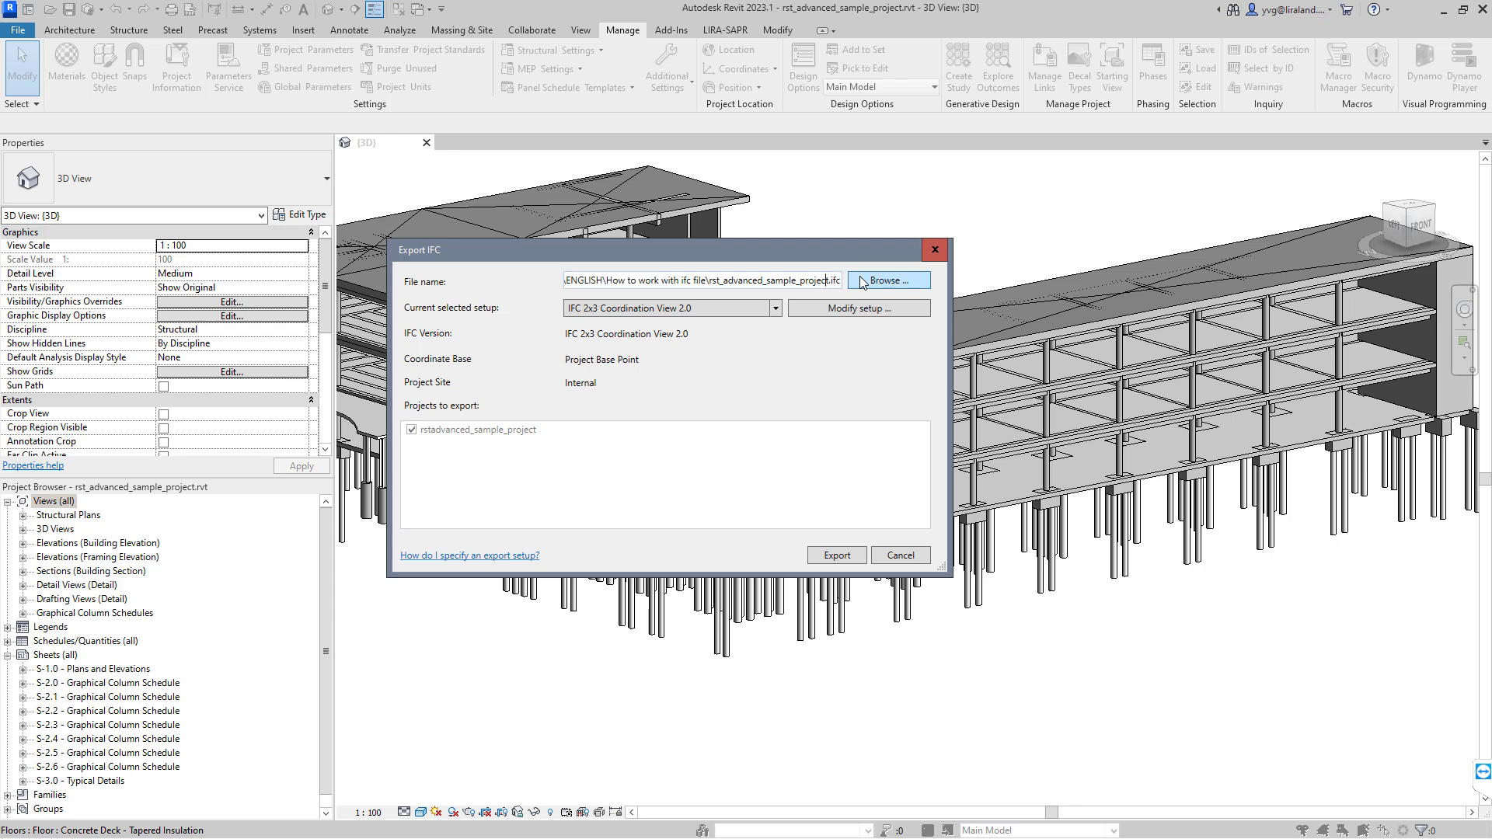
text(_1)
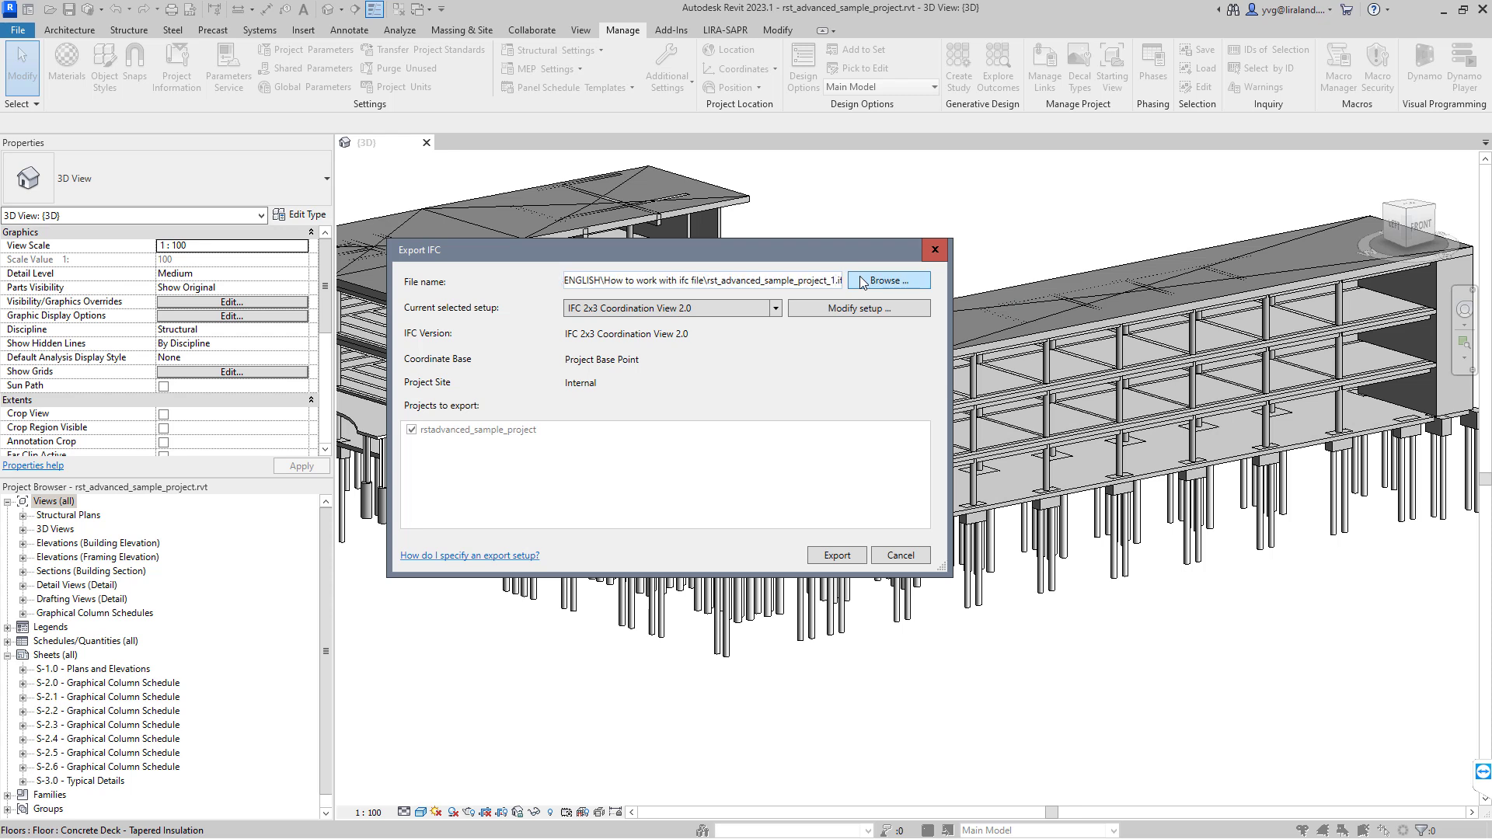
click(836, 555)
click(784, 453)
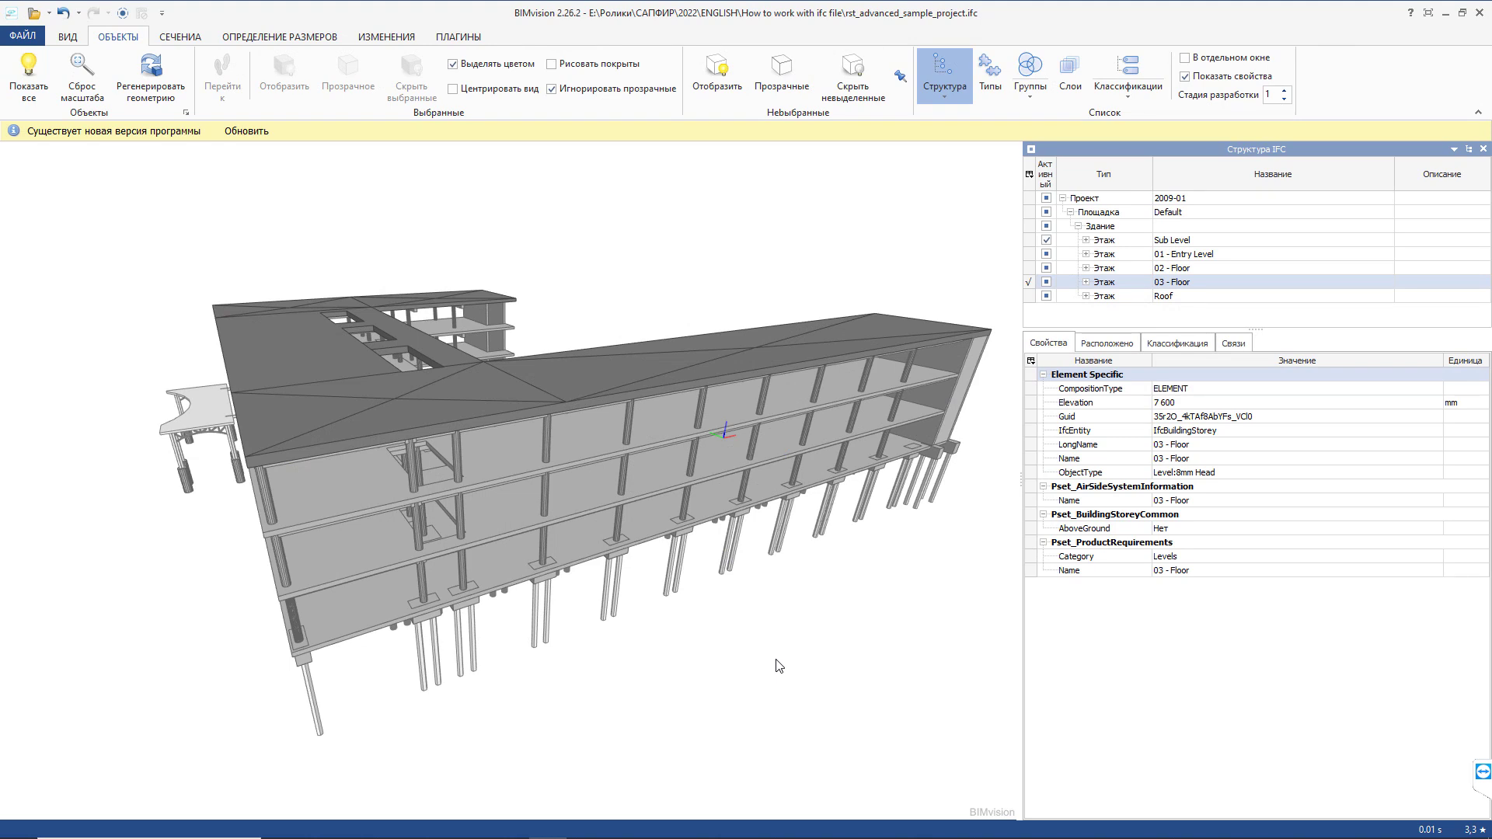
- Switch to BIMvision and open rst_advanced_sample_project_1.ifc
click(33, 13)
click(534, 376)
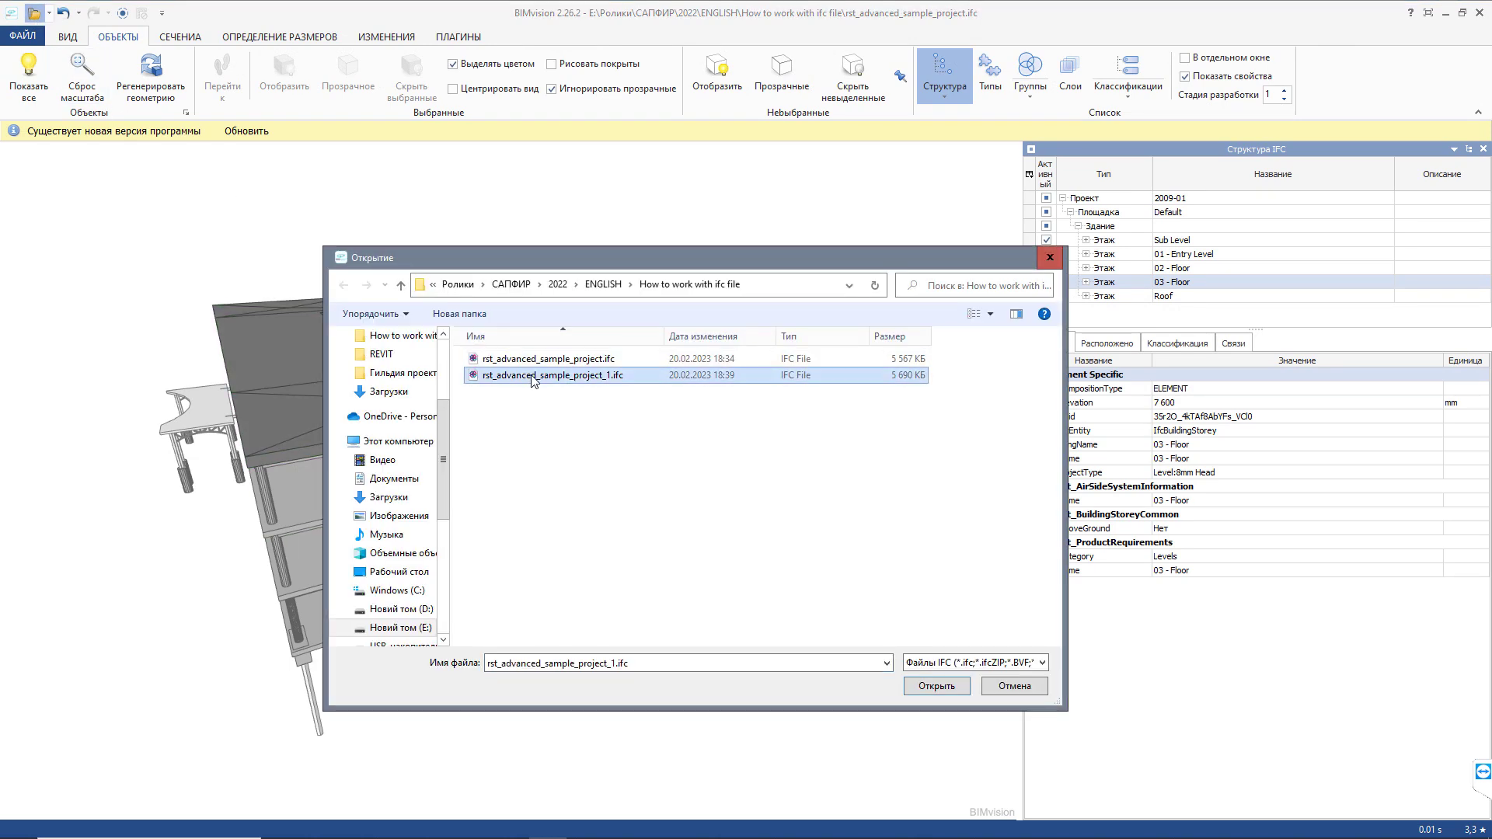
click(960, 687)
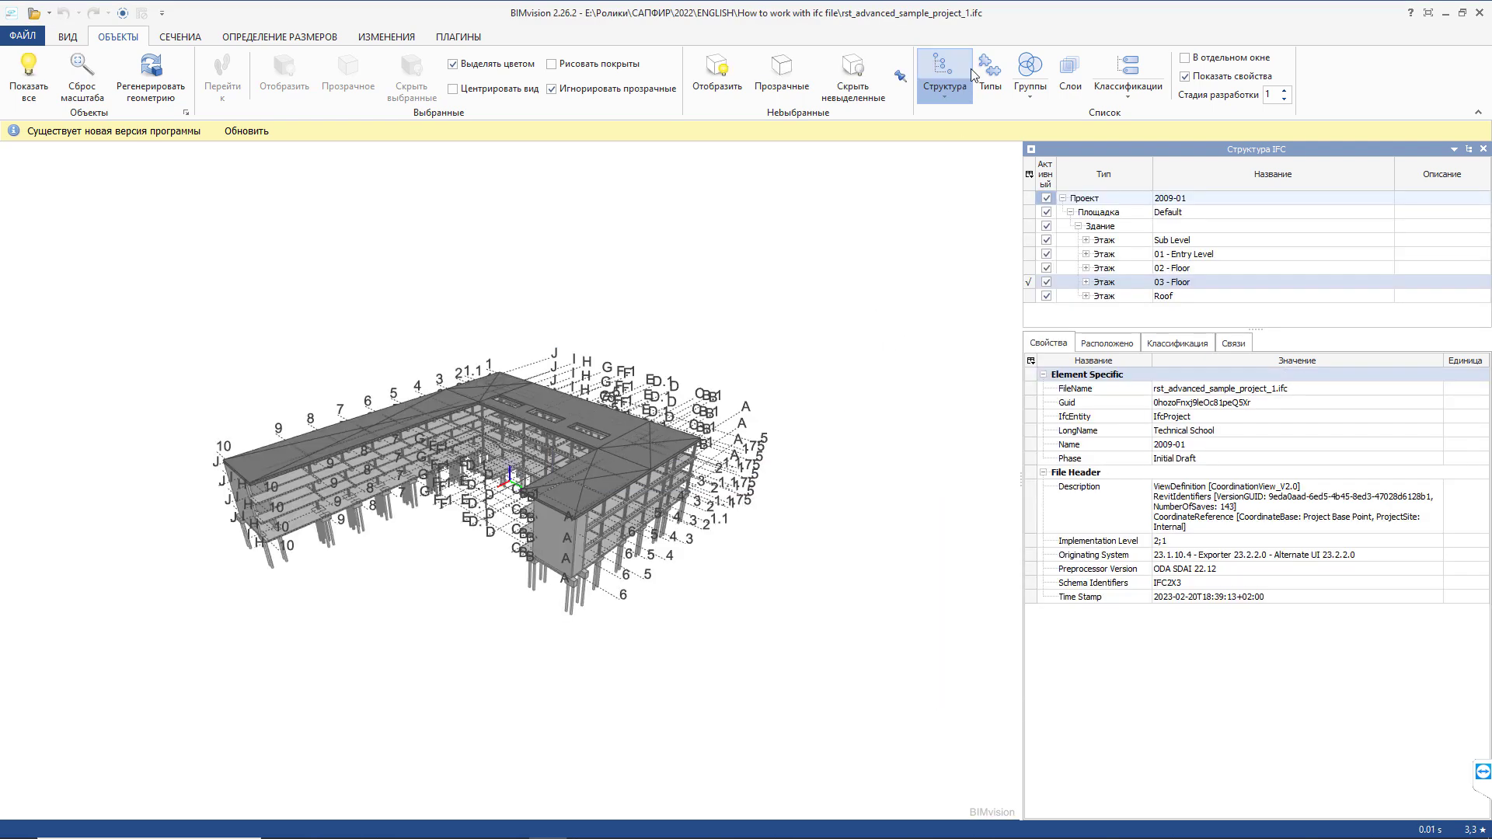
- Hide the Default Grid through the object type list and return to the IFC structure
click(990, 75)
click(1045, 282)
click(989, 75)
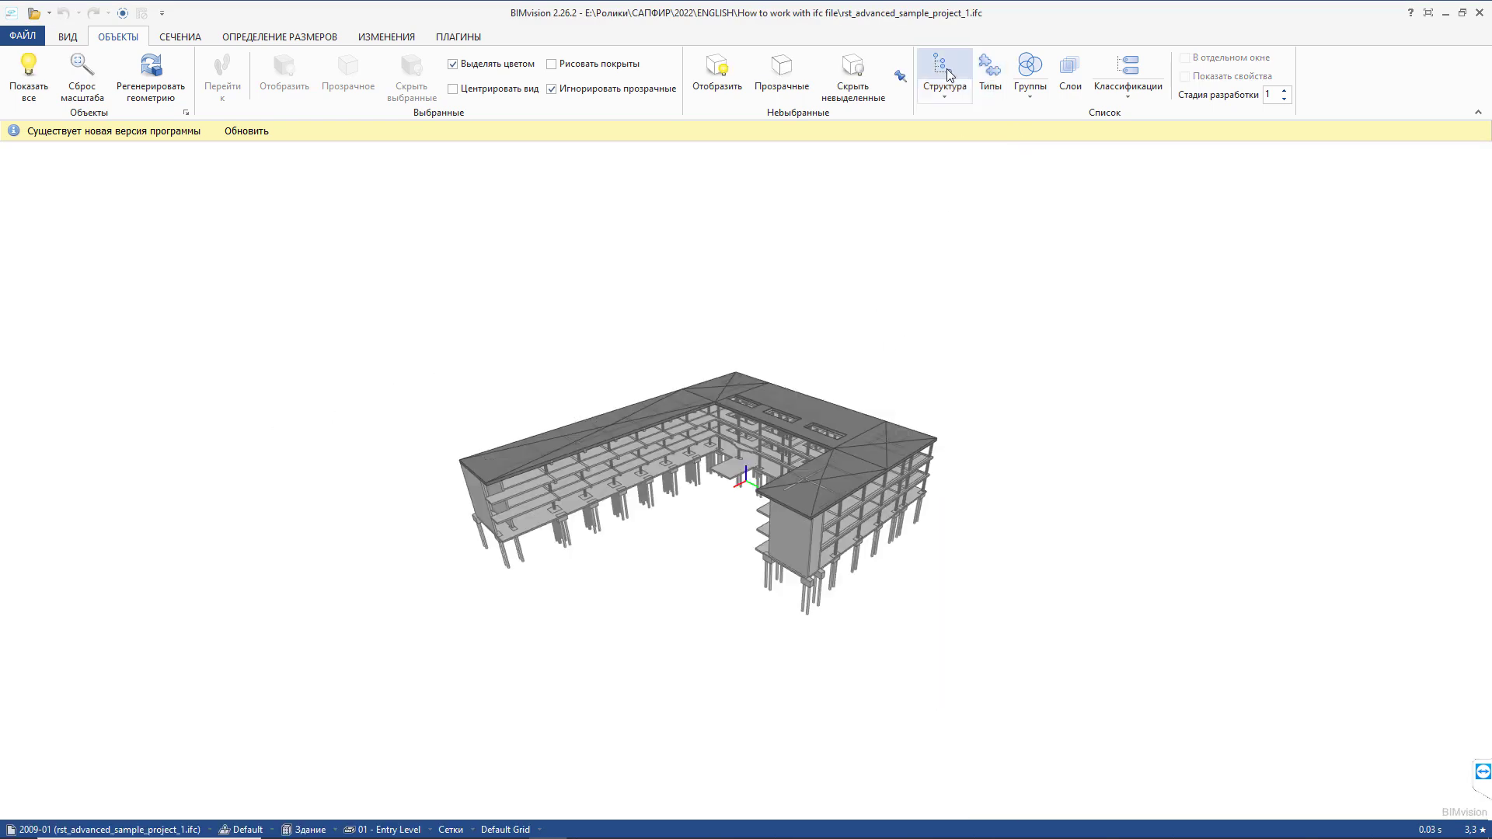
click(944, 74)
- Examine the properties of the 400 x 800 mm beam beside the lowest front corner column and start a dimension measurement
drag(752, 457, 466, 510)
scroll(551, 633, up, 6)
middle_drag(608, 643, 586, 632)
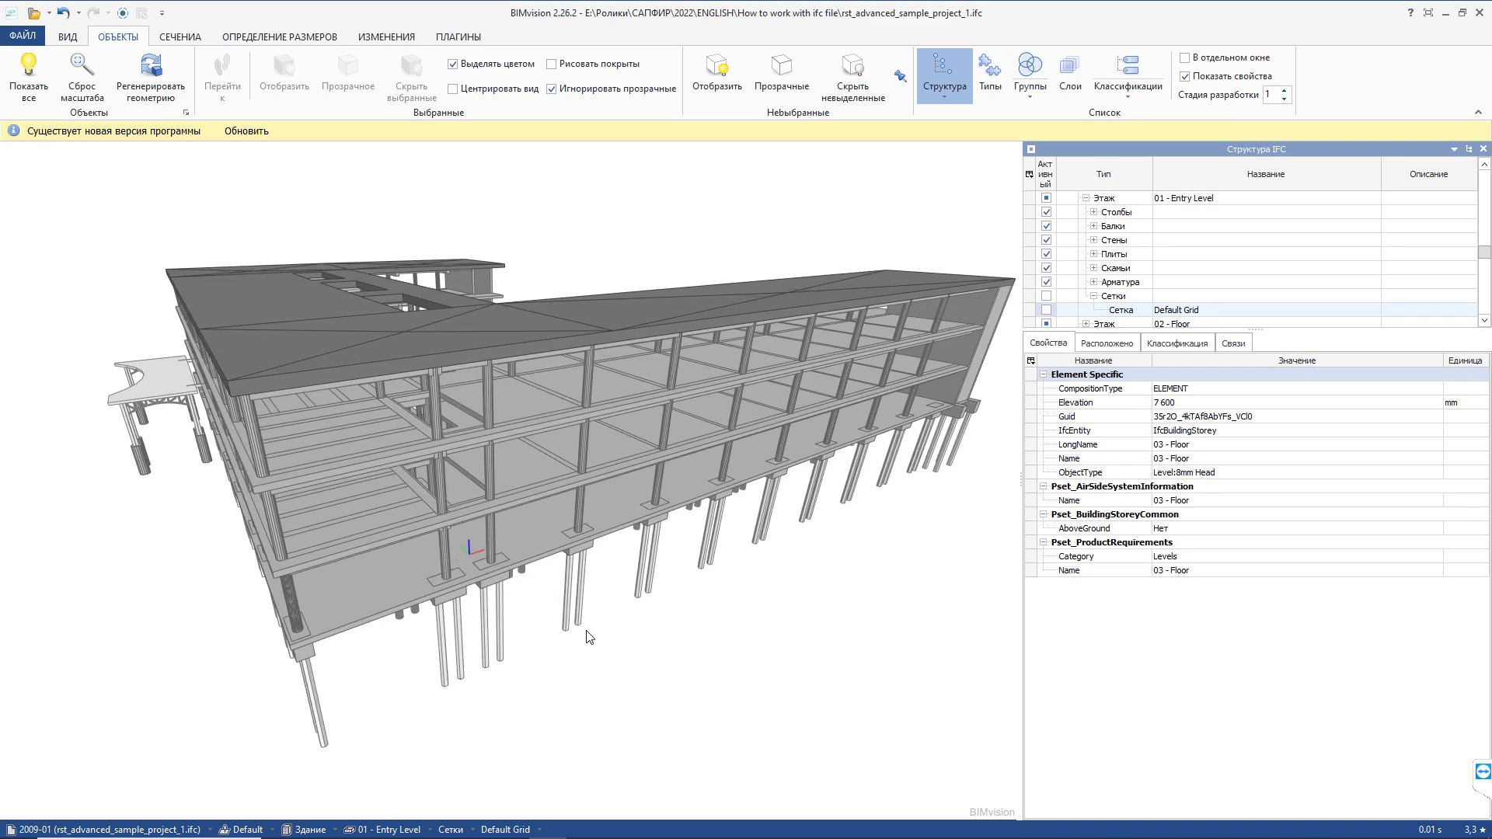
drag(684, 658, 387, 536)
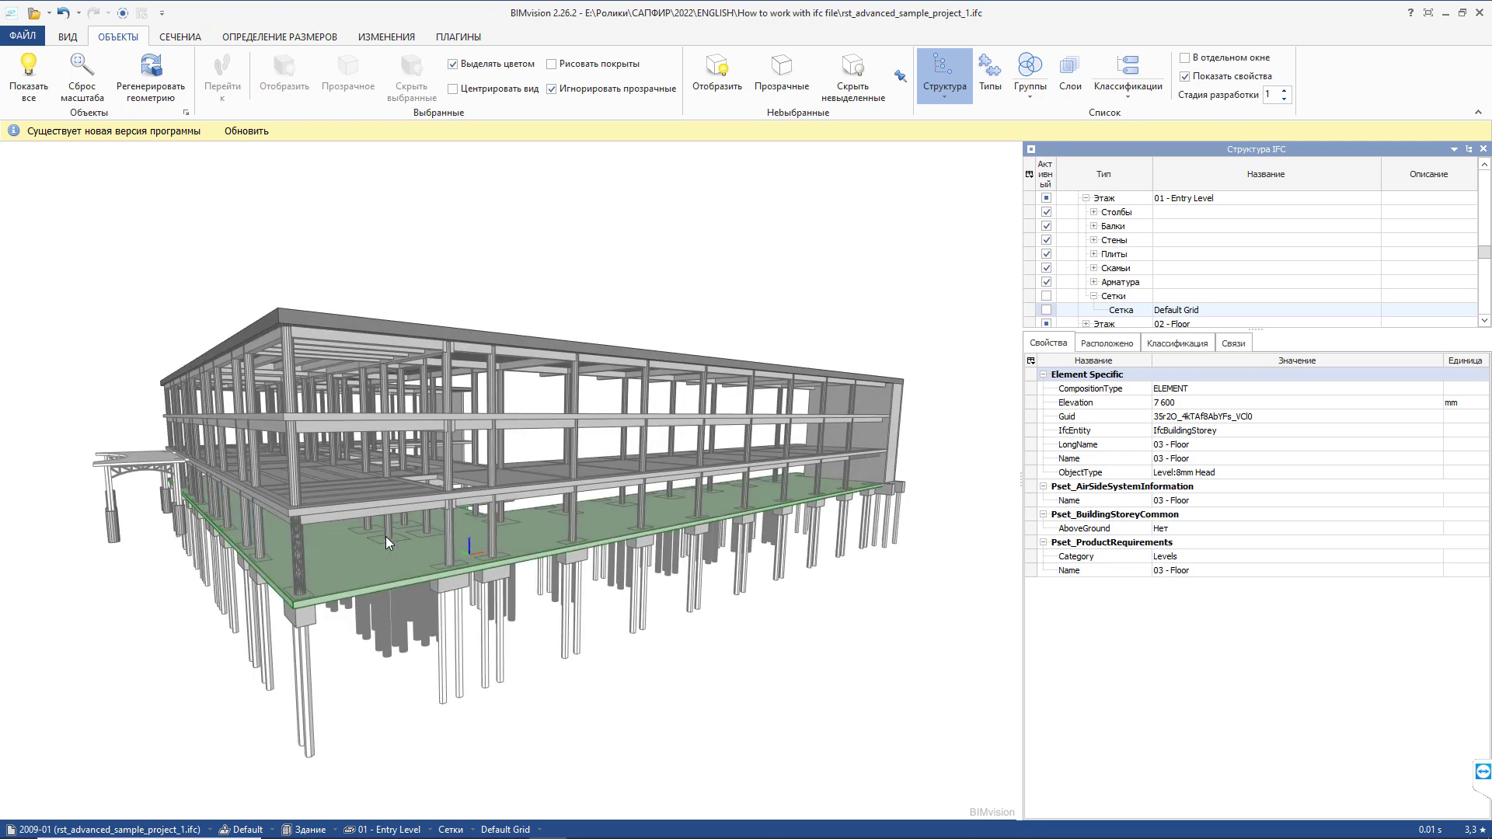
click(346, 516)
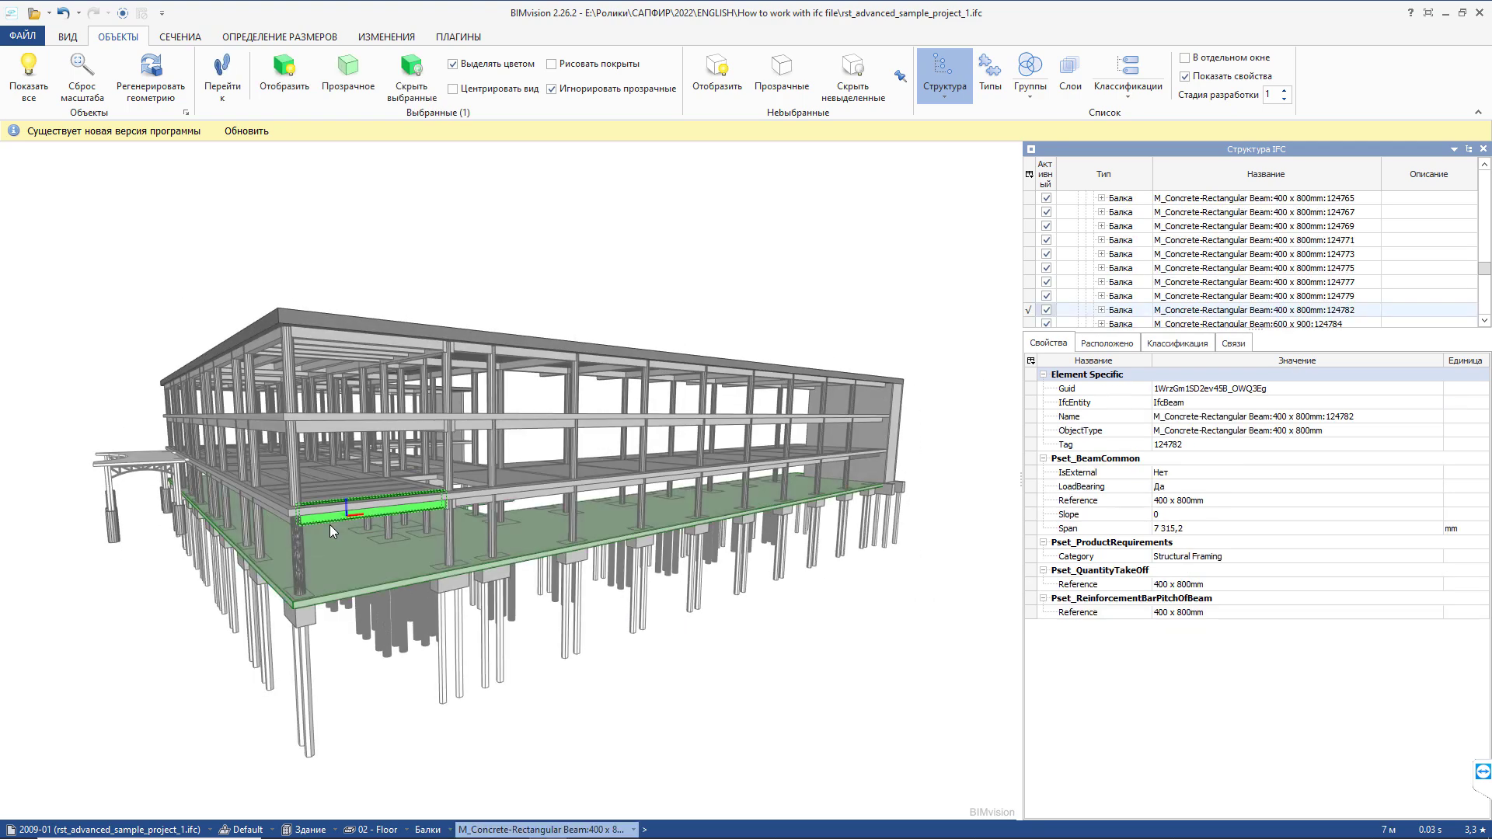
scroll(338, 521, up, 3)
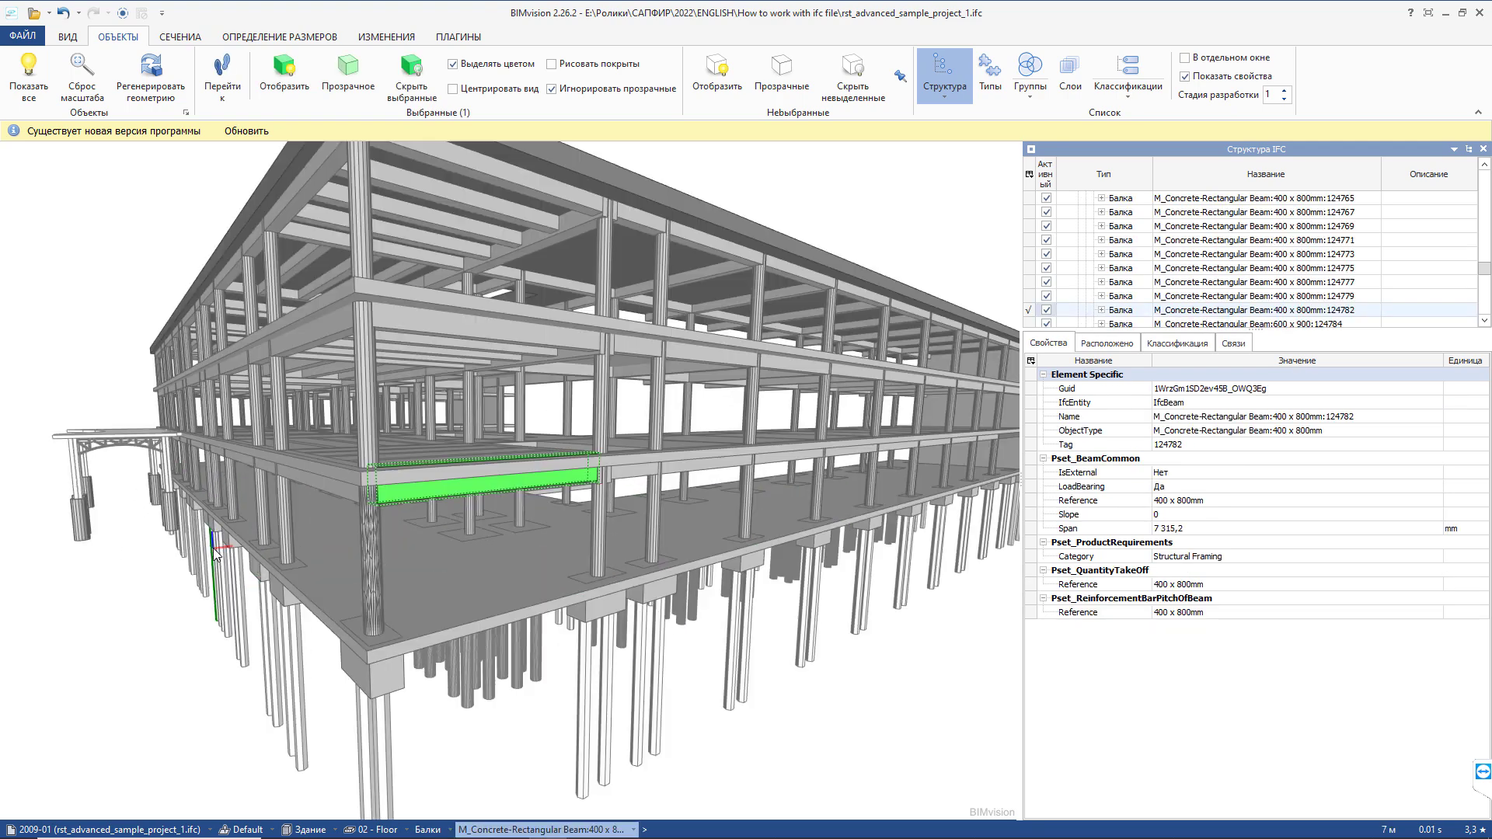
click(268, 36)
click(147, 99)
click(163, 125)
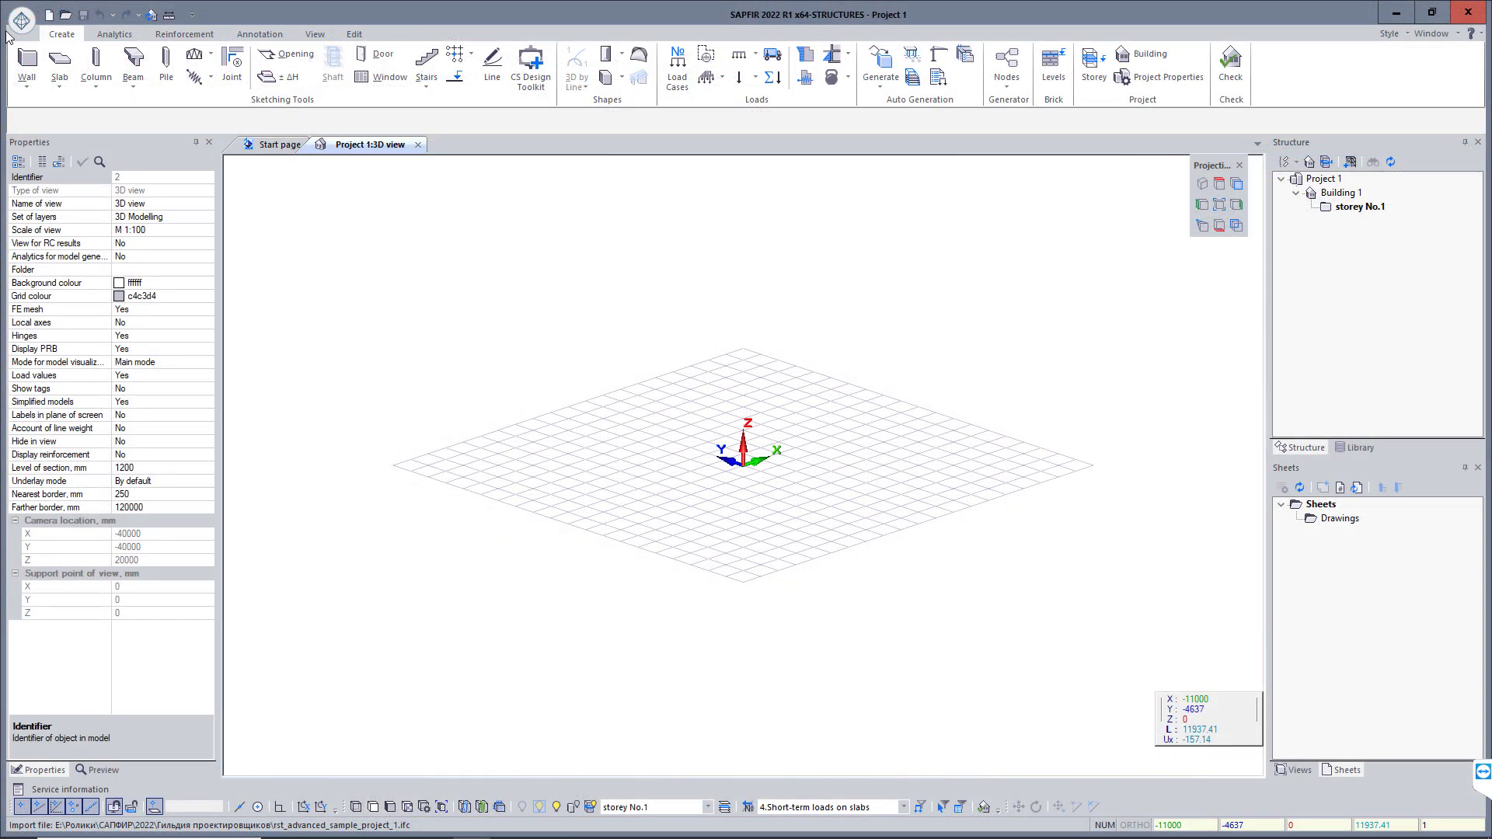
- Import the IFC model rst_advanced_sample_project_1.ifc from the How to work with ifc file folder inside ENGLISH
click(21, 20)
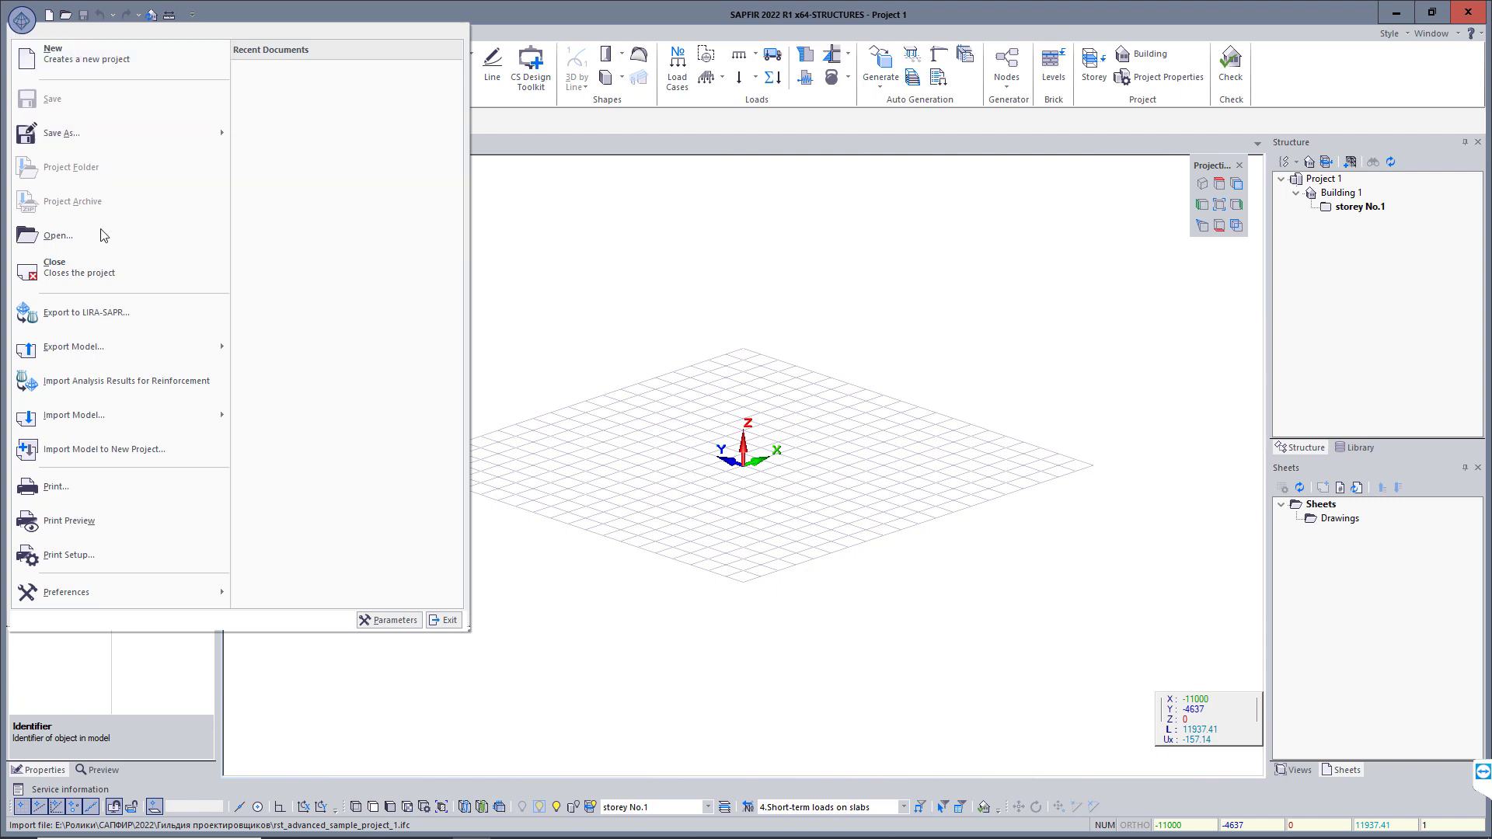
mouse_move(122, 420)
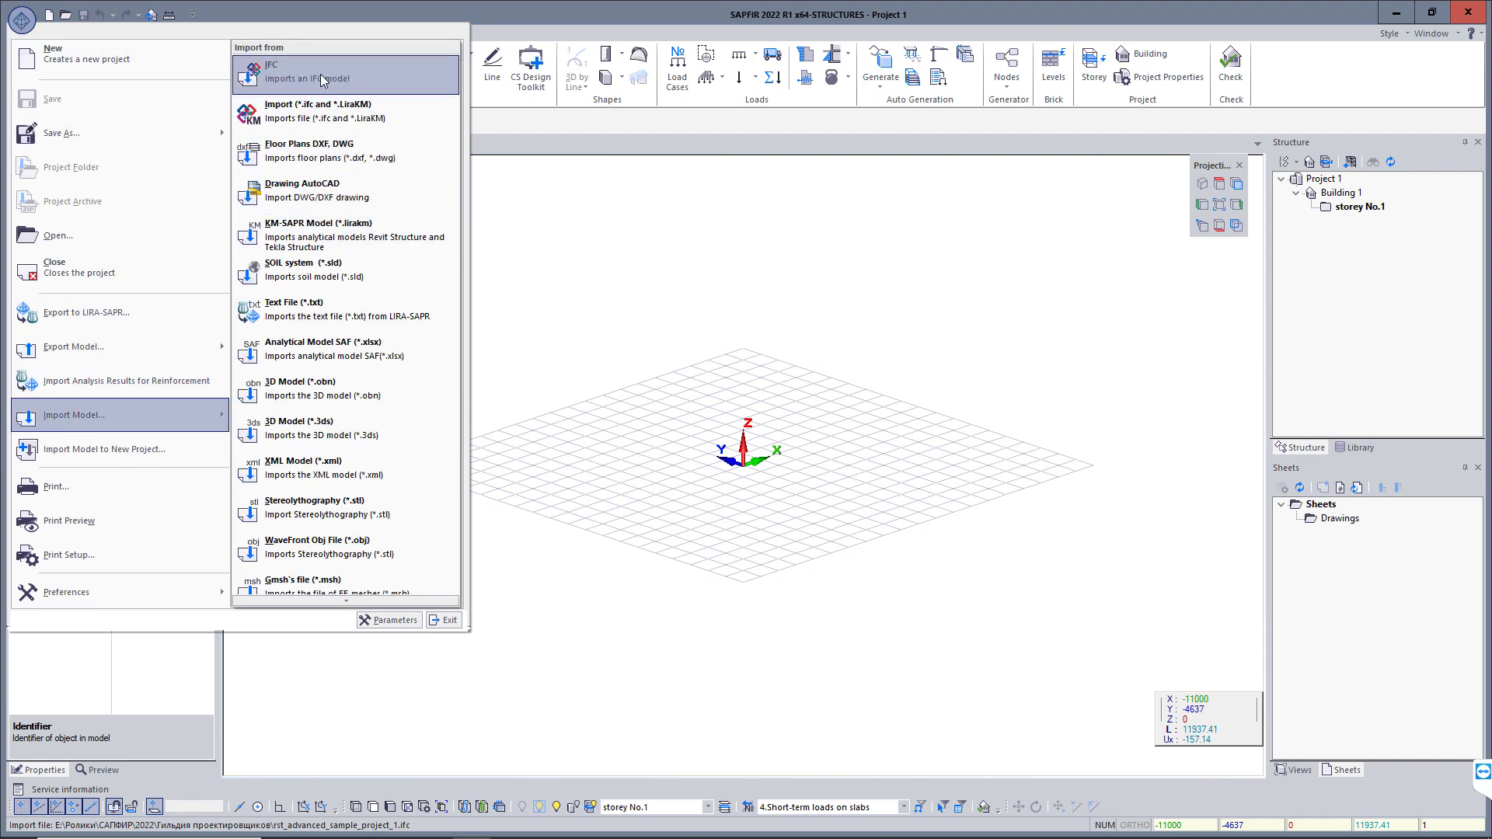
click(280, 74)
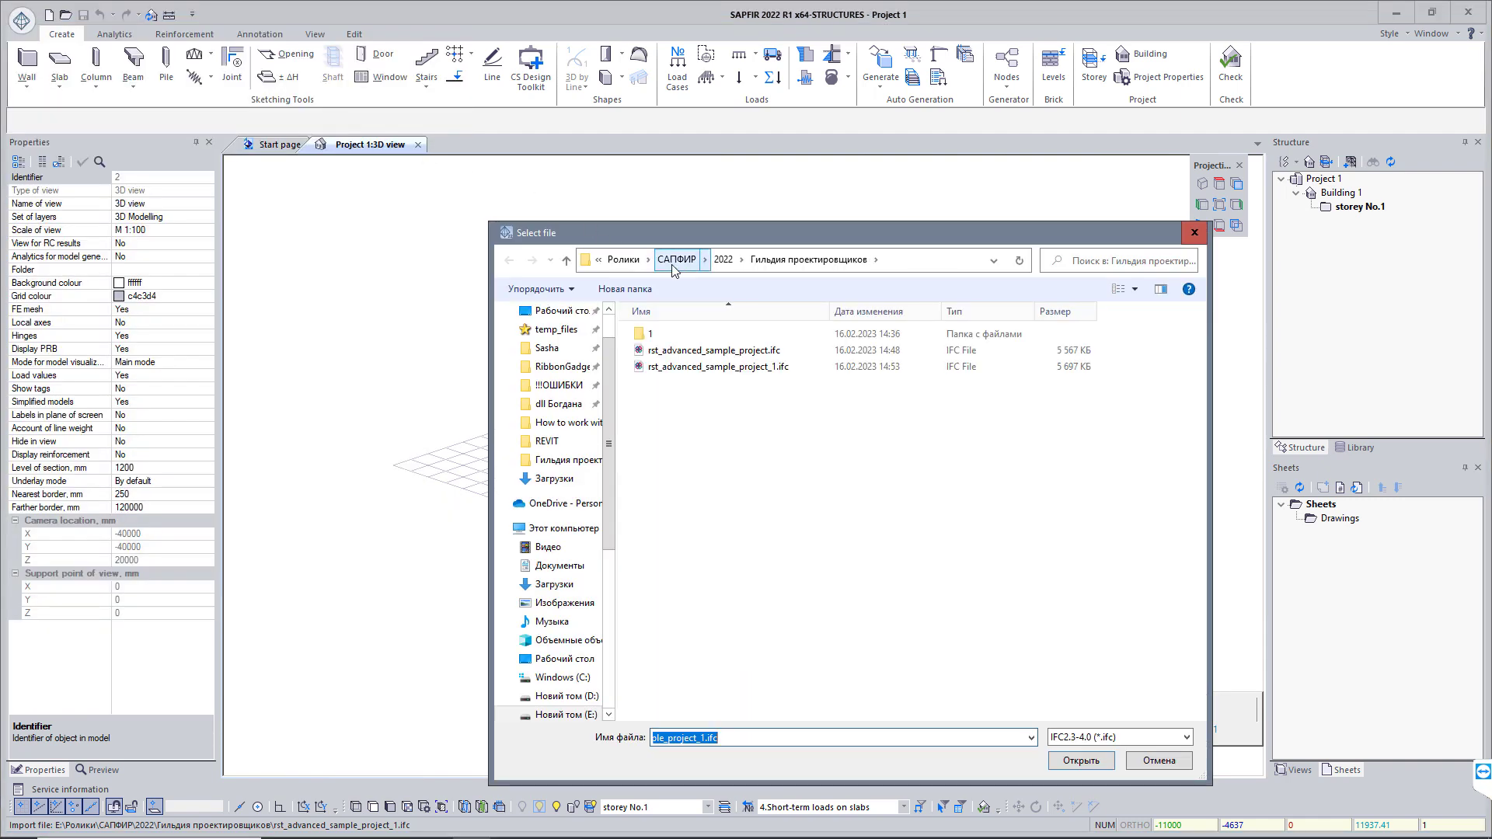
click(673, 261)
double_click(669, 431)
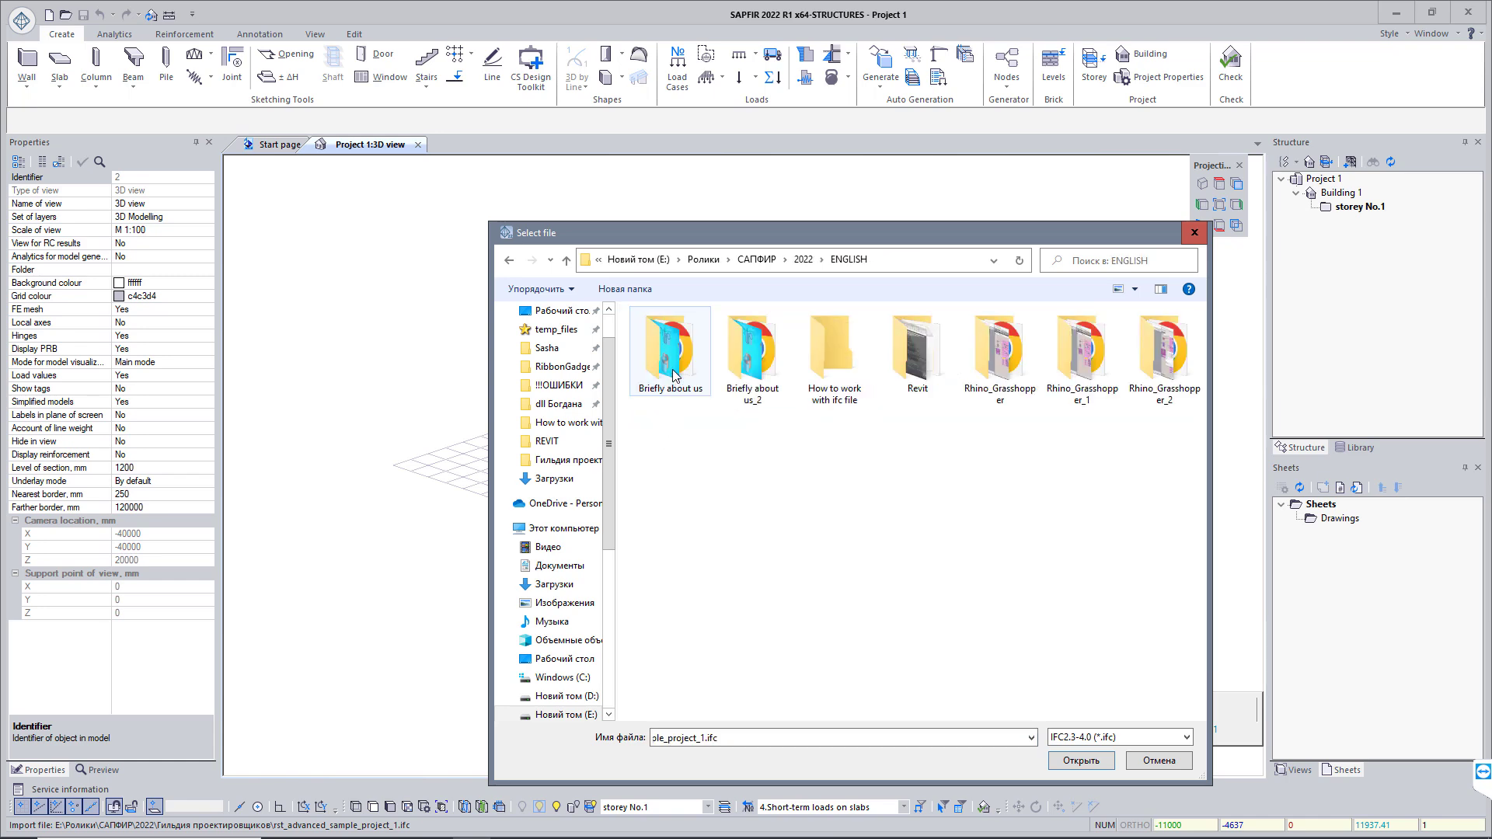
double_click(845, 366)
click(783, 359)
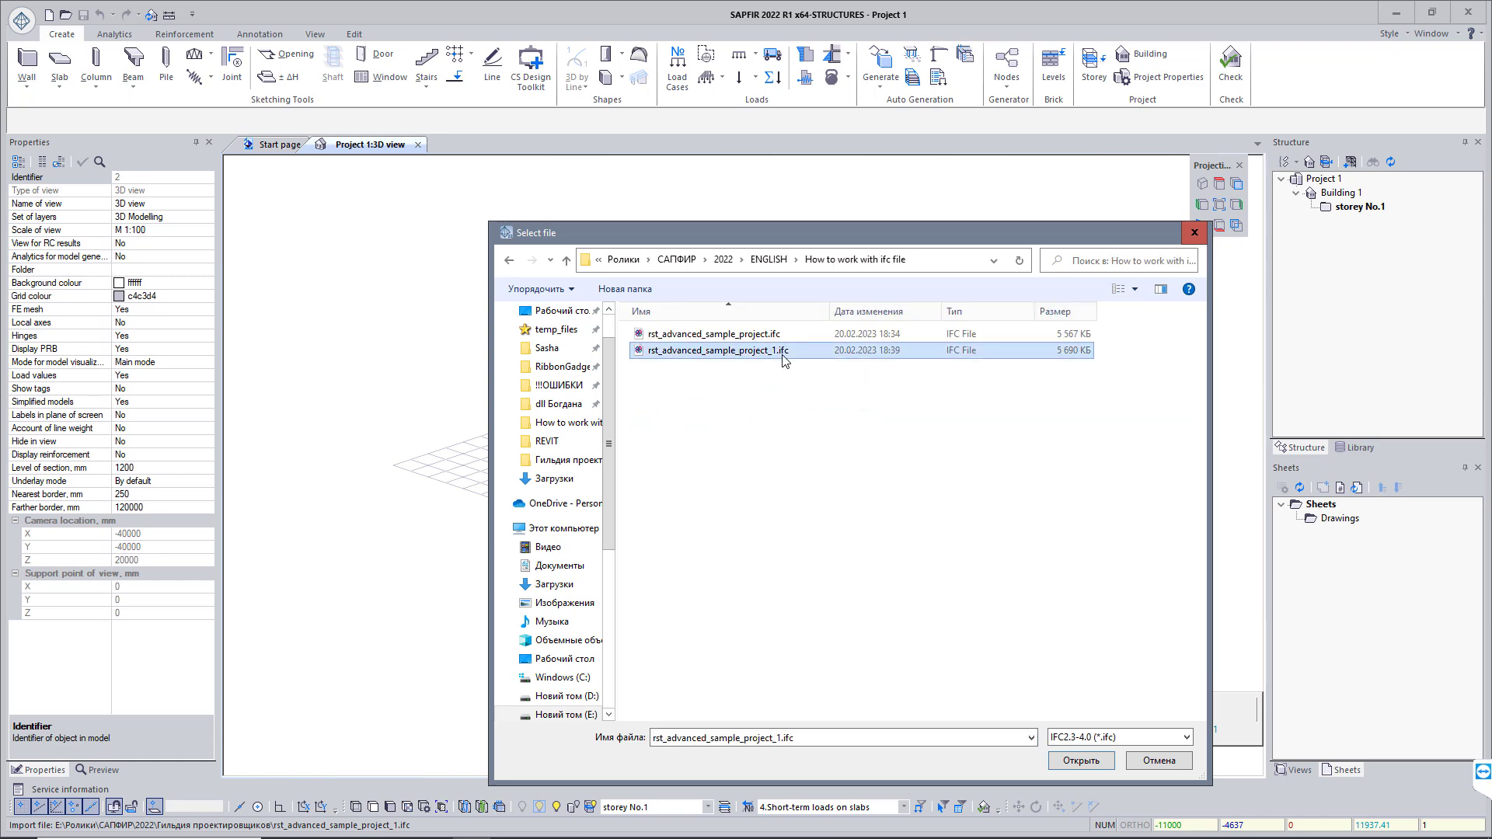
click(1083, 761)
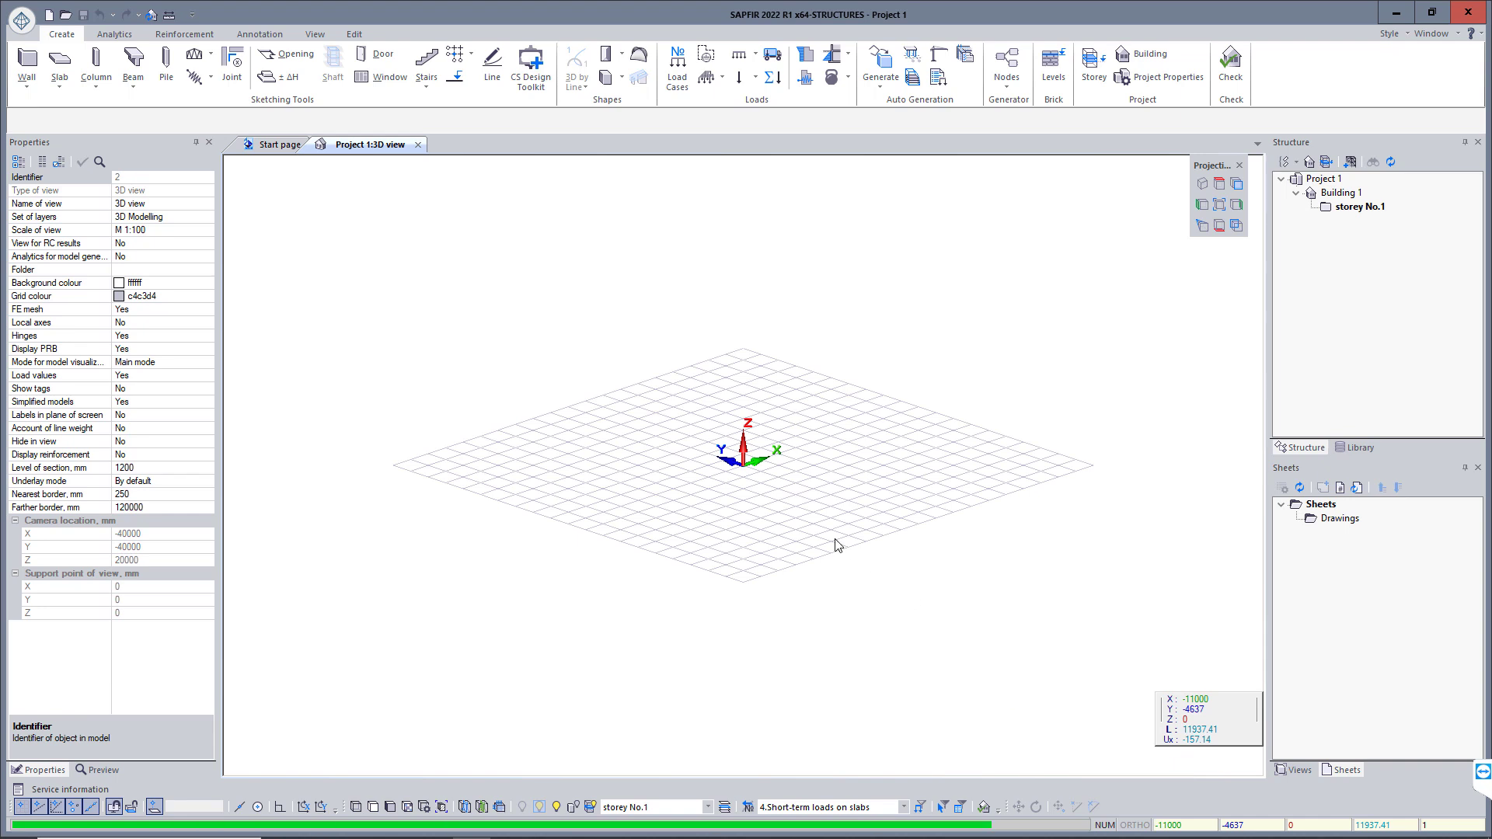
- Enable import to the current project, map the IfcBeam Name property to the Name parameter, and apply the IFC import settings
click(554, 262)
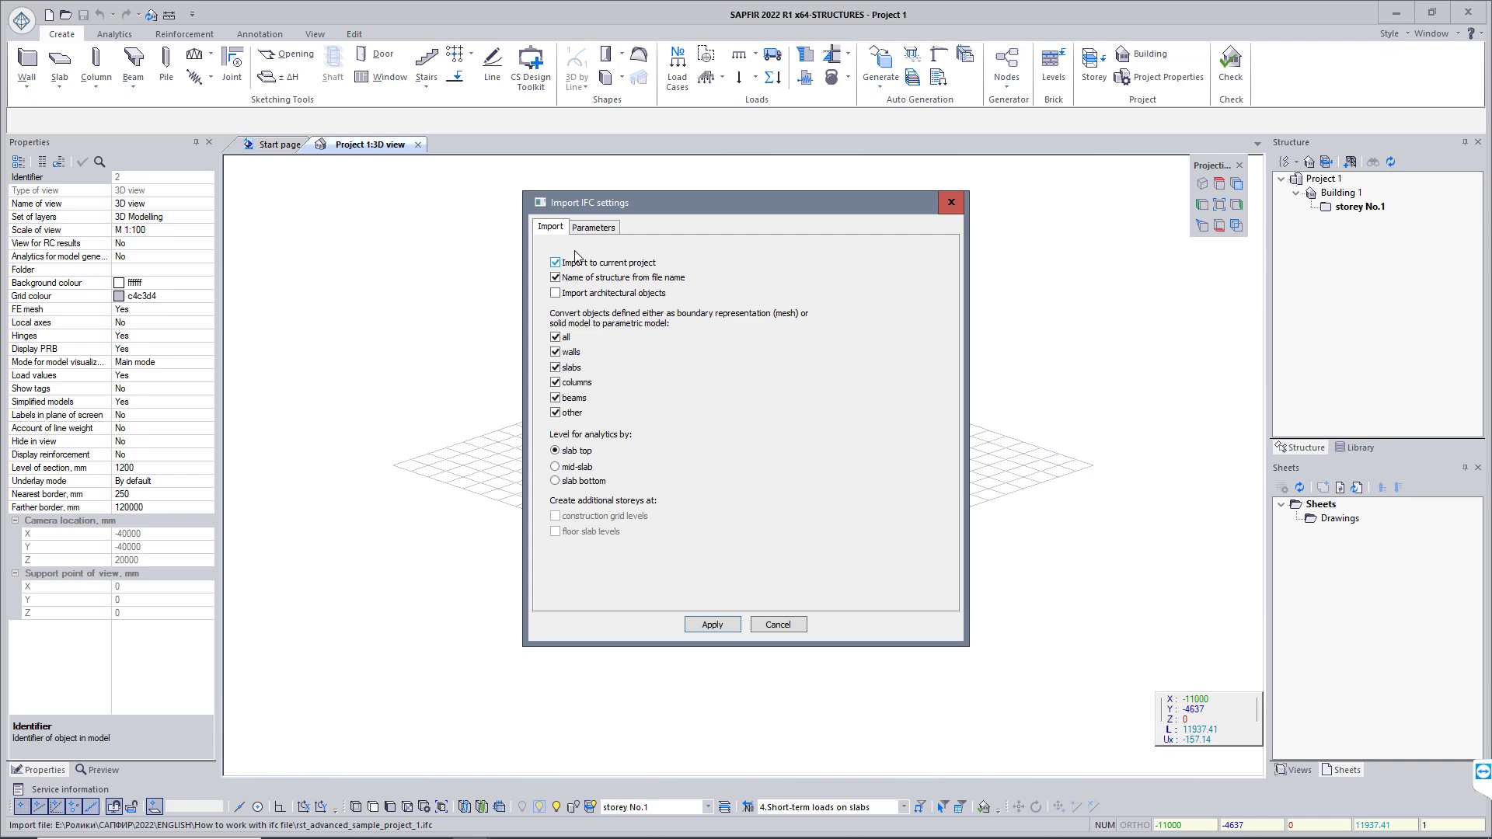
click(591, 230)
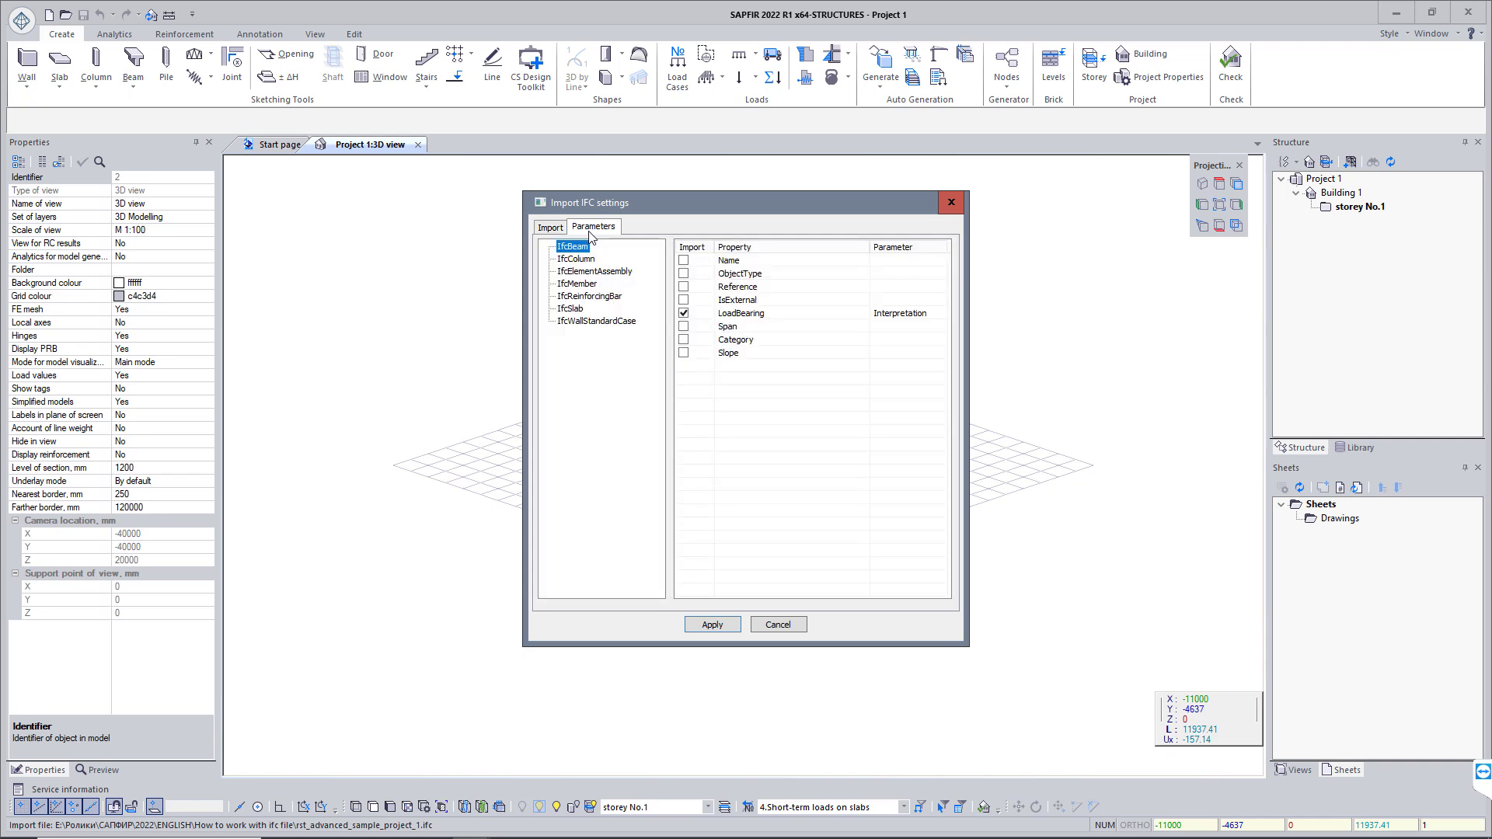
click(683, 260)
click(903, 261)
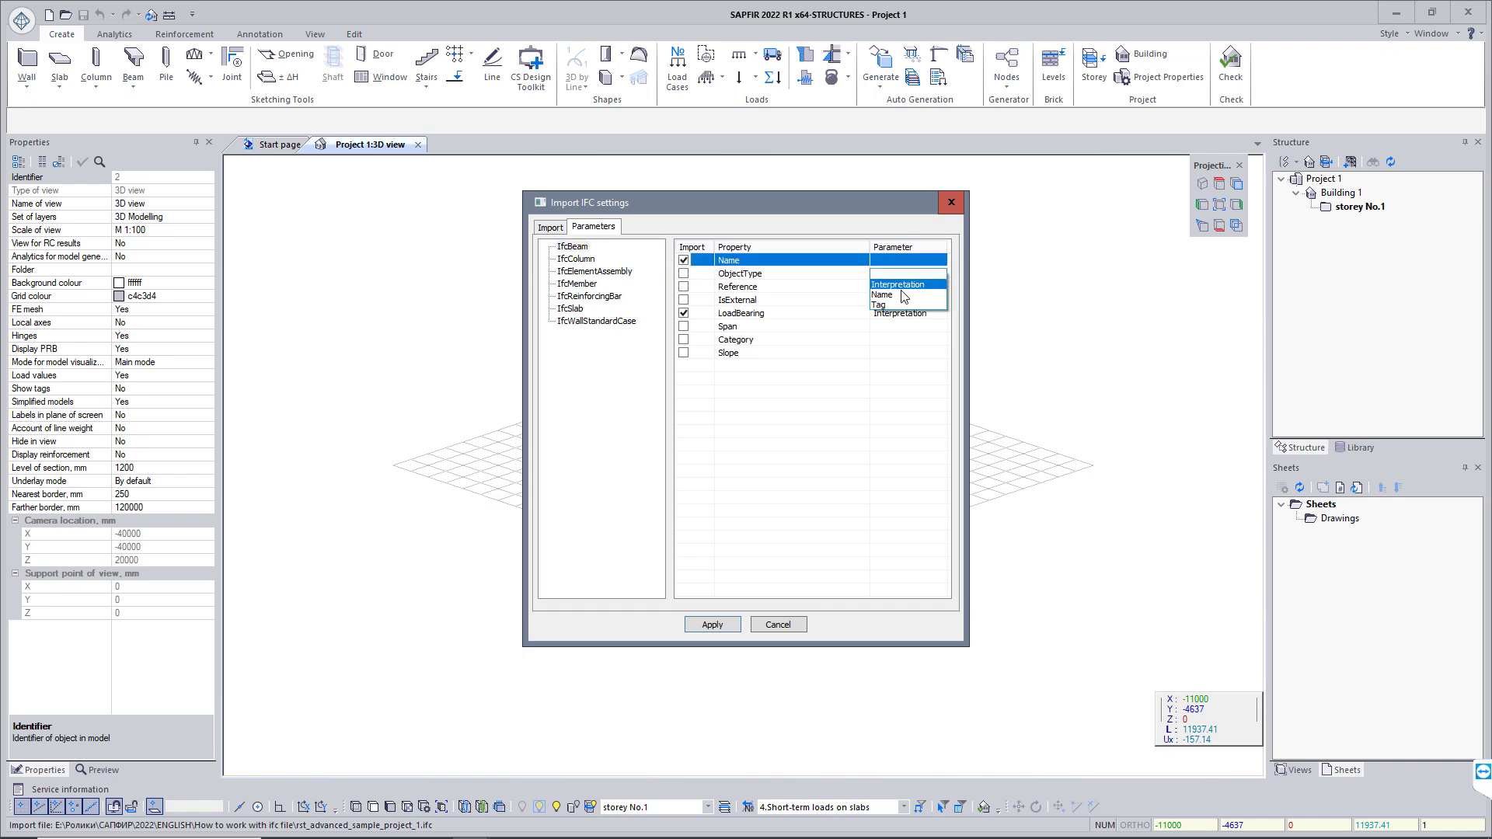
click(901, 296)
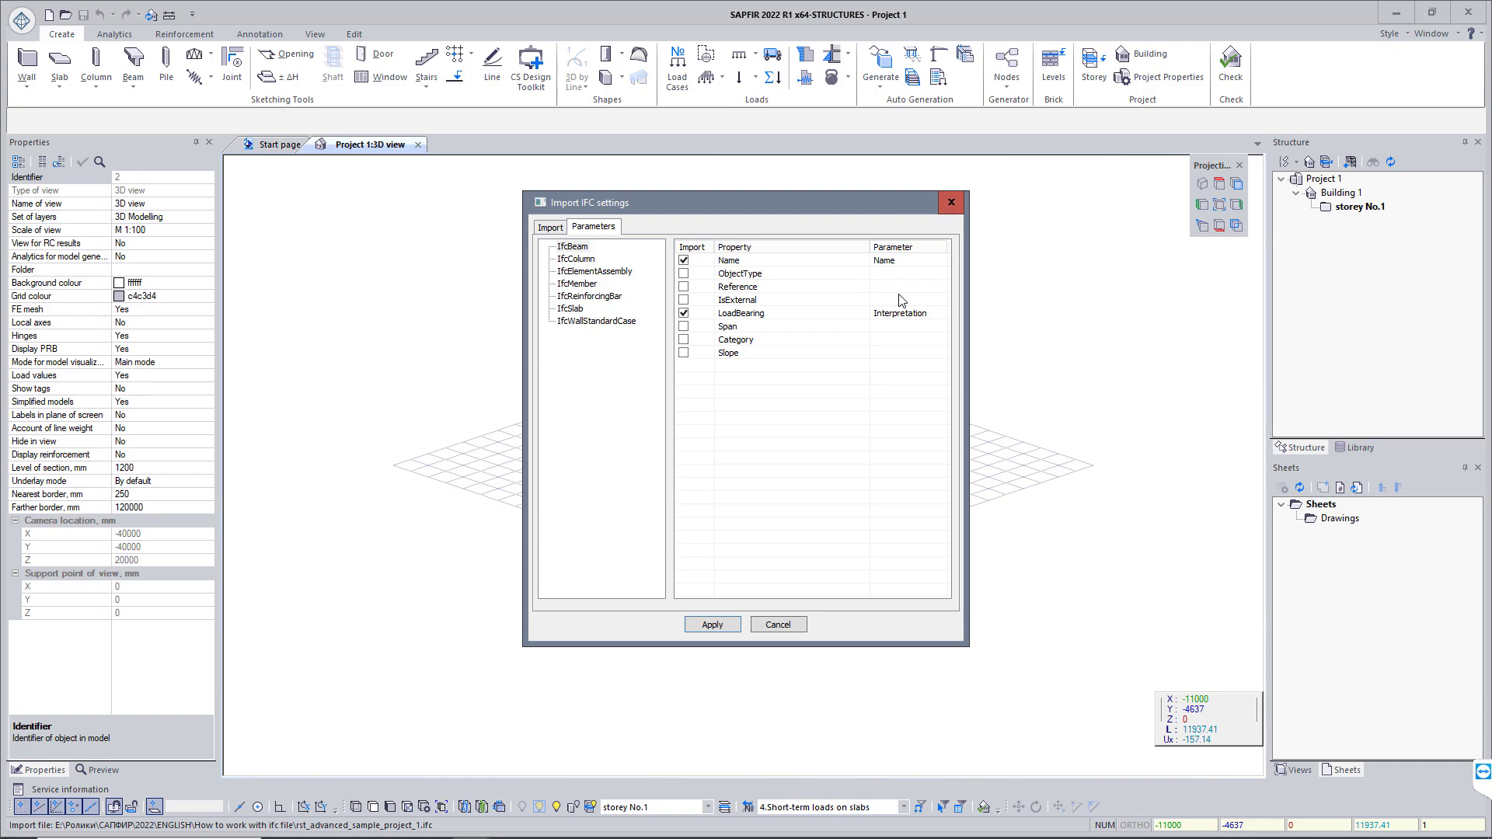
click(558, 228)
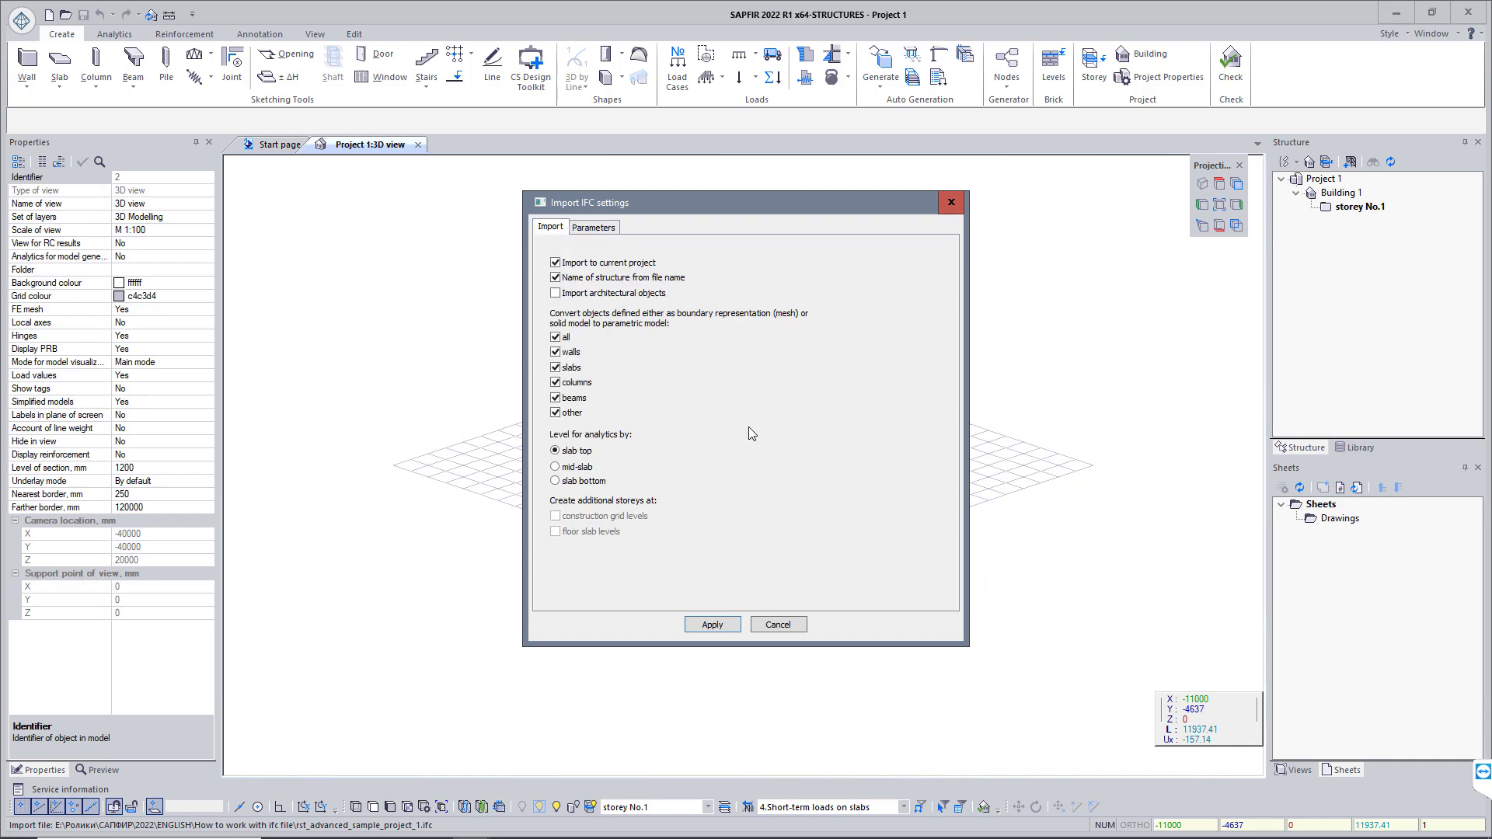
click(711, 624)
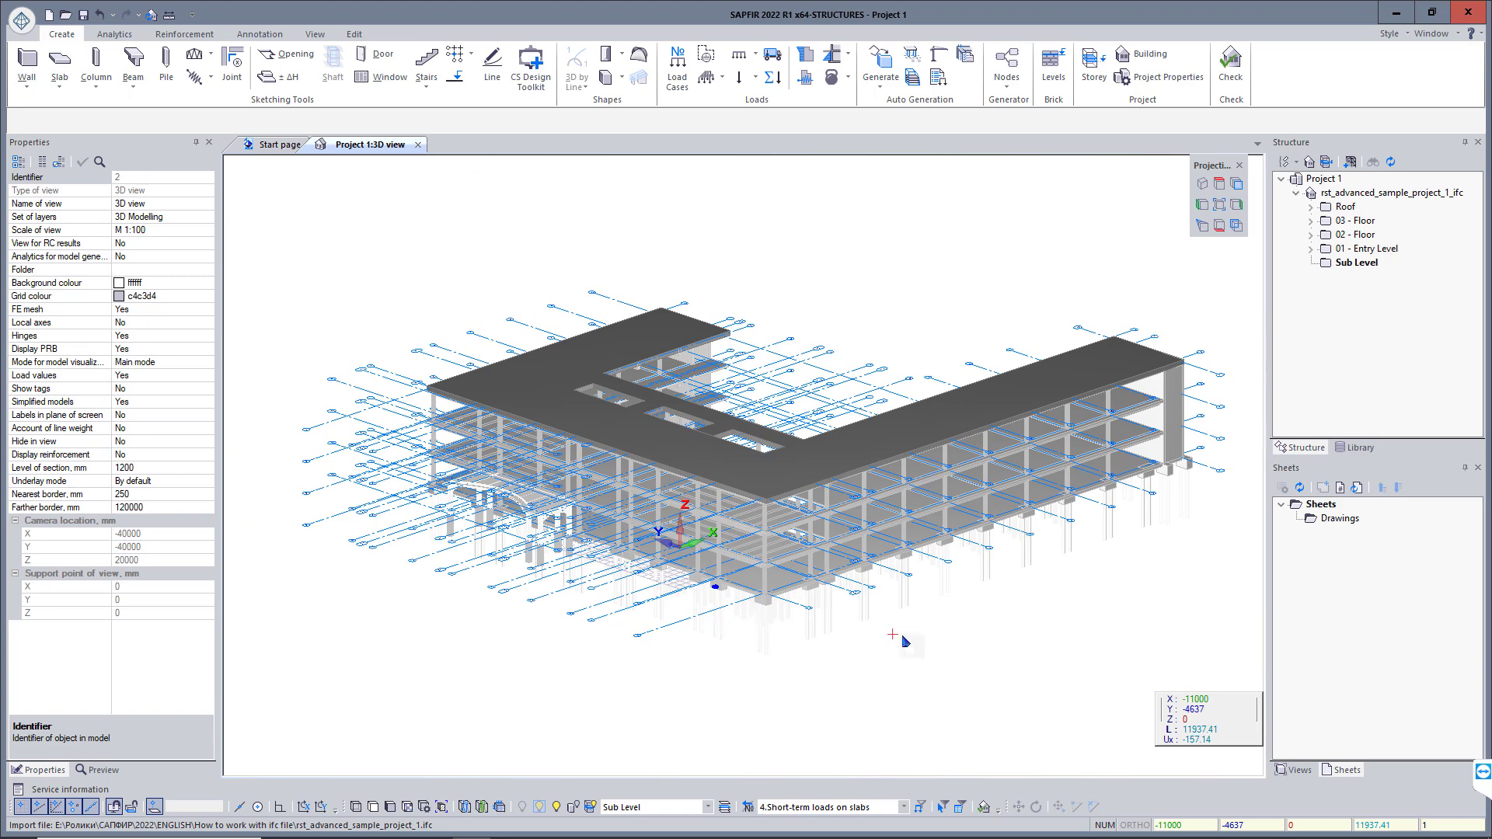
- Examine the properties of the entry-level slab, the end exterior wall and the ground-floor column at the front corner
scroll(912, 641, up, 2)
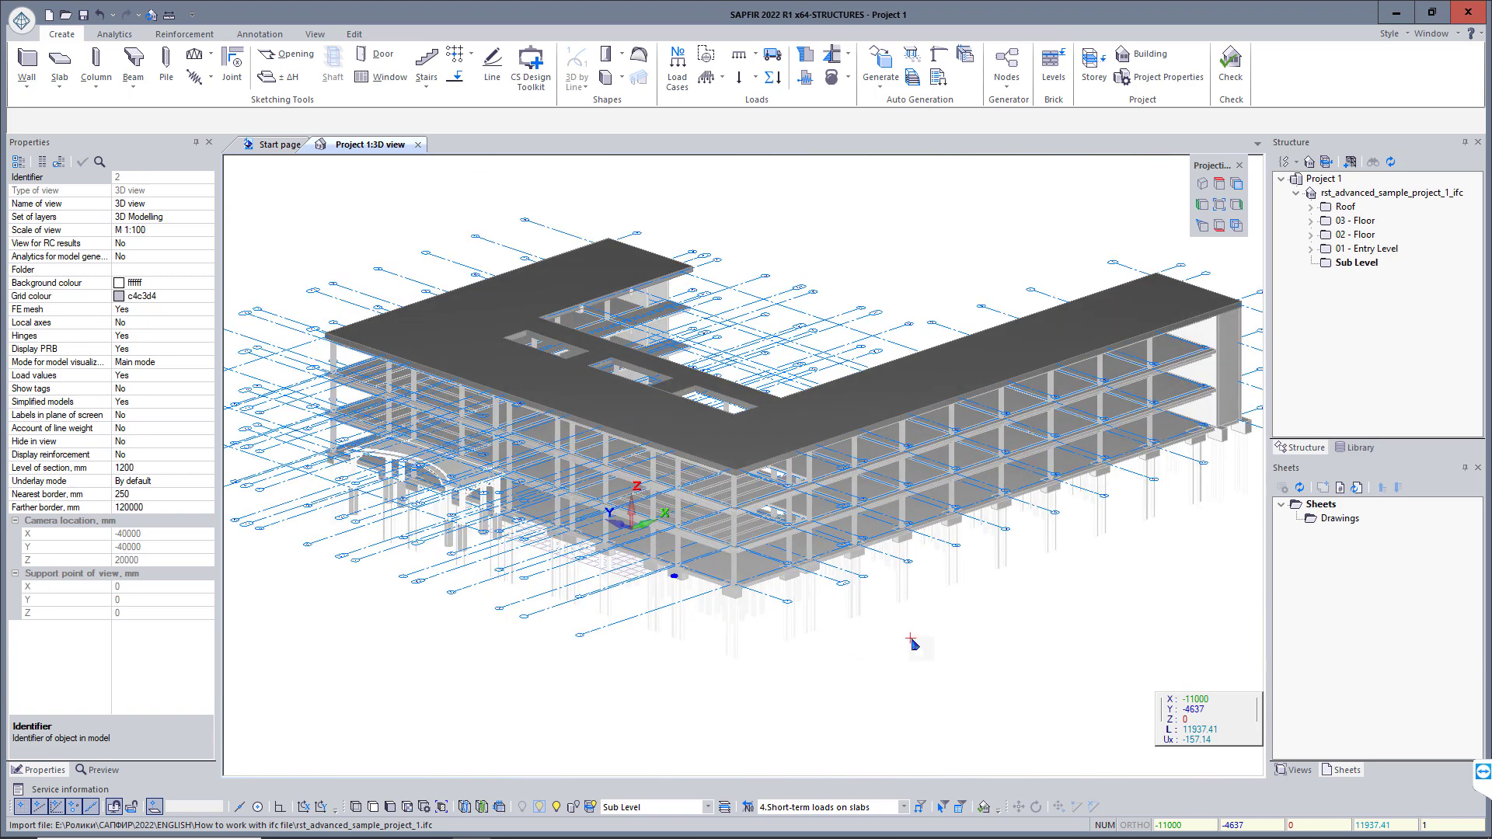
click(768, 576)
middle_drag(788, 565, 723, 575)
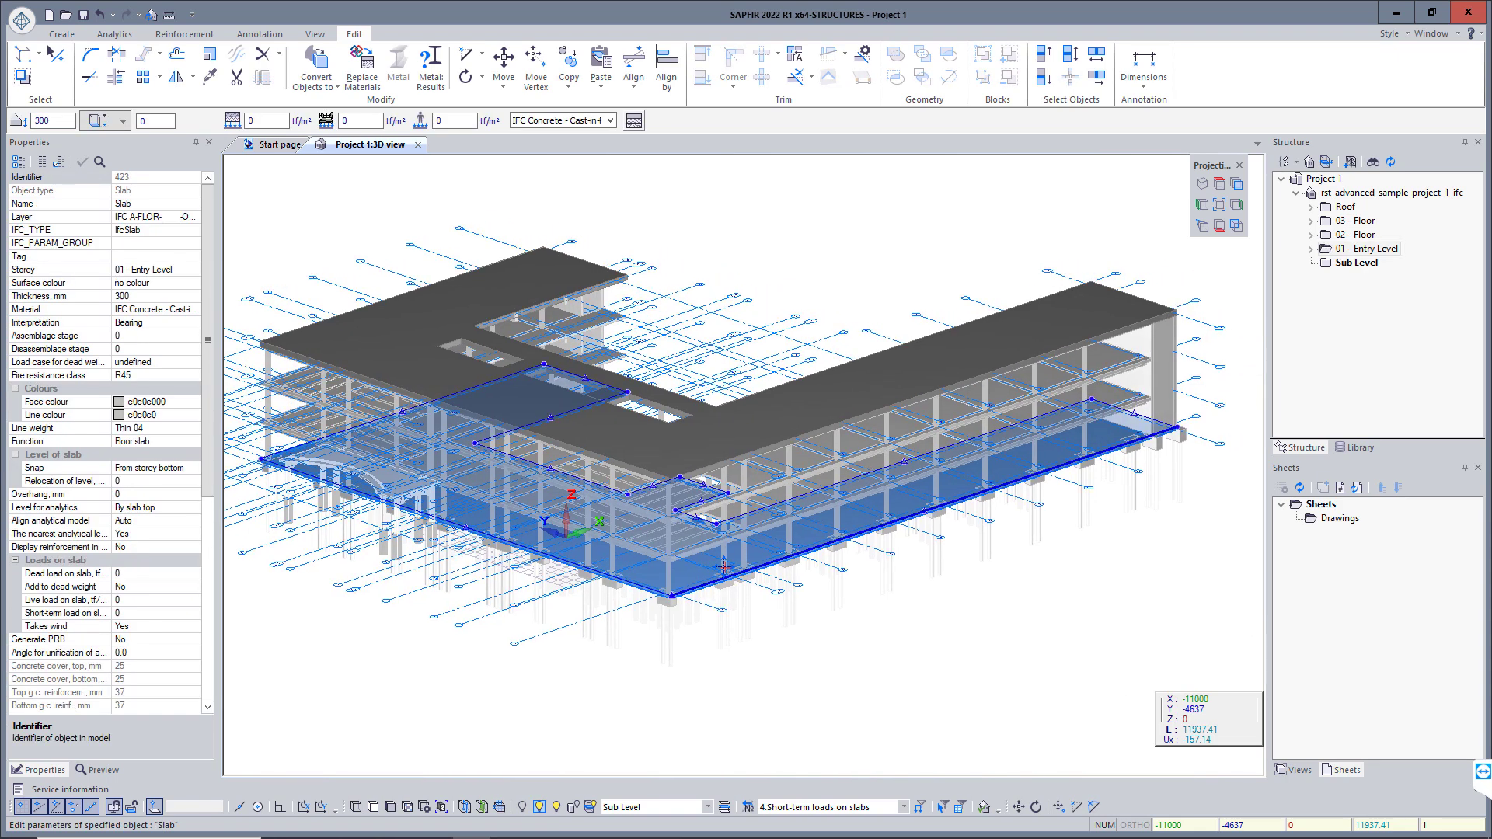
click(1167, 382)
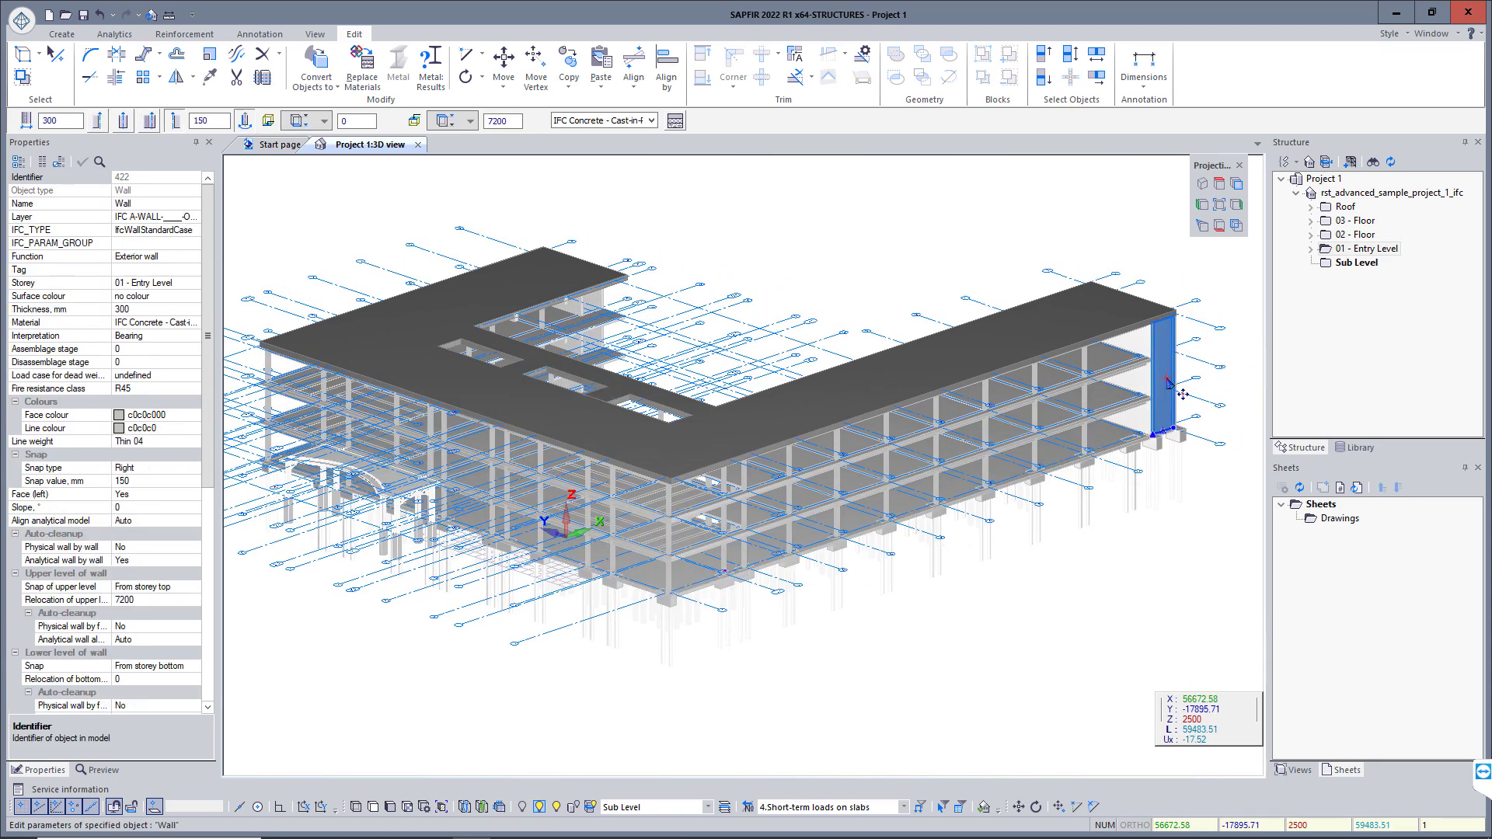
click(670, 577)
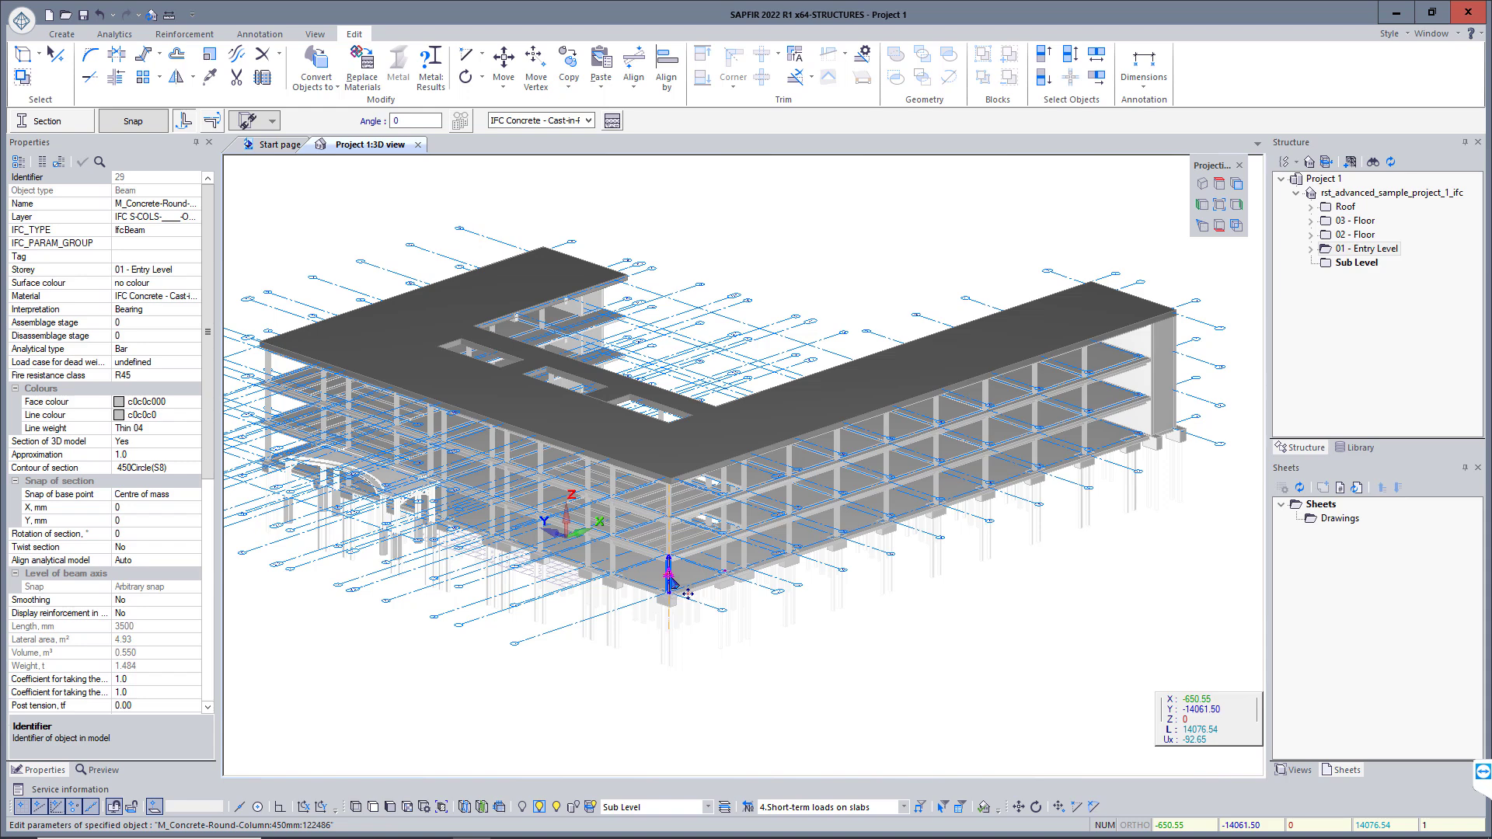
click(689, 682)
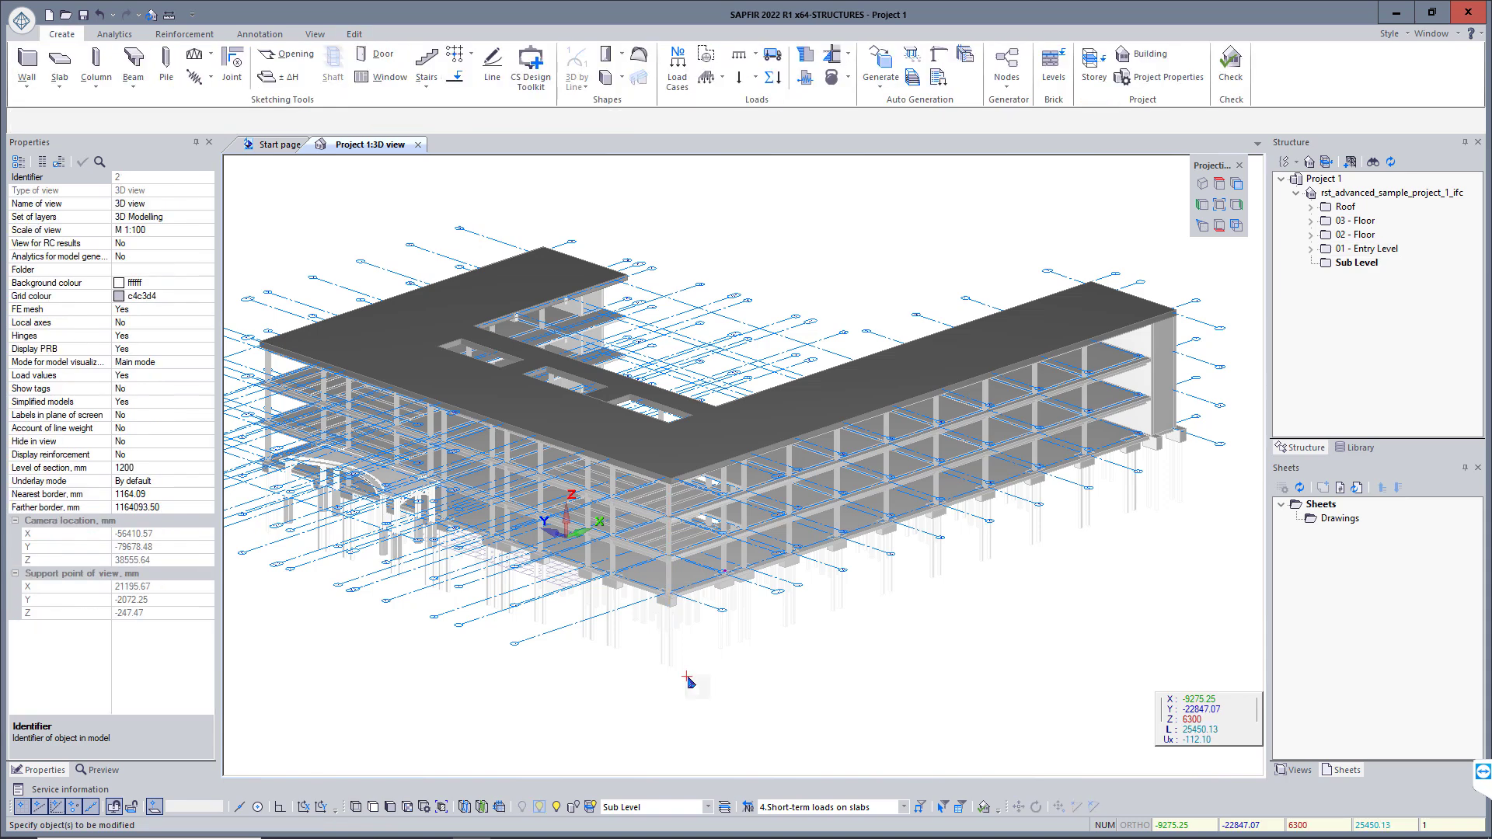
- Turn on the coloured display of the model's elements around the front corner
scroll(689, 672, up, 3)
scroll(633, 565, up, 2)
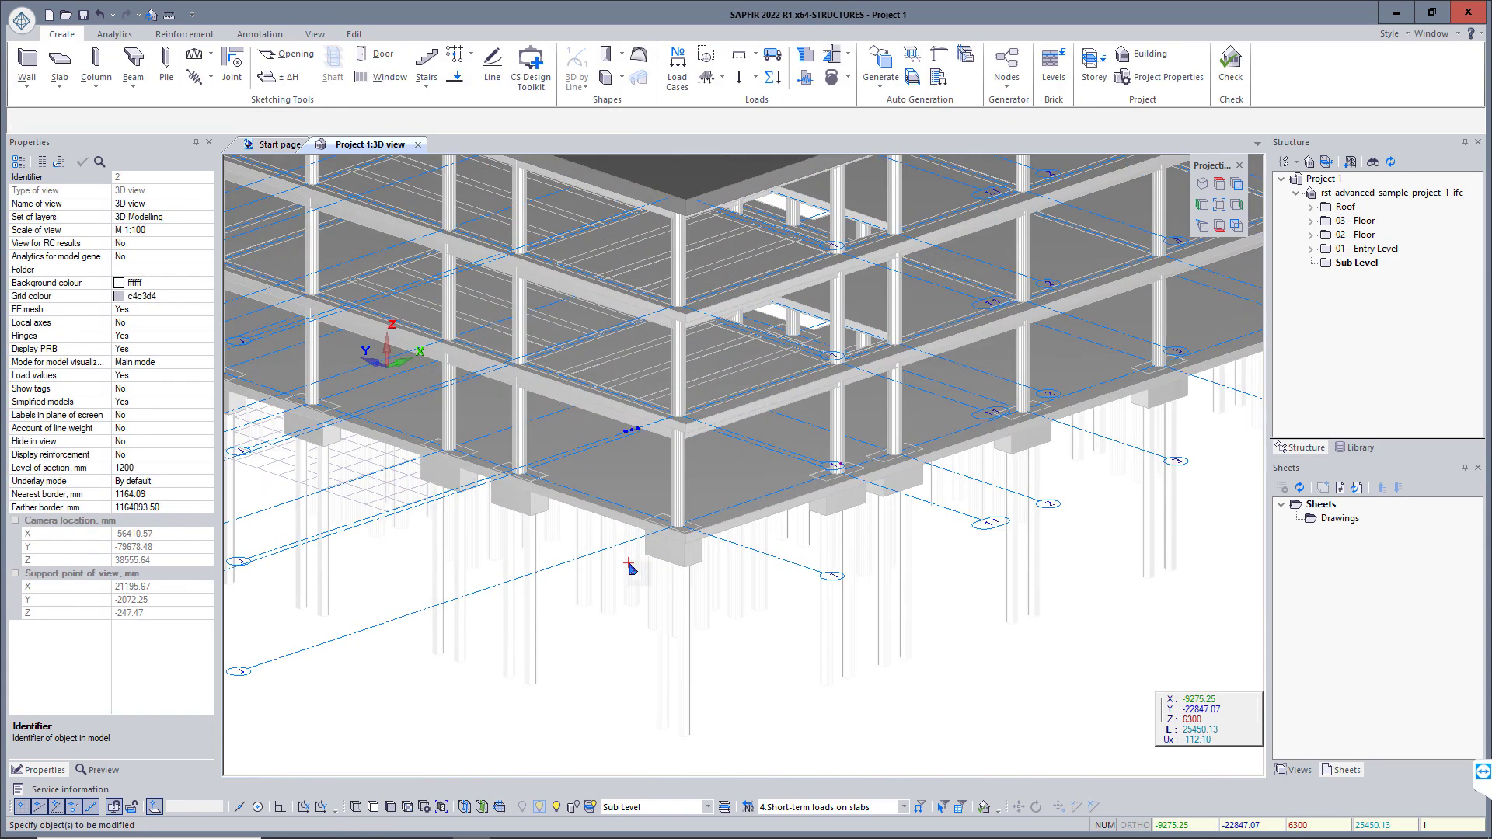
click(314, 34)
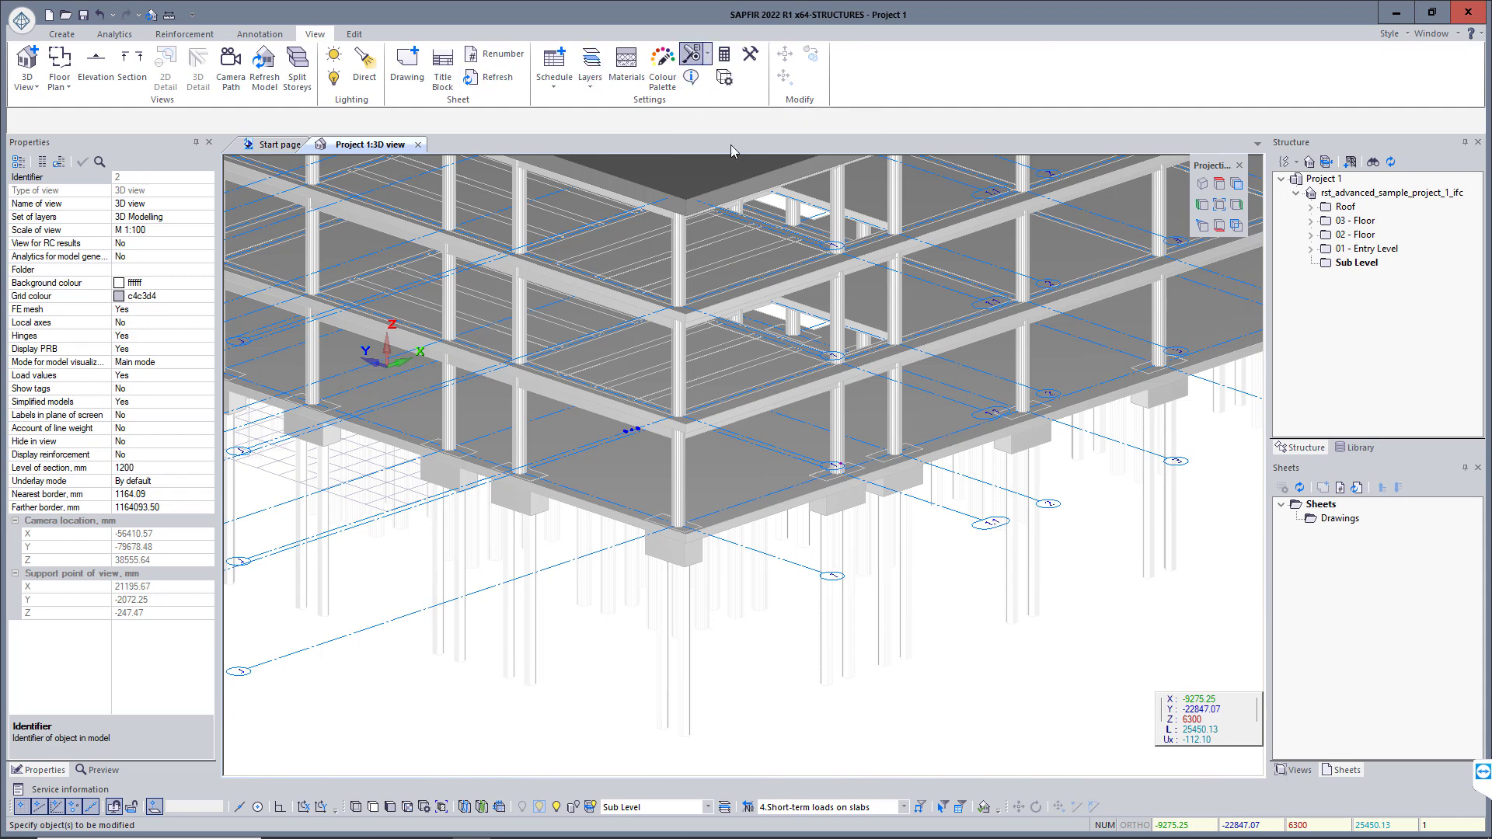
click(691, 53)
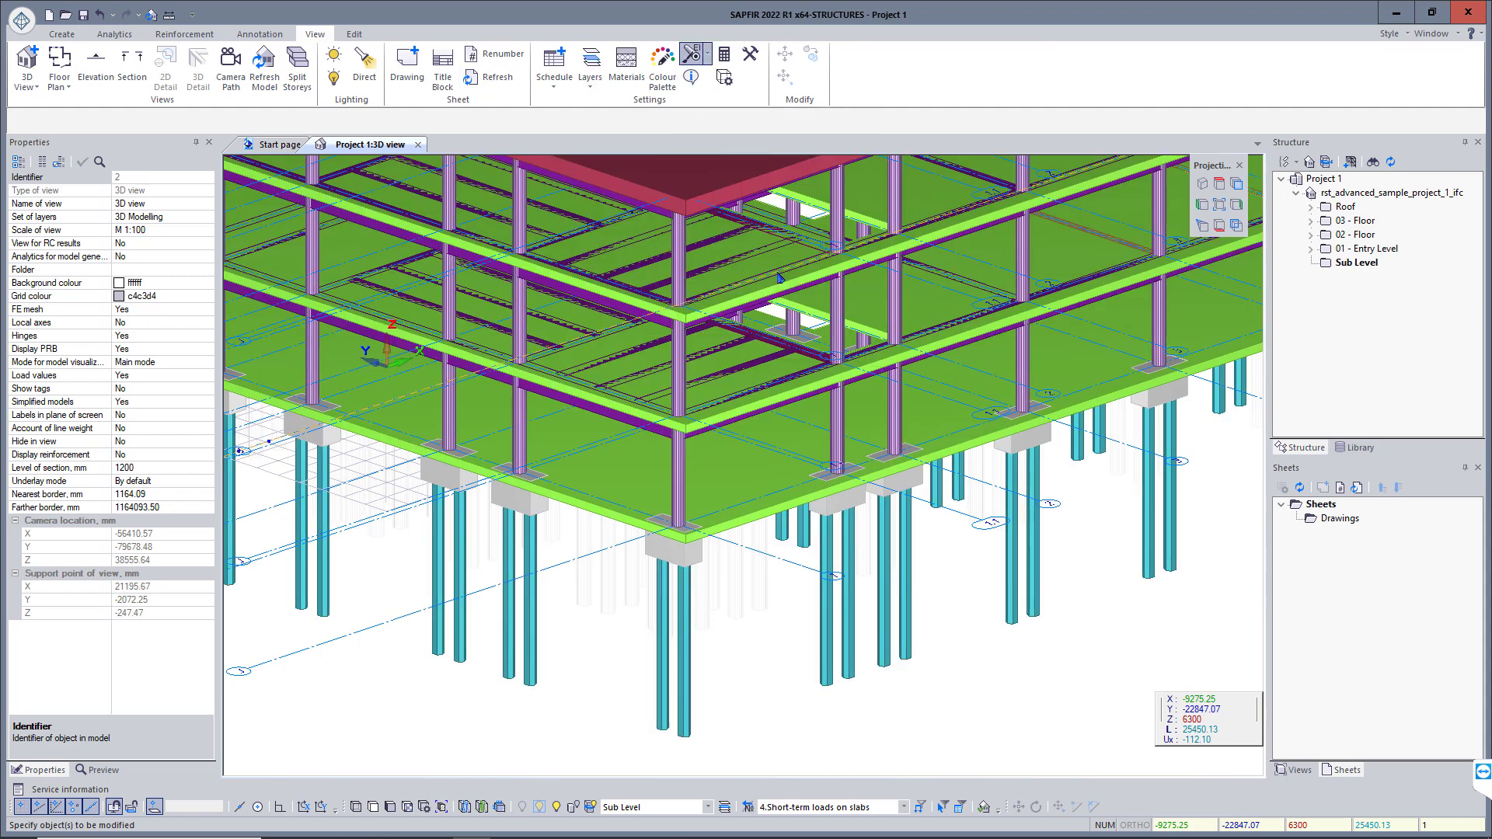
- Examine the properties of a pile and the pile cap at the front corner, plus an uncoloured pile behind them
click(685, 639)
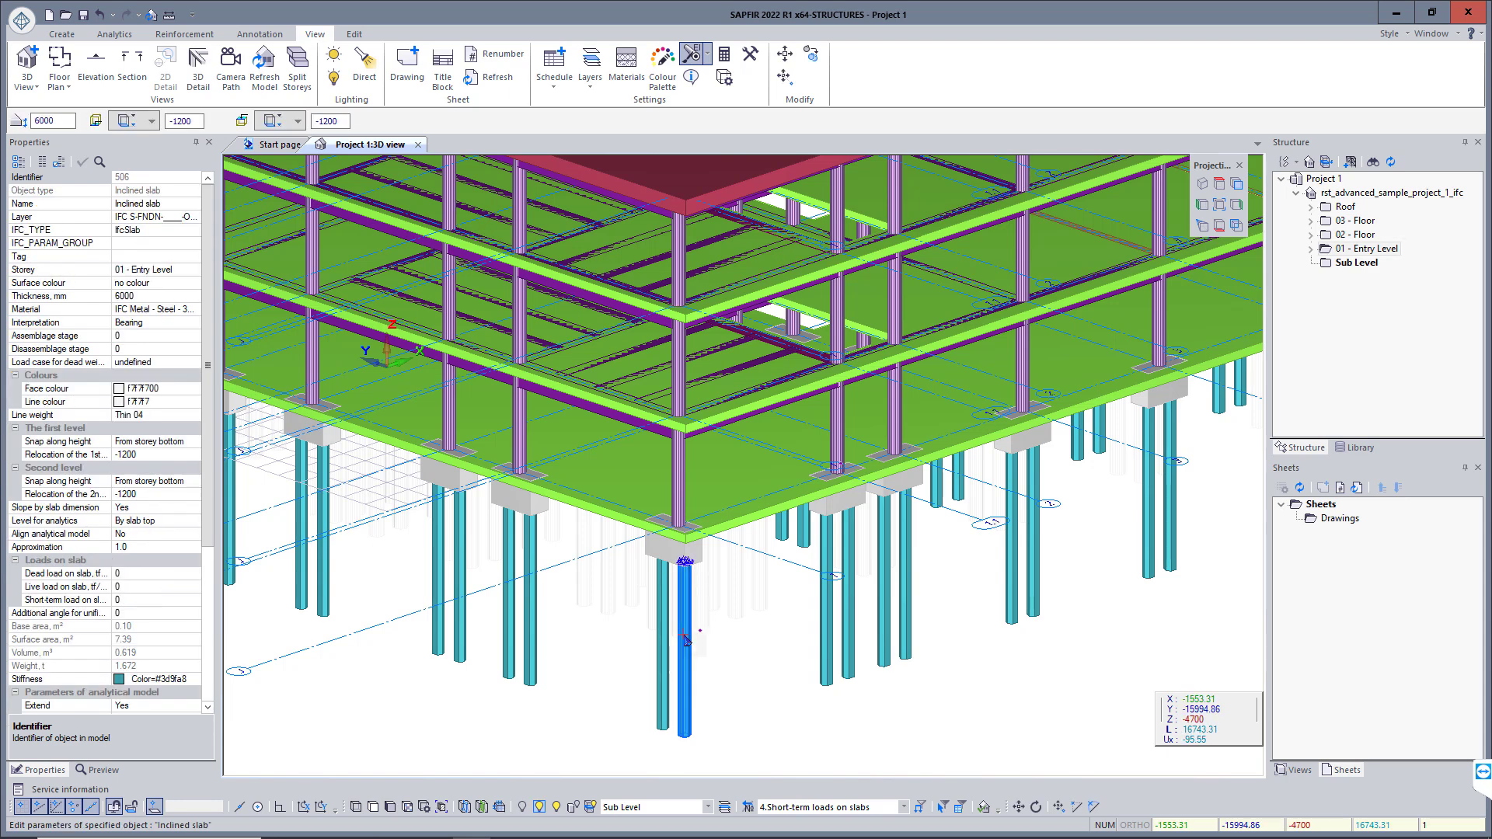
click(671, 561)
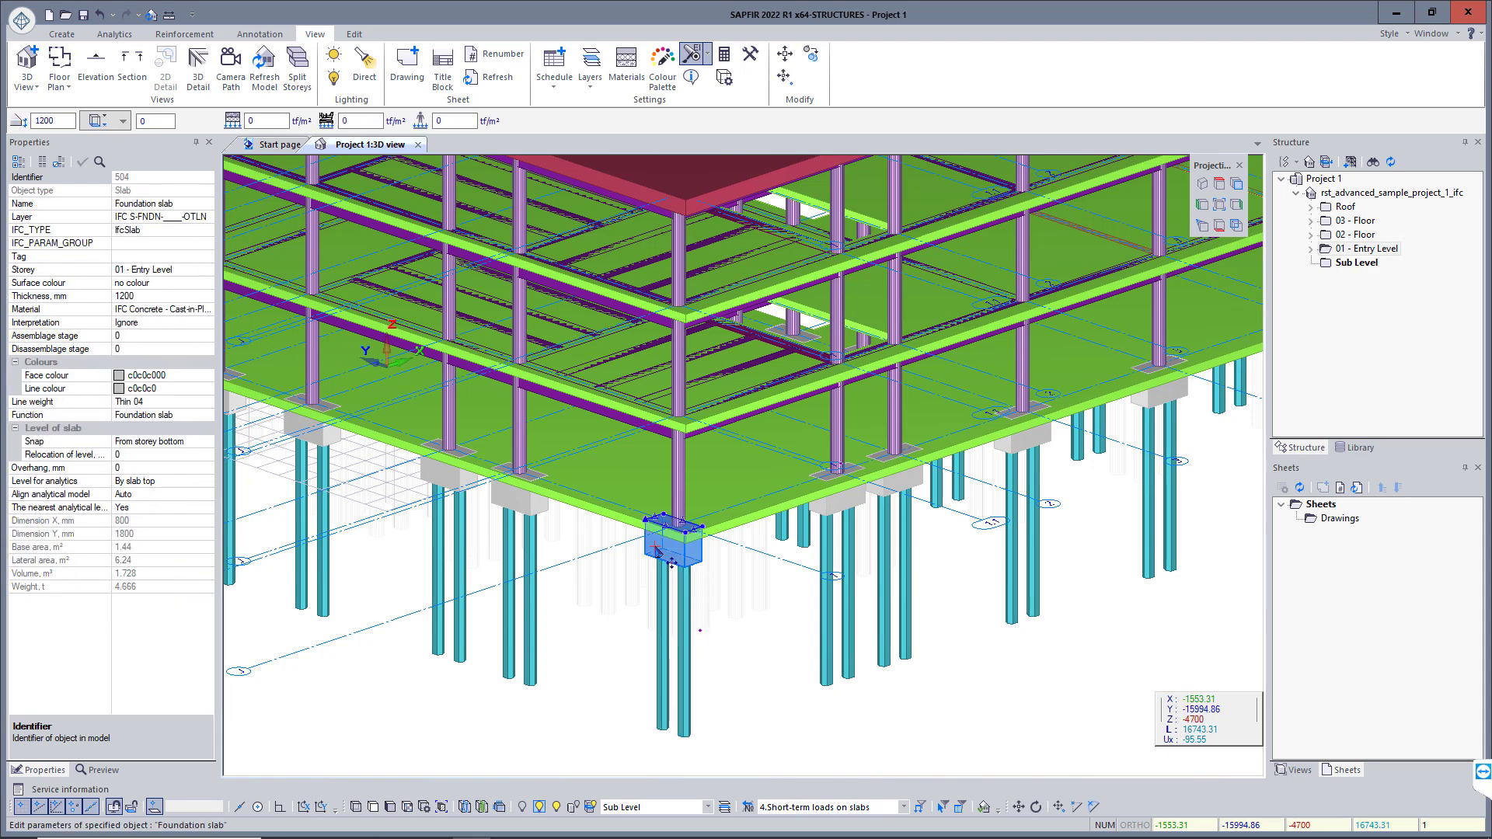
click(716, 613)
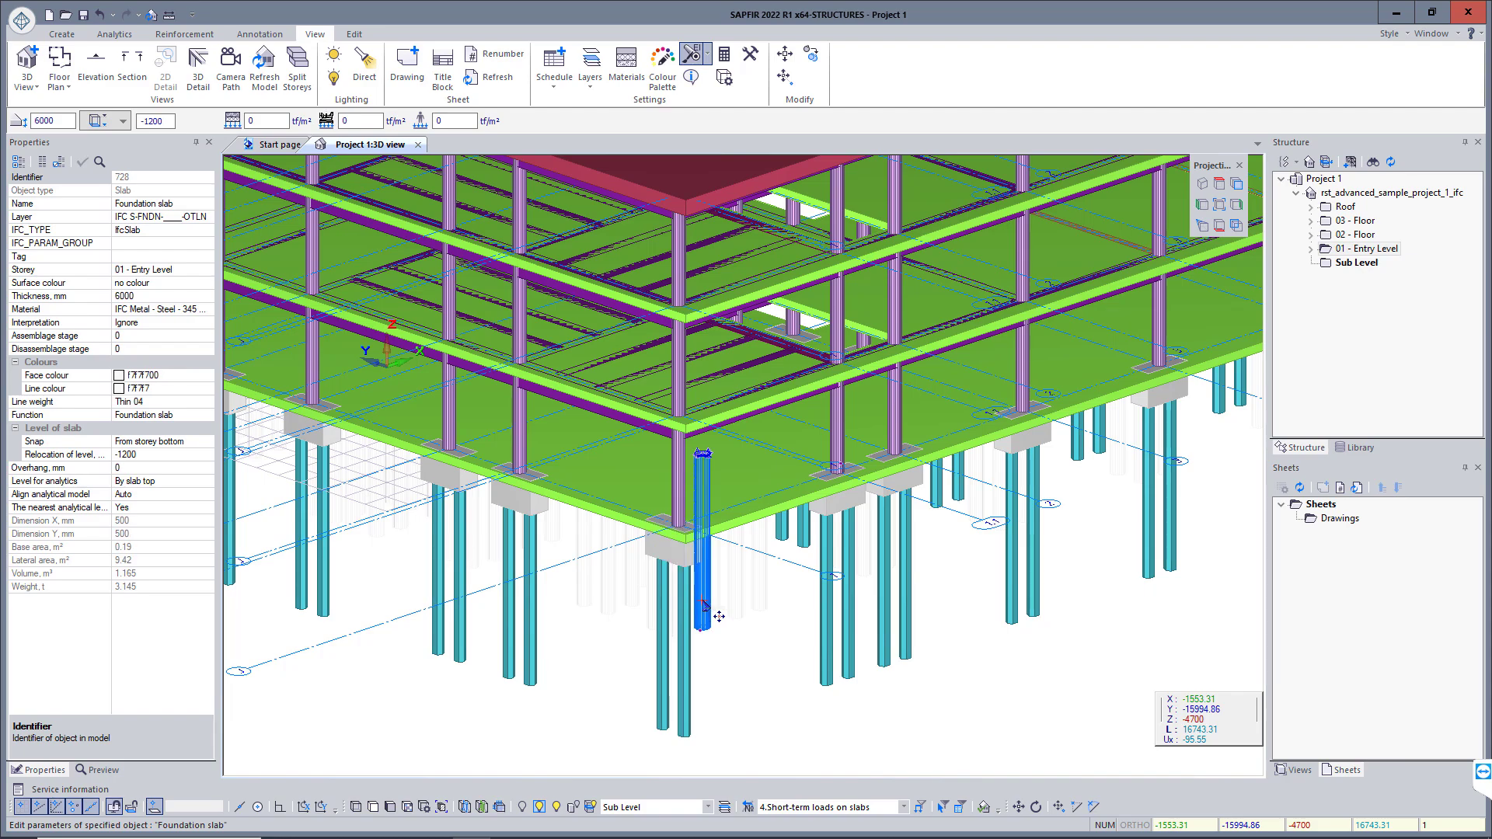
key(Escape)
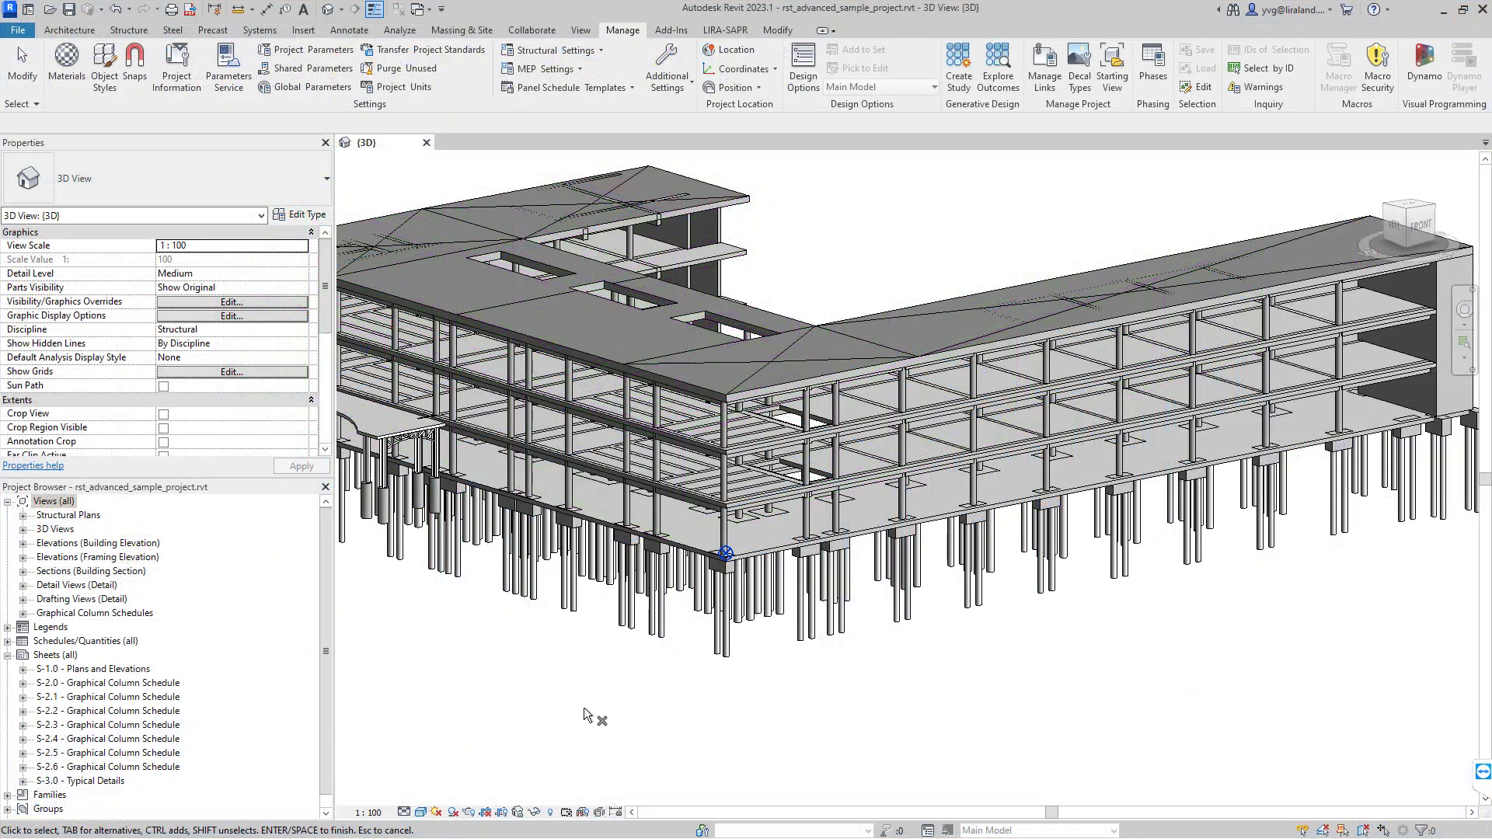
- In Revit, select the two-pile cap foundation at the building's front corner and examine its properties
scroll(774, 627, up, 5)
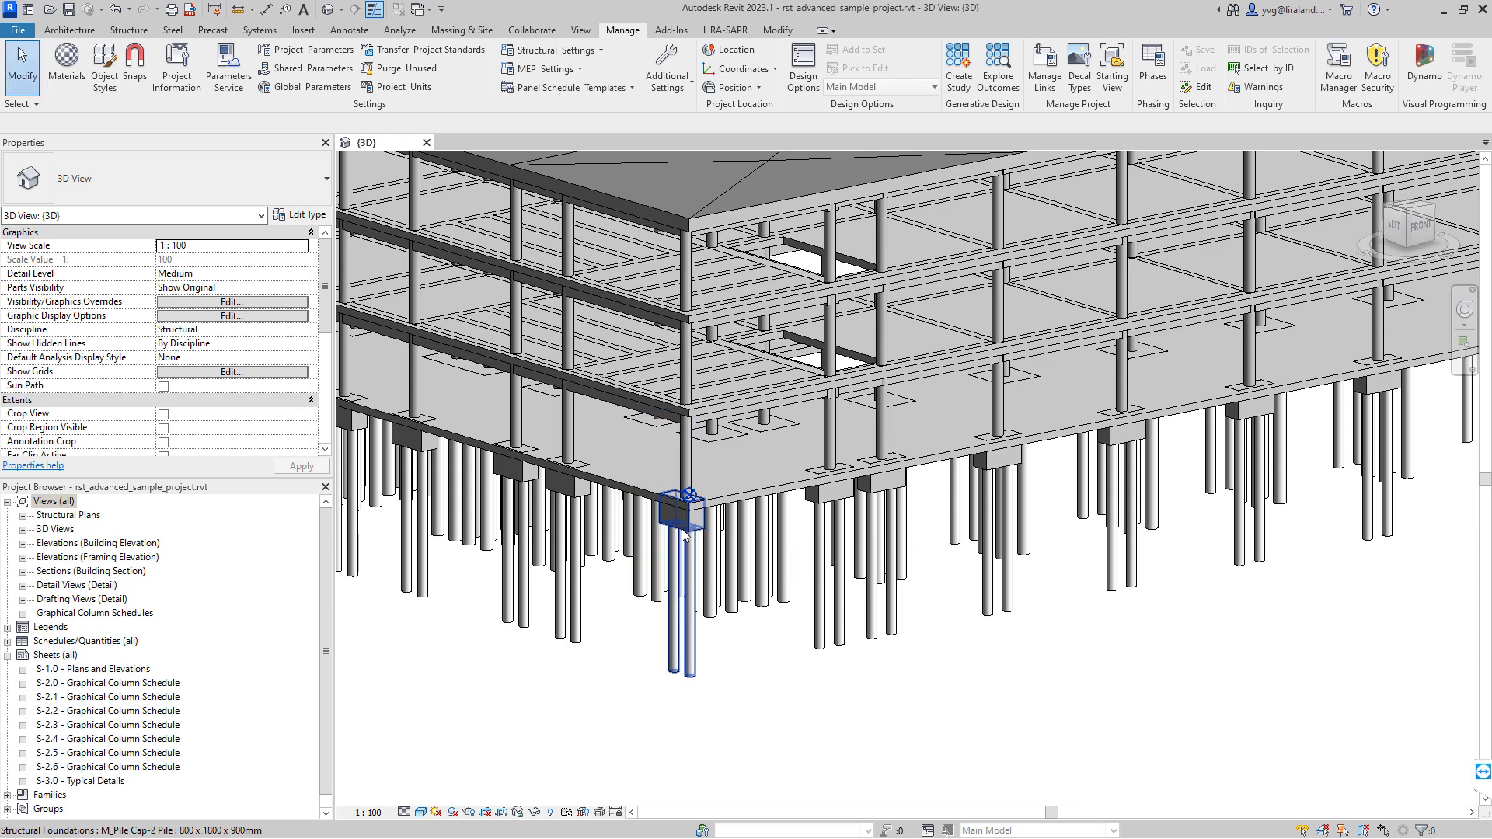
click(683, 535)
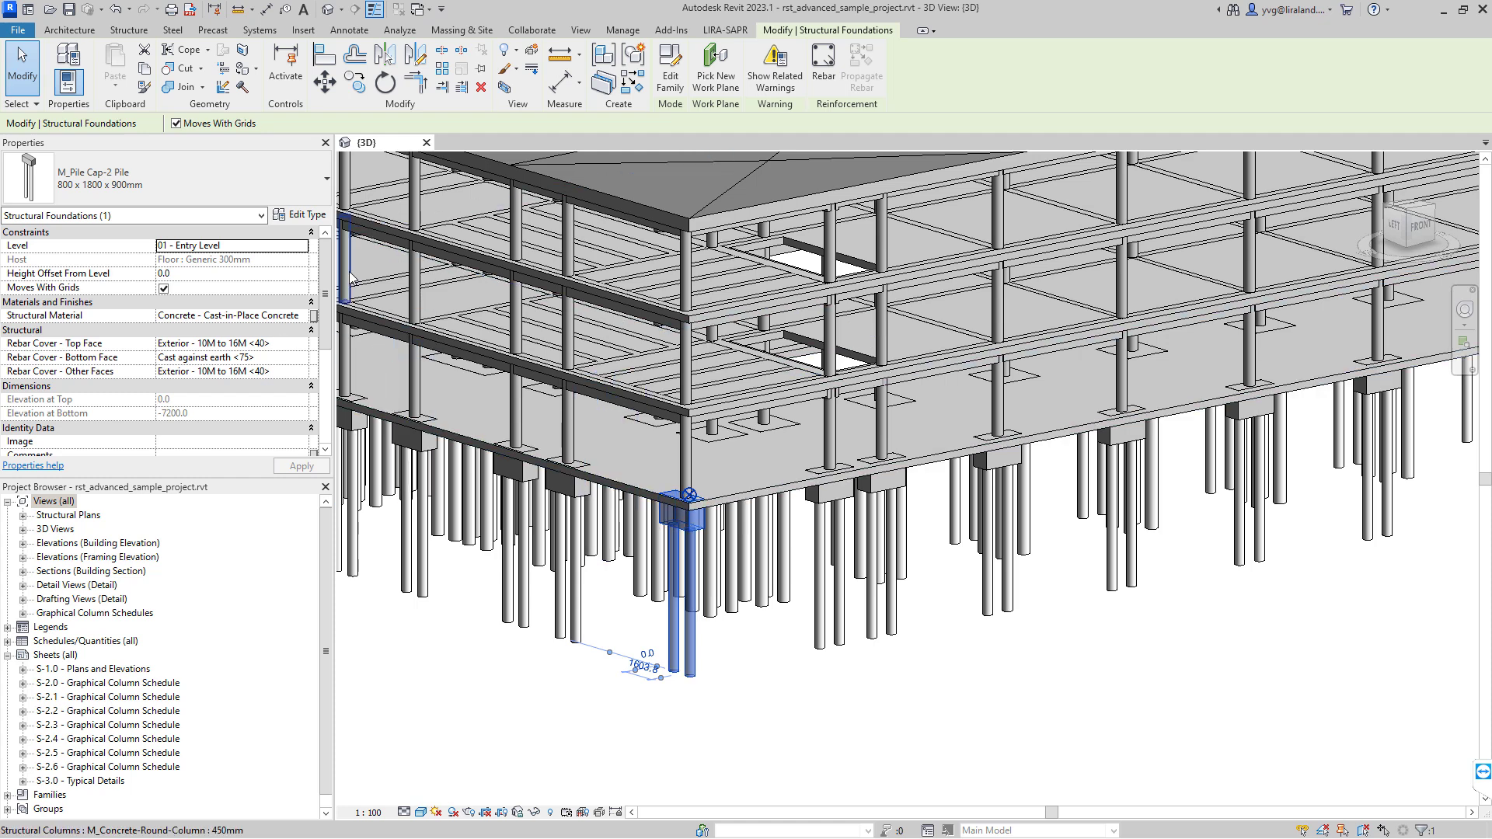
scroll(325, 334, down, 2)
drag(325, 334, 323, 378)
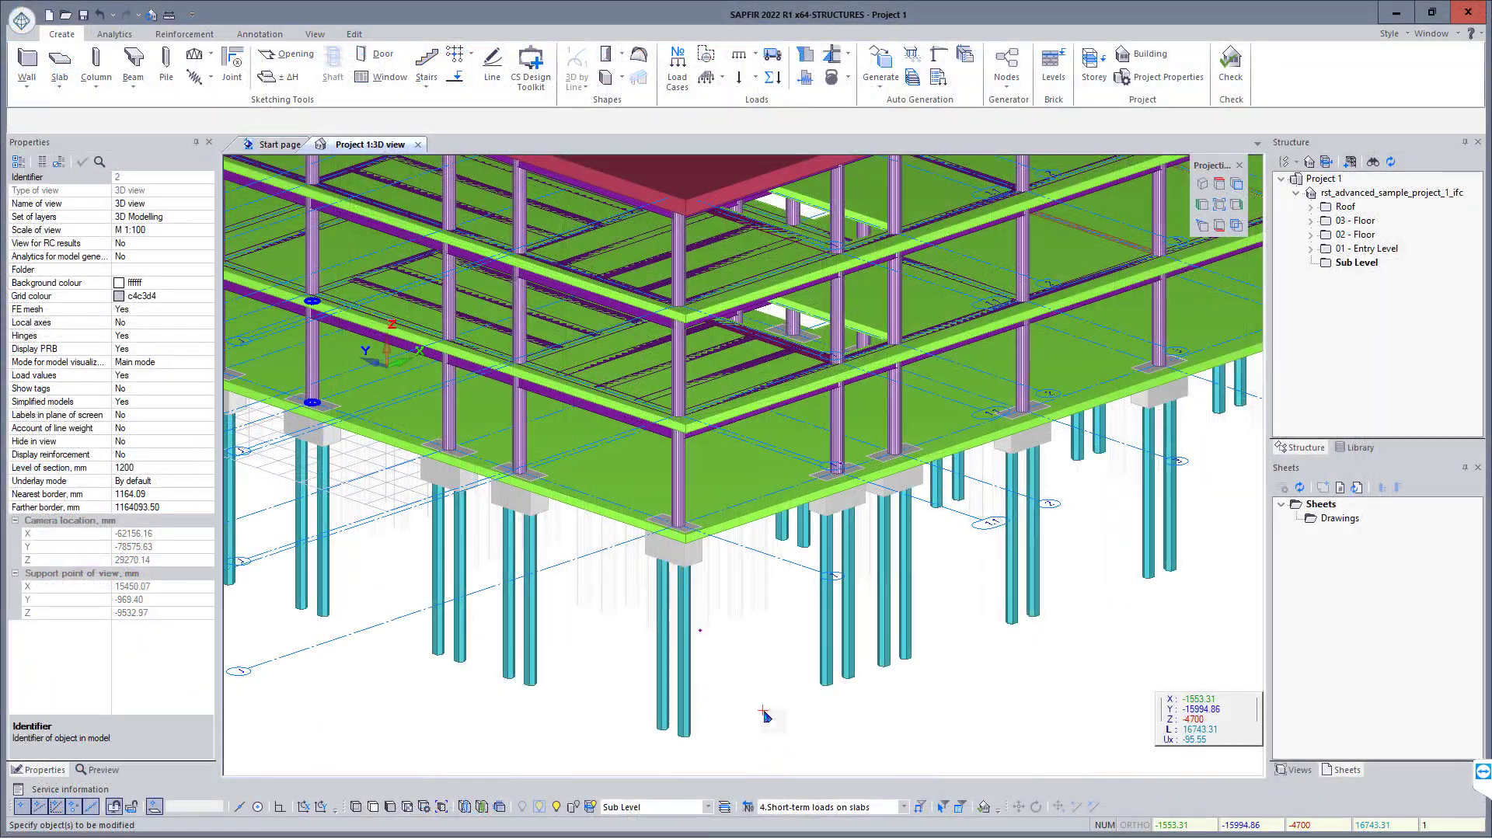
- In SAPFIR, window-select the foundation piles in the back view and convert them to Pile objects
scroll(764, 715, down, 5)
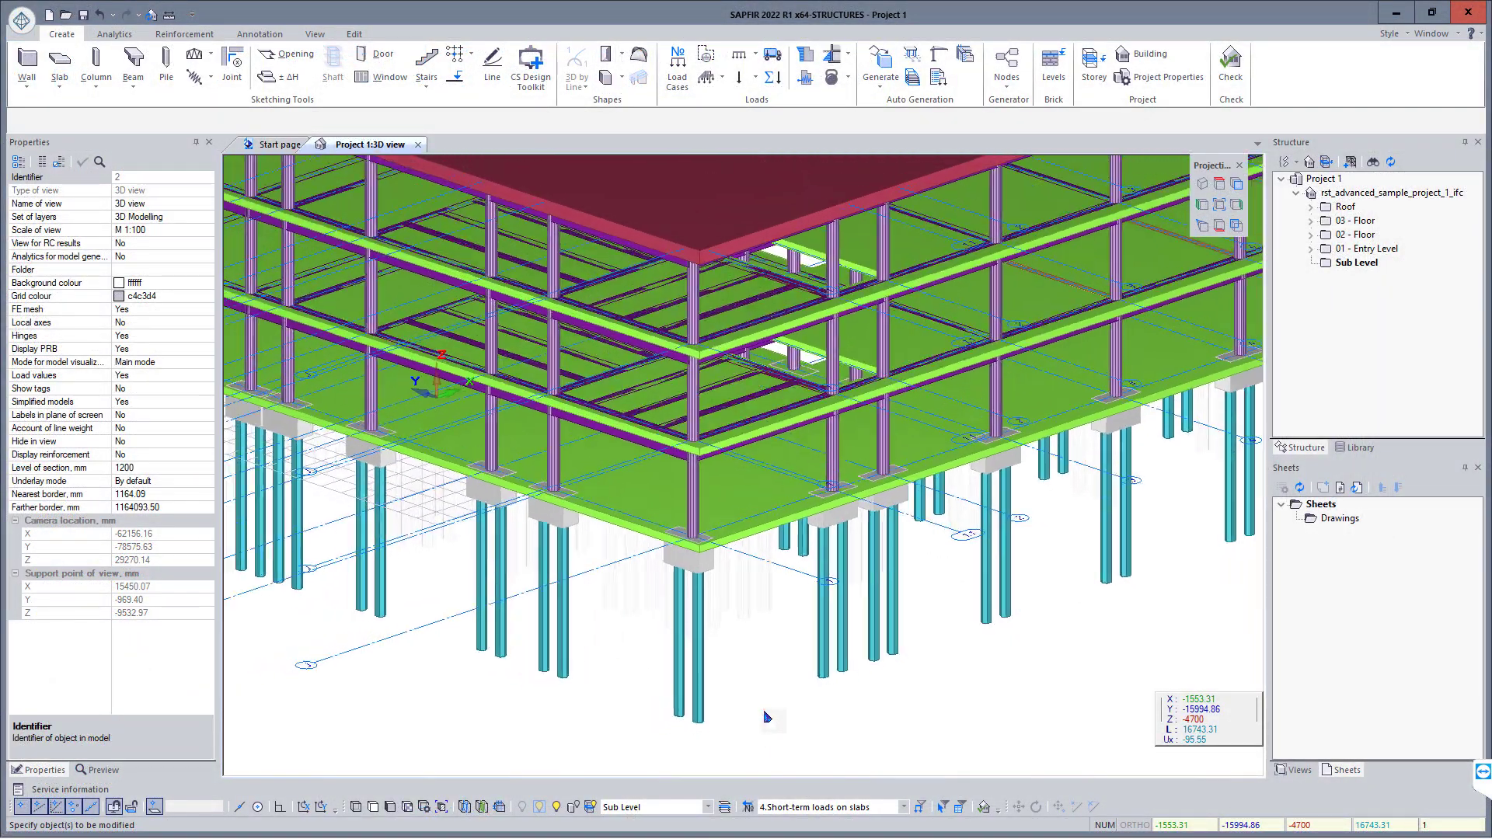
click(1236, 225)
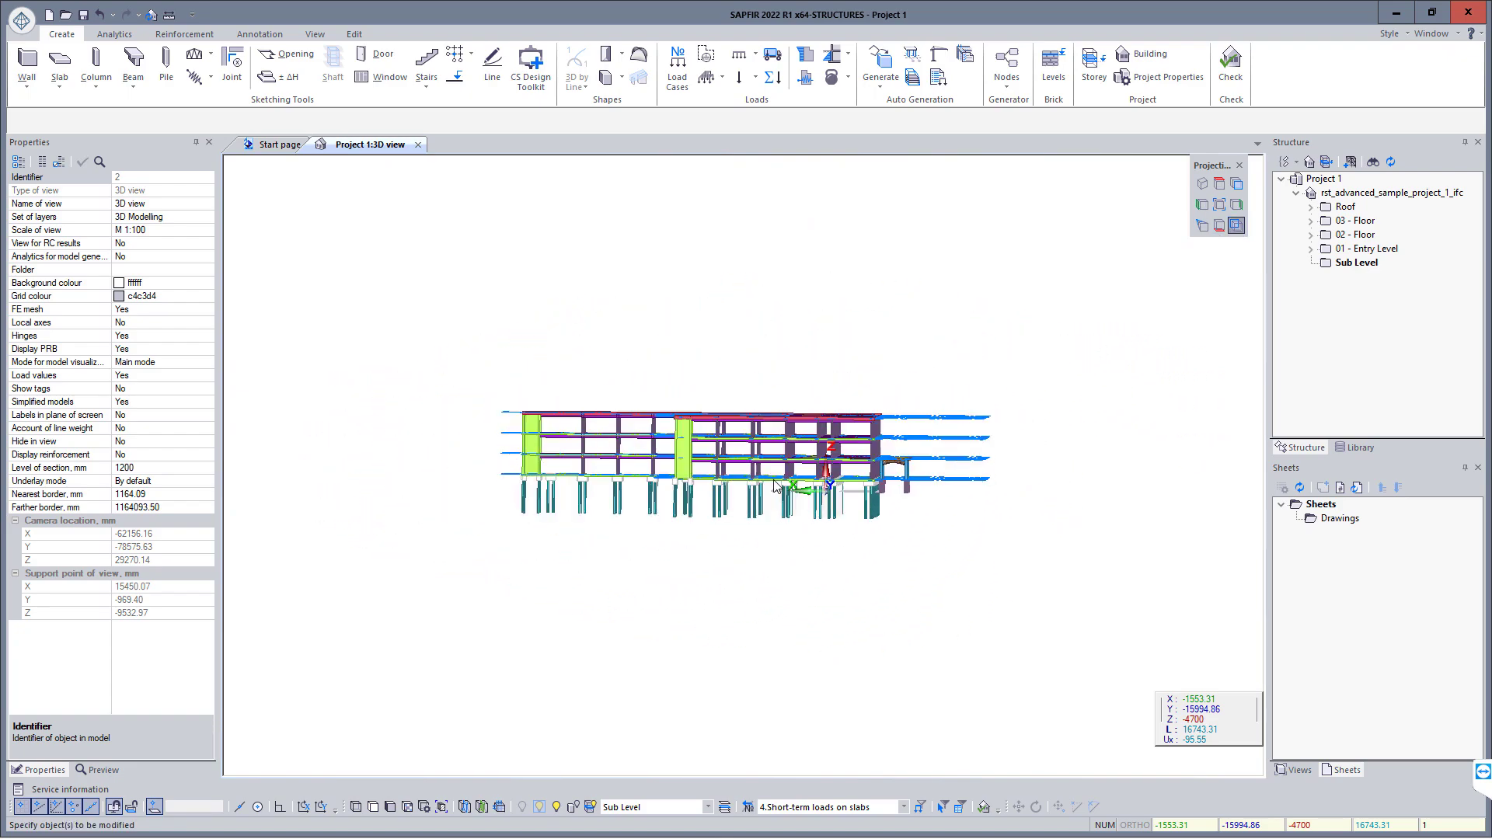
scroll(723, 444, up, 4)
drag(995, 598, 386, 533)
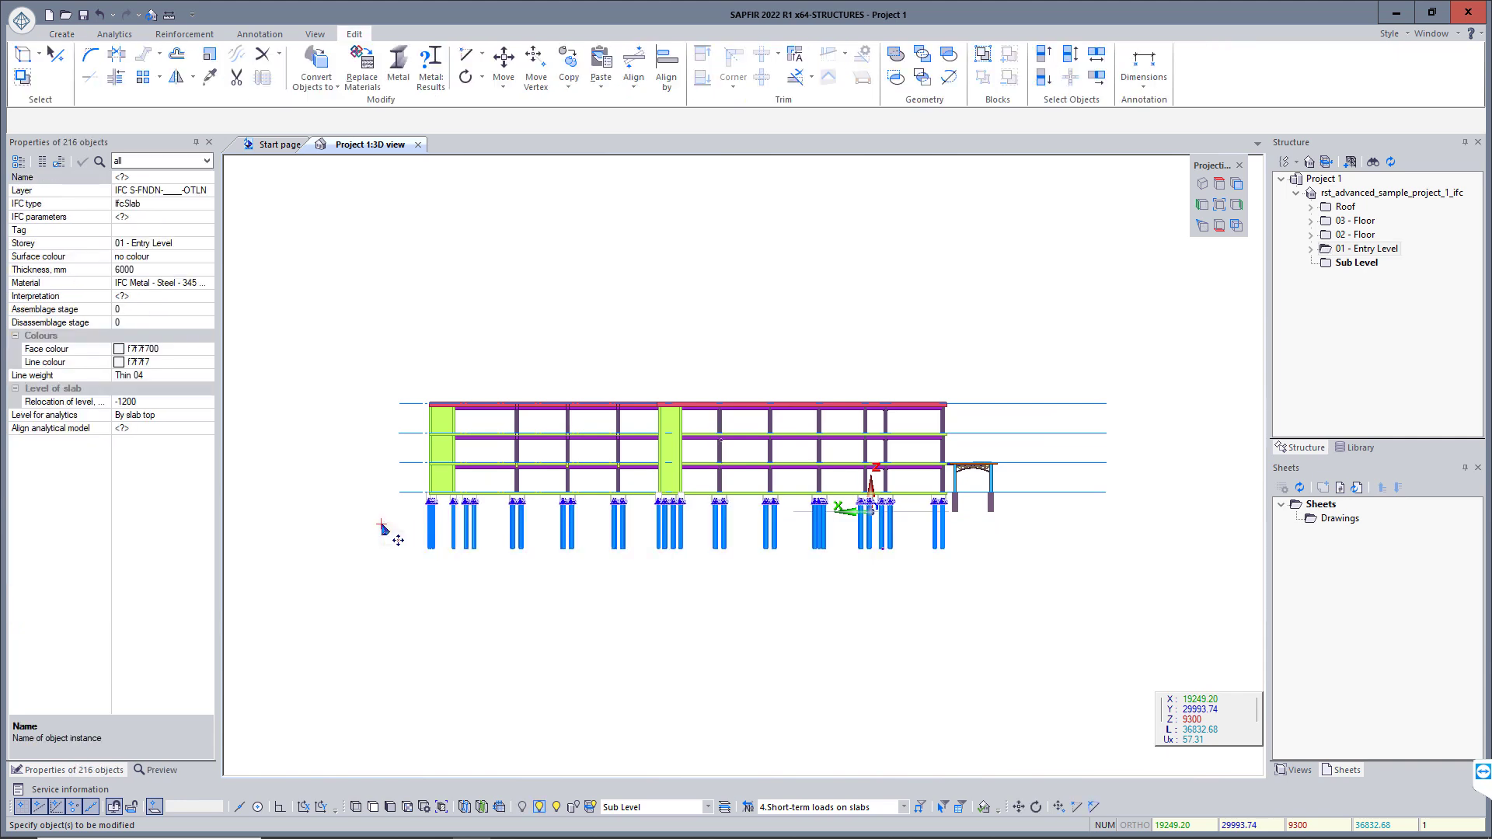
click(324, 92)
click(334, 316)
key(Escape)
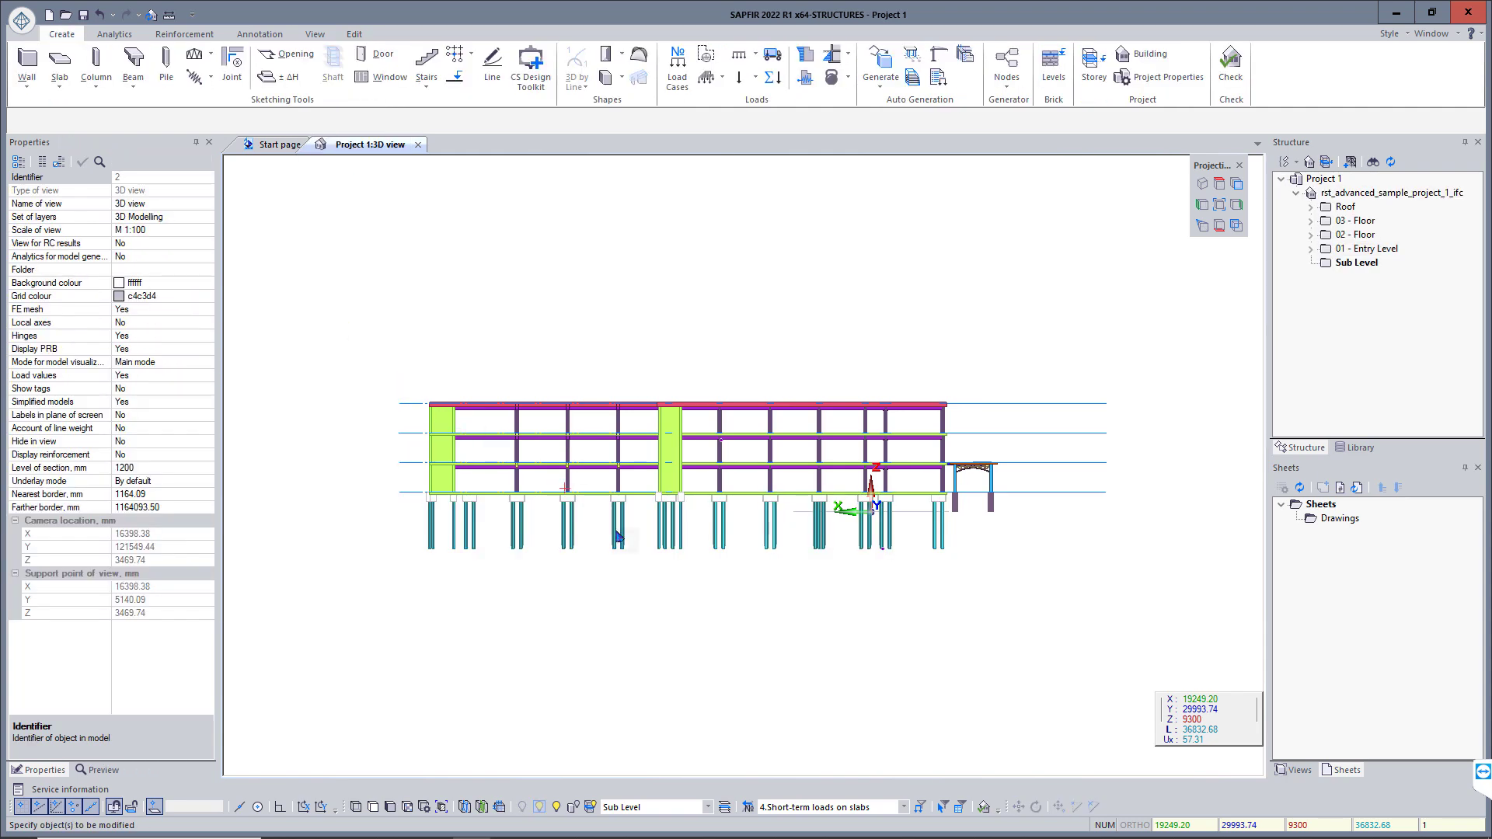
- Hide all Pile objects of the 01 - Entry Level storey through the project structure
mouse_move(734, 563)
middle_down()
mouse_move(711, 566)
mouse_move(720, 575)
middle_up()
scroll(711, 566, up, 6)
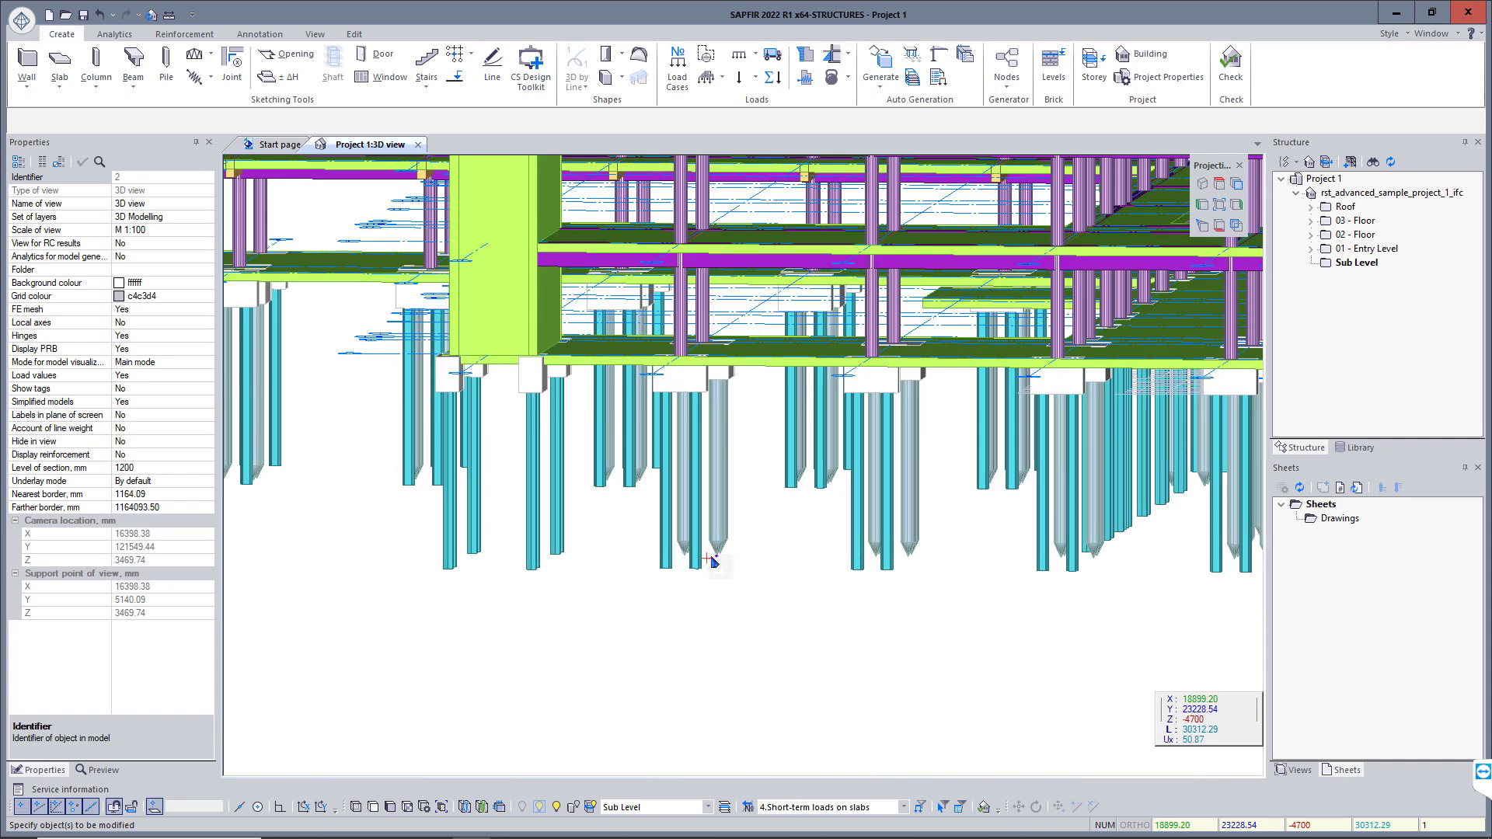
click(1313, 251)
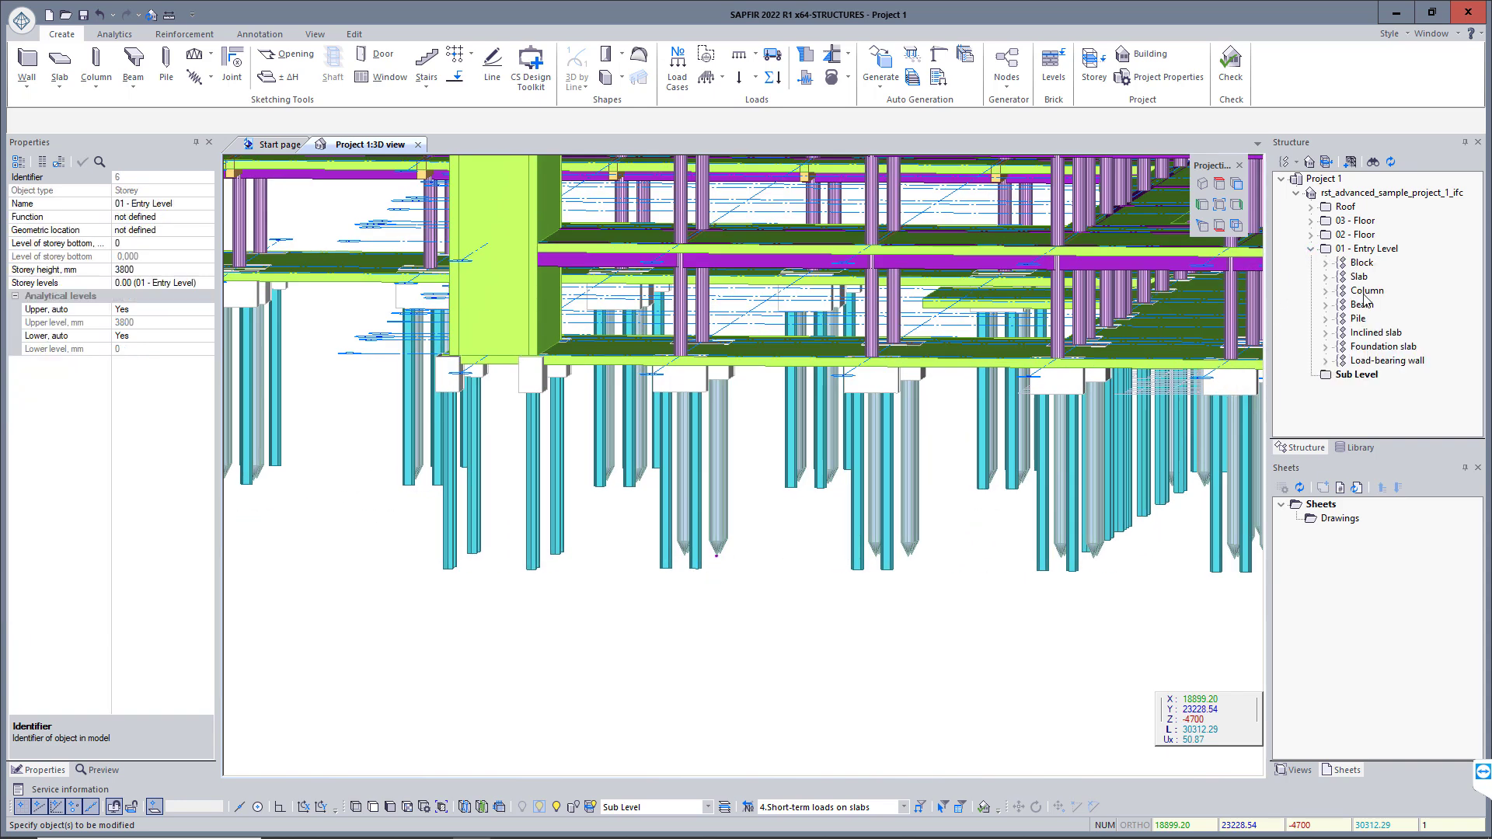
right_click(1354, 317)
click(1383, 453)
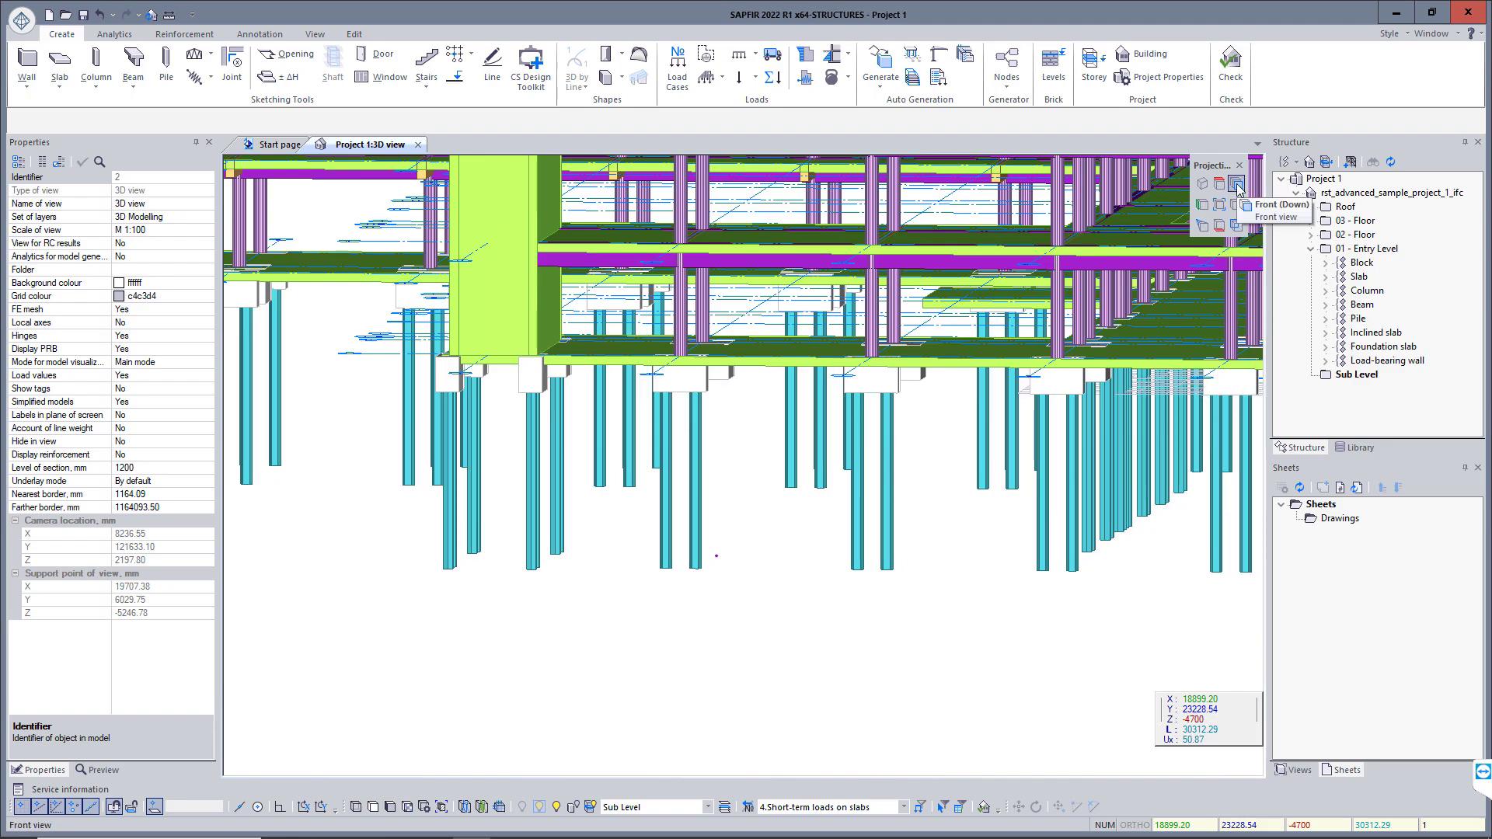
- Window-select the remaining uncoverted foundation piles in the front view and convert them to Prisms
click(1236, 225)
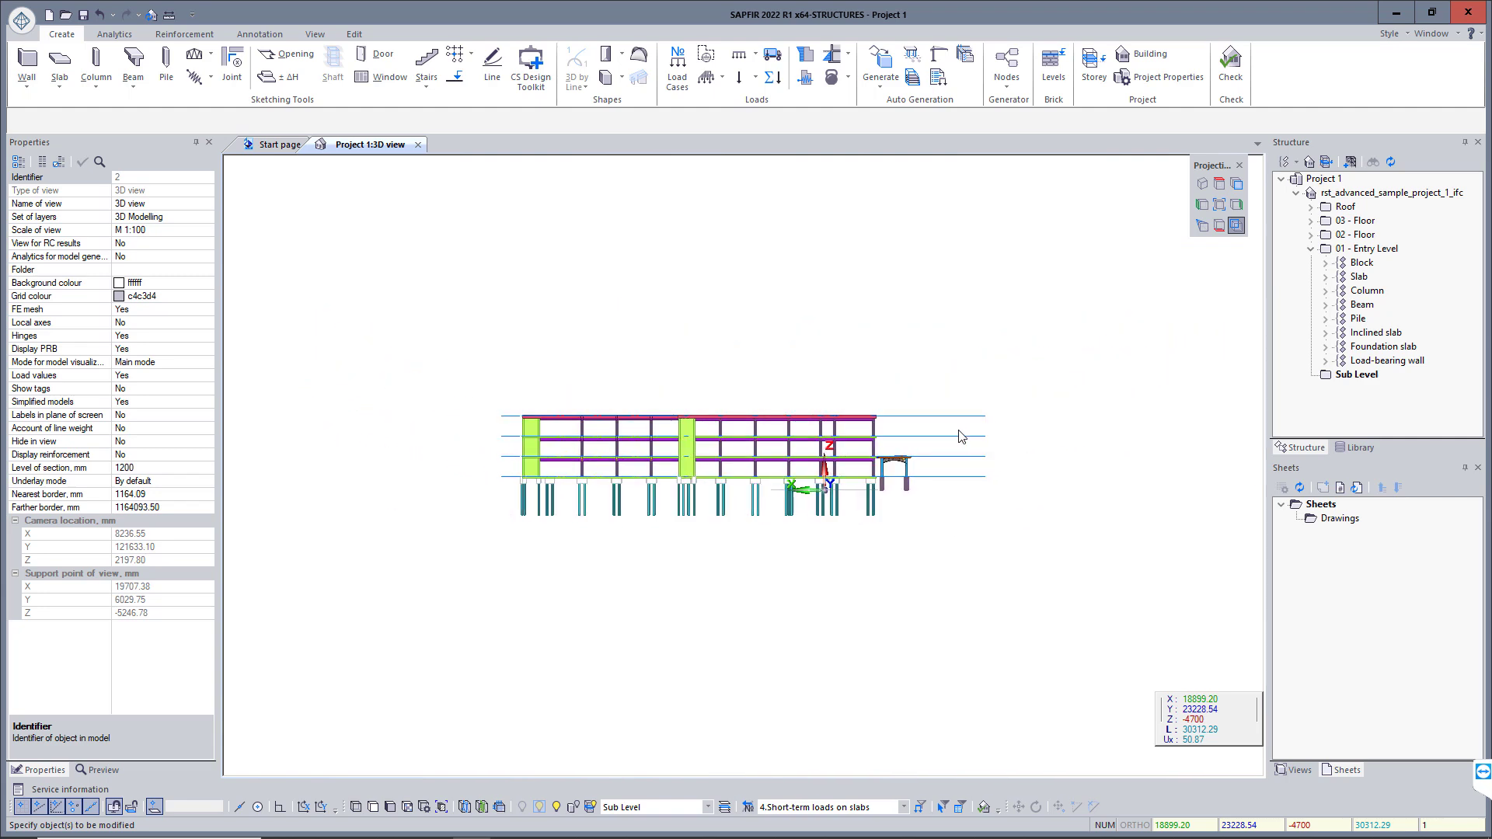
drag(918, 559, 442, 506)
click(308, 87)
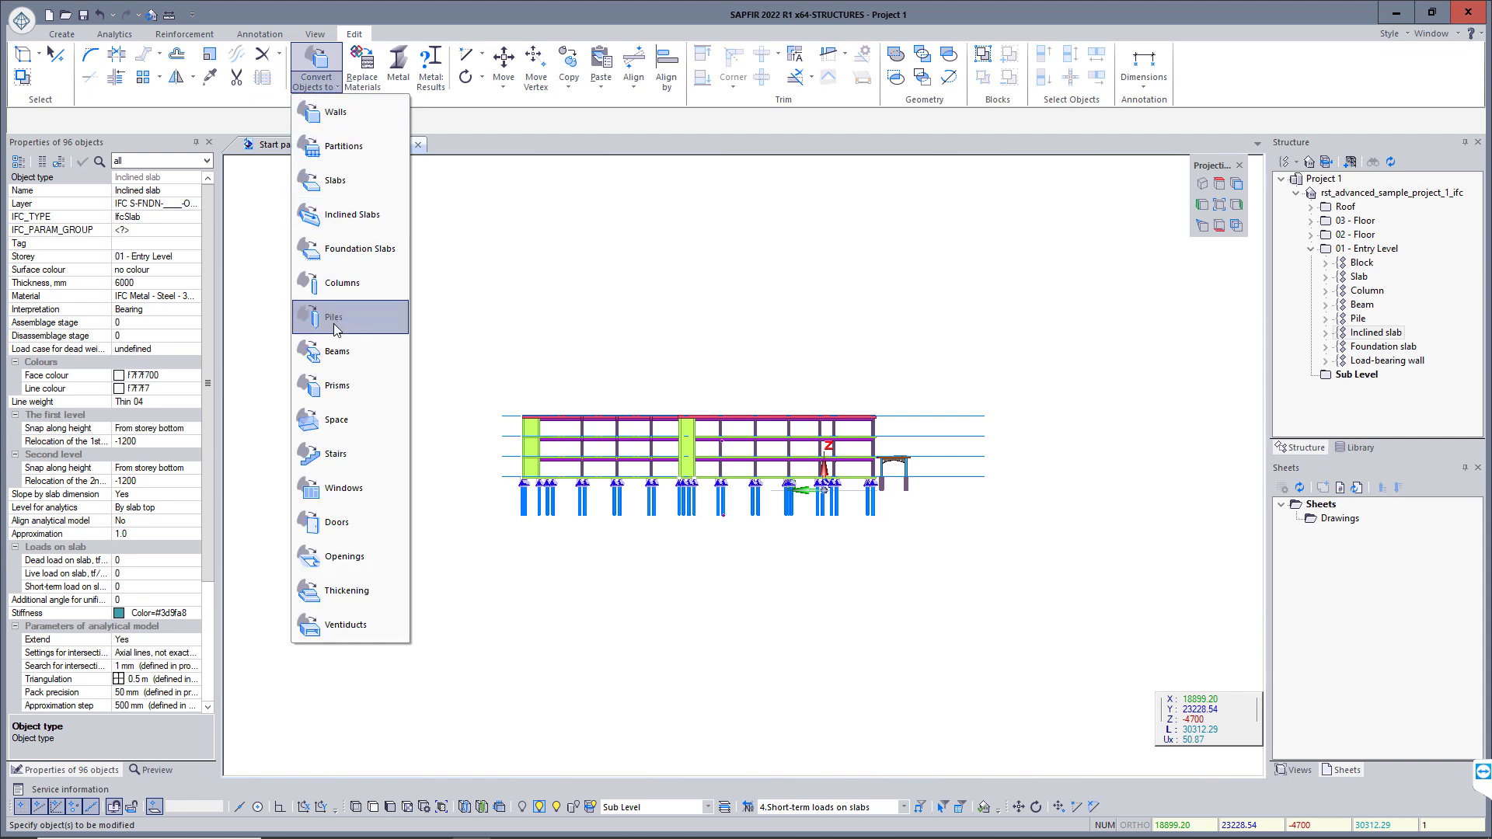
click(330, 386)
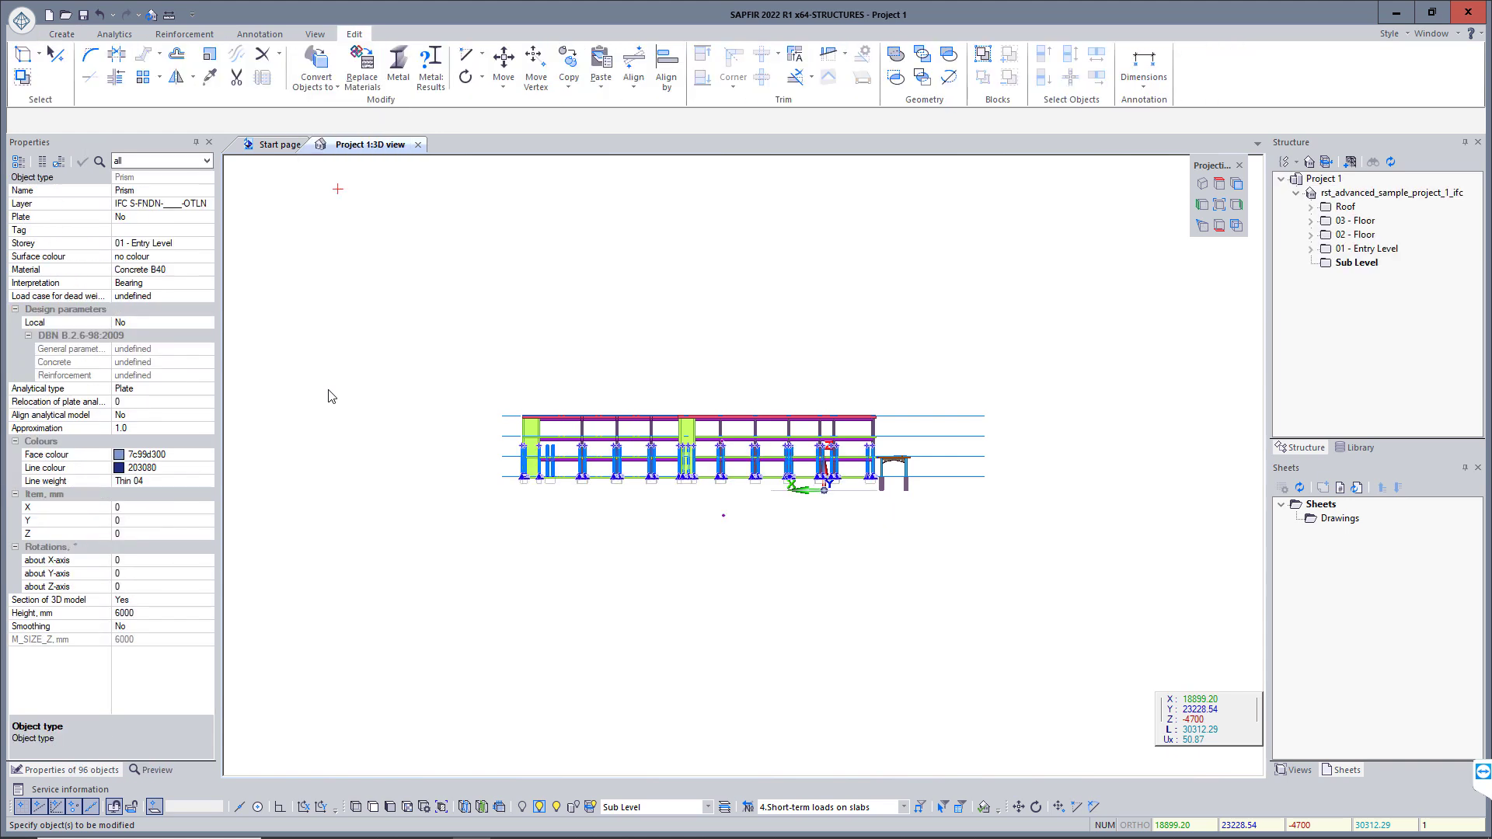
- Convert the selected prisms to Pile objects and clear the selection
click(316, 89)
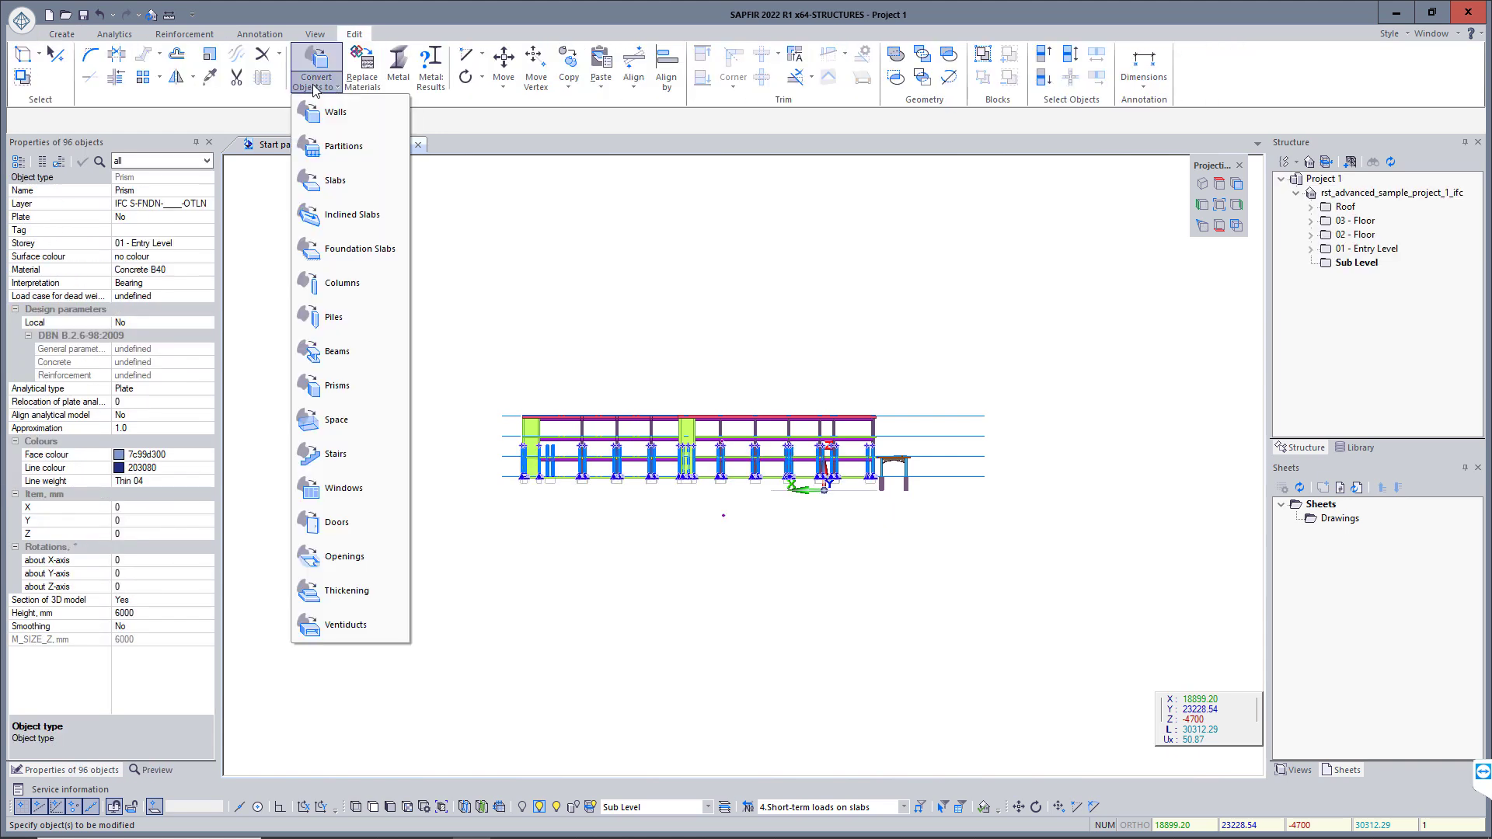
click(335, 321)
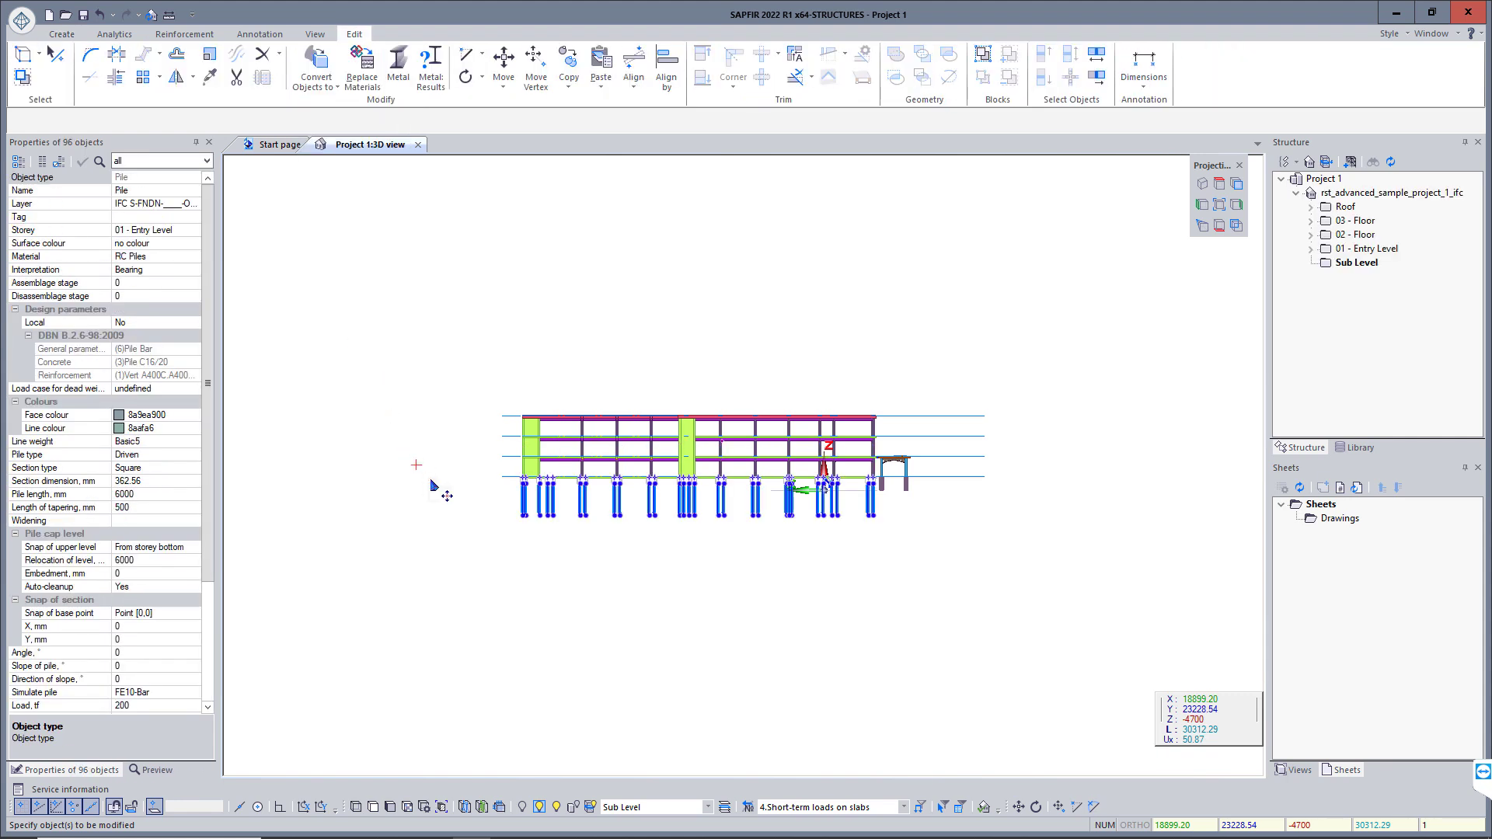
scroll(657, 543, up, 4)
key(Escape)
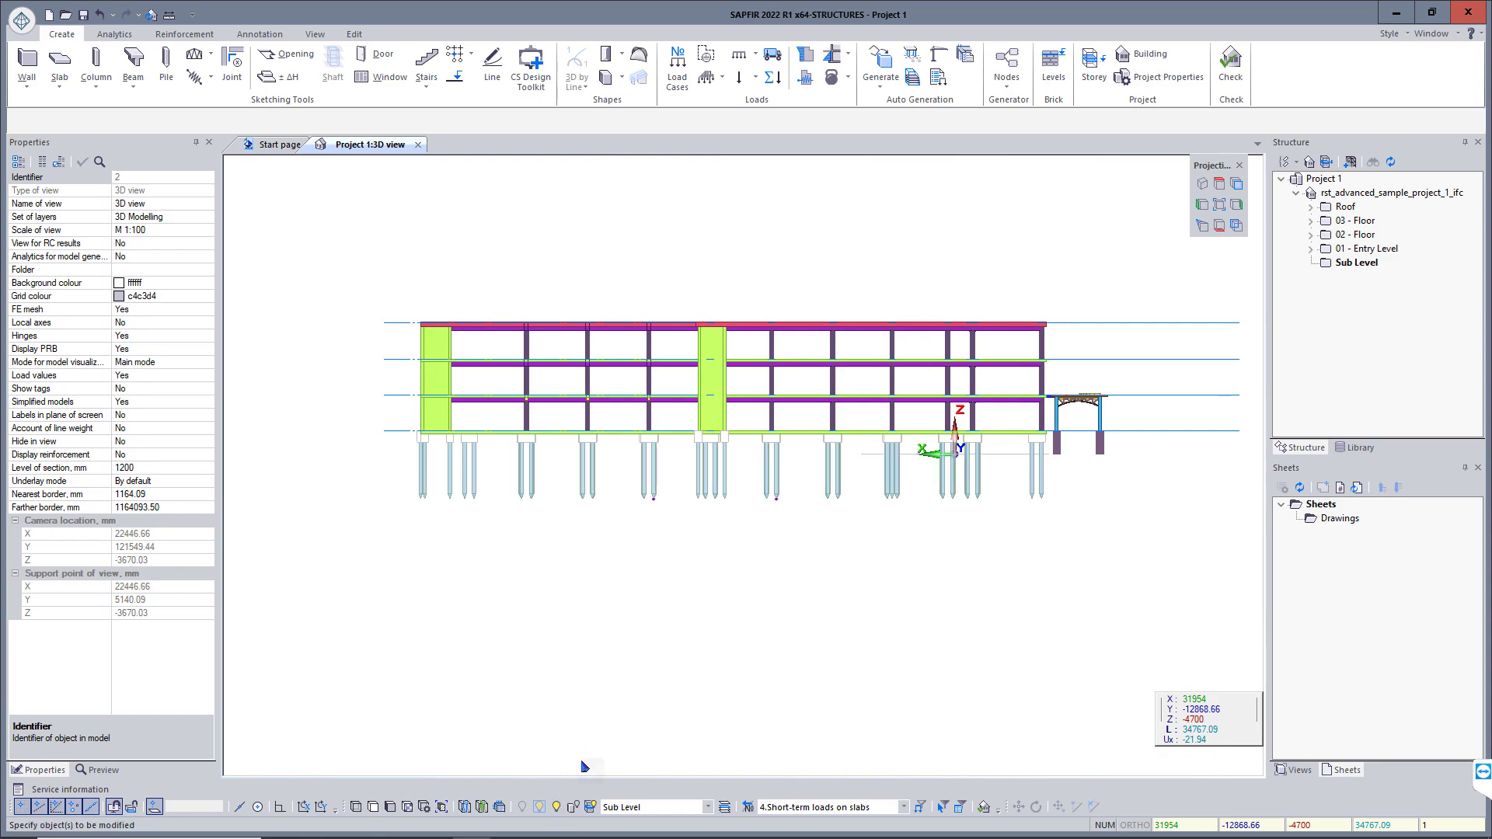
- Select all Pile objects of the 01 - Entry Level storey through the project structure
middle_drag(847, 559, 809, 549)
scroll(809, 553, up, 4)
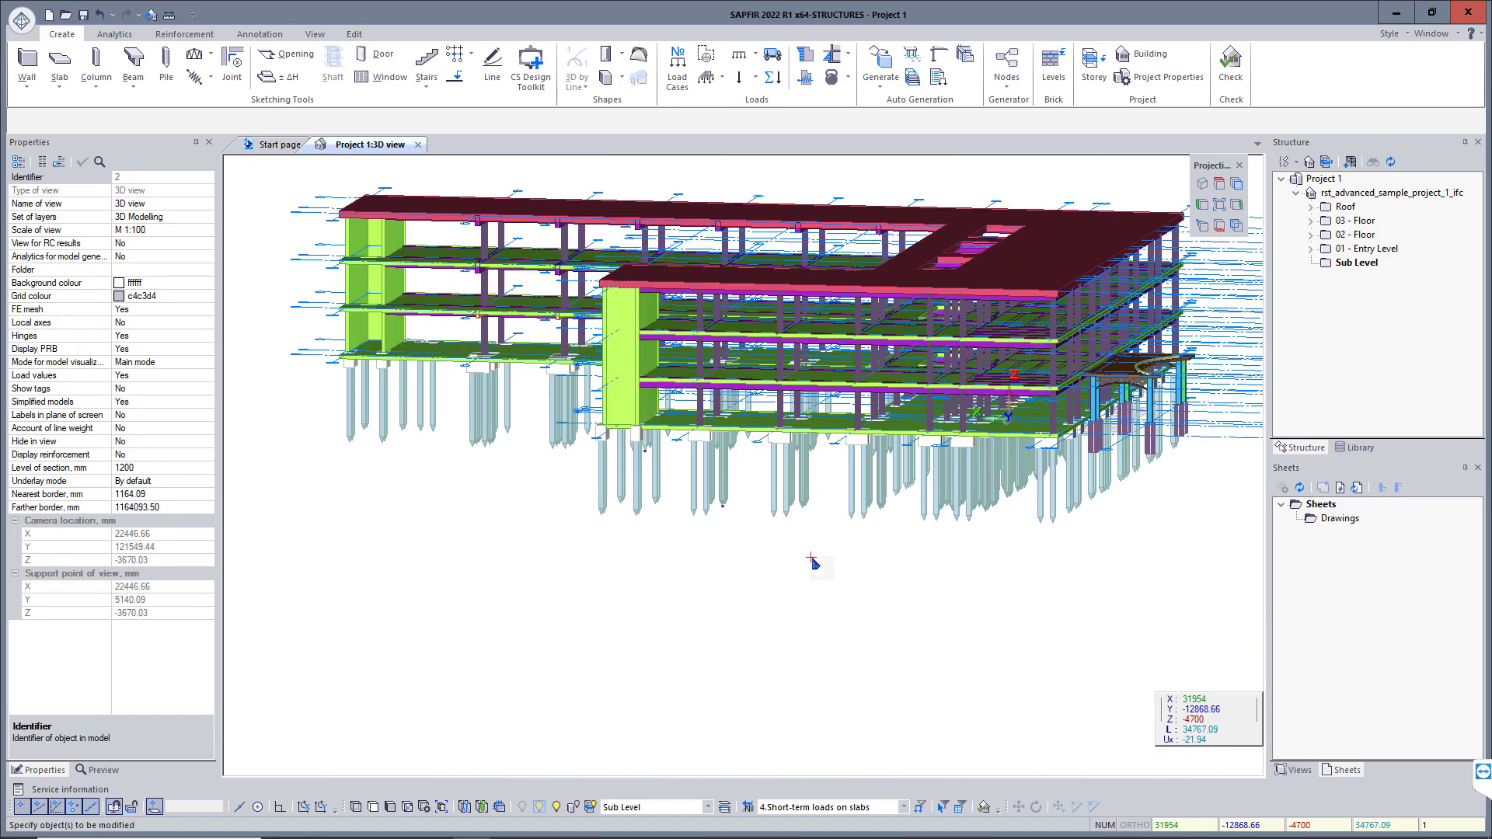
scroll(814, 519, up, 2)
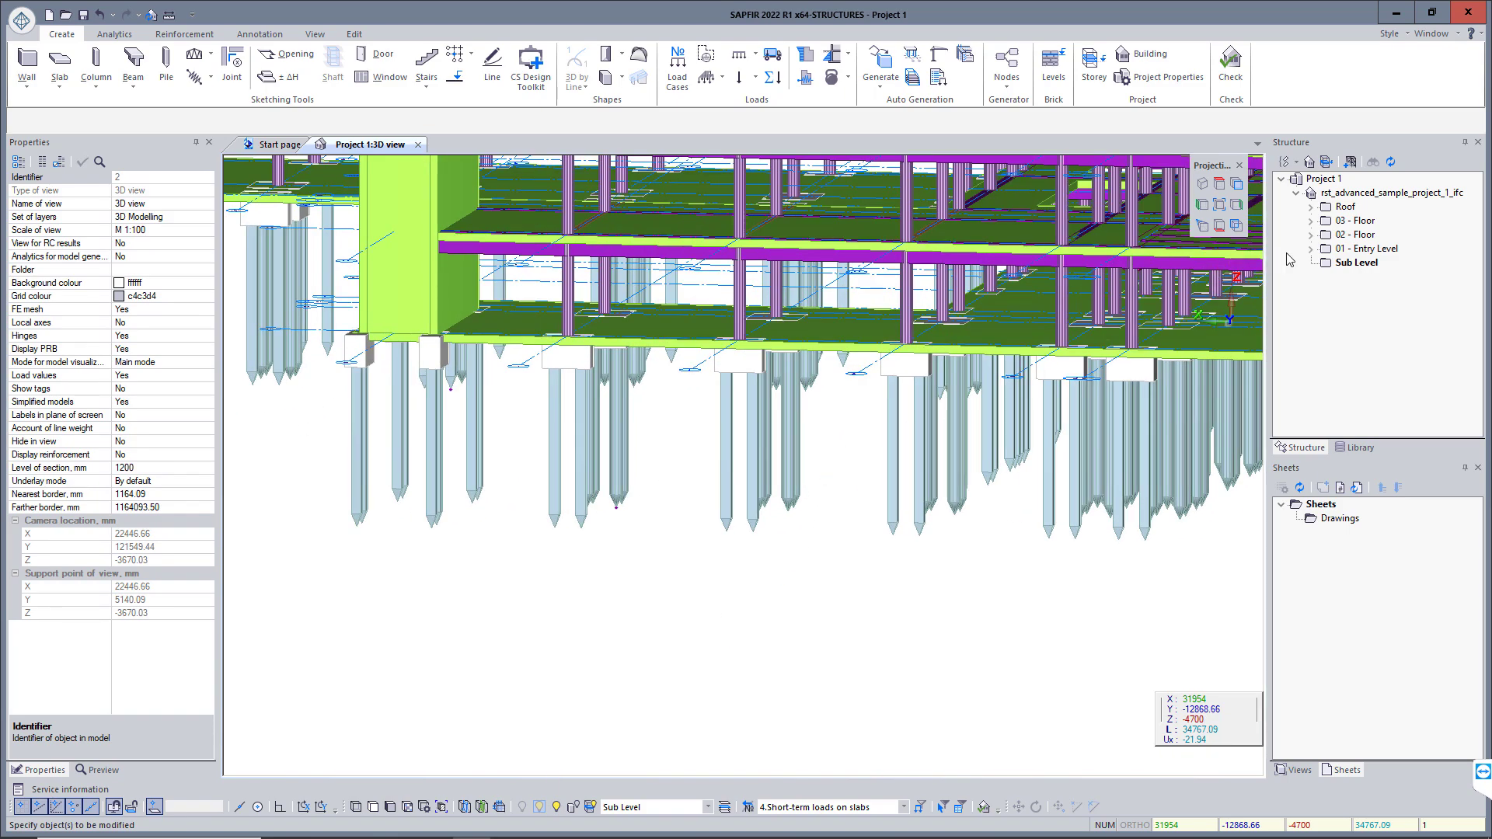
click(1312, 249)
right_click(1356, 318)
click(1367, 332)
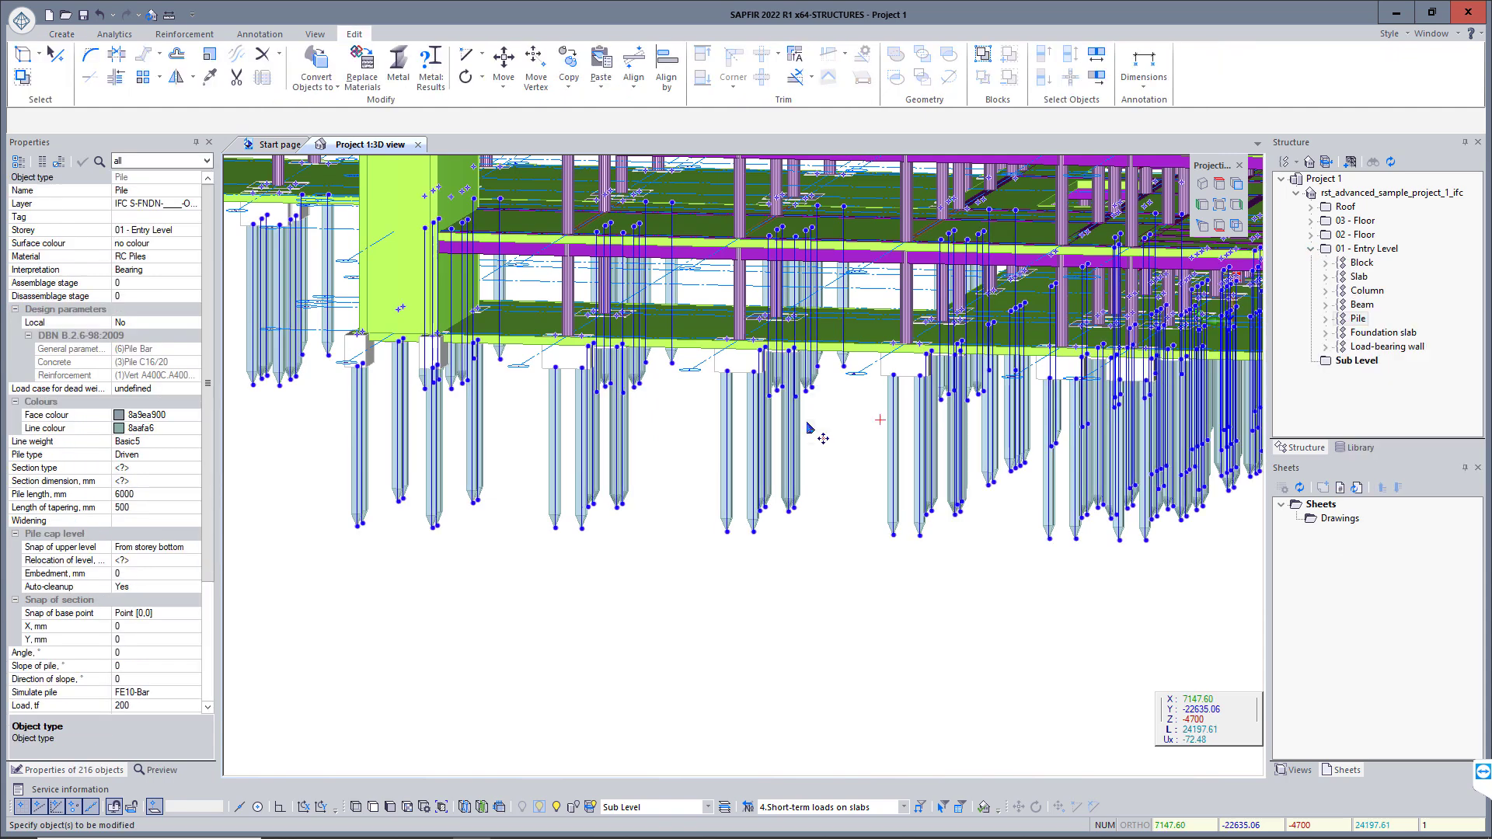
- Set the selected piles' section type to Circular and their section dimension to 400 mm
click(74, 469)
click(196, 469)
click(176, 482)
click(81, 161)
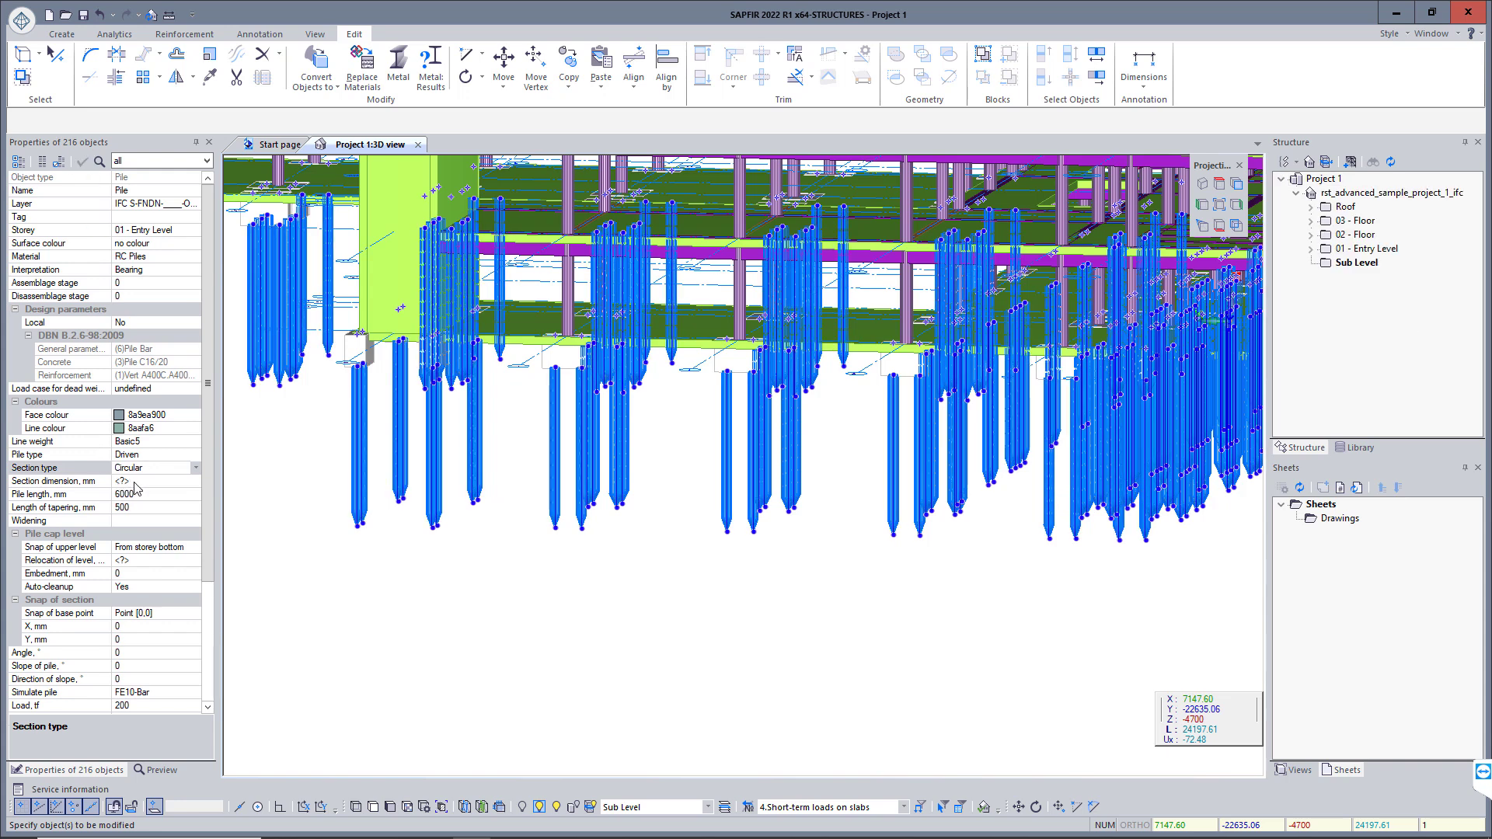
click(98, 477)
text(400)
key(Return)
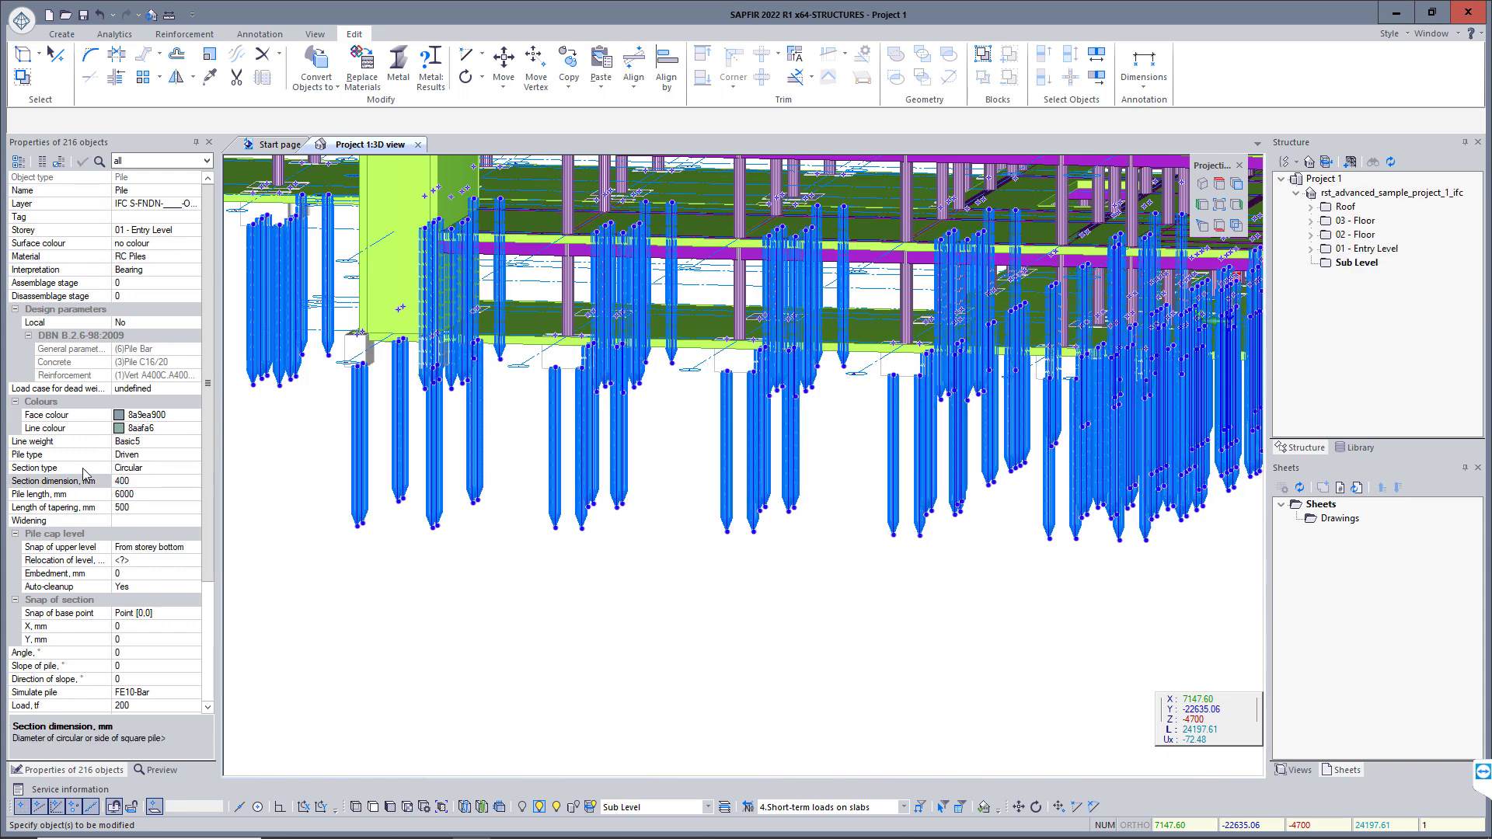
click(518, 591)
- Examine the piles around the building and compare them with their representation in the structural-analytical model
scroll(516, 597, down, 3)
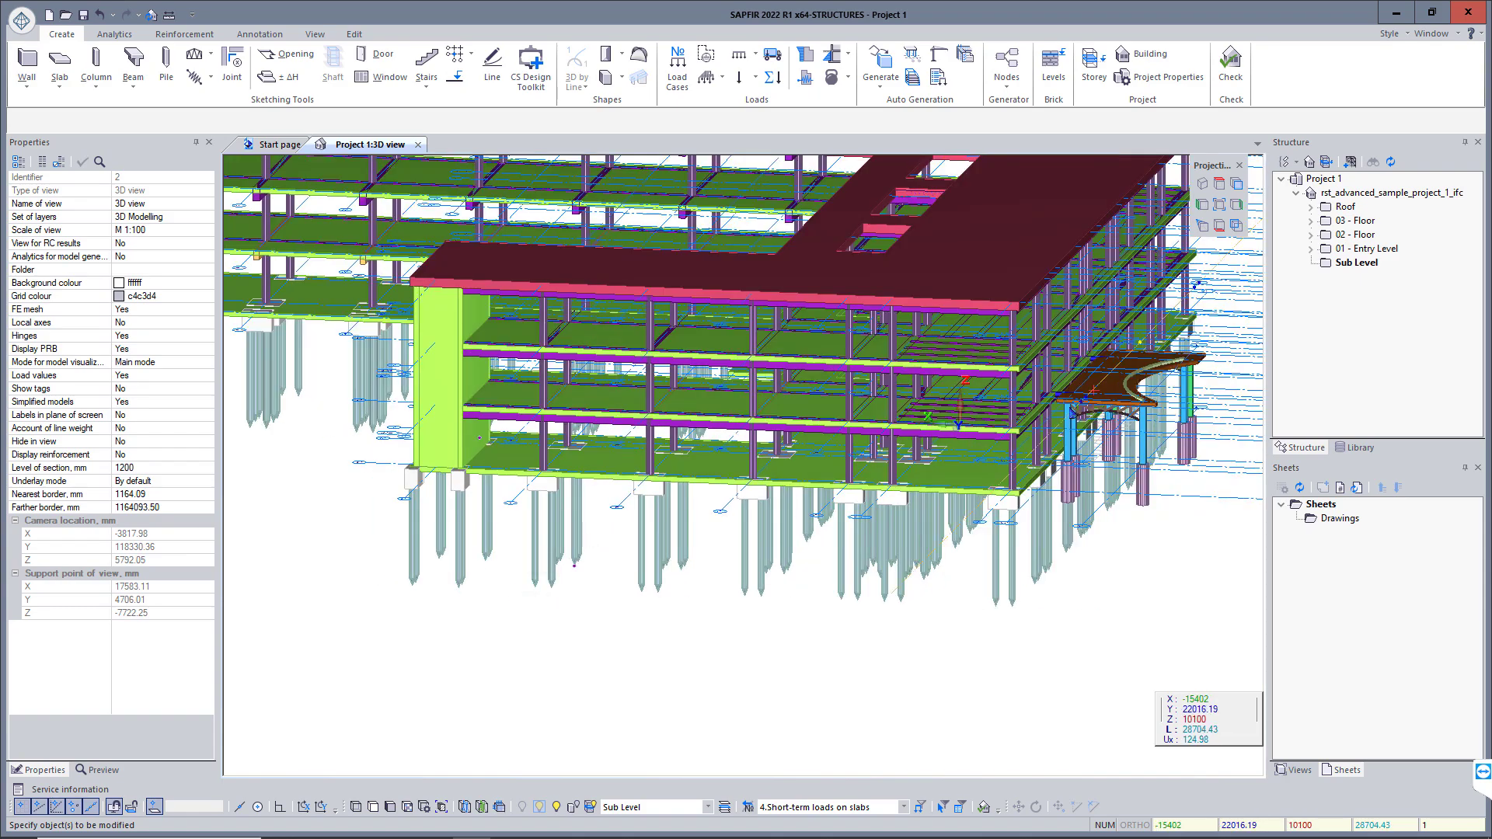
scroll(1071, 402, up, 3)
right_drag(936, 438, 756, 432)
middle_drag(847, 435, 383, 443)
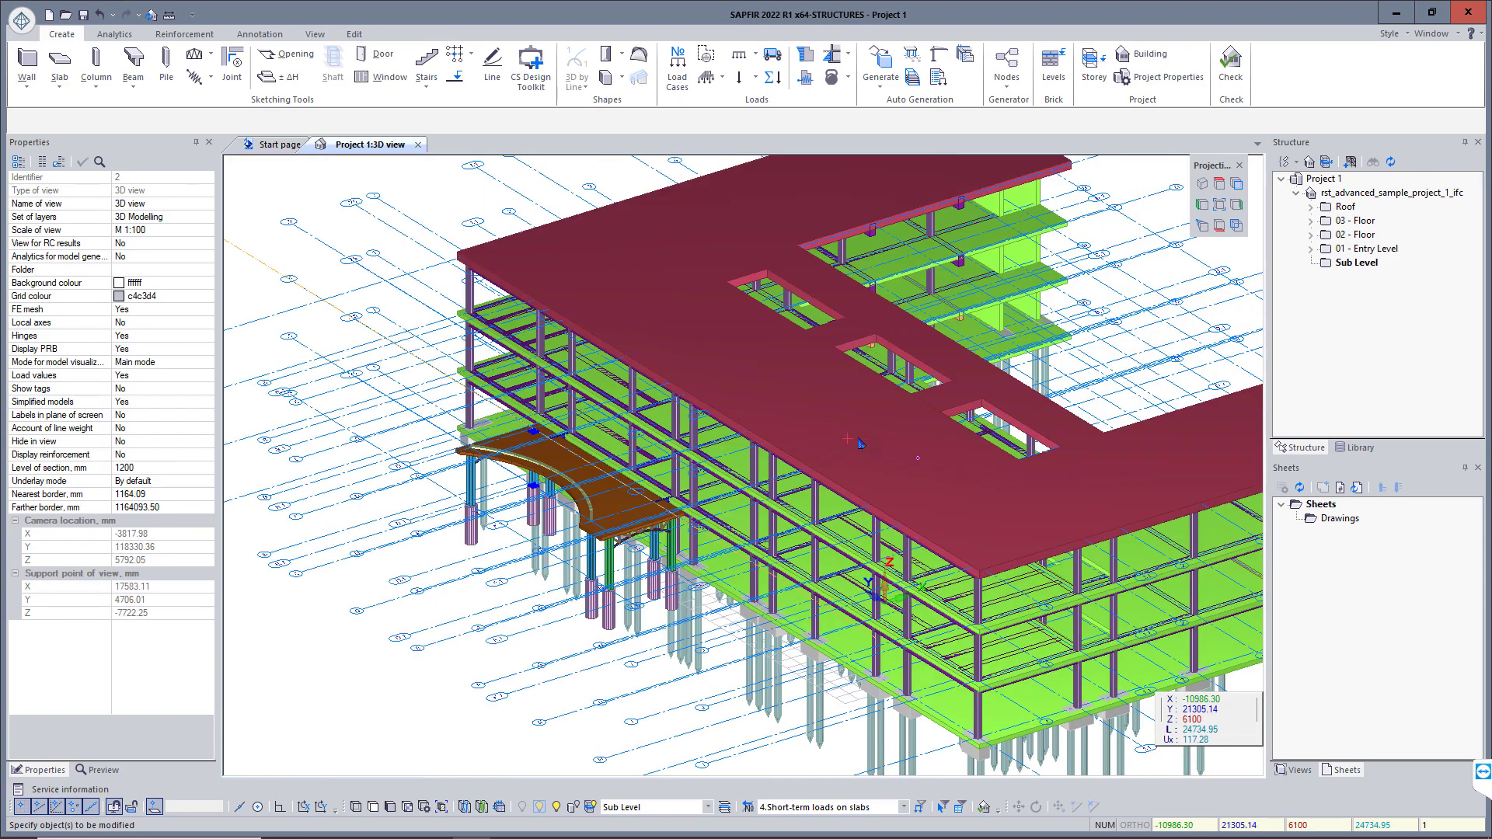
middle_drag(828, 450, 602, 411)
scroll(602, 411, down, 2)
scroll(826, 459, up, 2)
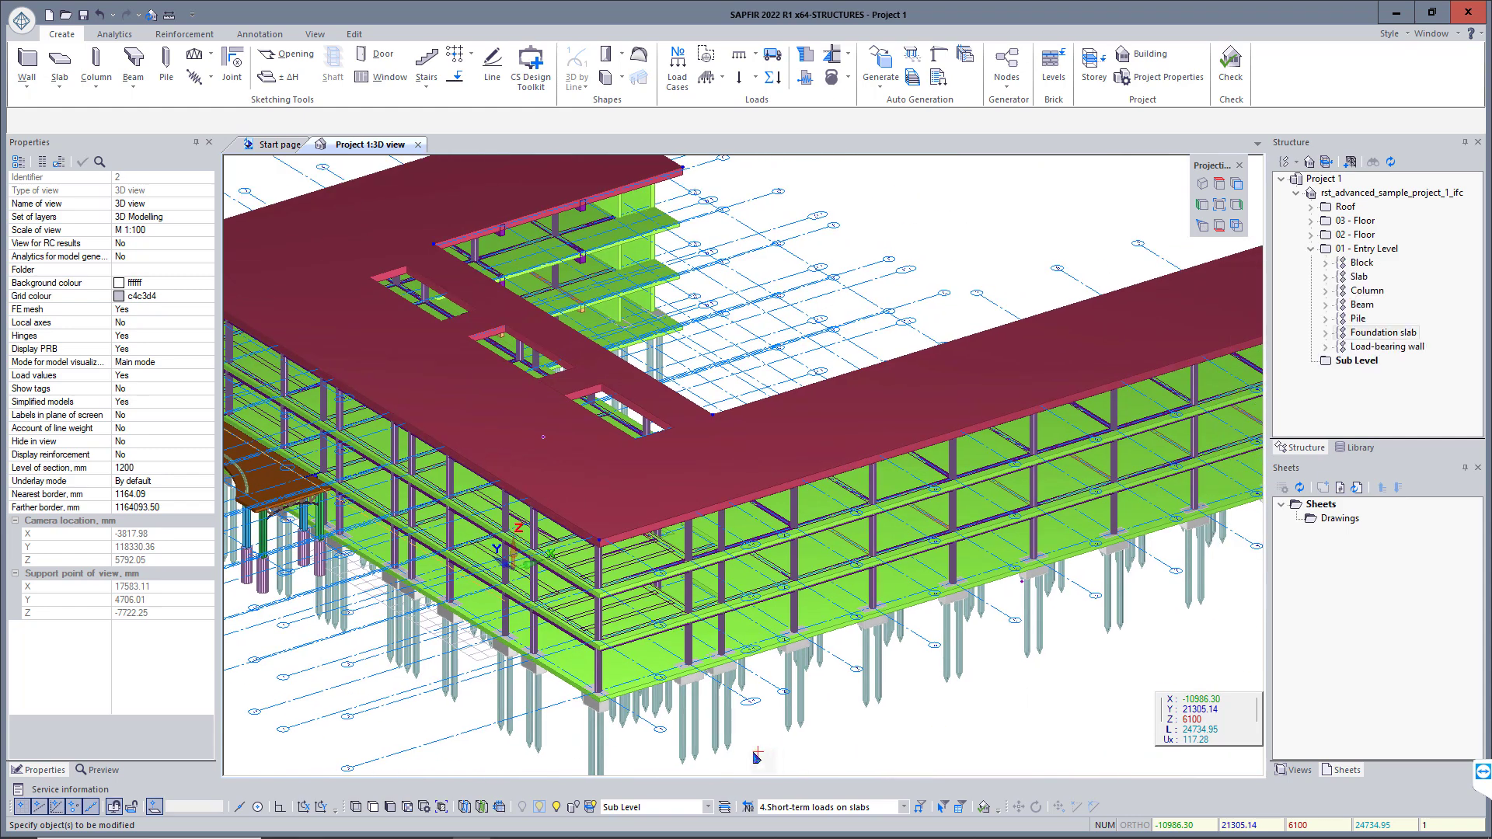
scroll(724, 743, up, 3)
scroll(724, 746, up, 2)
click(465, 807)
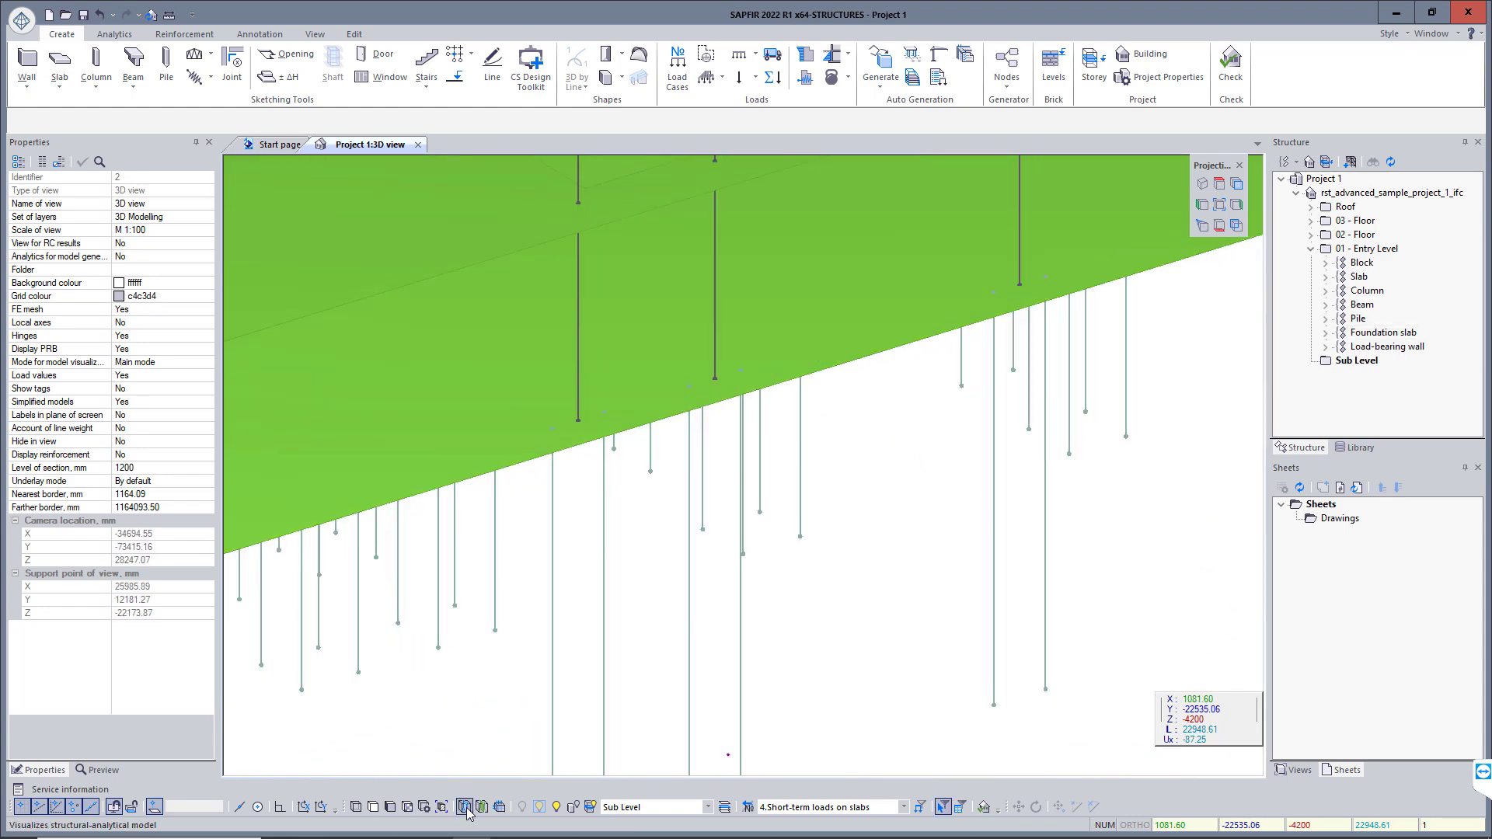
click(465, 806)
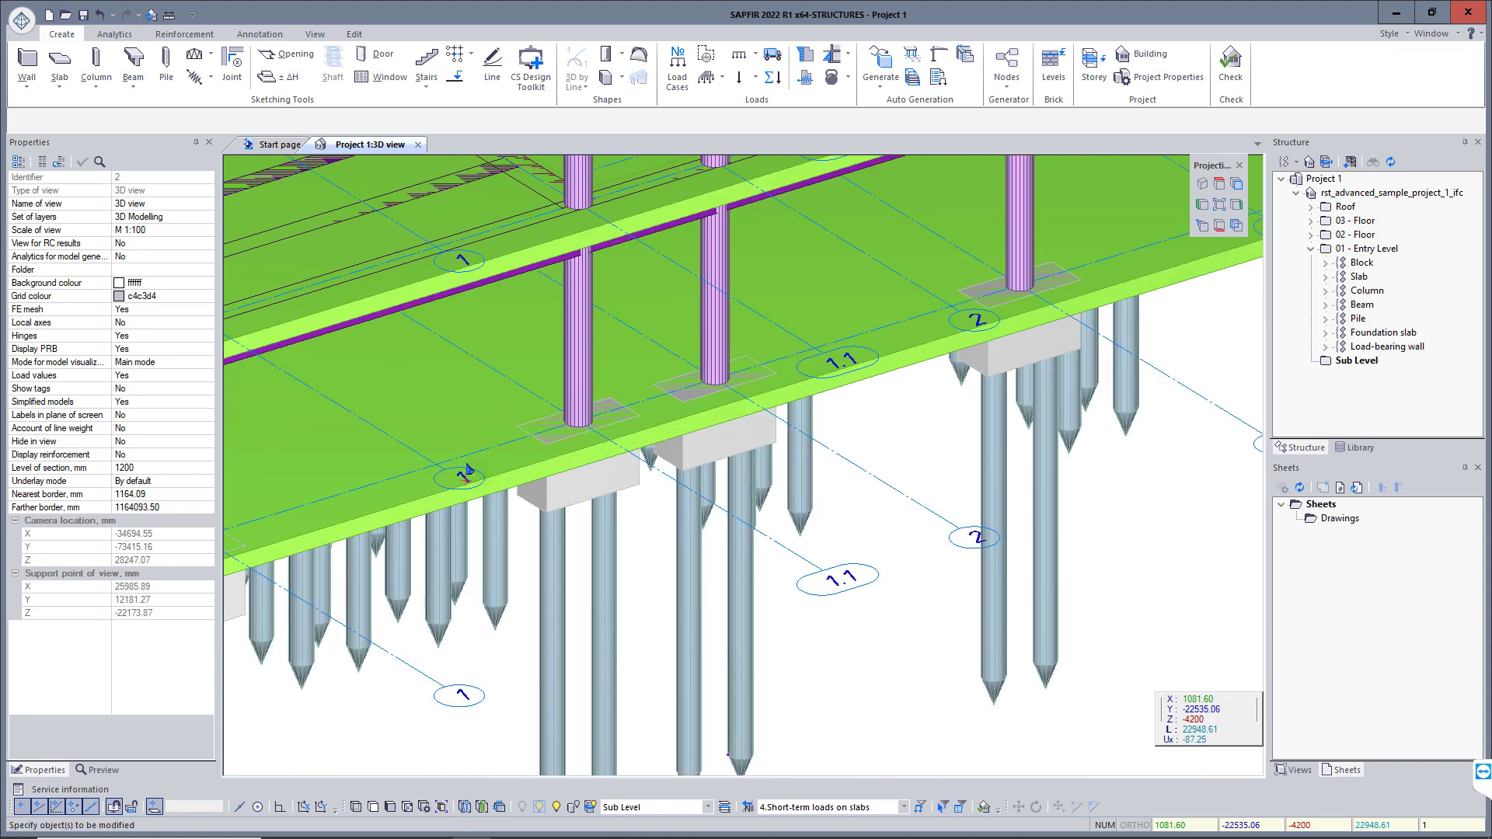
- Select the entry-level floor slab together with the pile cap near axis 1, and open the element filter for similar objects
click(473, 436)
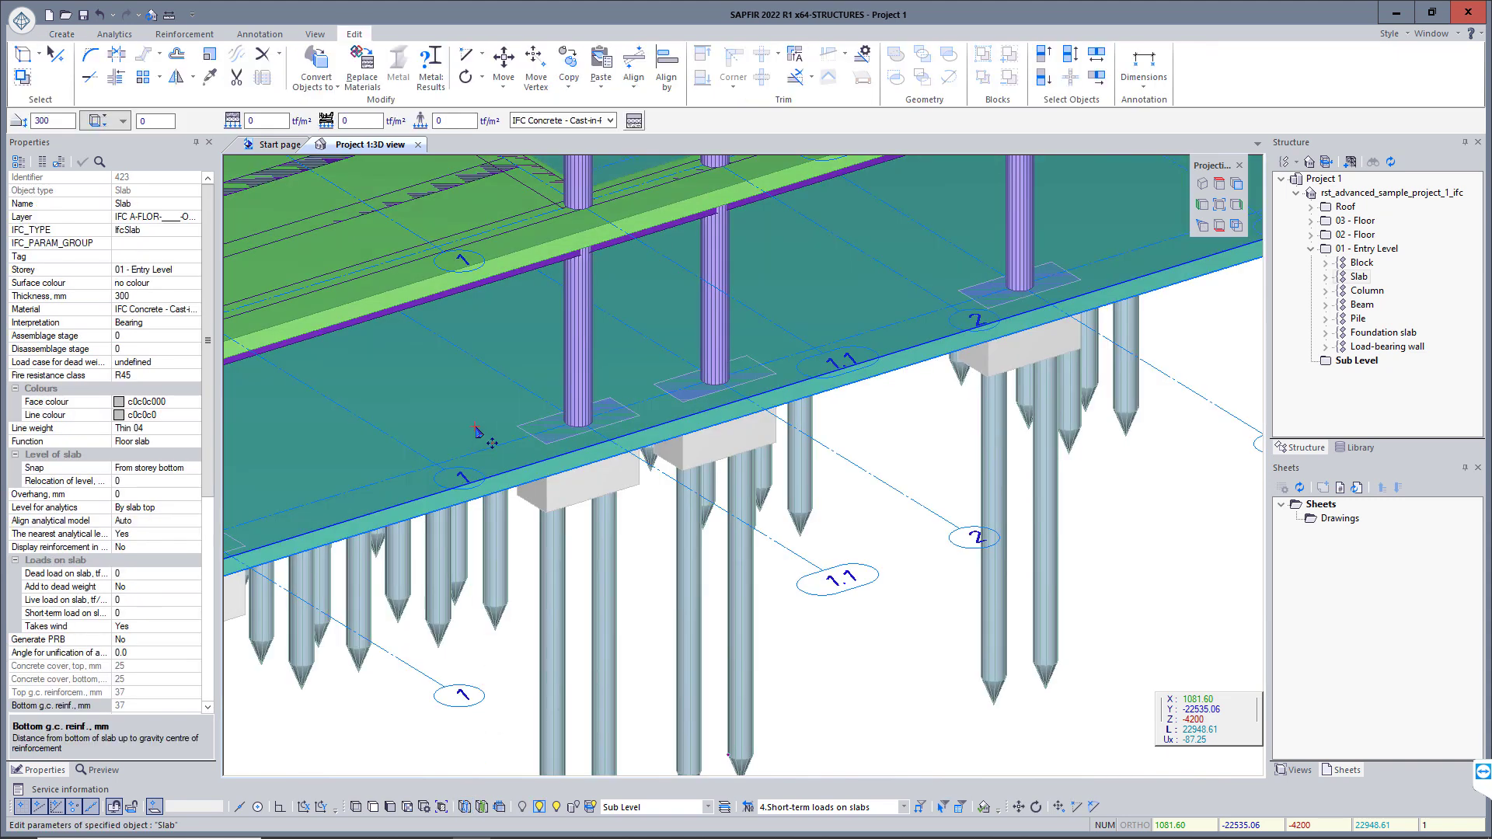
ctrl+click(602, 486)
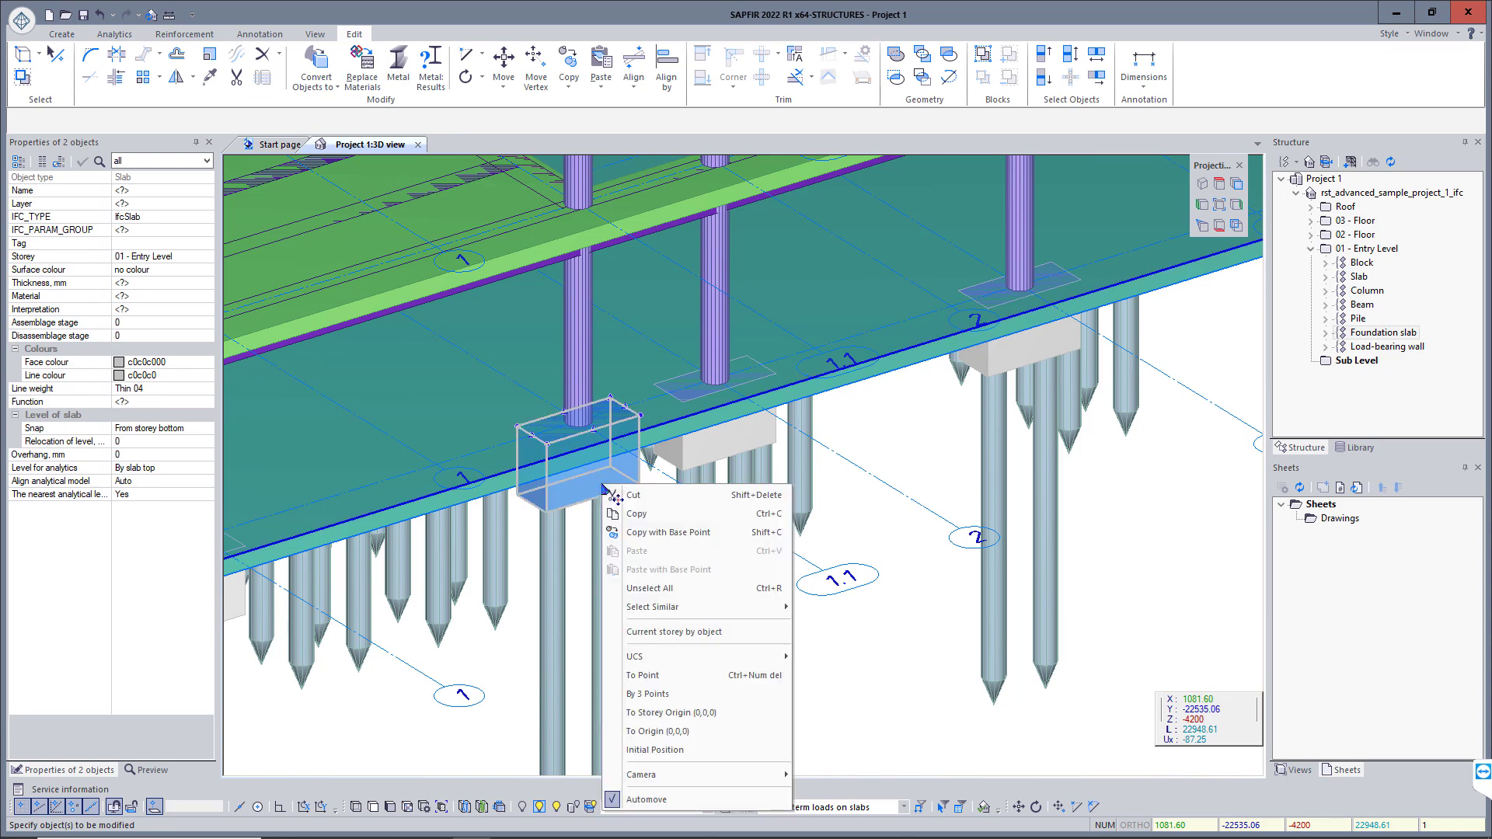
mouse_move(703, 609)
click(878, 647)
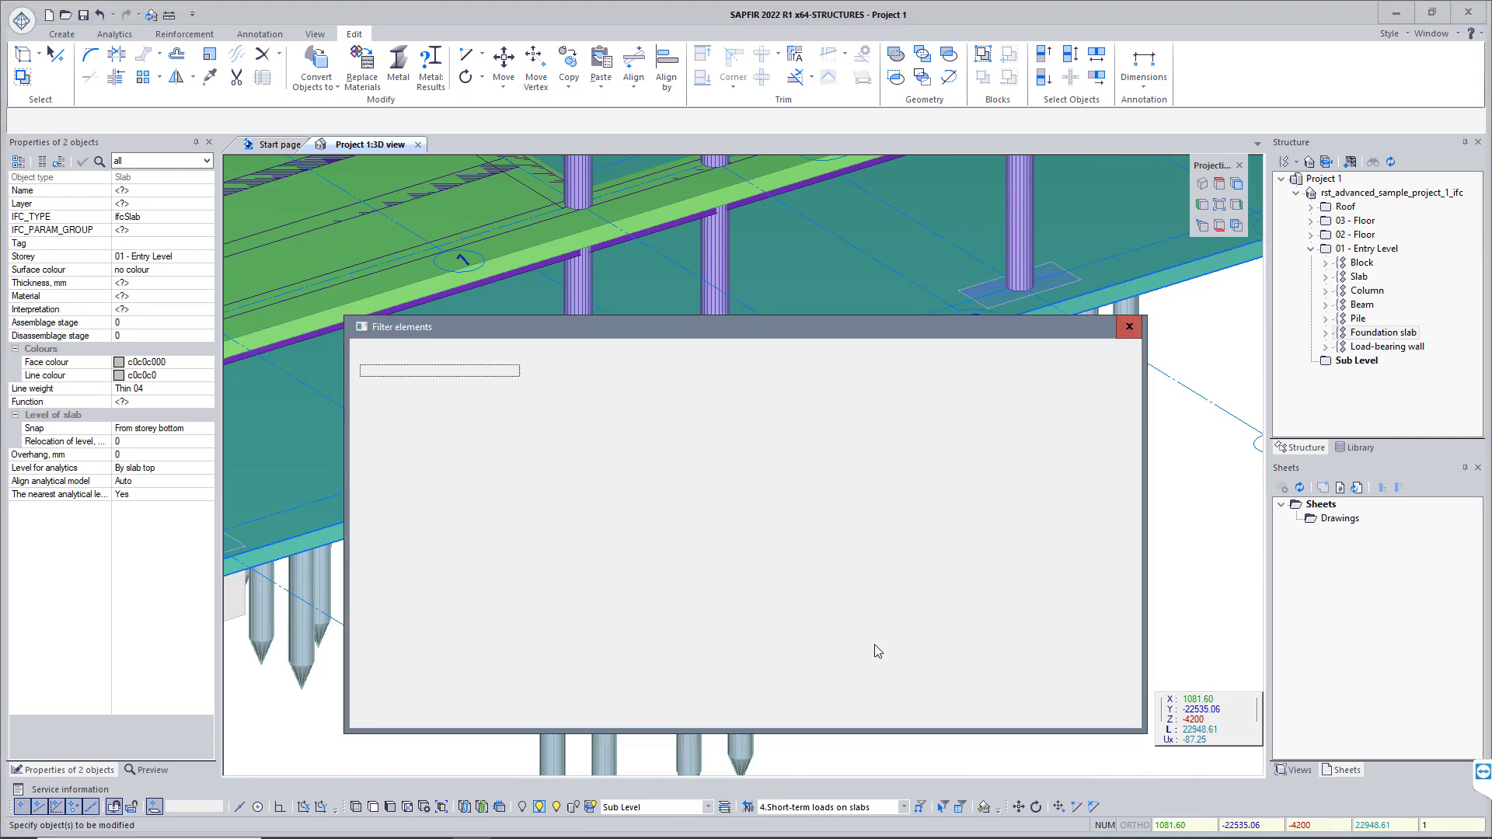
- Restrict the filter to Foundation slab elements only, with Thickness as the matching property
click(365, 470)
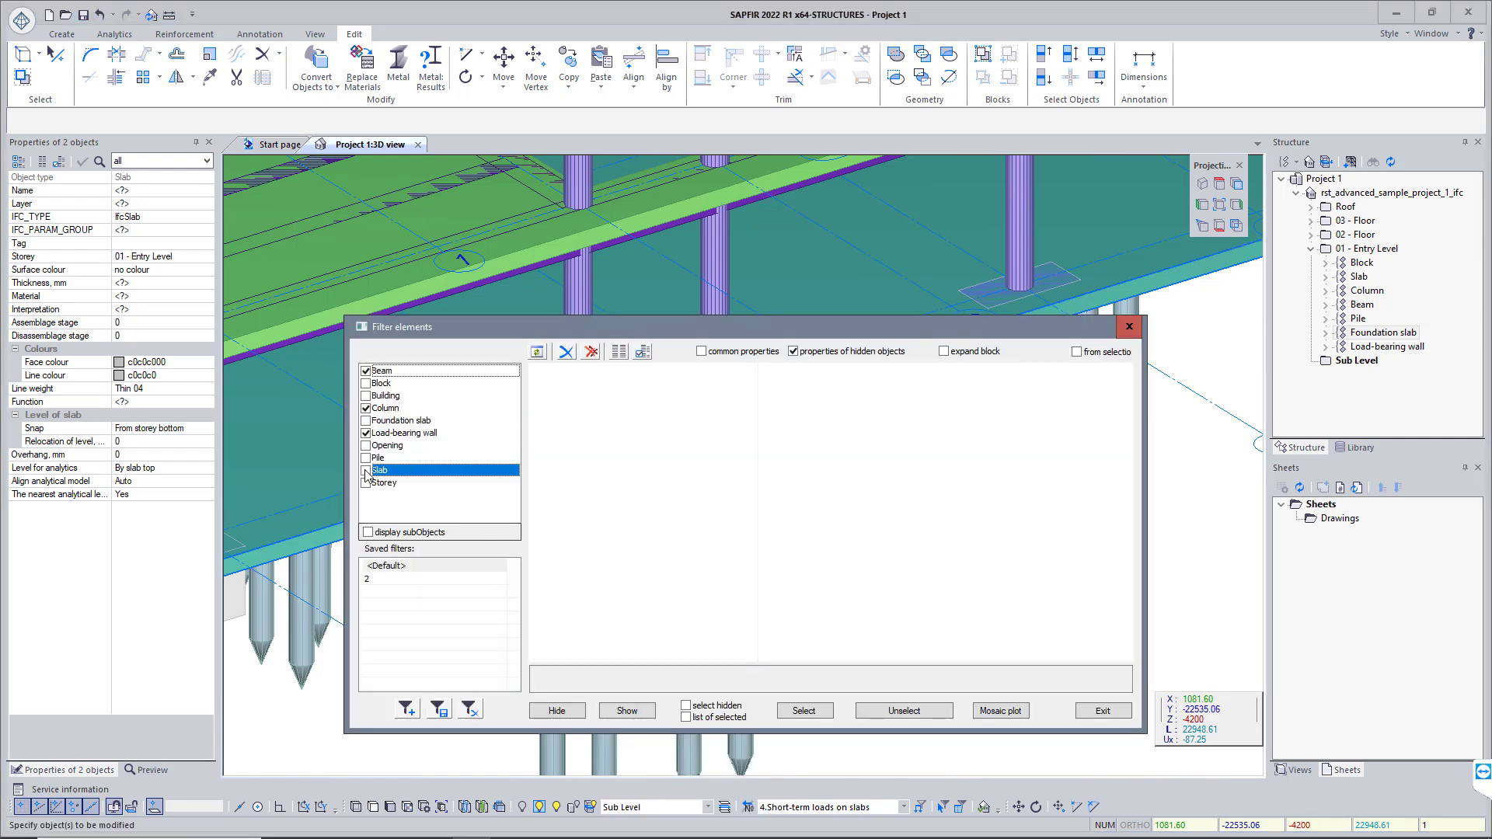
click(365, 433)
click(366, 408)
click(365, 371)
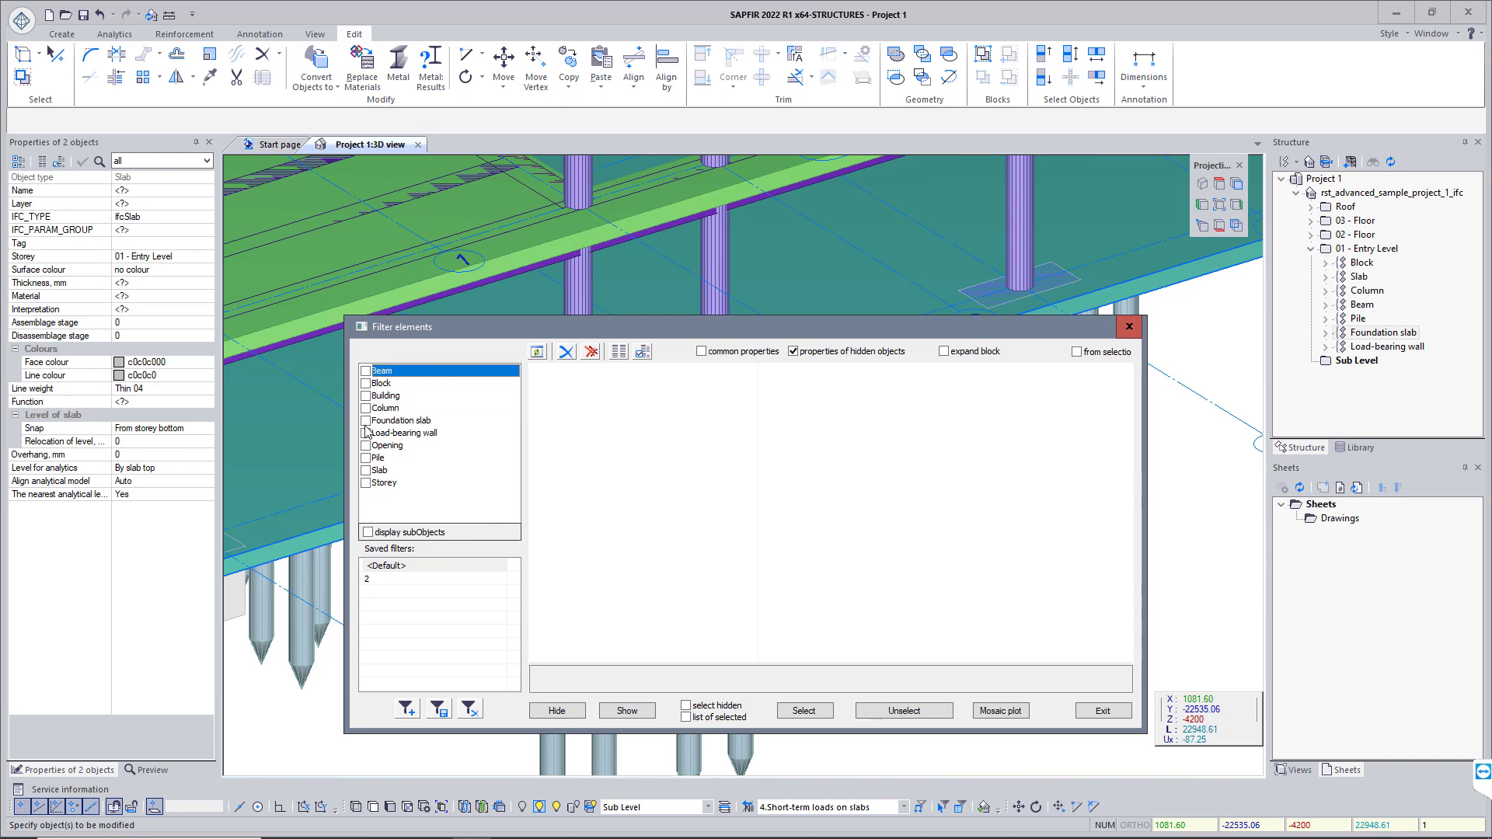
click(365, 420)
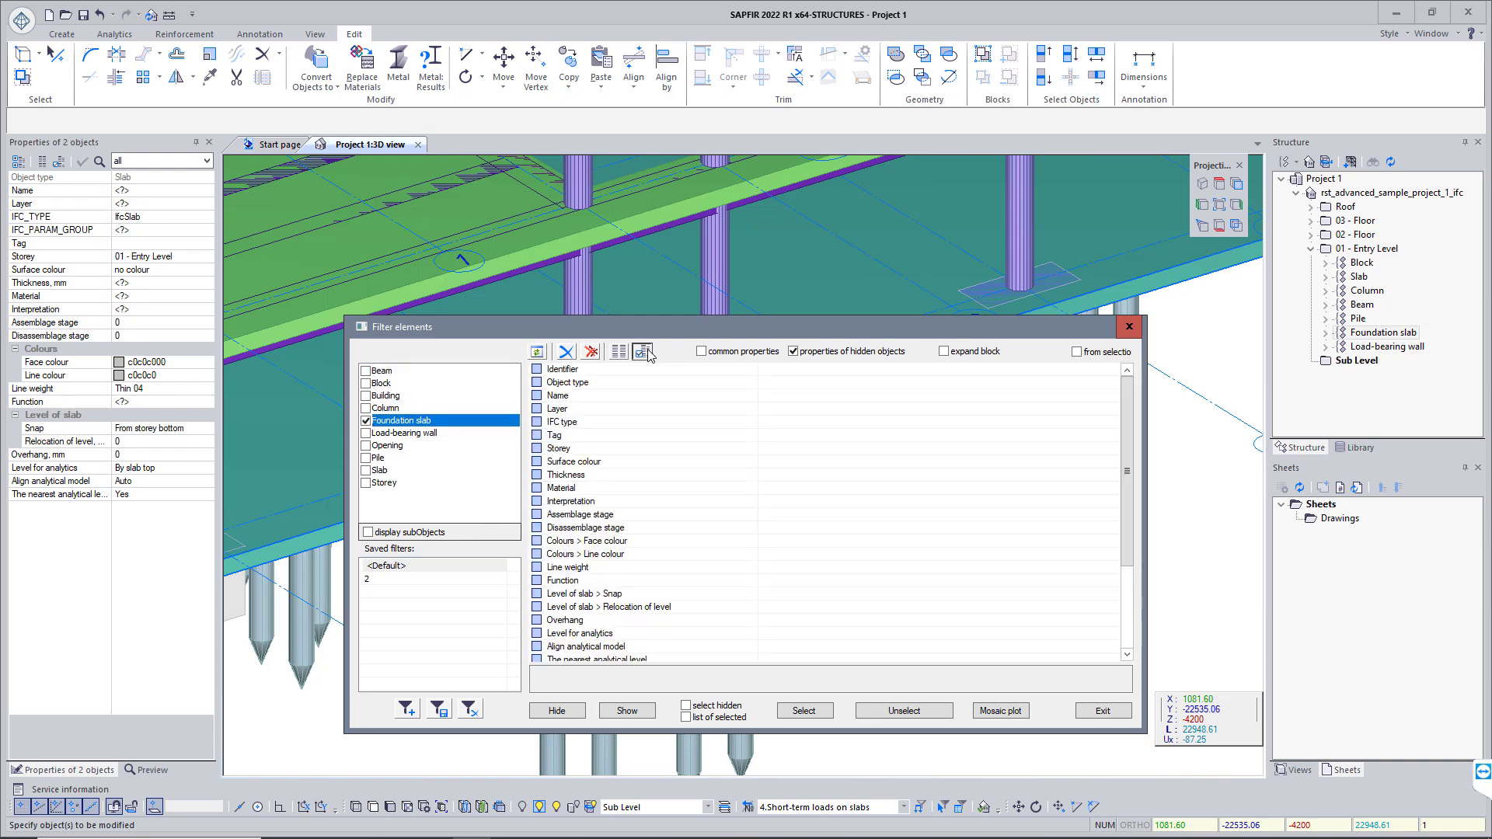
click(536, 475)
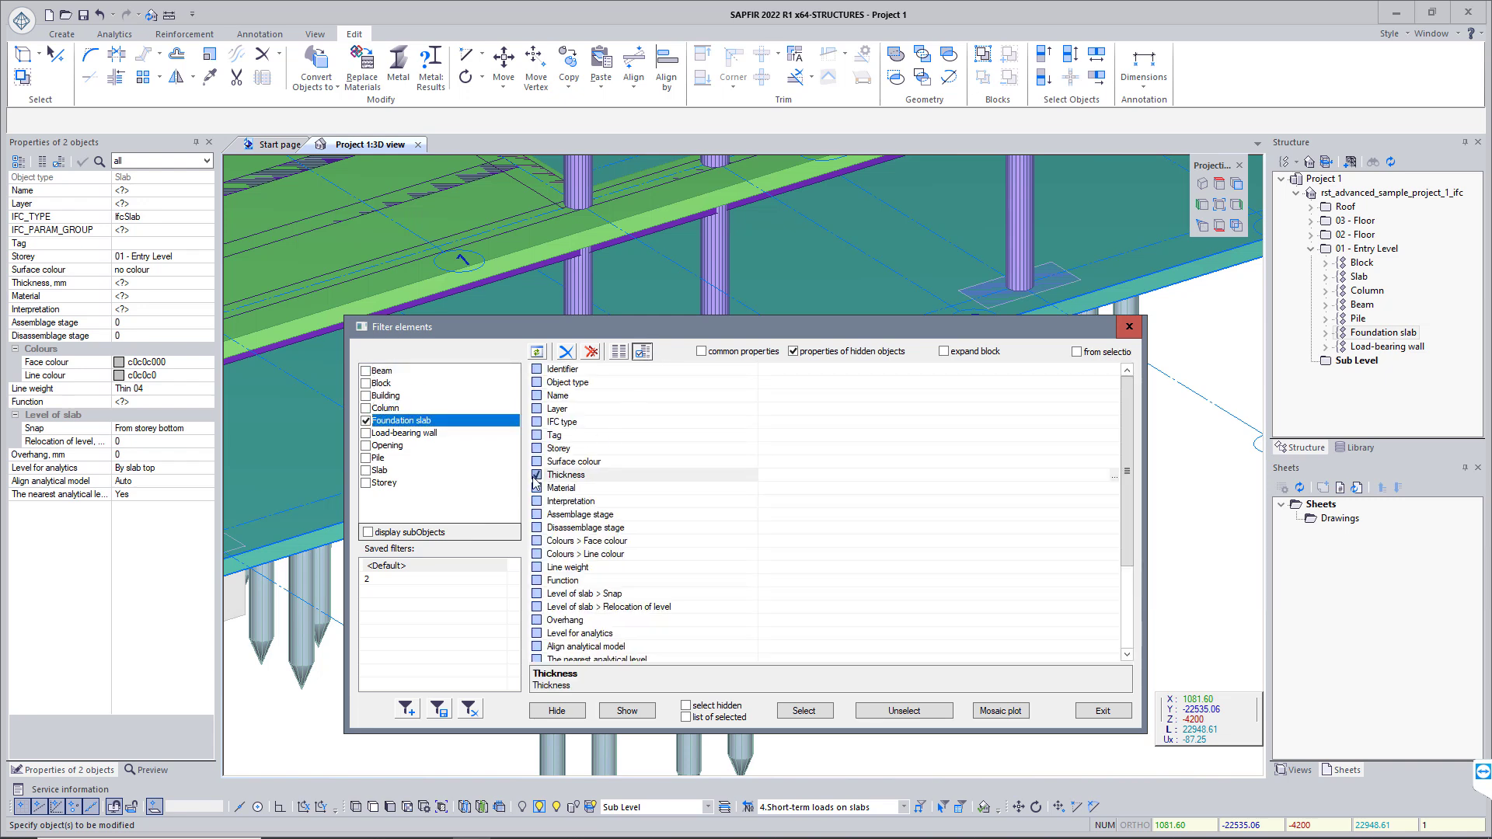
- Save the filter as "found.slab thickness" and close the element filter
click(407, 710)
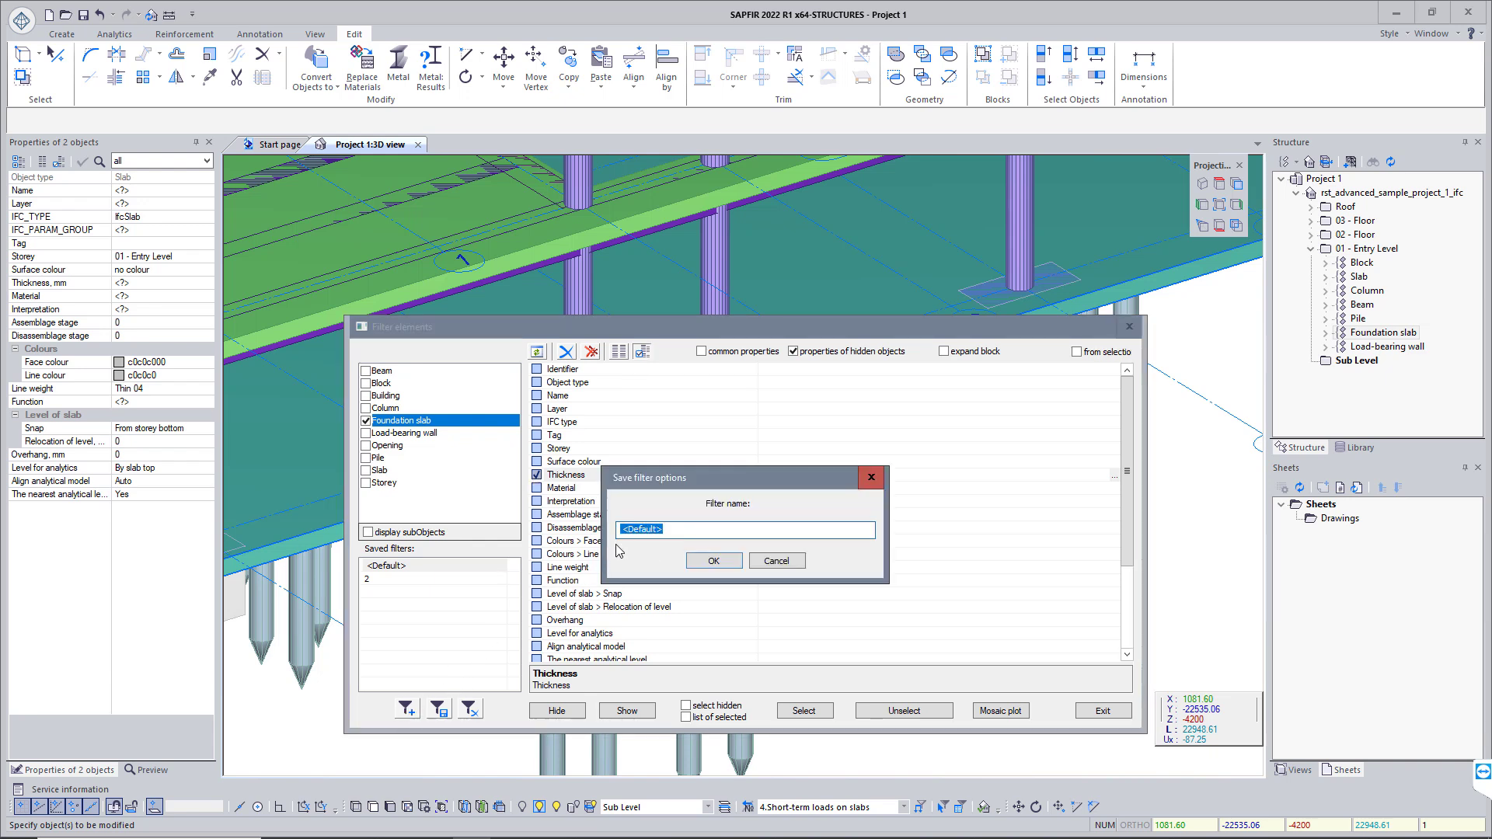
key(BackSpace)
click(712, 561)
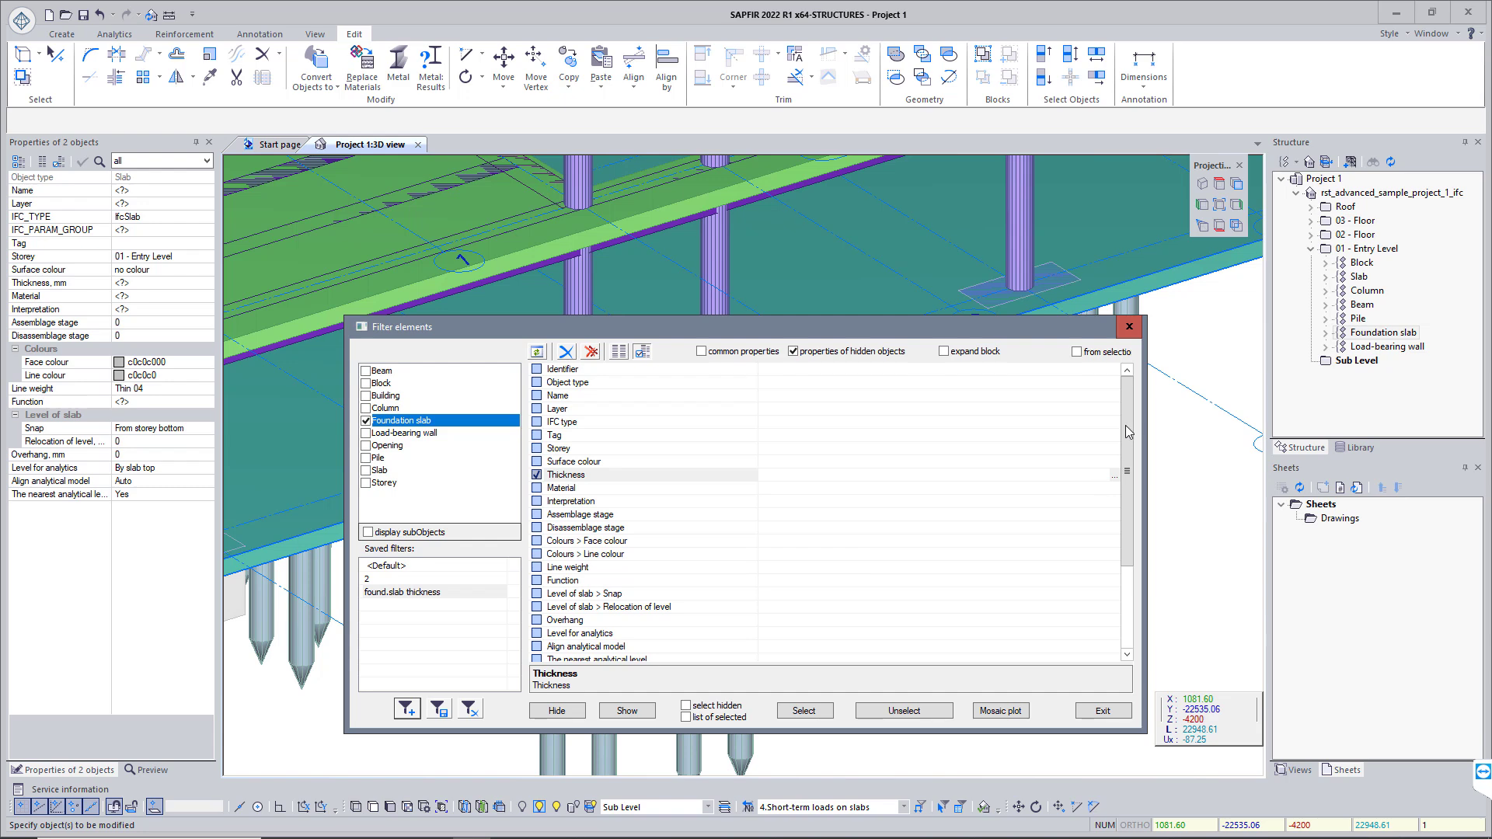
click(1128, 326)
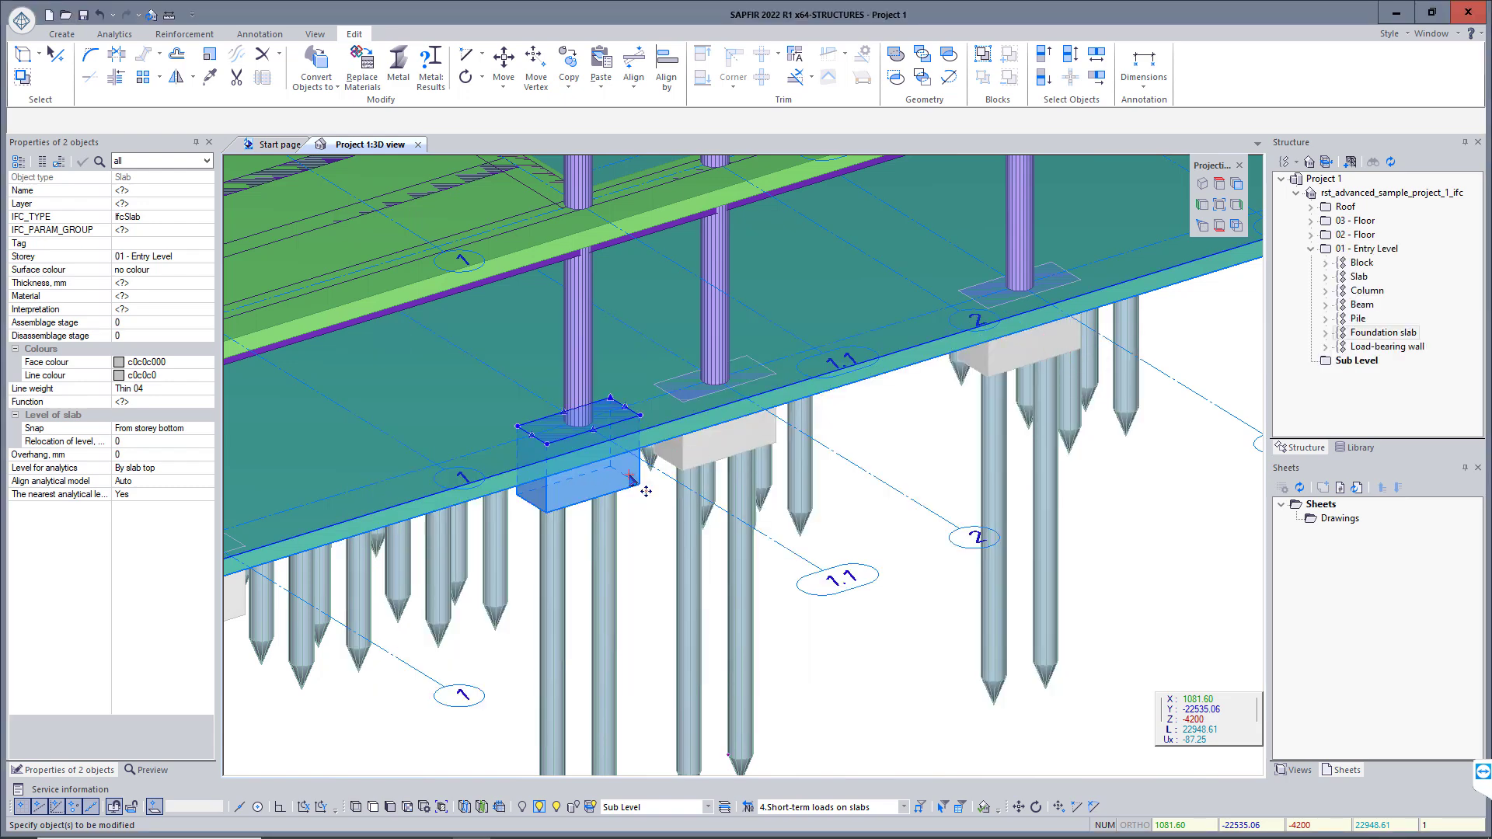
- Select all foundation slabs similar to the picked pile cap with the found.slab thickness filter and check the selection around the building
right_click(617, 477)
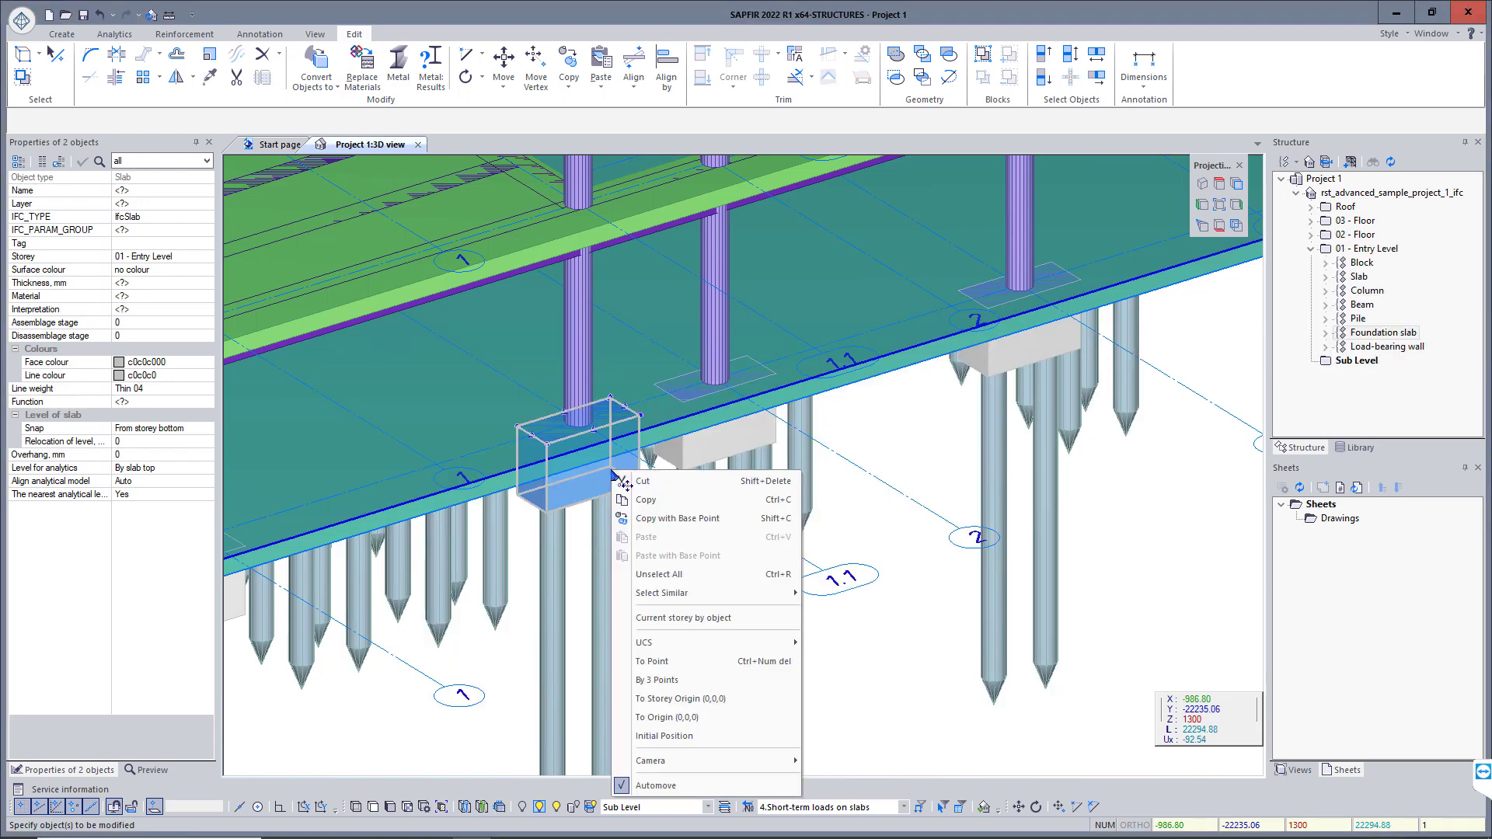
mouse_move(699, 595)
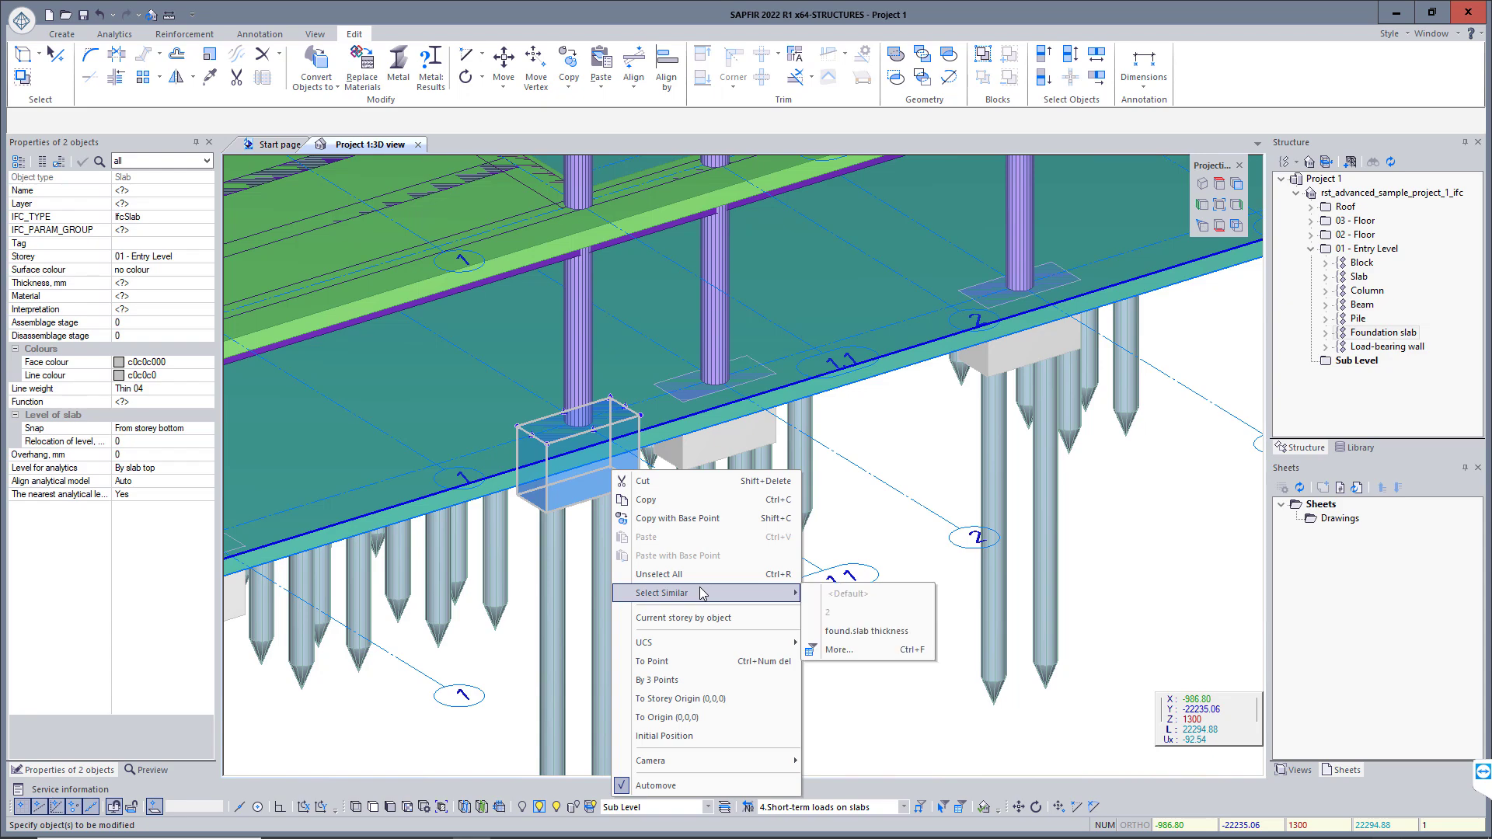
click(884, 635)
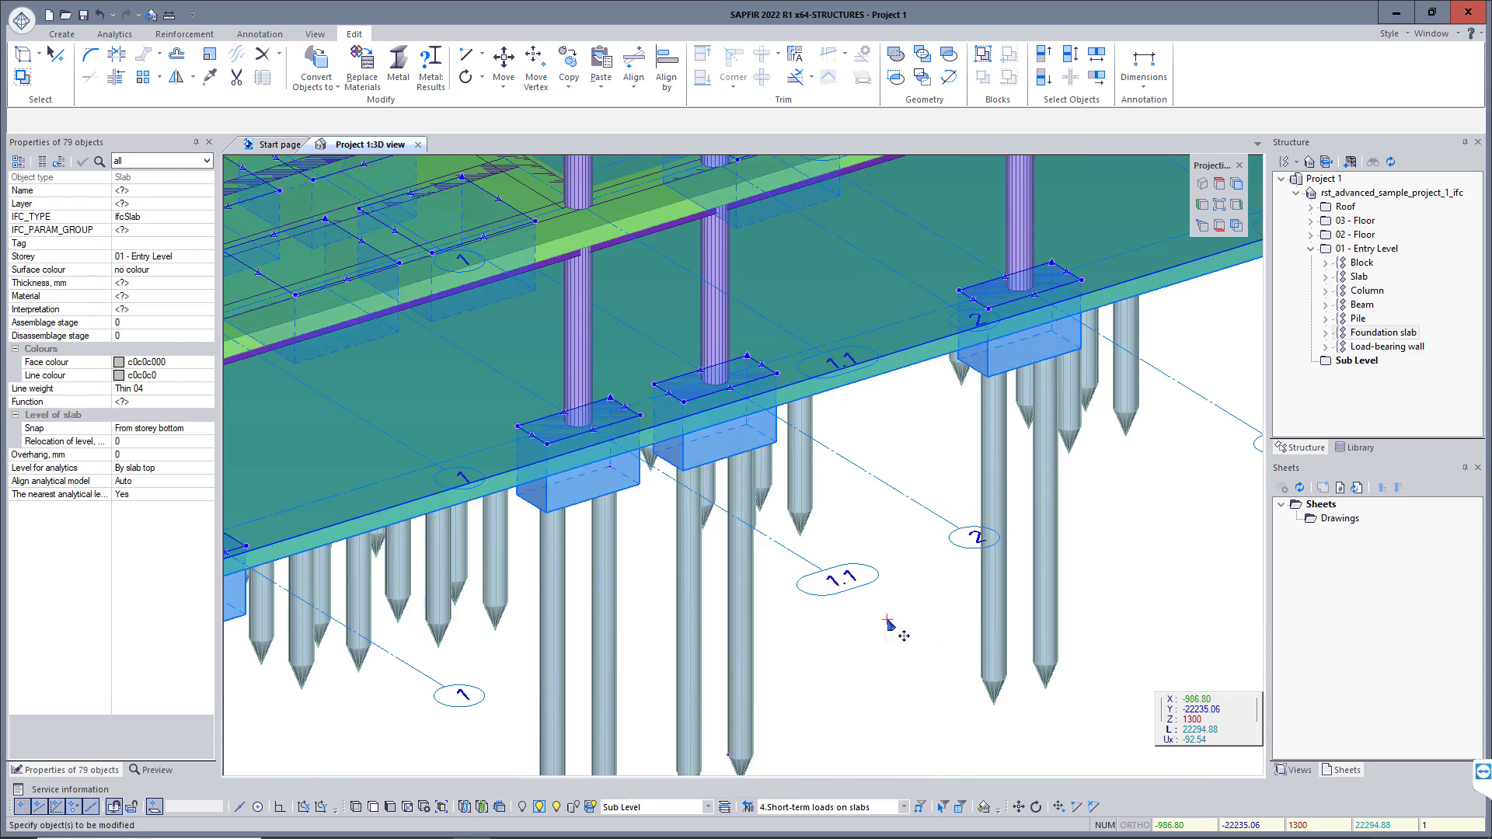
scroll(888, 622, down, 10)
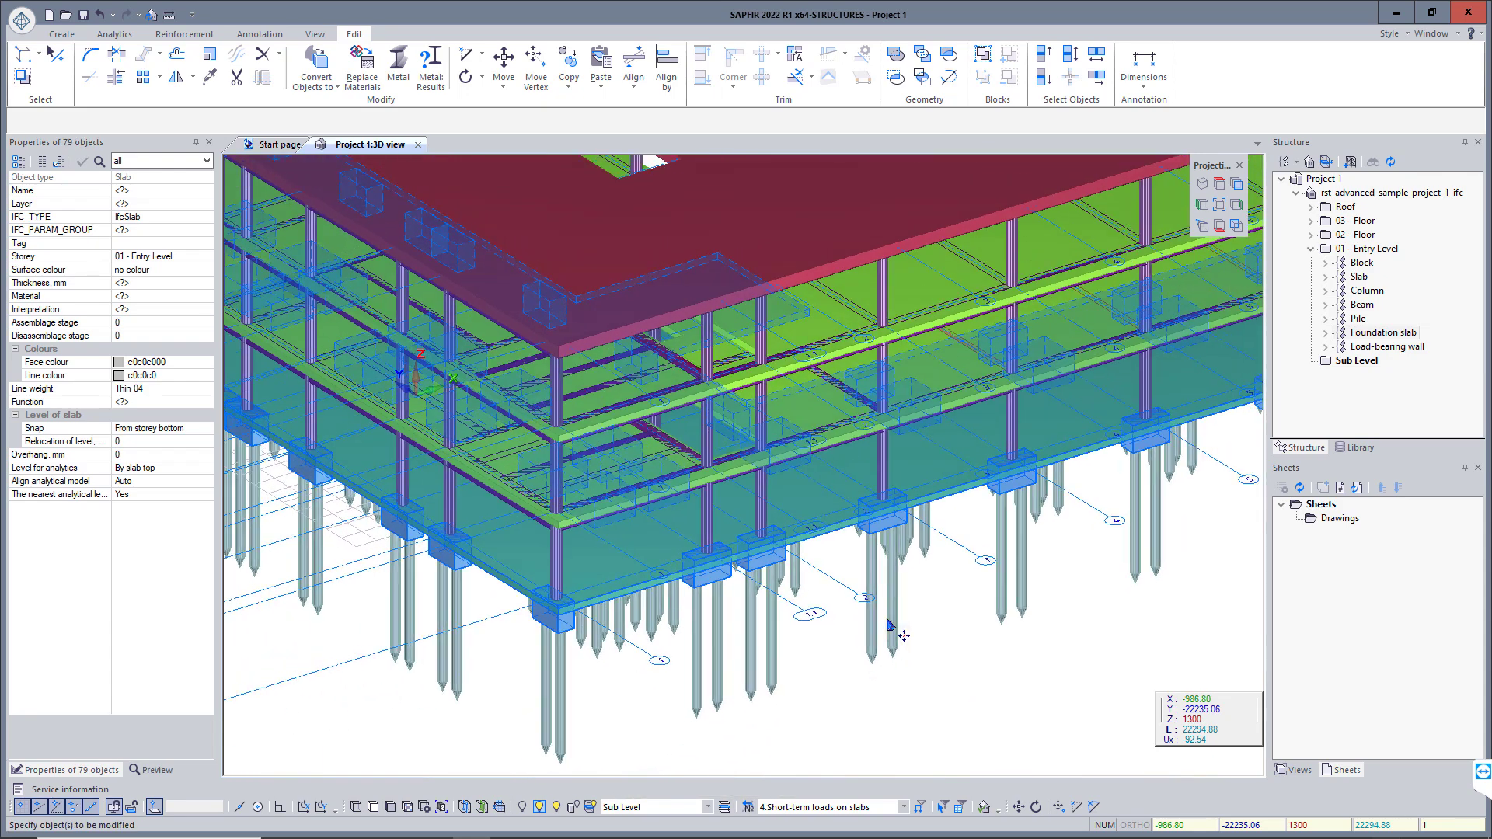
scroll(890, 623, down, 5)
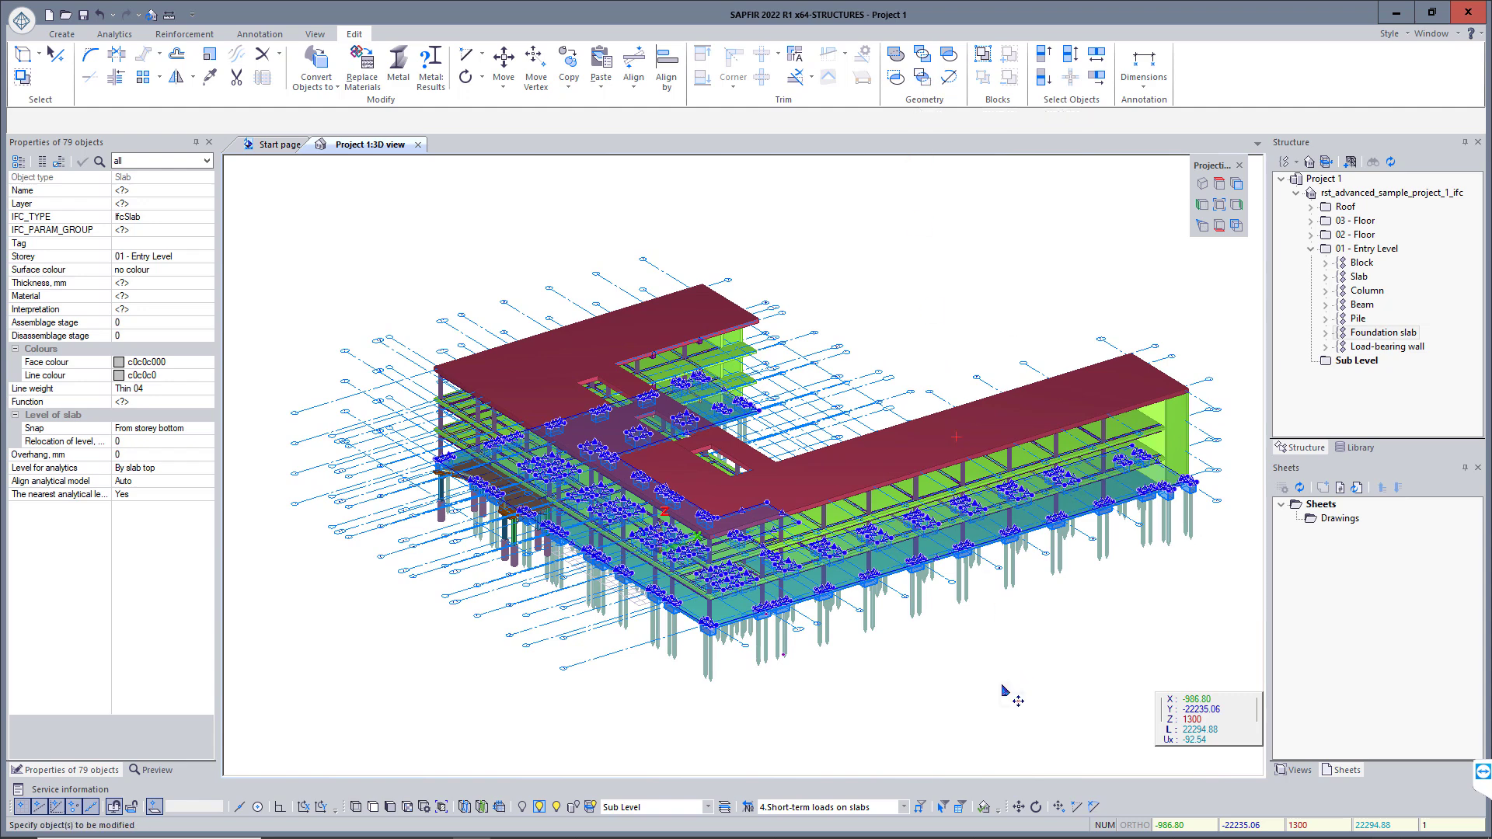
scroll(794, 633, up, 1)
scroll(794, 633, up, 5)
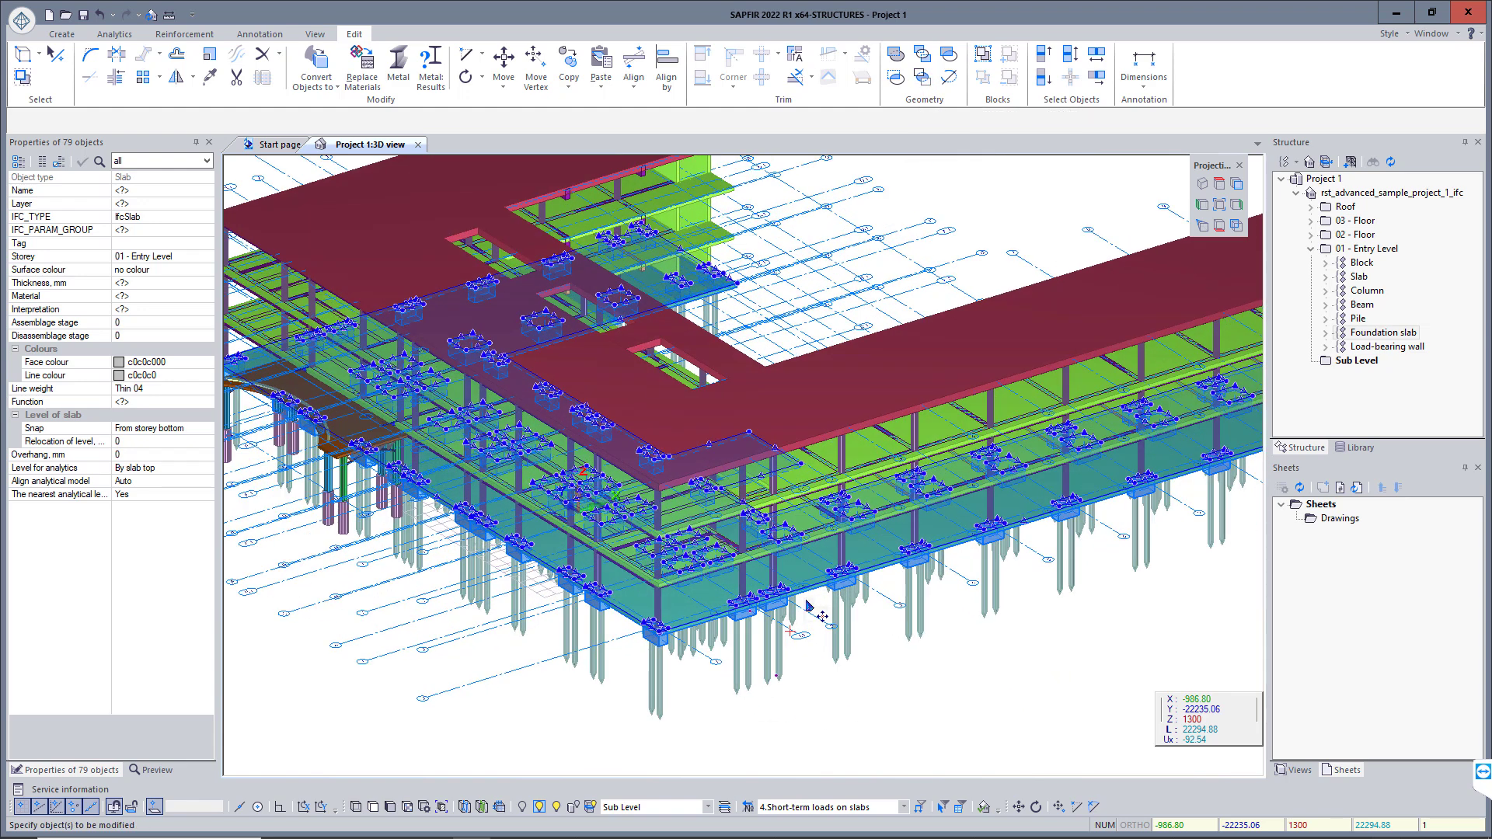
scroll(808, 603, up, 3)
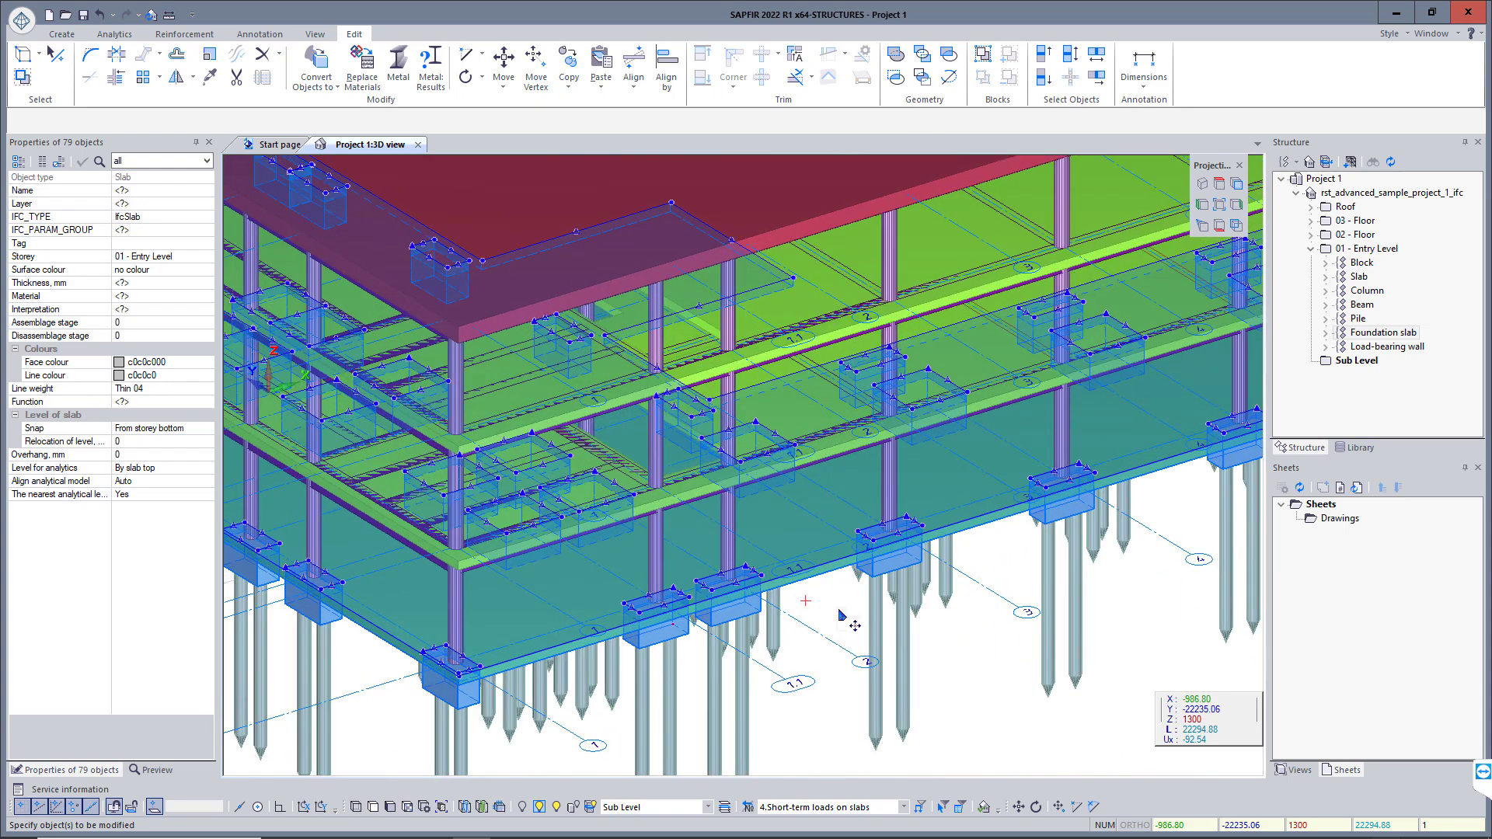
- Clear the selection and display the structural-analytical model of the building
key(Escape)
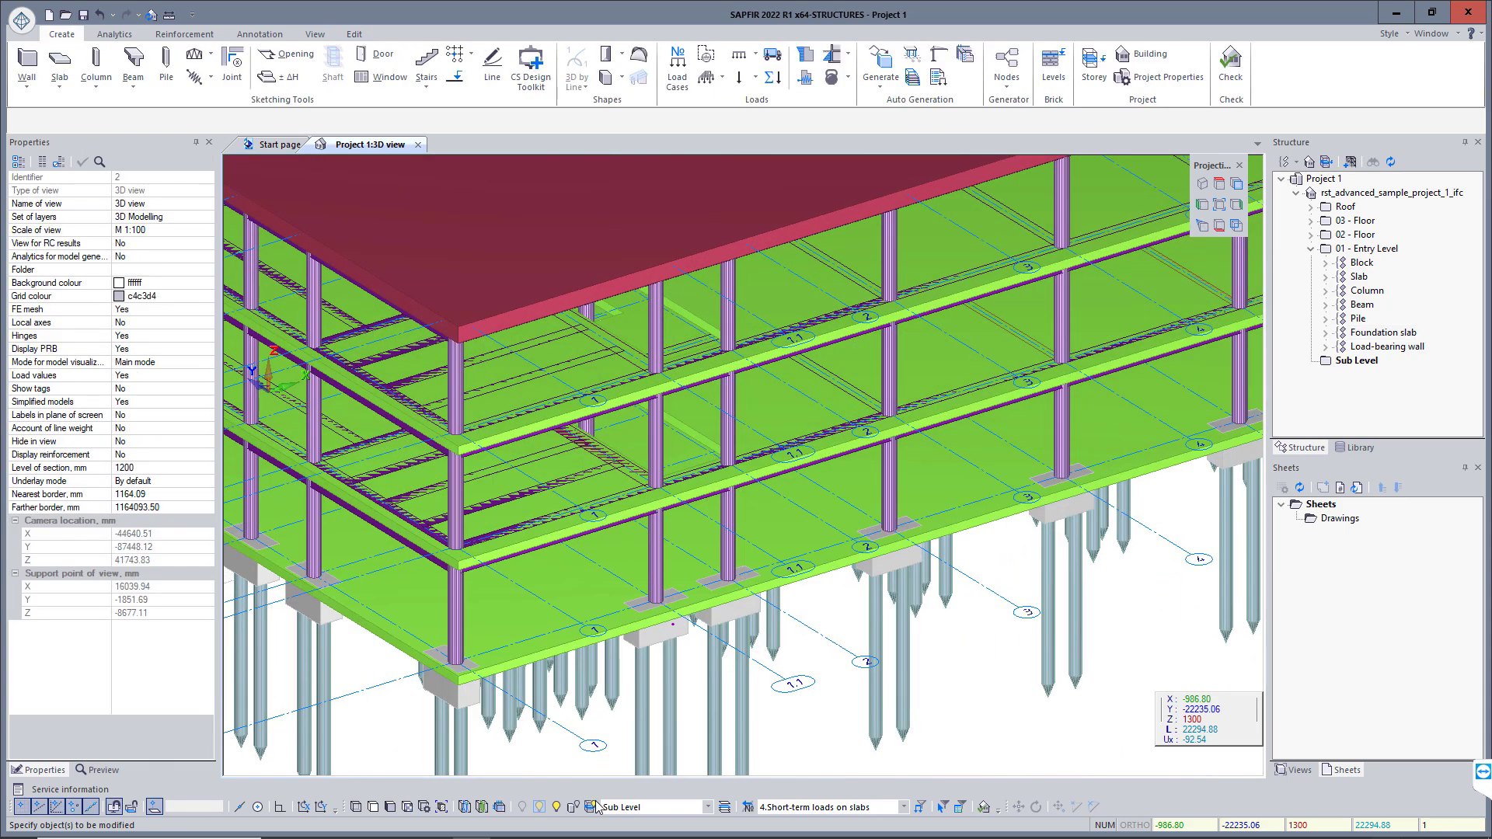
click(464, 806)
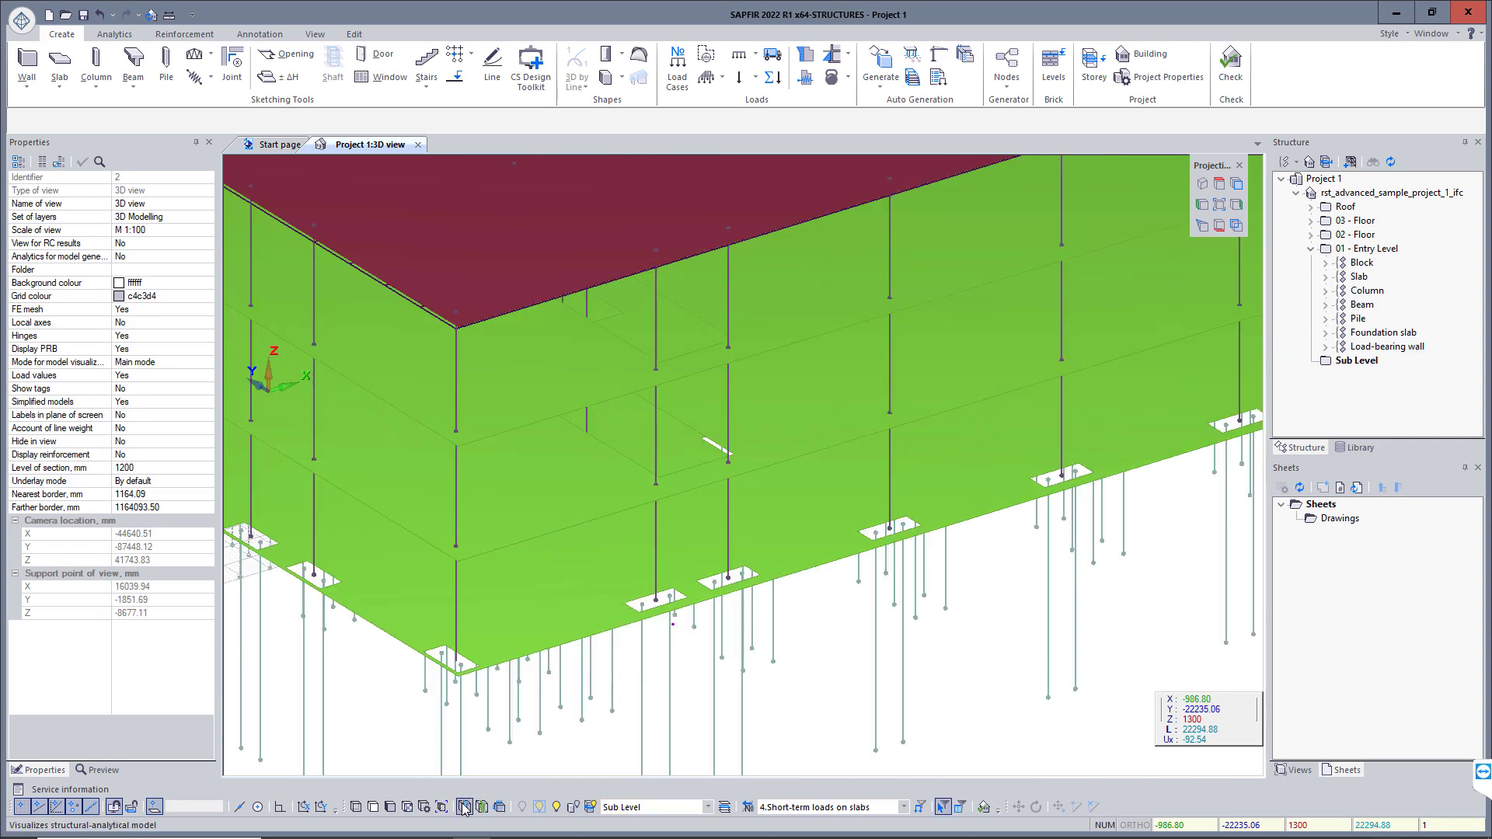
- Return to the physical model, select all foundation slabs of the 01 - Entry Level storey and apply Bearing as their interpretation
click(463, 807)
right_click(1389, 335)
click(1403, 352)
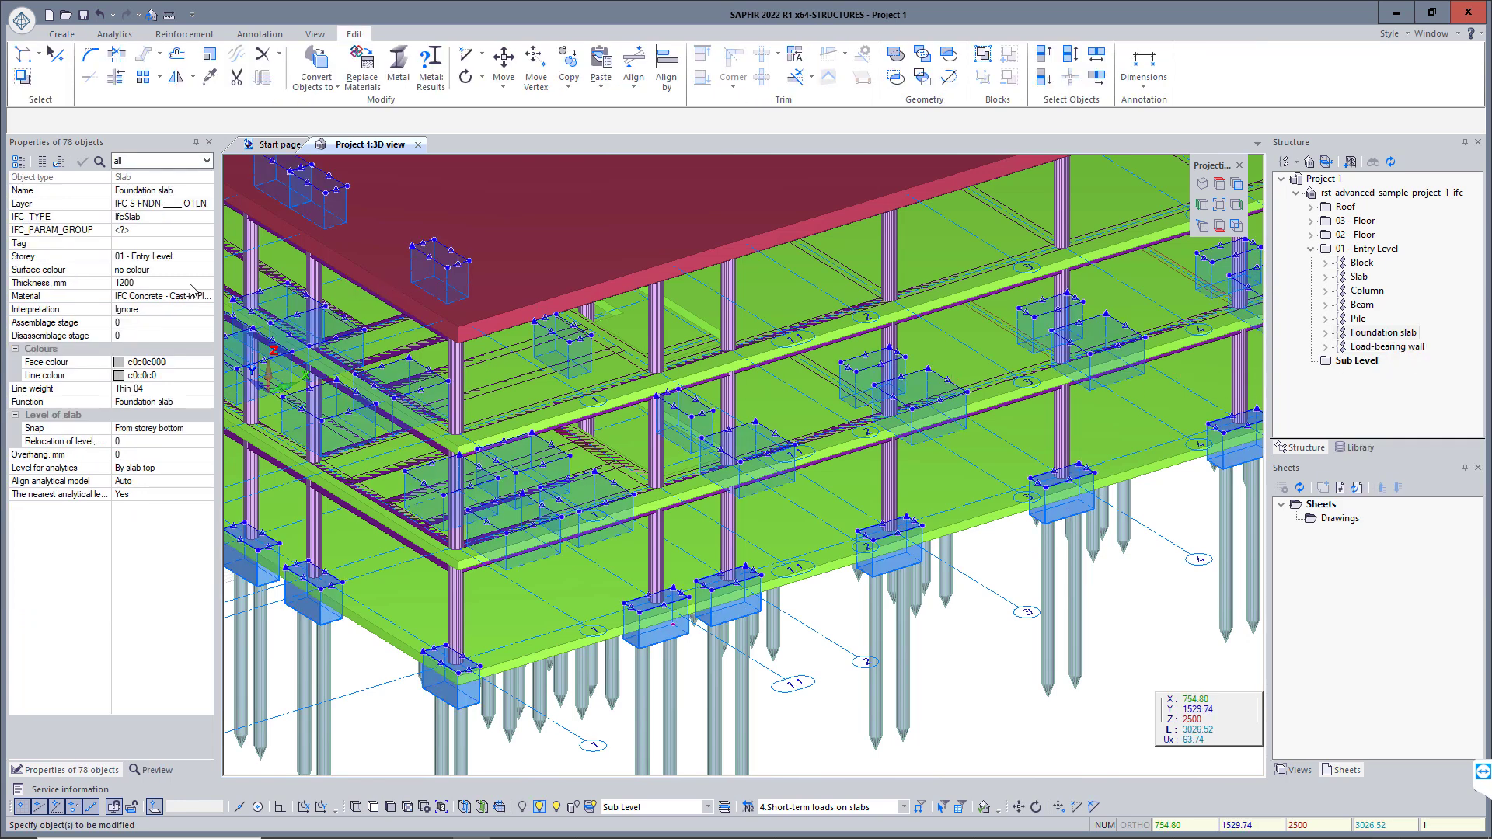
click(149, 310)
click(208, 309)
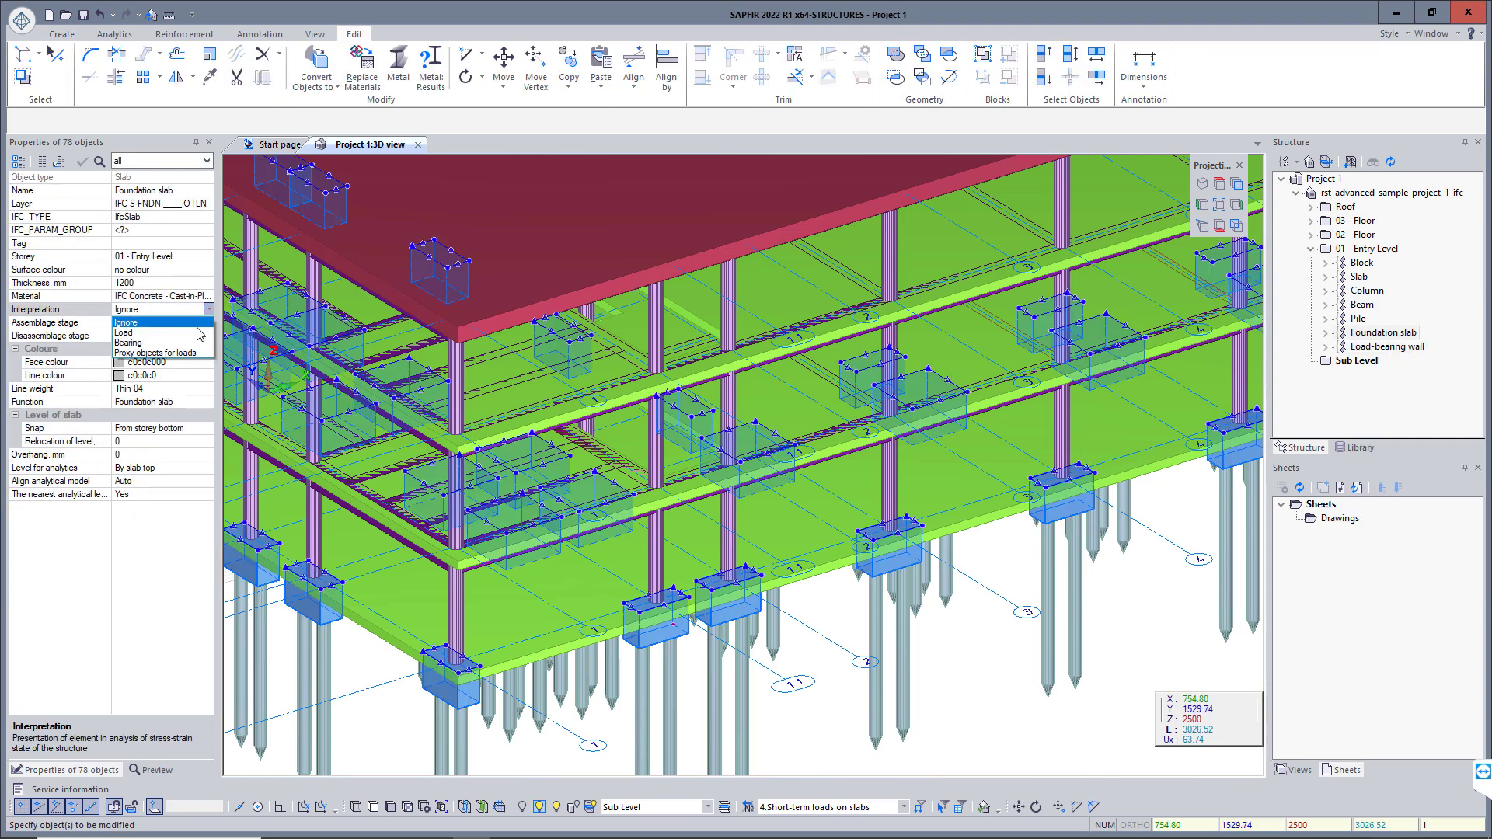
click(192, 344)
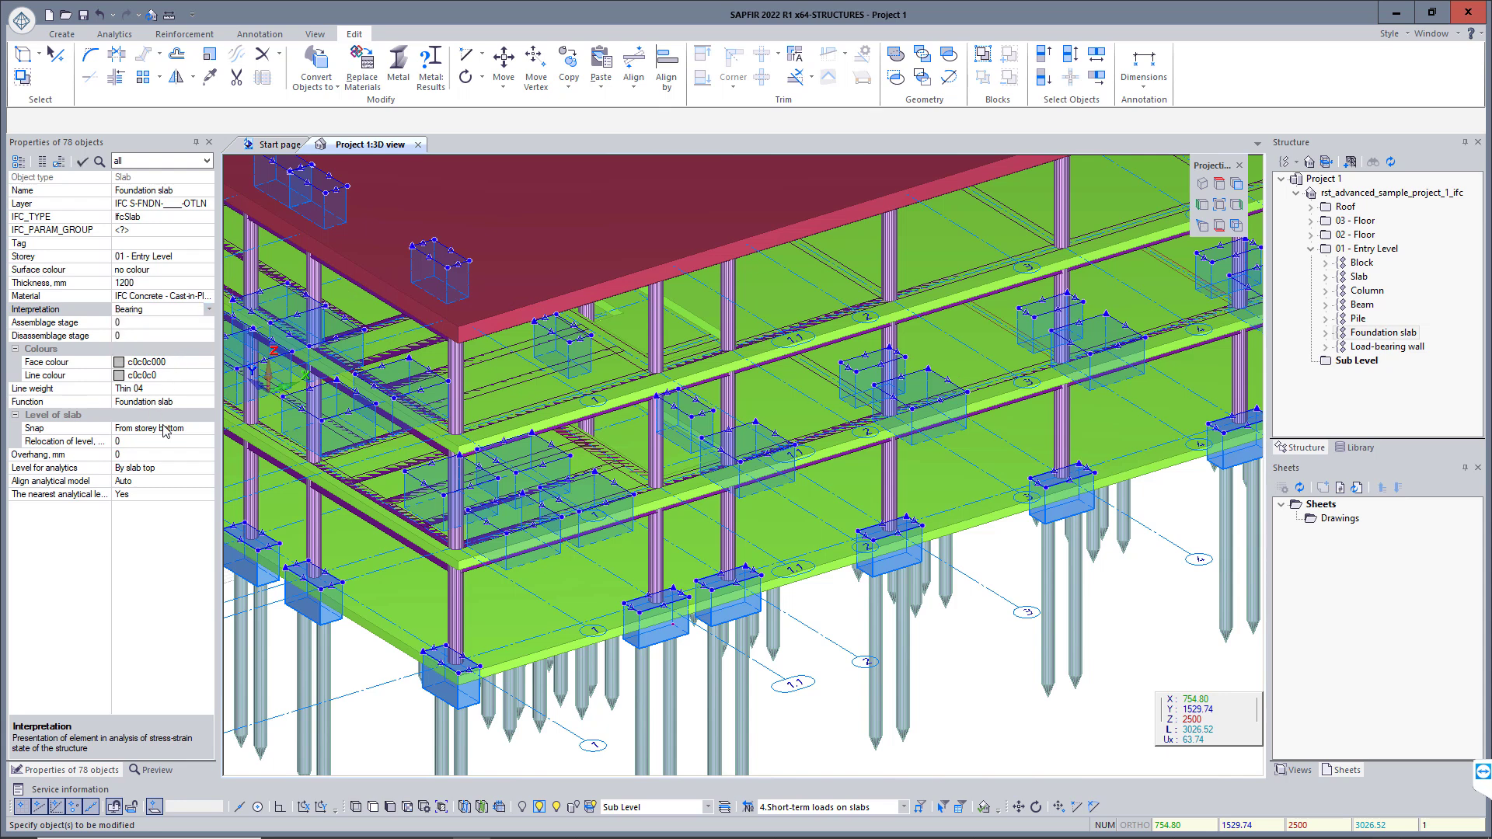
click(82, 161)
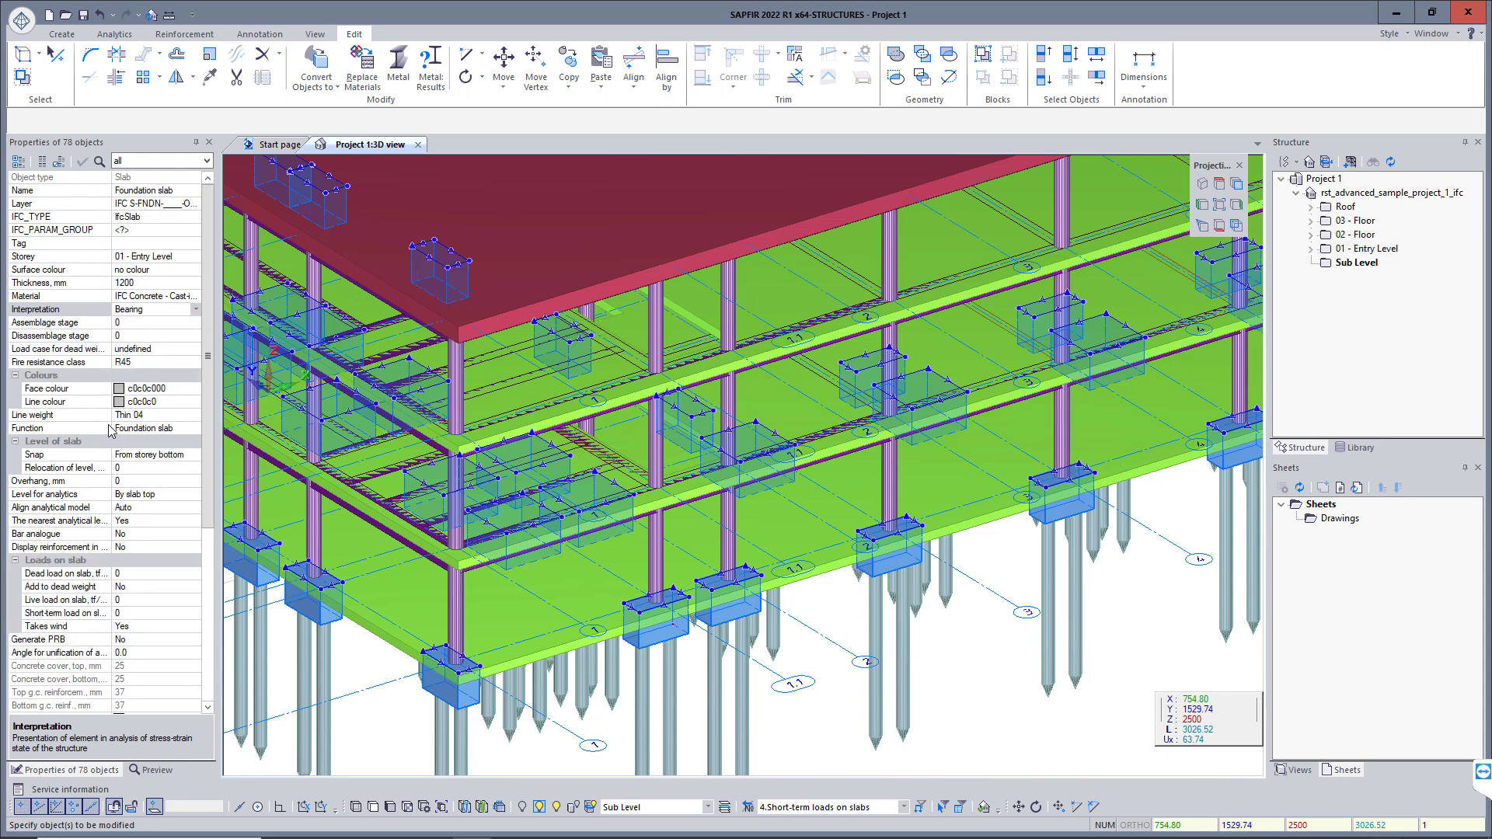
- Set the selected foundation slabs' level for analytics to By mid-slab and the nearest analytical level option to No
click(195, 494)
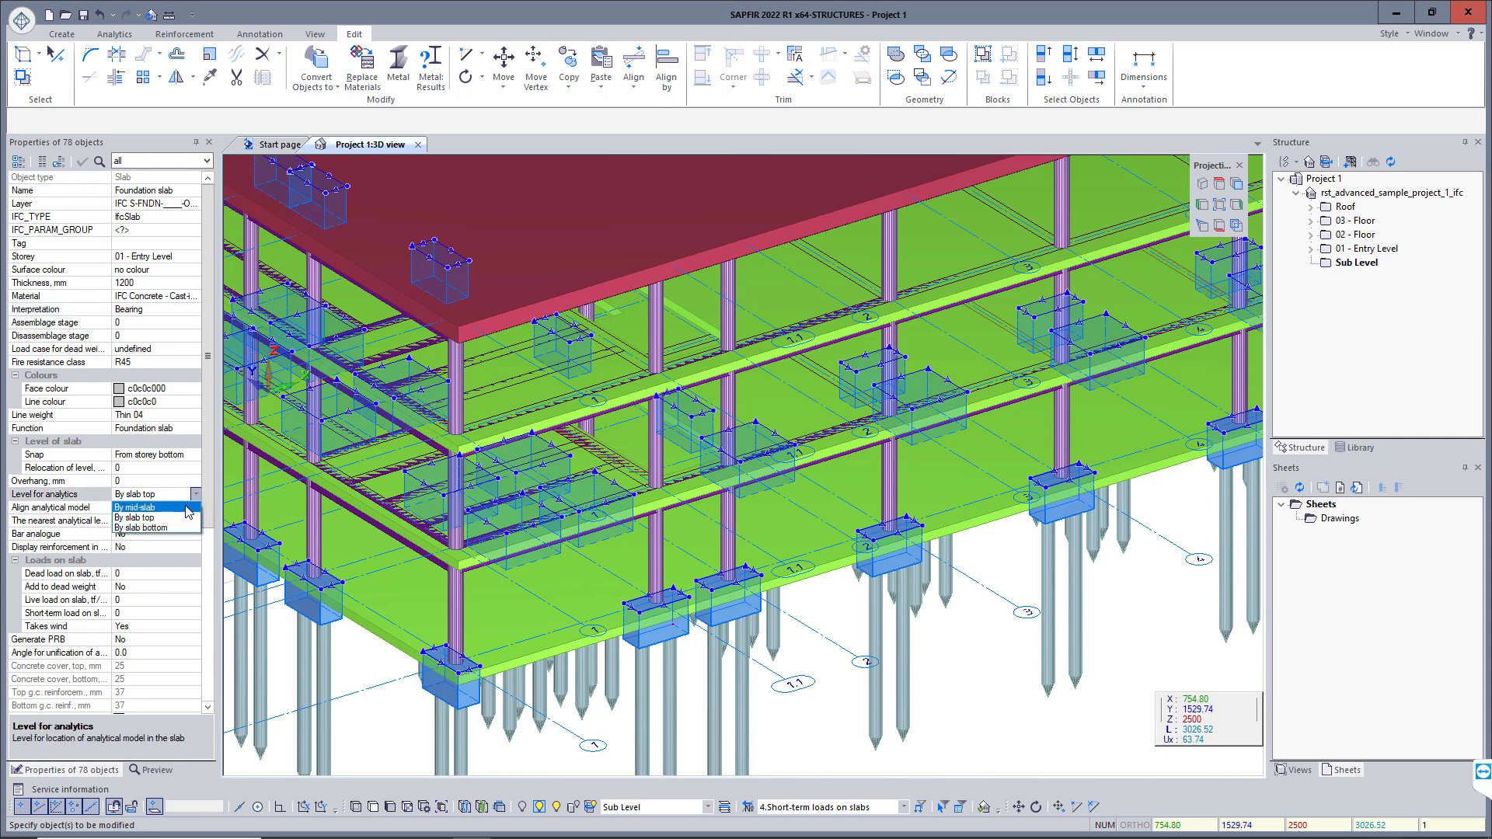
click(185, 507)
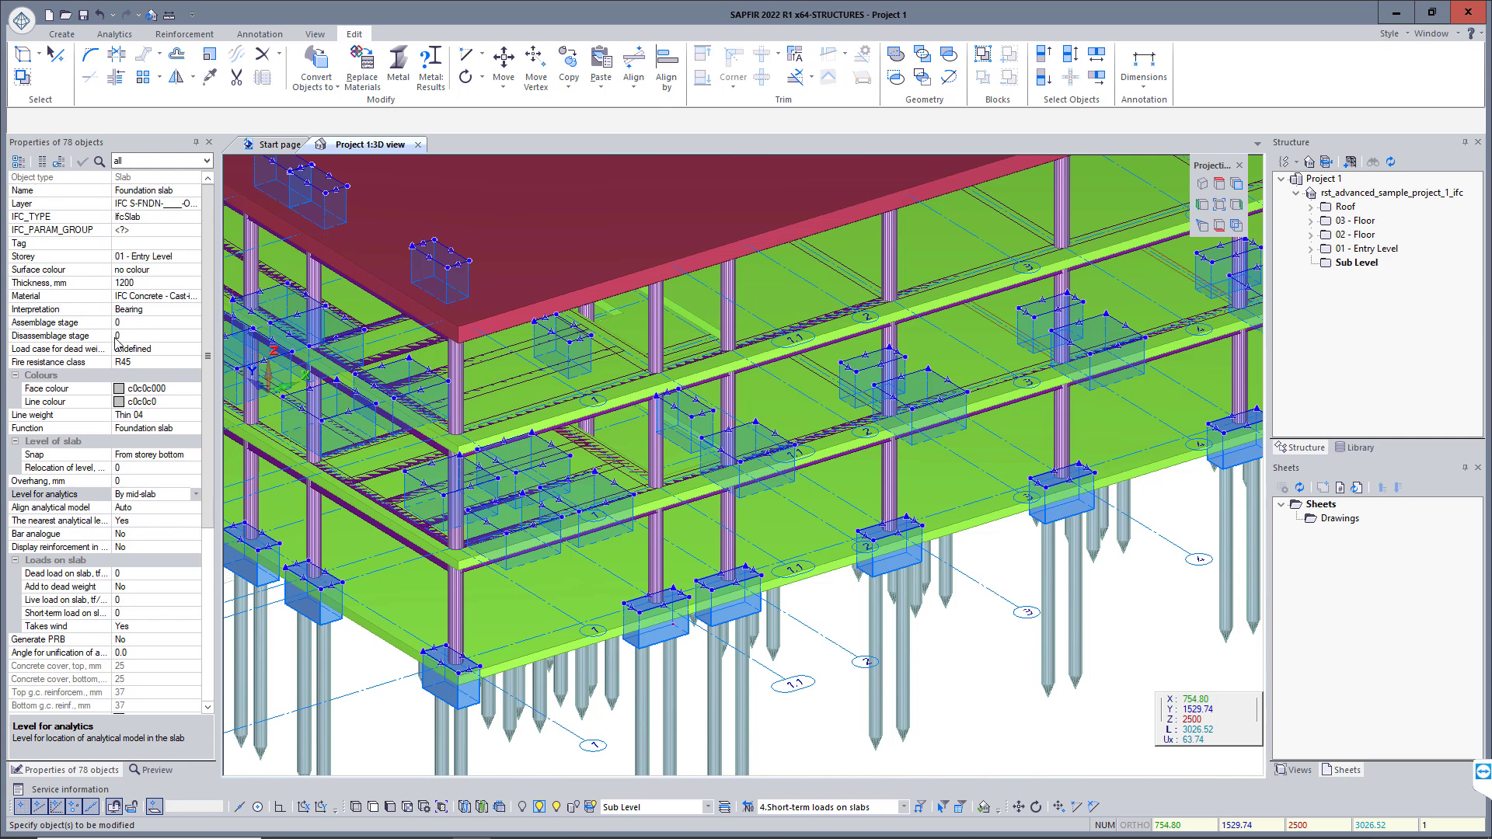
double_click(94, 522)
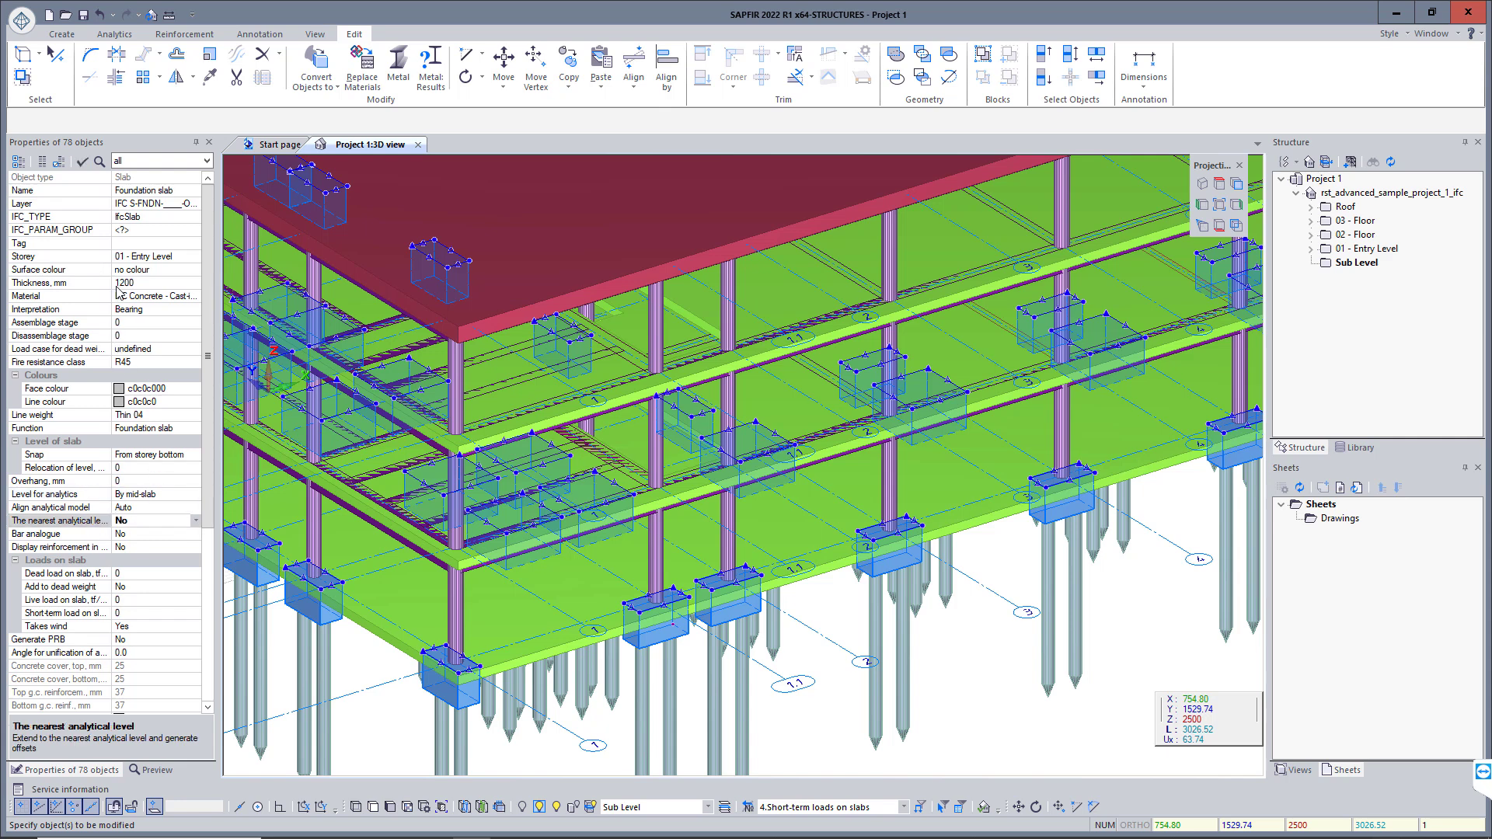
- Set the foundation slabs' settings for intersections to Real volumes, apply the property changes and clear the selection
scroll(206, 264, down, 1)
drag(203, 259, 204, 419)
click(109, 496)
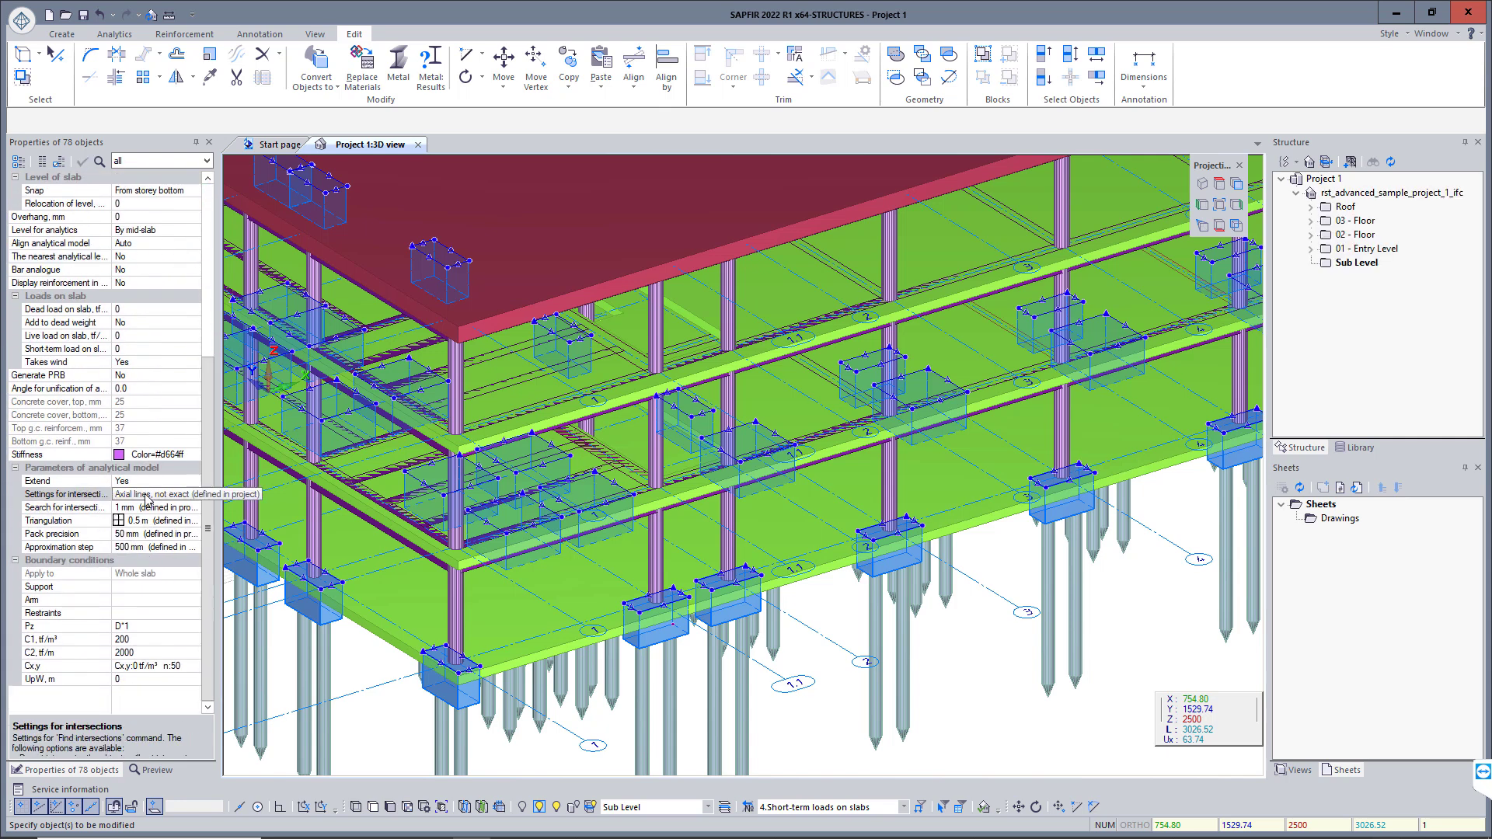
click(196, 494)
click(175, 568)
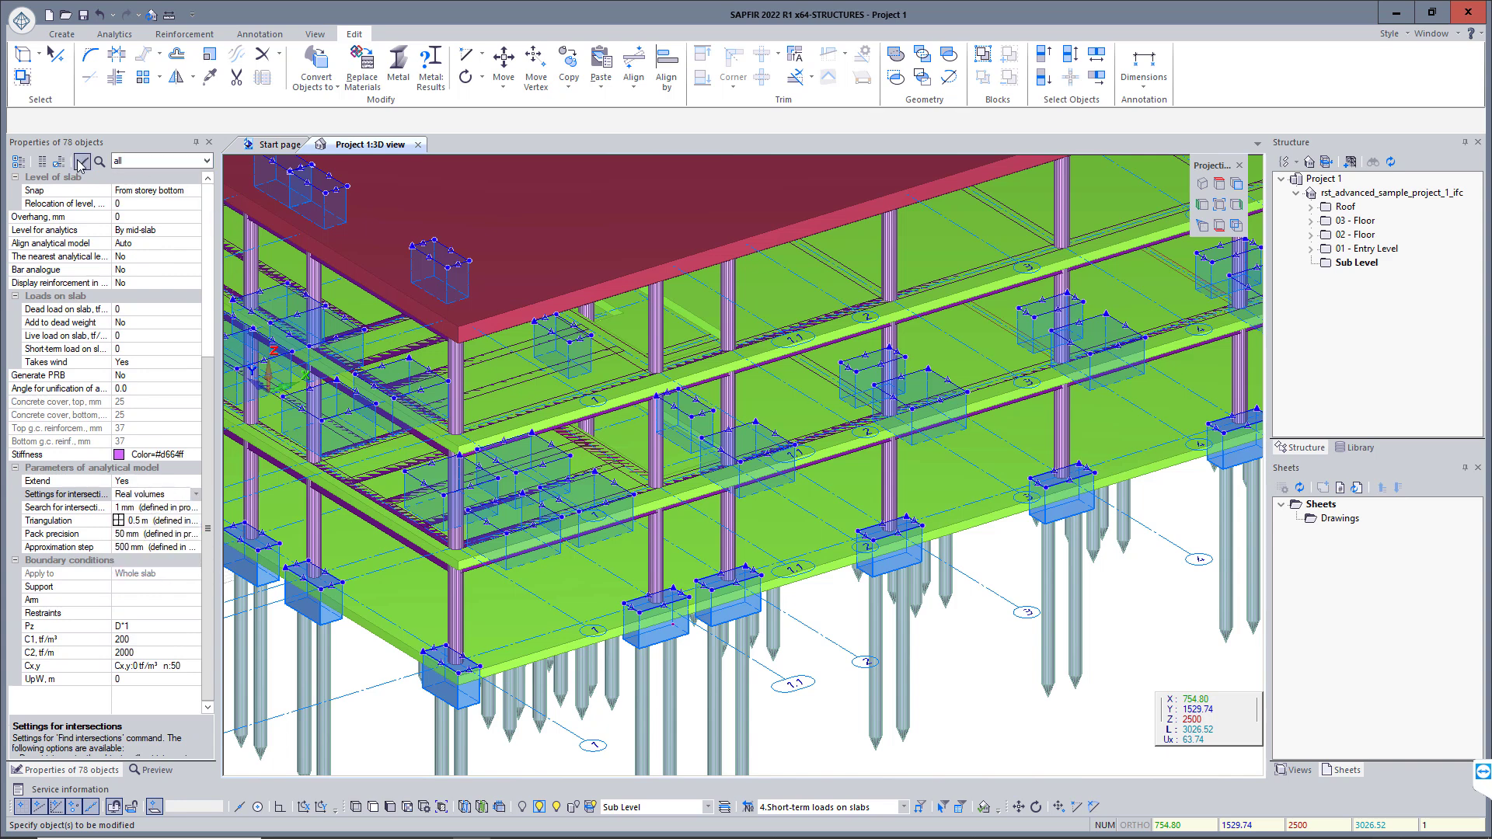
key(Escape)
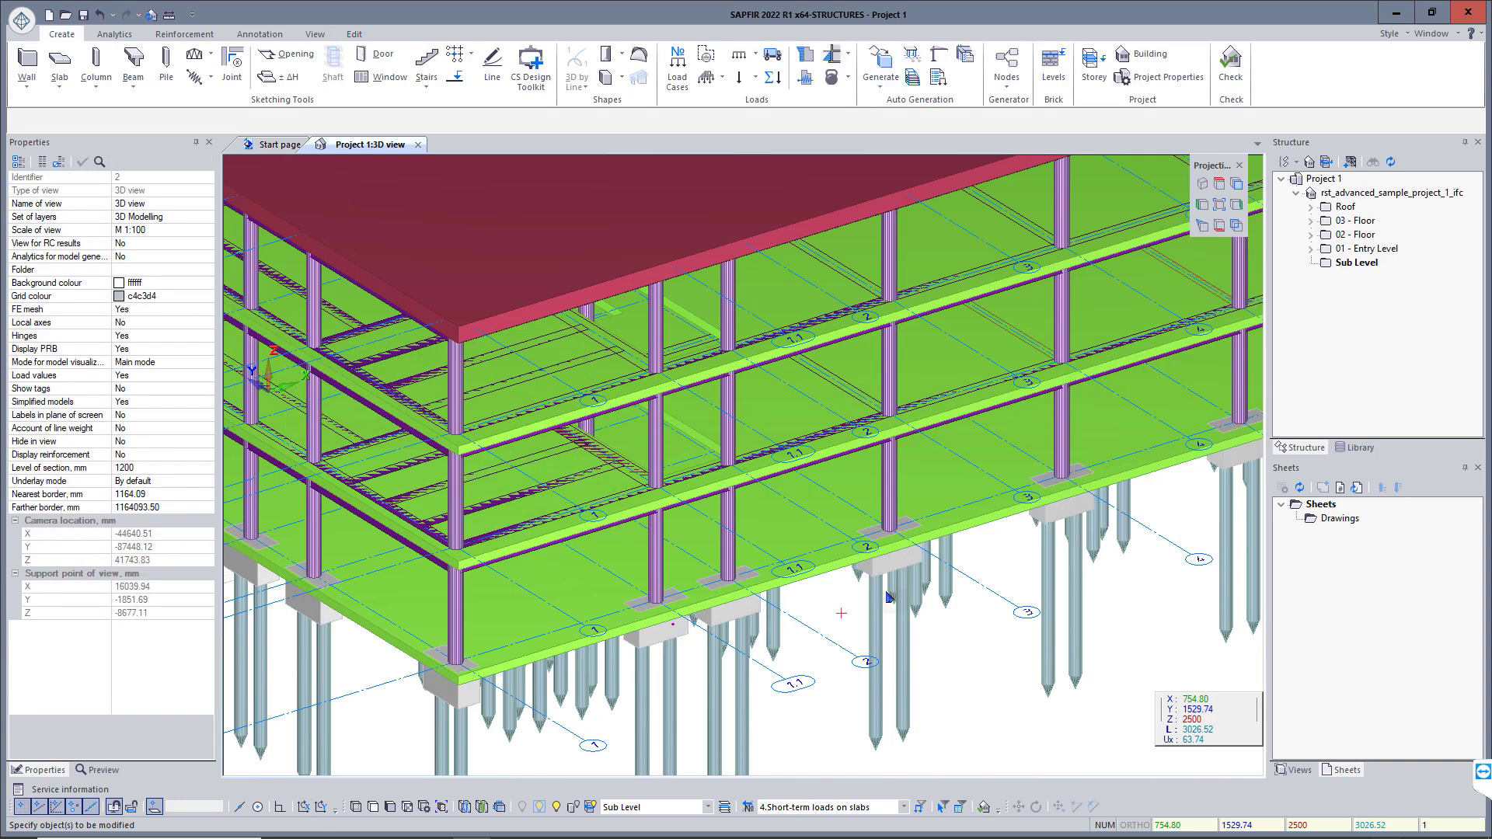
- Select all beams with the element filter and apply Real volumes as their settings for intersections, then deselect them
click(961, 807)
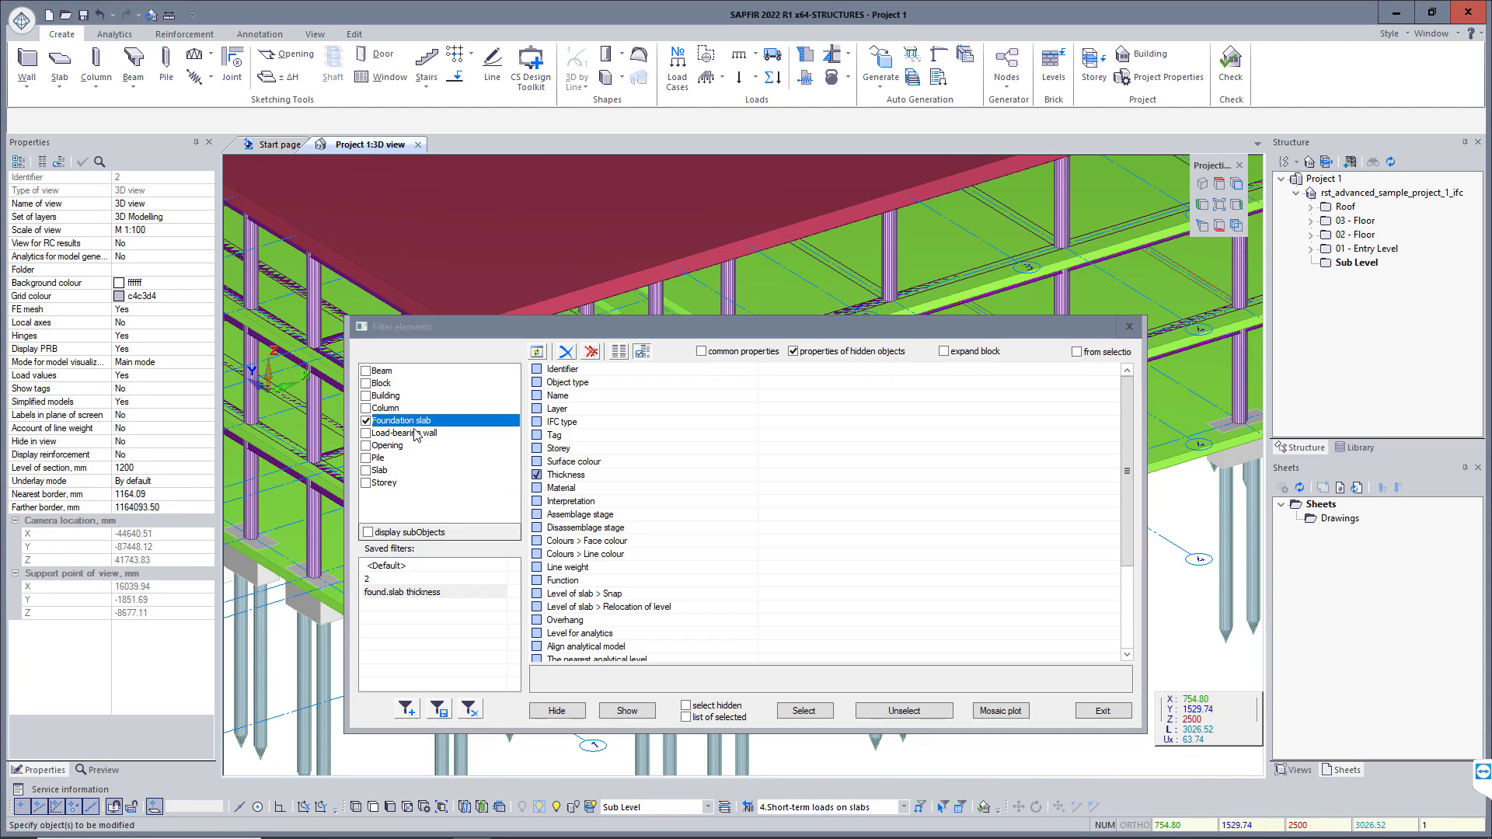
click(365, 371)
click(809, 710)
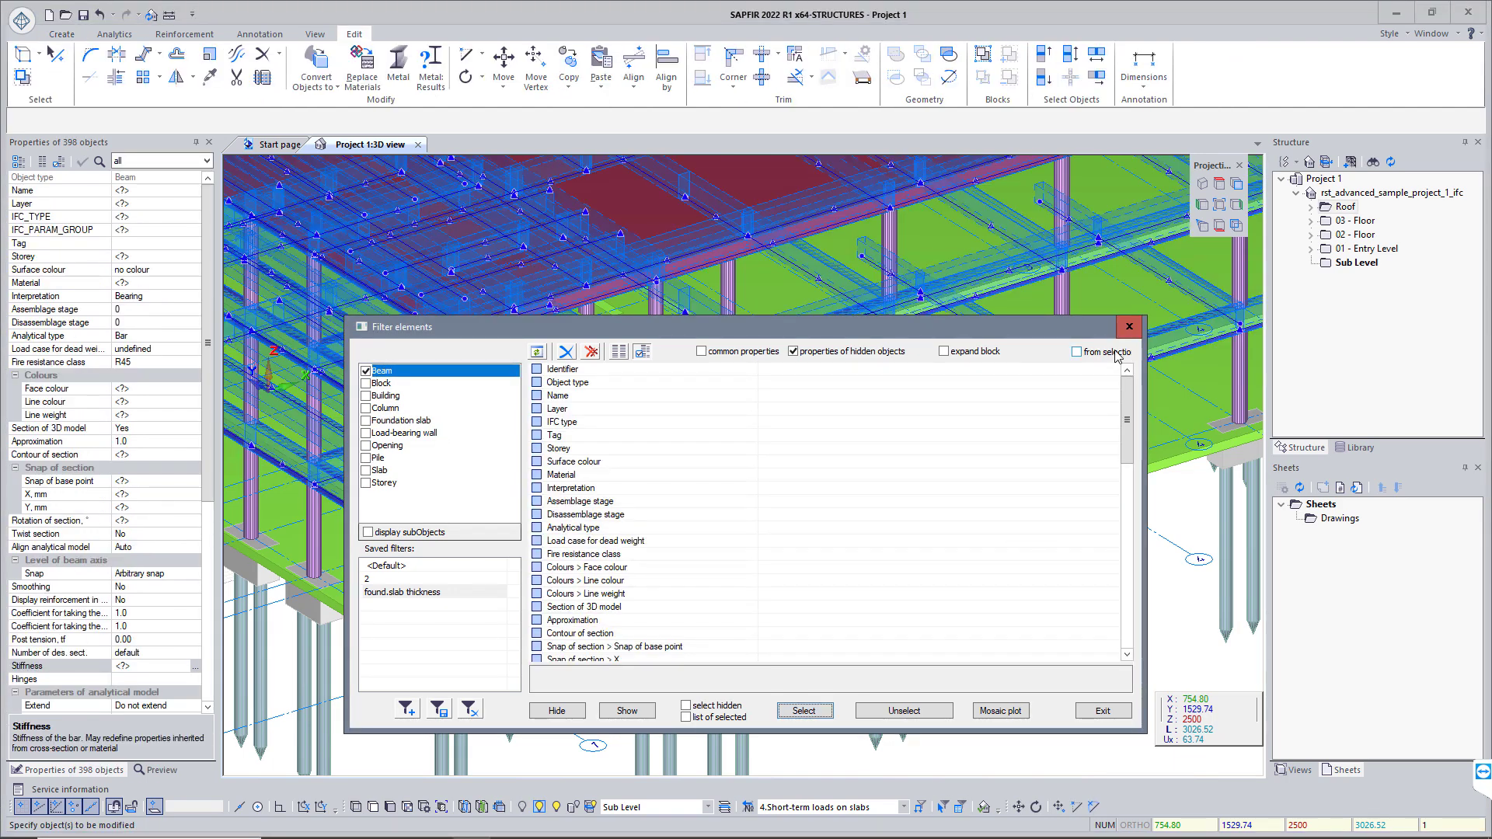
click(1129, 327)
scroll(108, 628, down, 2)
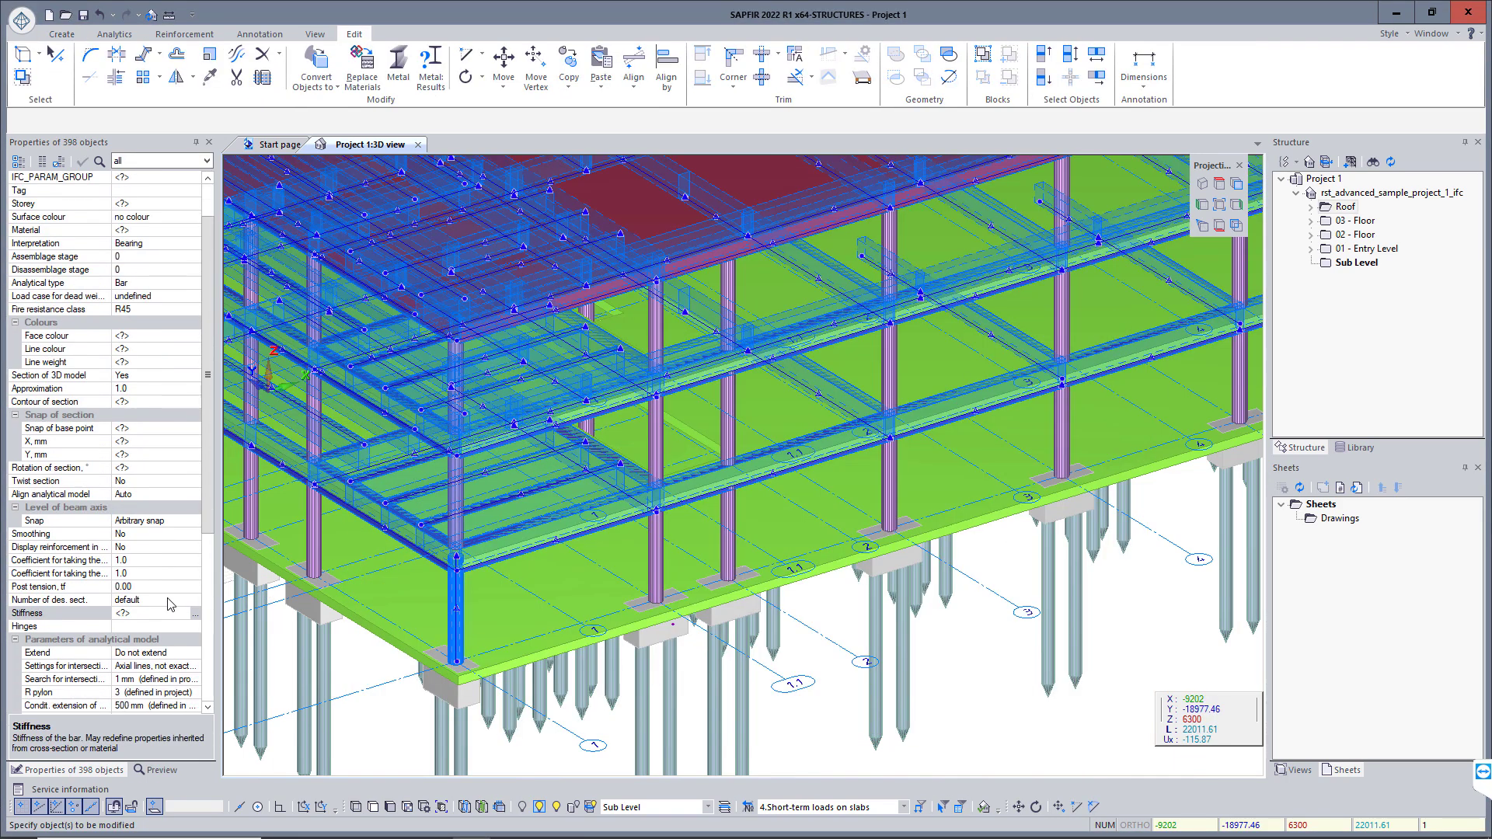
click(140, 627)
click(196, 626)
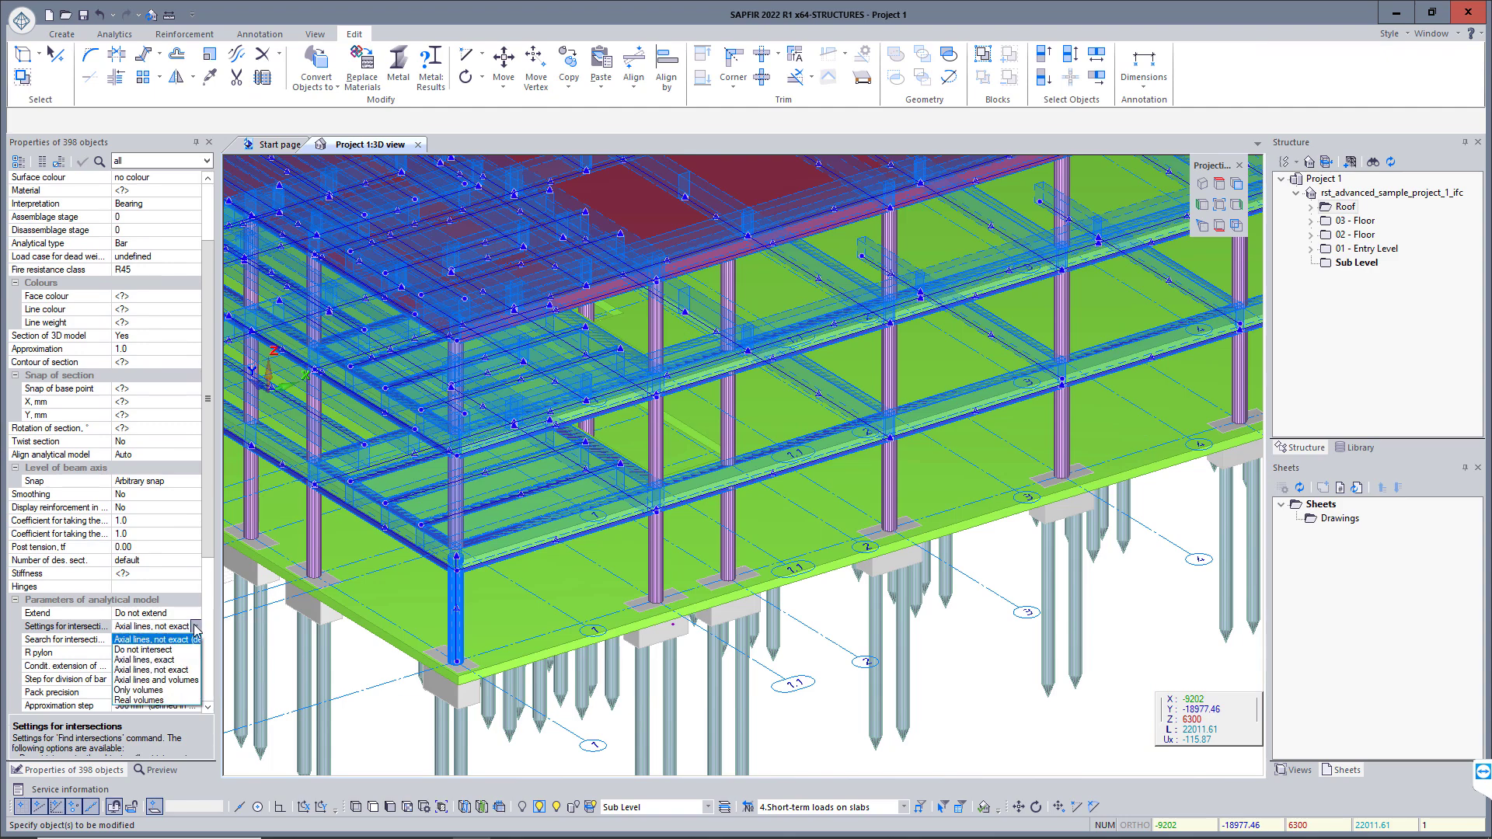
click(155, 702)
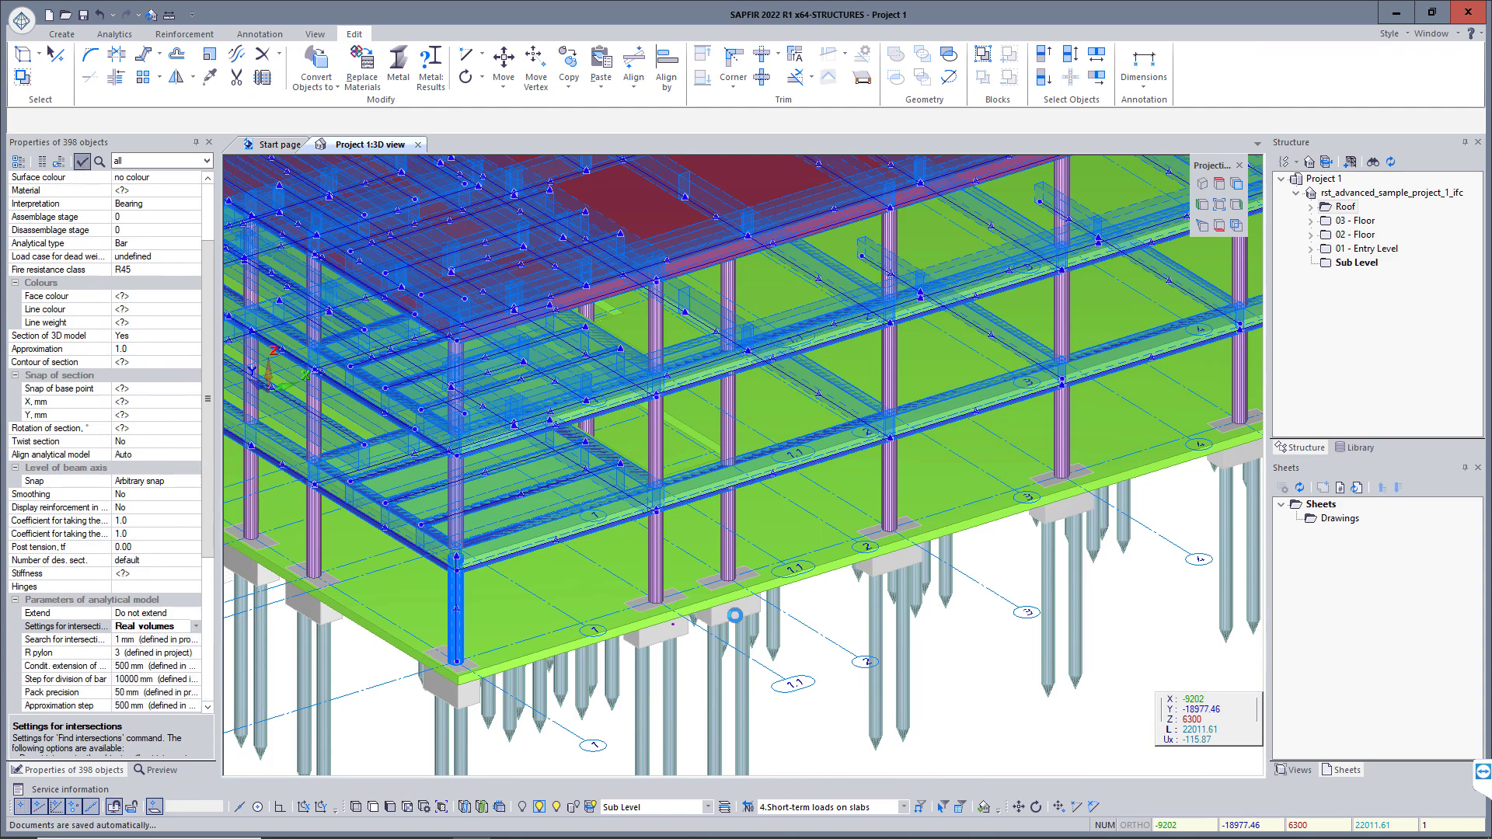
click(829, 623)
- Display the structural-analytical model of the whole building and examine the pile caps and the walls at the wing ends
scroll(829, 623, down, 6)
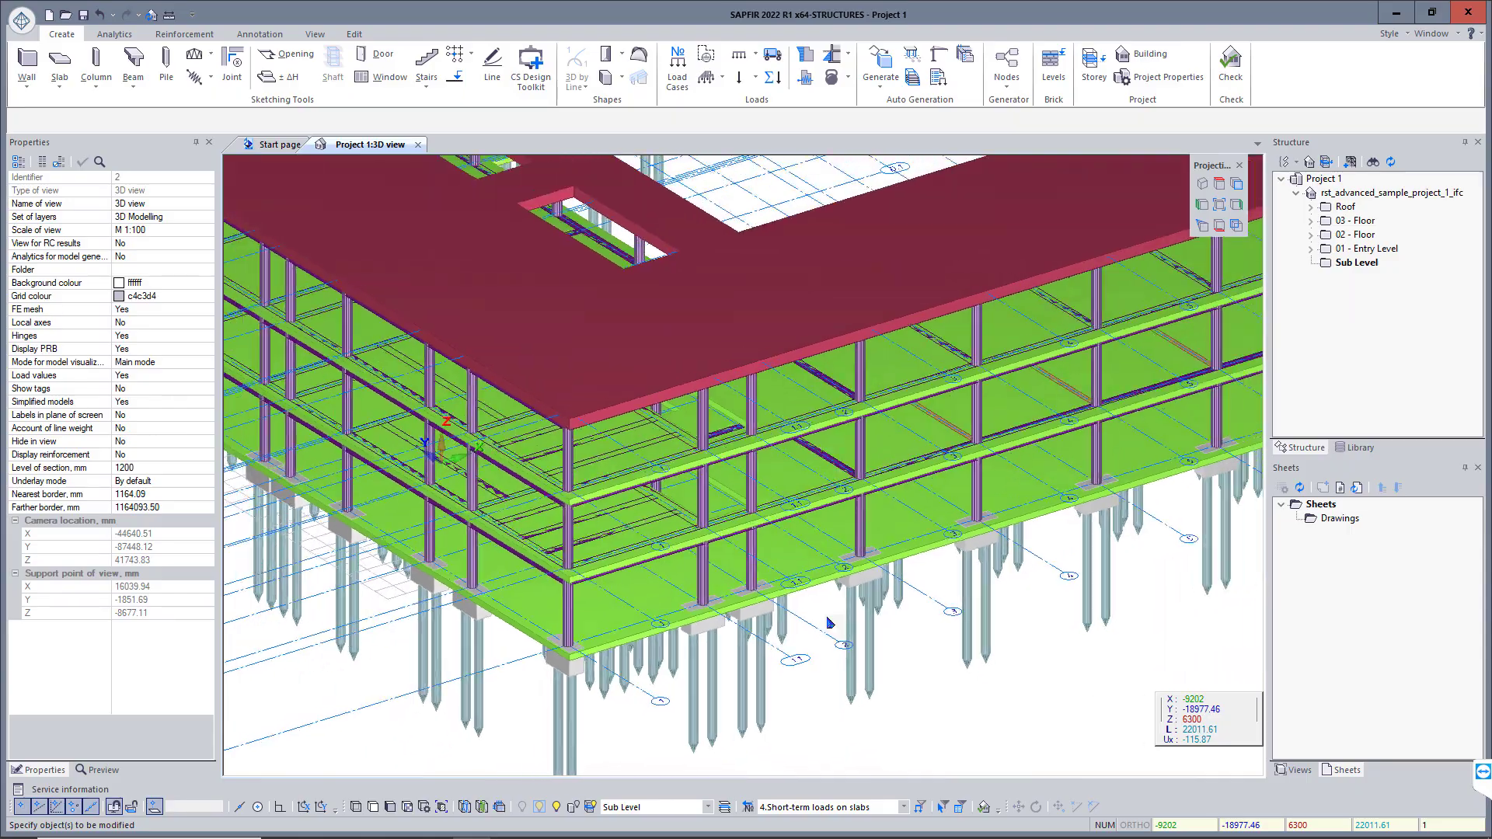
scroll(829, 623, down, 5)
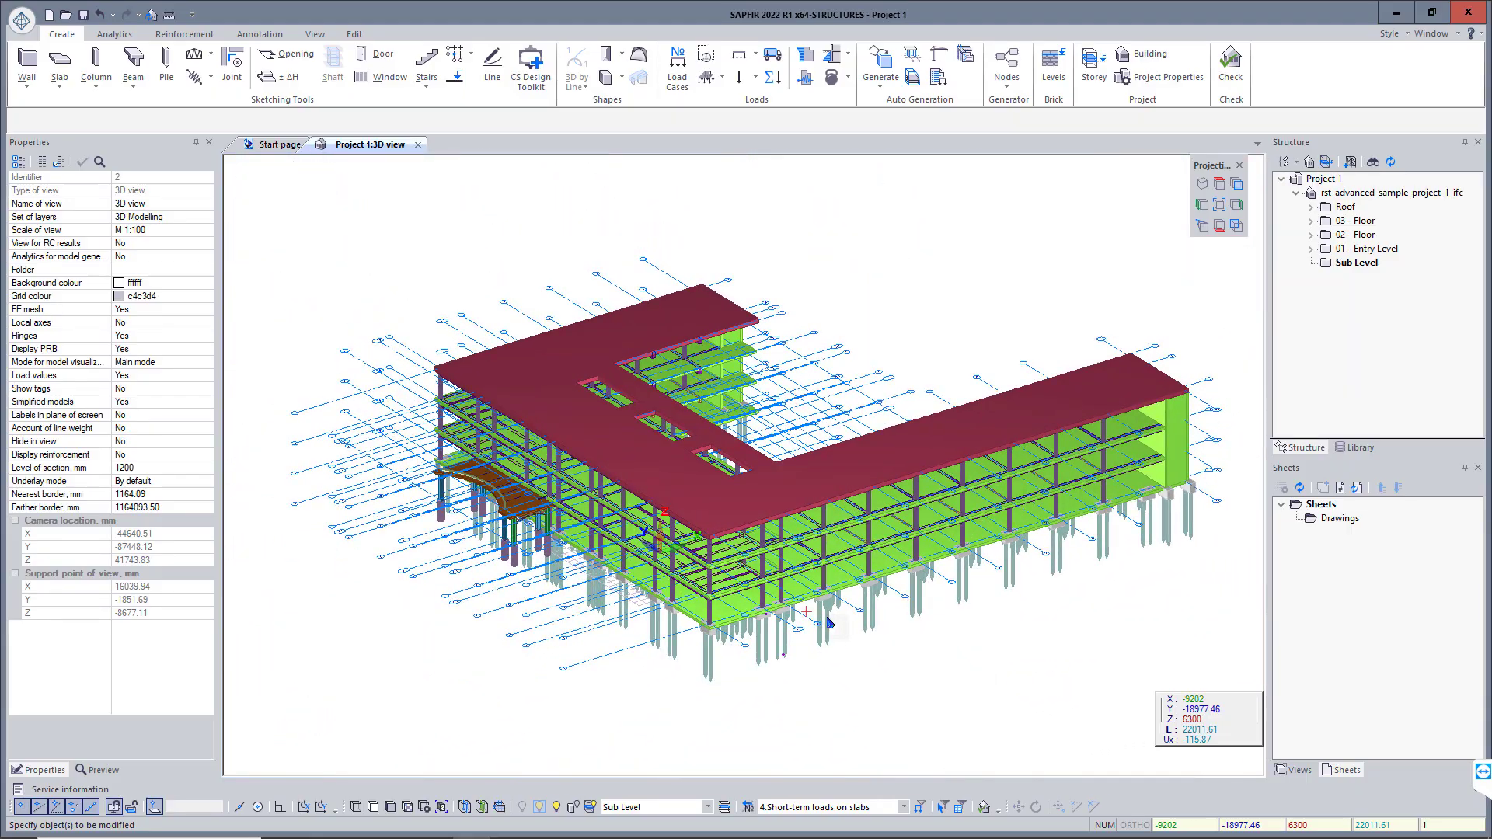
click(464, 807)
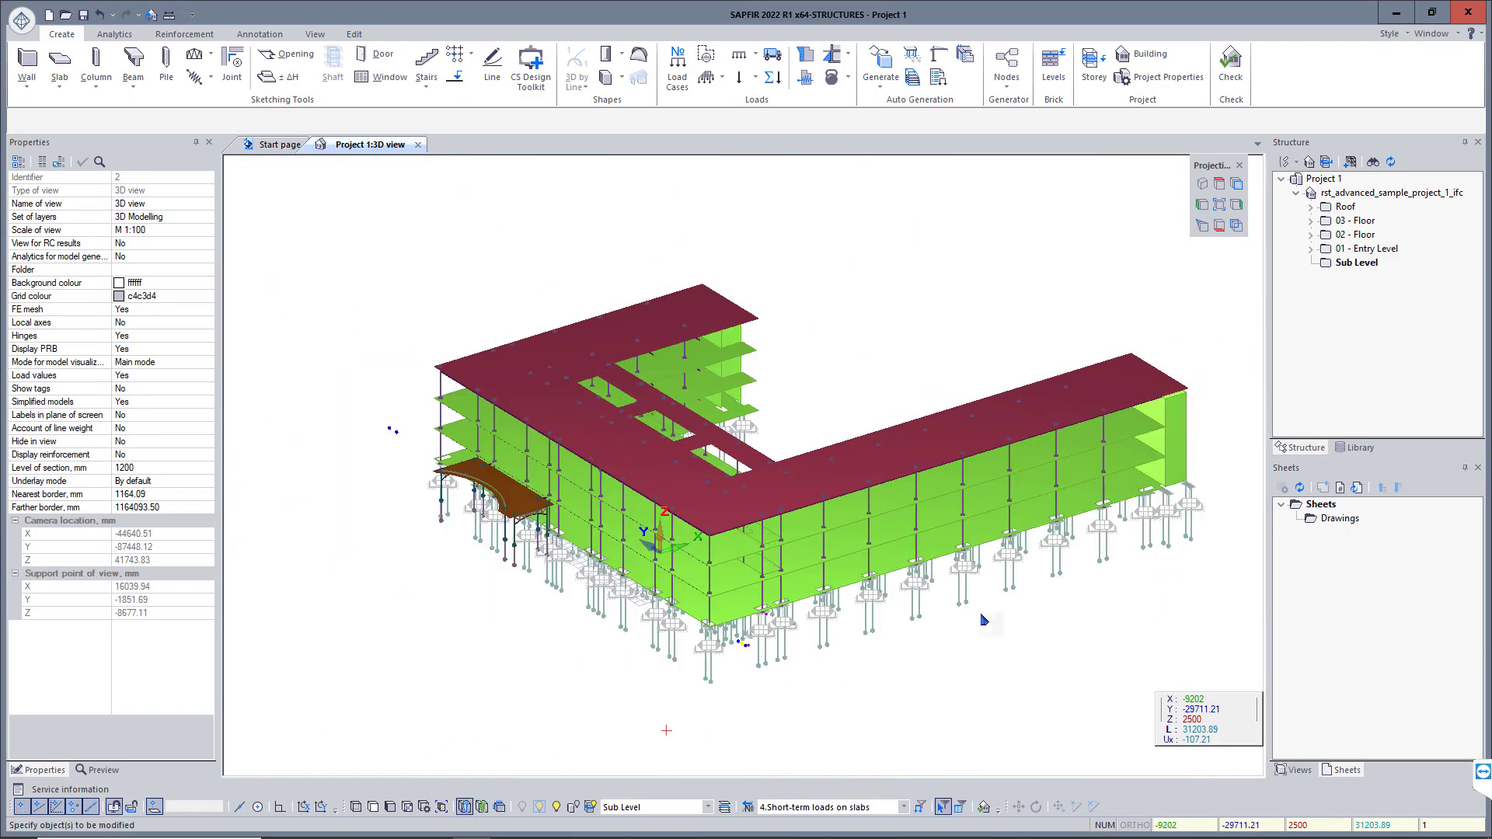
scroll(1122, 416, up, 8)
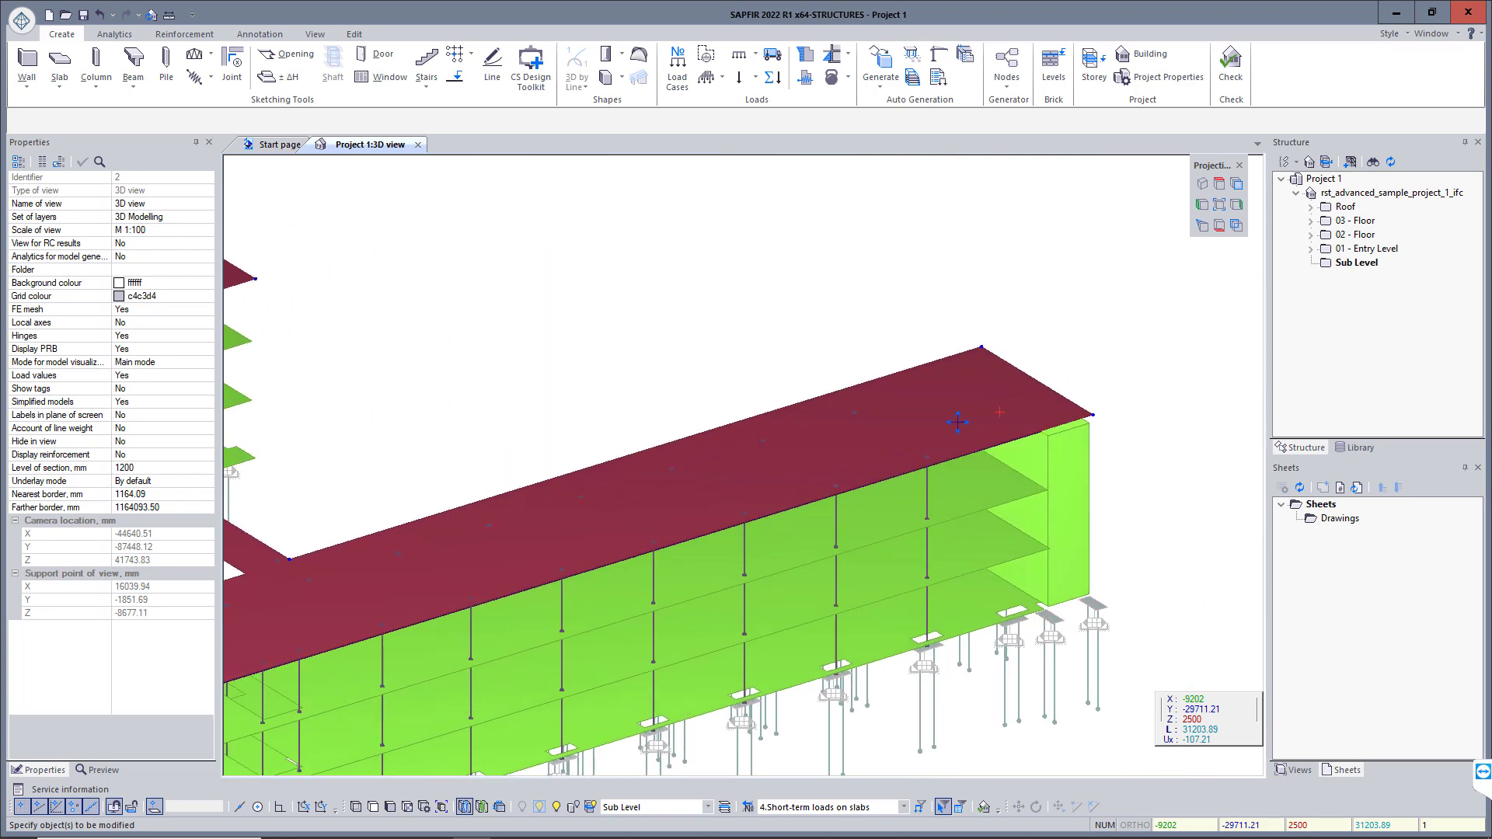
mouse_move(950, 391)
right_down()
mouse_move(942, 366)
mouse_move(948, 392)
right_up()
middle_drag(600, 438, 796, 435)
scroll(860, 418, down, 2)
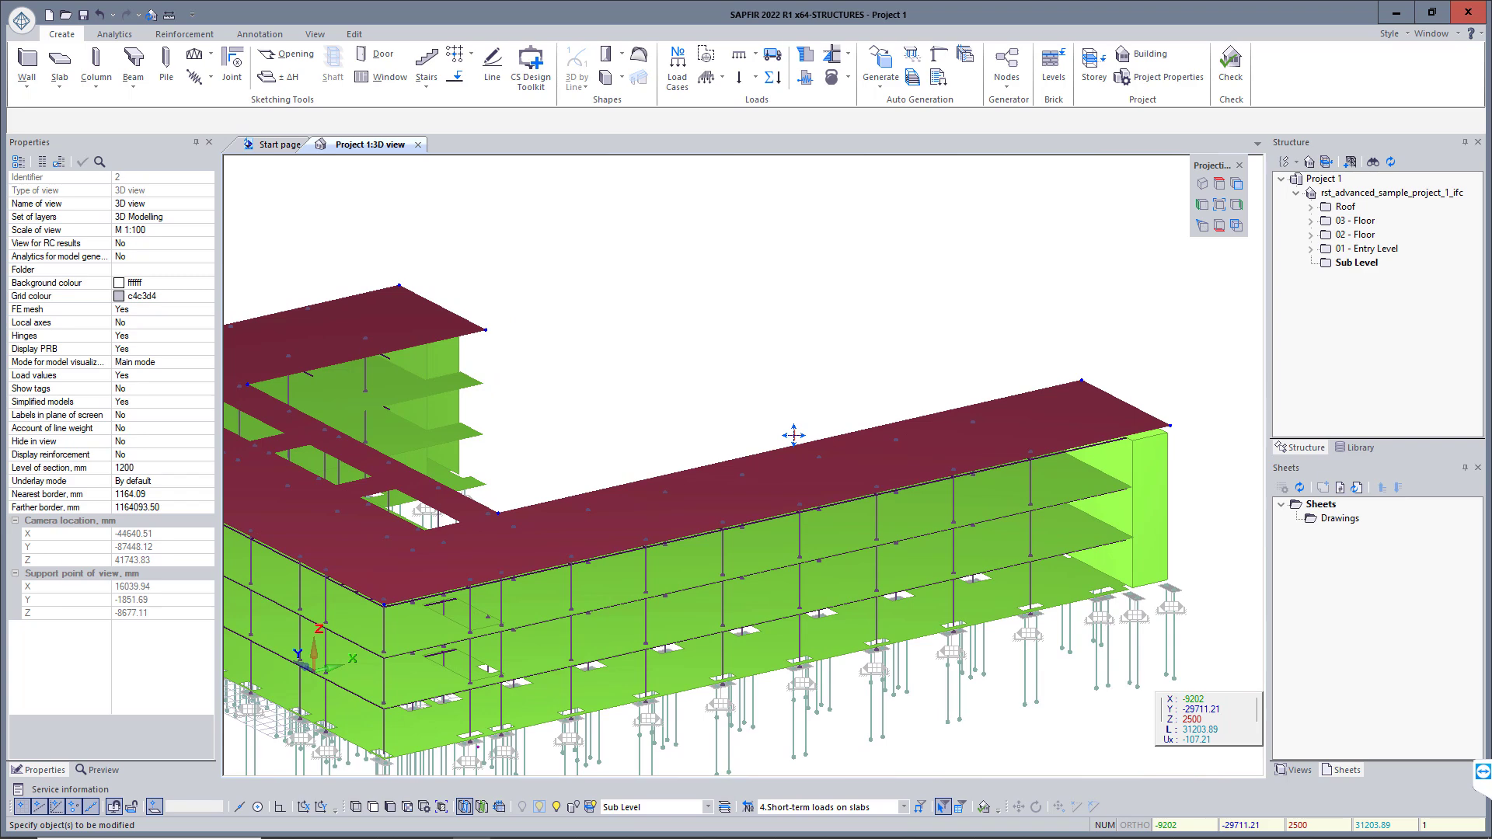
- Select all load-bearing walls with the element filter, add the roof slab to the selection and trim the walls by the roof
click(961, 808)
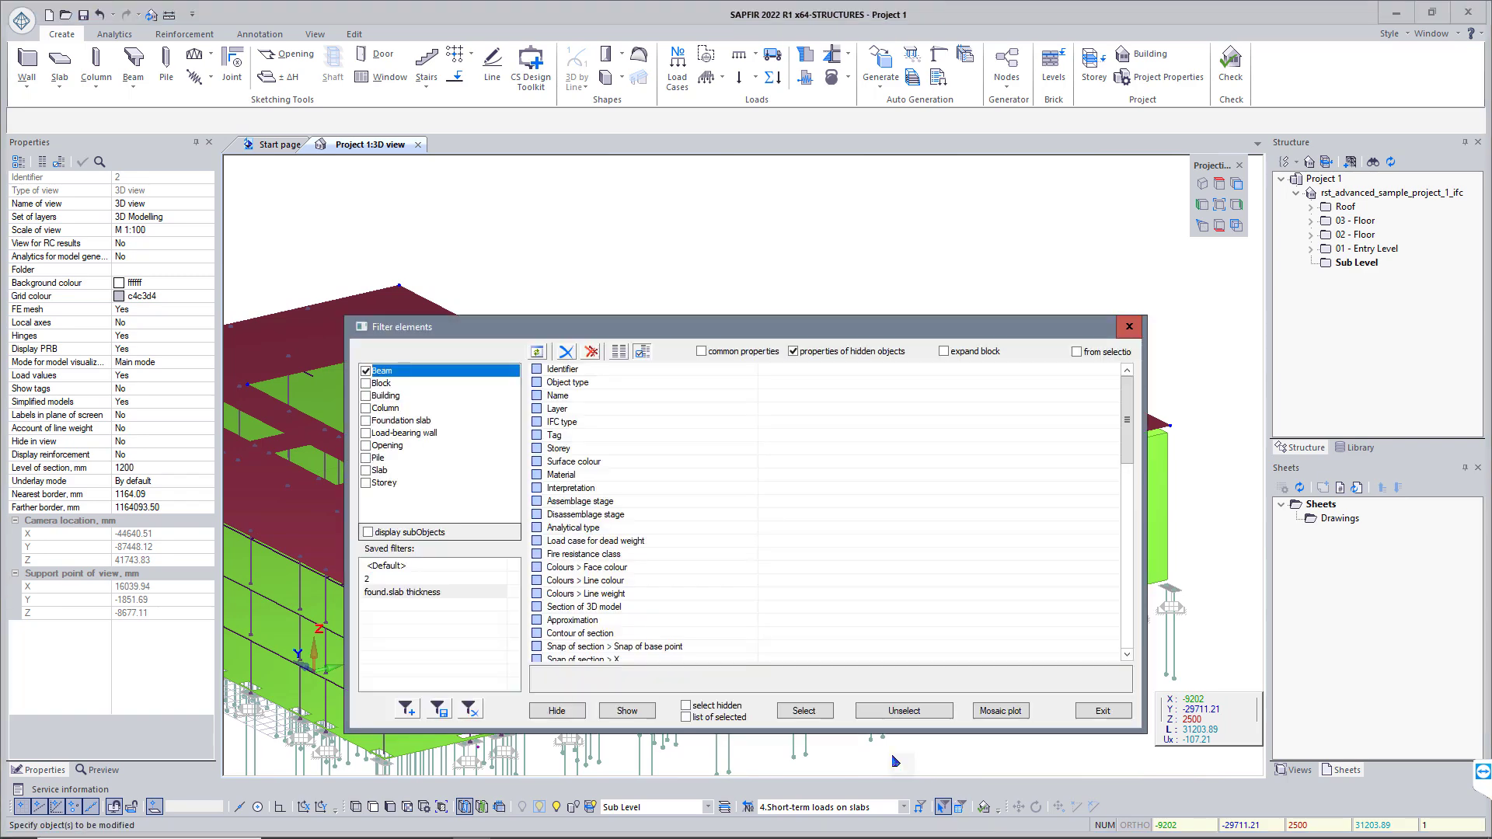
click(365, 371)
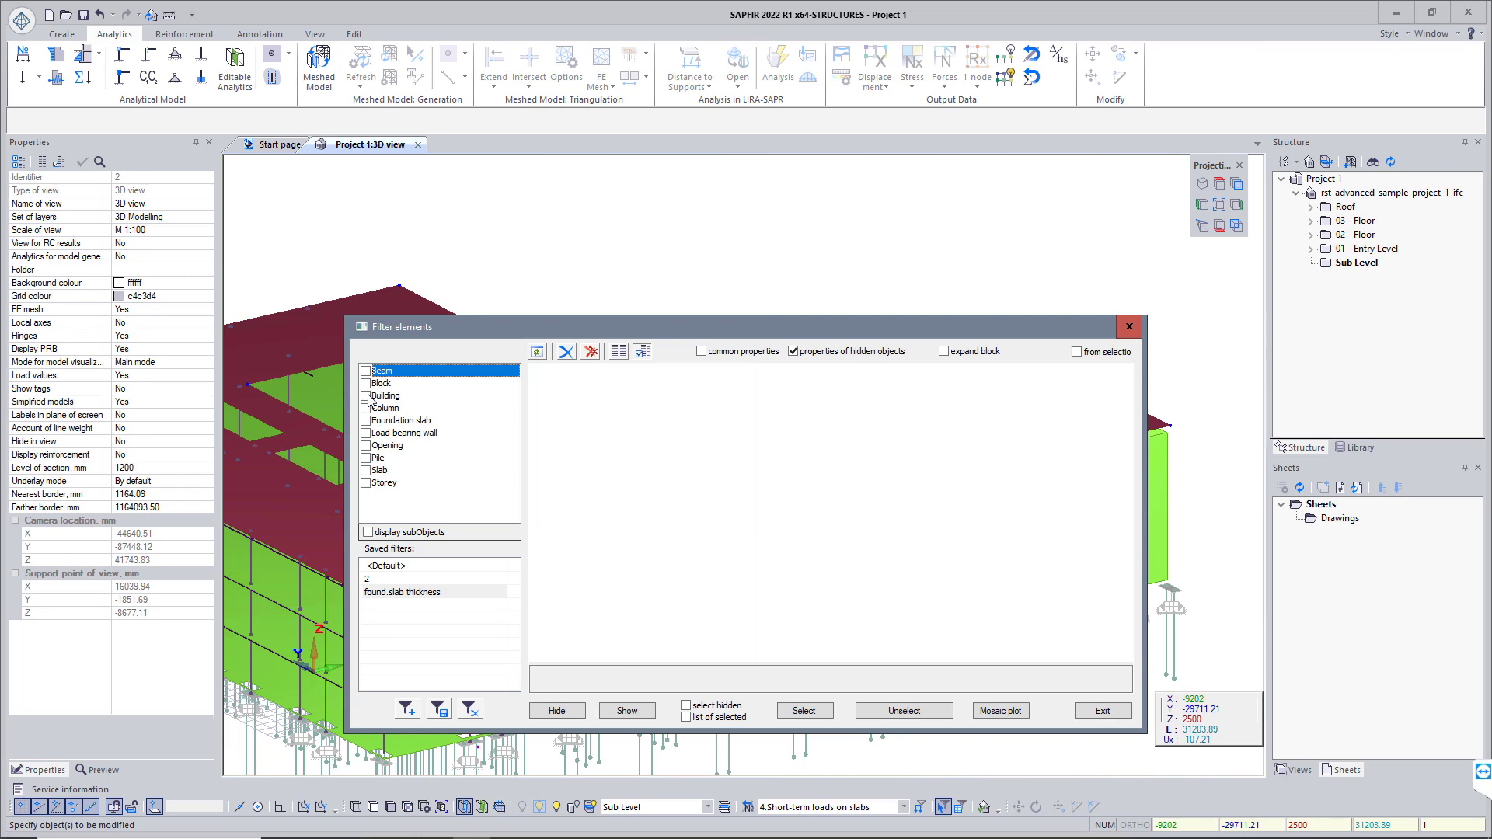
click(365, 432)
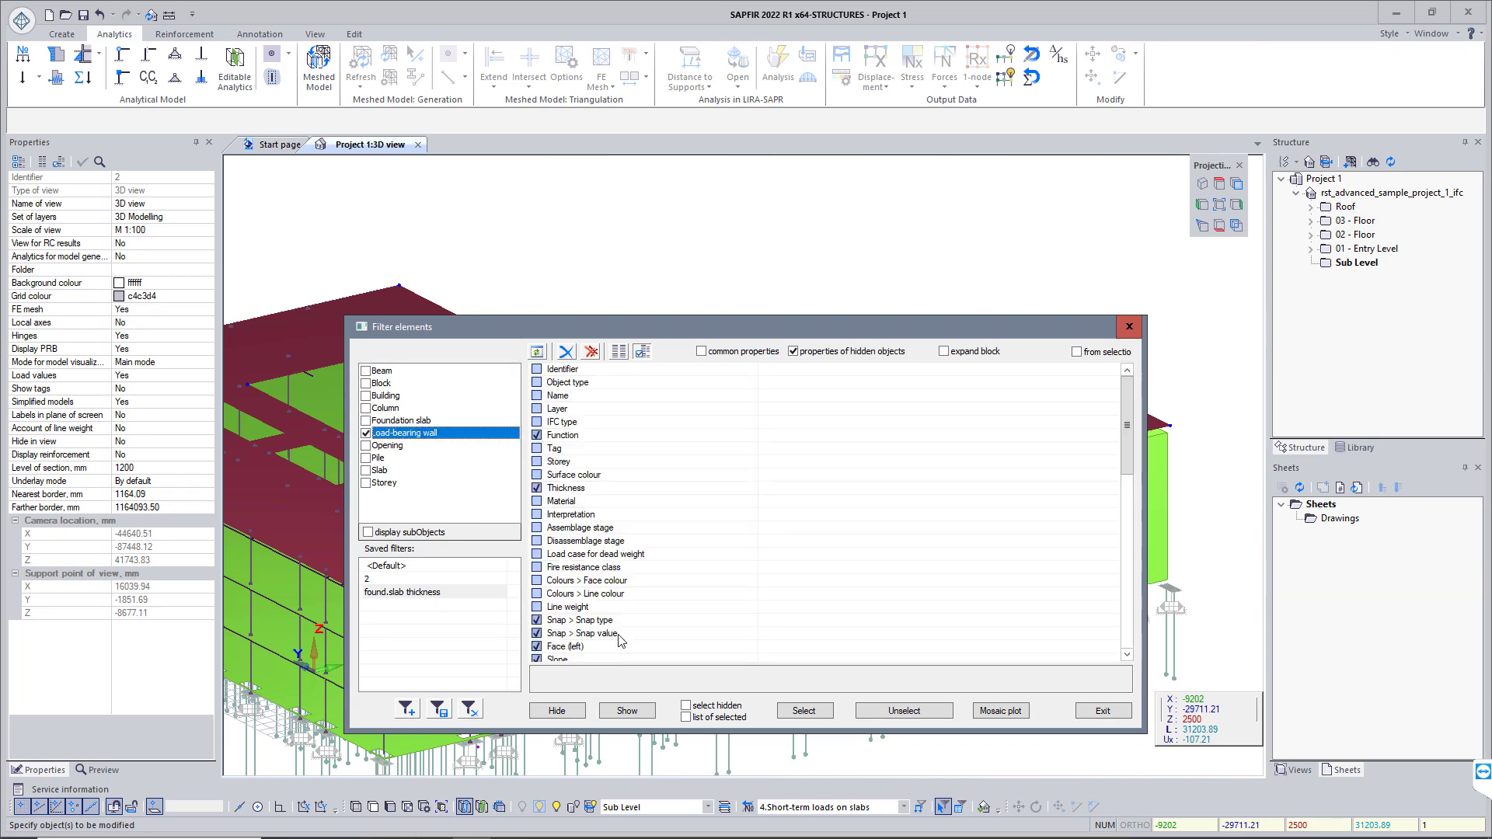
click(790, 713)
click(1127, 327)
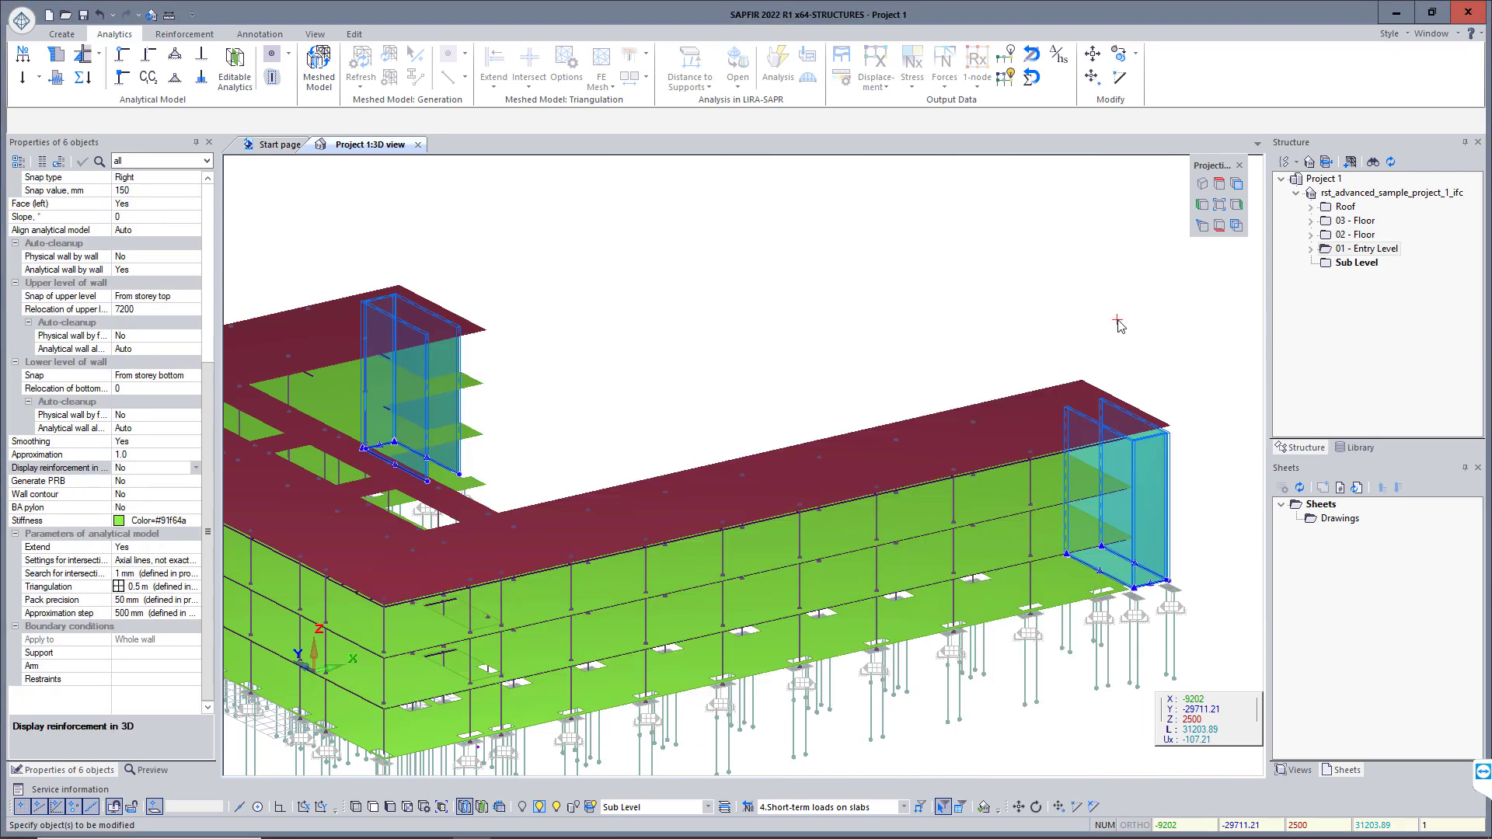
ctrl+click(651, 514)
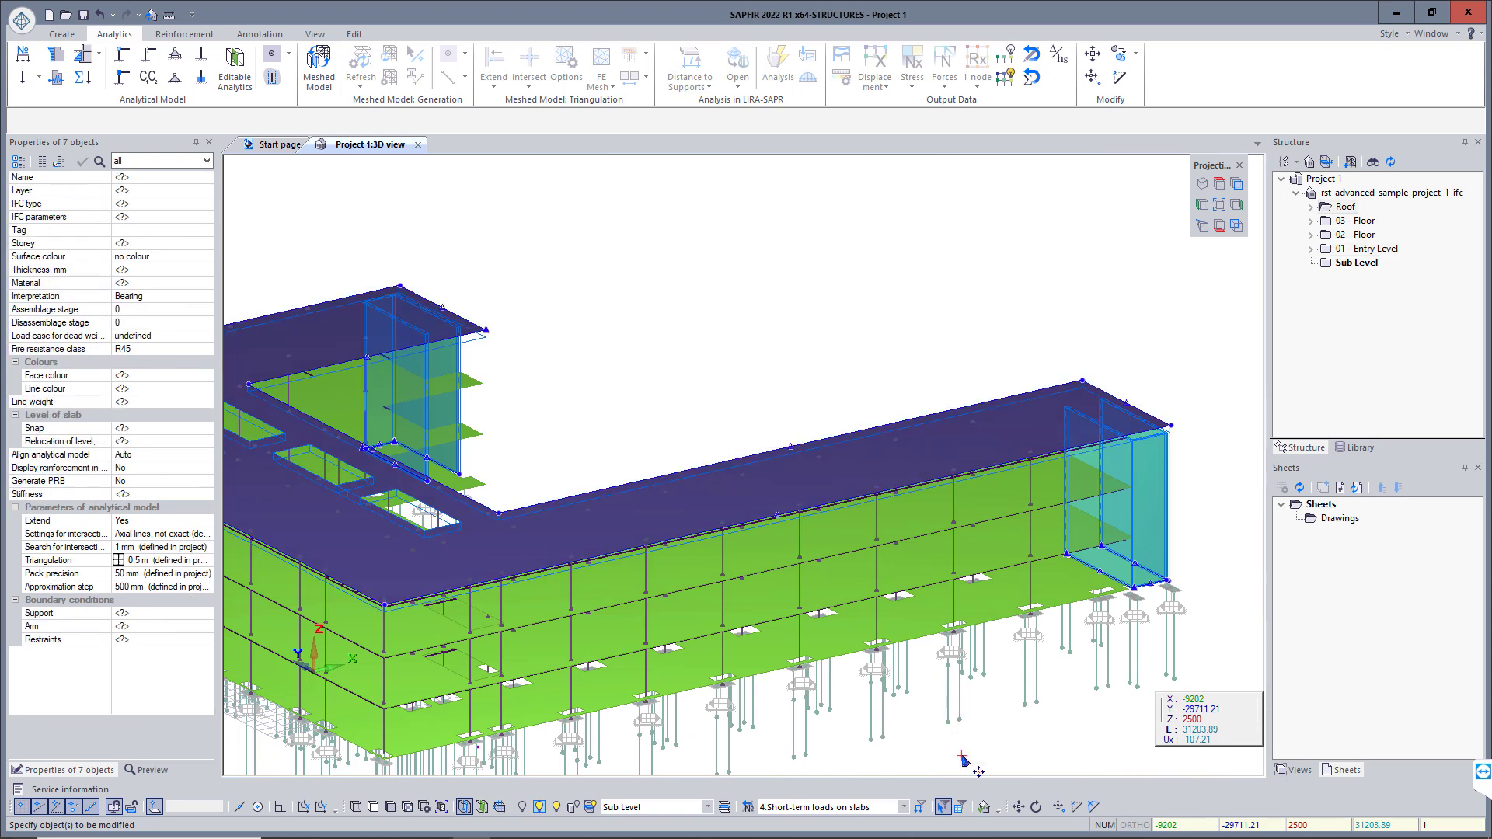
click(358, 35)
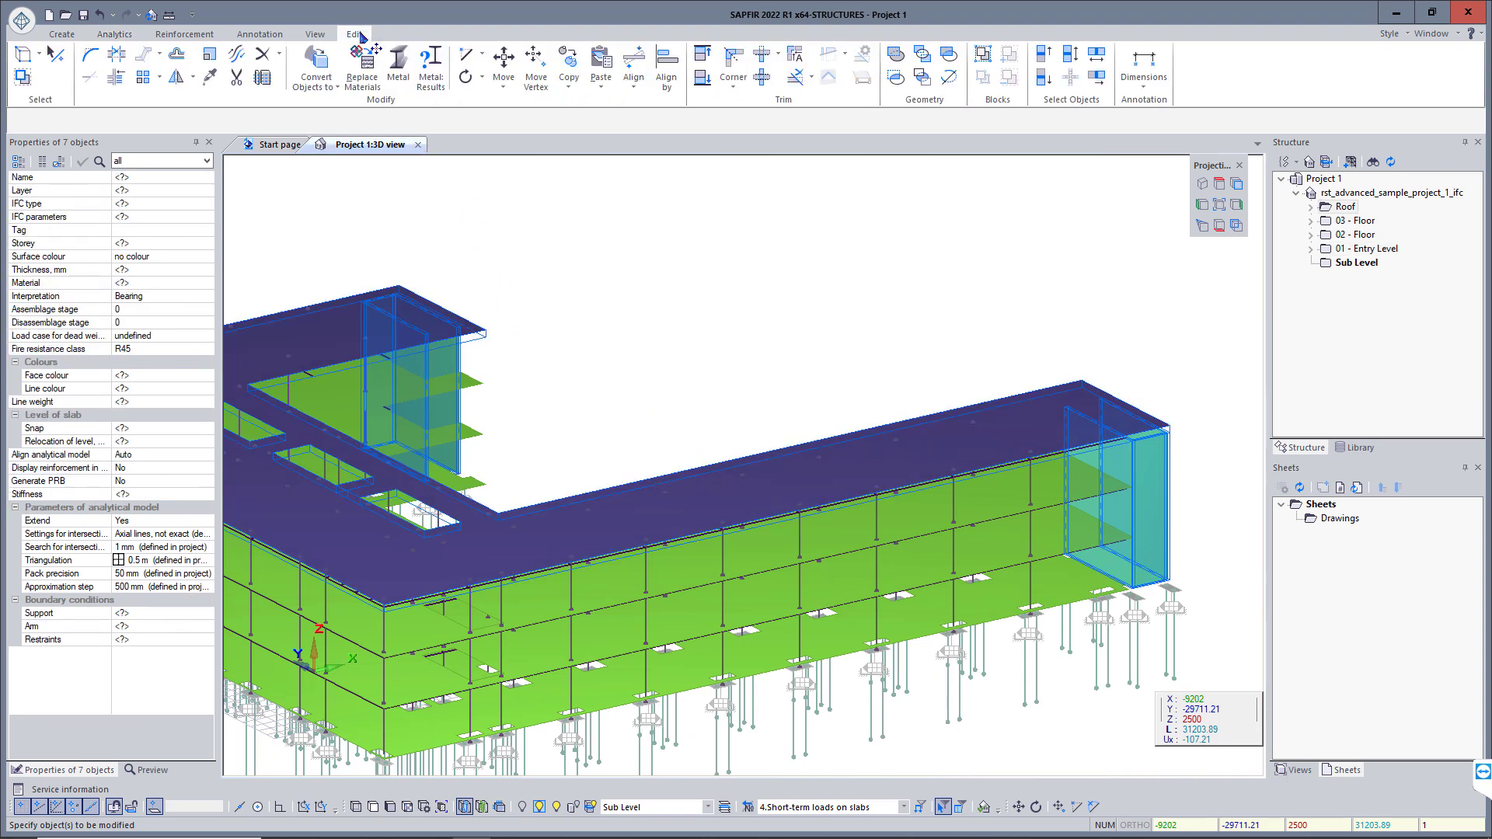
click(703, 56)
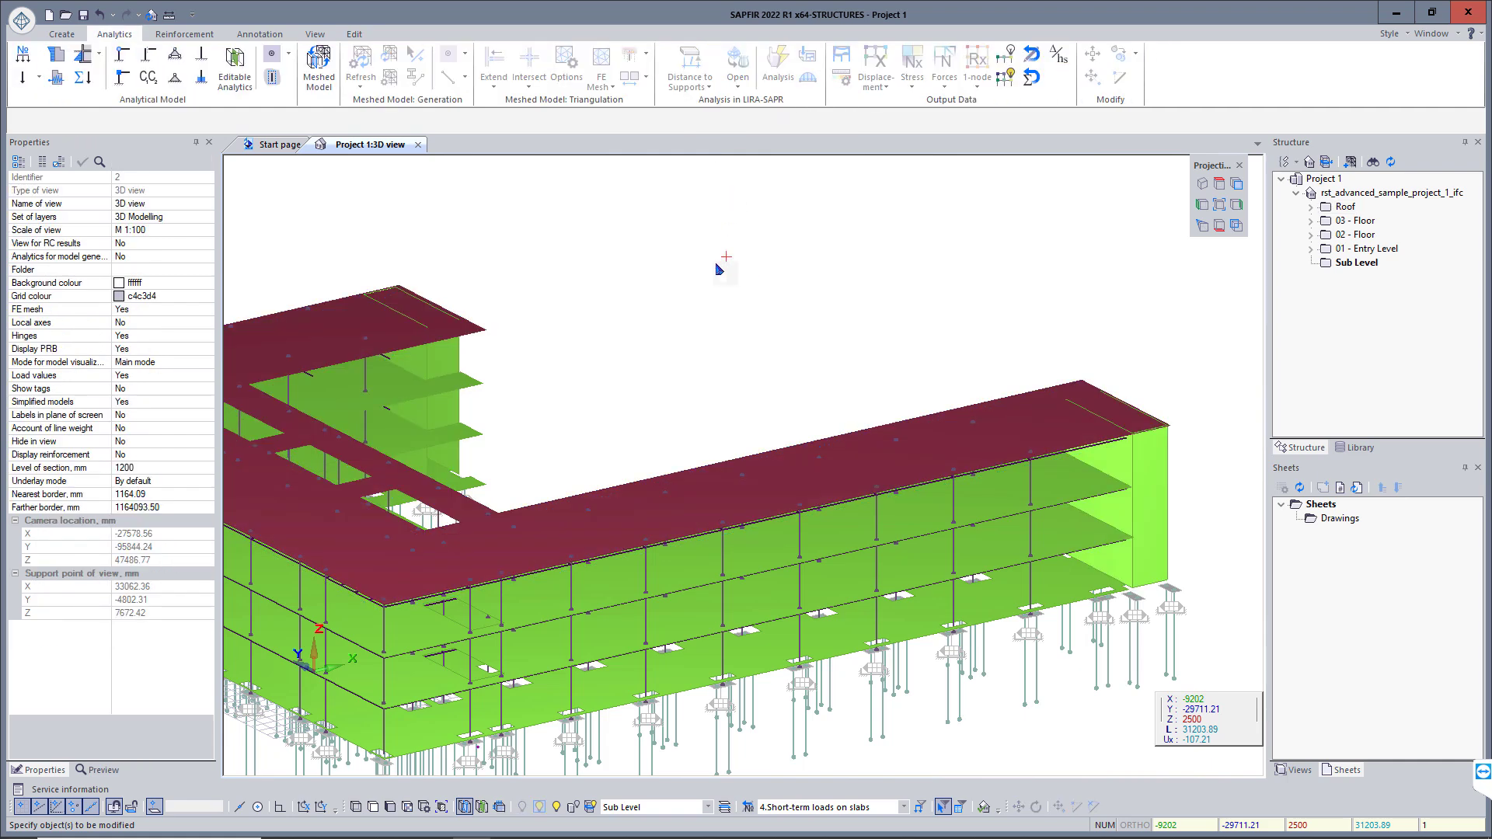
- Check the trimmed walls in the analytical model and switch the building back to its physical model
middle_drag(675, 289, 774, 254)
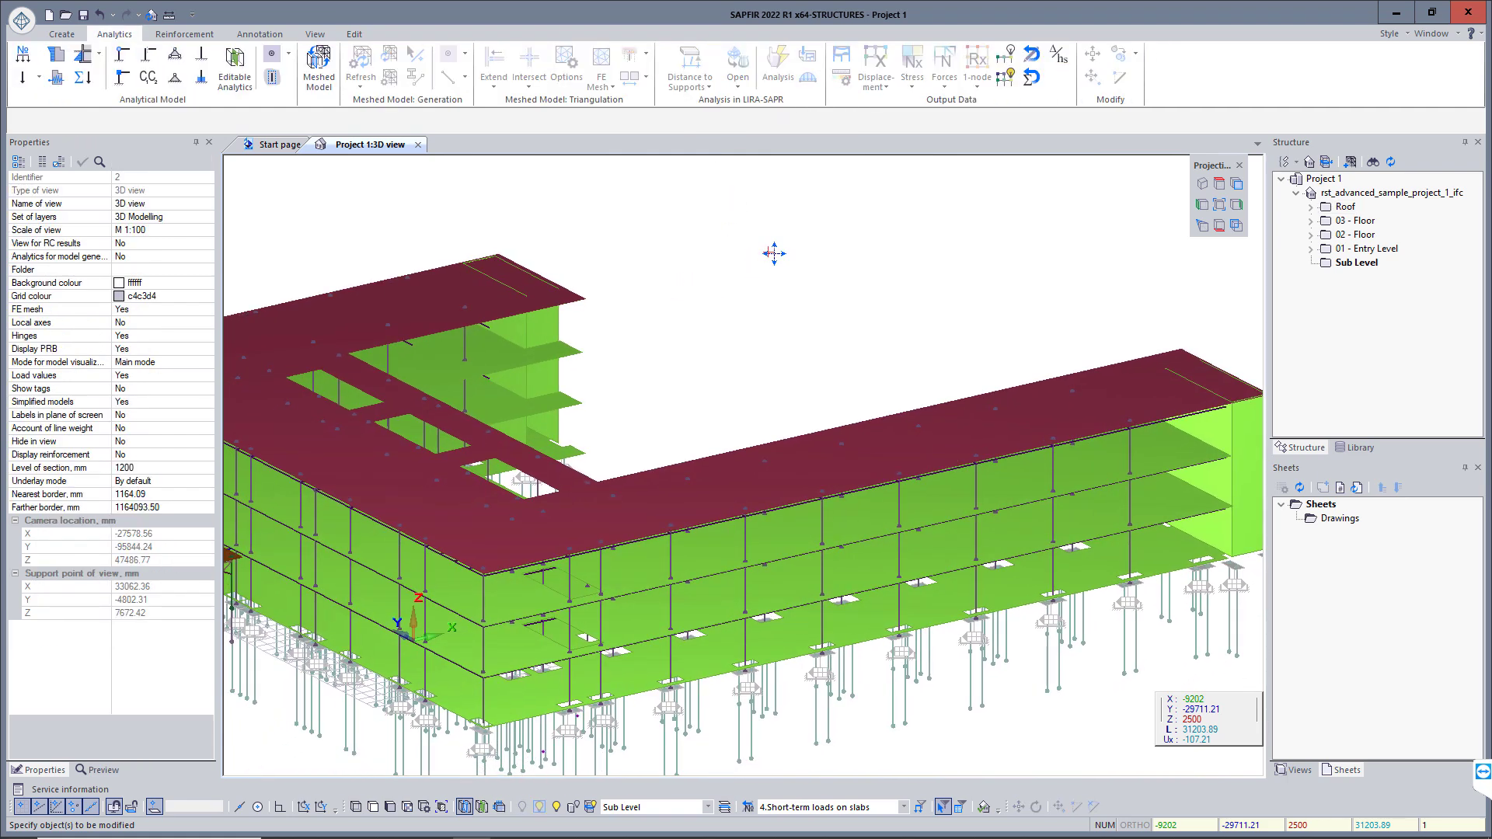
scroll(773, 254, down, 2)
click(464, 807)
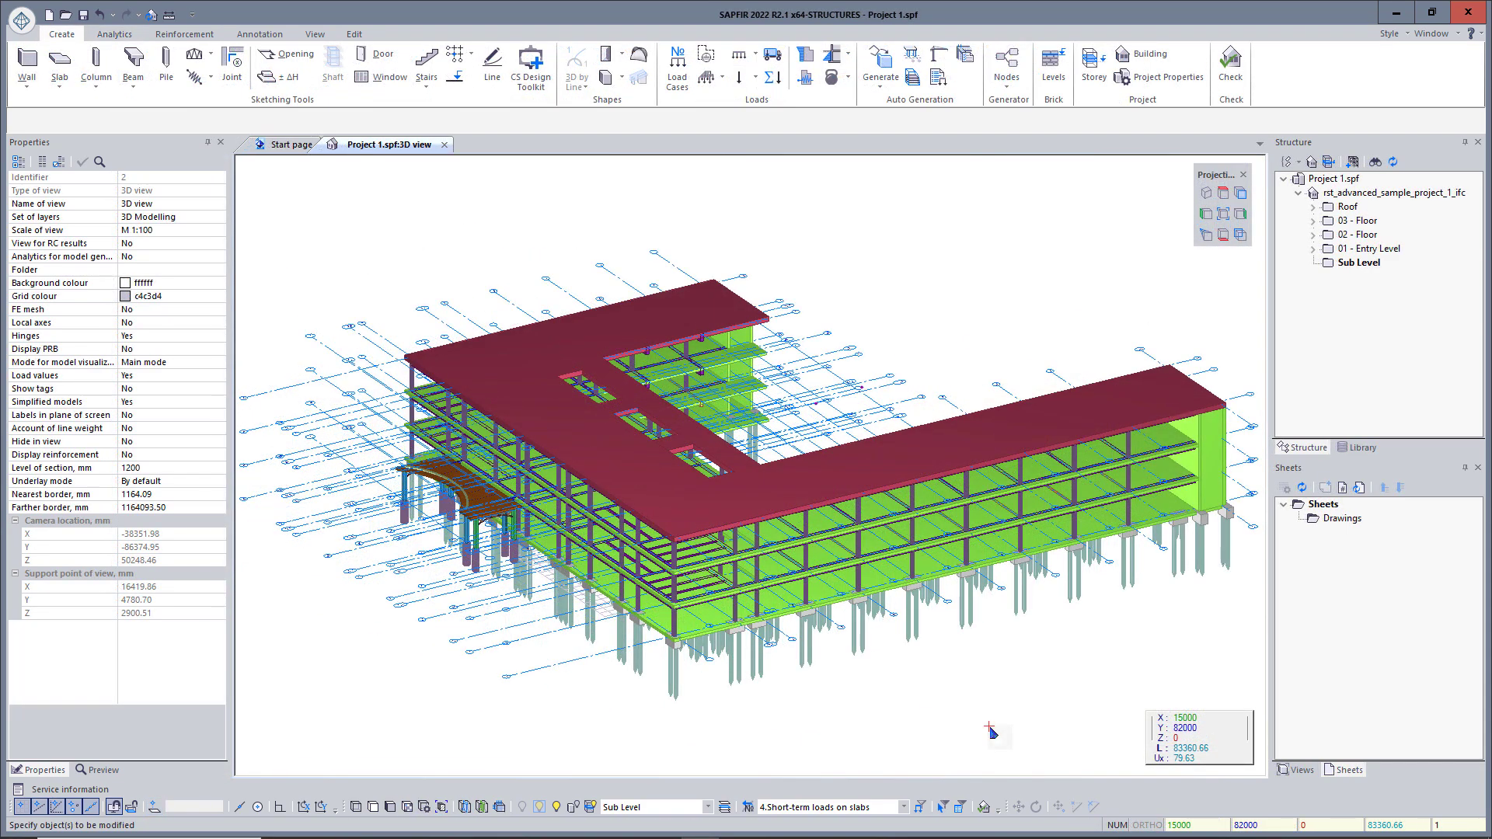
- Open the project properties, check the available current RC building codes and pick the SP RK EN 1992-1-1:2004/2011 design option for RC structures
click(1166, 77)
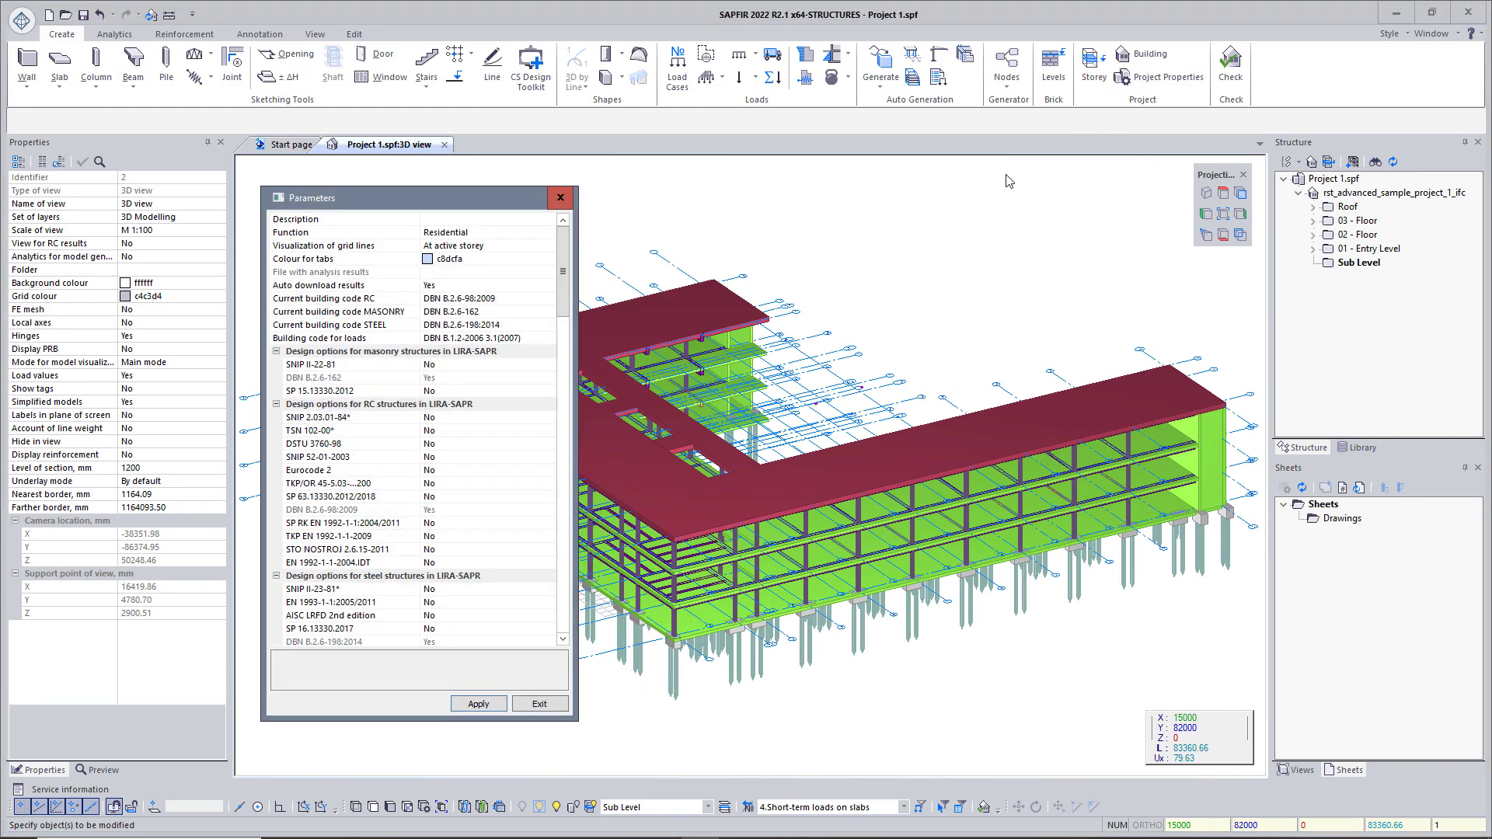
click(549, 299)
click(550, 299)
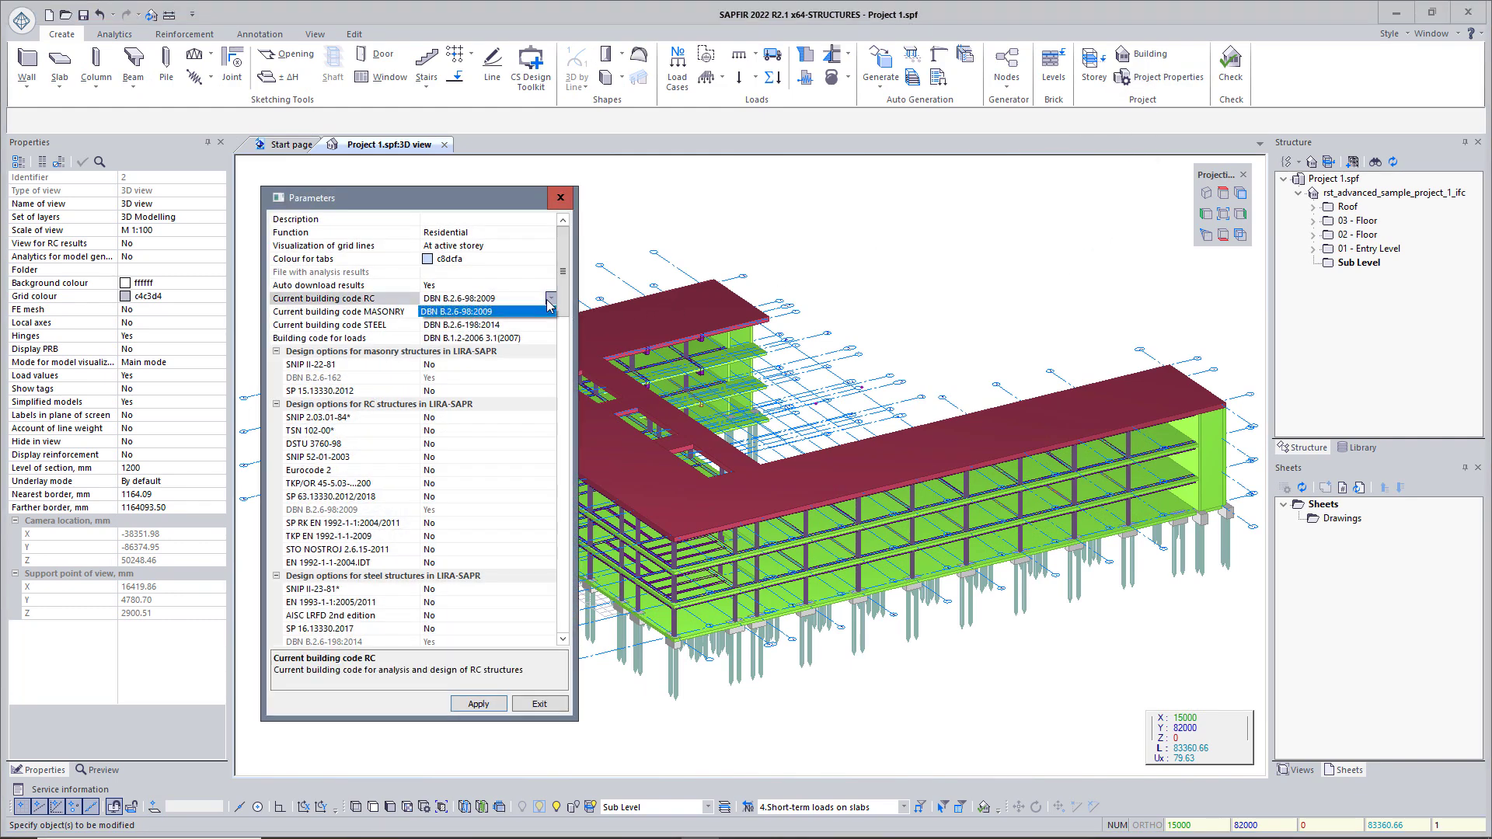
click(549, 305)
double_click(383, 523)
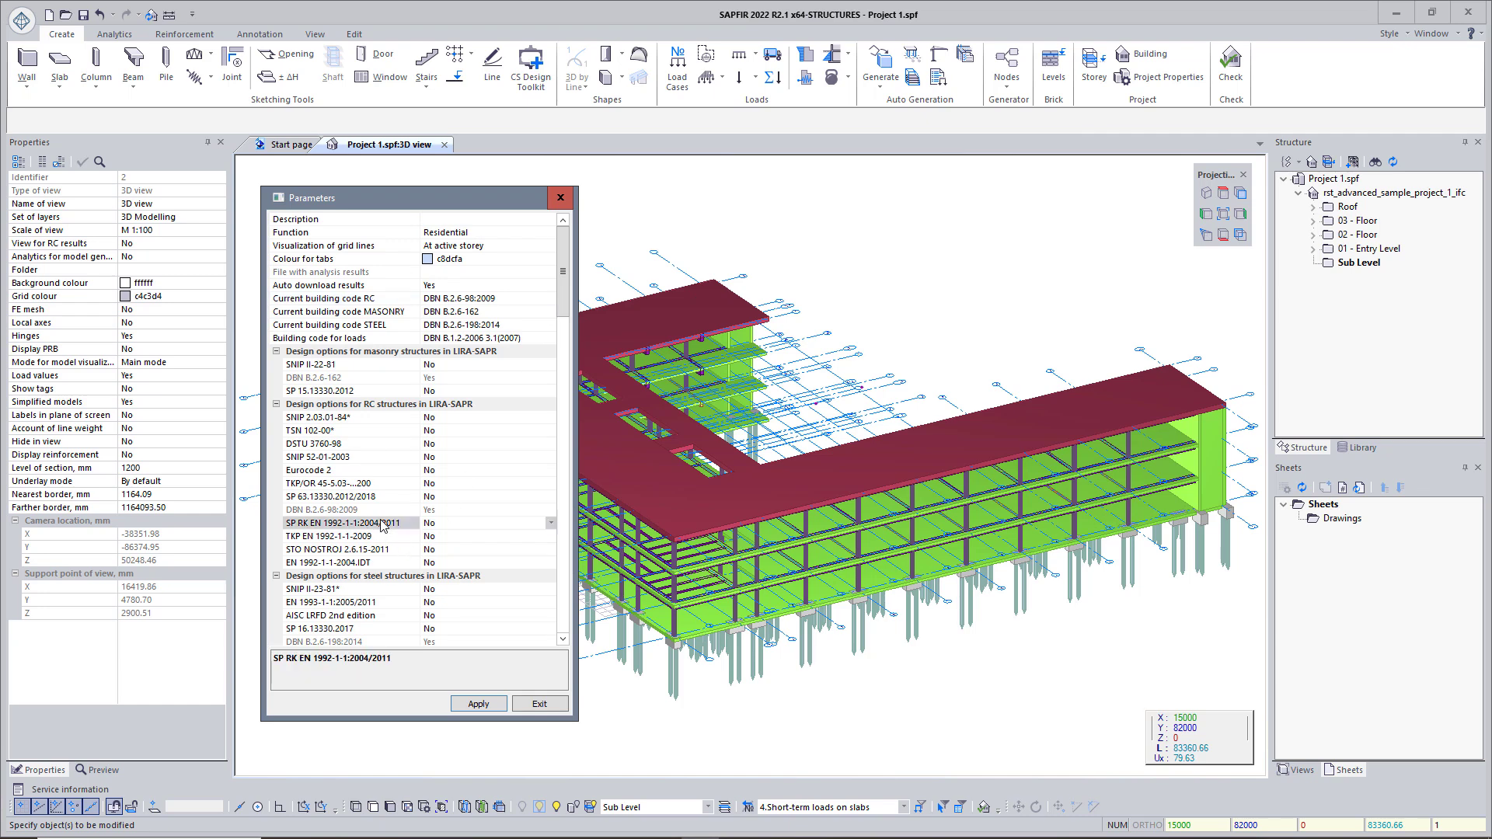
- Enable SP RK EN 1992-1-1:2004/2011 in the RC design options and make it the current RC building code
click(478, 703)
click(550, 299)
click(550, 299)
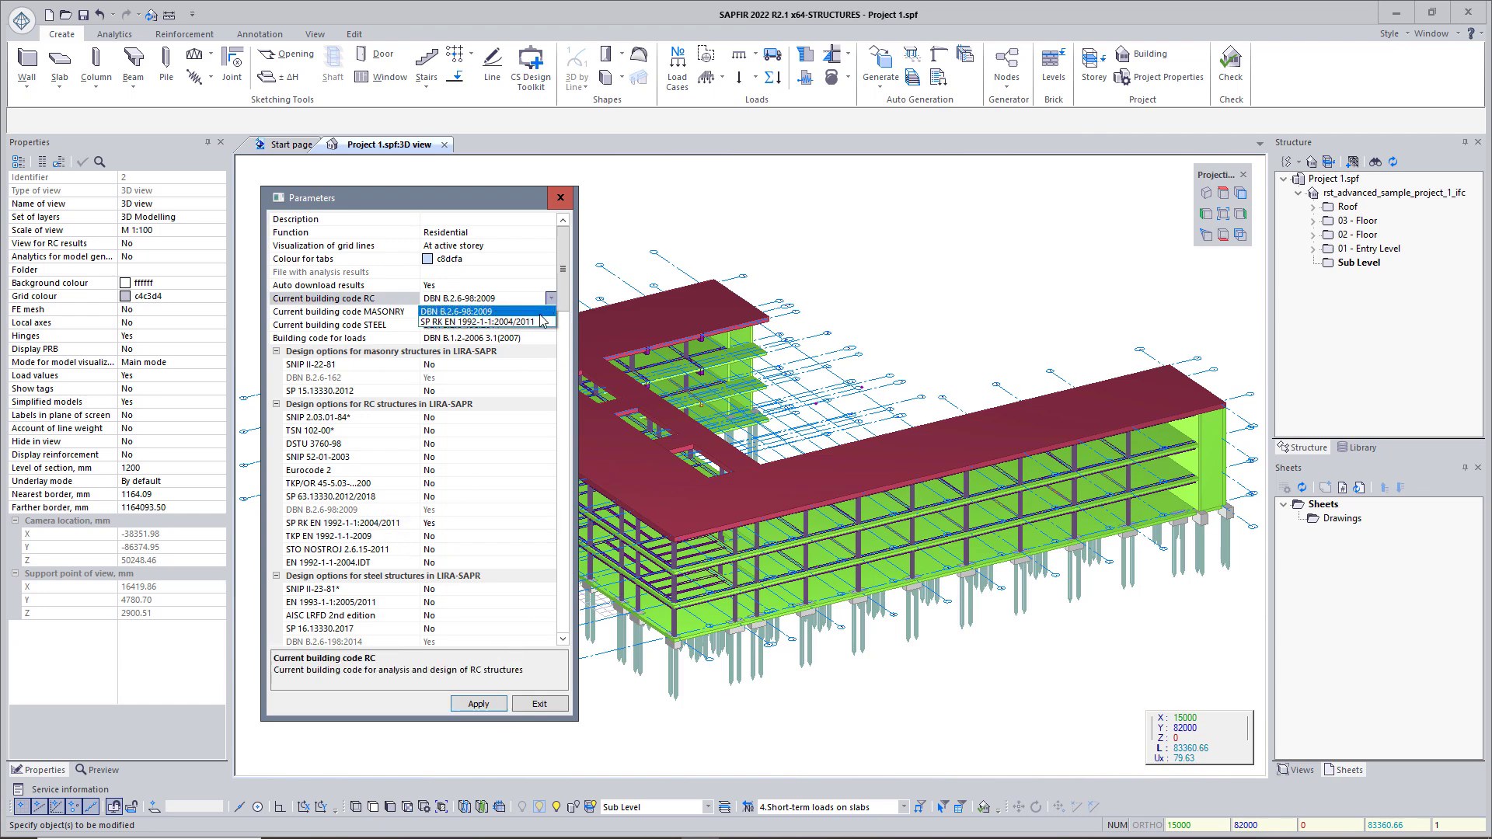
click(542, 321)
click(477, 704)
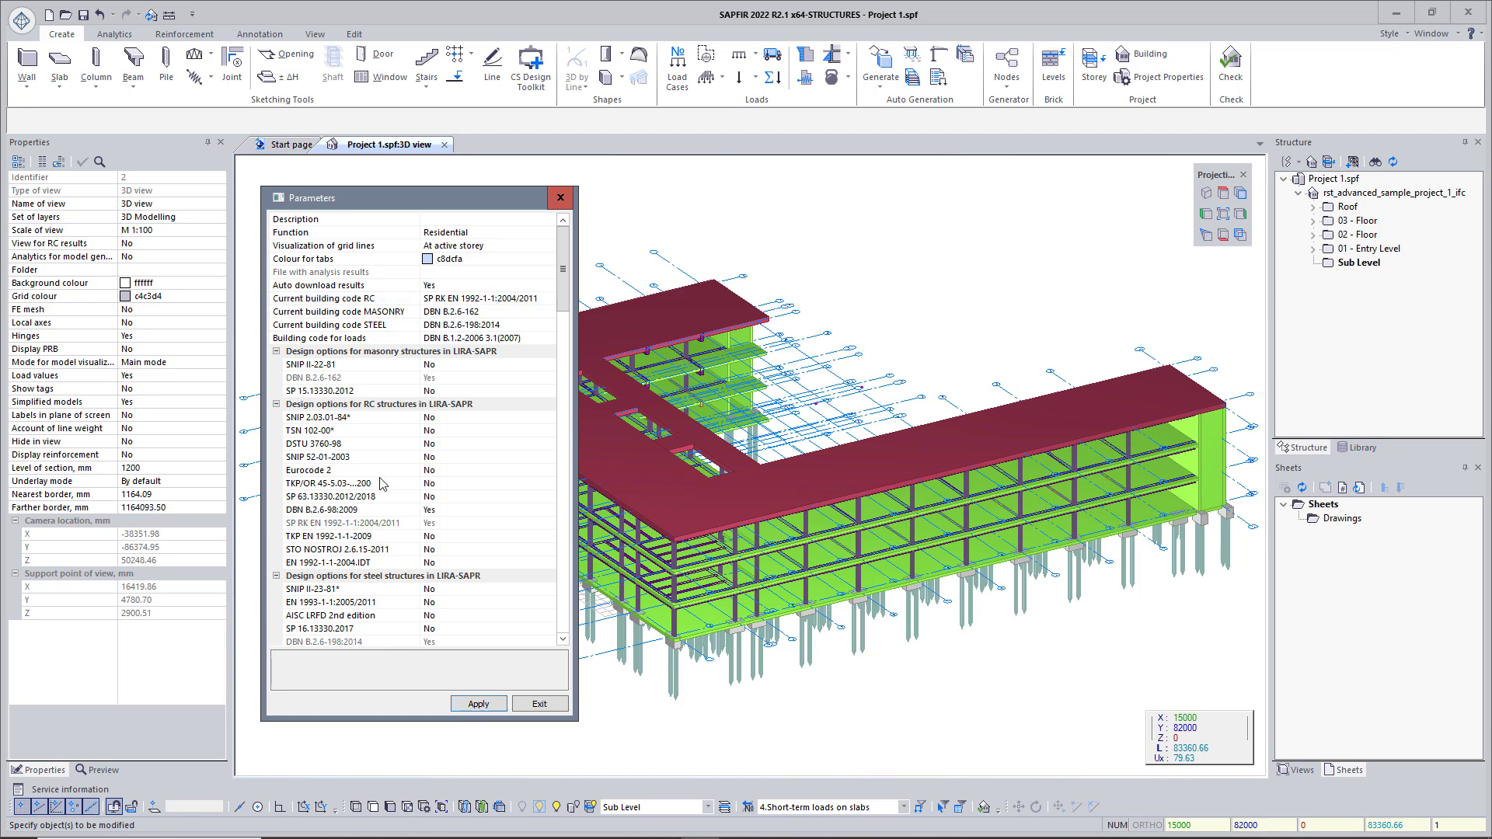
- Disable DBN B.2.6-98:2009 in the RC design options and set the building code for loads to SP RK EN 1990:2002+A1:2005/2011
click(362, 510)
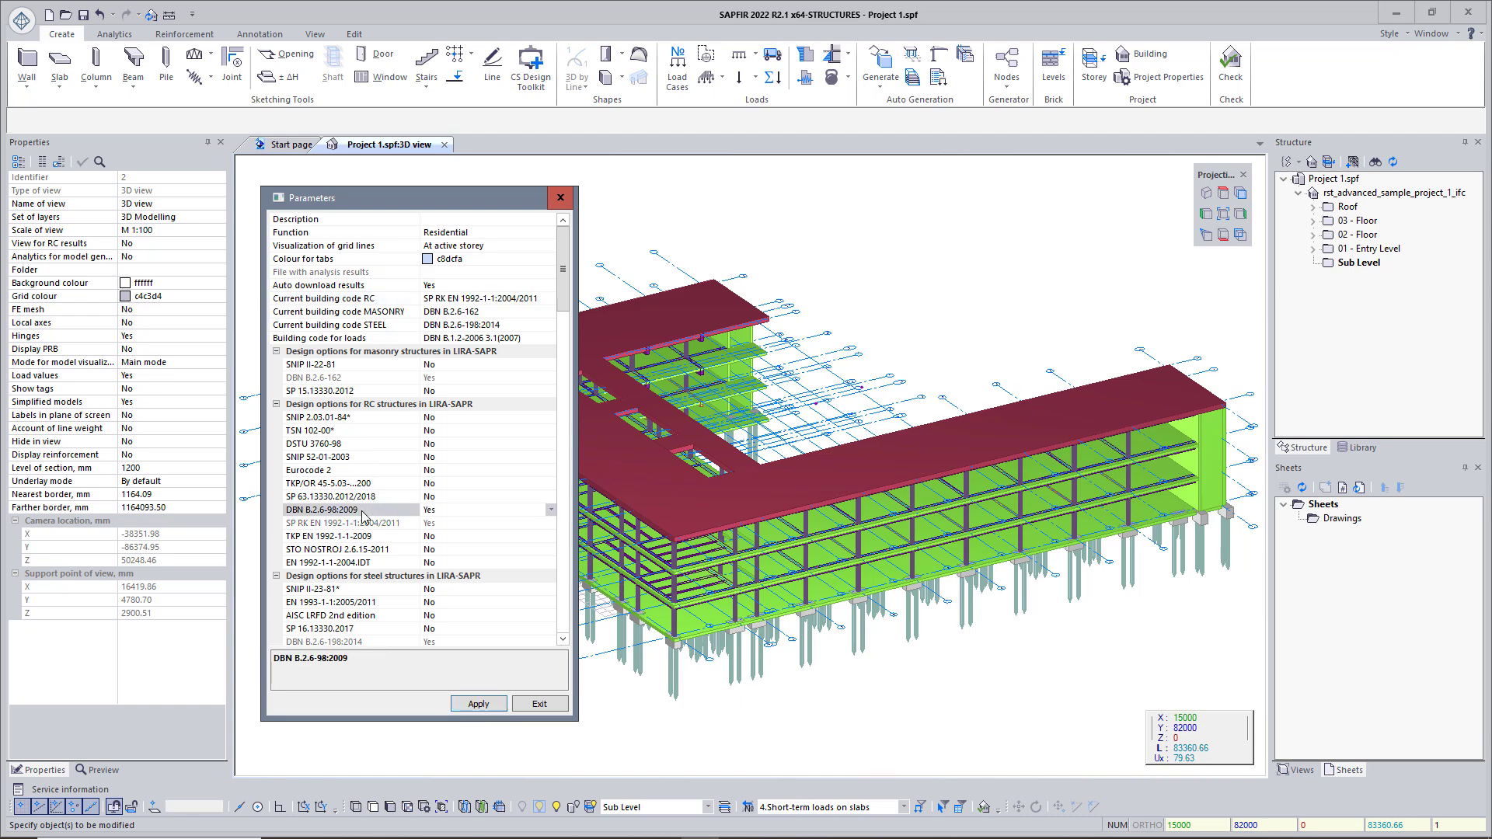
click(478, 703)
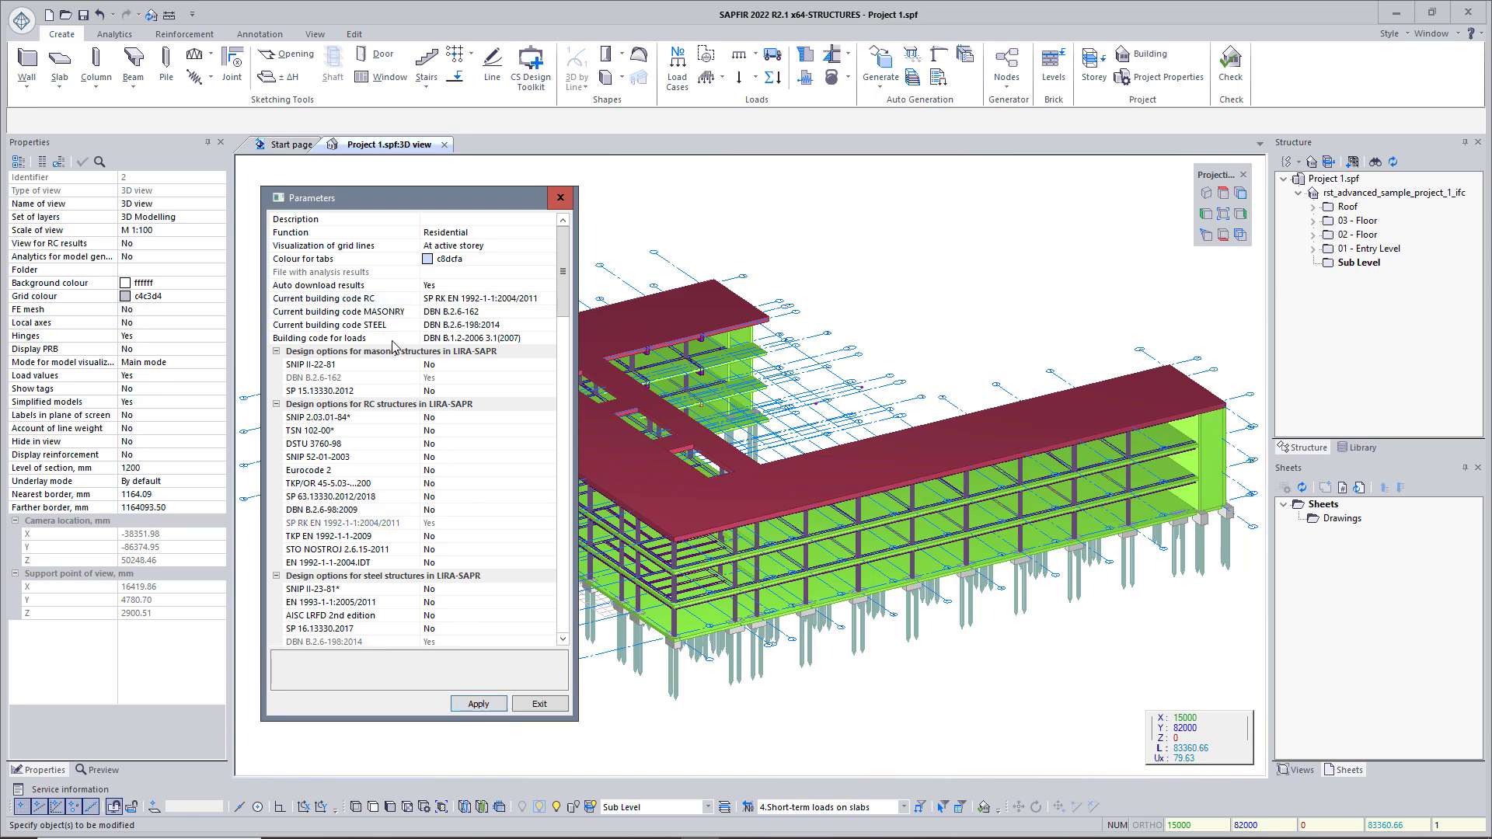
click(535, 340)
click(550, 339)
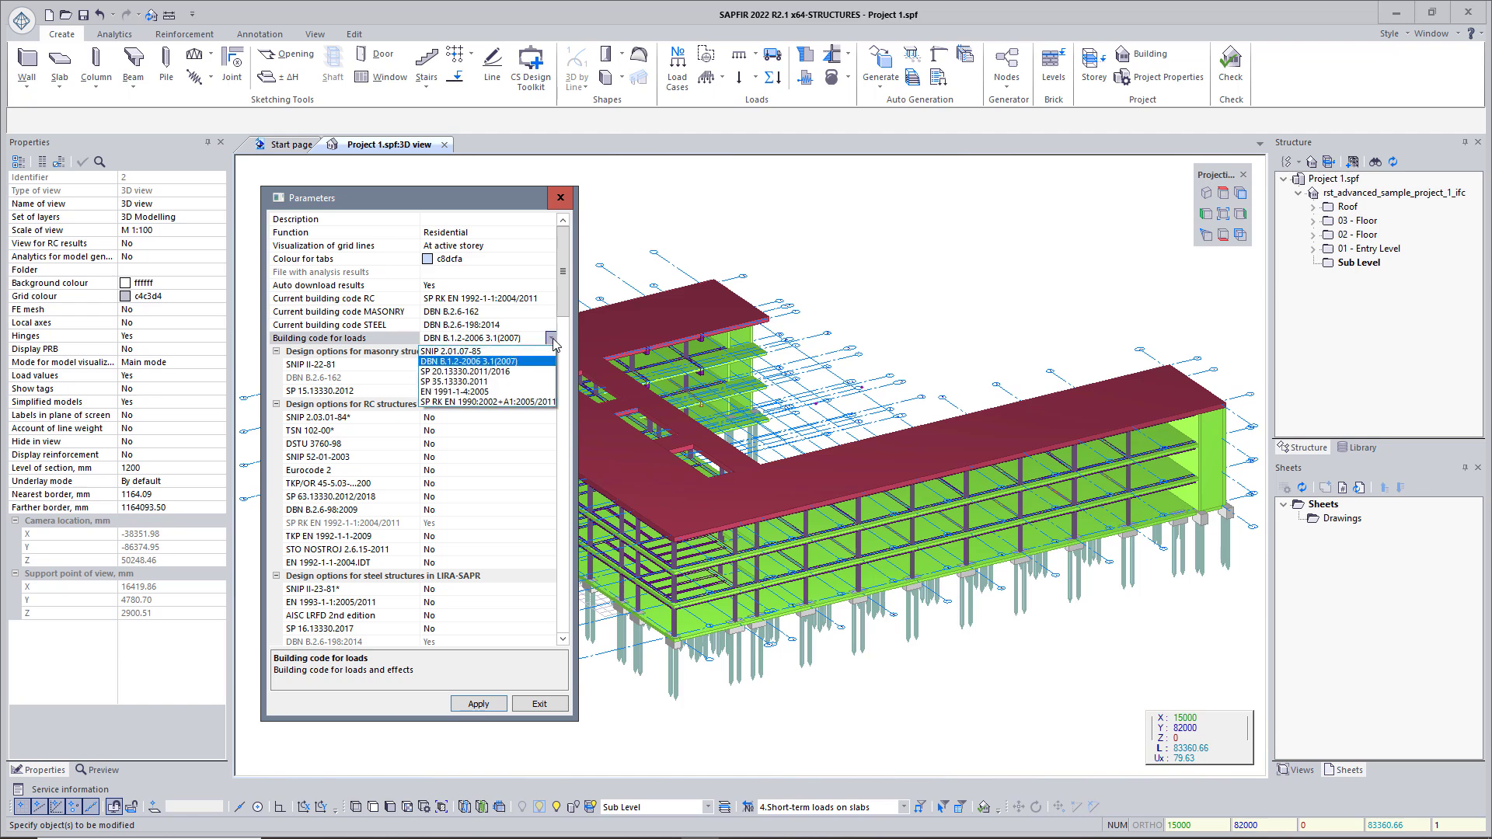
click(488, 402)
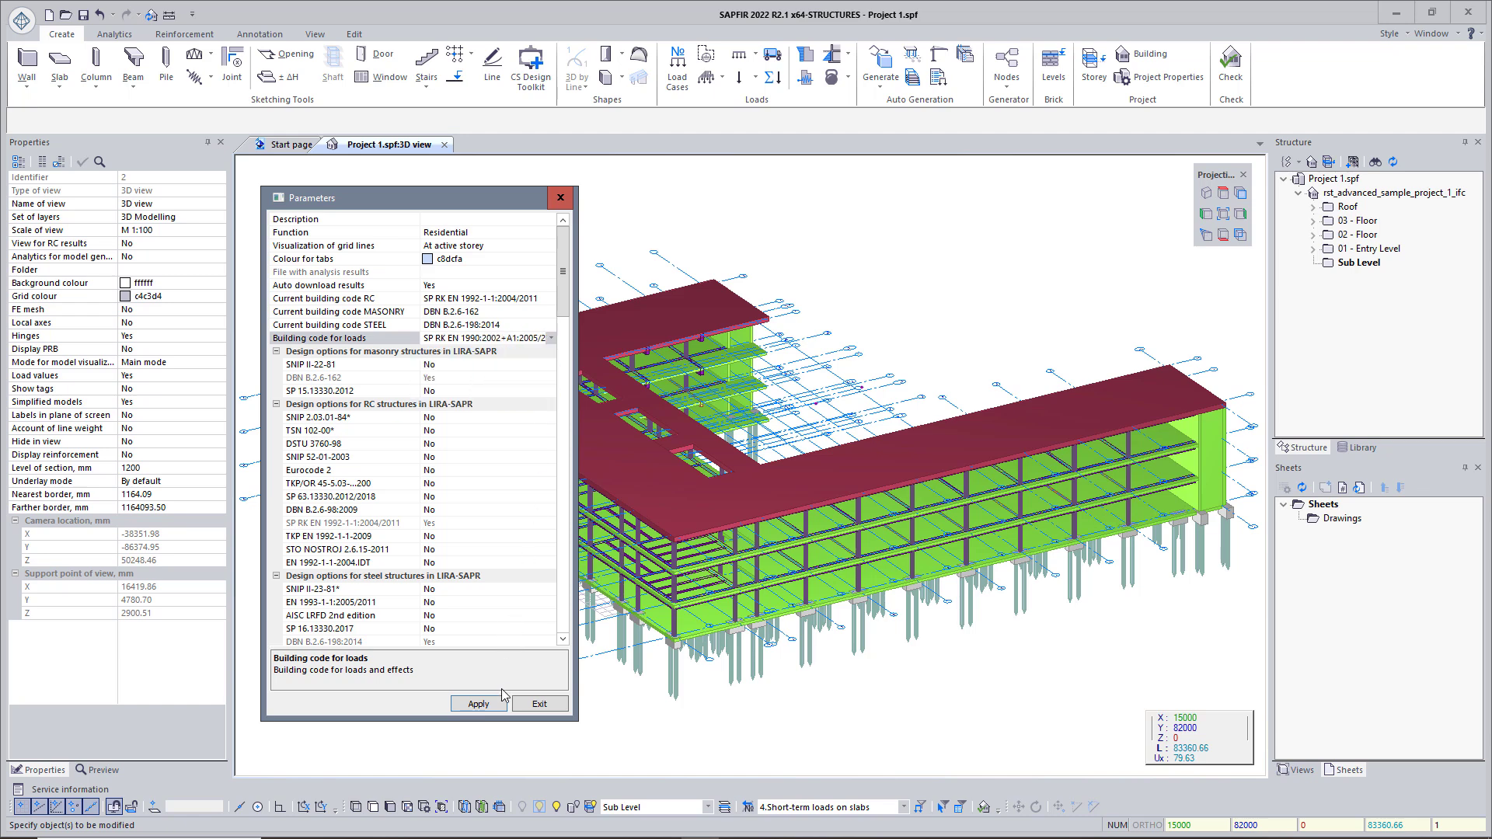
click(480, 705)
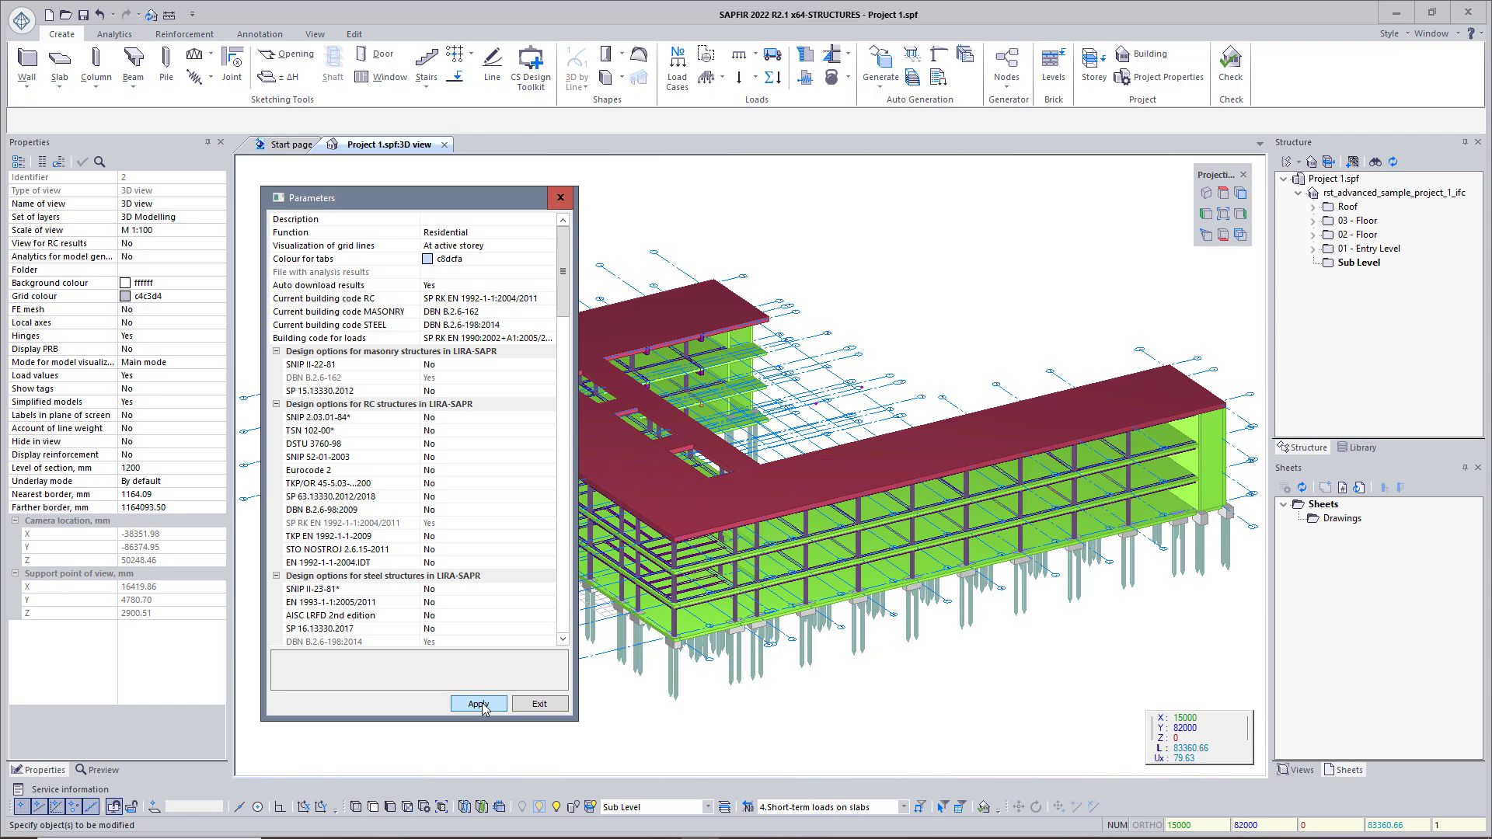
click(561, 197)
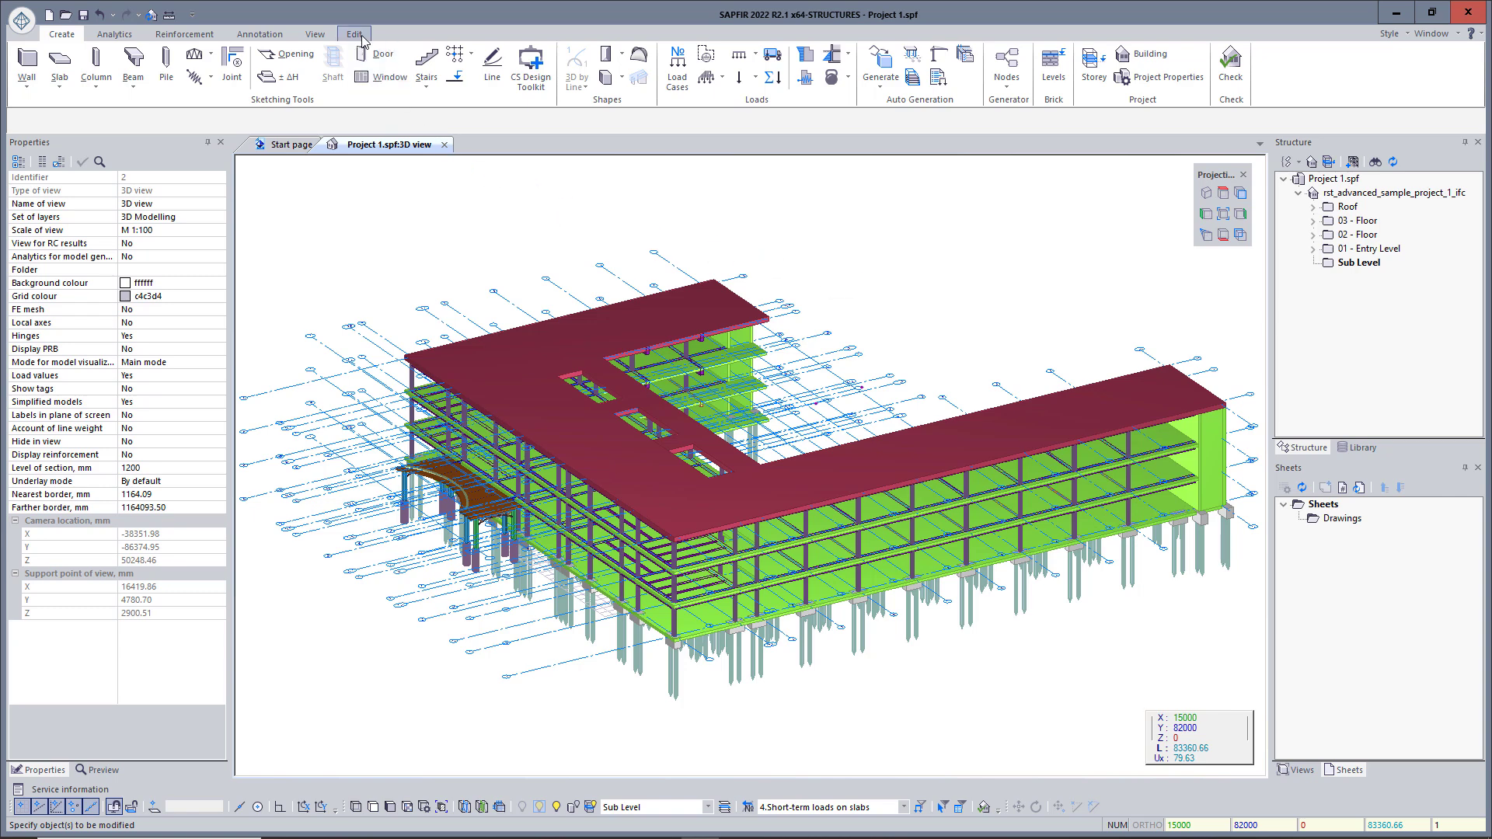
- Open the Replace Materials table for the imported model
click(355, 35)
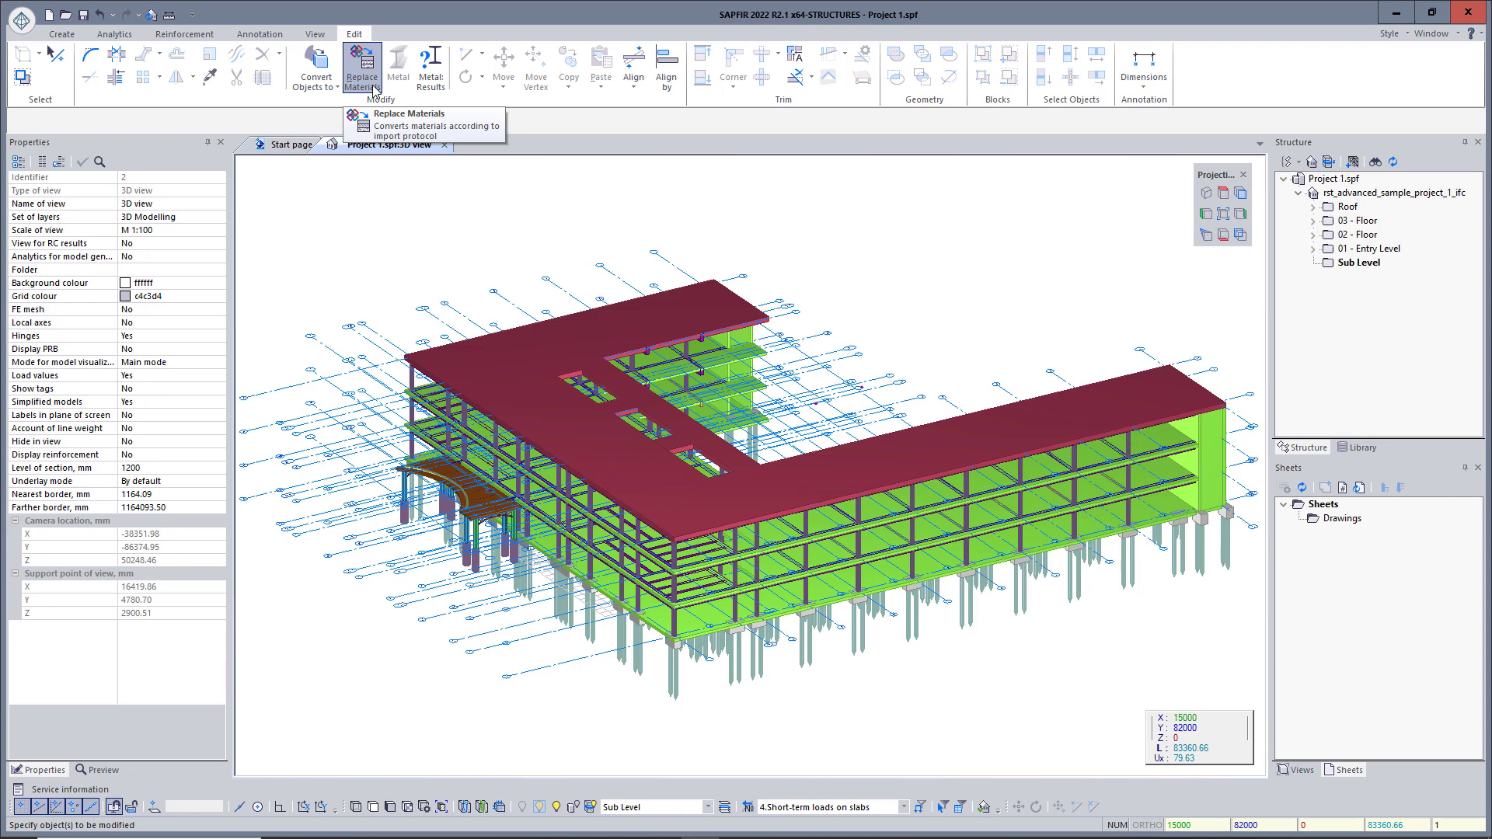
click(375, 88)
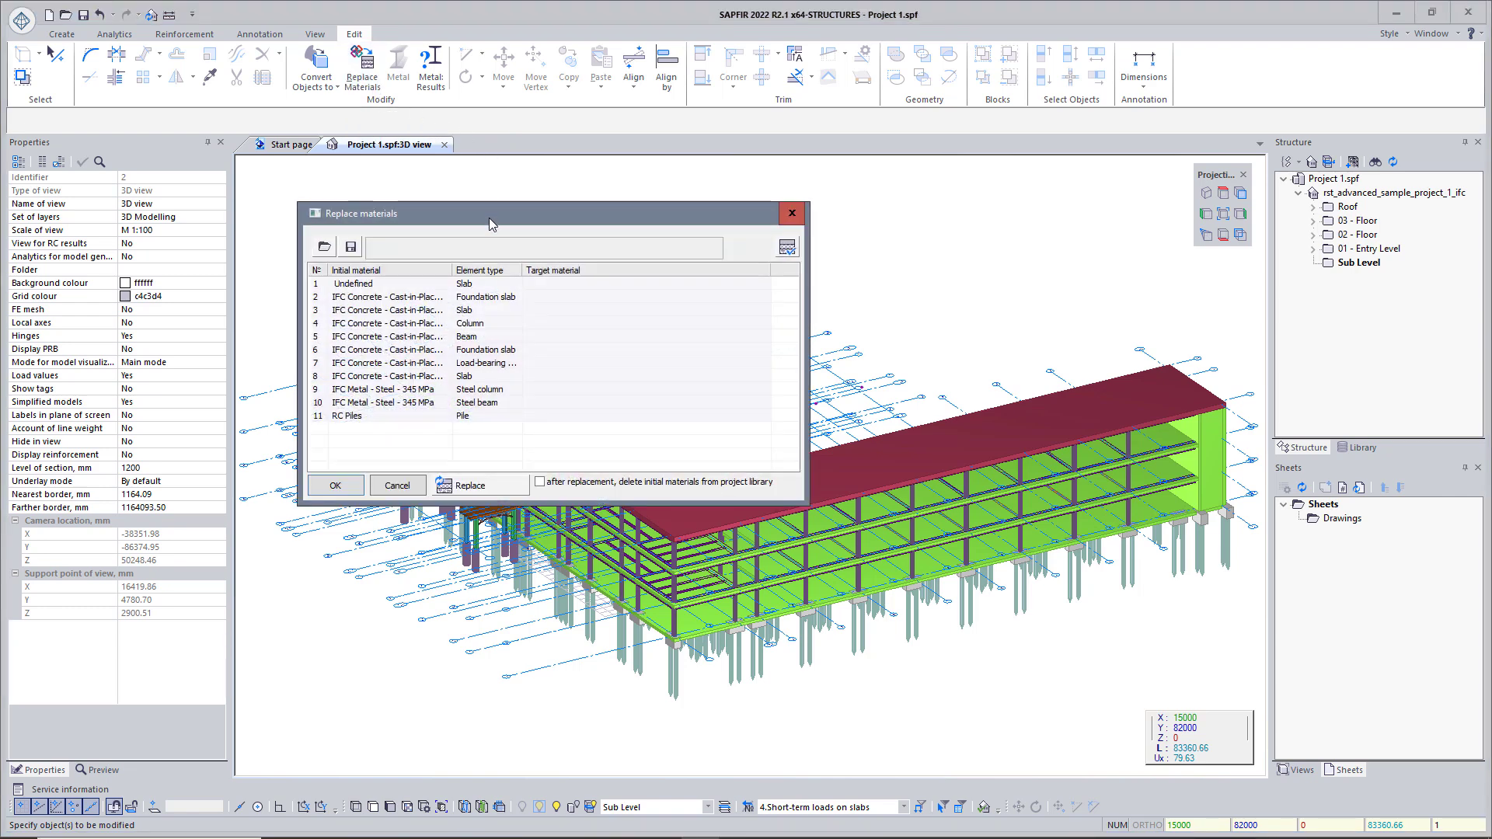
drag(490, 226, 456, 210)
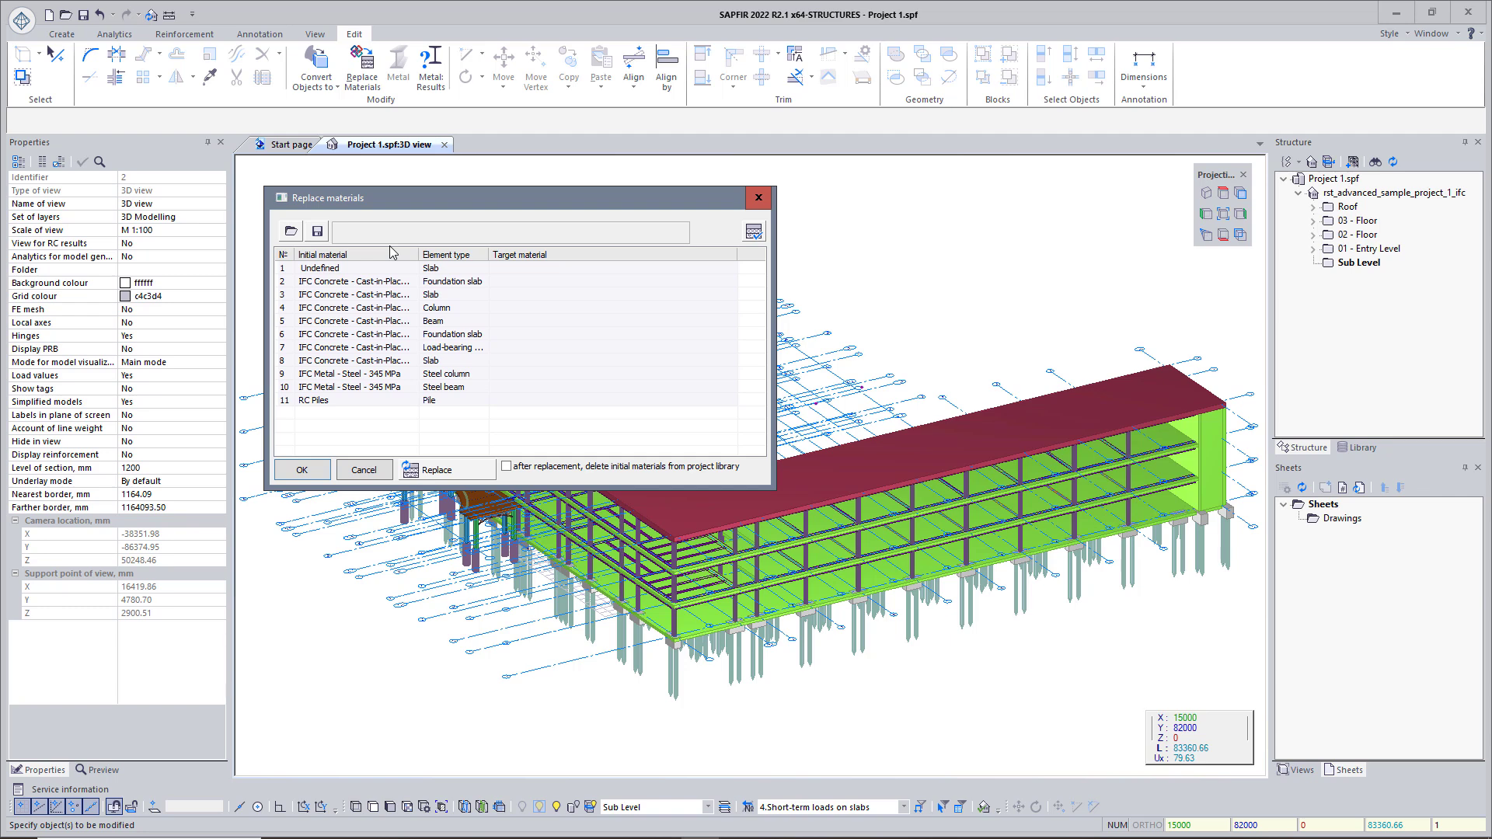
- Highlight the slab with the undefined material in the model, and clear that selection
click(361, 268)
right_click(361, 269)
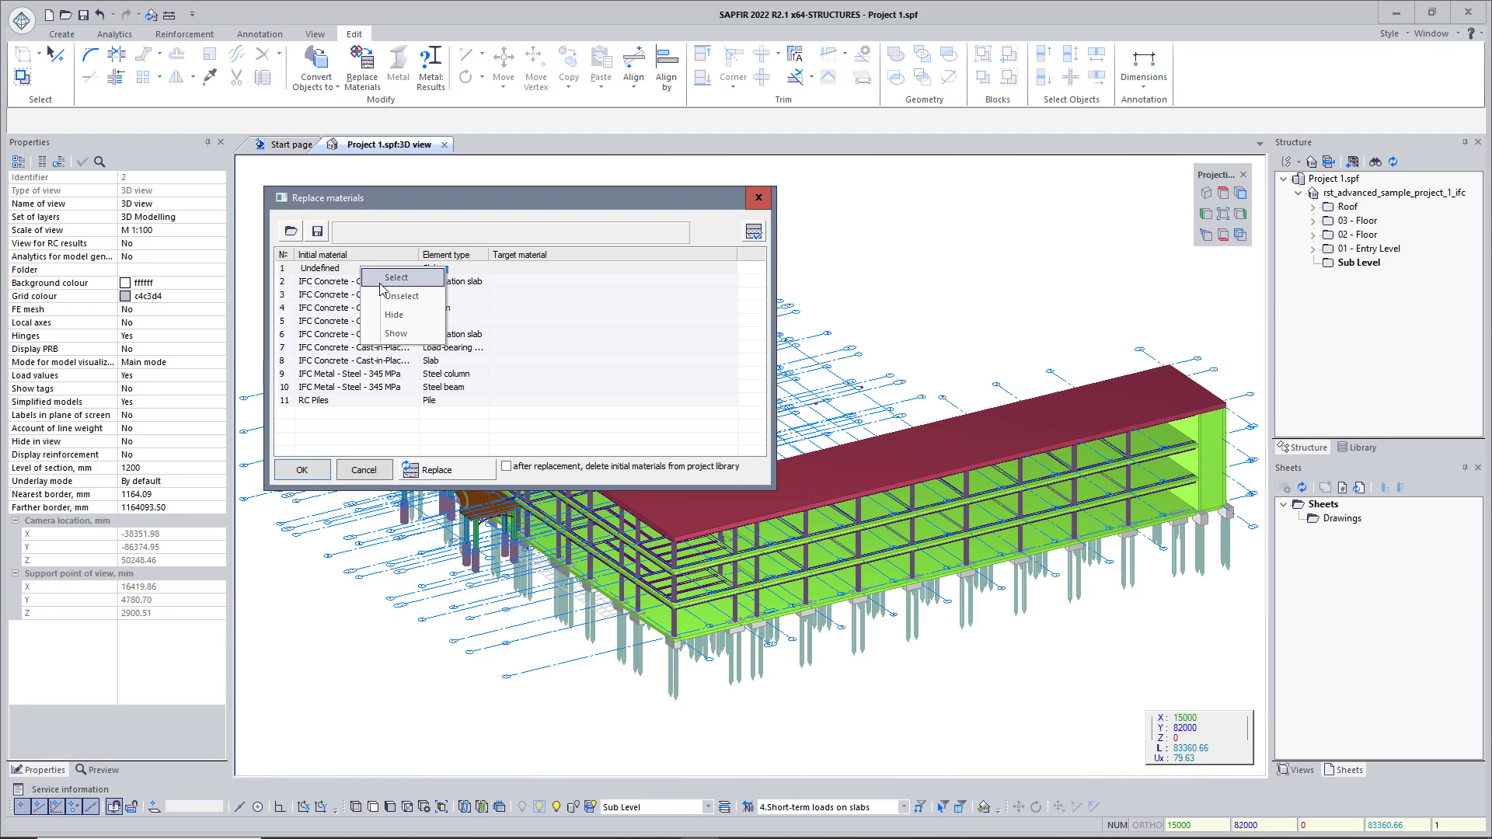
click(396, 277)
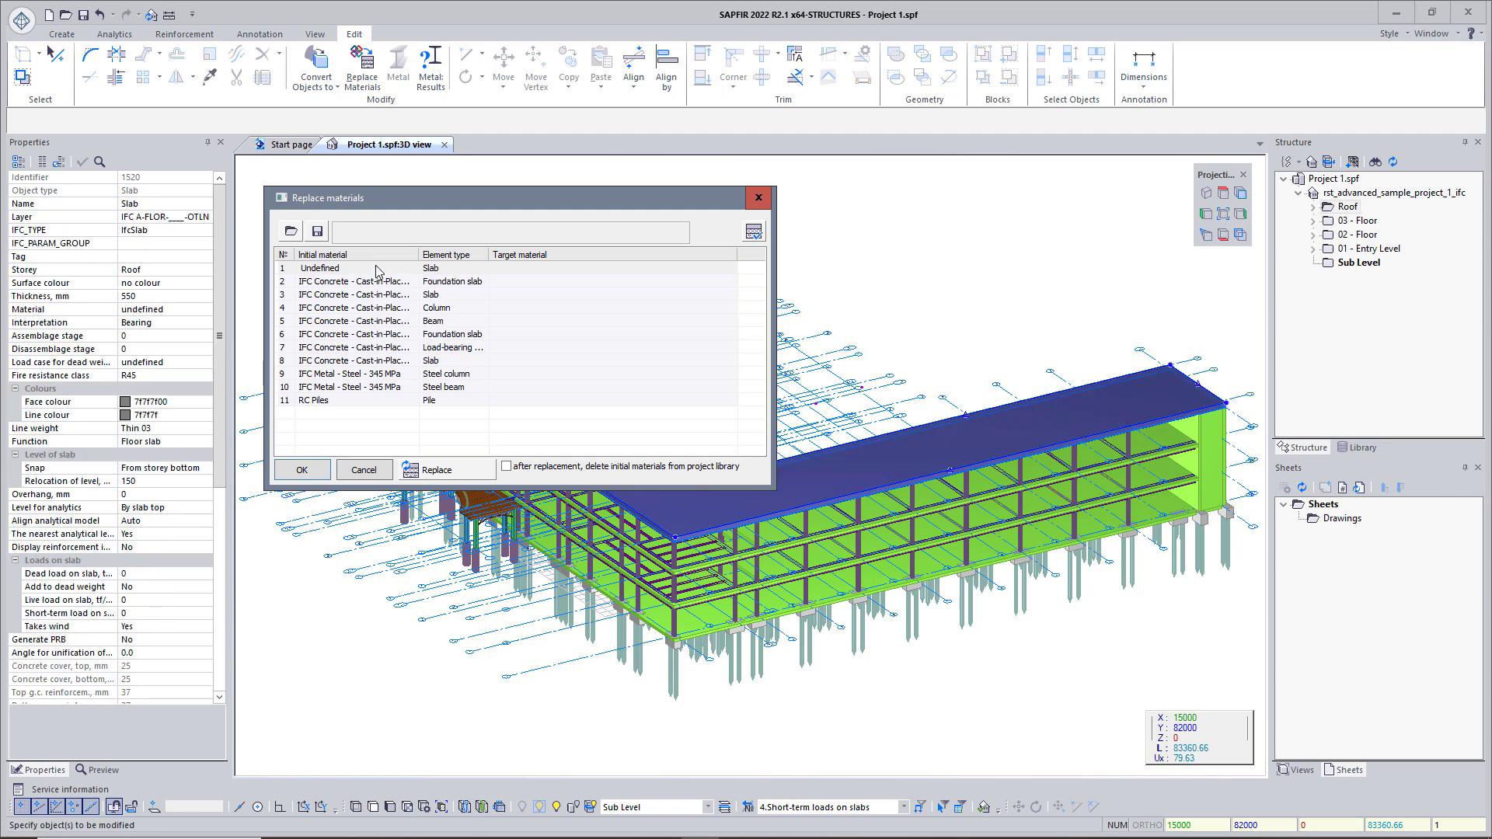
right_click(376, 265)
click(398, 295)
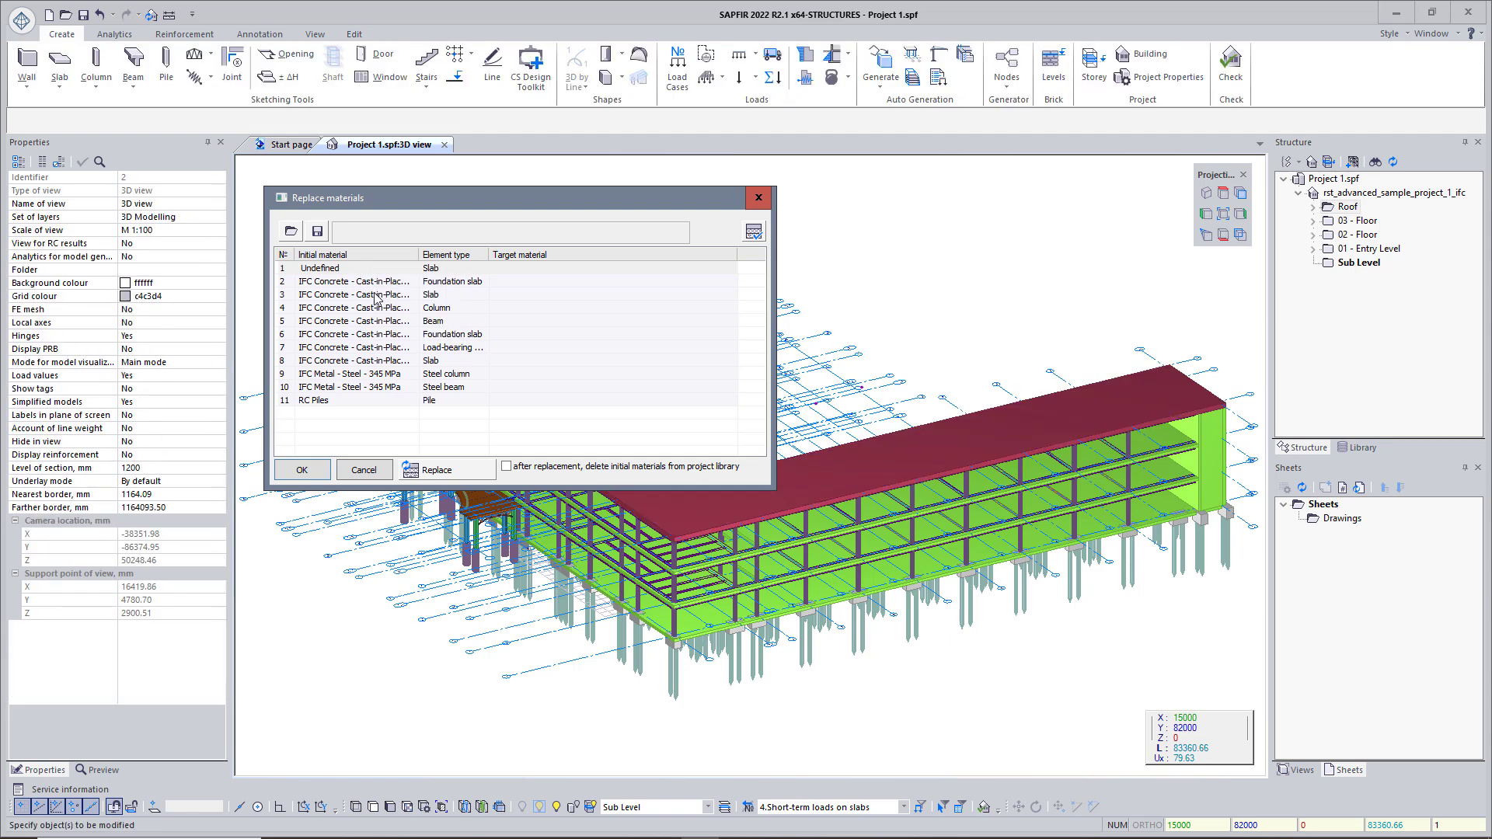
- Set RC Slabs as the target material for the undefined slab and pick RC Foundation for the foundation slab in row 2
double_click(573, 270)
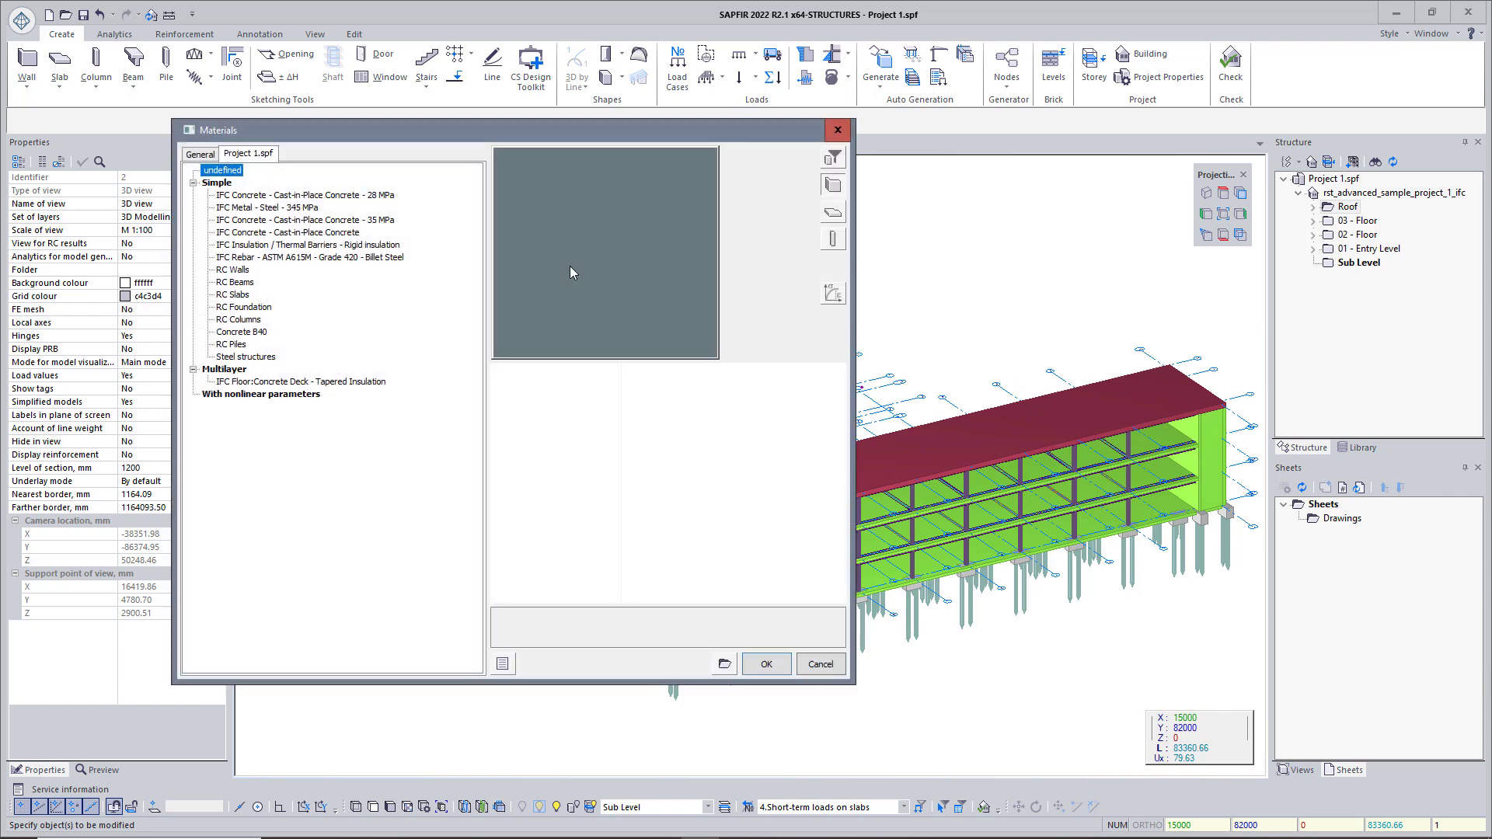
double_click(232, 296)
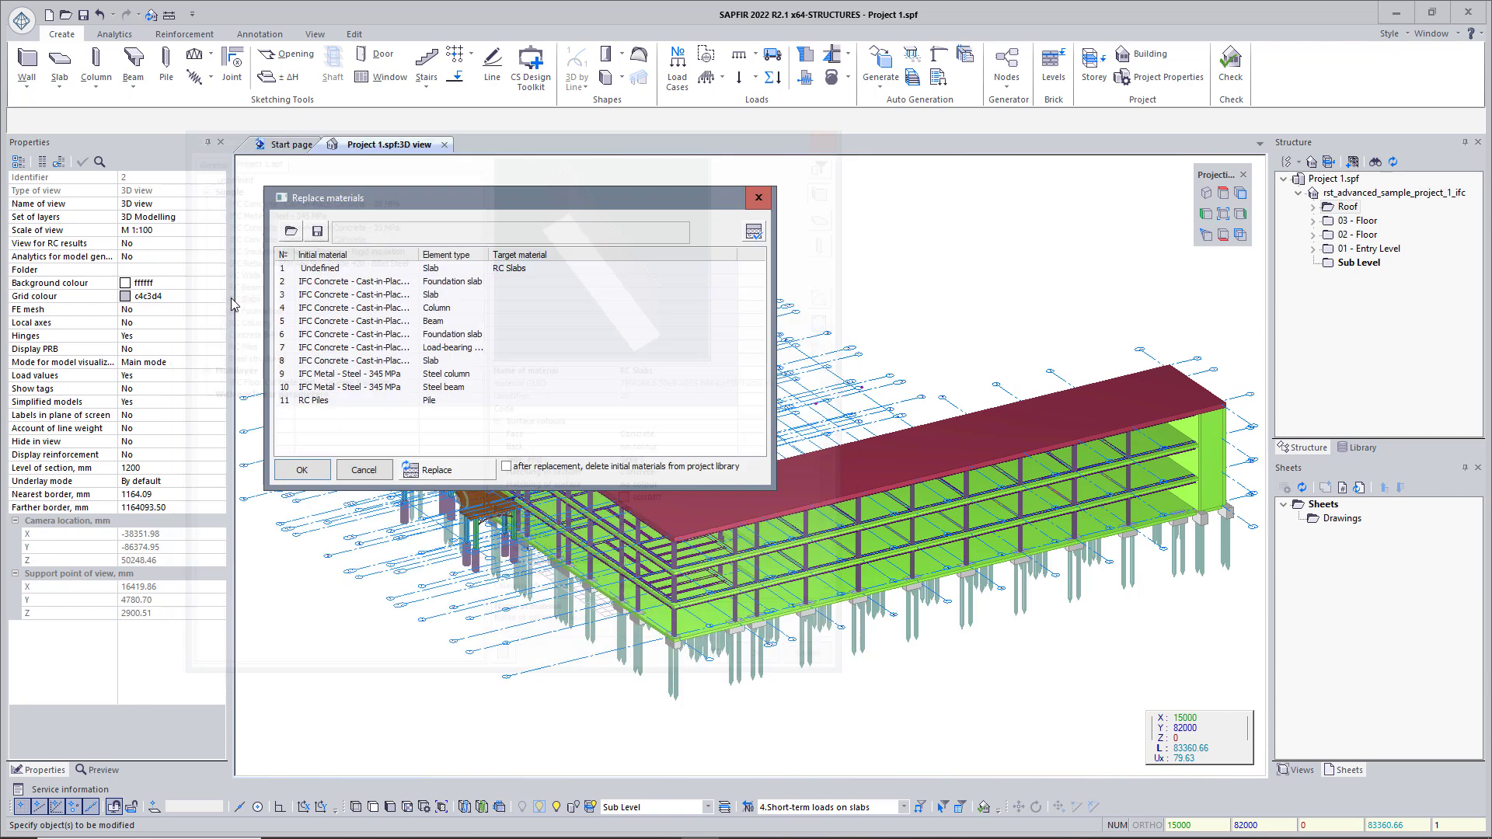
click(407, 283)
double_click(518, 282)
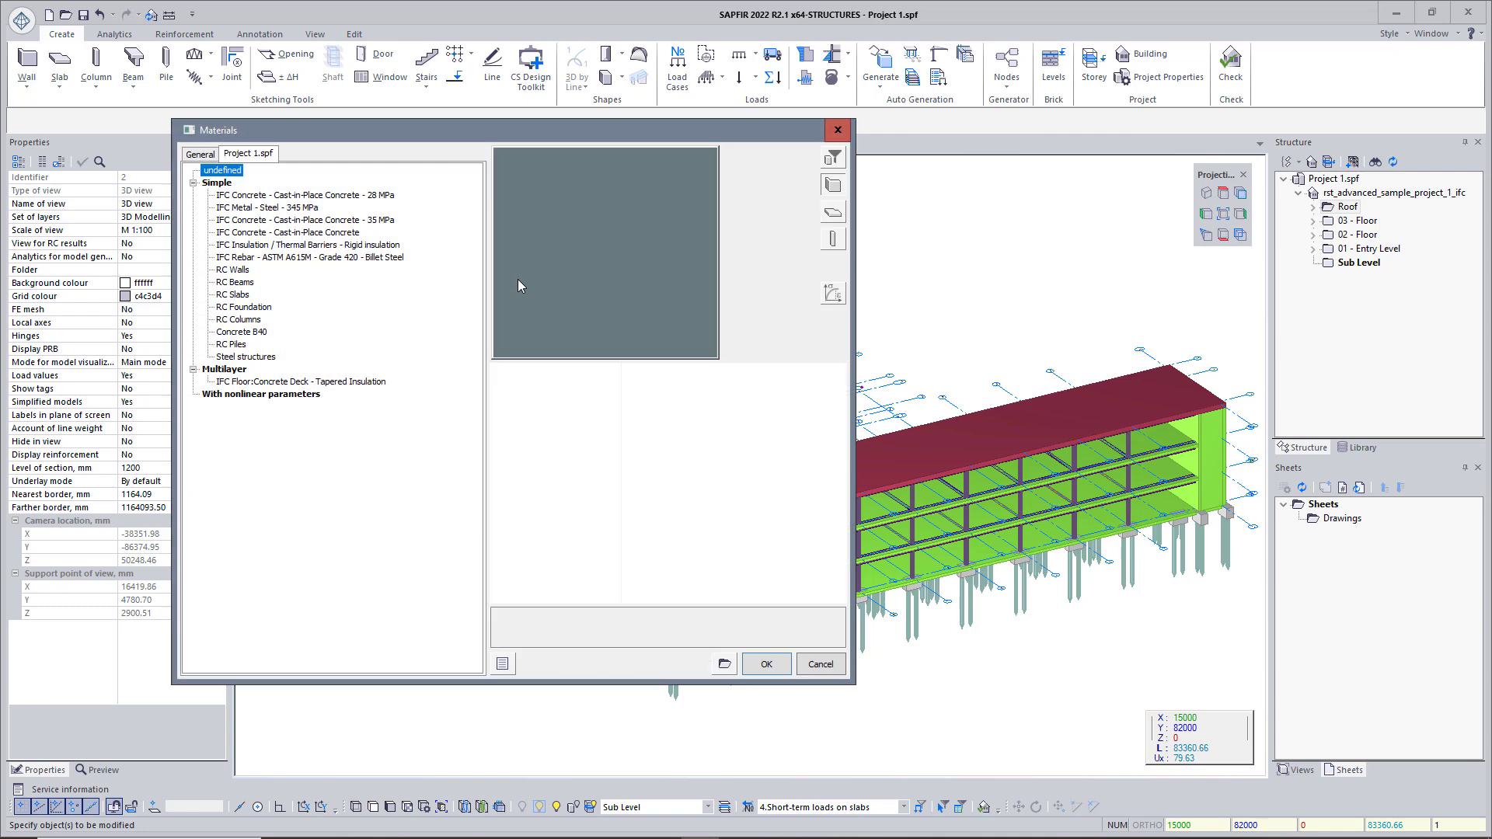
click(264, 308)
- Review the general, concrete and reinforcement design properties of RC Foundation and accept it as the row 2 target material
drag(846, 400, 846, 466)
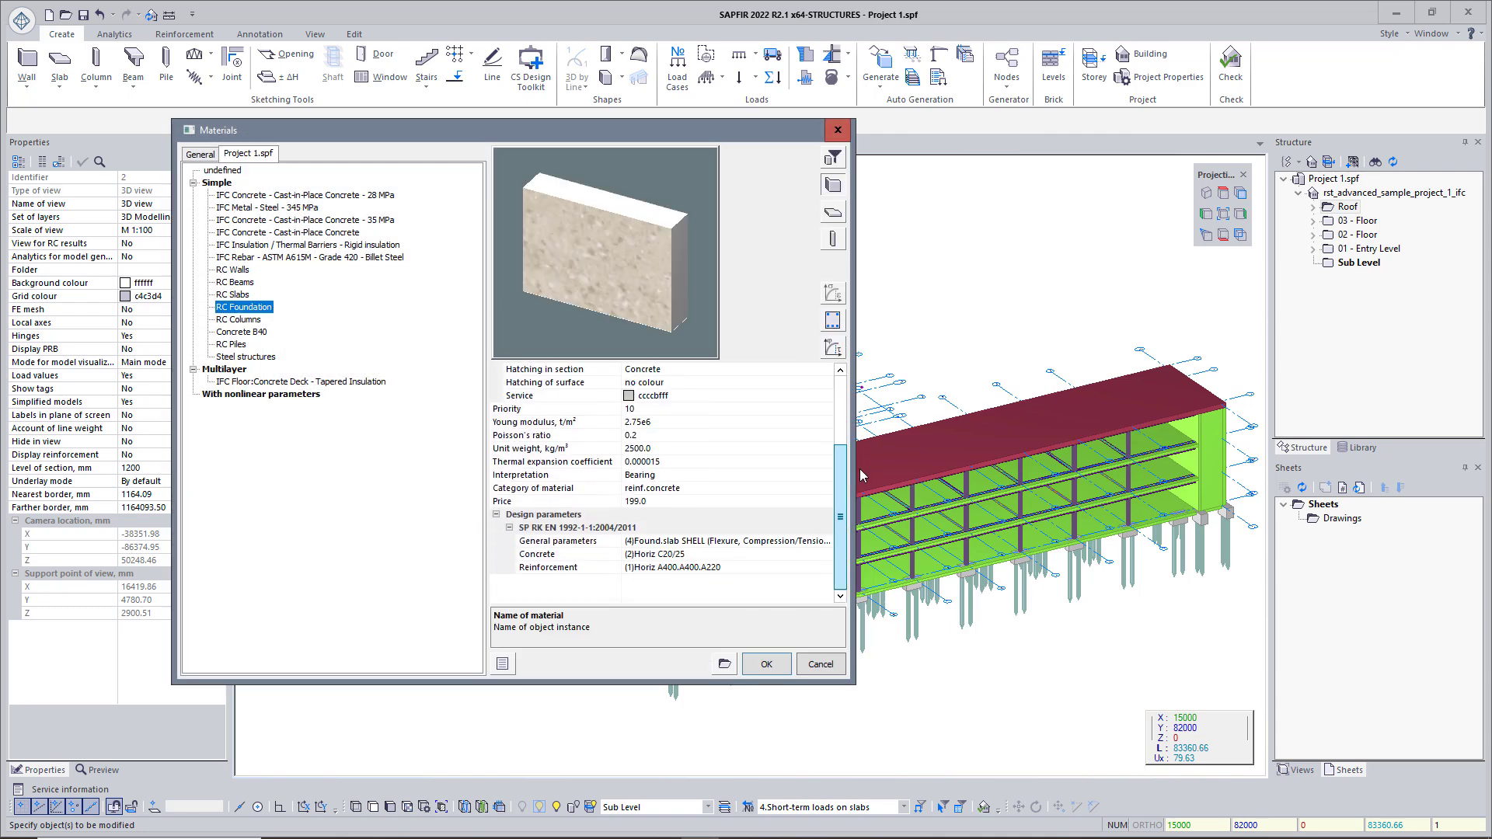
double_click(831, 540)
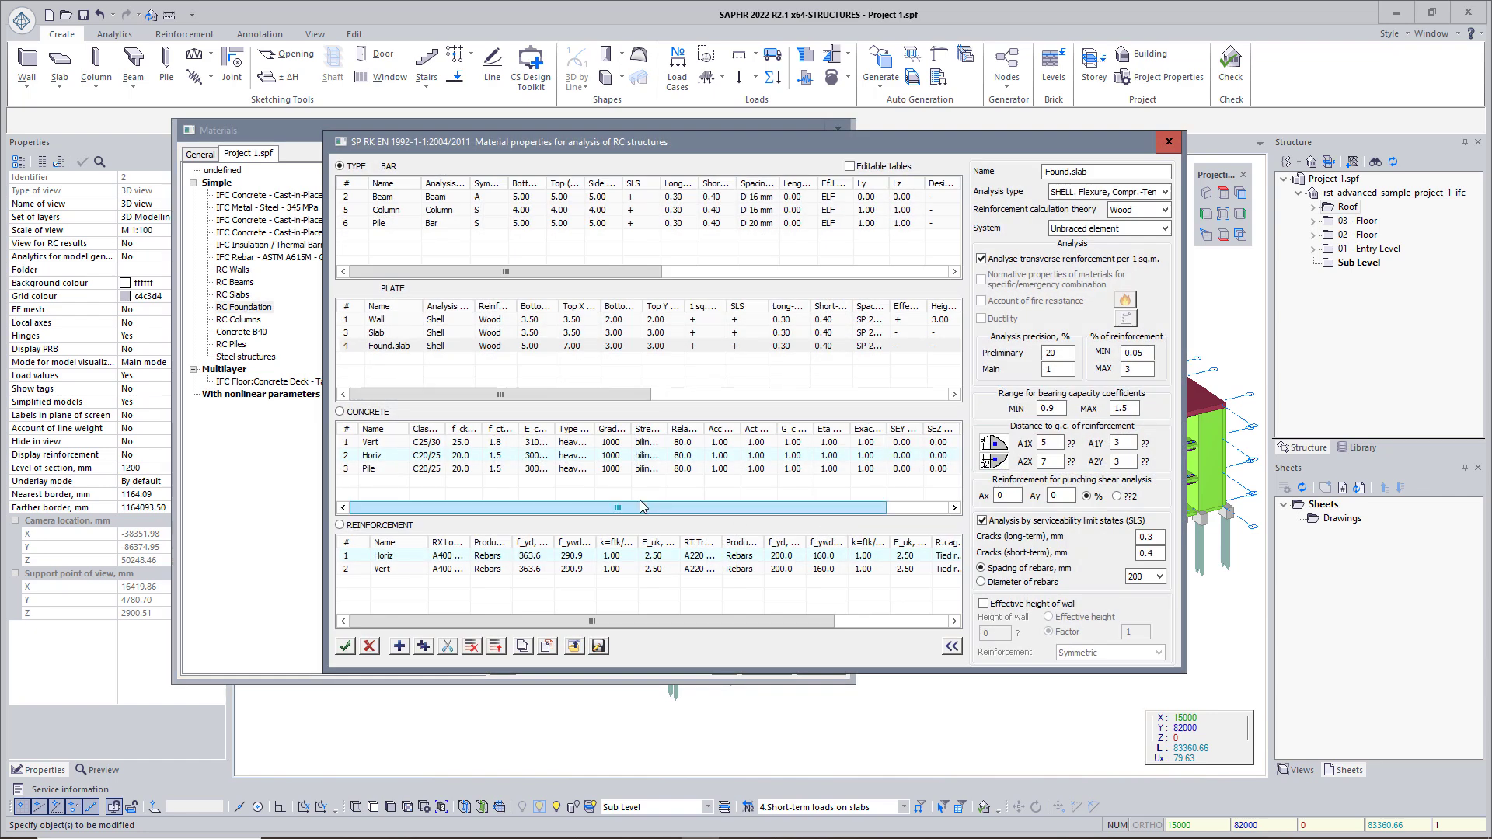
click(414, 420)
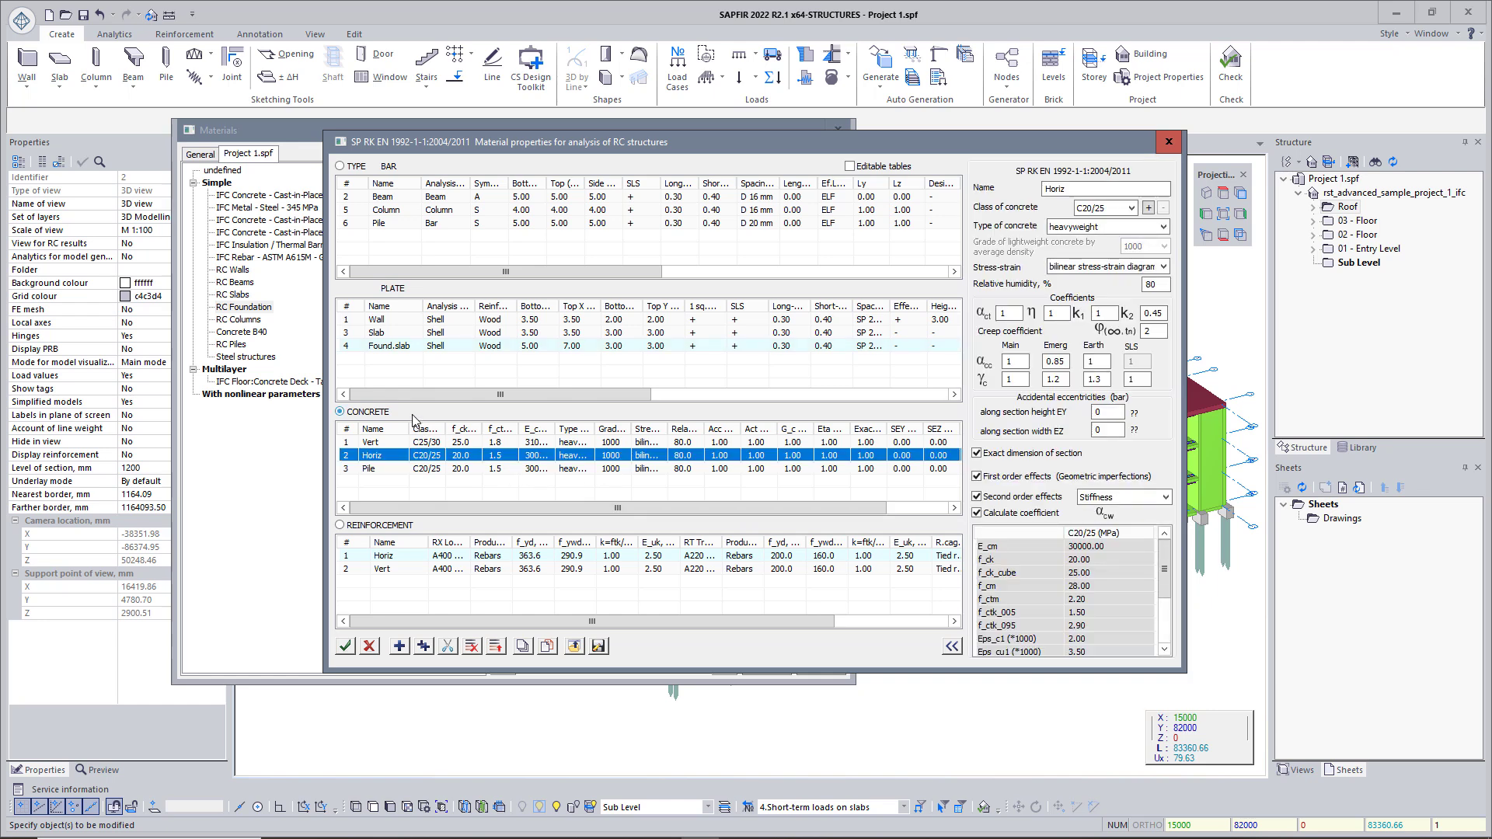
click(396, 528)
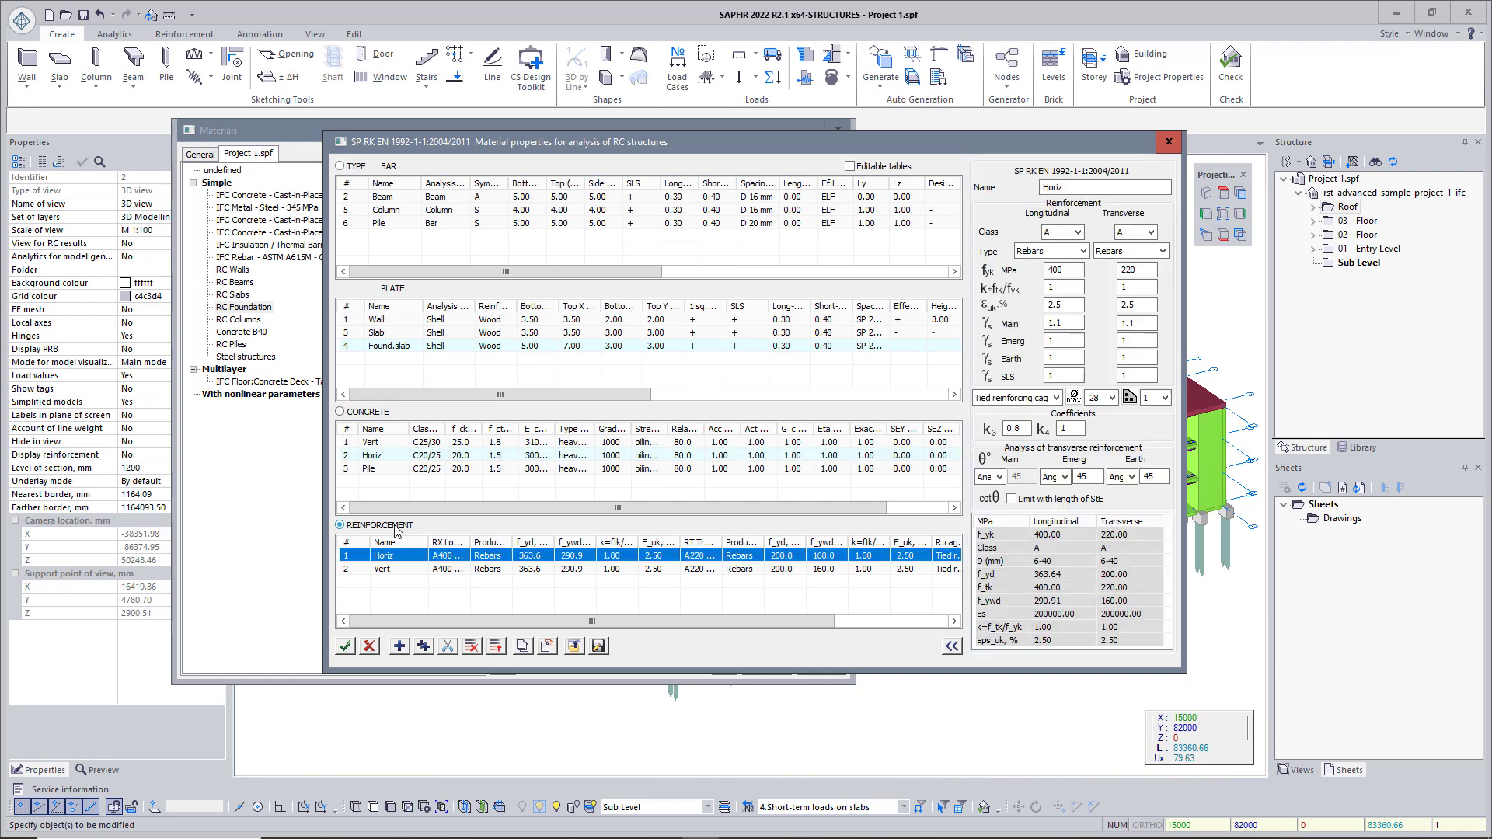
click(1168, 145)
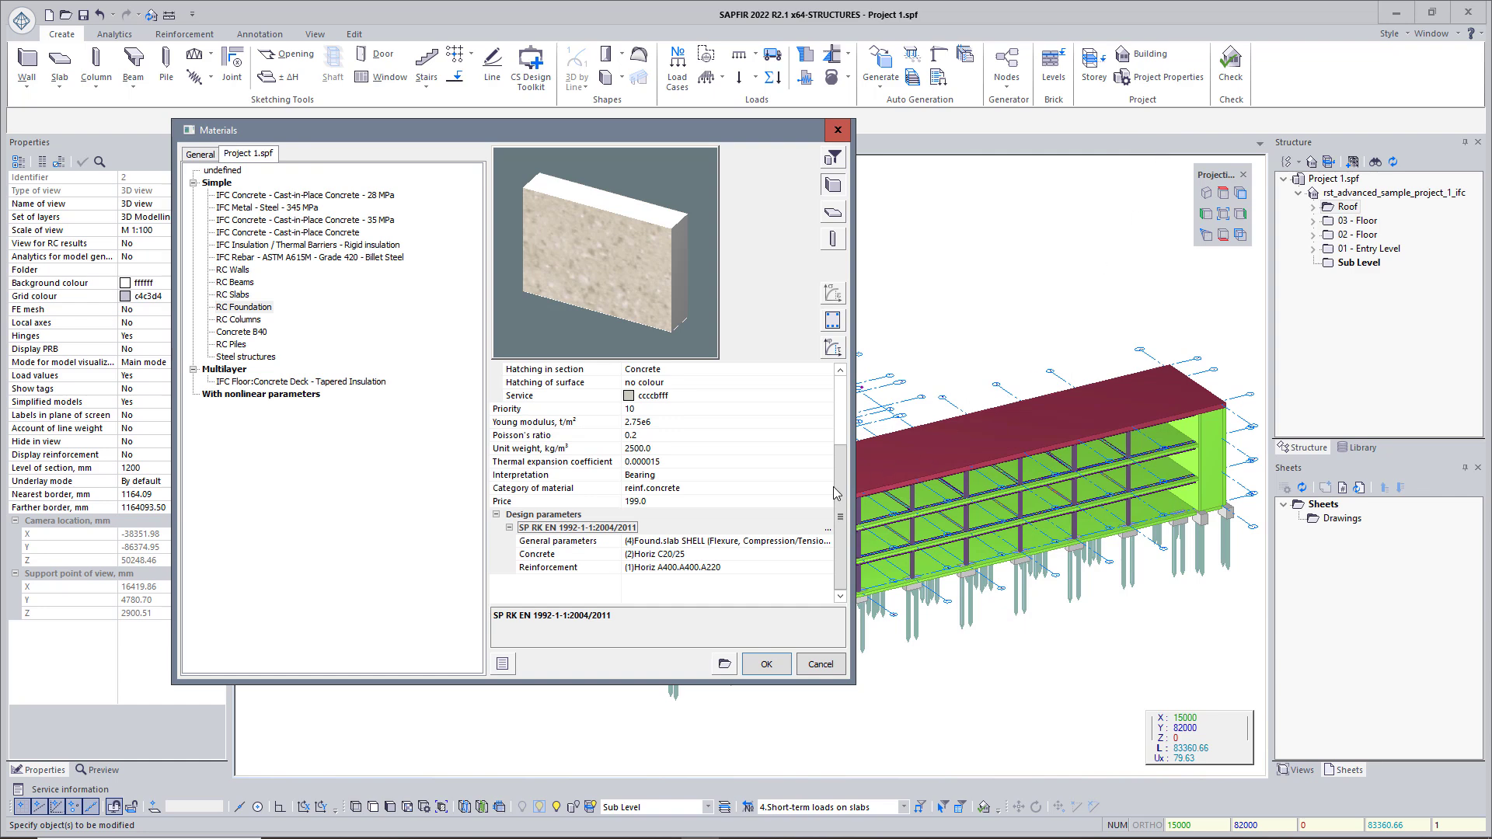
click(779, 666)
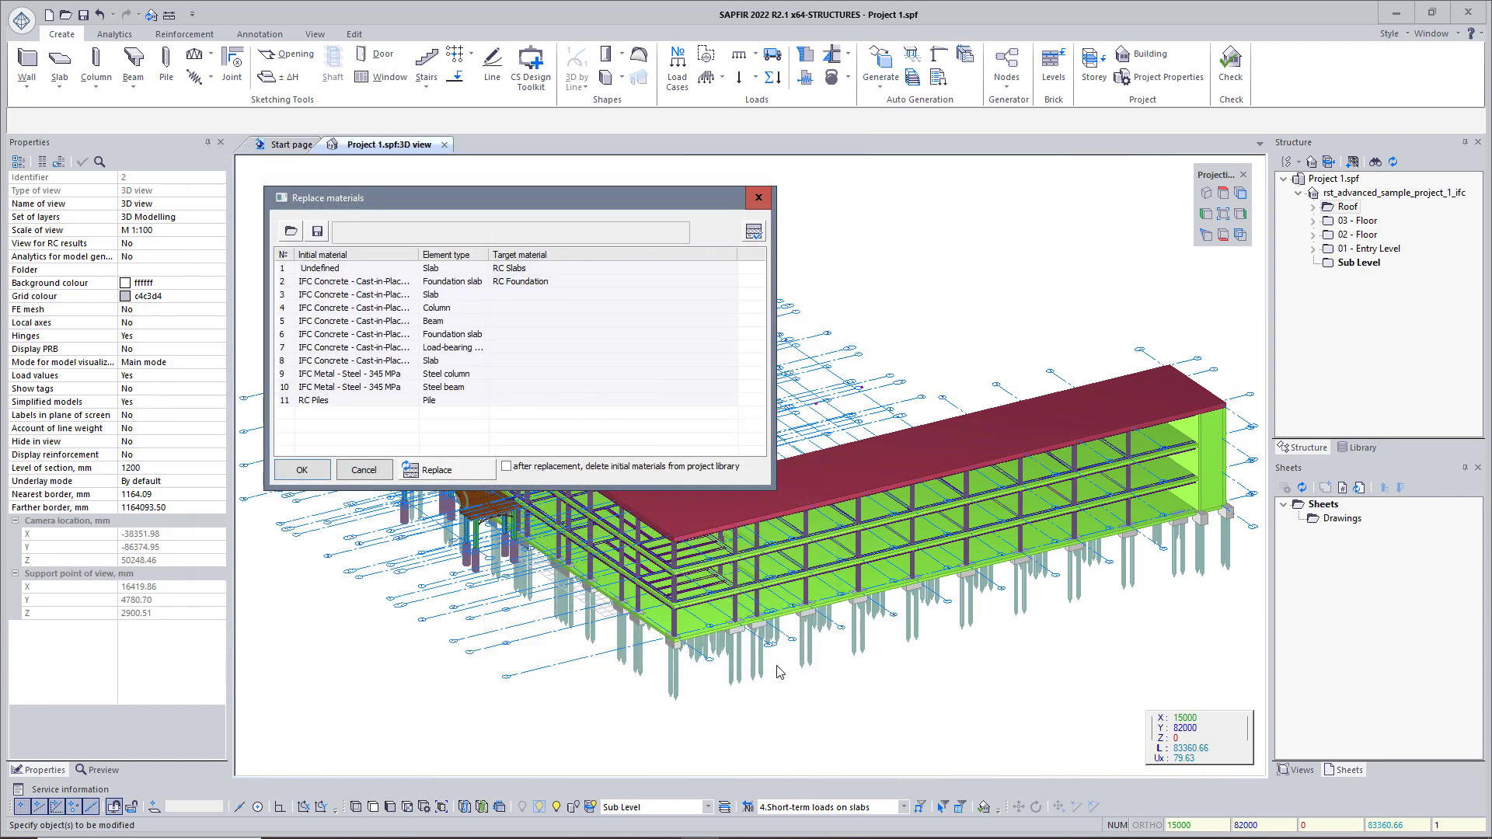
- Set the target materials to RC Slabs for the slab in row 3 and RC Columns for the column in row 4
double_click(525, 301)
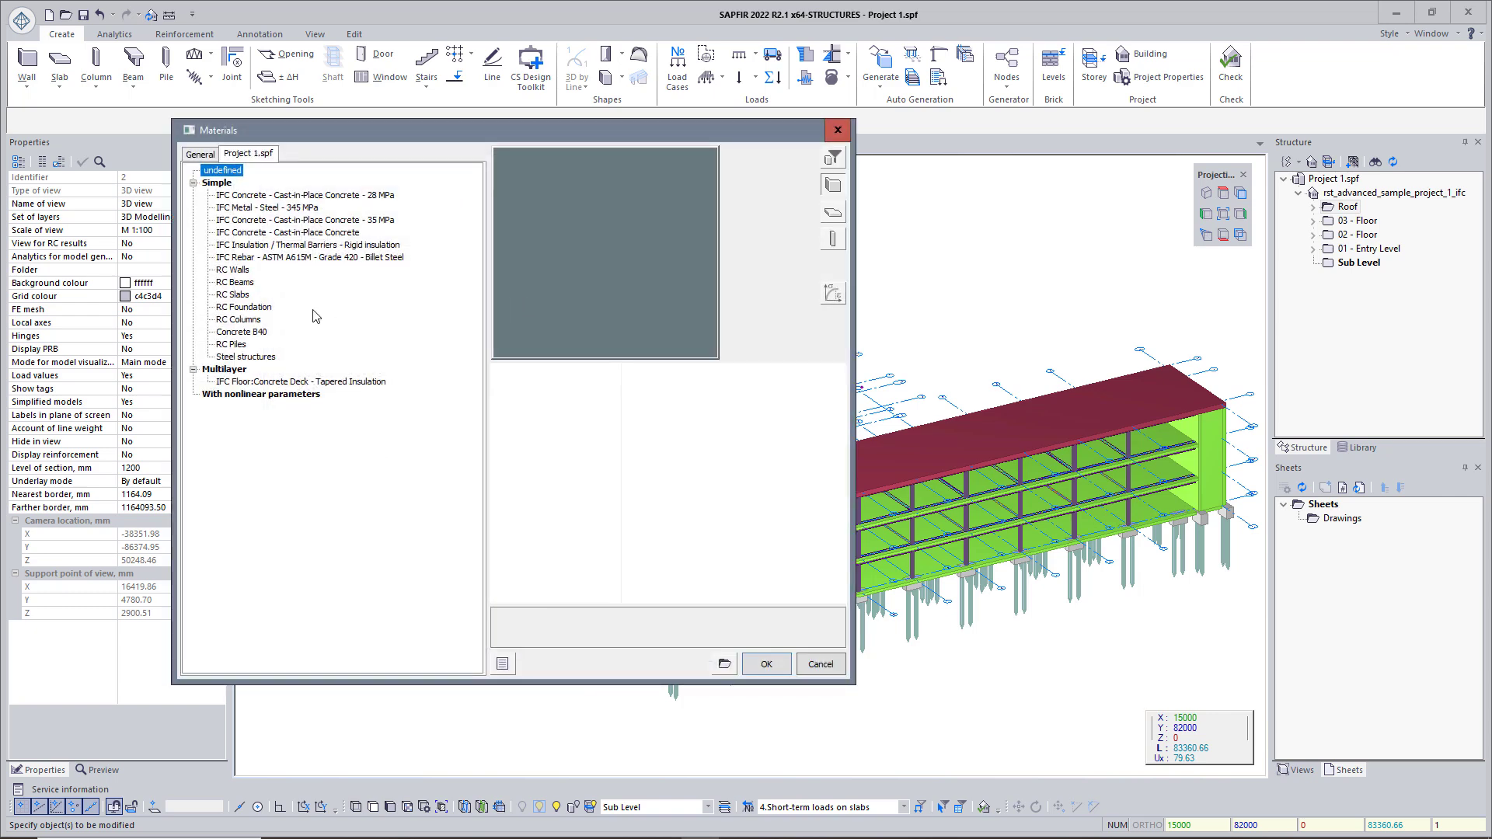
double_click(235, 295)
click(507, 311)
double_click(506, 312)
double_click(226, 321)
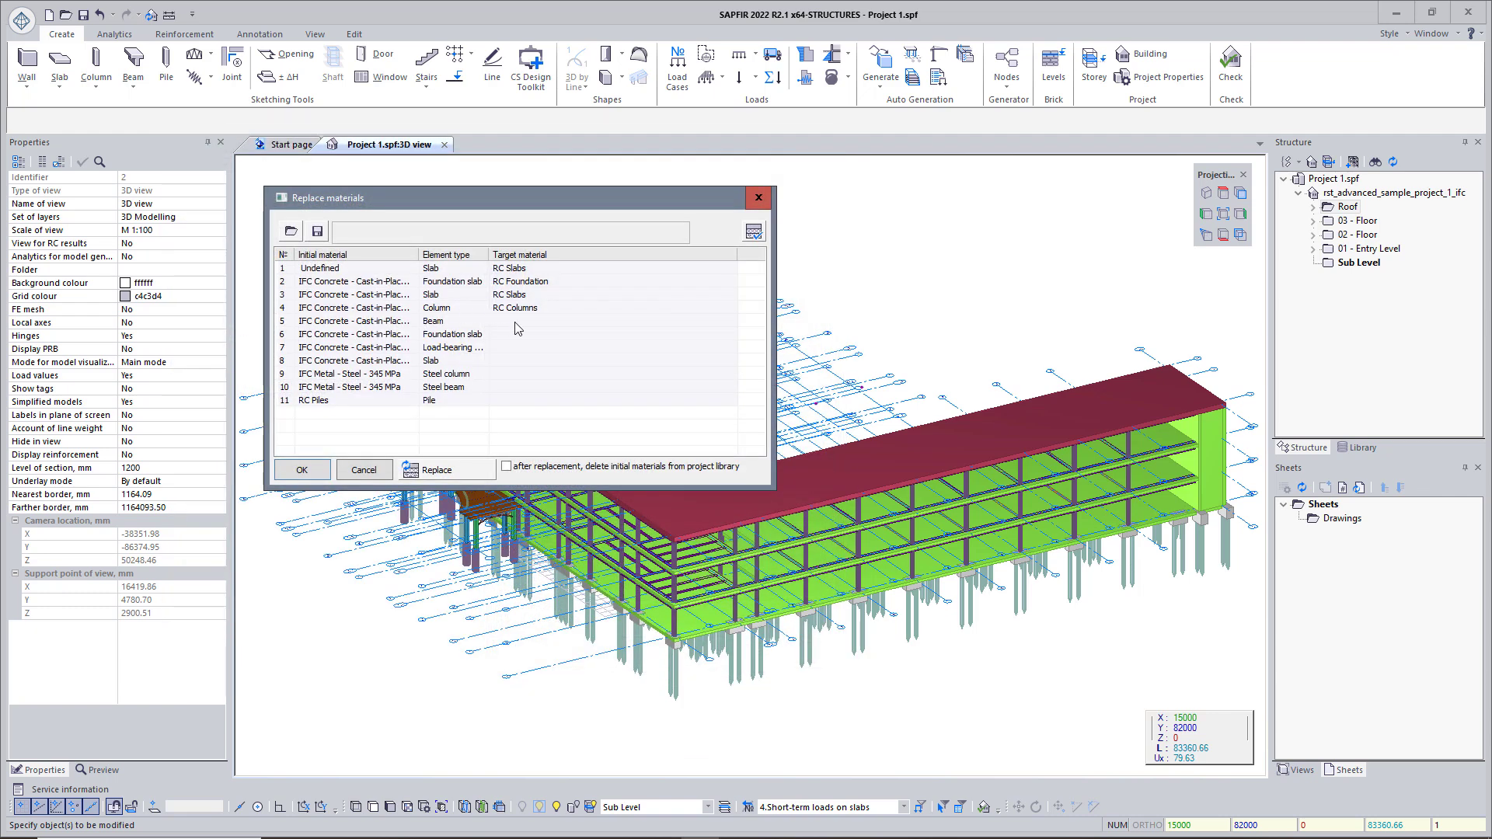
- Set the target materials to RC Beams for the beam in row 5 and RC Foundation for the foundation slab in row 6
click(521, 327)
double_click(521, 327)
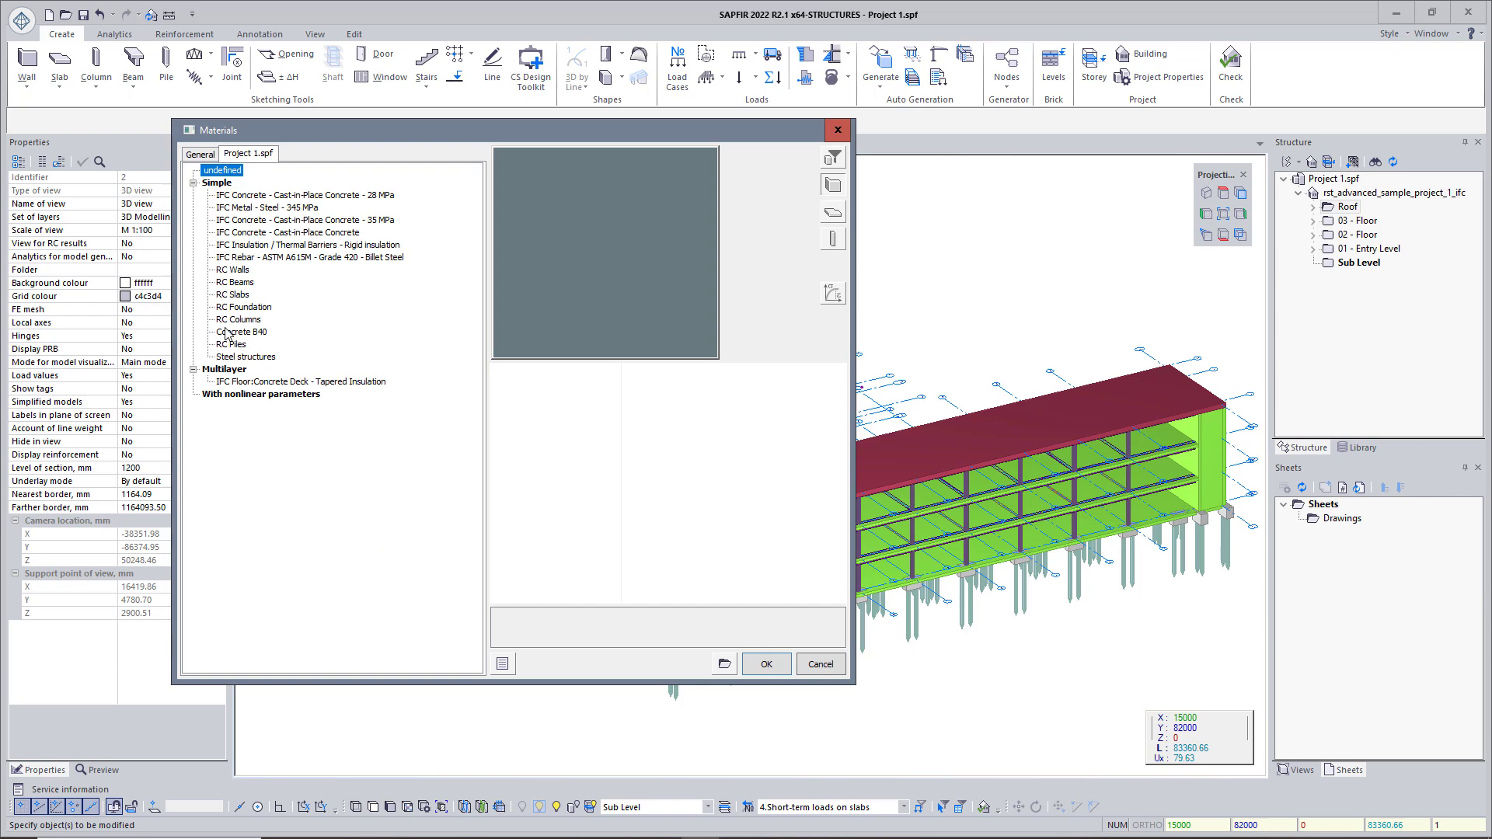
double_click(232, 284)
click(519, 336)
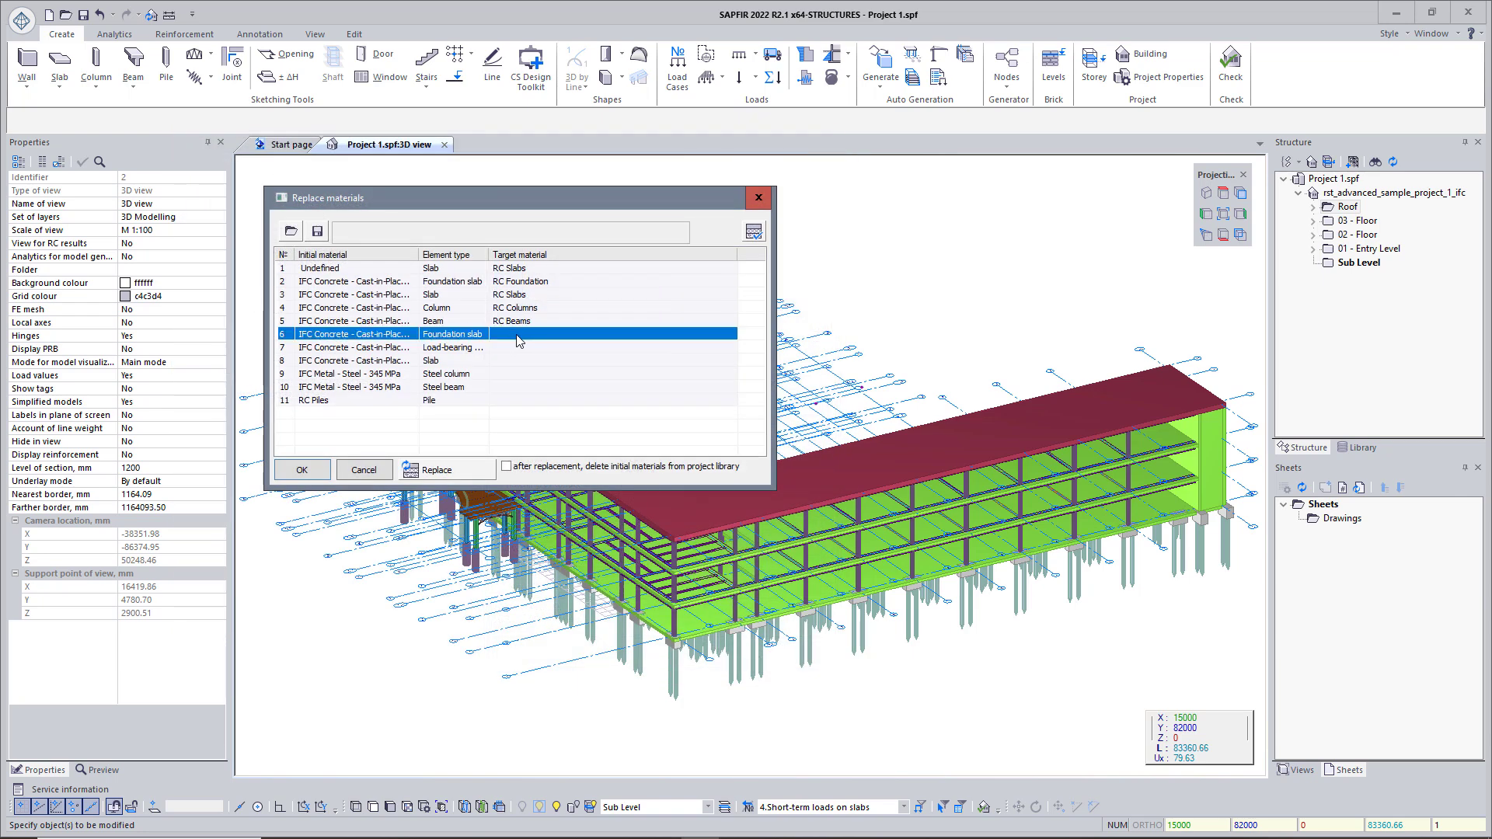
double_click(513, 336)
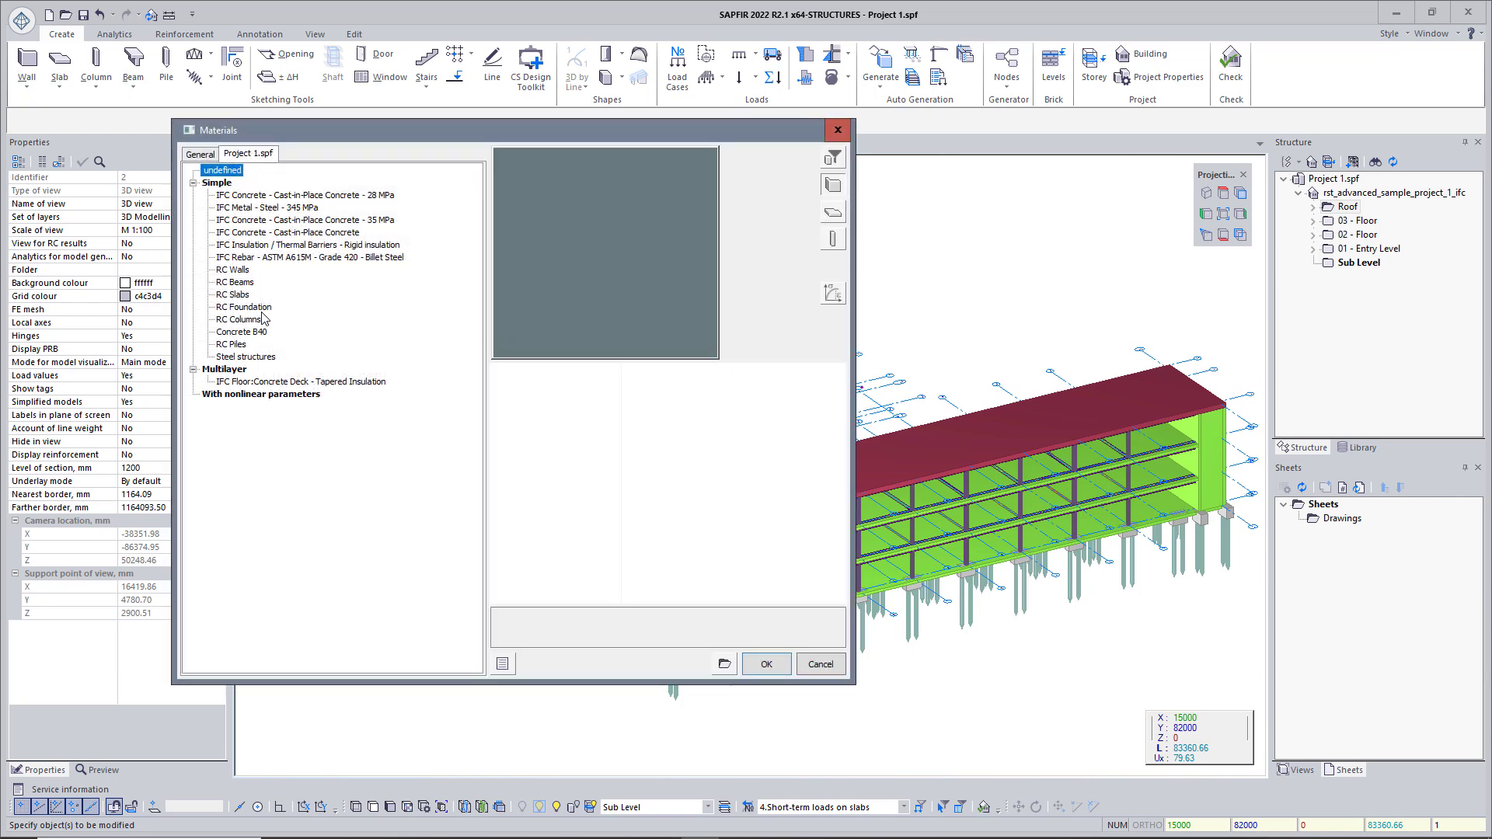
double_click(261, 313)
- Set the target materials to RC Walls for the load-bearing element in row 7 and RC Slabs for the slab in row 8
click(510, 351)
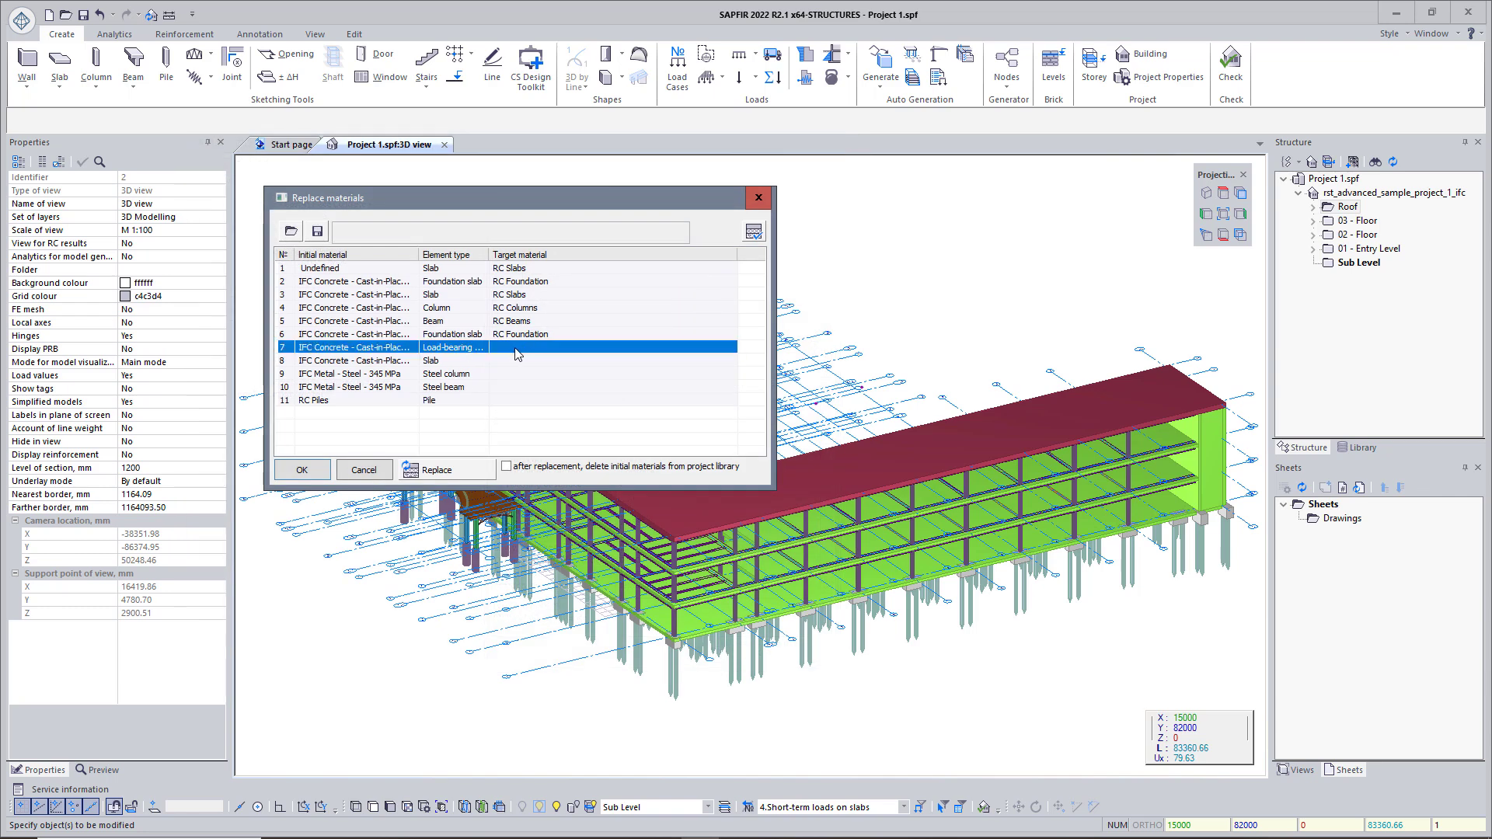
double_click(512, 350)
double_click(240, 277)
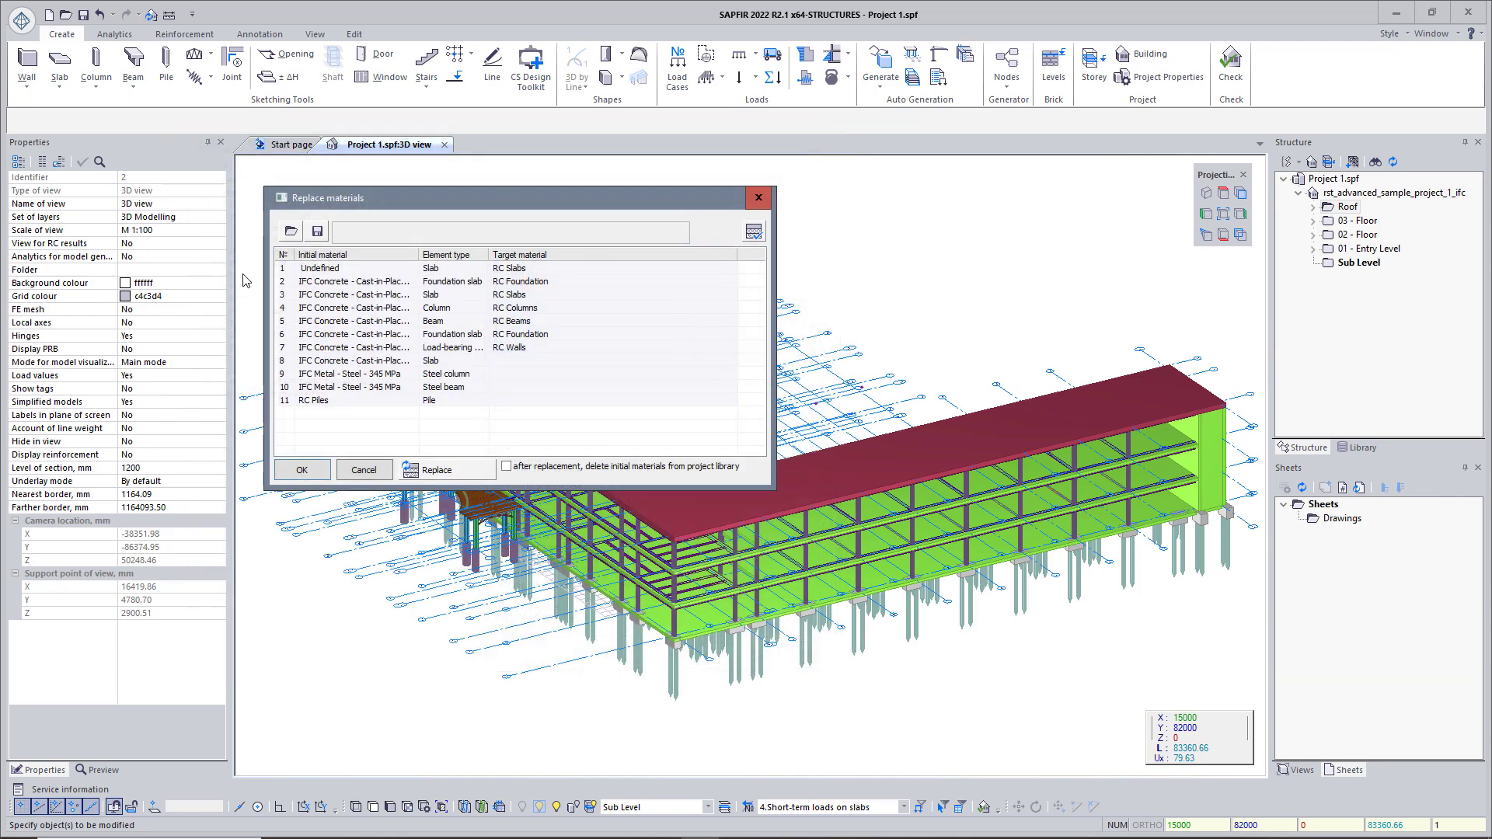
click(512, 364)
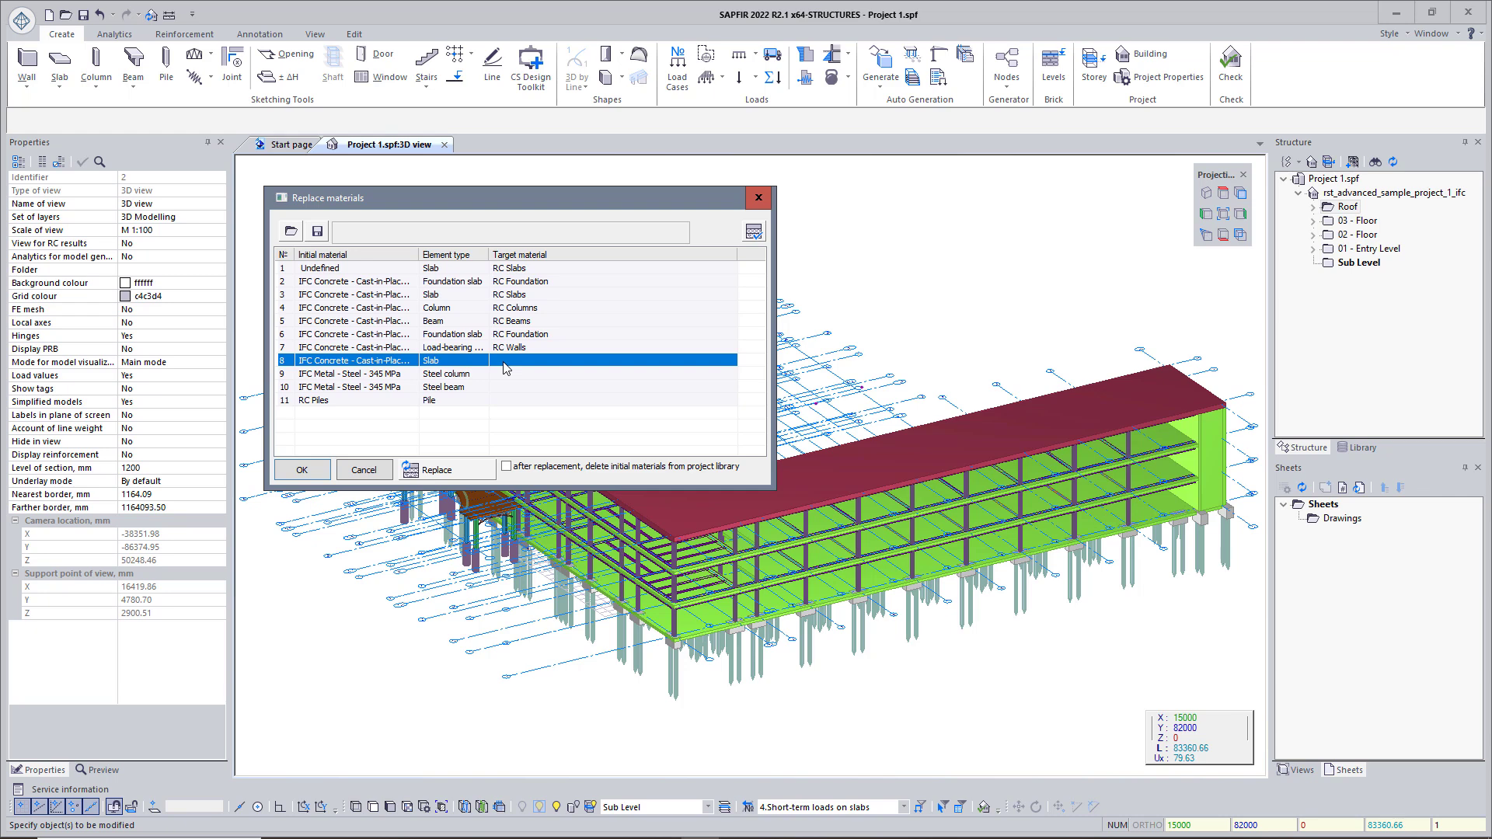
double_click(504, 364)
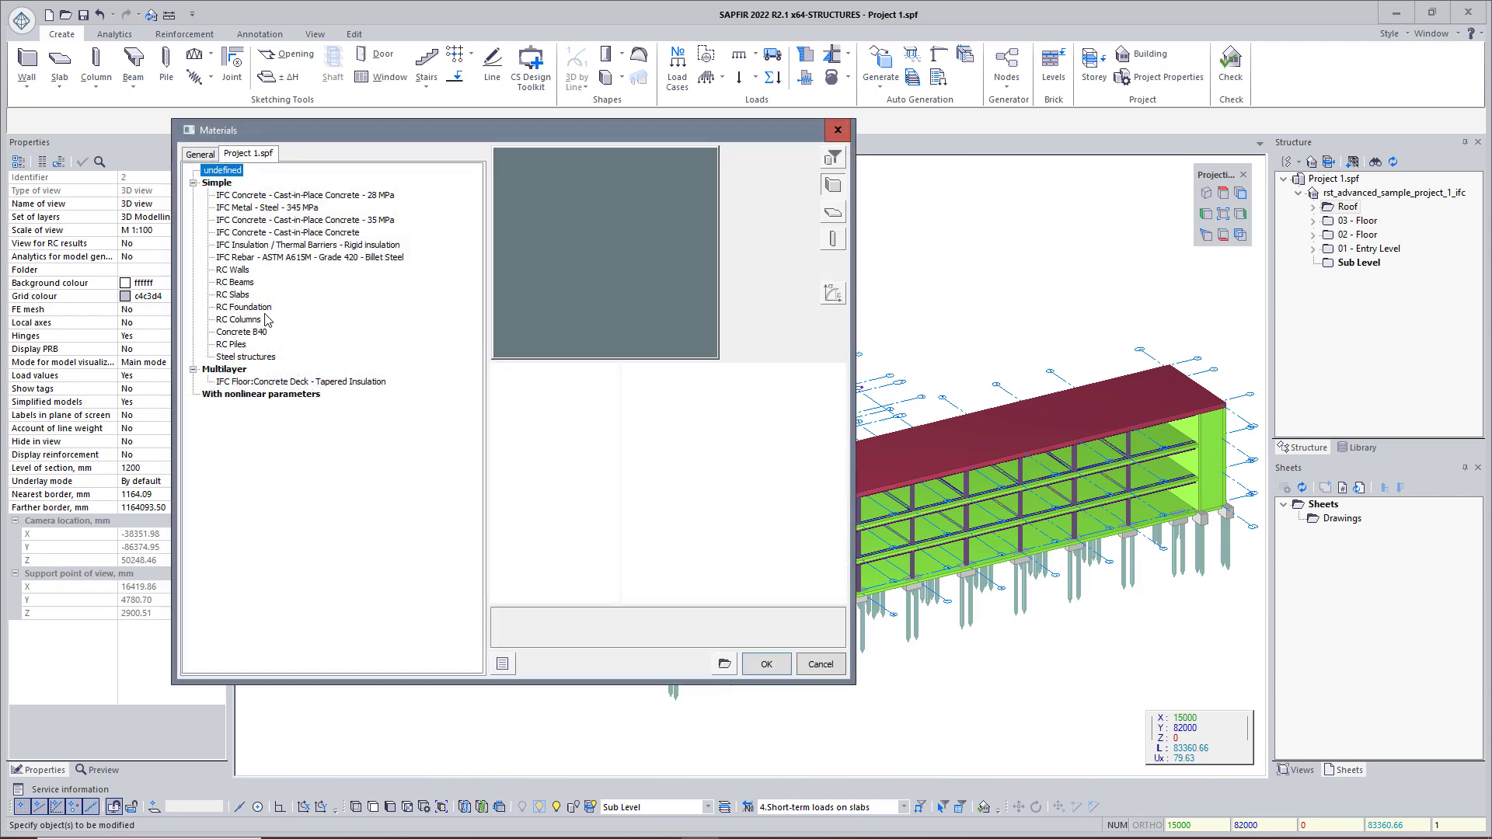
double_click(244, 296)
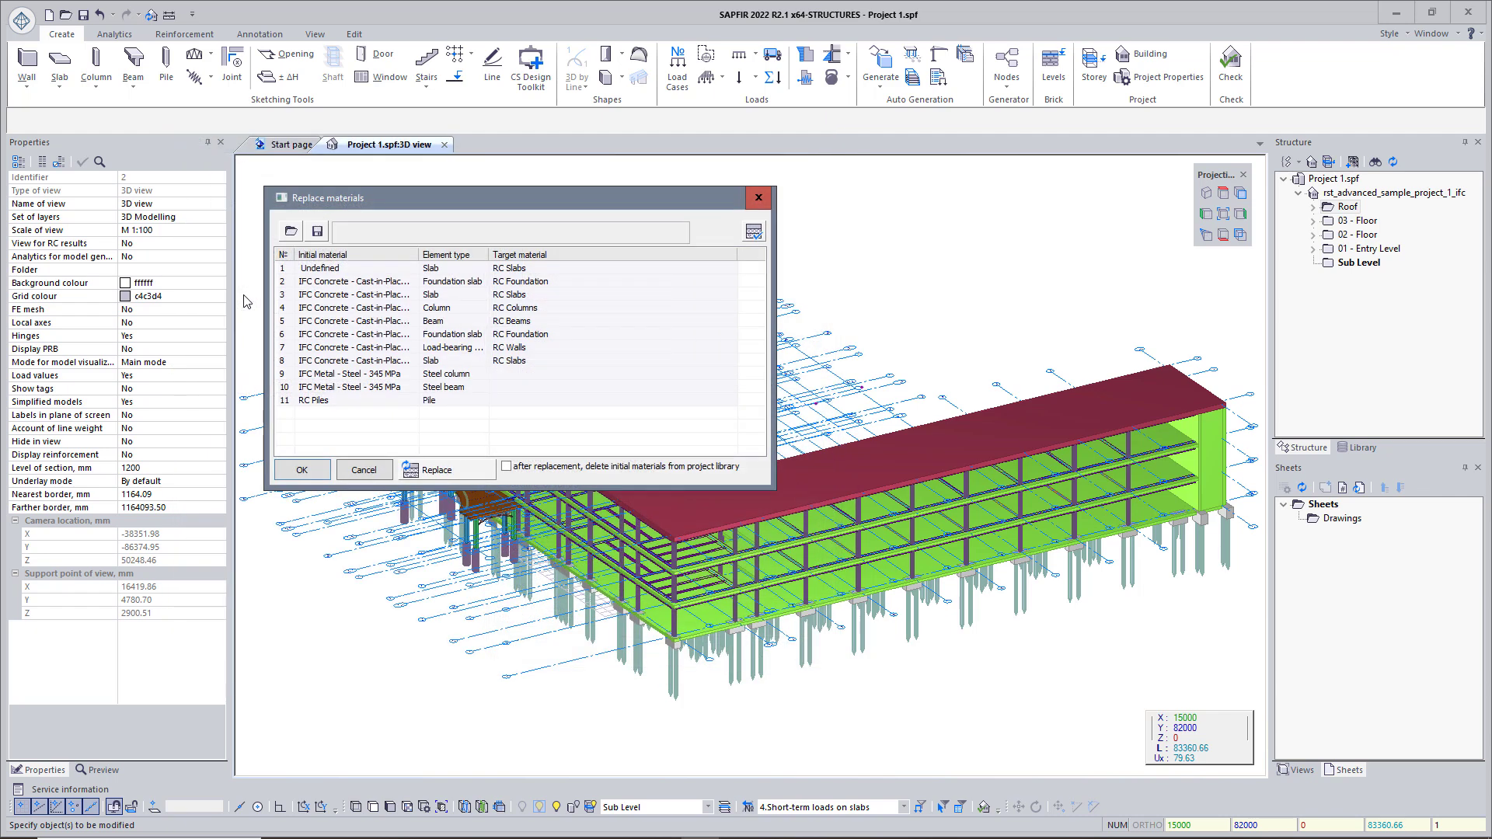
- Set the target material to Steel structures for the steel column in row 9
click(504, 377)
double_click(519, 377)
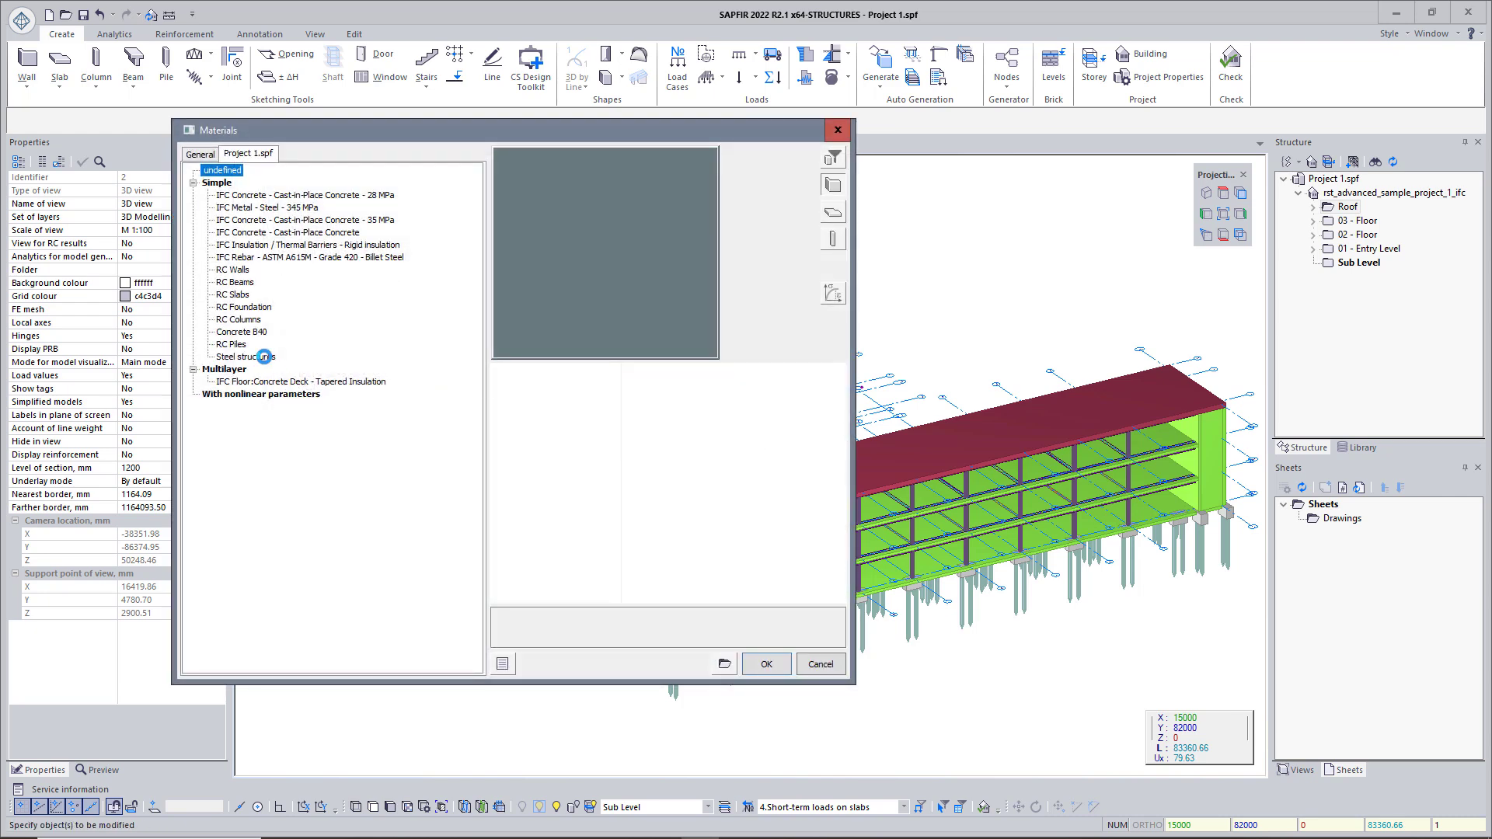
click(245, 357)
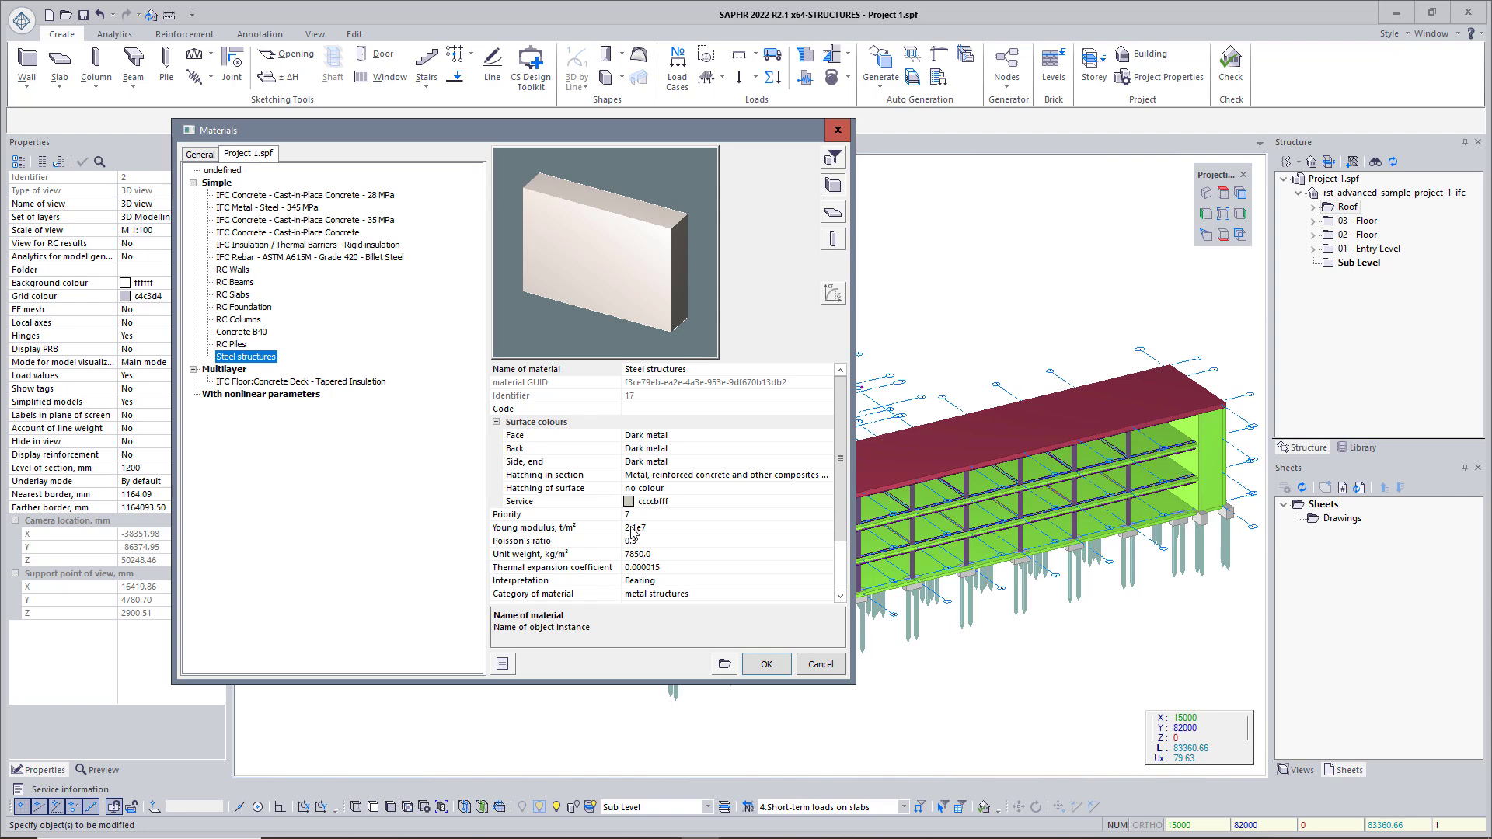
click(752, 663)
- Set the steel beam in row 10 to Steel structures, then run the material replacement and accept it
click(494, 387)
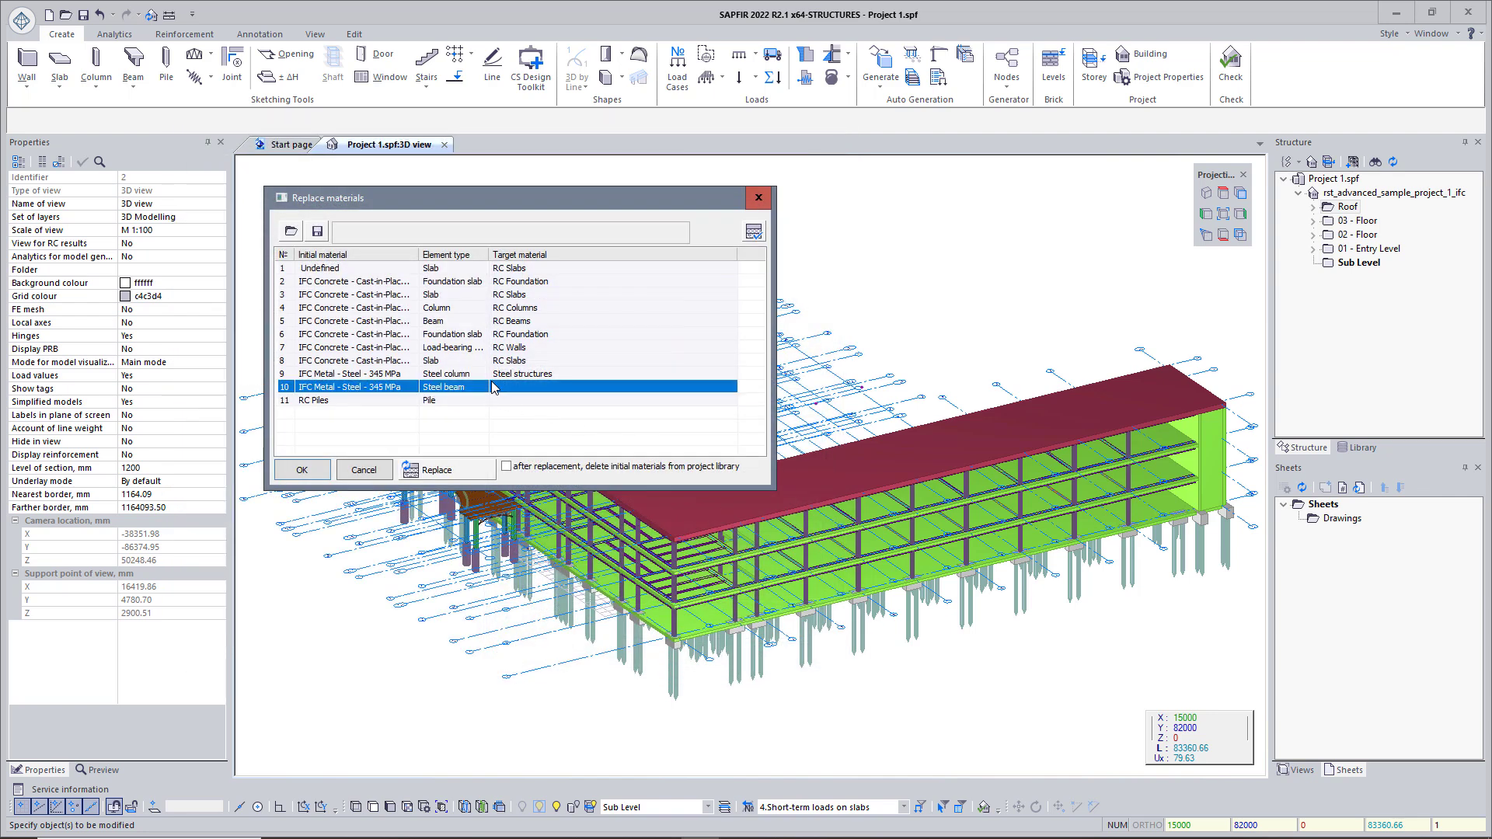
double_click(509, 388)
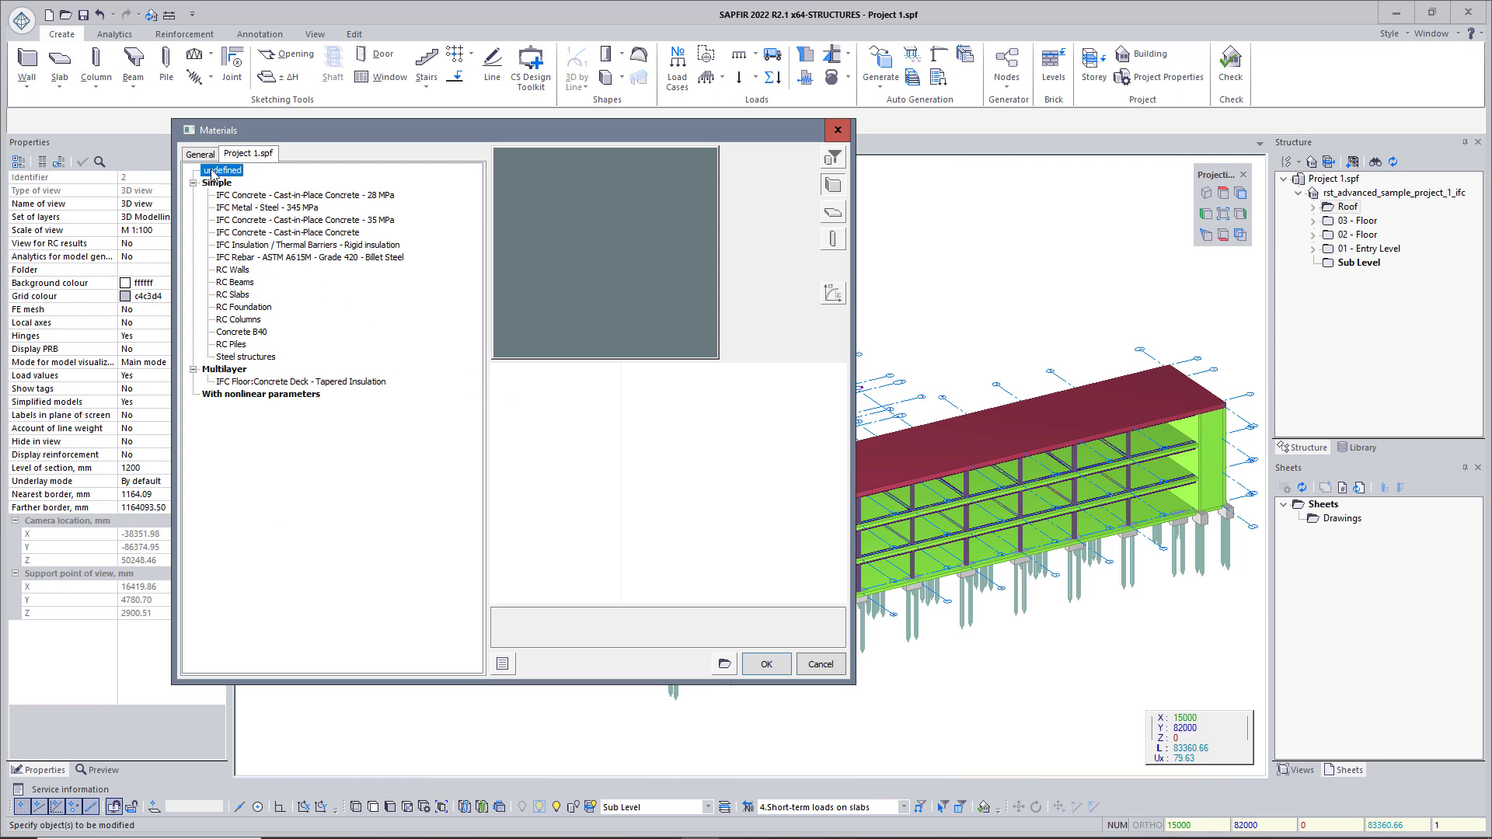
click(204, 155)
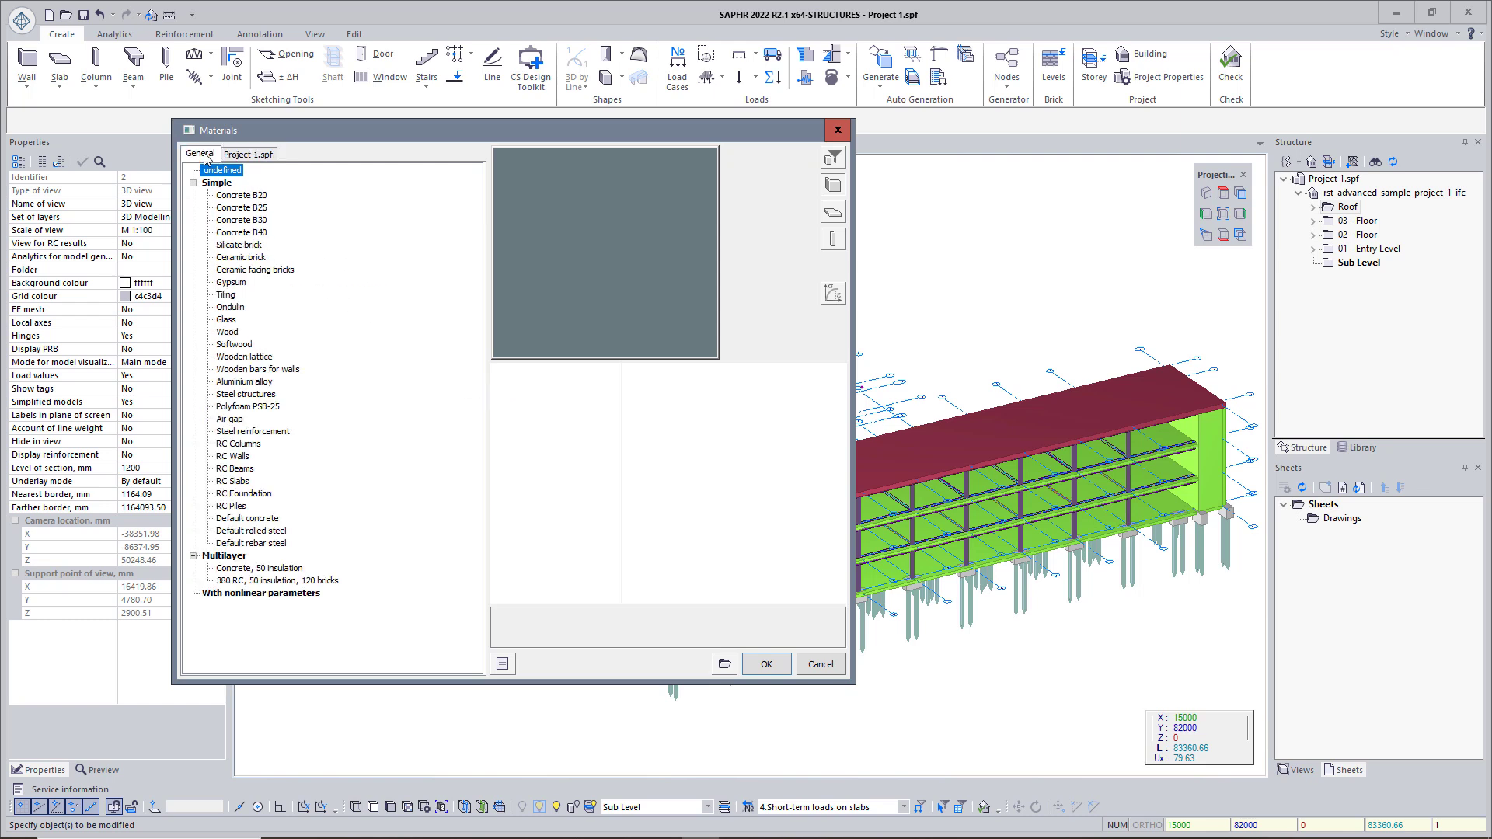
click(233, 154)
click(261, 357)
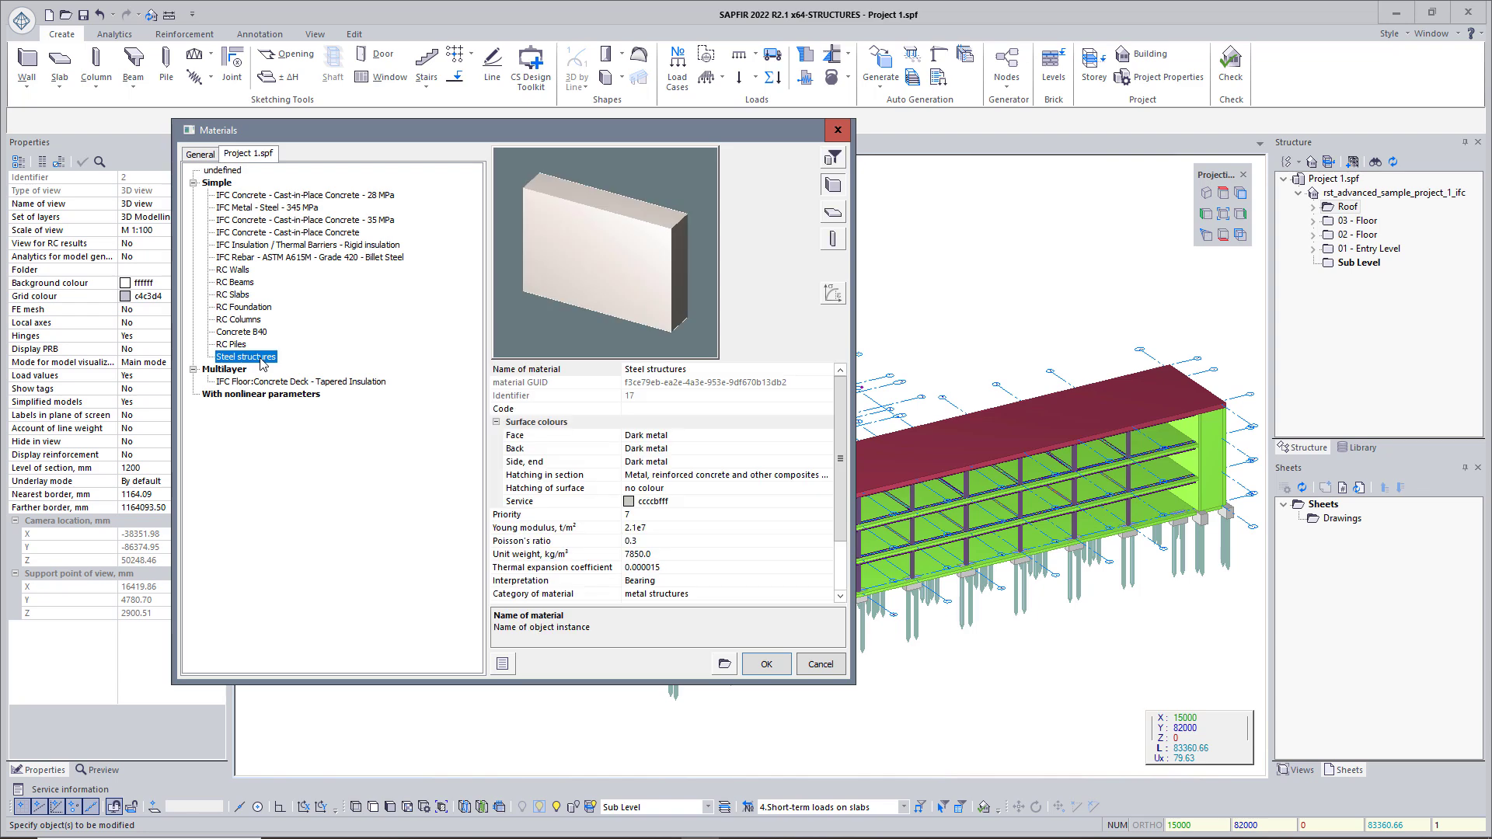
click(762, 666)
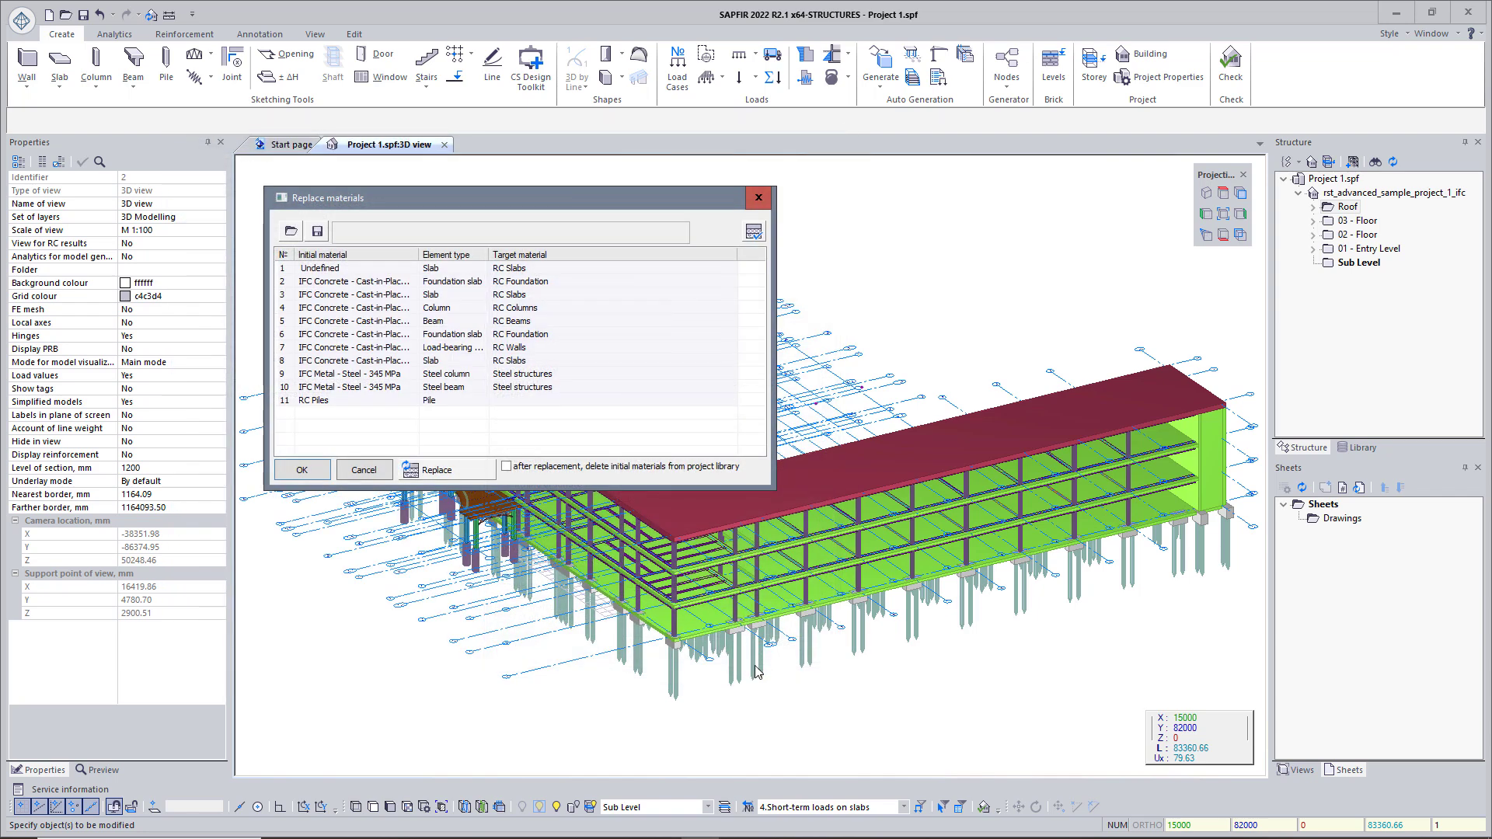
click(429, 471)
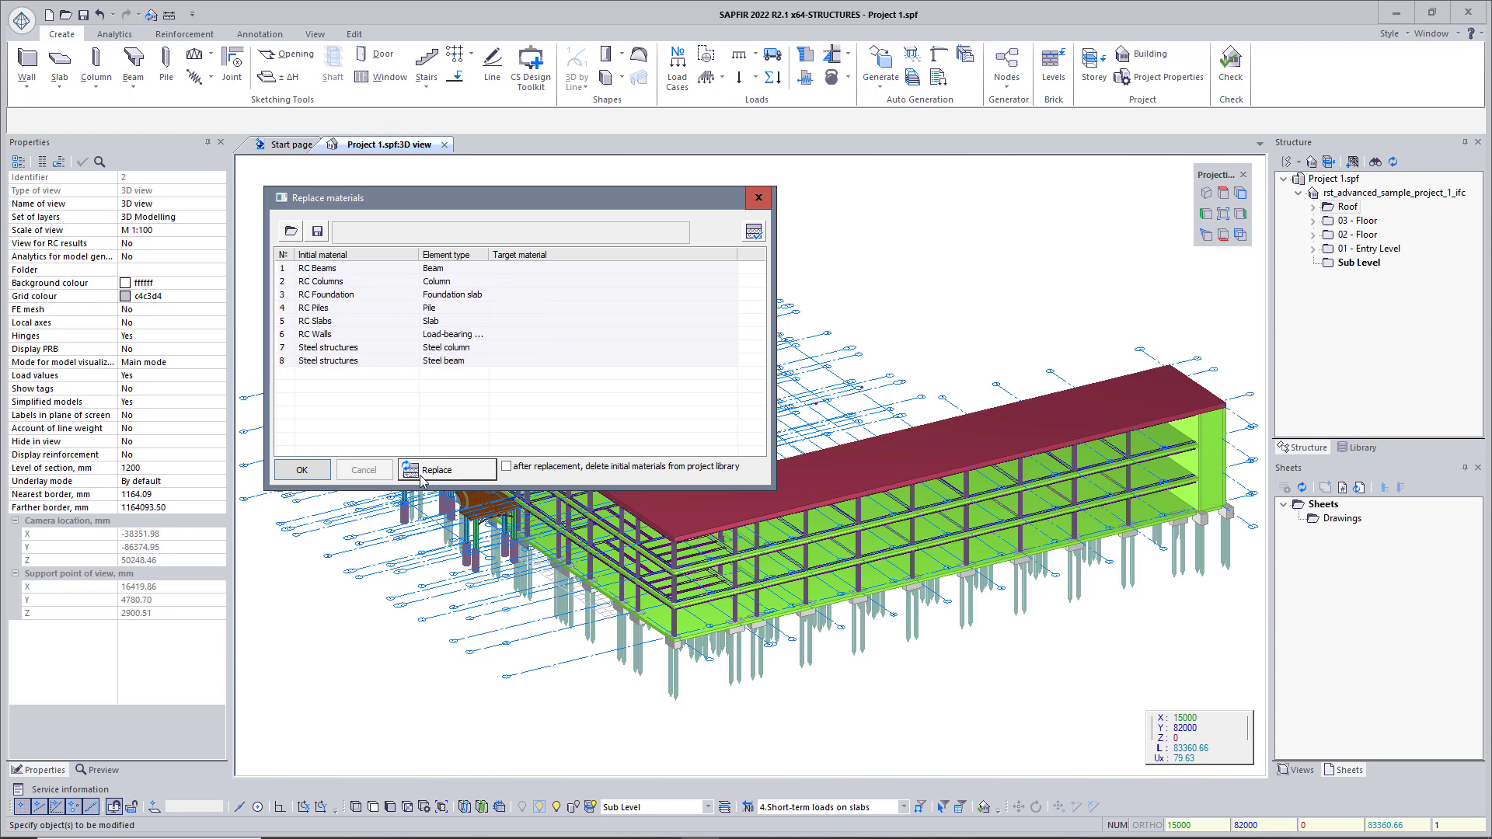
click(304, 471)
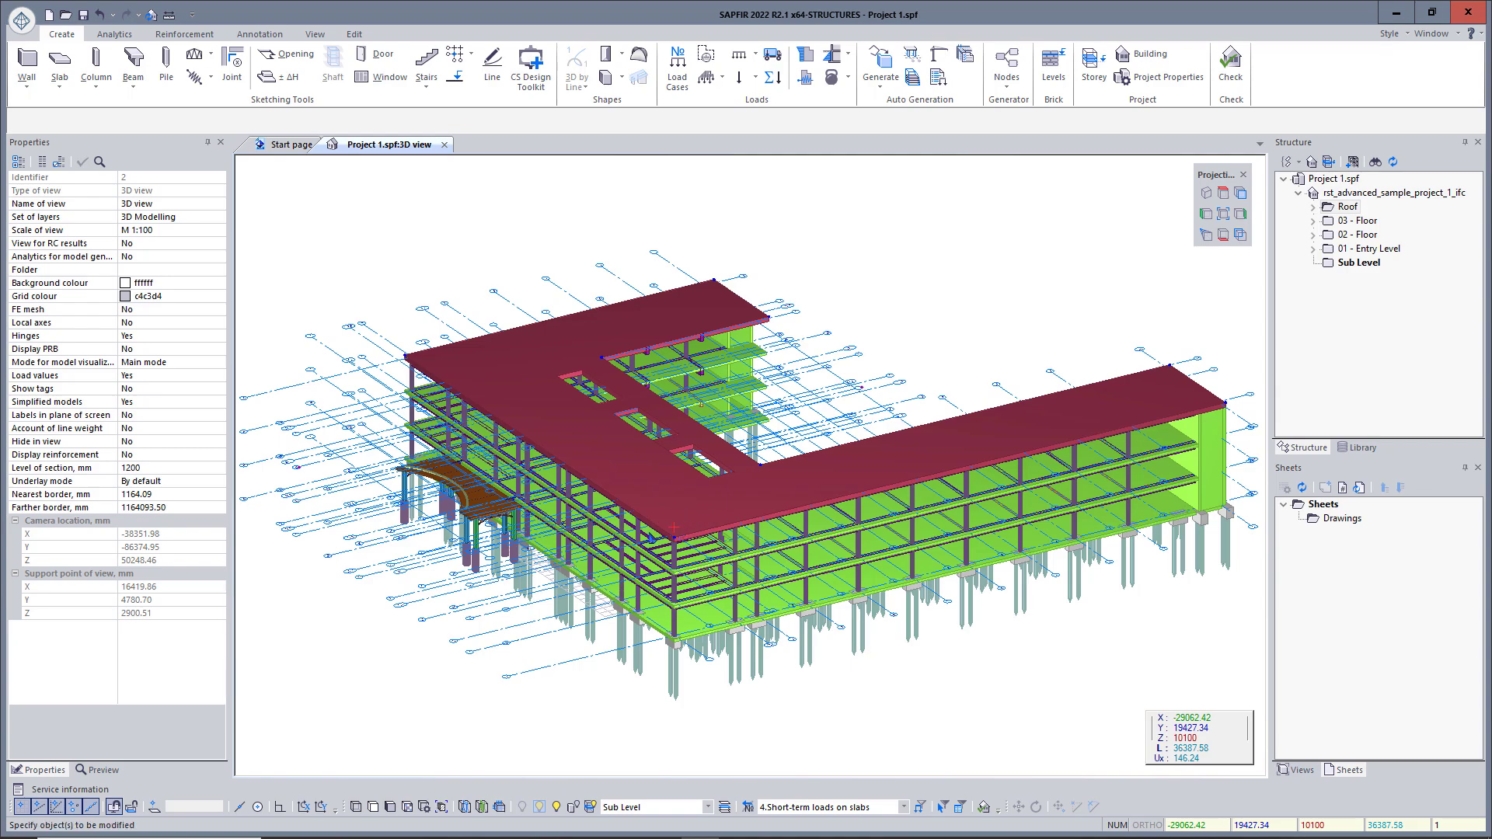
- Temporarily hide the brown entrance canopy slab to expose the steel framing beneath it
scroll(439, 537, up, 5)
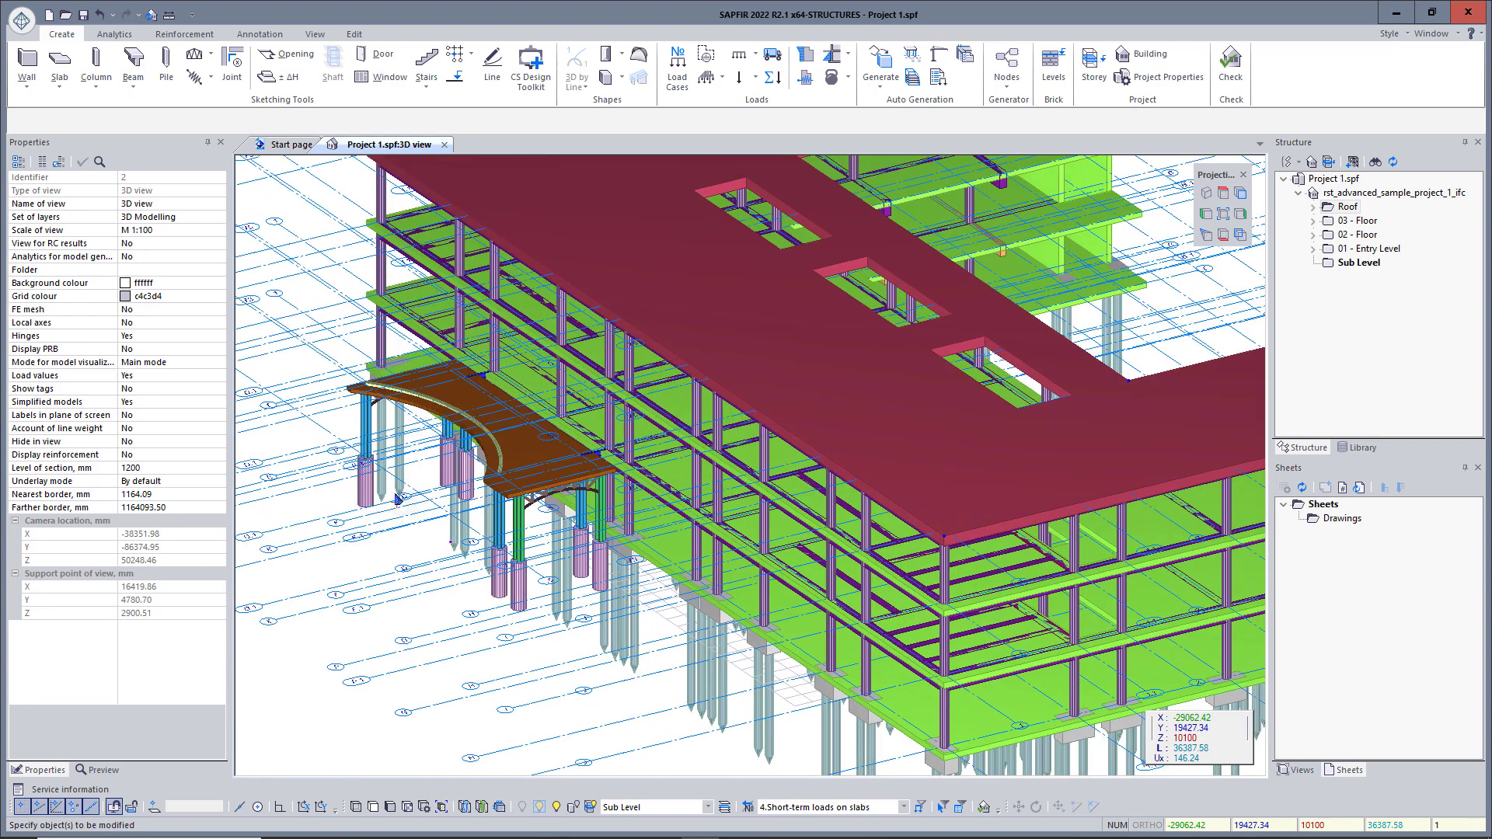
scroll(399, 508, up, 5)
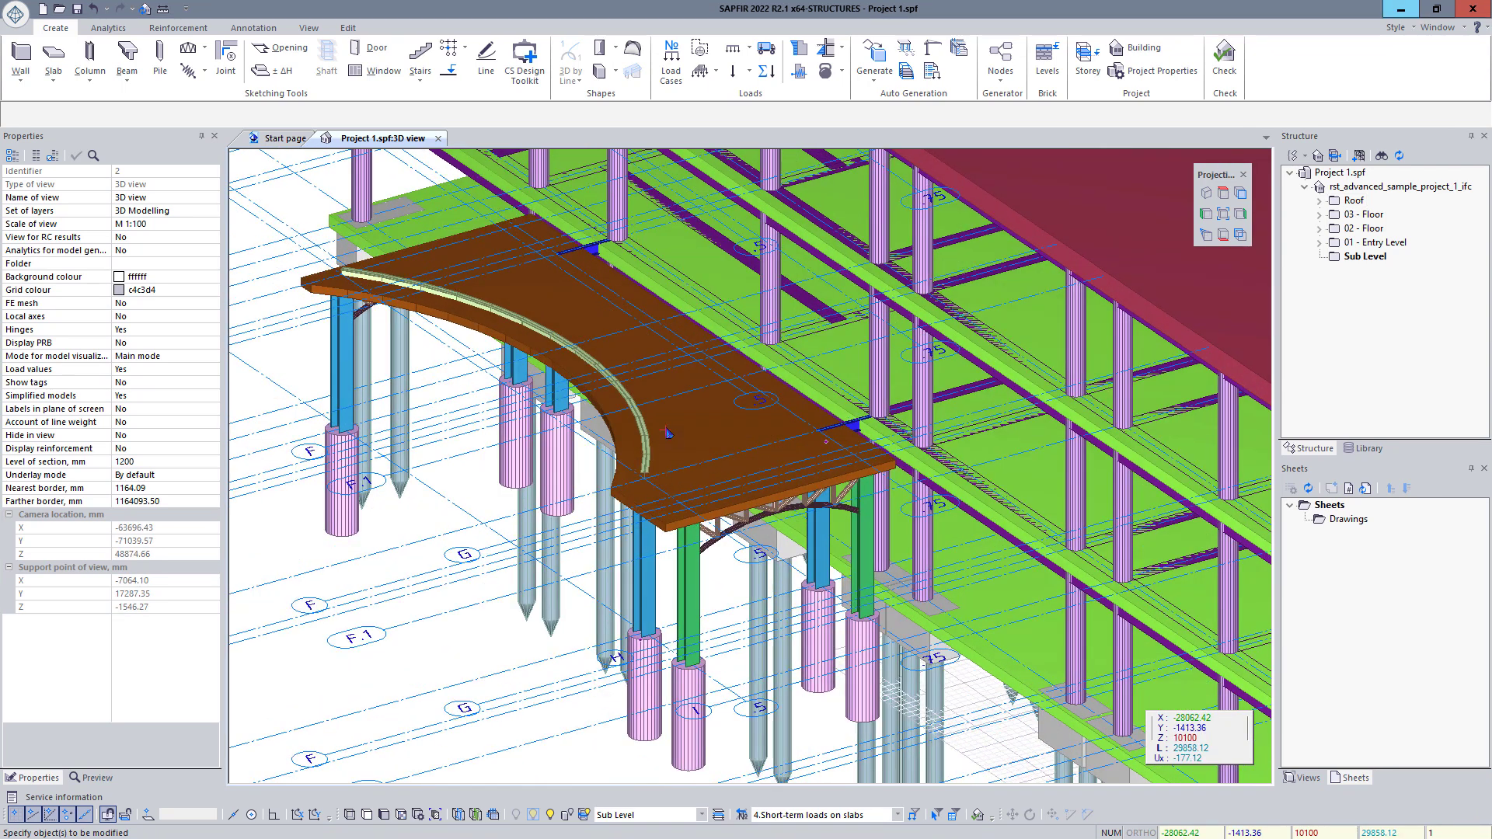
click(666, 432)
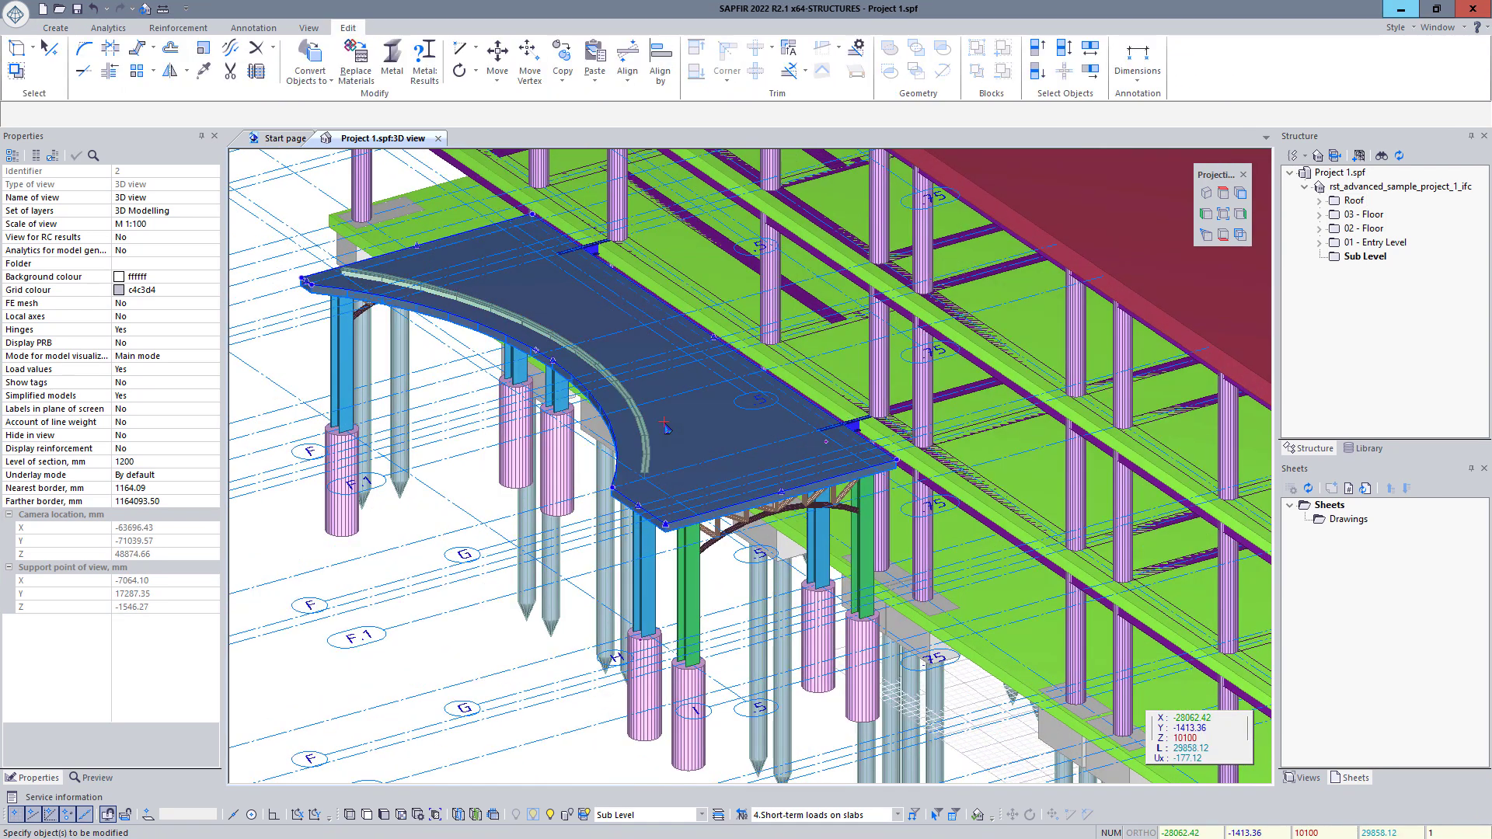
click(516, 815)
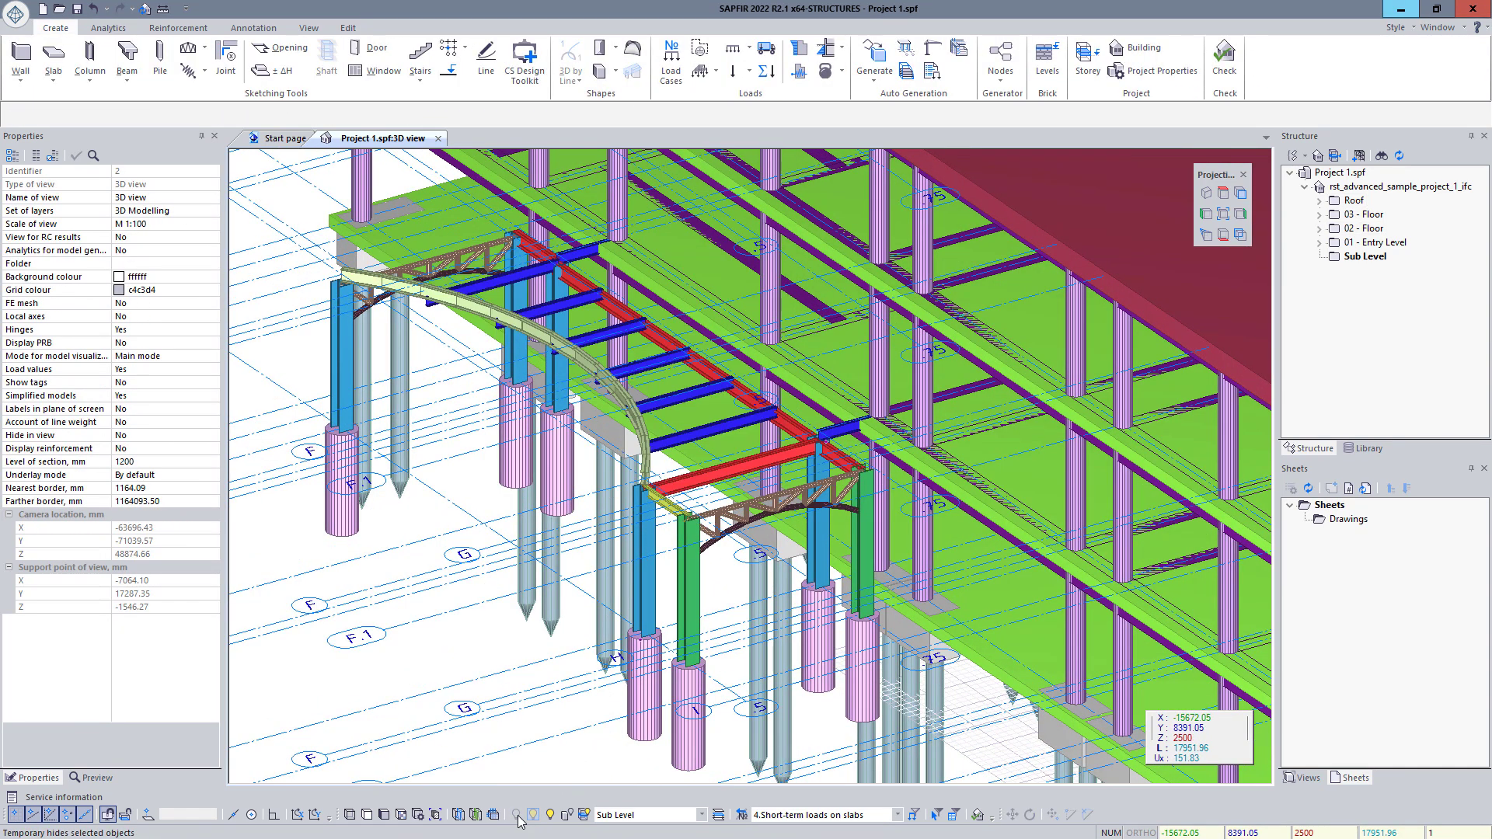
- Select the three red edge beams of the canopy frame and choose the steel I-section type for their section contour
click(766, 466)
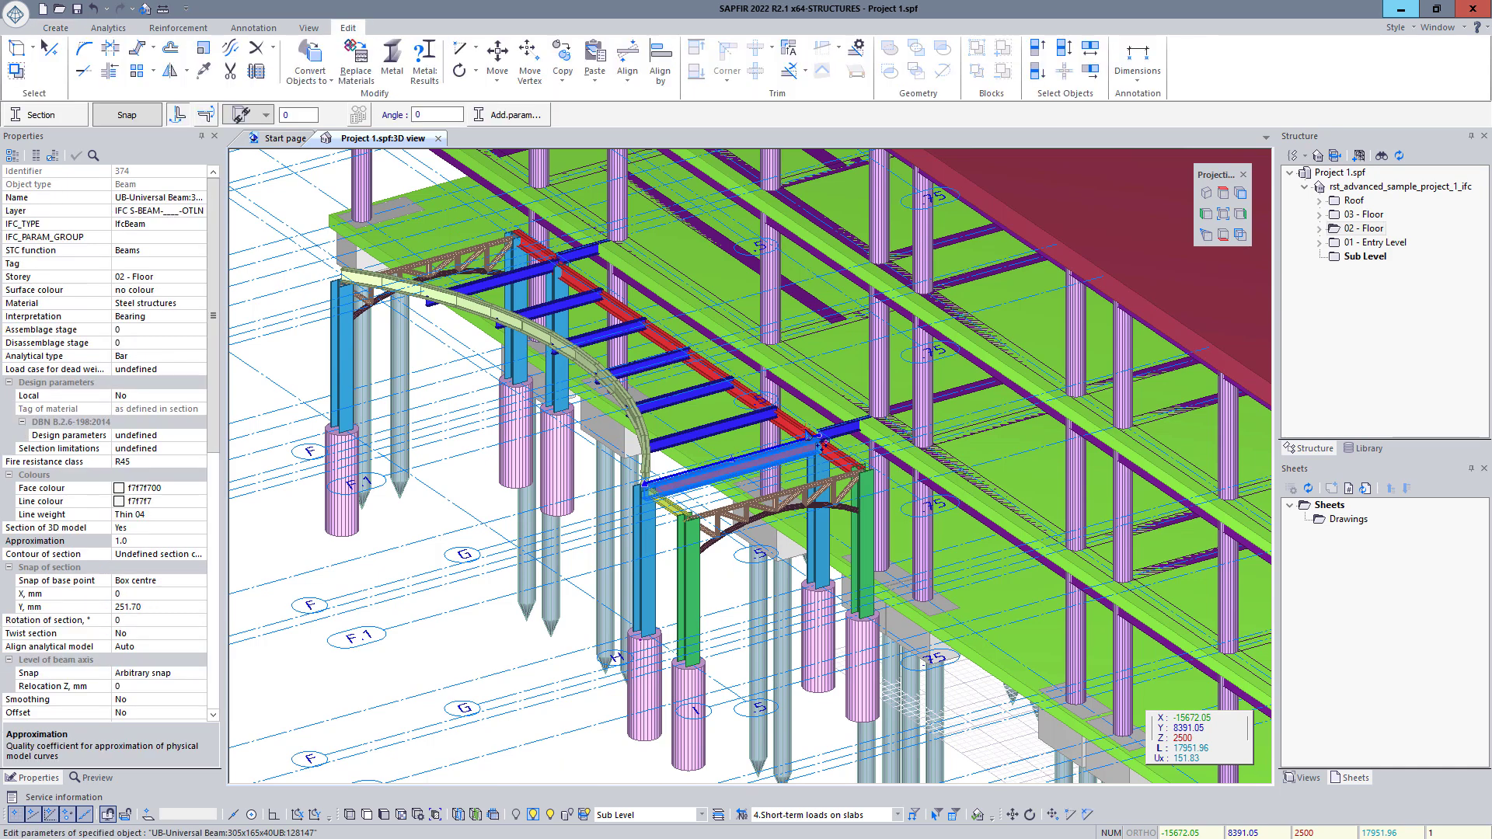
scroll(769, 451, up, 4)
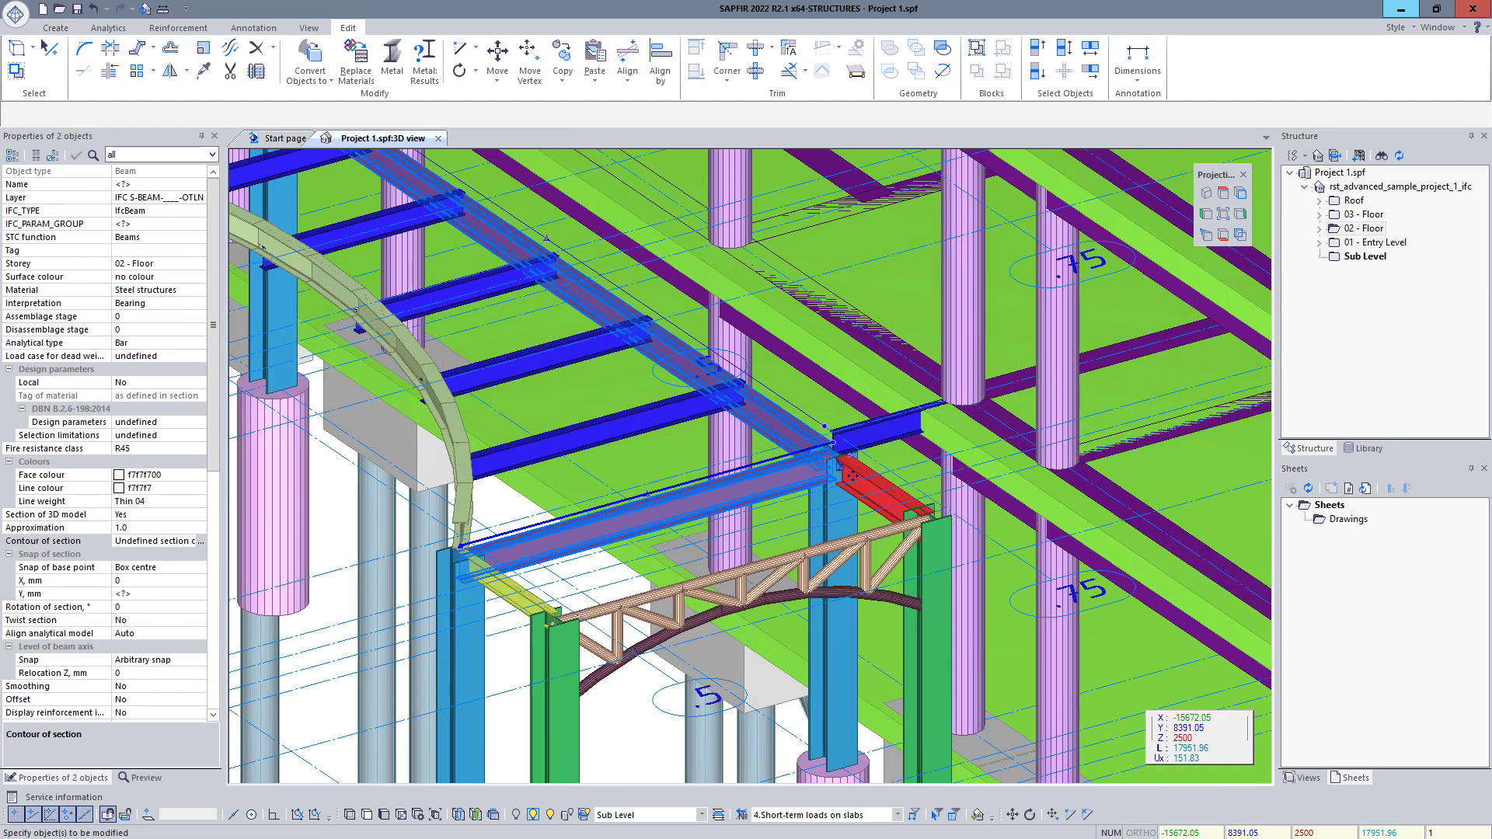
ctrl+click(854, 481)
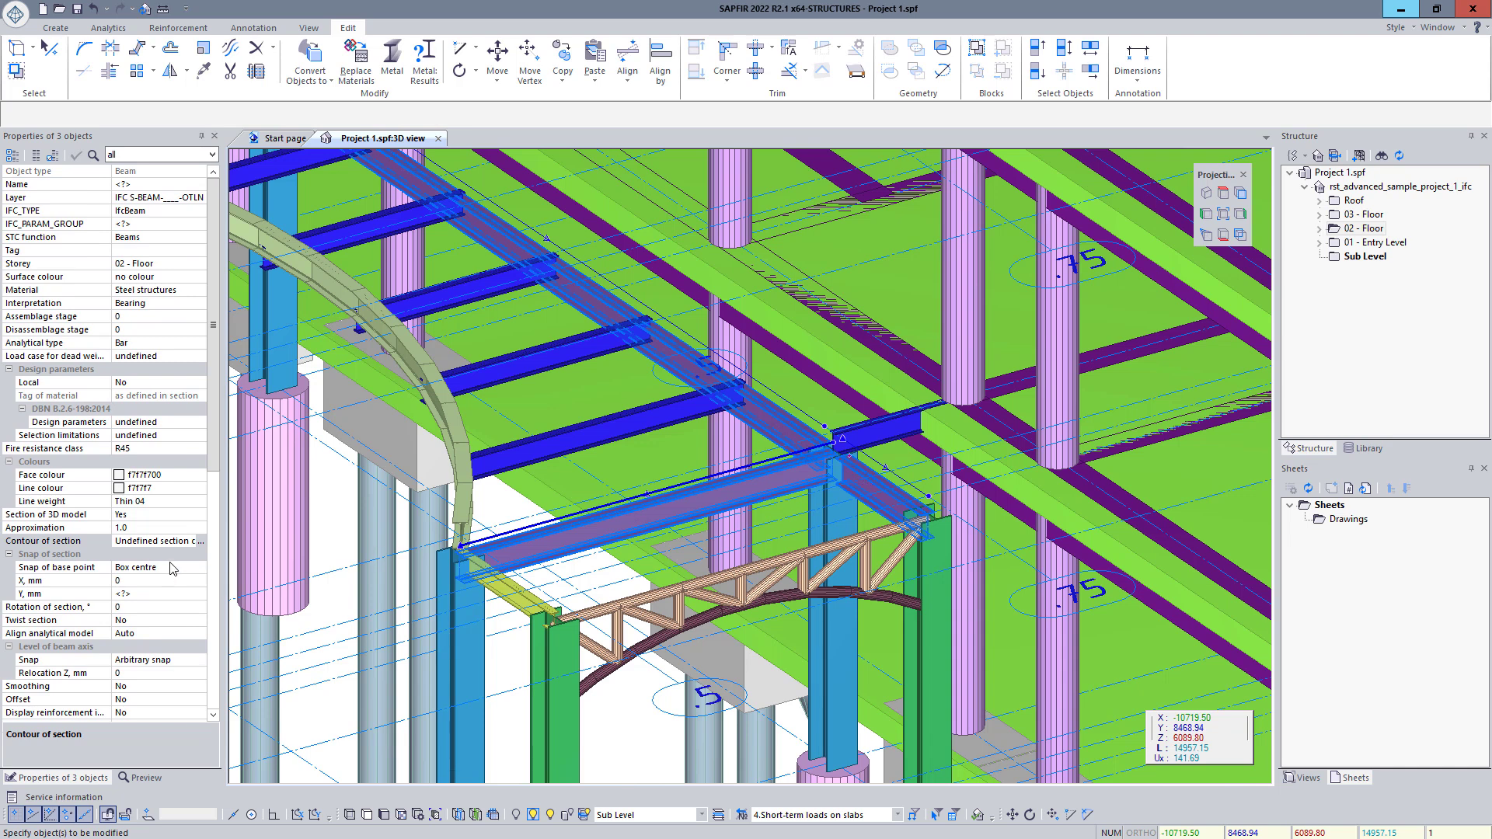
click(202, 542)
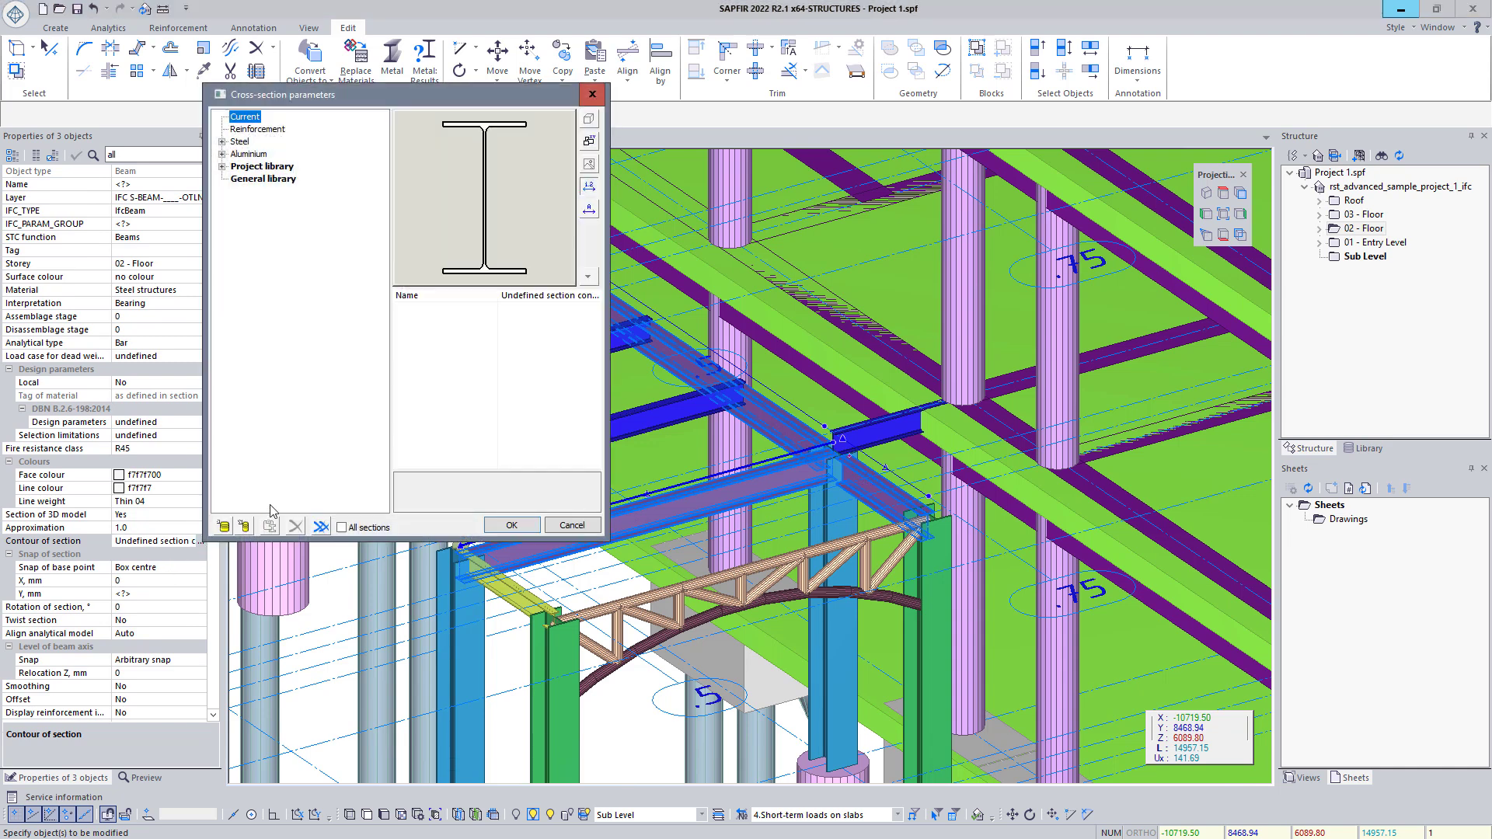
click(223, 143)
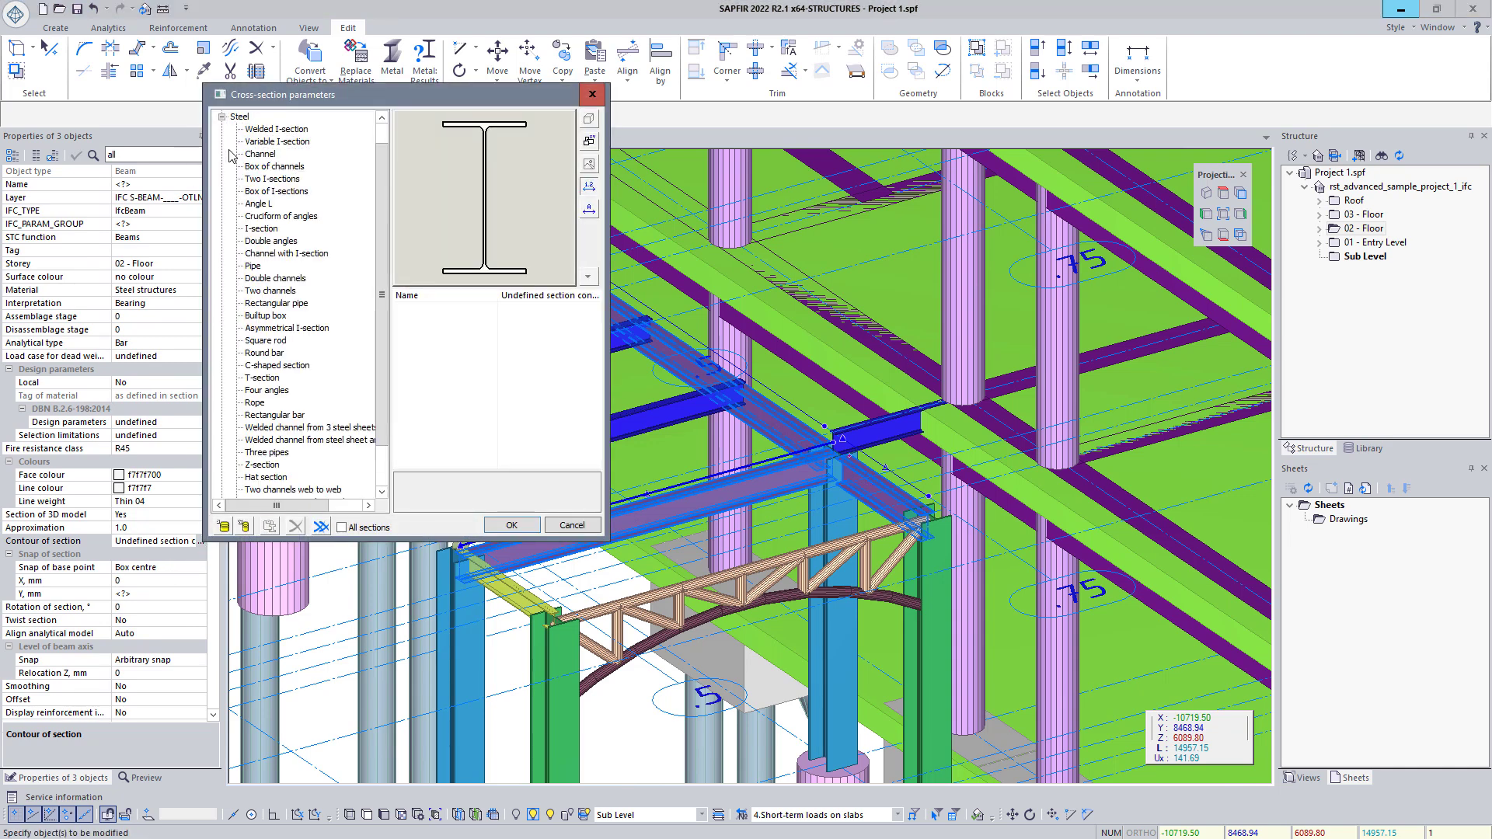
click(262, 228)
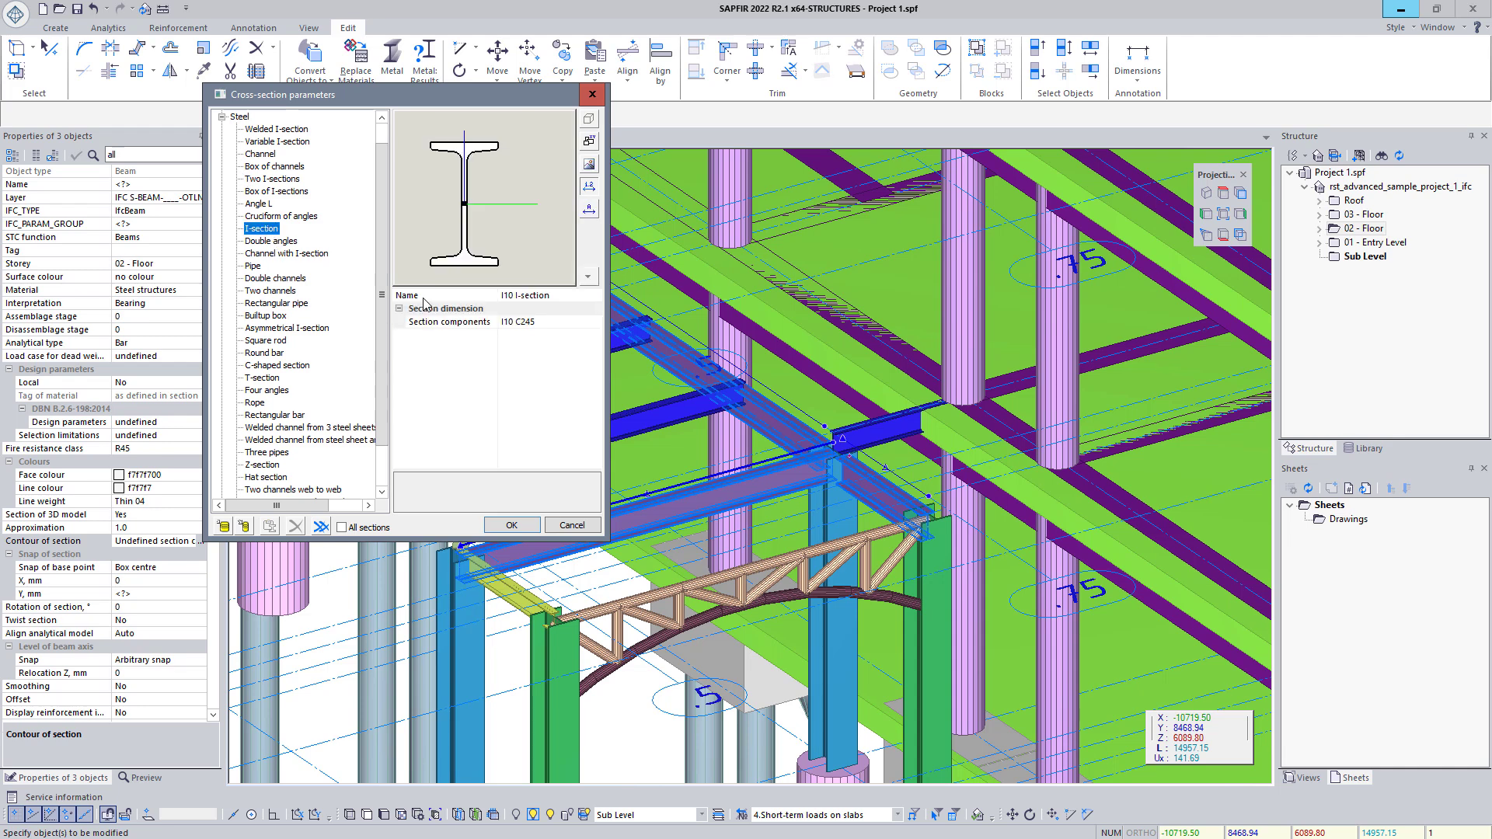
- Set the I-section's profile to HE 300 A from the HE wide flange beams (EN 10365:2017) assortment
double_click(597, 322)
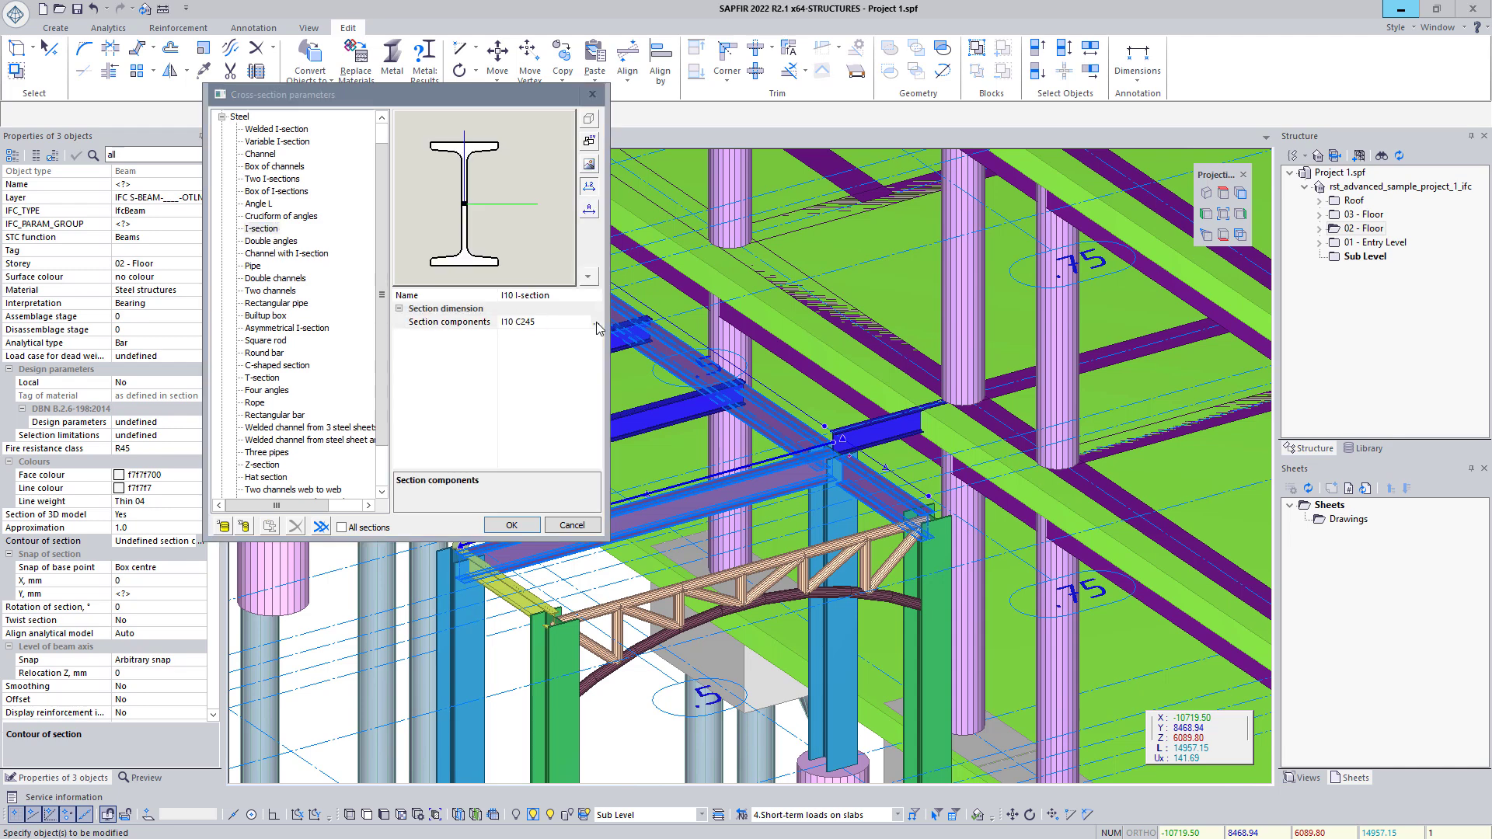
drag(406, 122, 483, 213)
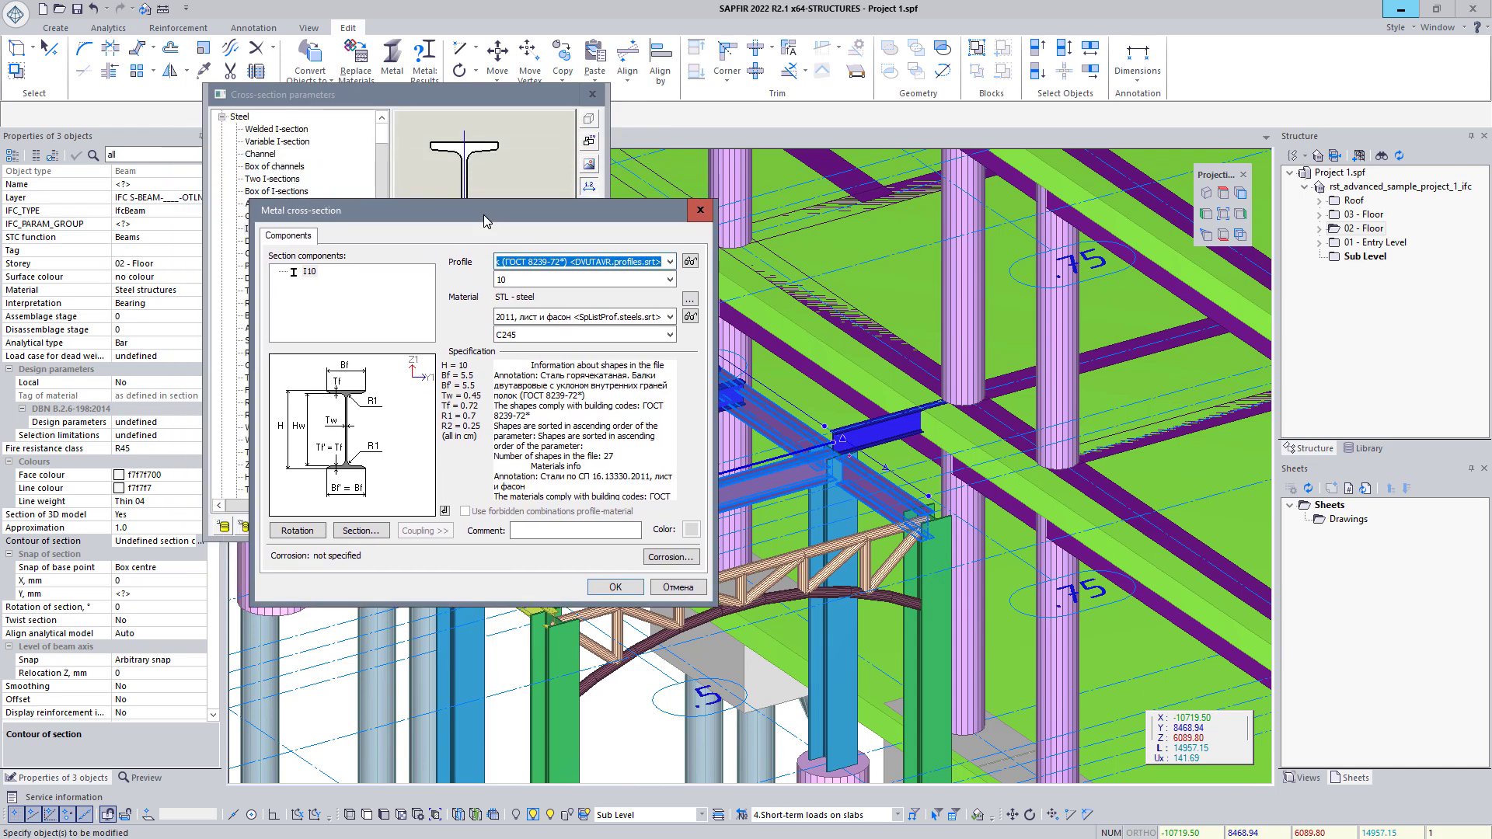
click(669, 261)
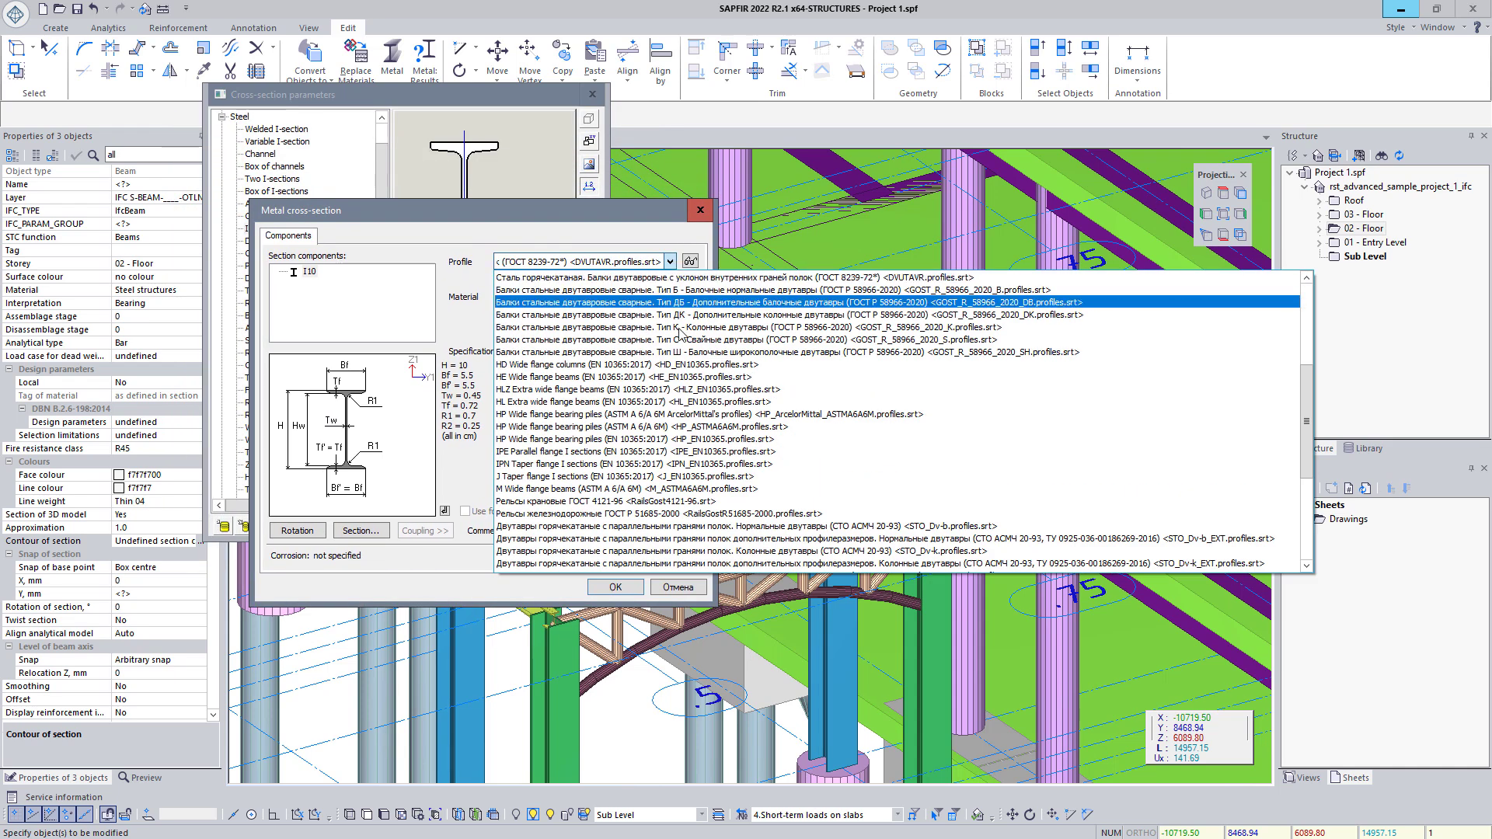
click(680, 379)
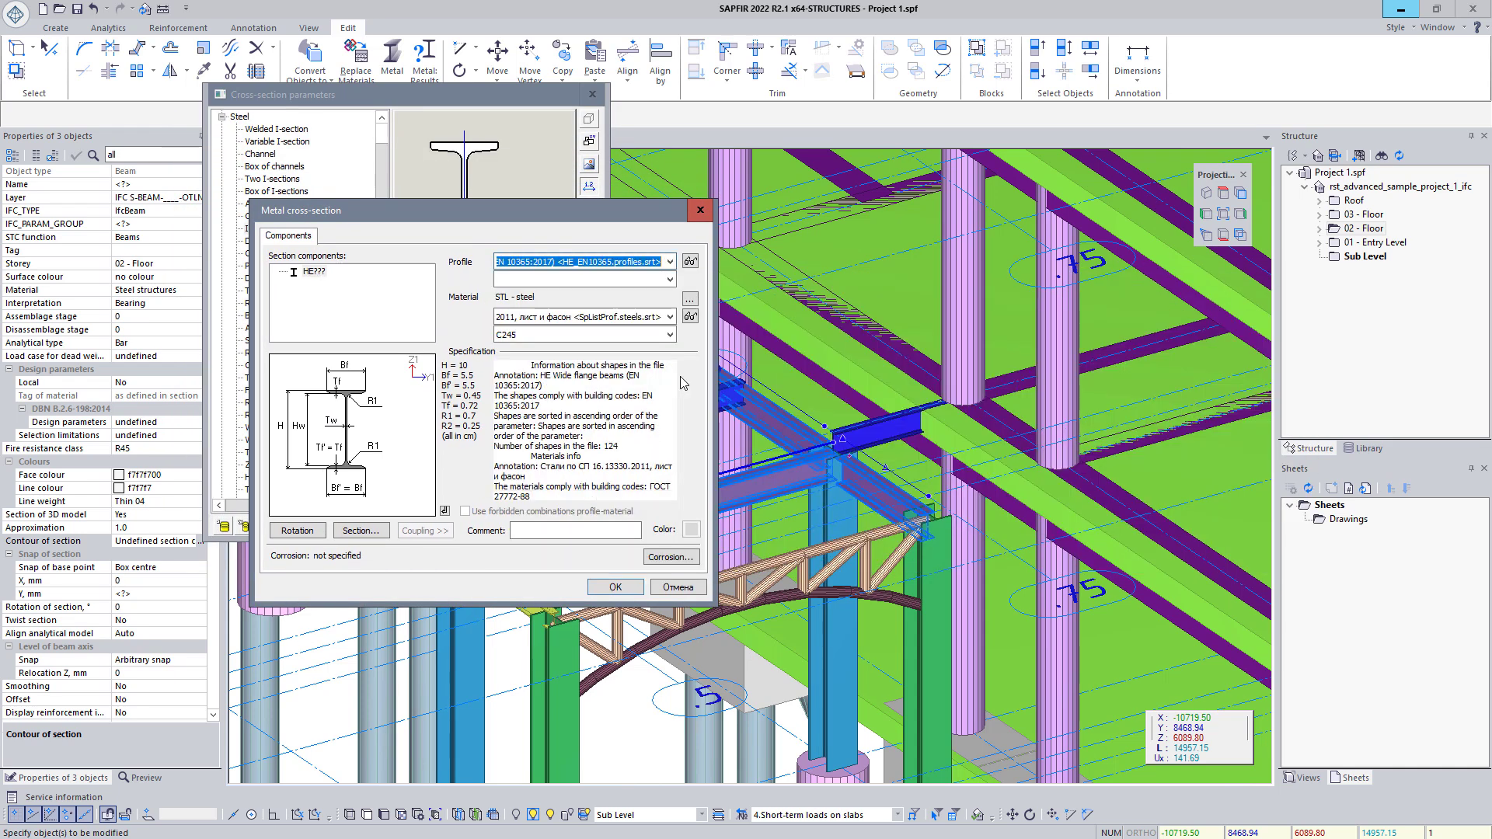
click(669, 279)
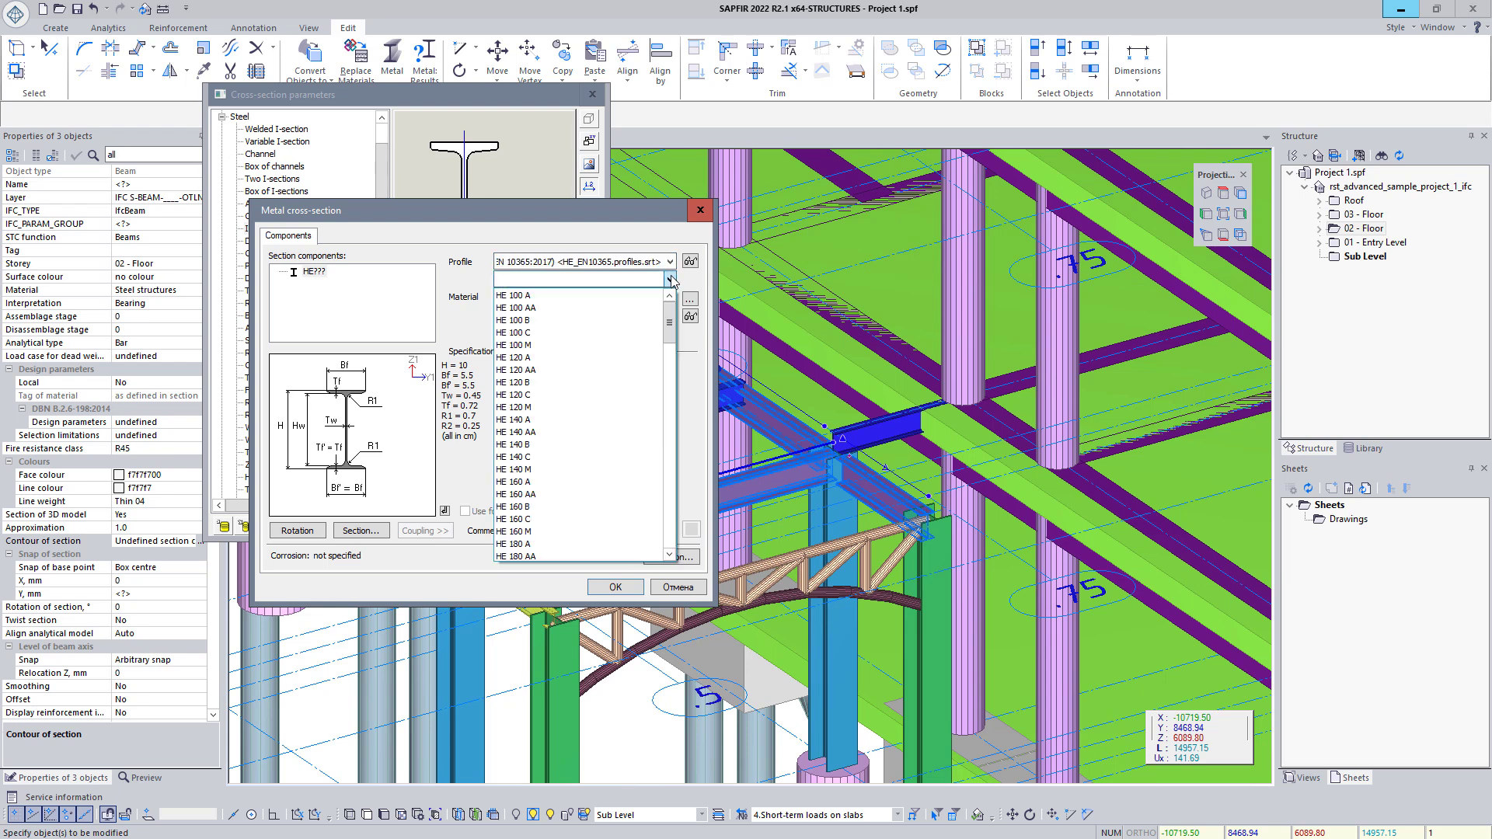
scroll(630, 393, down, 12)
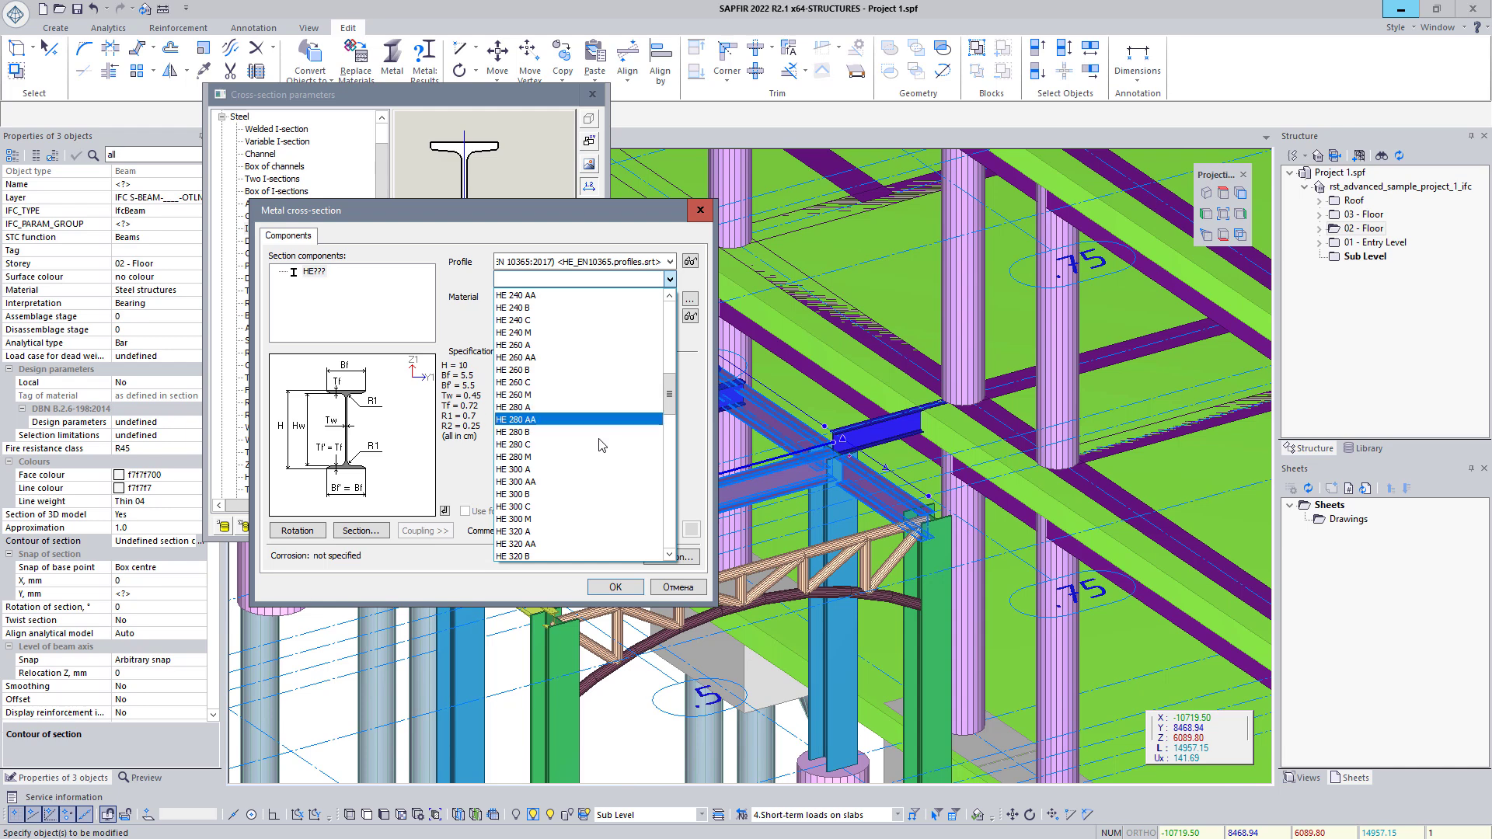
click(601, 469)
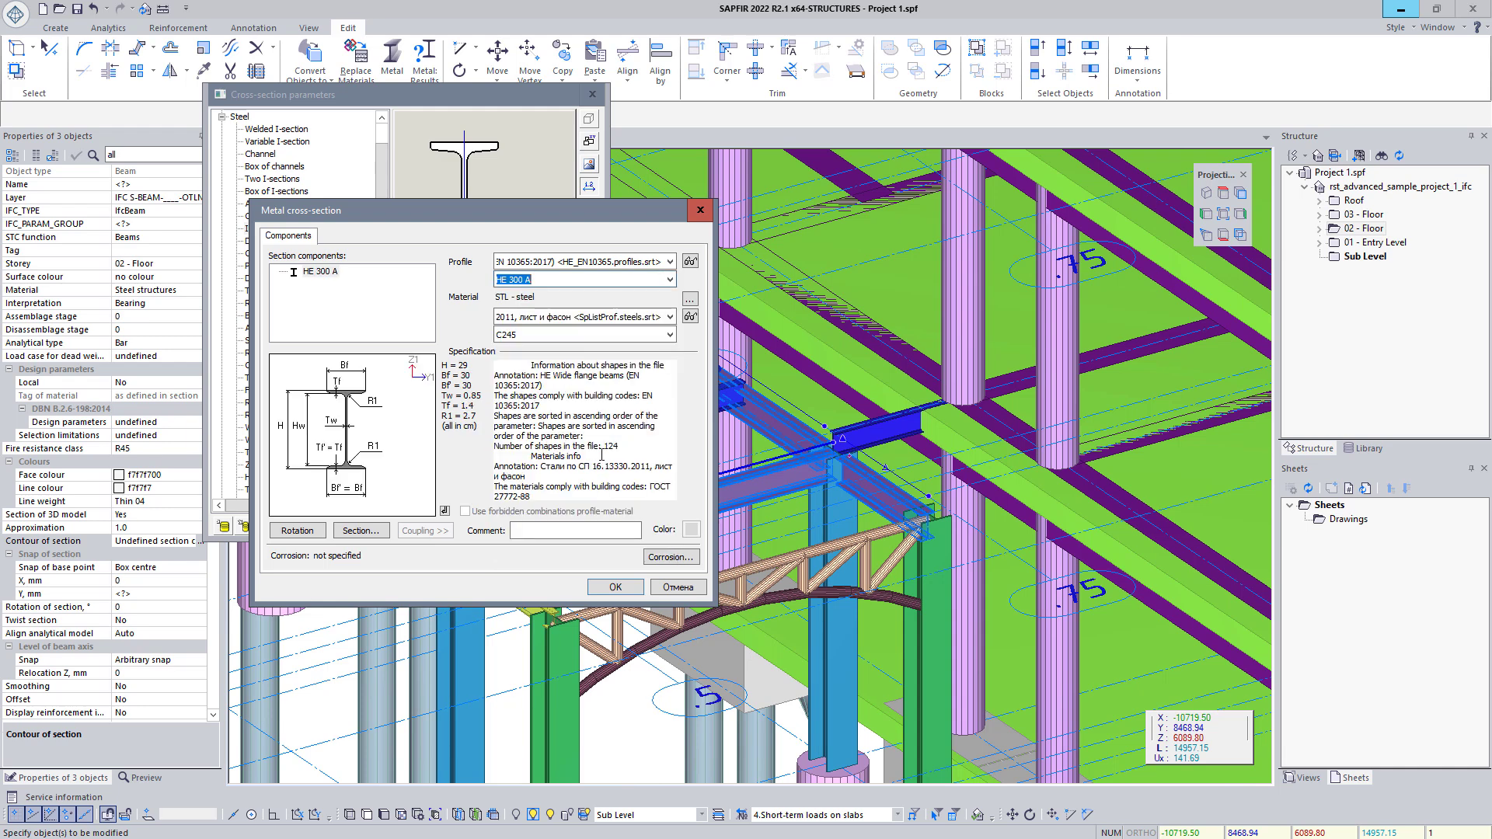
- Set the section's steel to S 275 from EN 1993-1-1:2005 and apply the cross-section to the selected beams
click(668, 316)
click(600, 396)
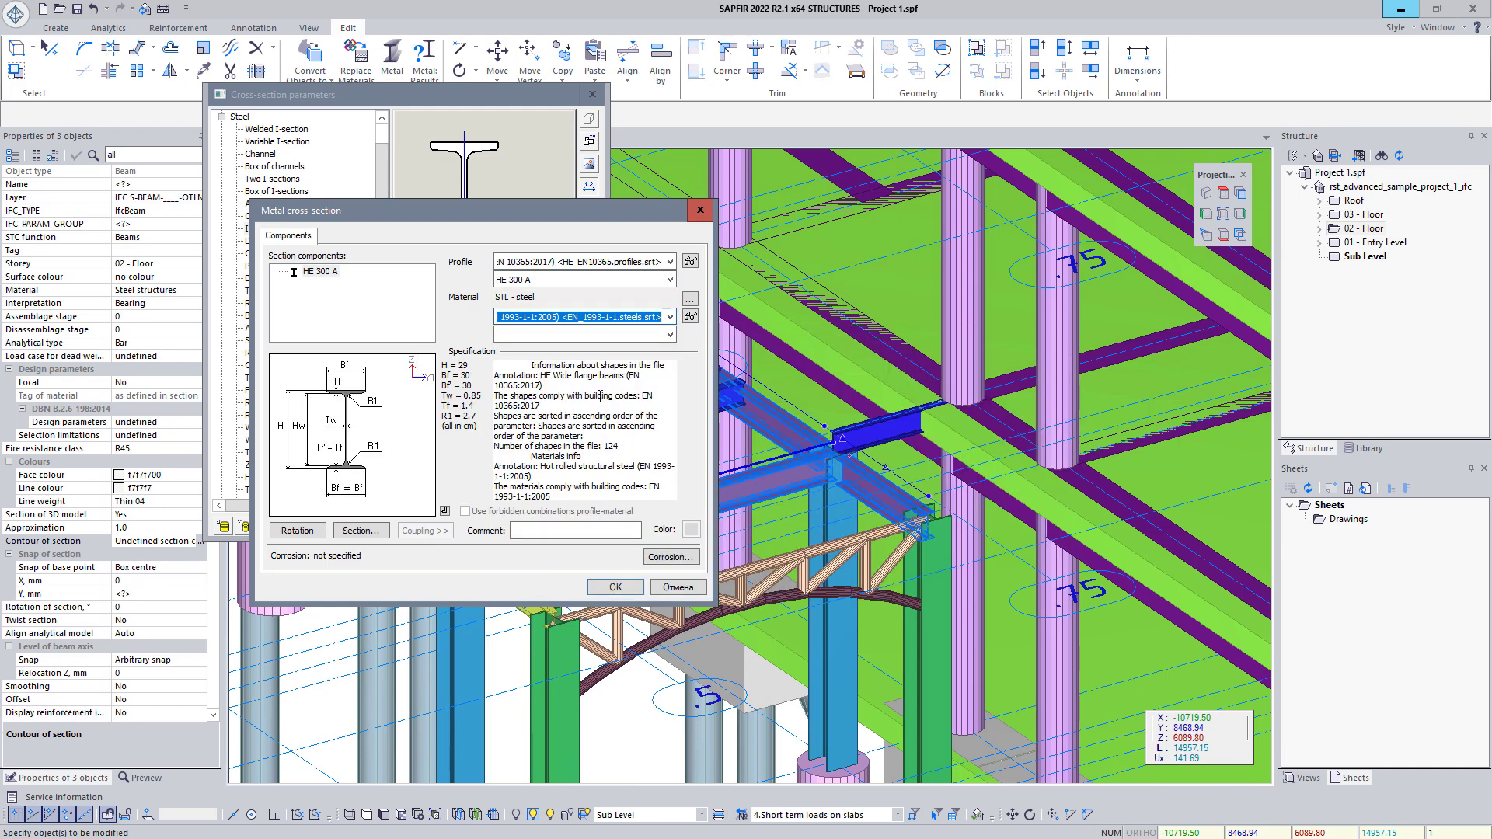
click(669, 335)
click(629, 377)
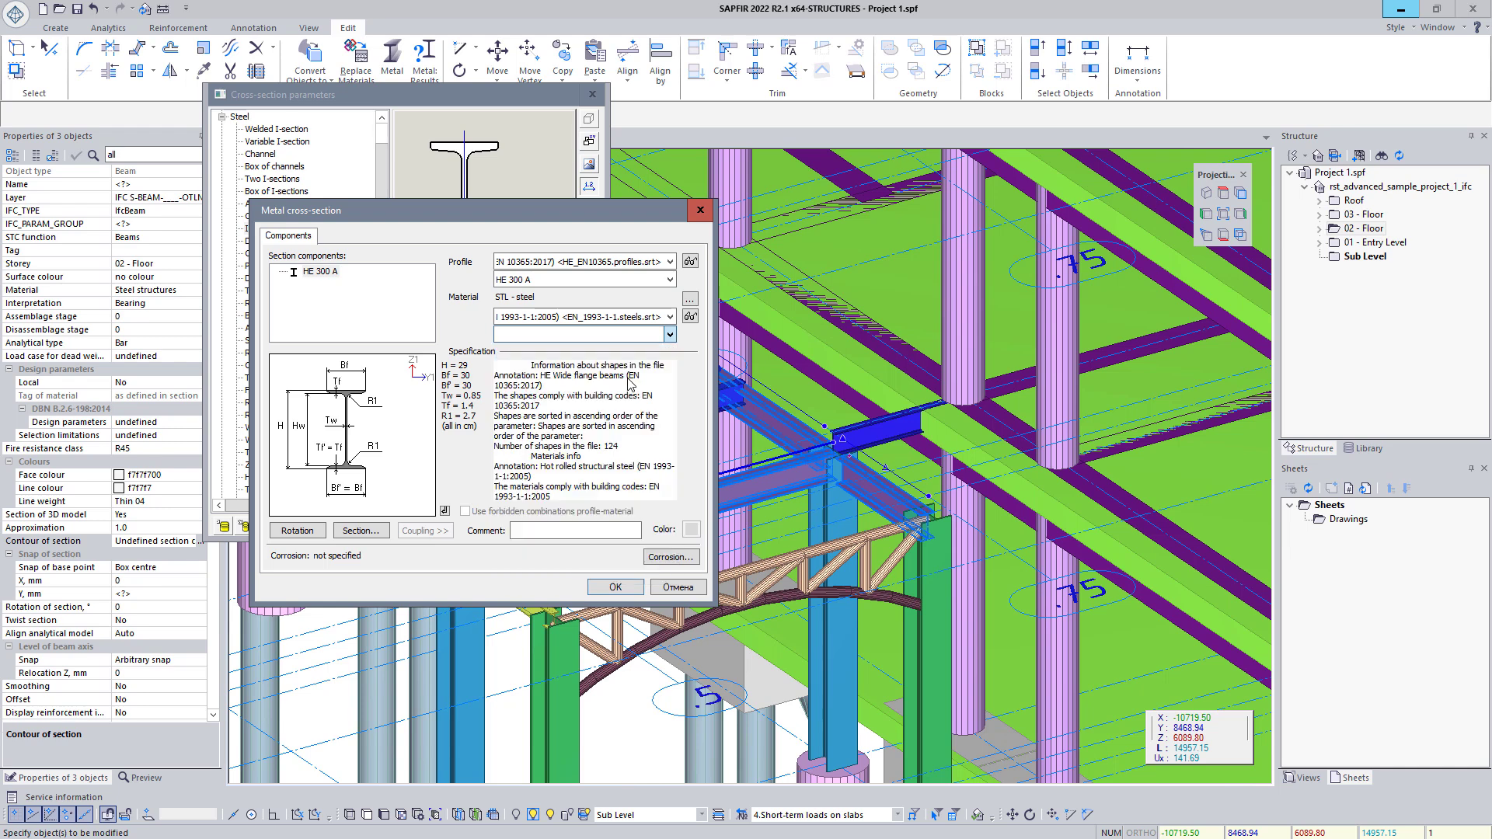
click(616, 588)
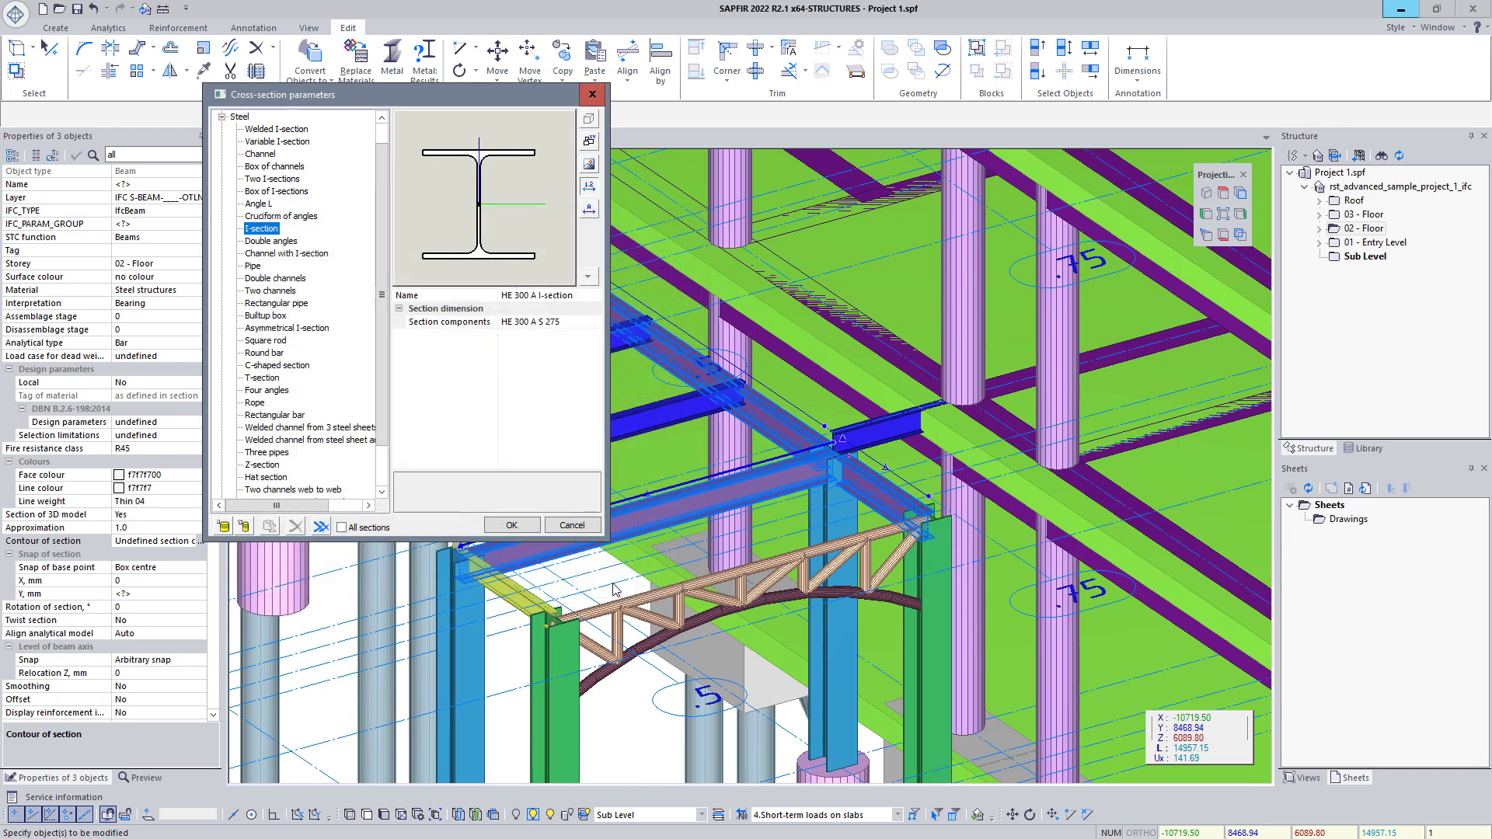
click(512, 525)
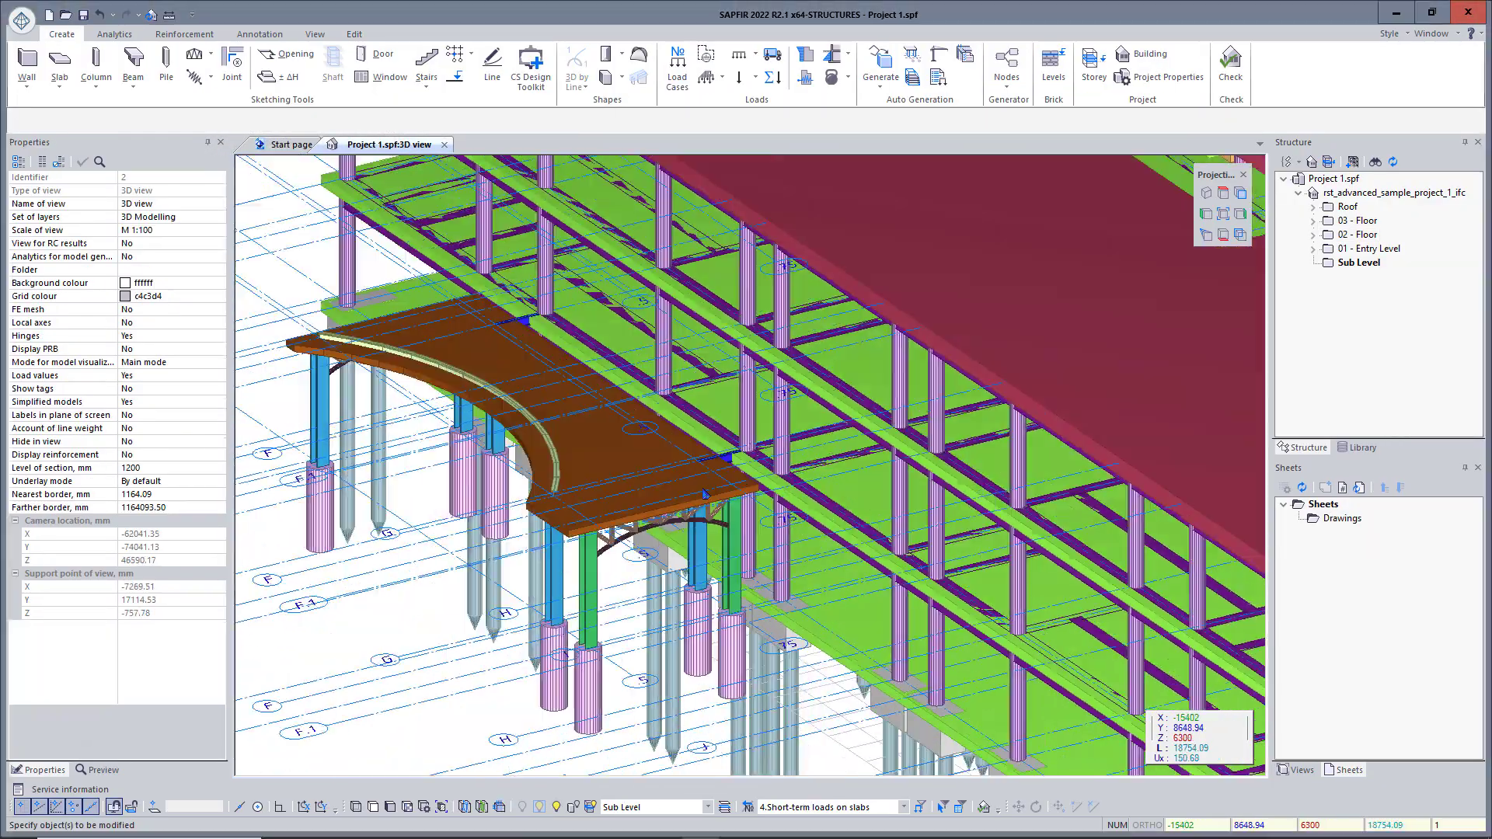
- Select the foundation slab, both floor slabs above it and the roof slab, and enter a dead load of 0.3 tf/m²
scroll(705, 493, down, 8)
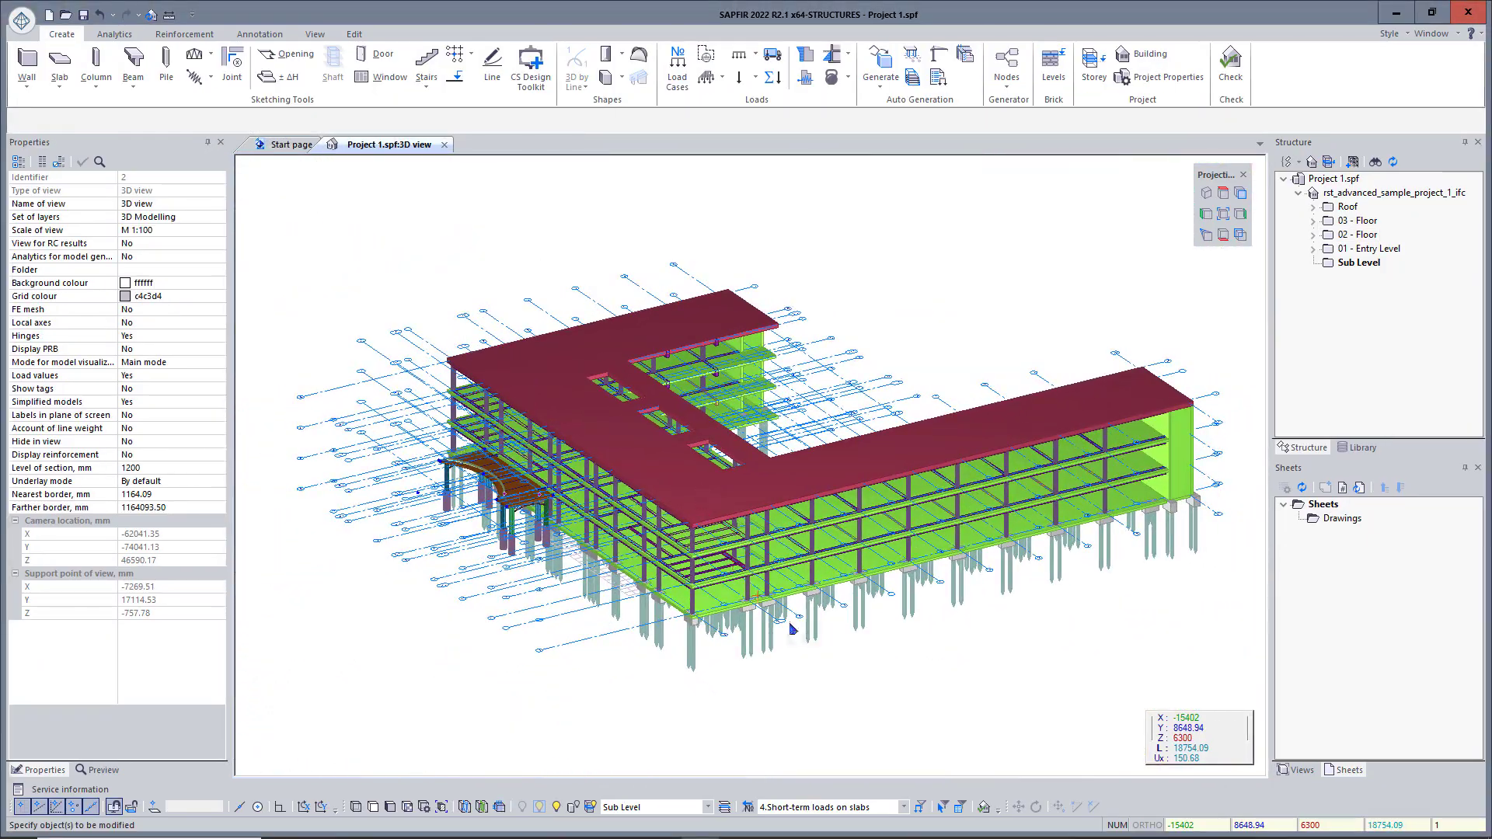
click(824, 581)
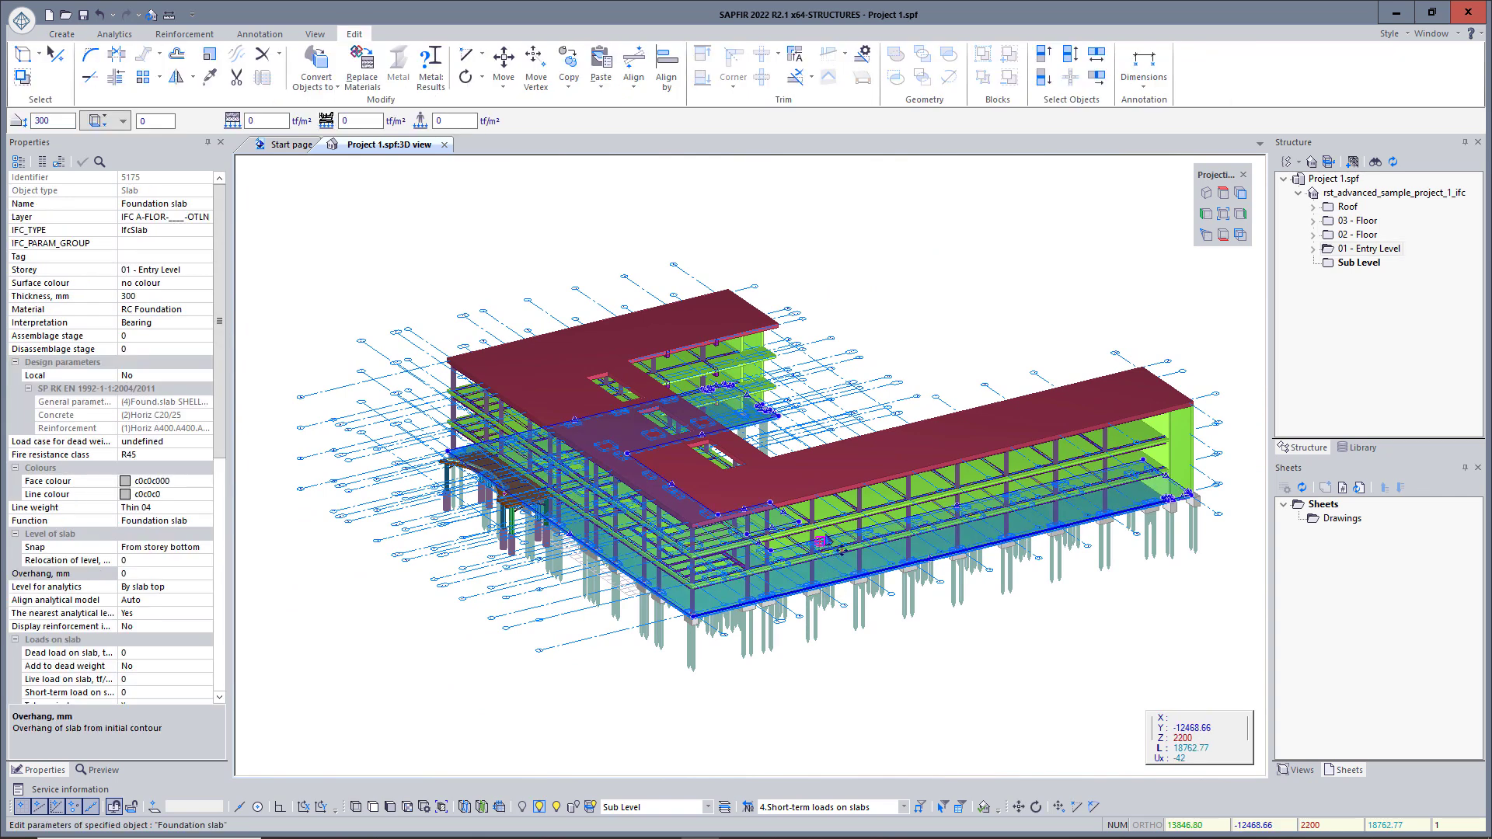
ctrl+click(843, 542)
ctrl+click(834, 509)
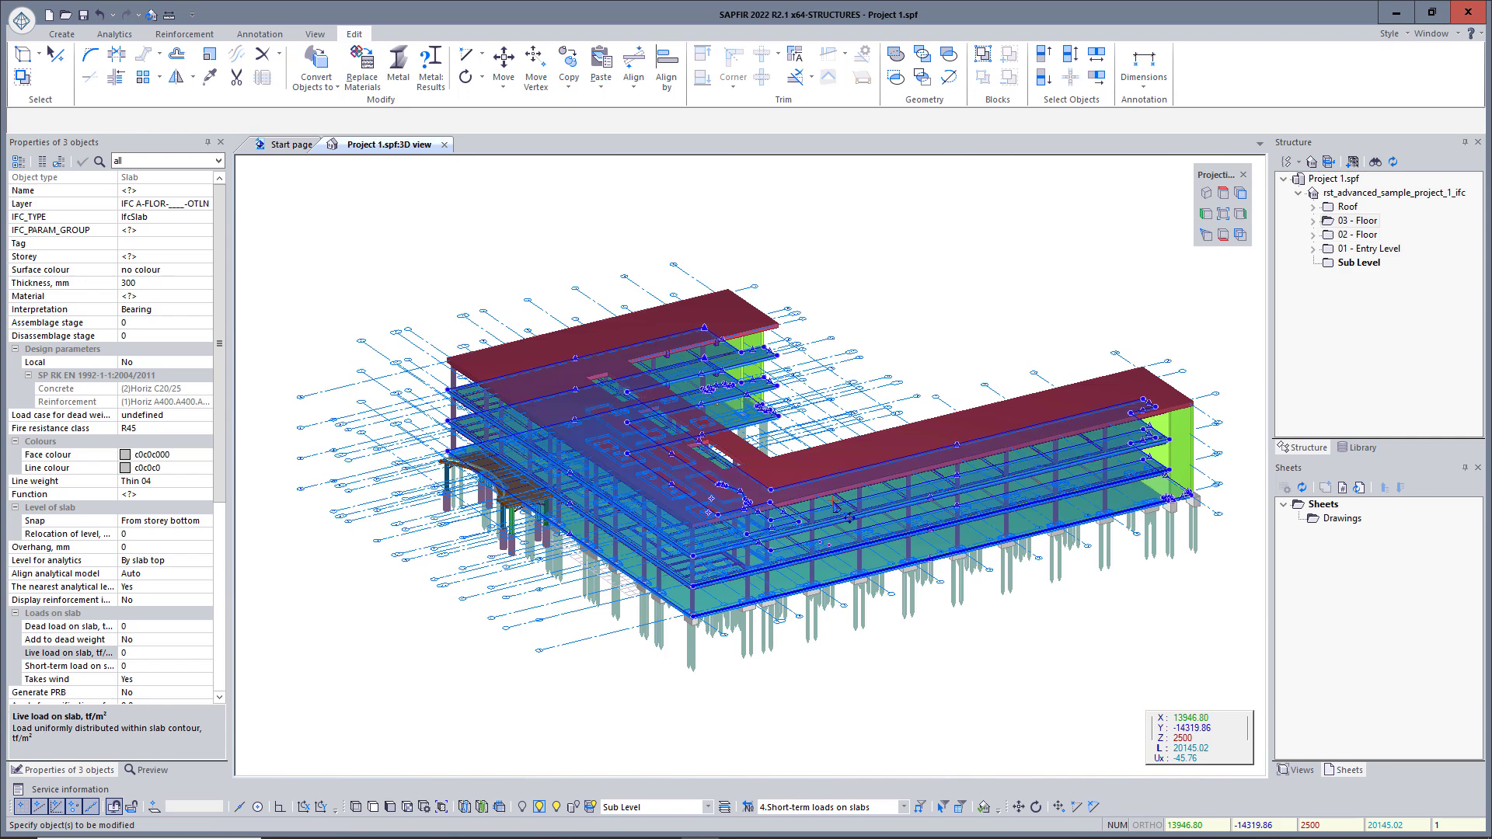
ctrl+click(818, 455)
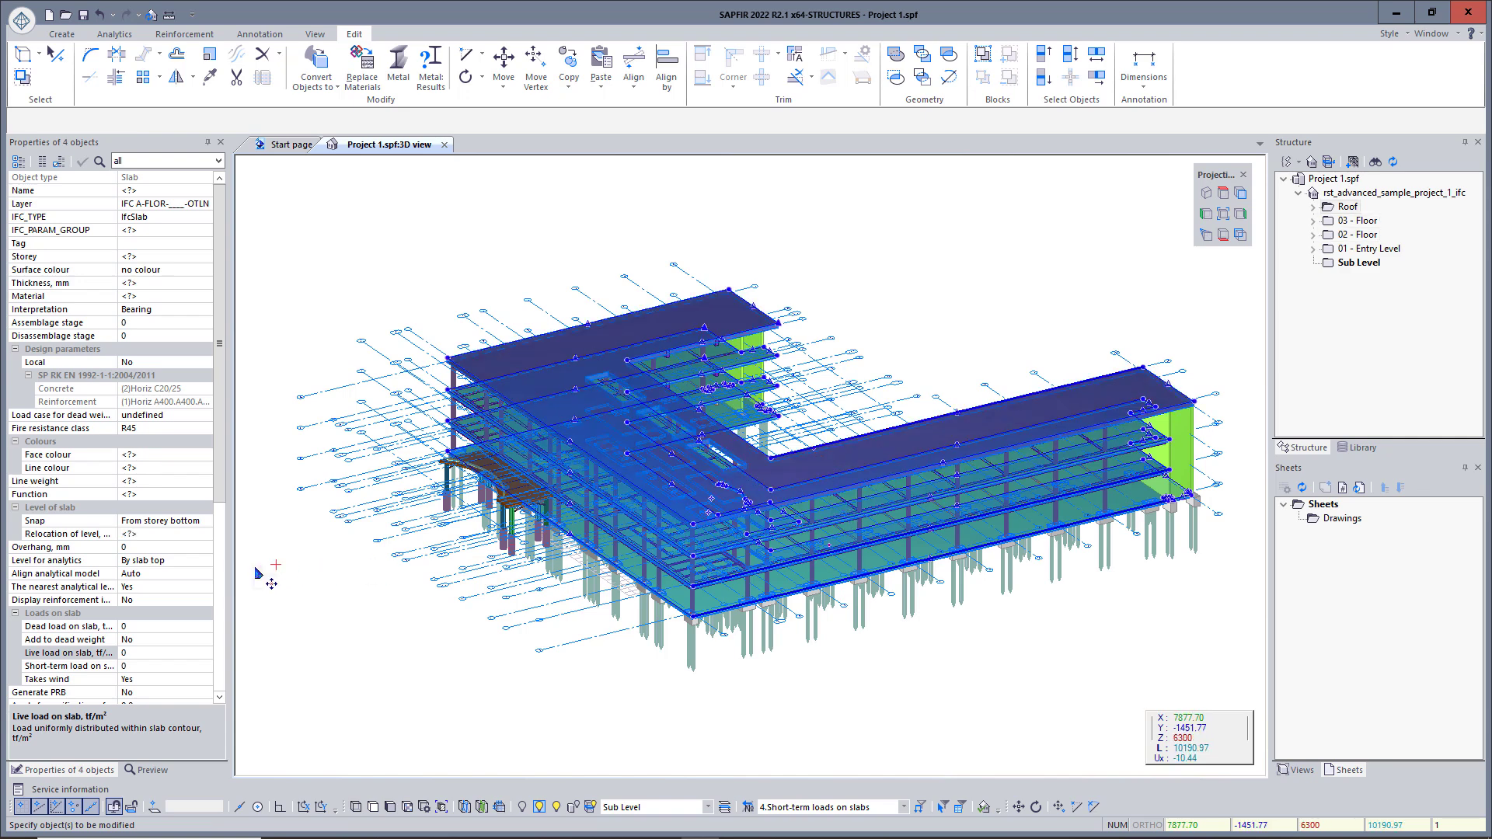
click(153, 629)
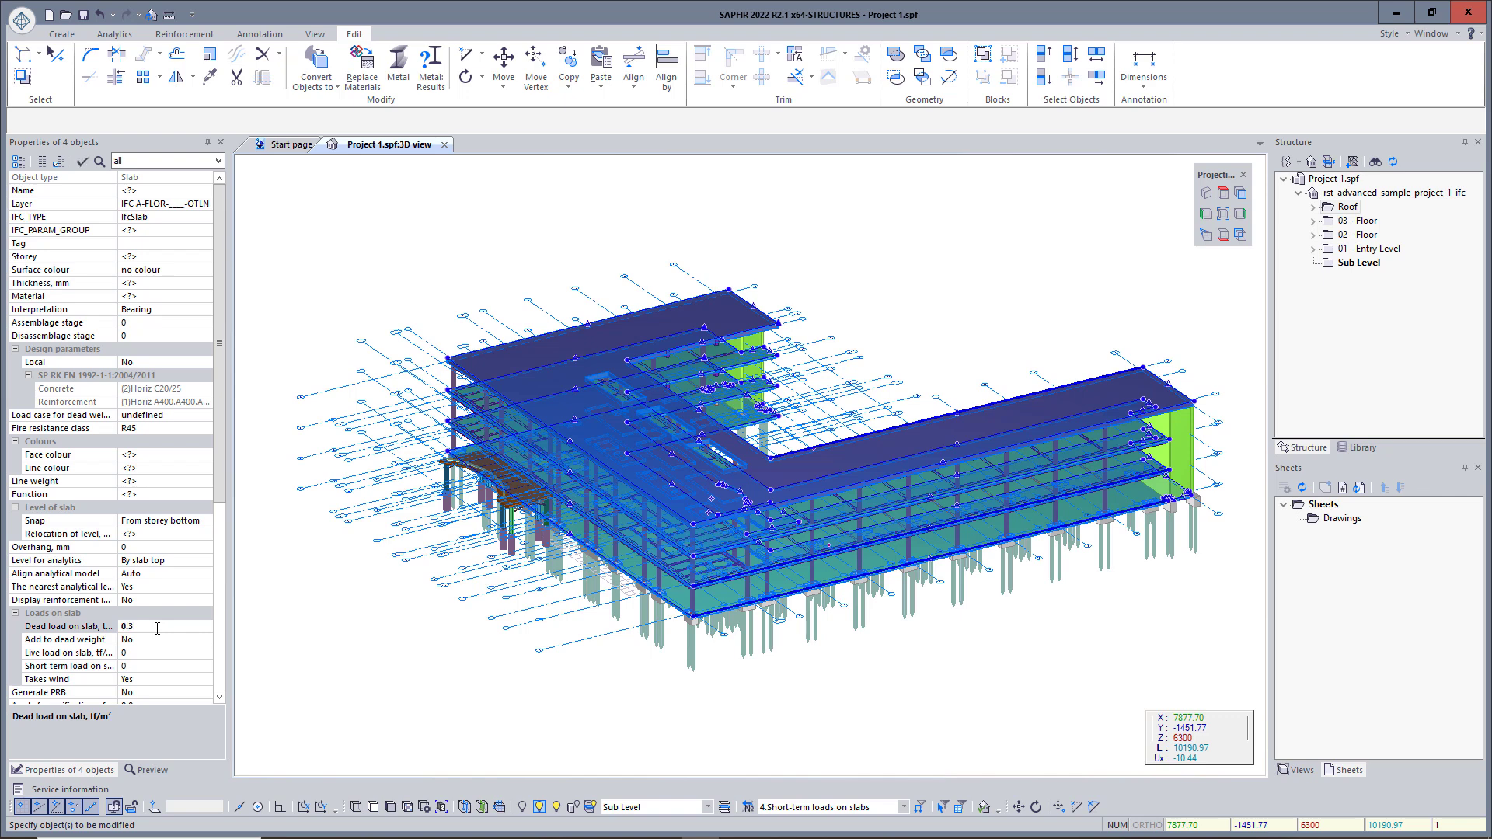
- Set the selected slabs' live load to 0.2 tf/m² and short-term load to 0.1 tf/m², and apply the loads
click(147, 653)
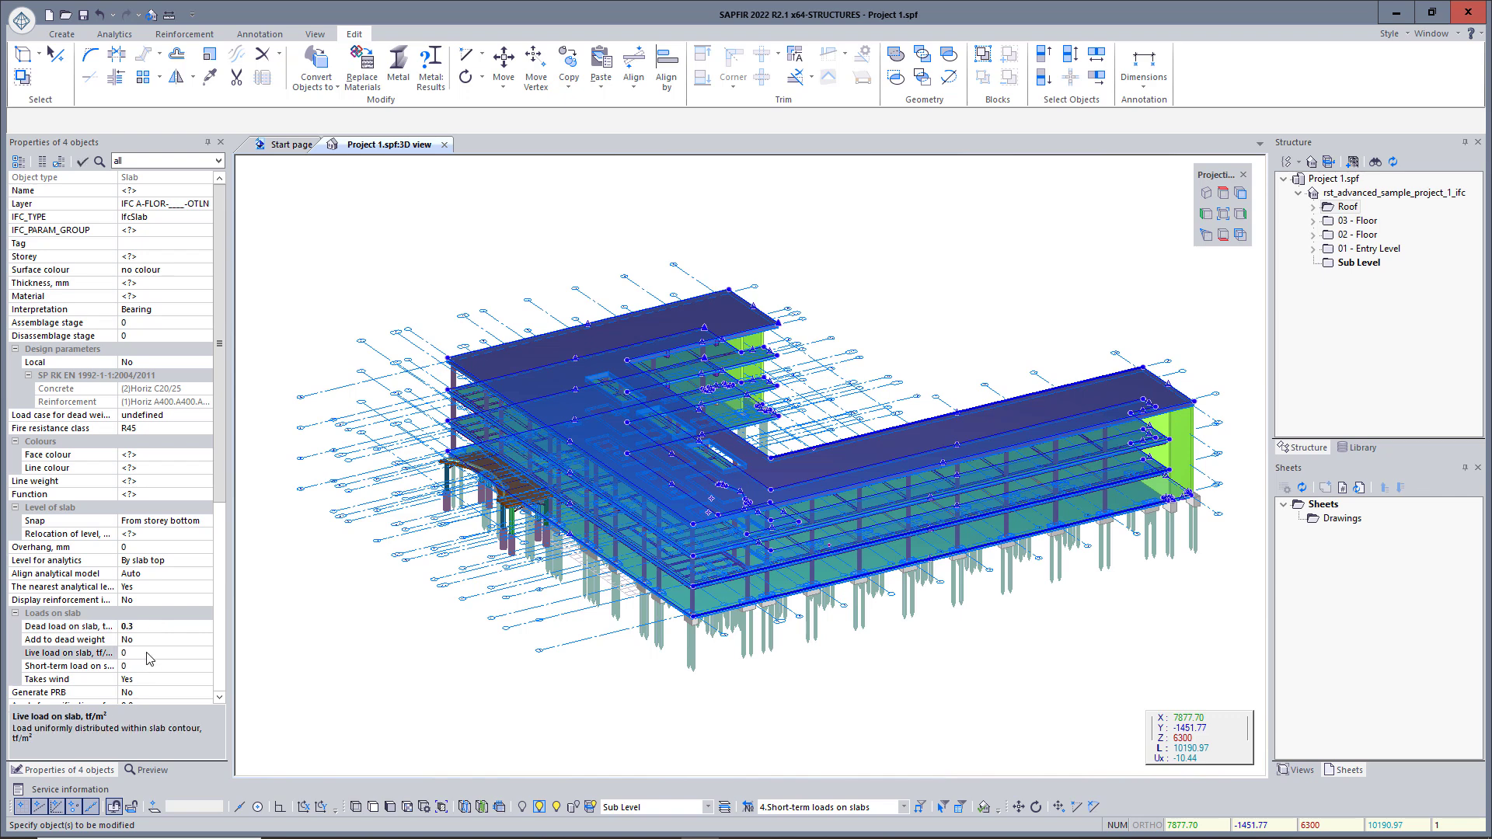
text(.2)
click(140, 668)
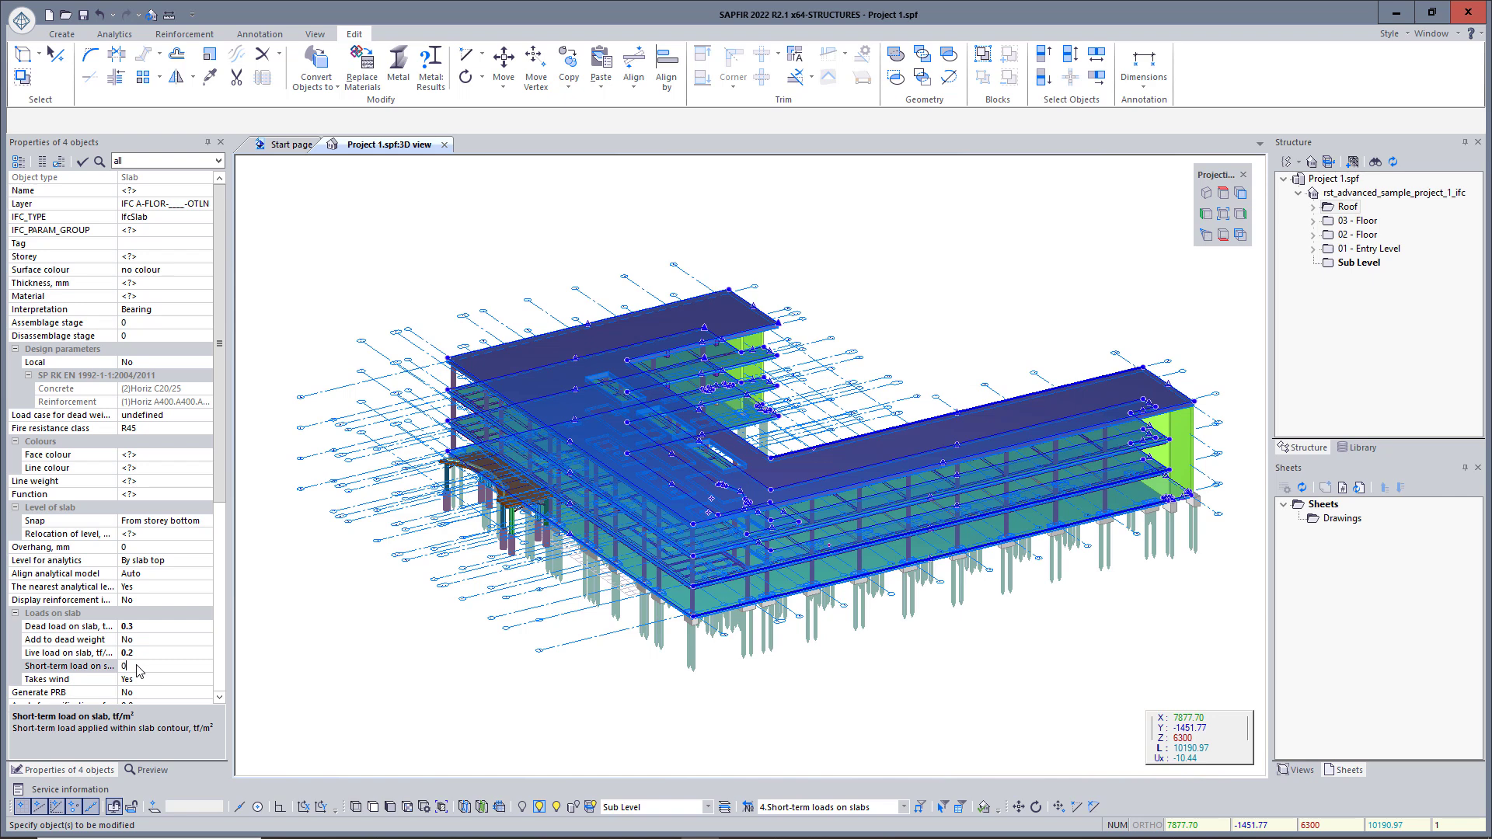
key(Return)
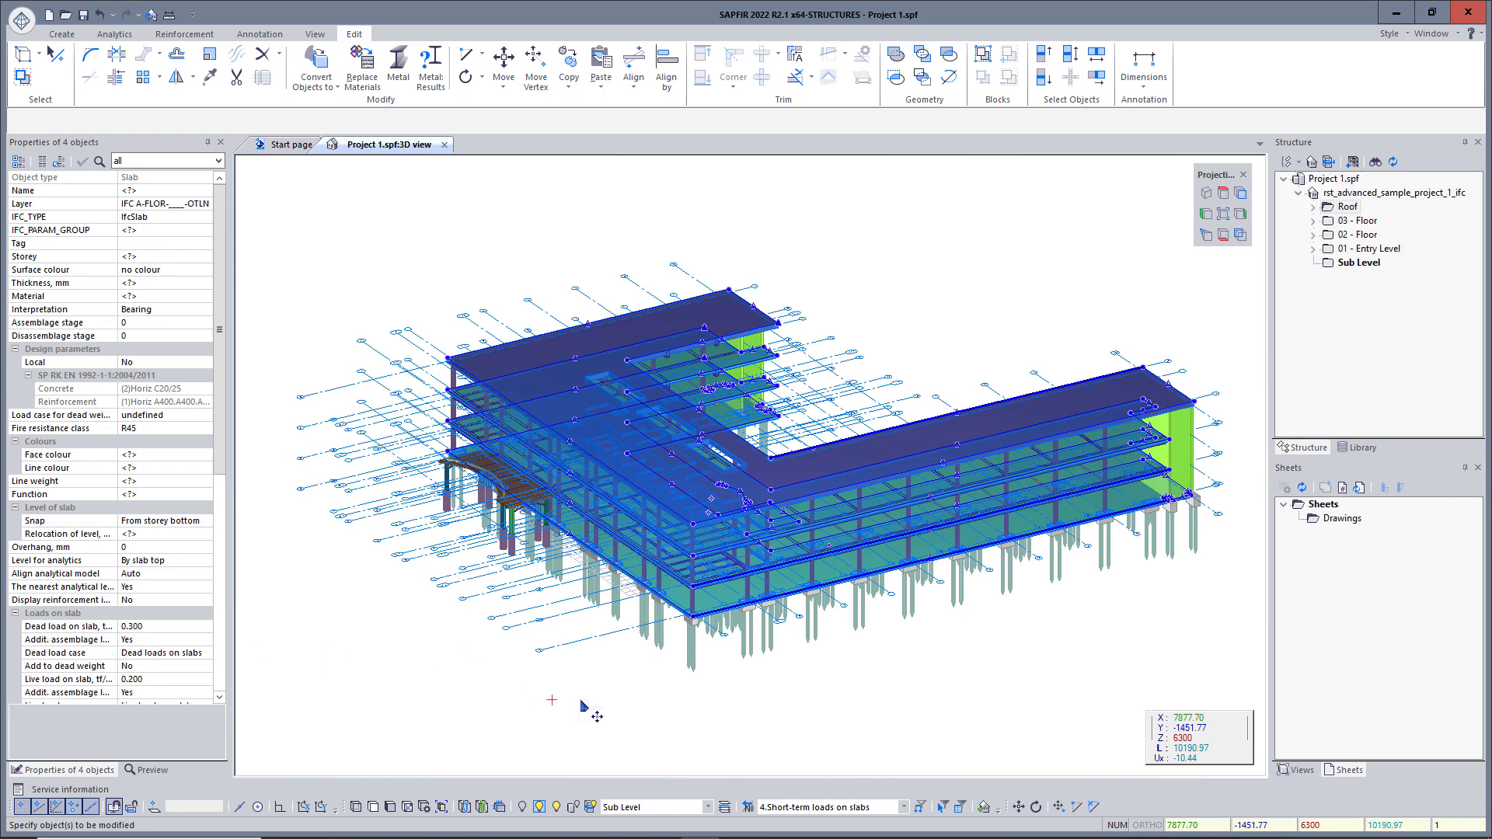
click(610, 702)
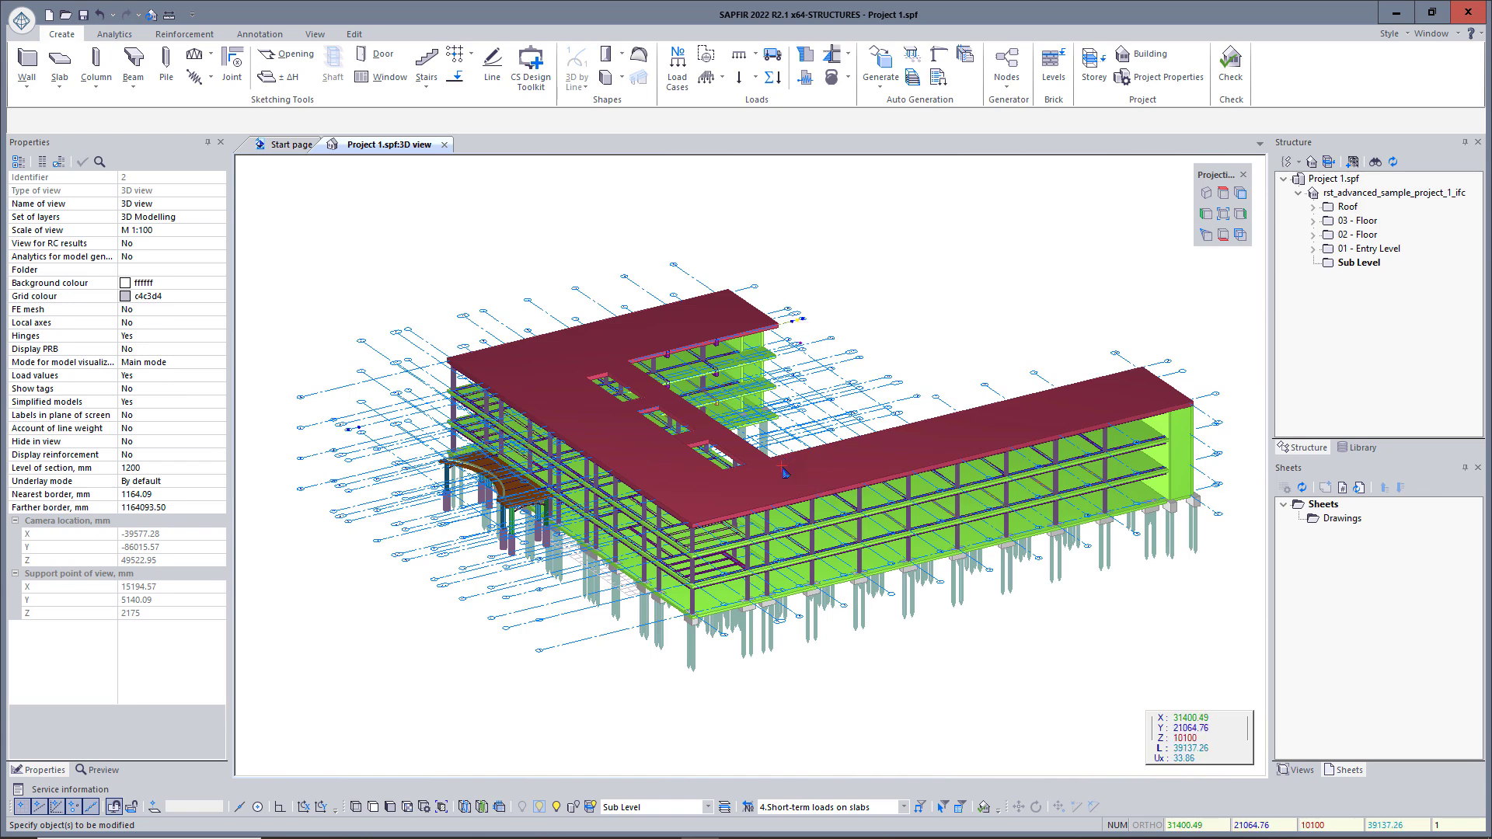
- Set the roof slab's dead load to 0.150 tf/m²
click(758, 481)
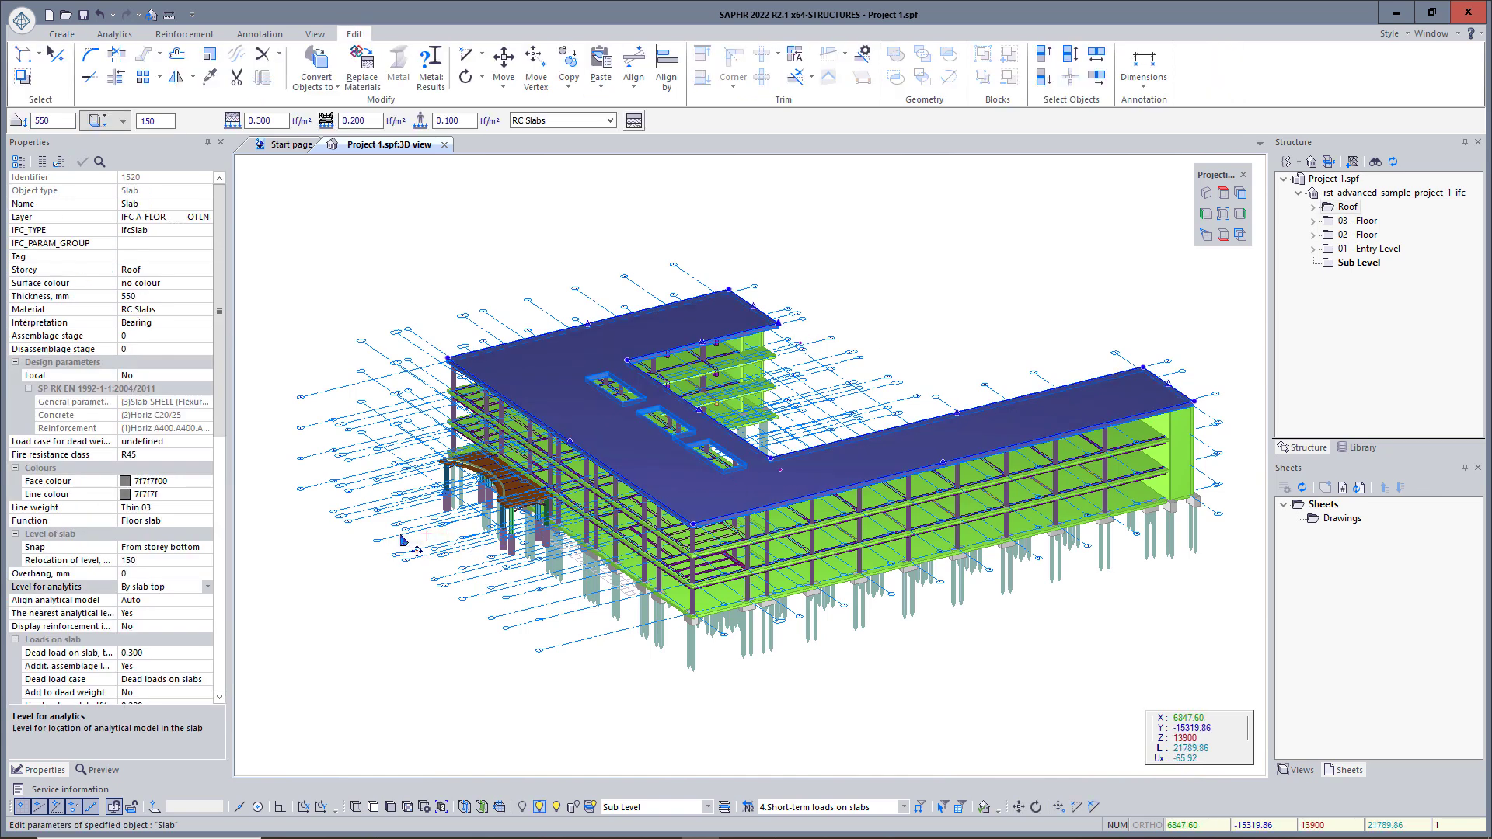
double_click(153, 656)
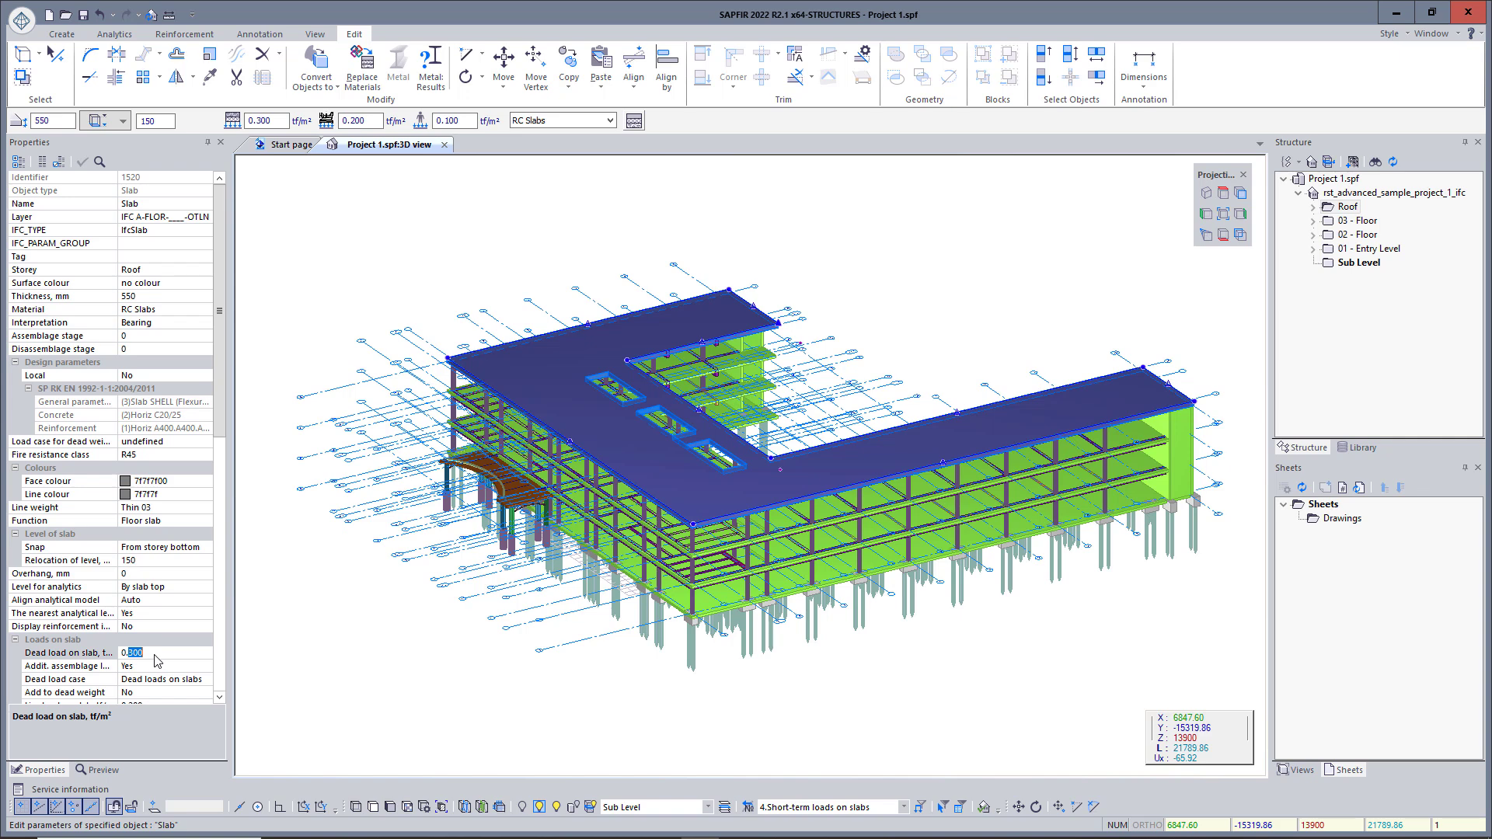
text(150)
key(Return)
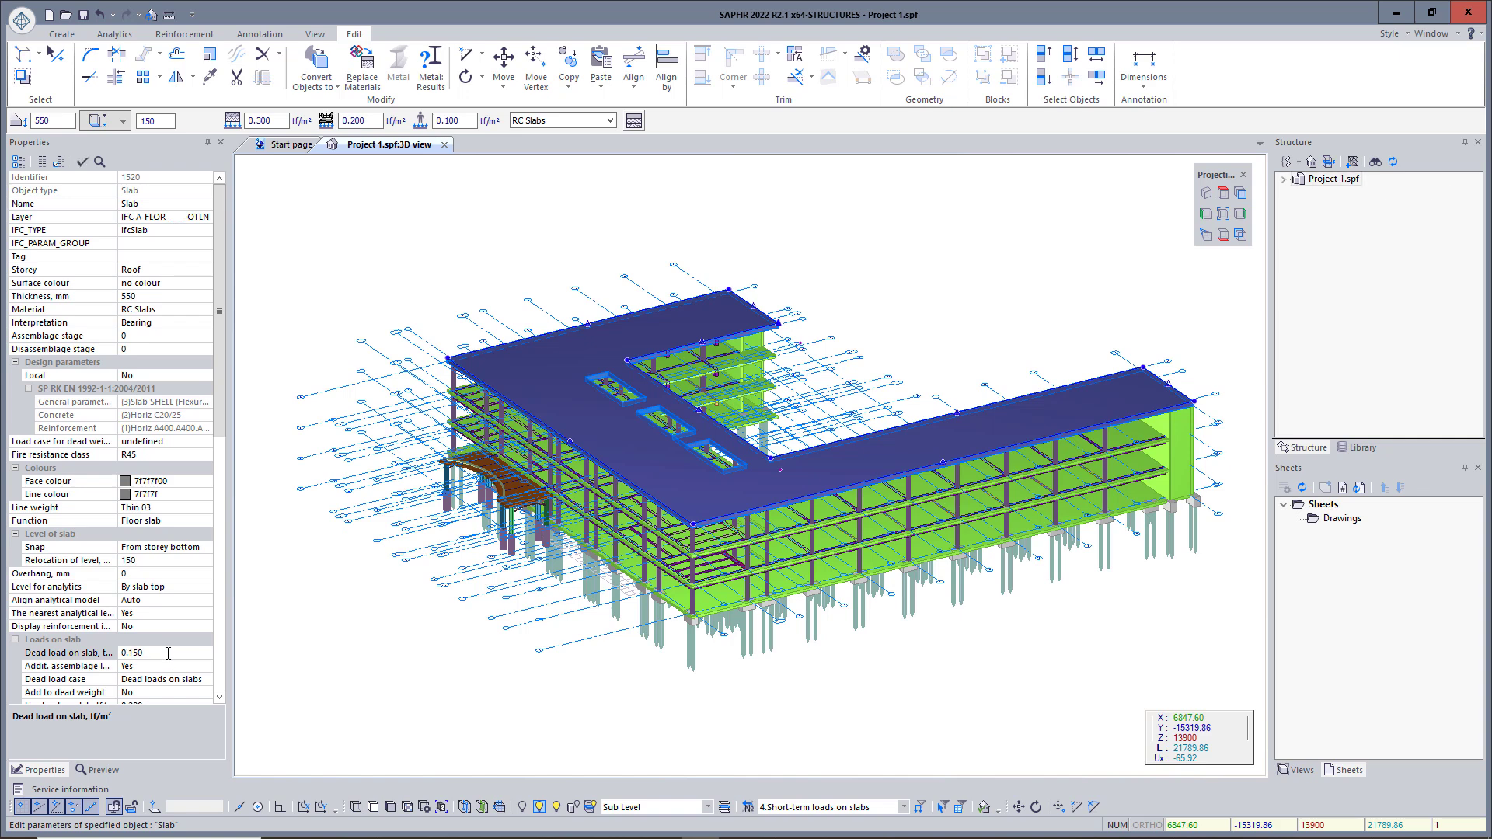
click(748, 694)
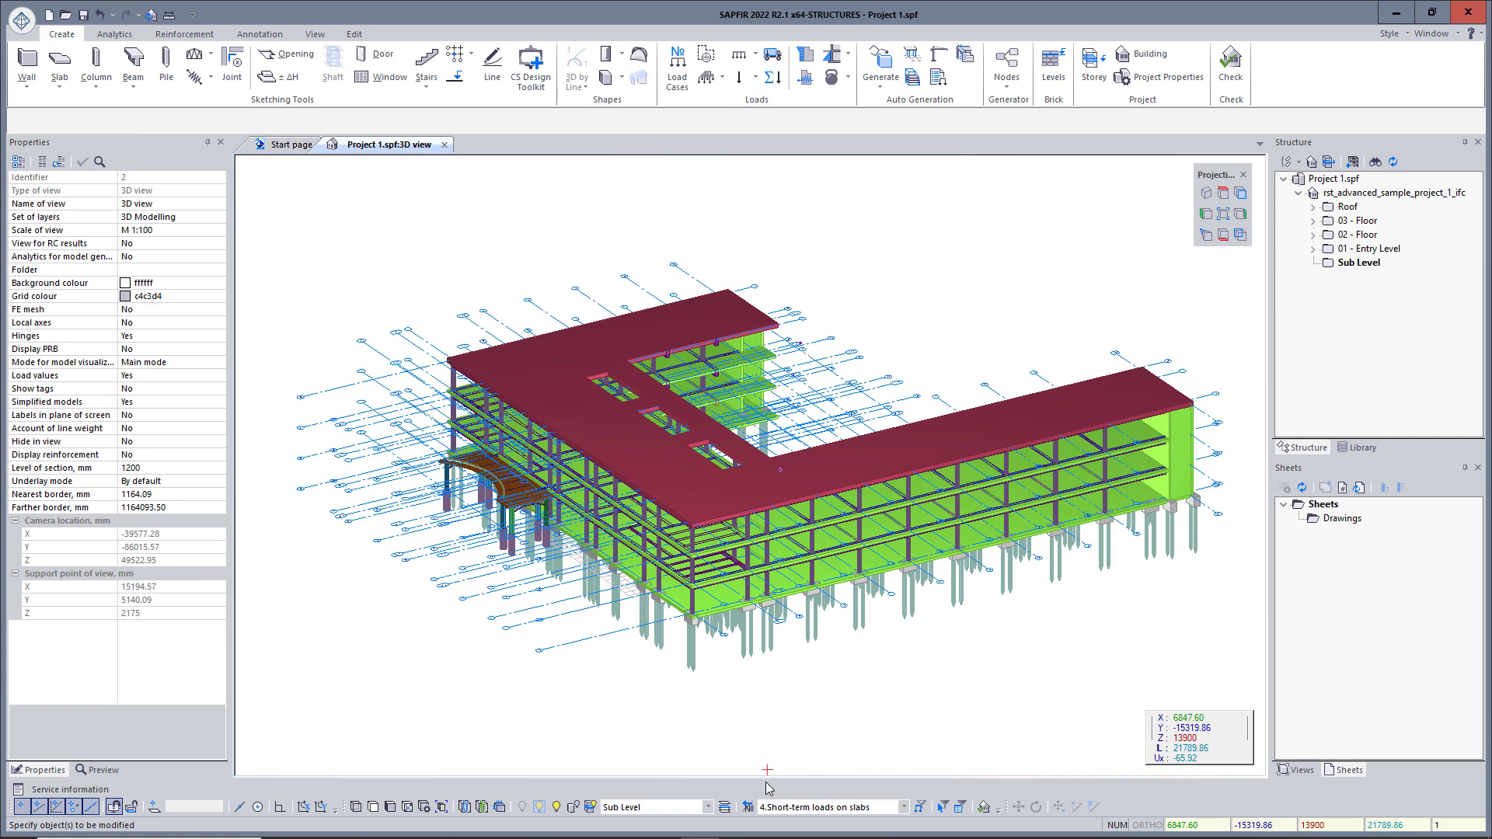
- Rename load case 5 as Snow and set its sub-type to Snow H<=1000 with factor 1.50
click(748, 807)
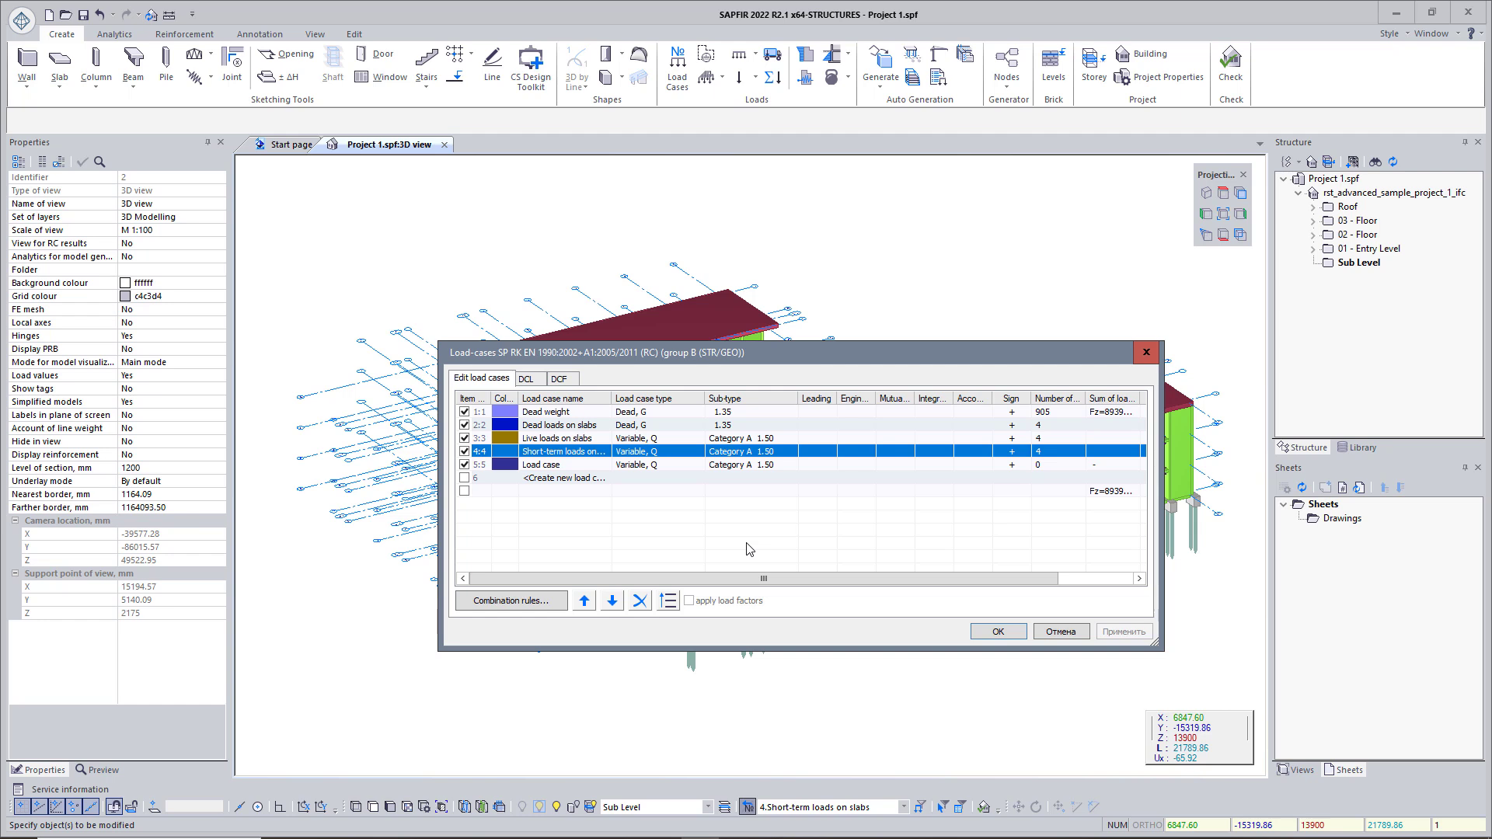
click(569, 466)
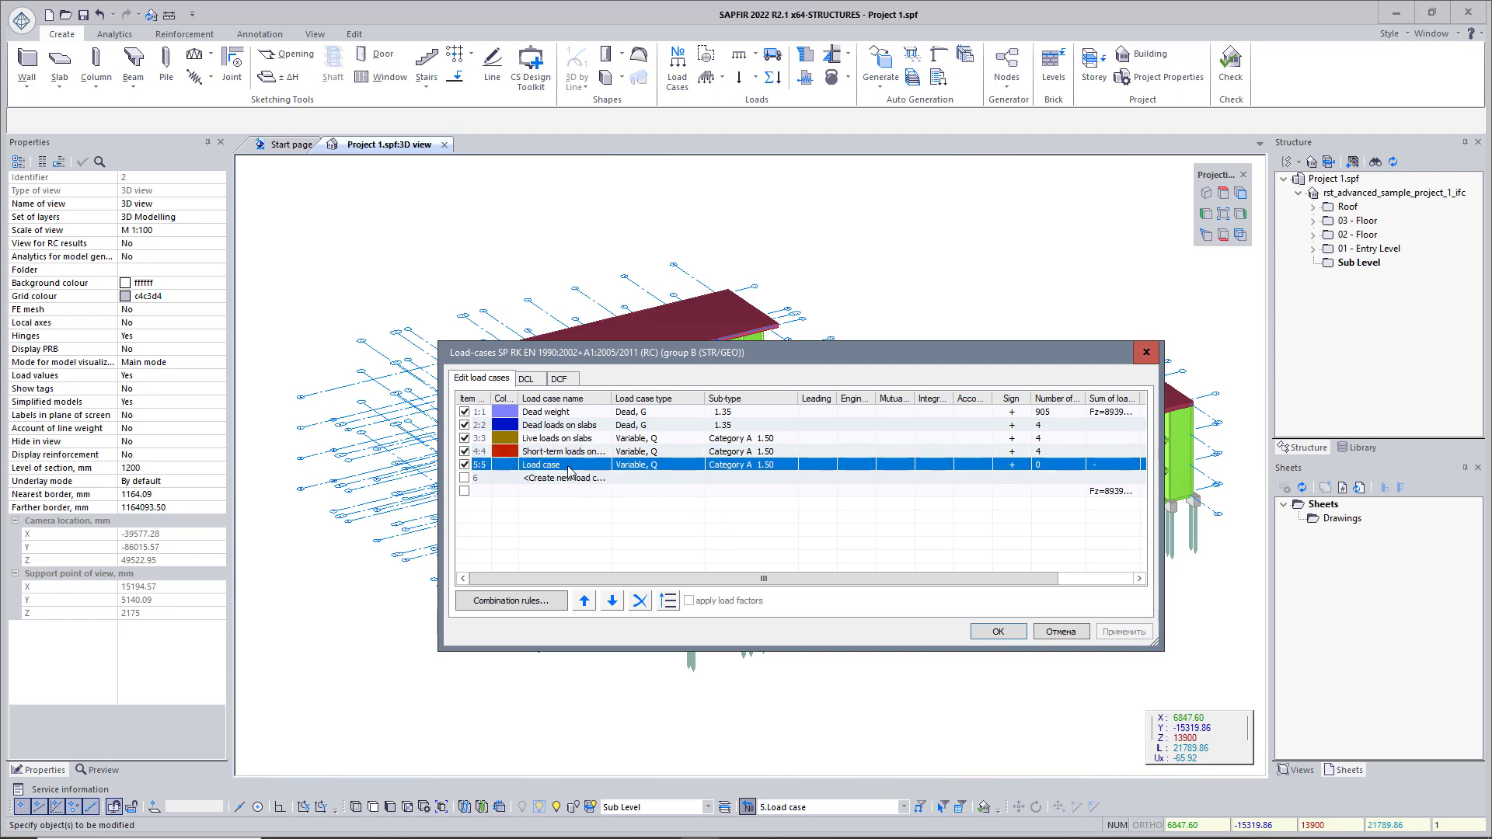
click(566, 466)
text(Snow)
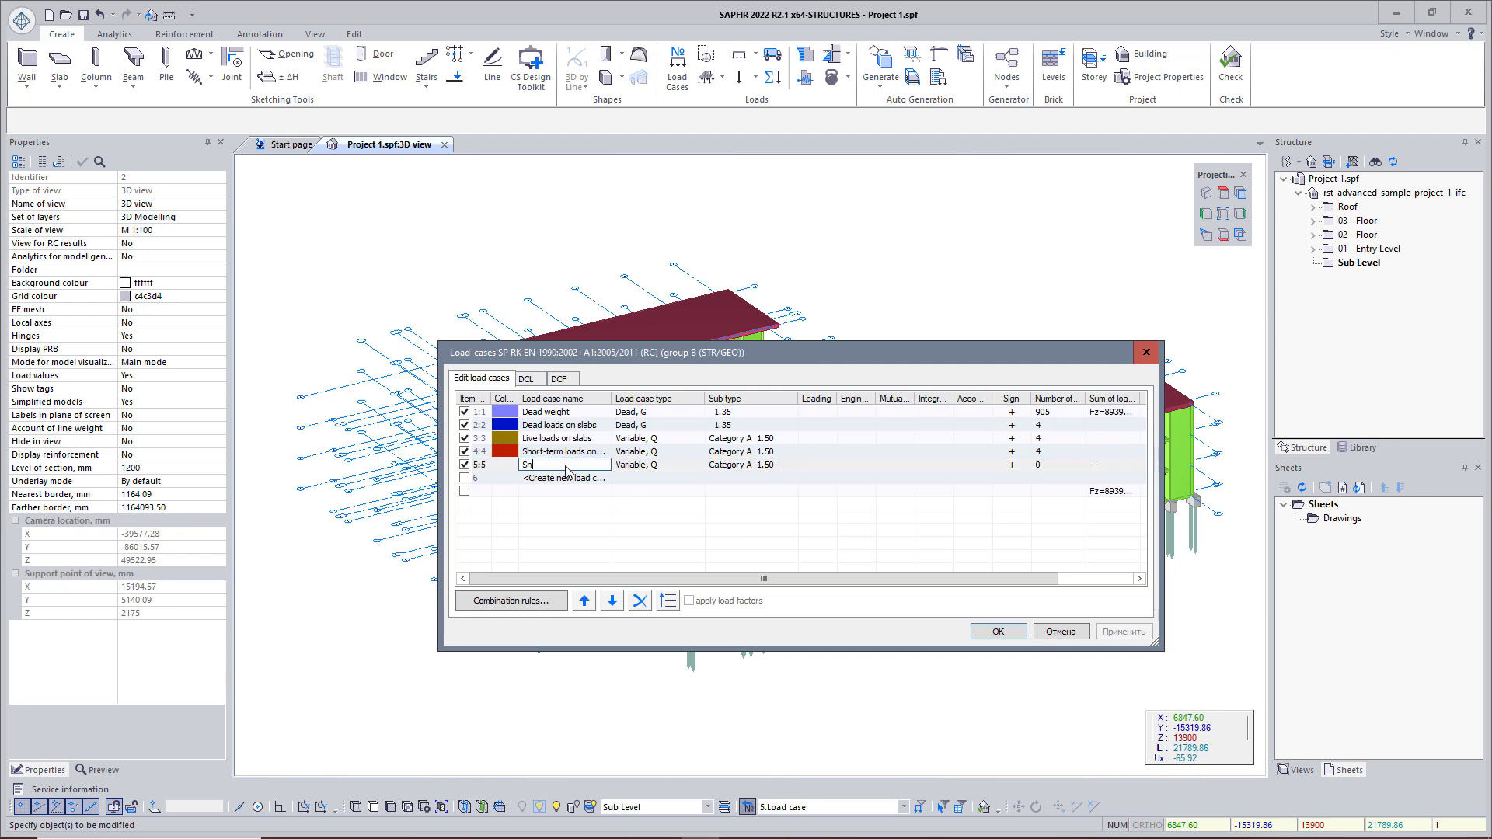
click(749, 466)
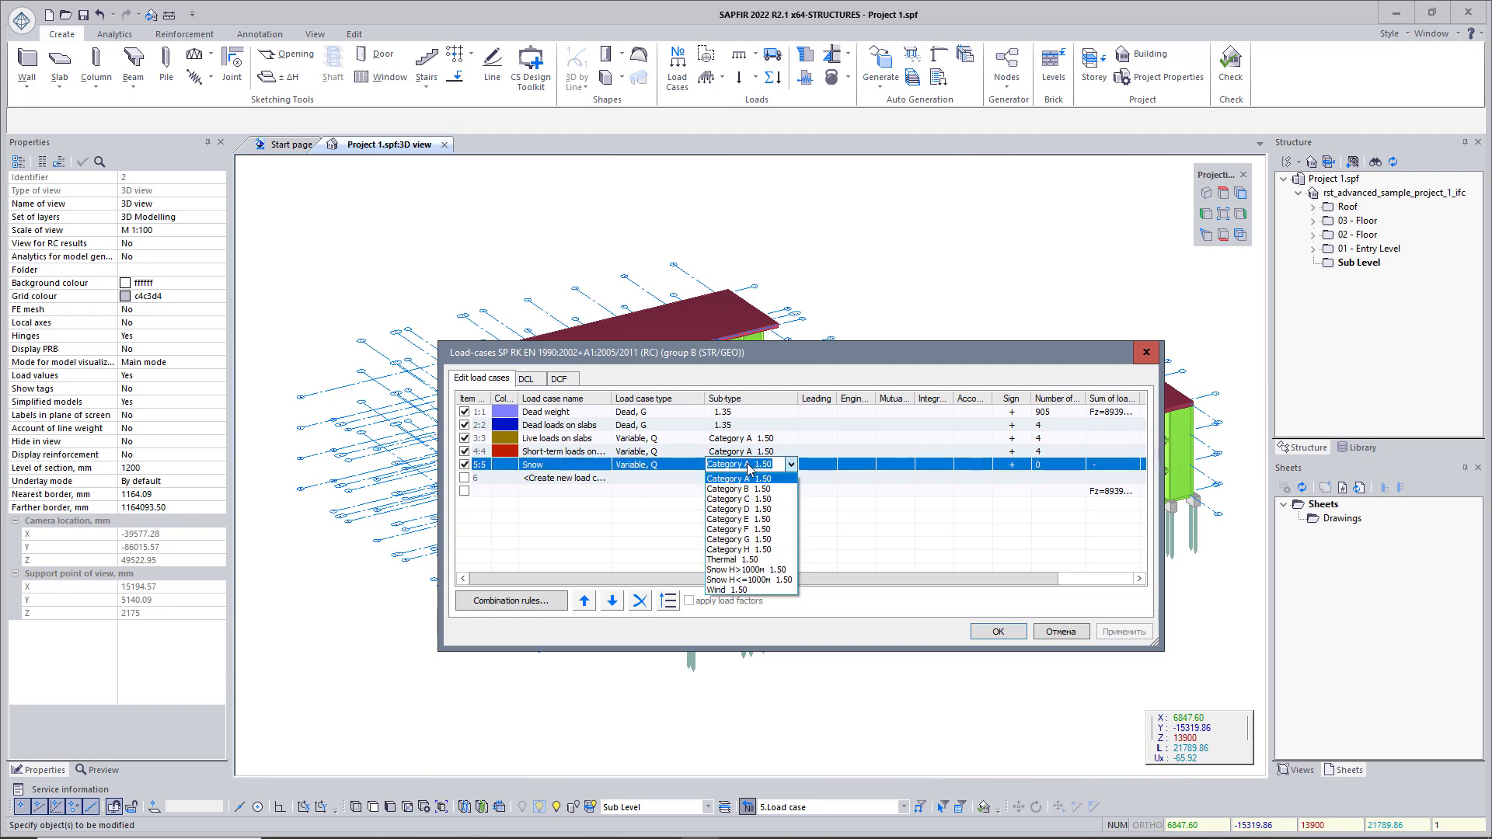
click(764, 579)
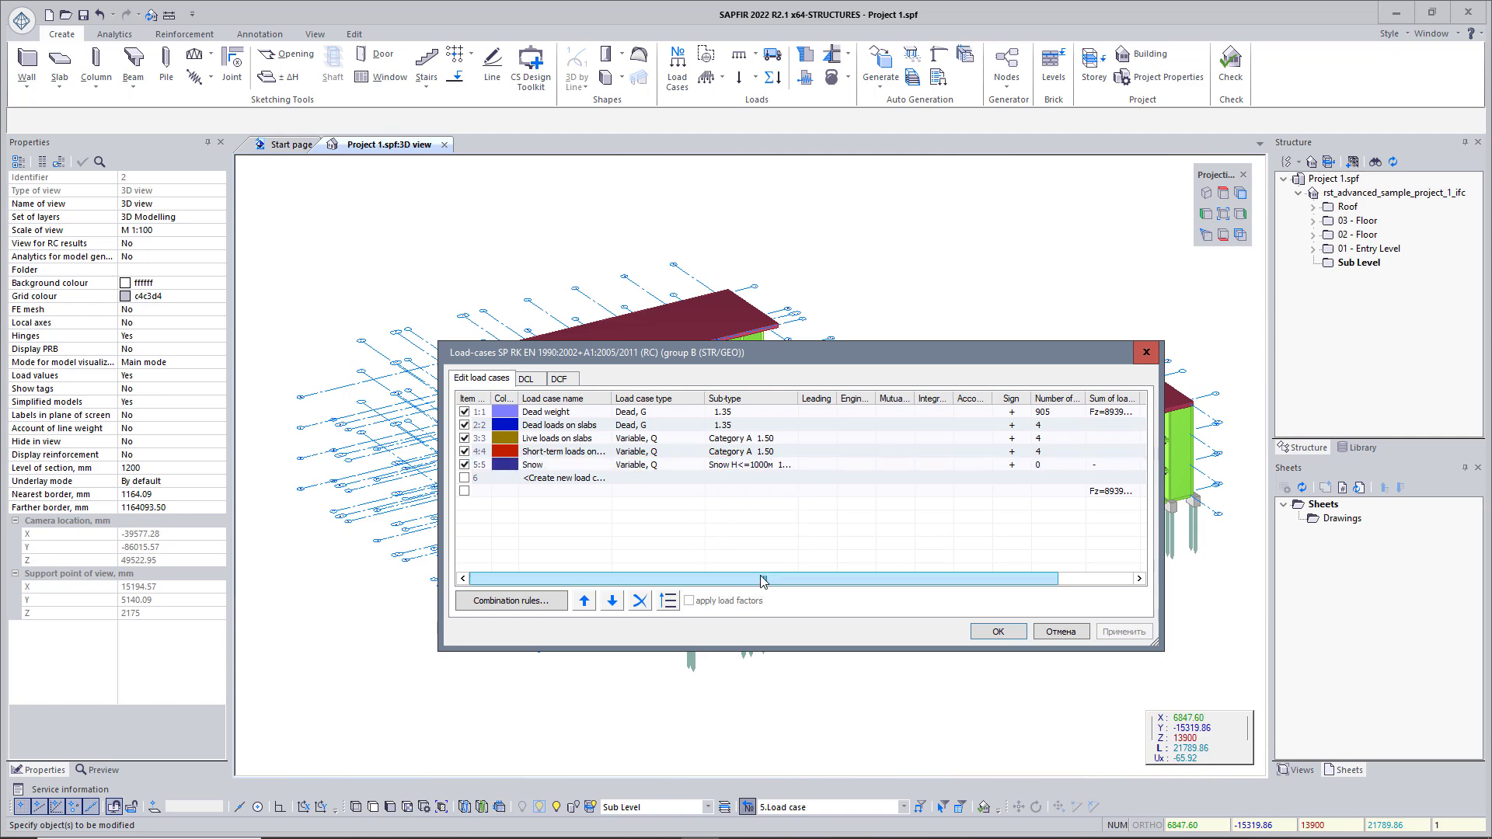
click(994, 633)
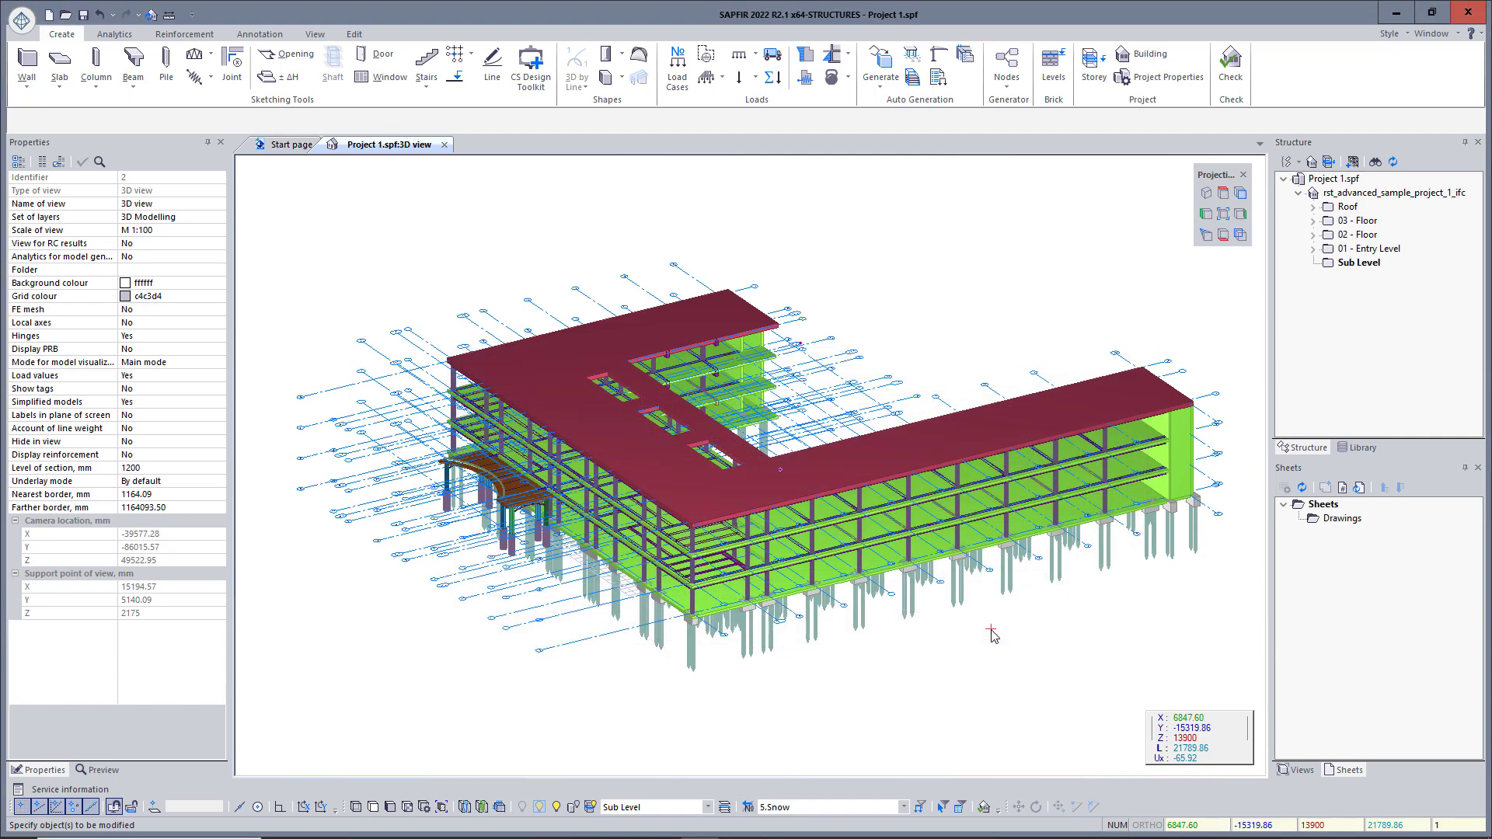
- Make the Roof storey current and calculate Snow Mound loads by NP.2.2.1 to SP RK EN 1991-1-4:2005 for snow region III(3)
click(1344, 207)
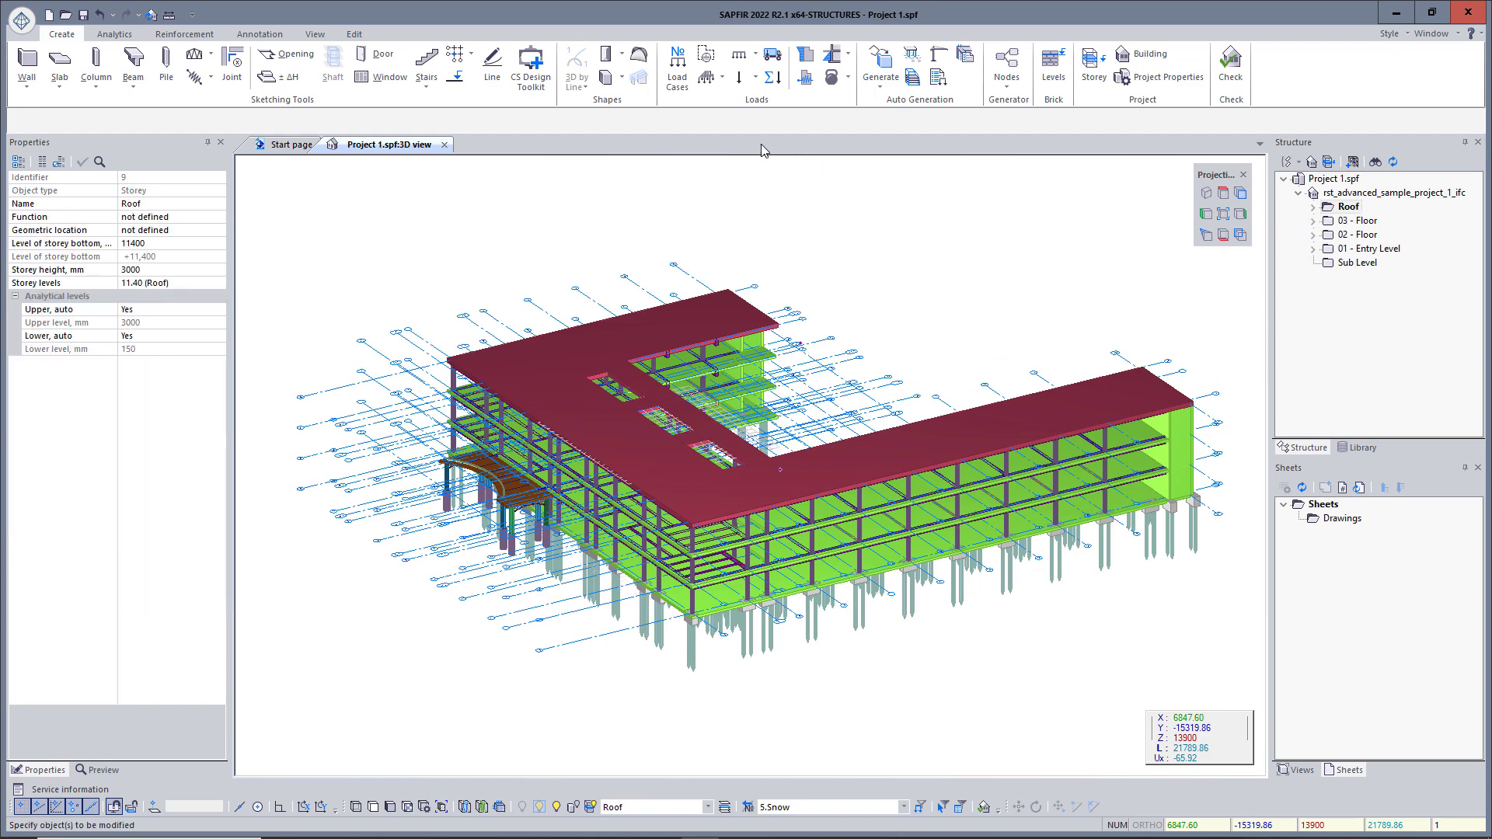
click(723, 81)
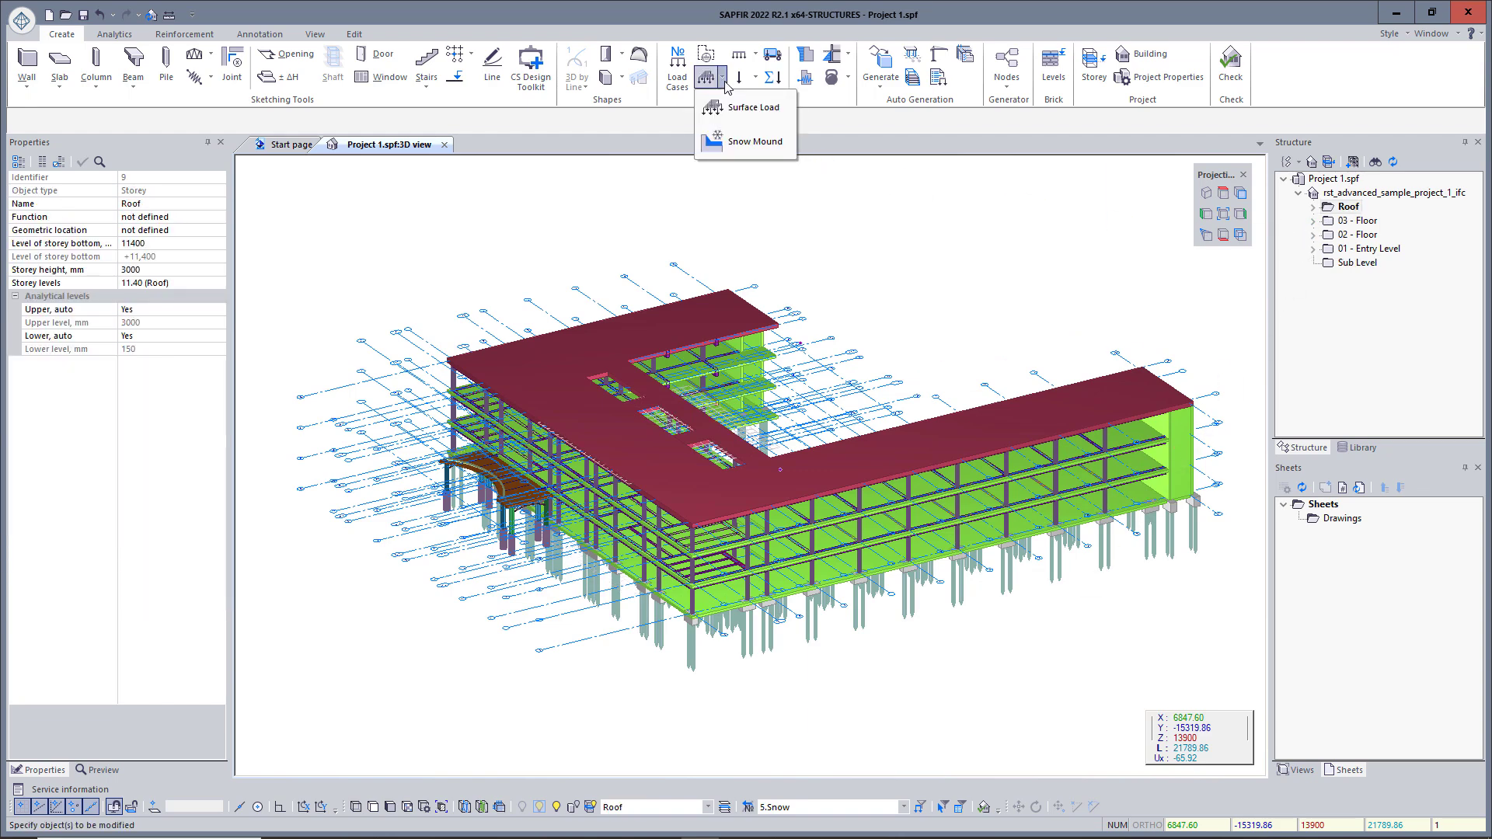
click(753, 145)
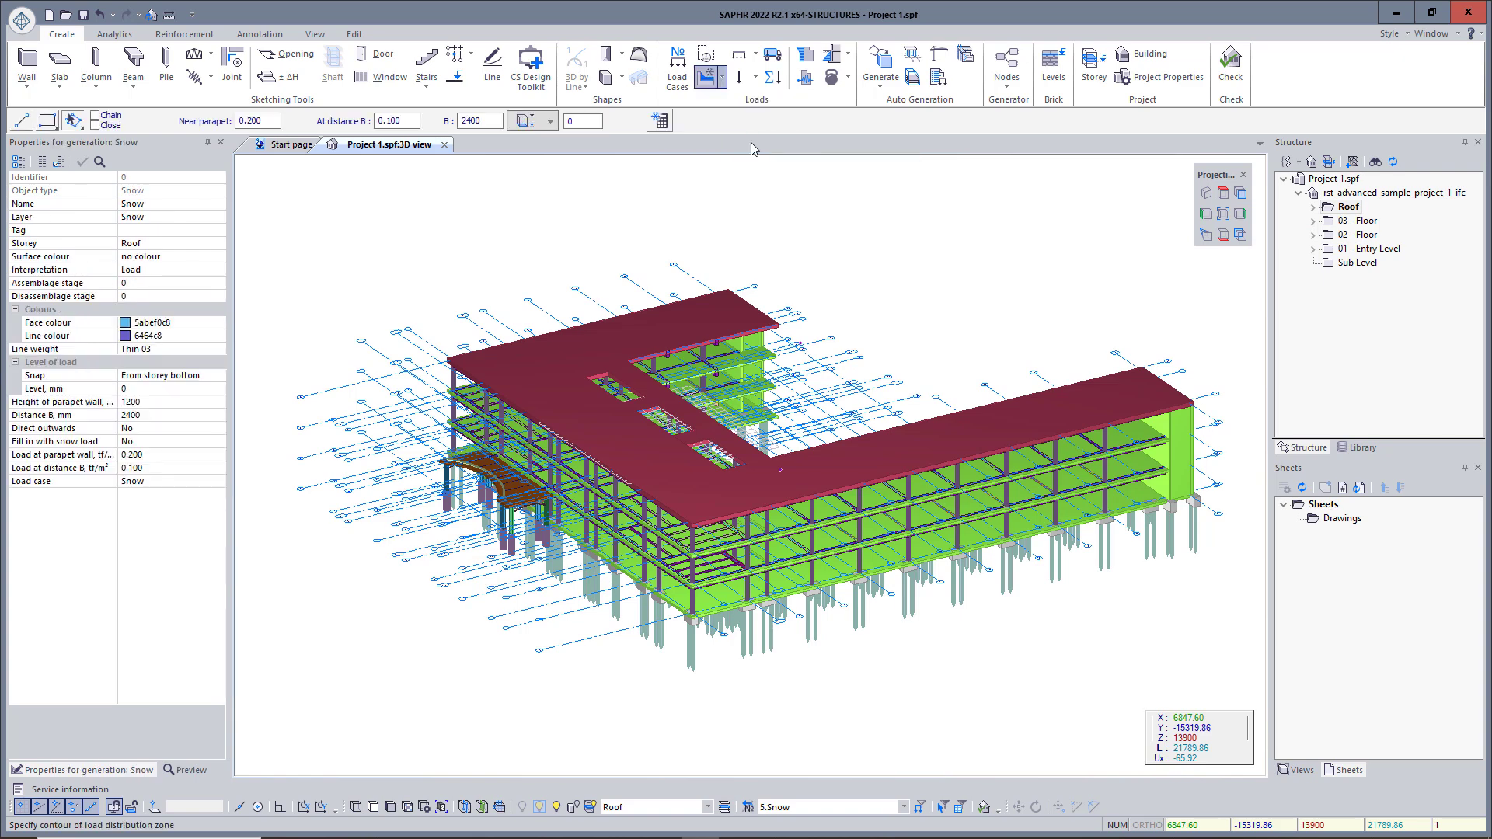
click(662, 123)
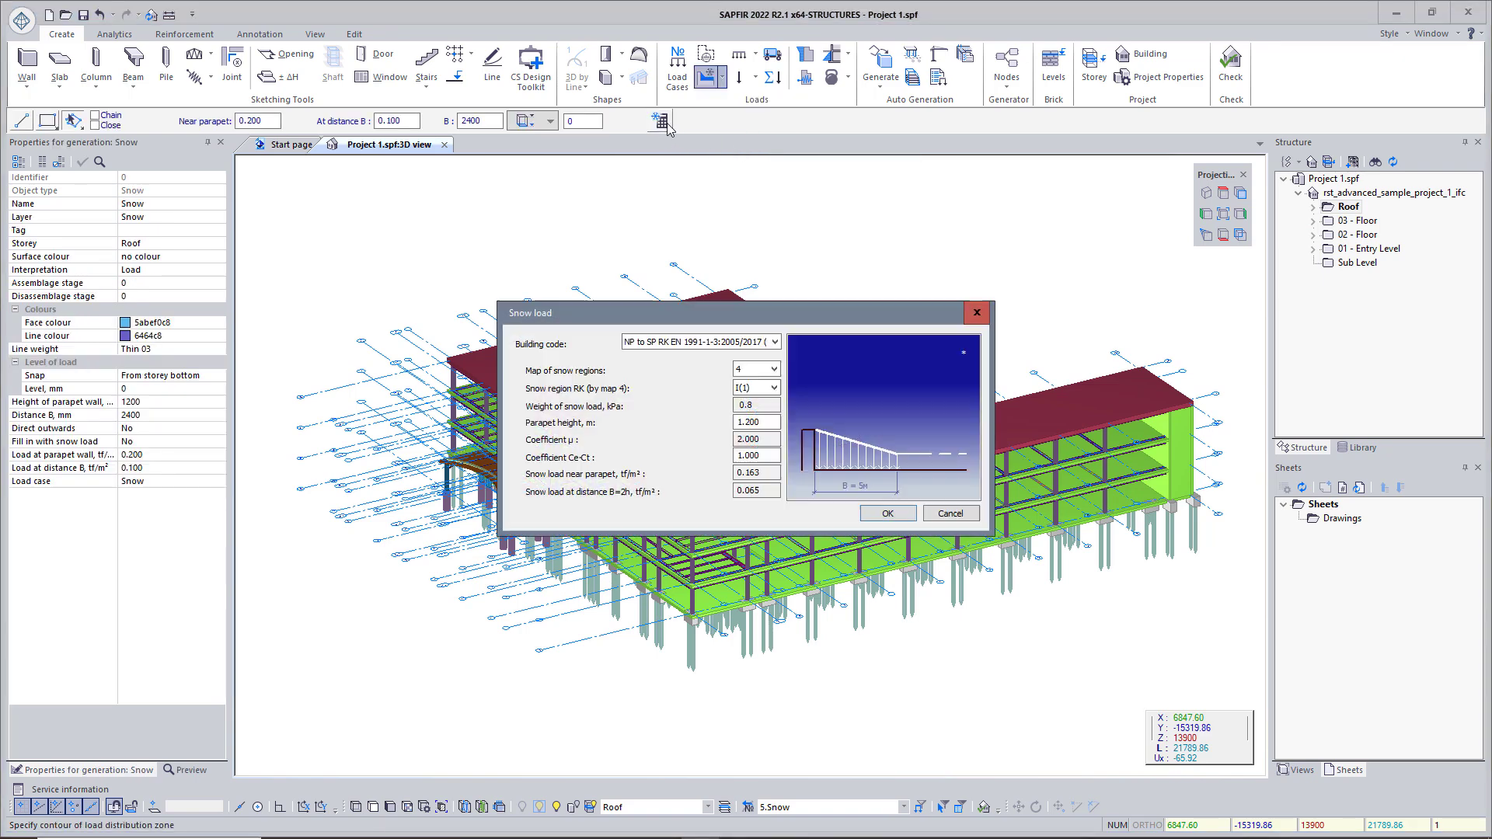
click(774, 343)
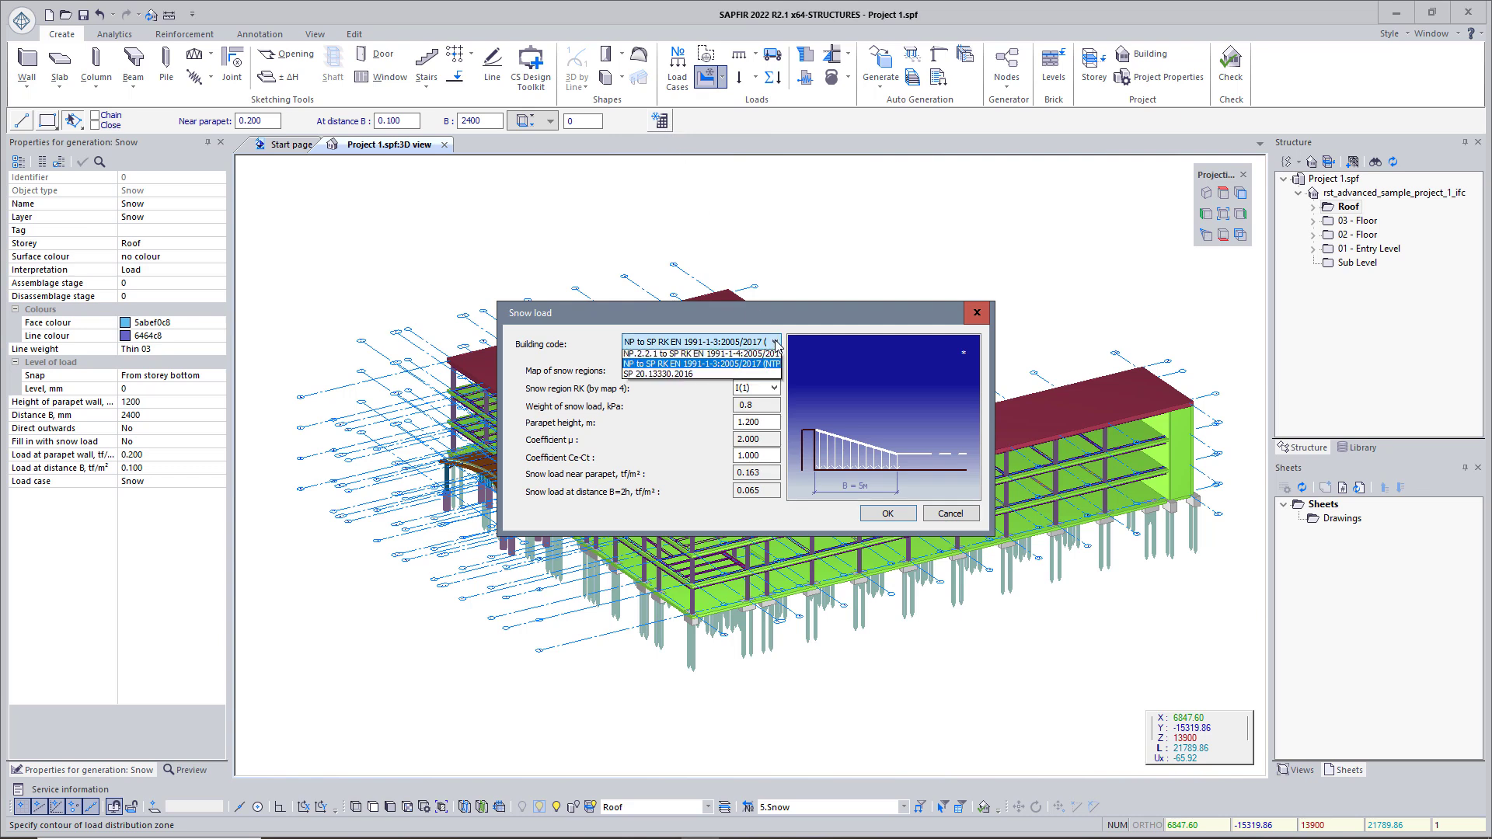
click(776, 386)
click(774, 388)
click(759, 423)
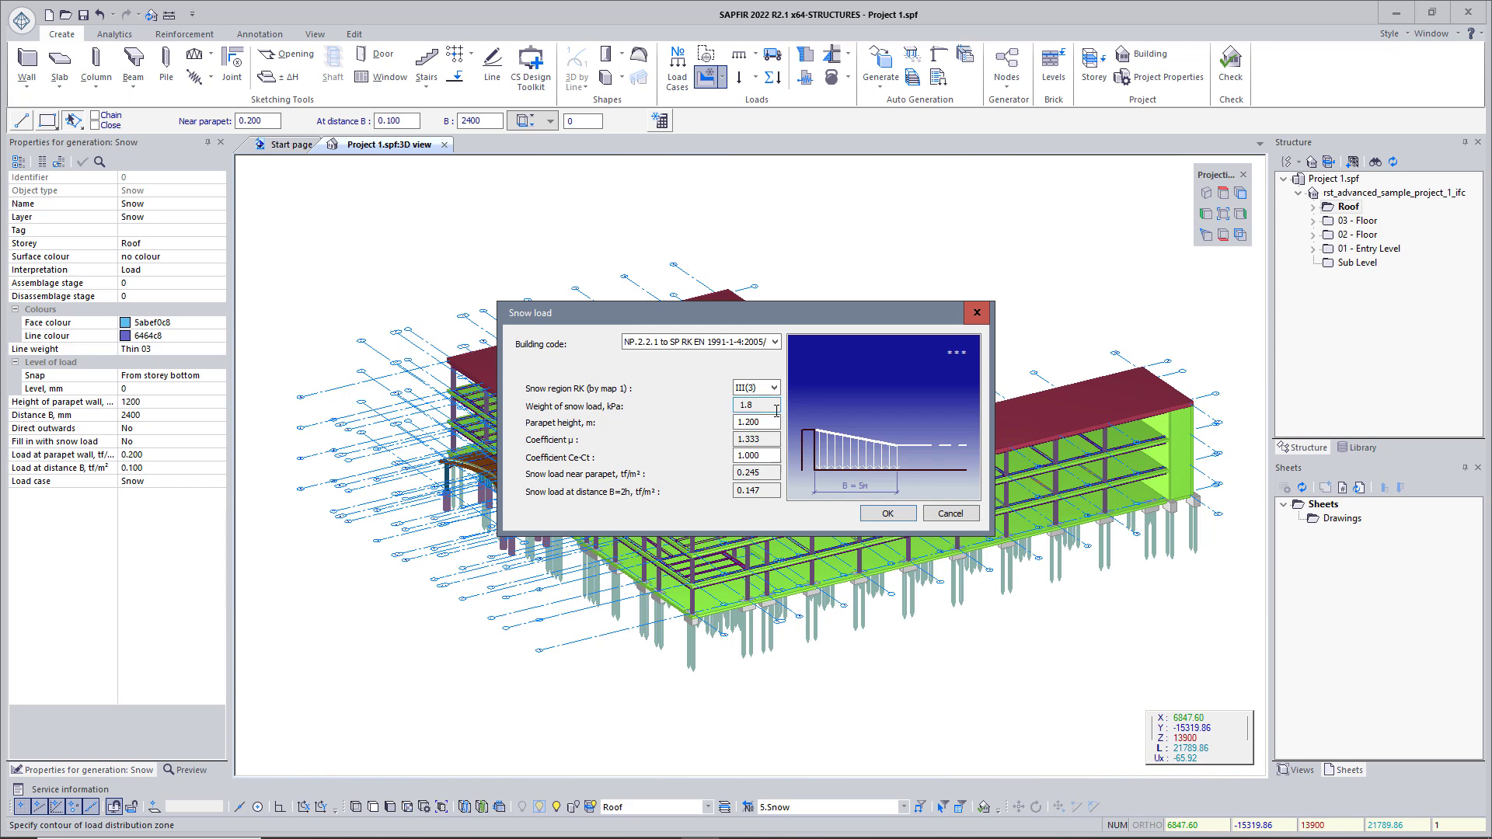
click(886, 514)
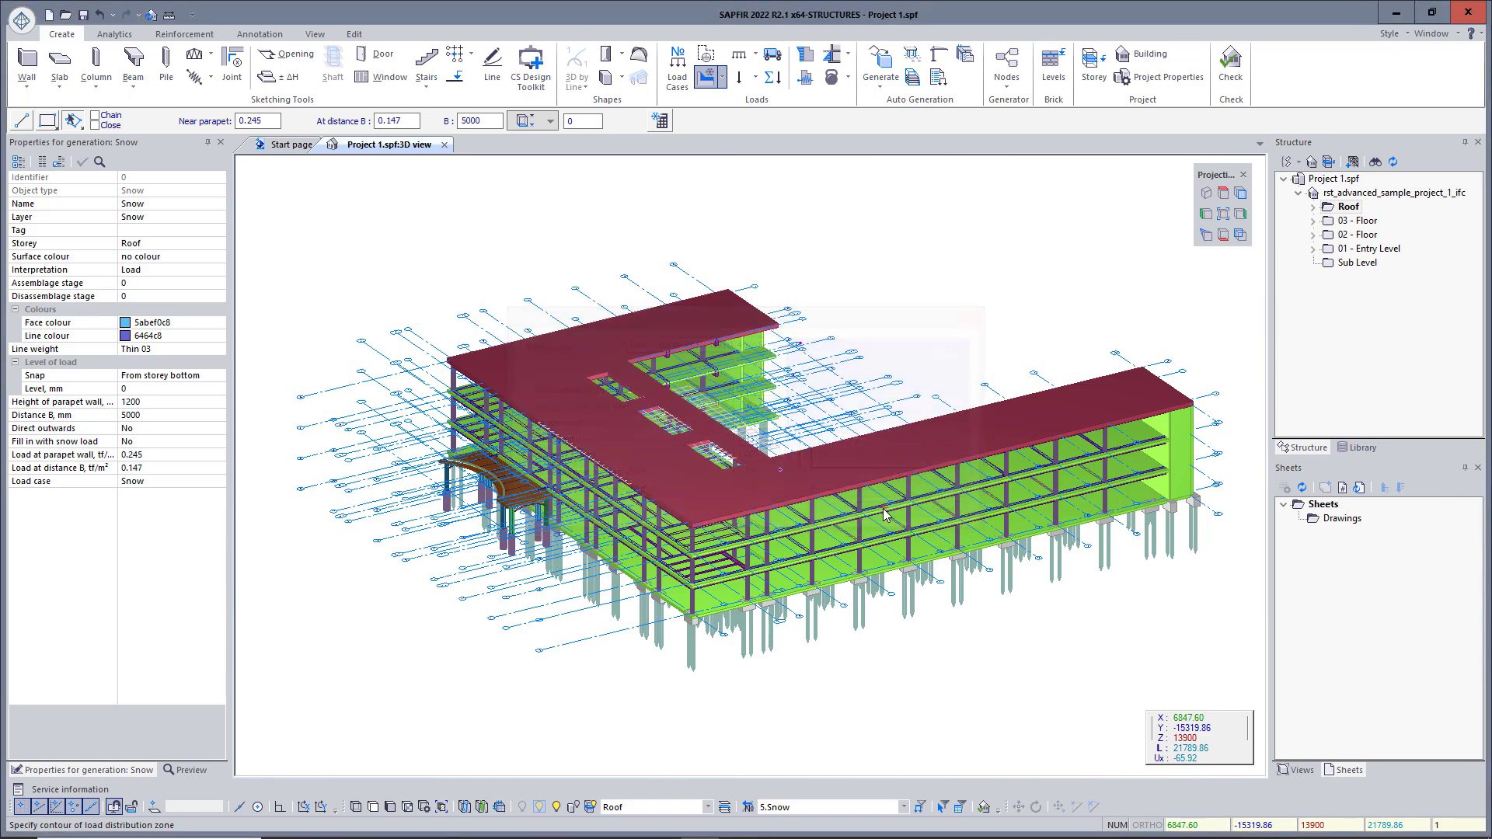
- Place a 0.147 tf/m² Snow surface load over the roof slab contour, 150 mm from the storey bottom, and check it in the analytical model
click(722, 78)
click(734, 108)
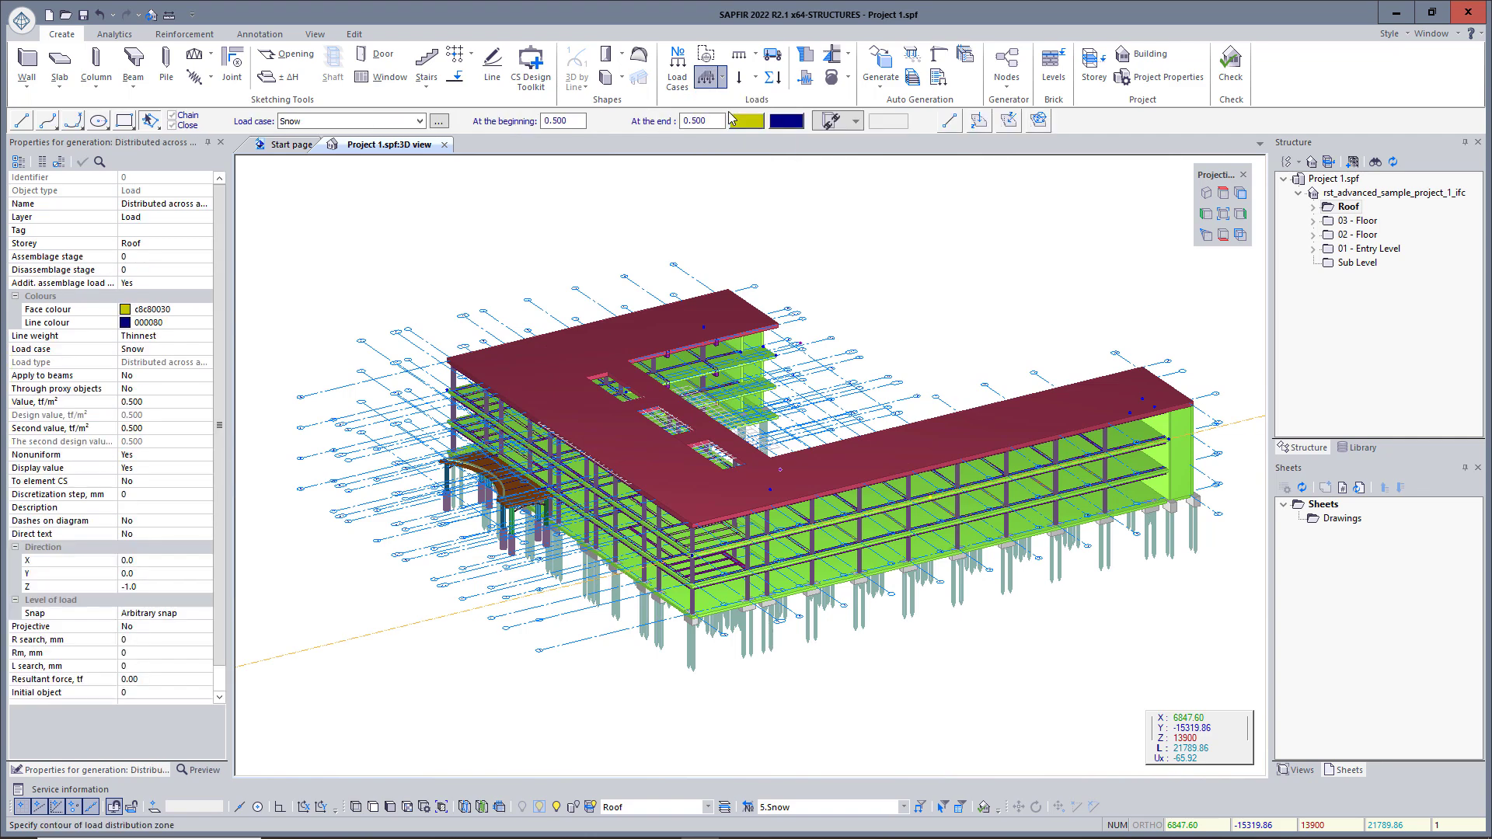
double_click(556, 122)
text(0.5)
click(830, 118)
click(874, 183)
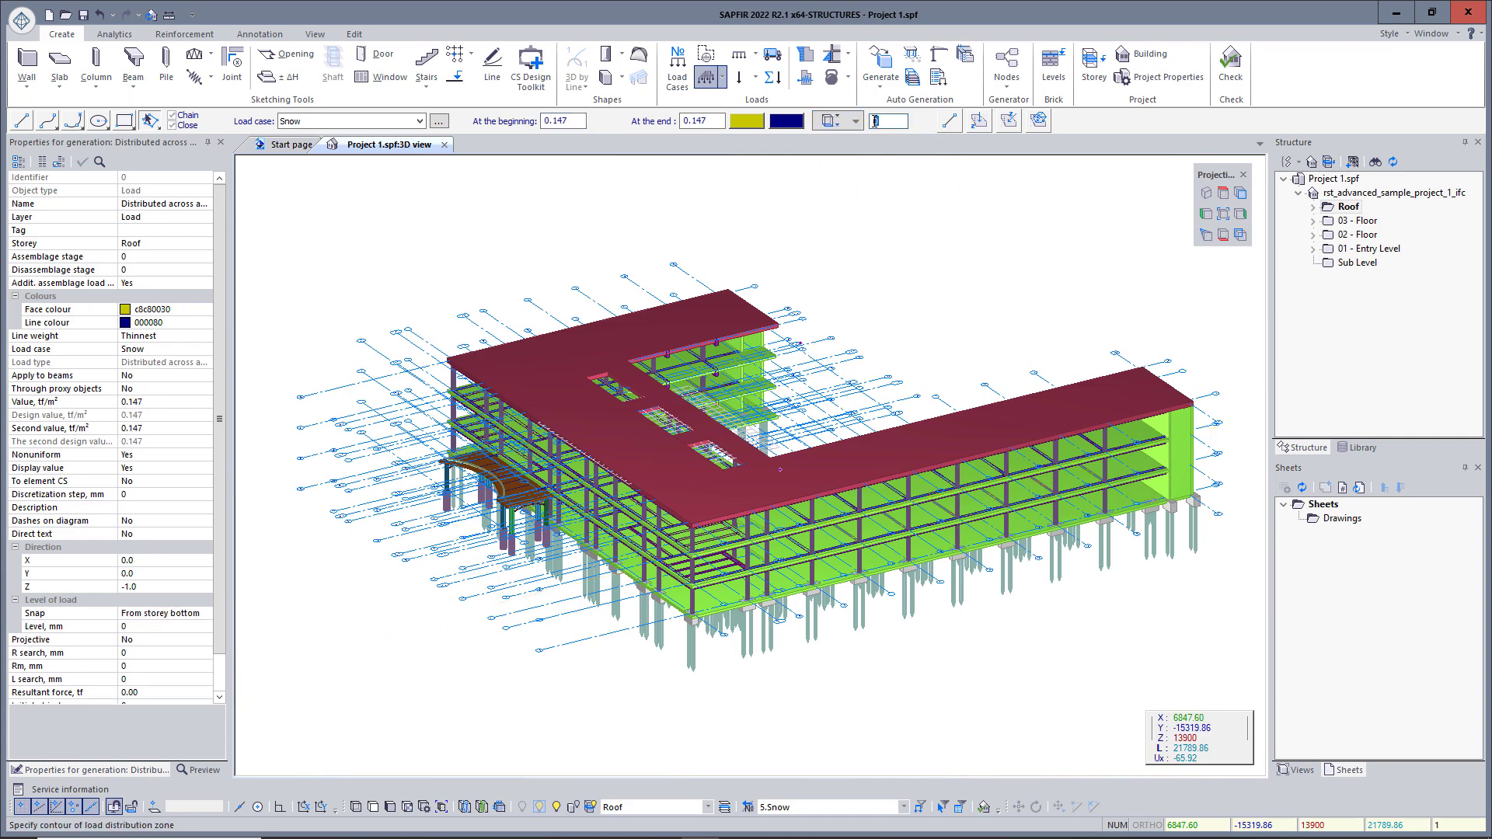
key(Tab)
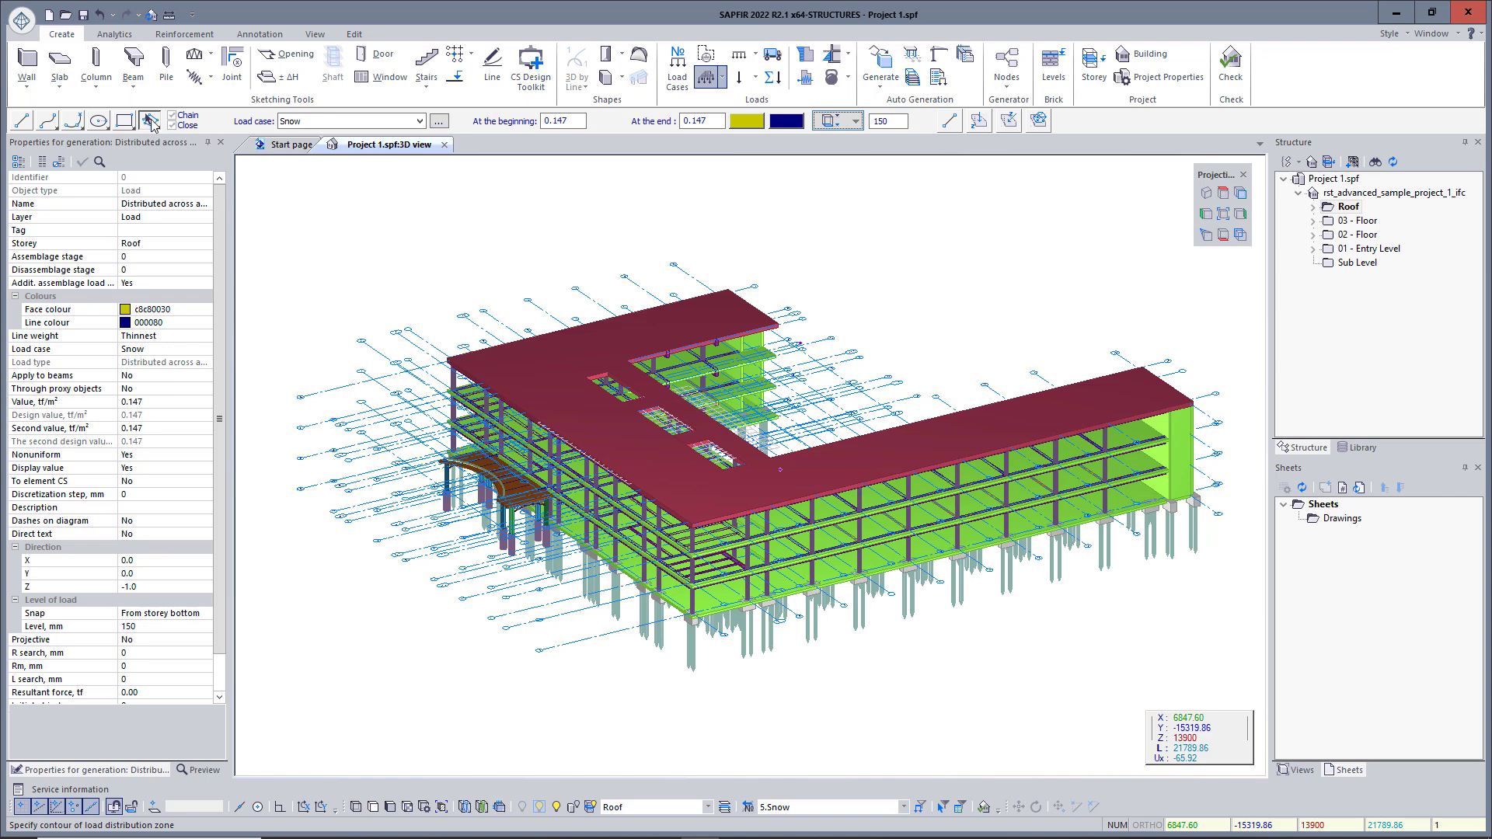
click(730, 519)
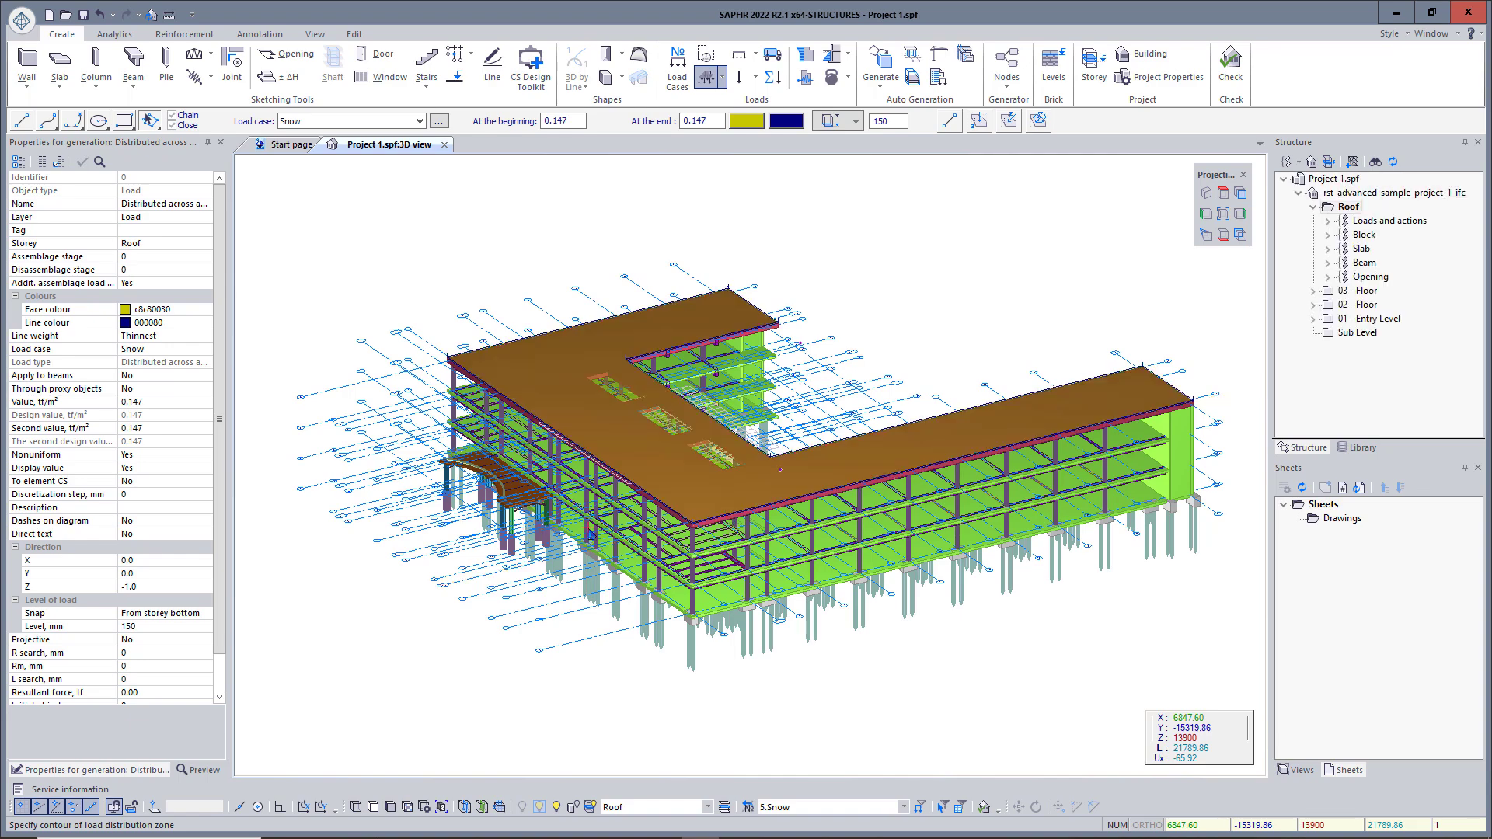
scroll(649, 544, up, 5)
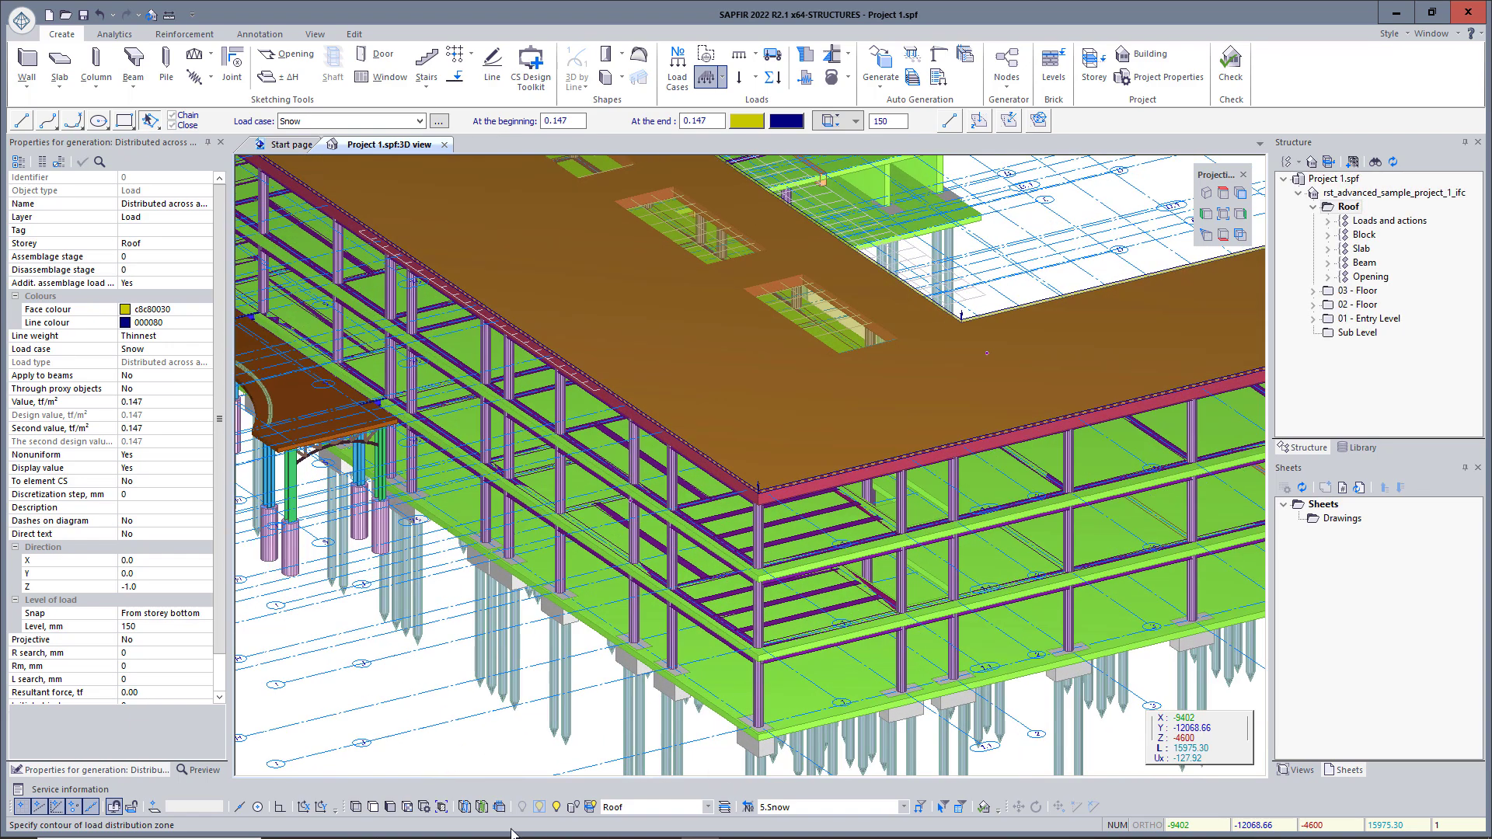
click(465, 806)
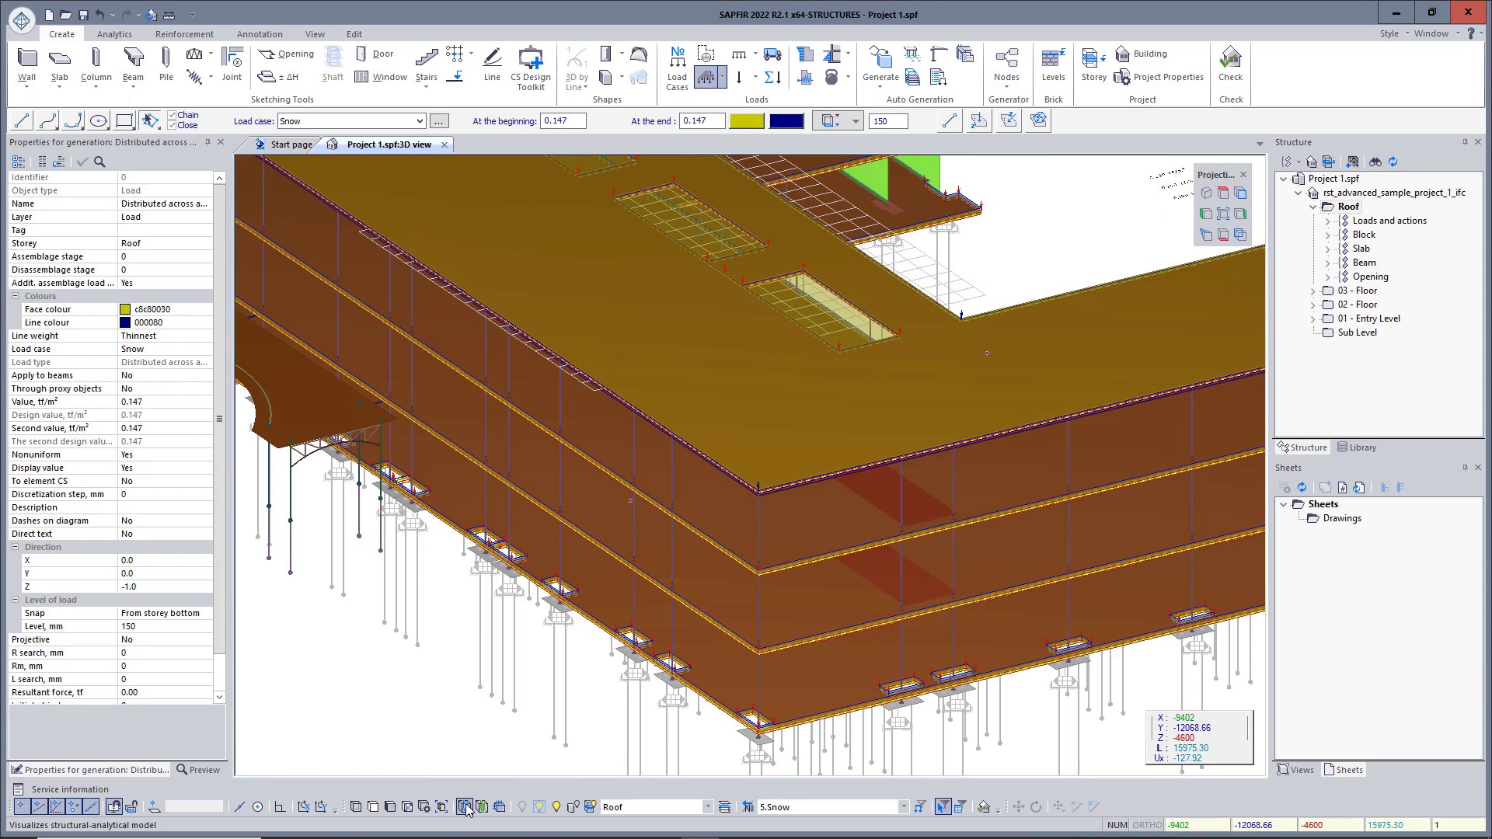
scroll(249, 485, up, 4)
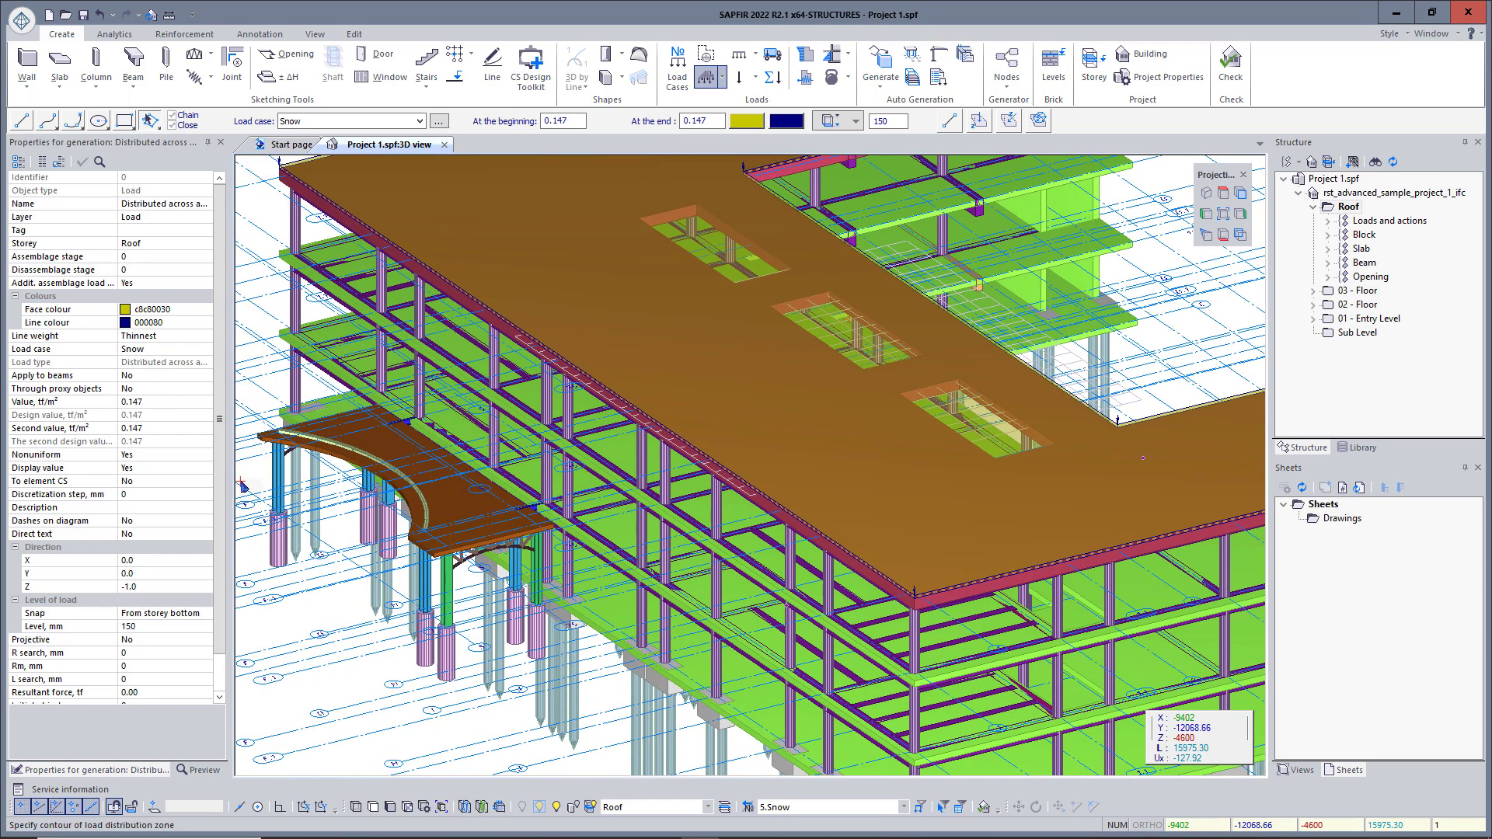
- Make 02 - Floor current and place a 0.147 tf/m² Snow surface load over the curved canopy slab with arbitrary snap
scroll(243, 487, up, 3)
click(1360, 305)
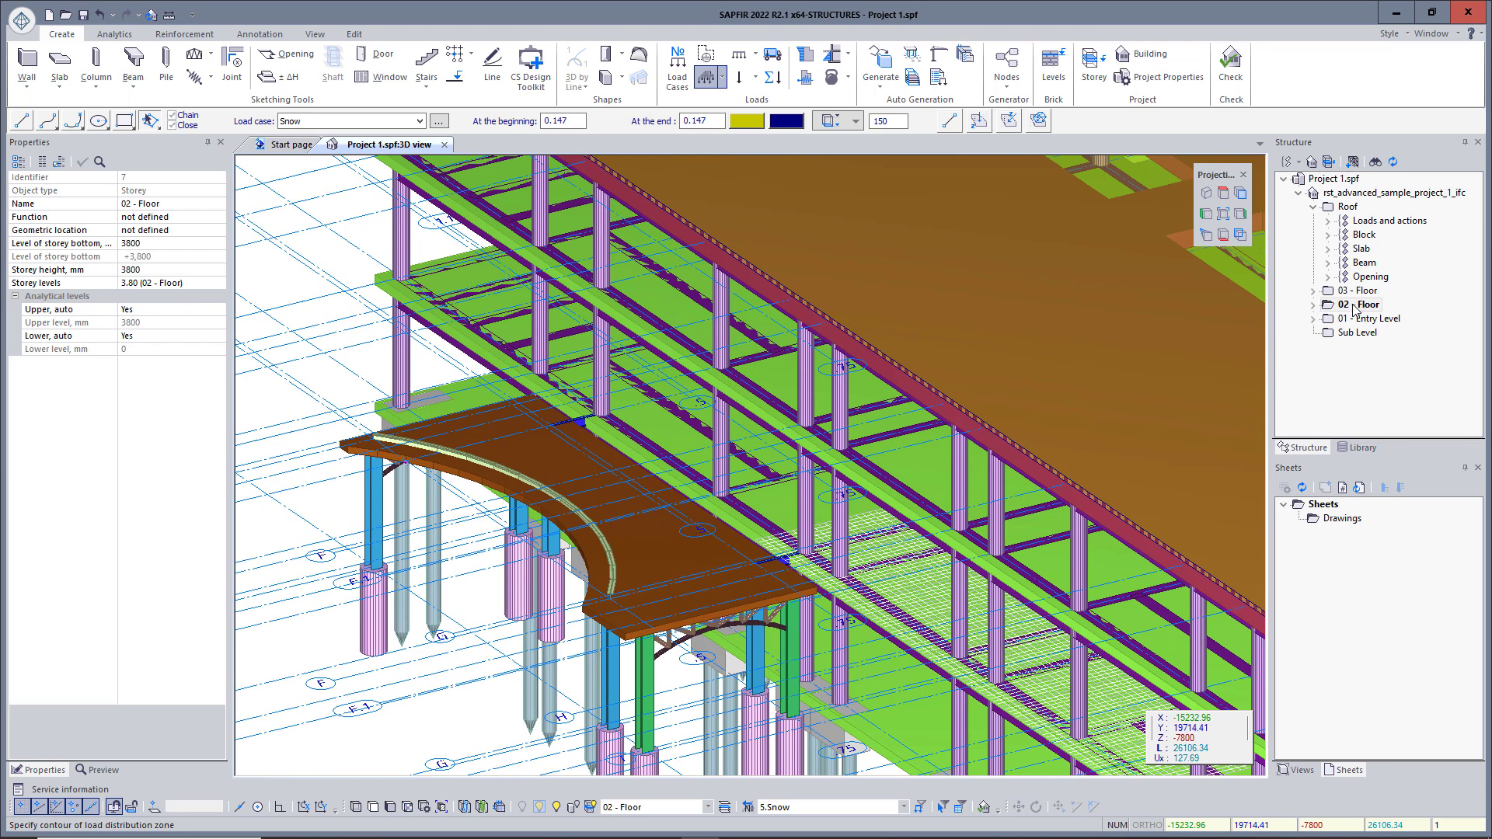
click(854, 121)
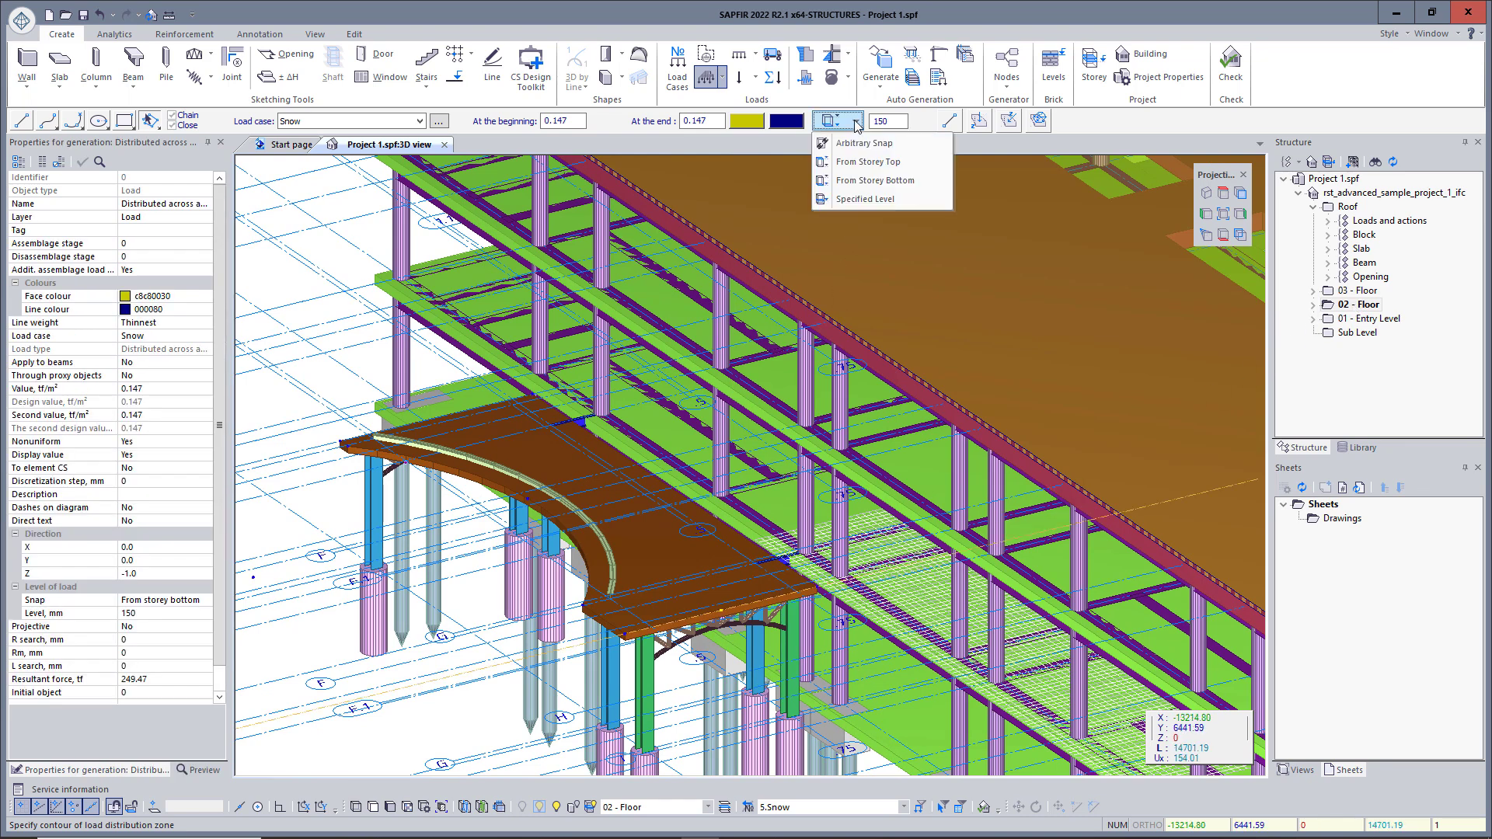
click(846, 187)
click(720, 608)
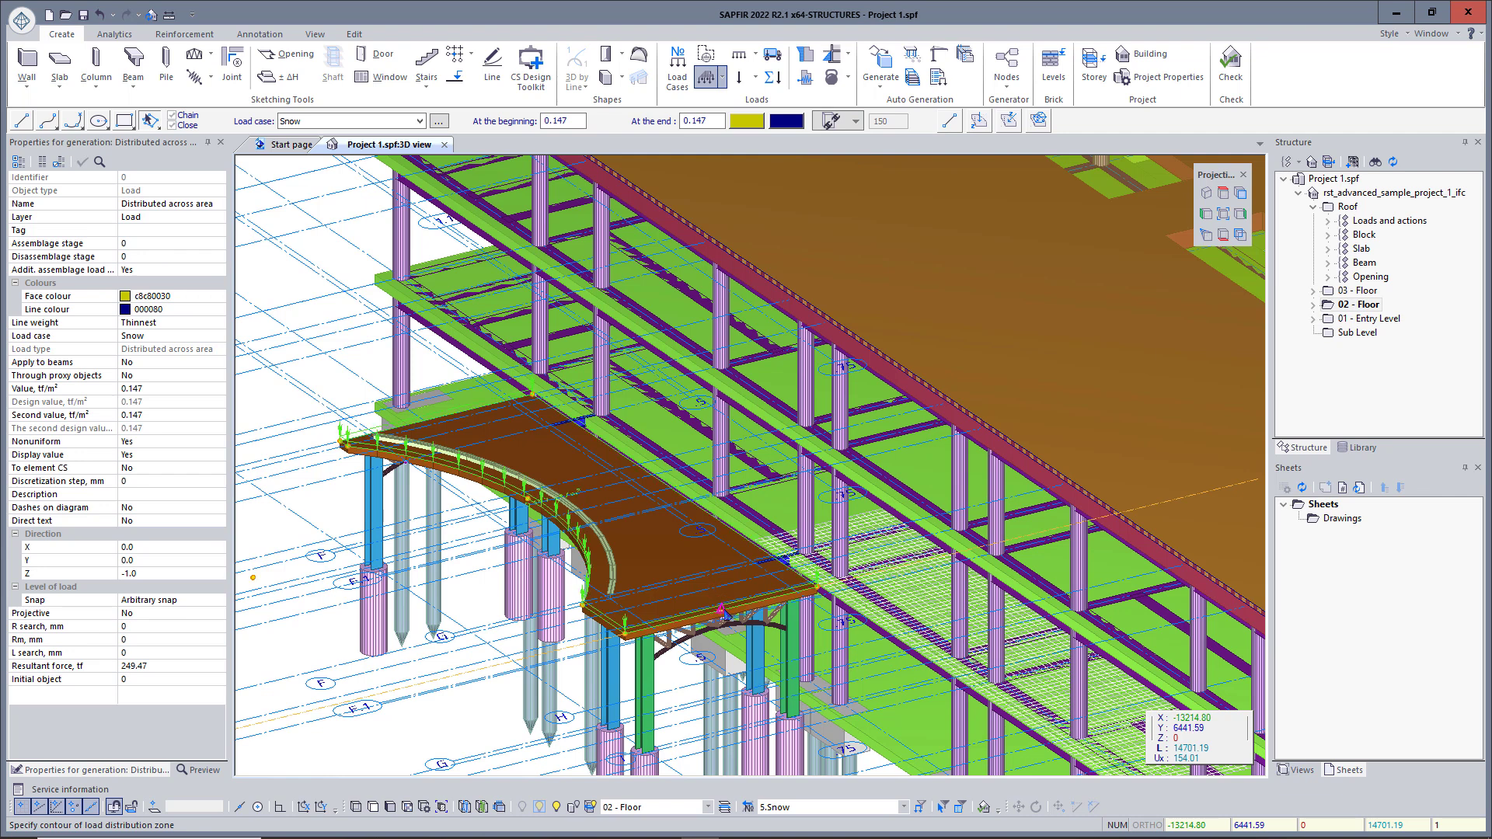
click(721, 611)
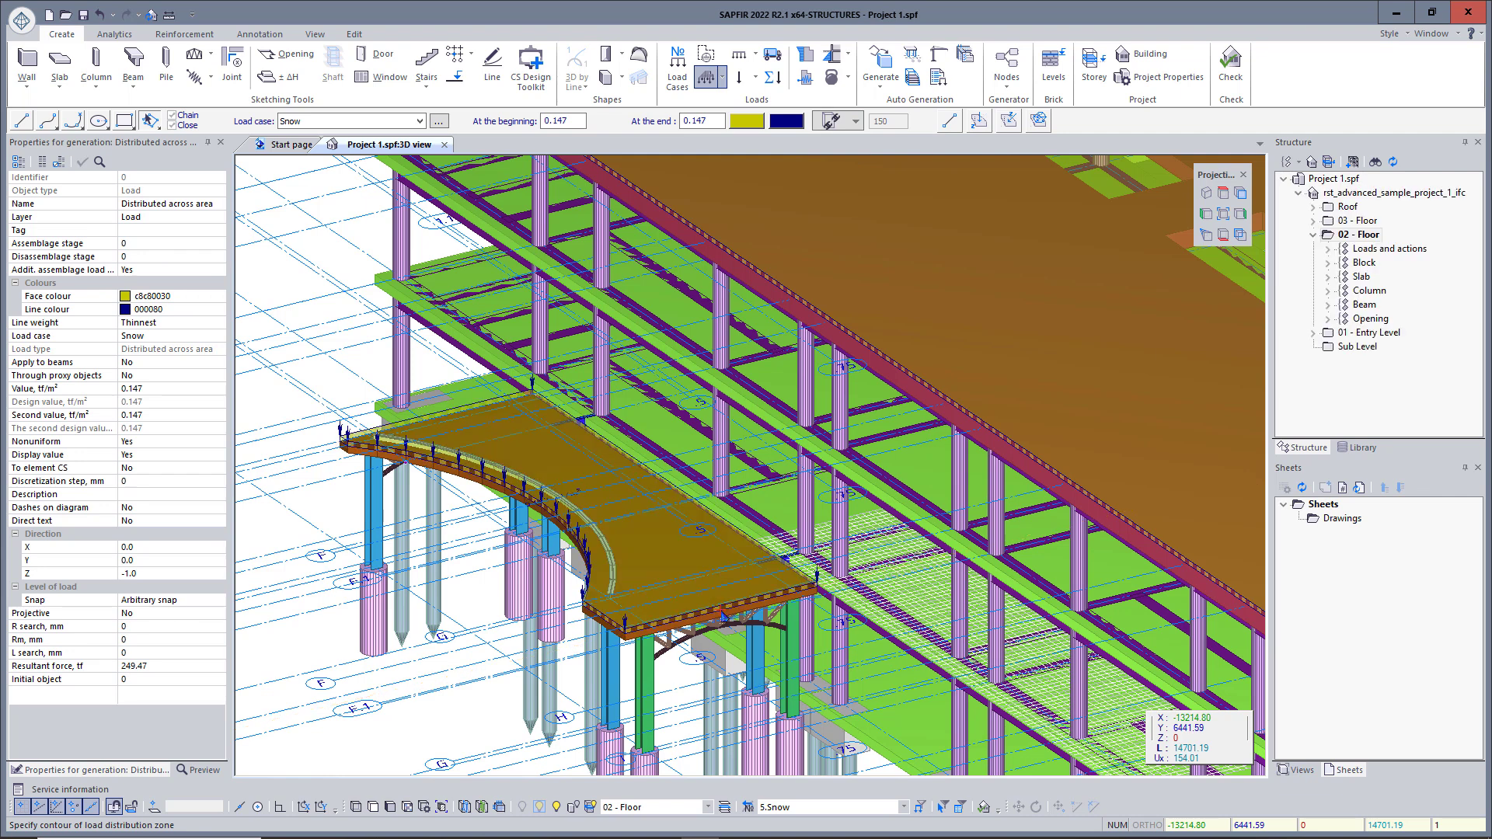
key(Escape)
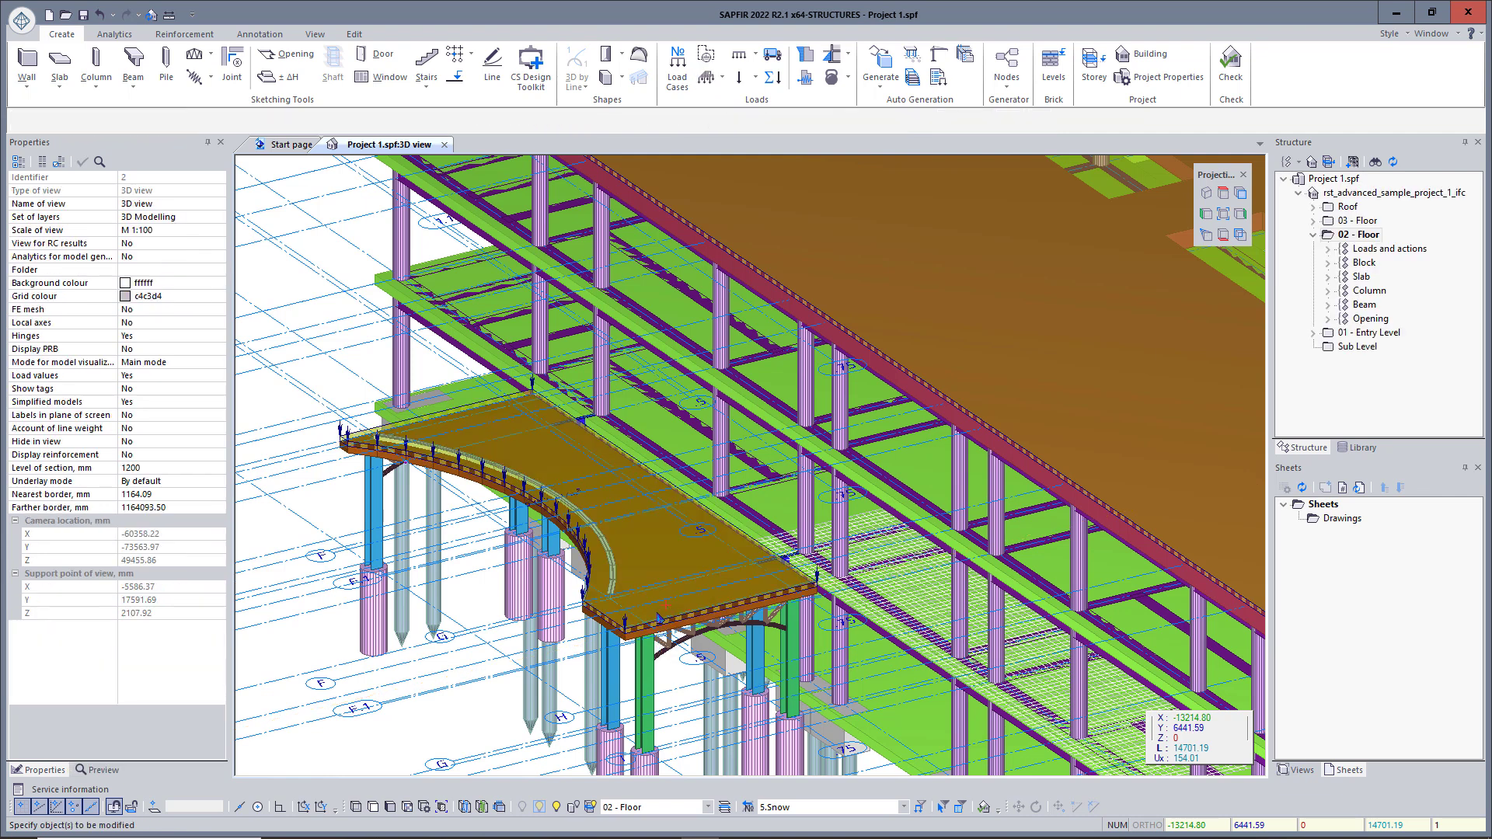
click(464, 809)
click(465, 809)
- Create a wind load for load case Wind x, with wind region III and terrain category III
scroll(751, 524, down, 7)
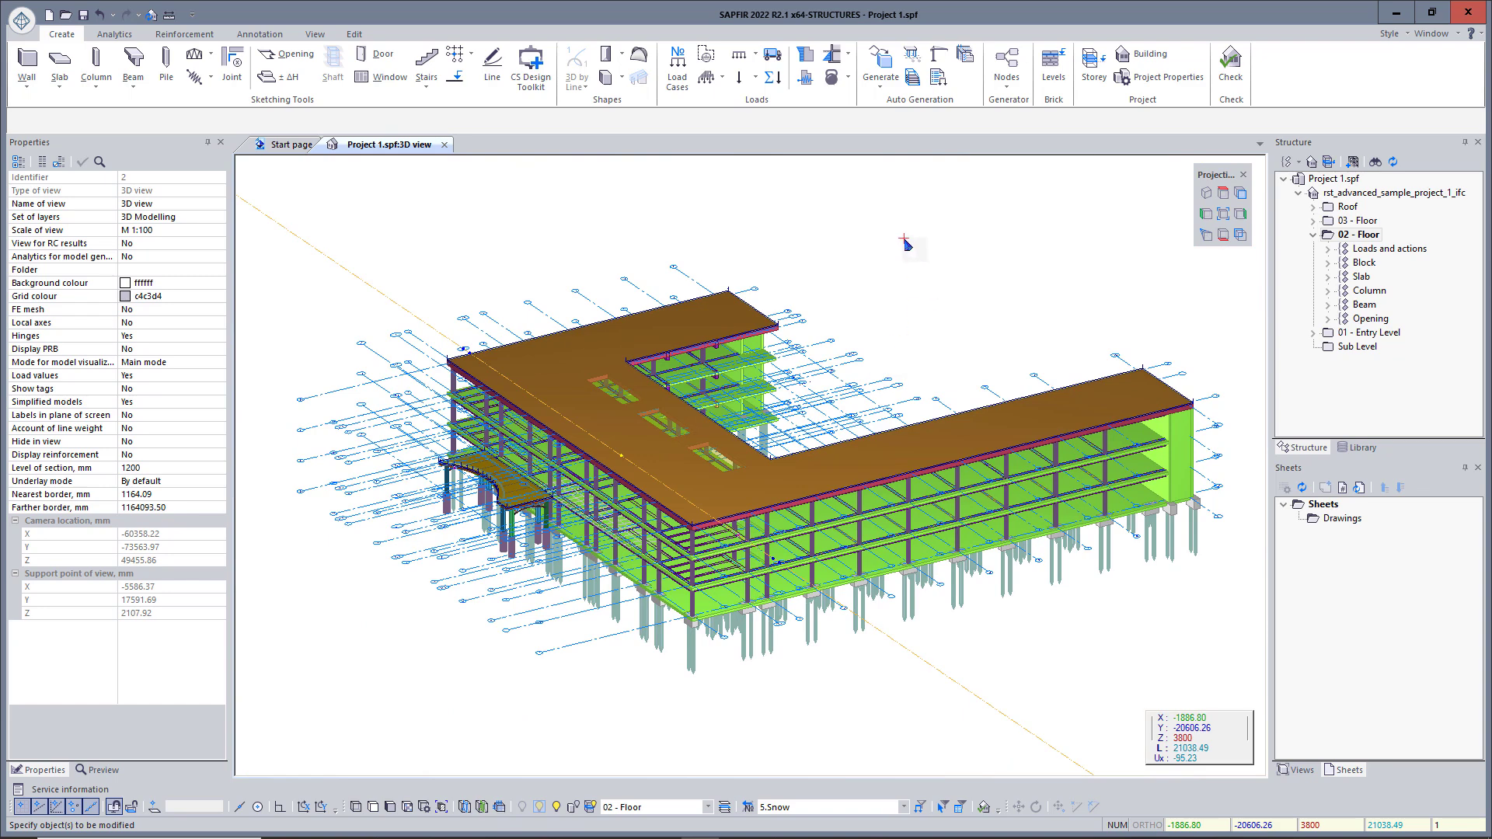
click(804, 56)
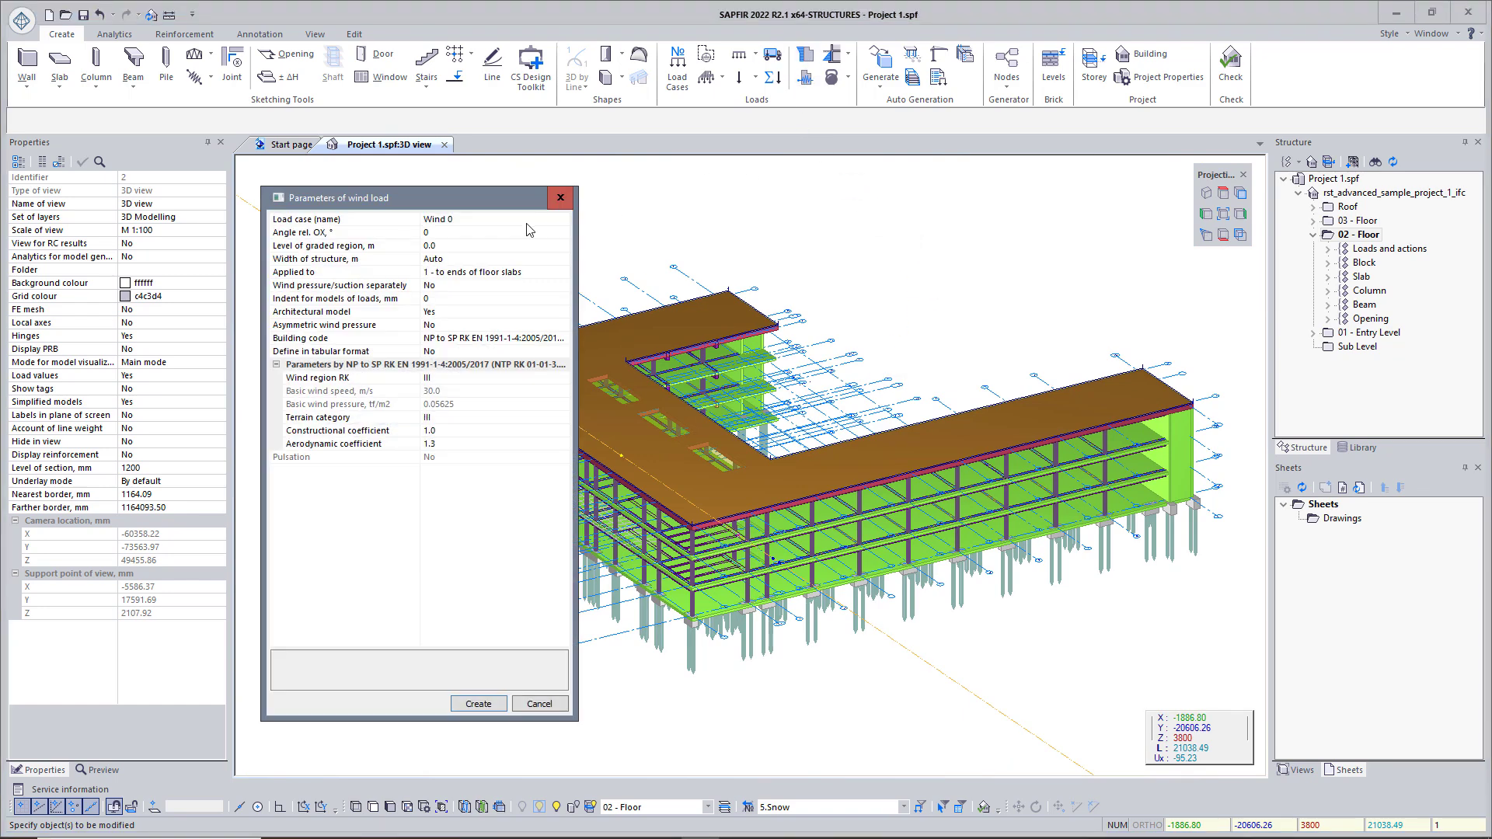
click(456, 223)
key(BackSpace)
text(x)
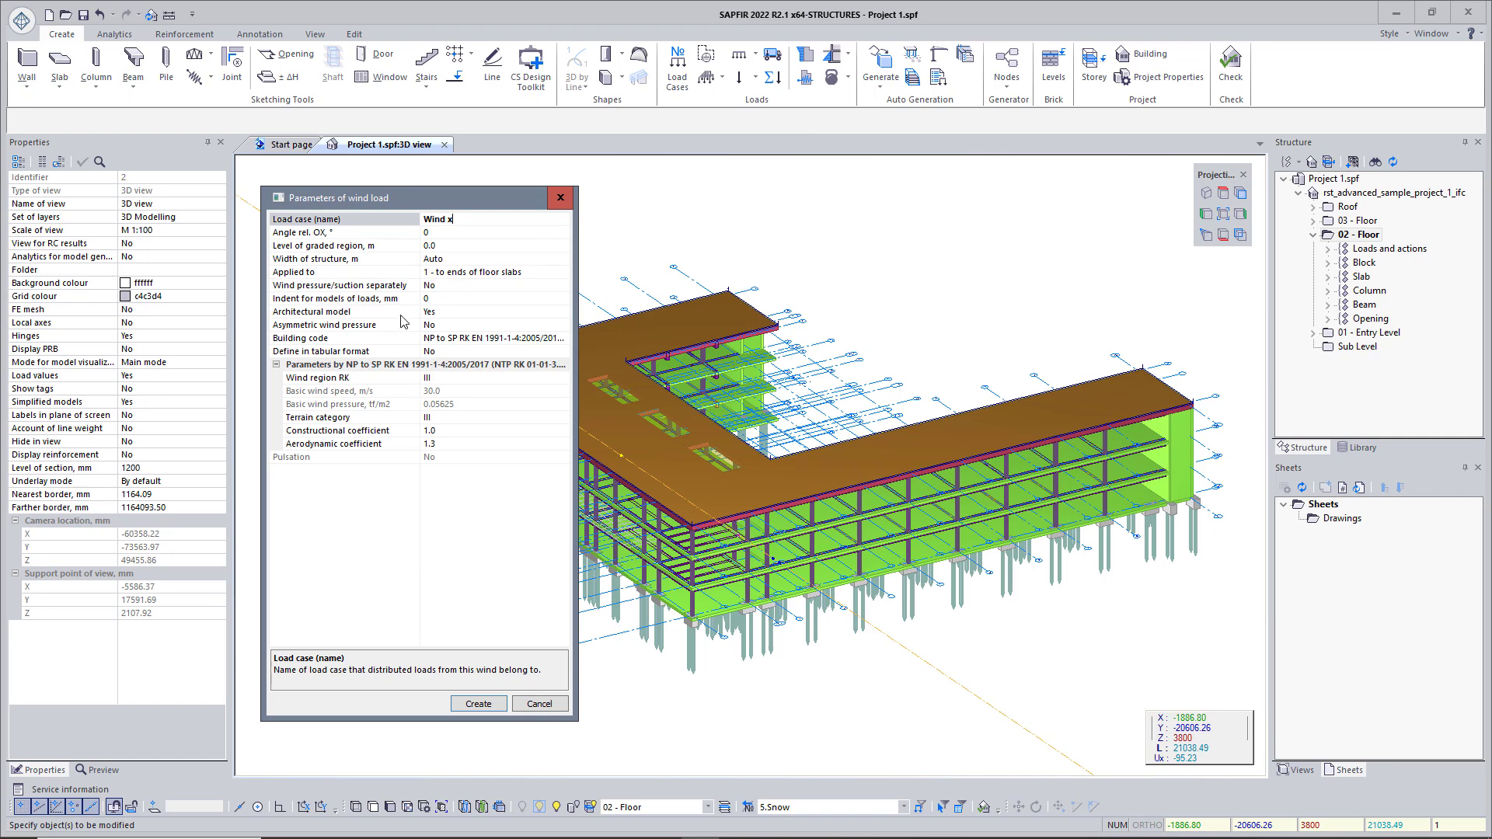
click(394, 379)
click(564, 379)
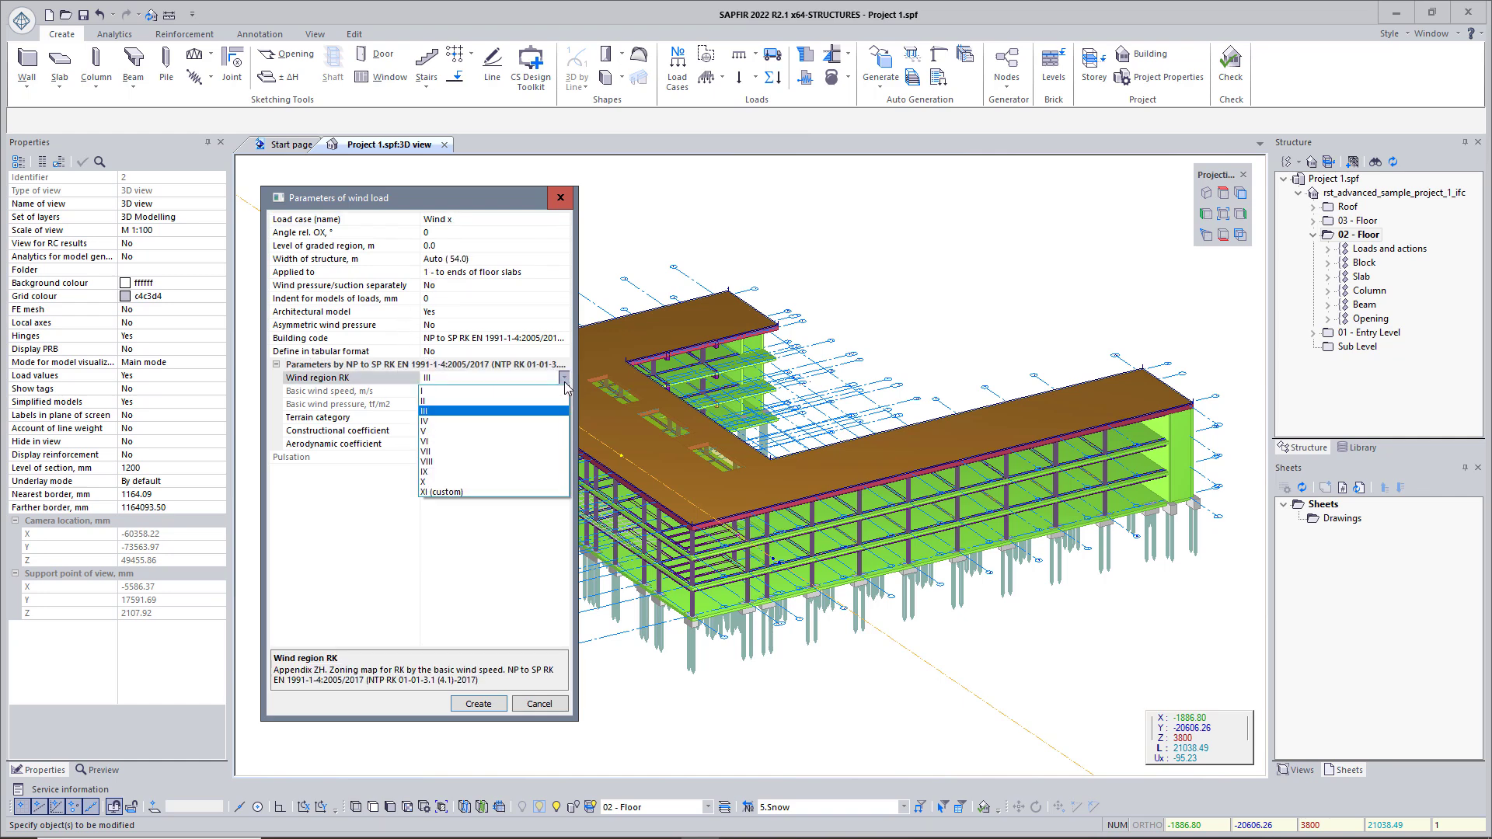
click(459, 411)
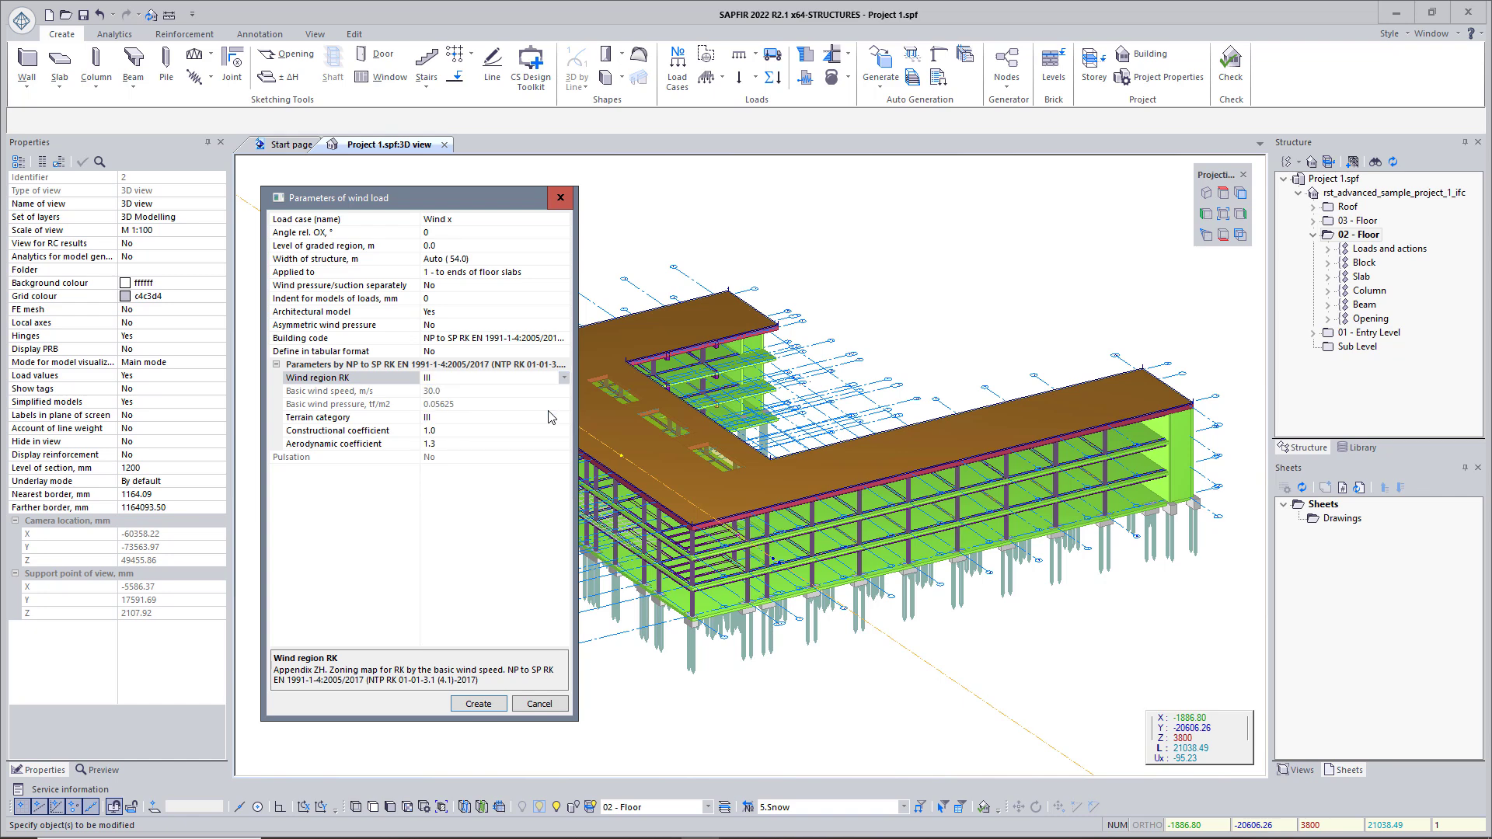
click(555, 420)
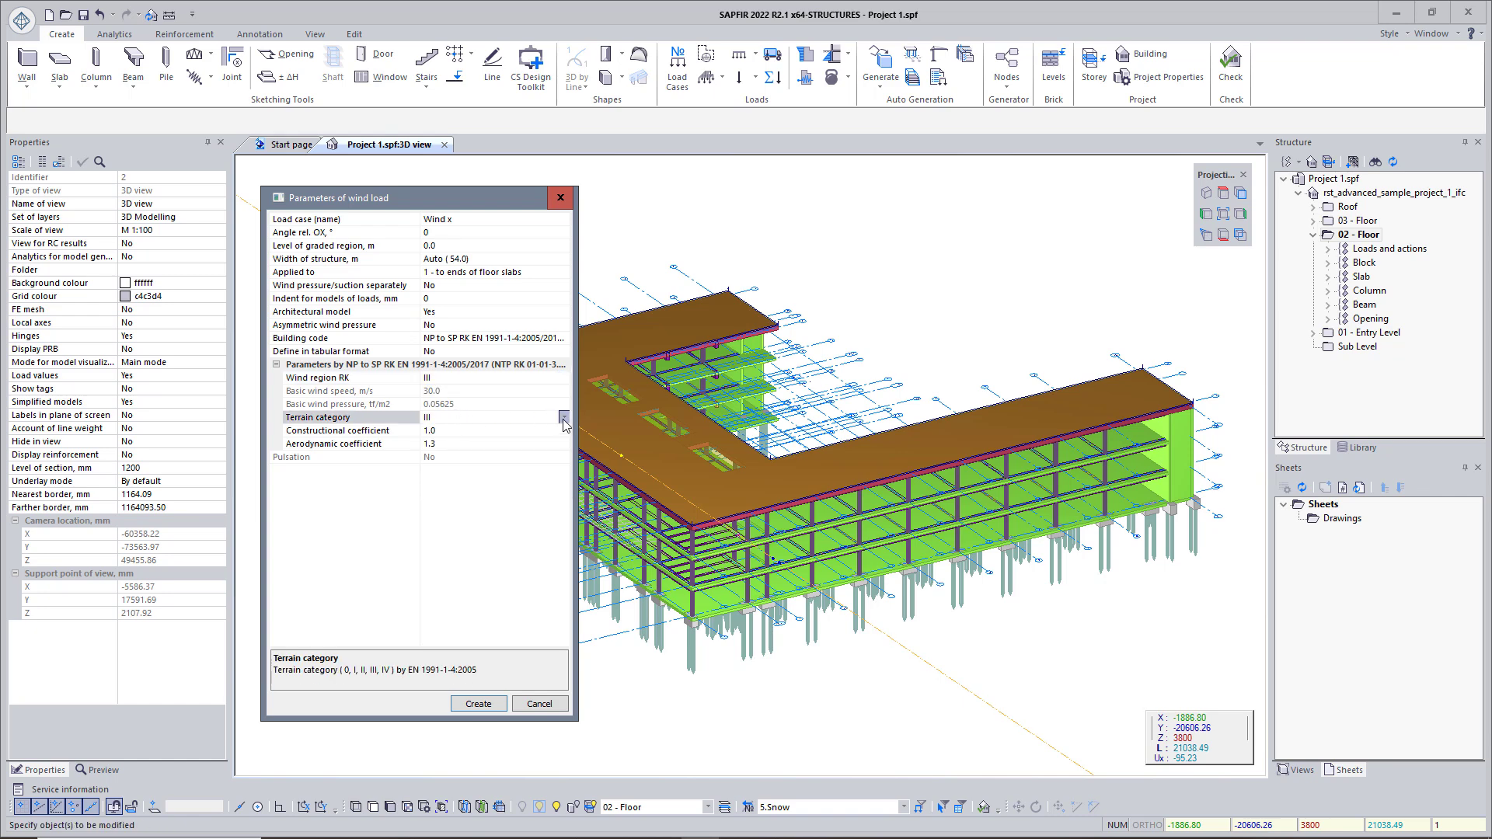
click(564, 419)
click(563, 419)
click(494, 702)
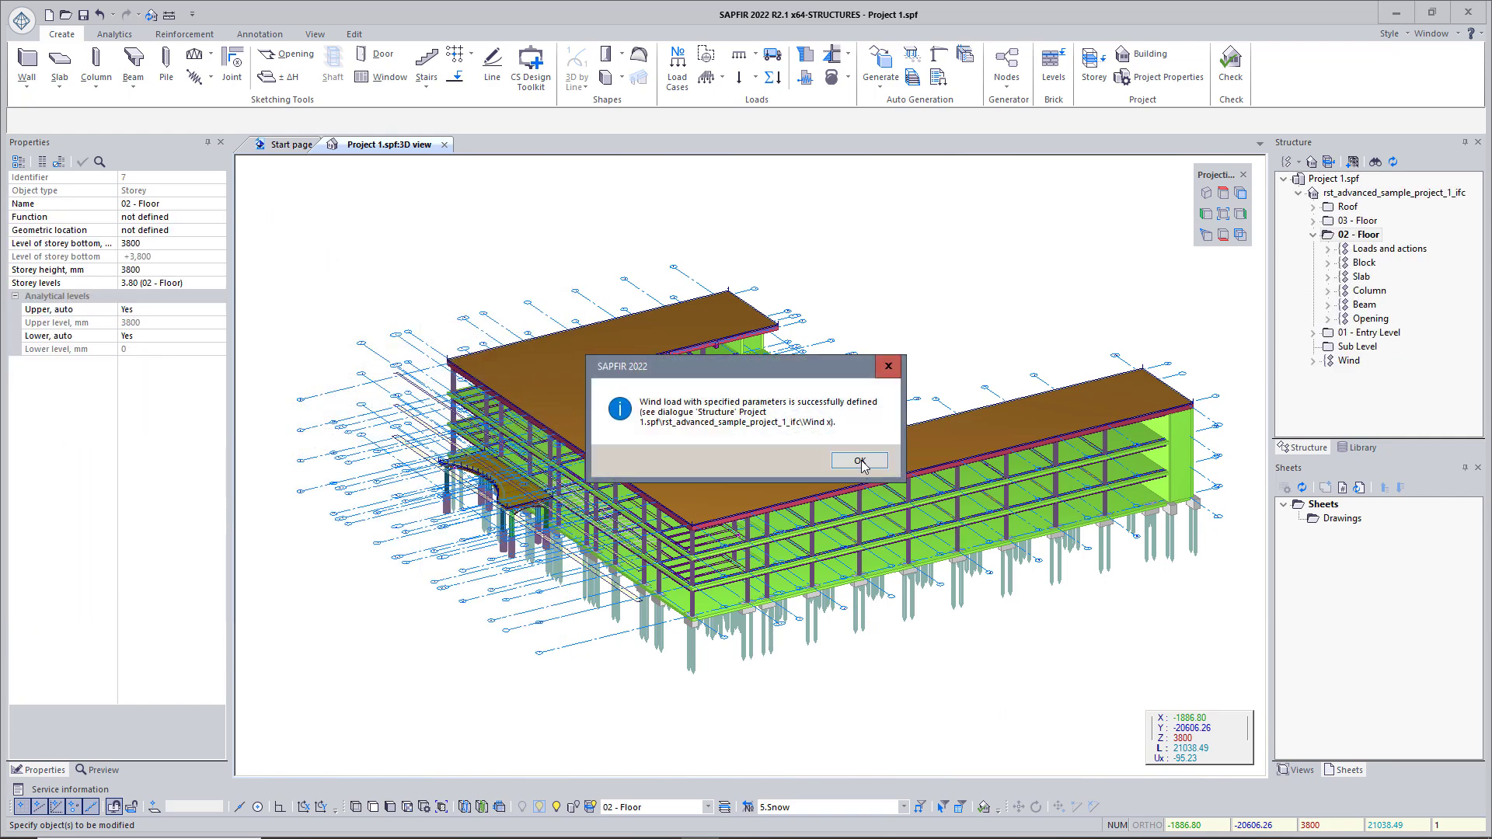
click(861, 463)
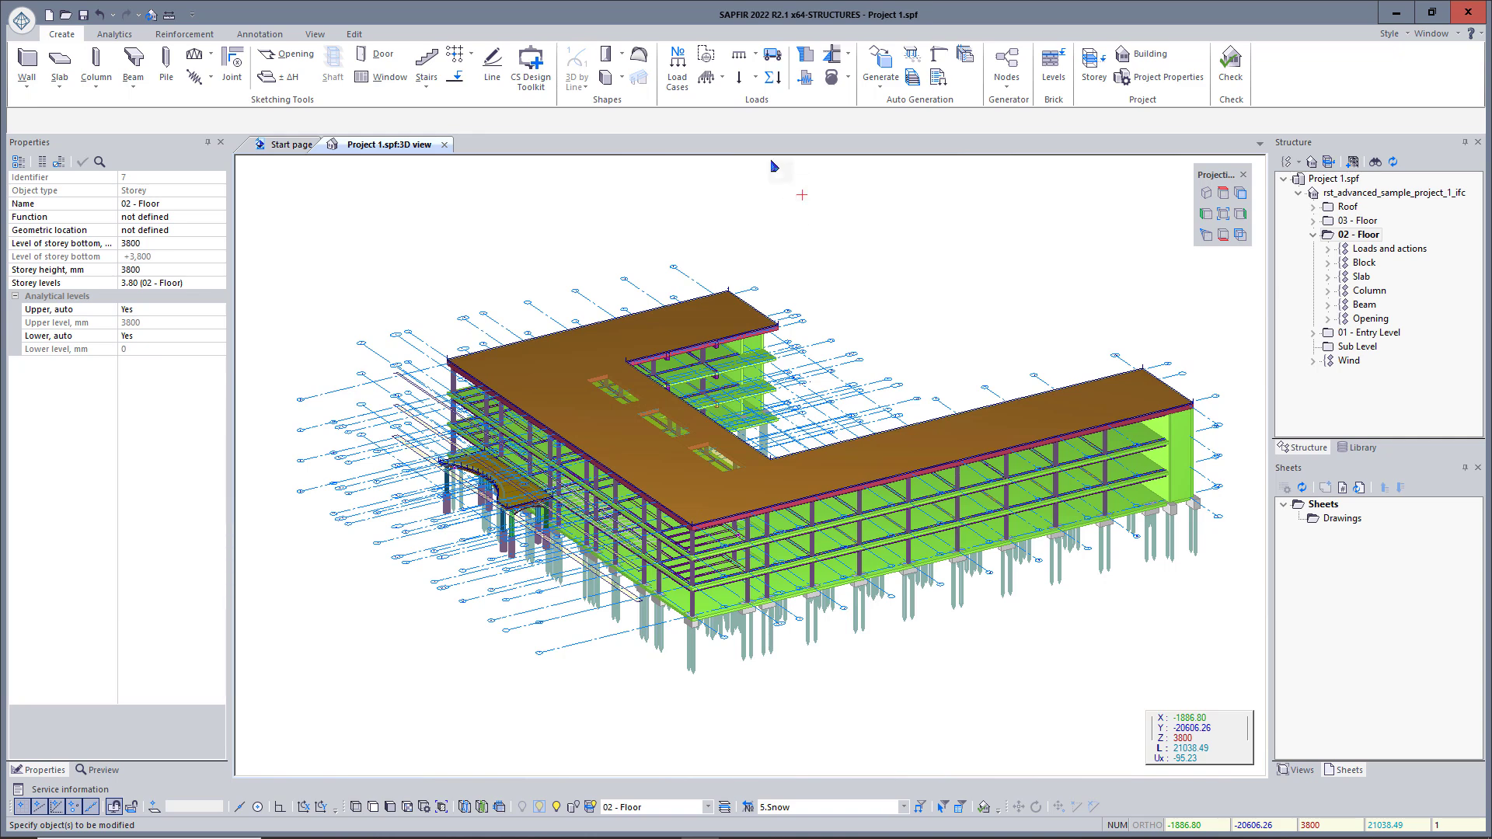
- Create a second wind load for load case Wind y, at an angle of 90° to the OX axis
click(756, 80)
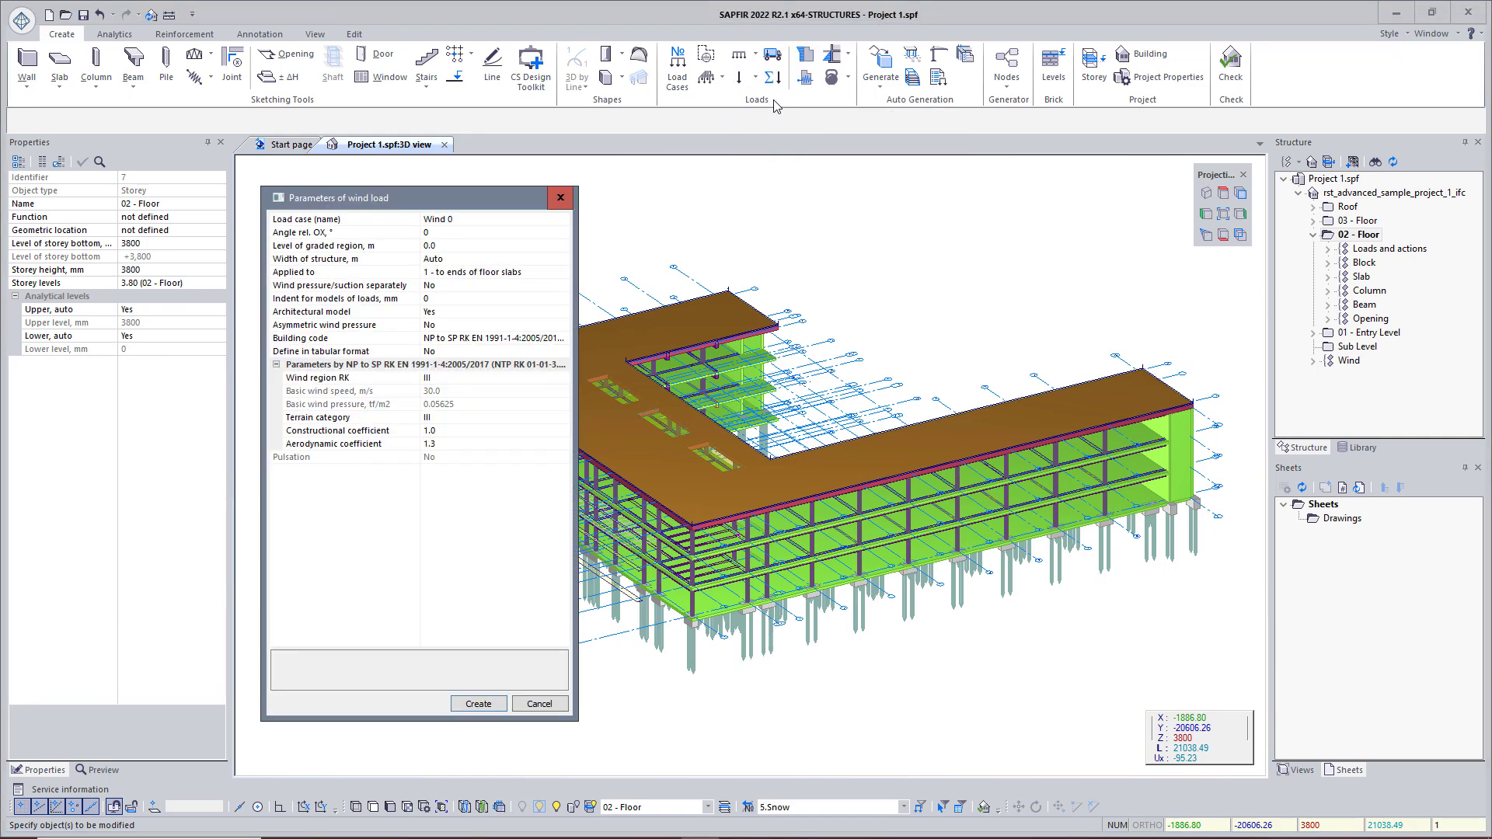
double_click(451, 219)
text(y)
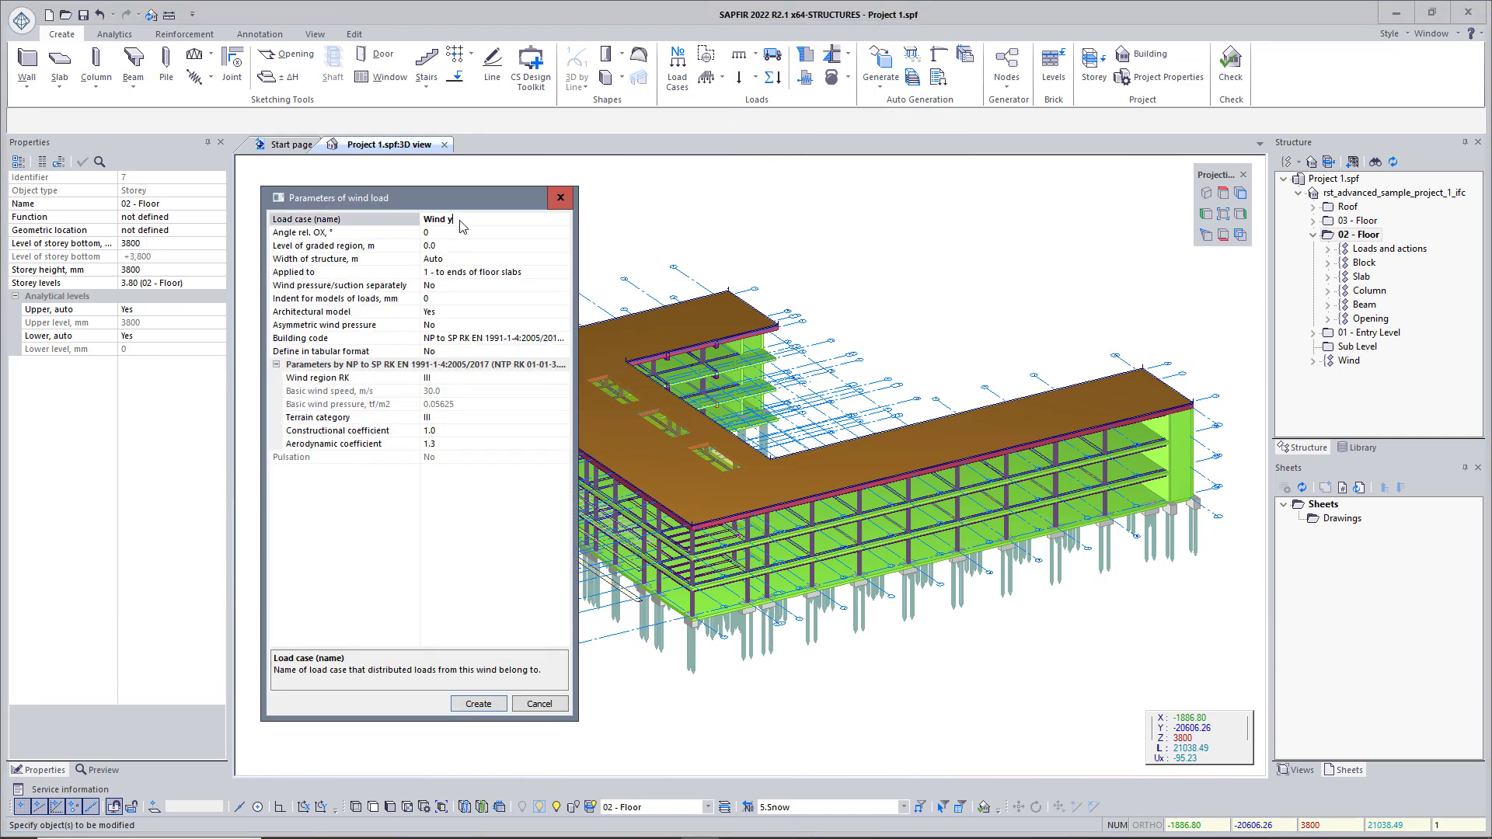
click(419, 234)
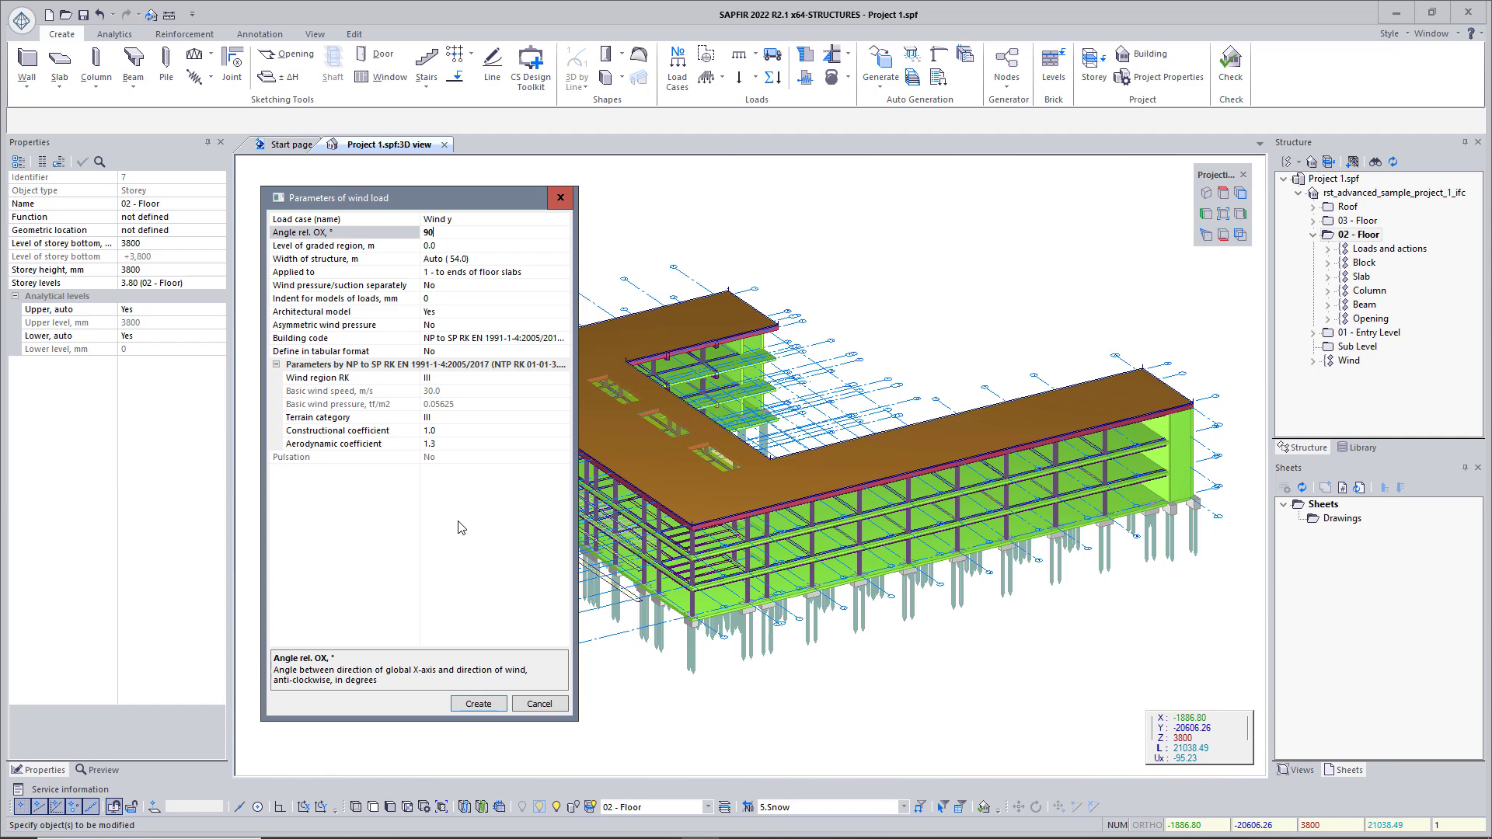
click(470, 703)
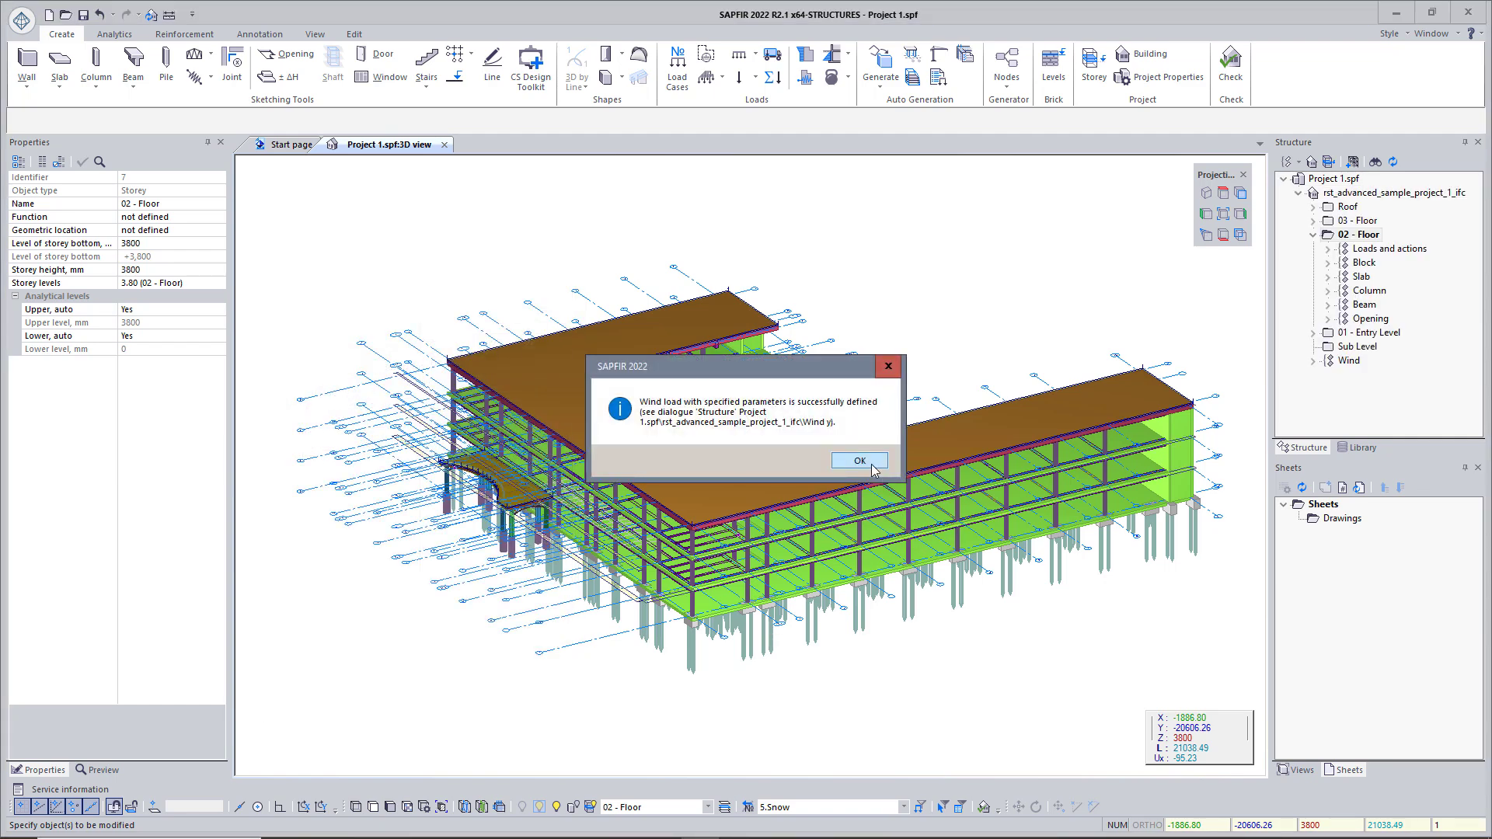
click(860, 461)
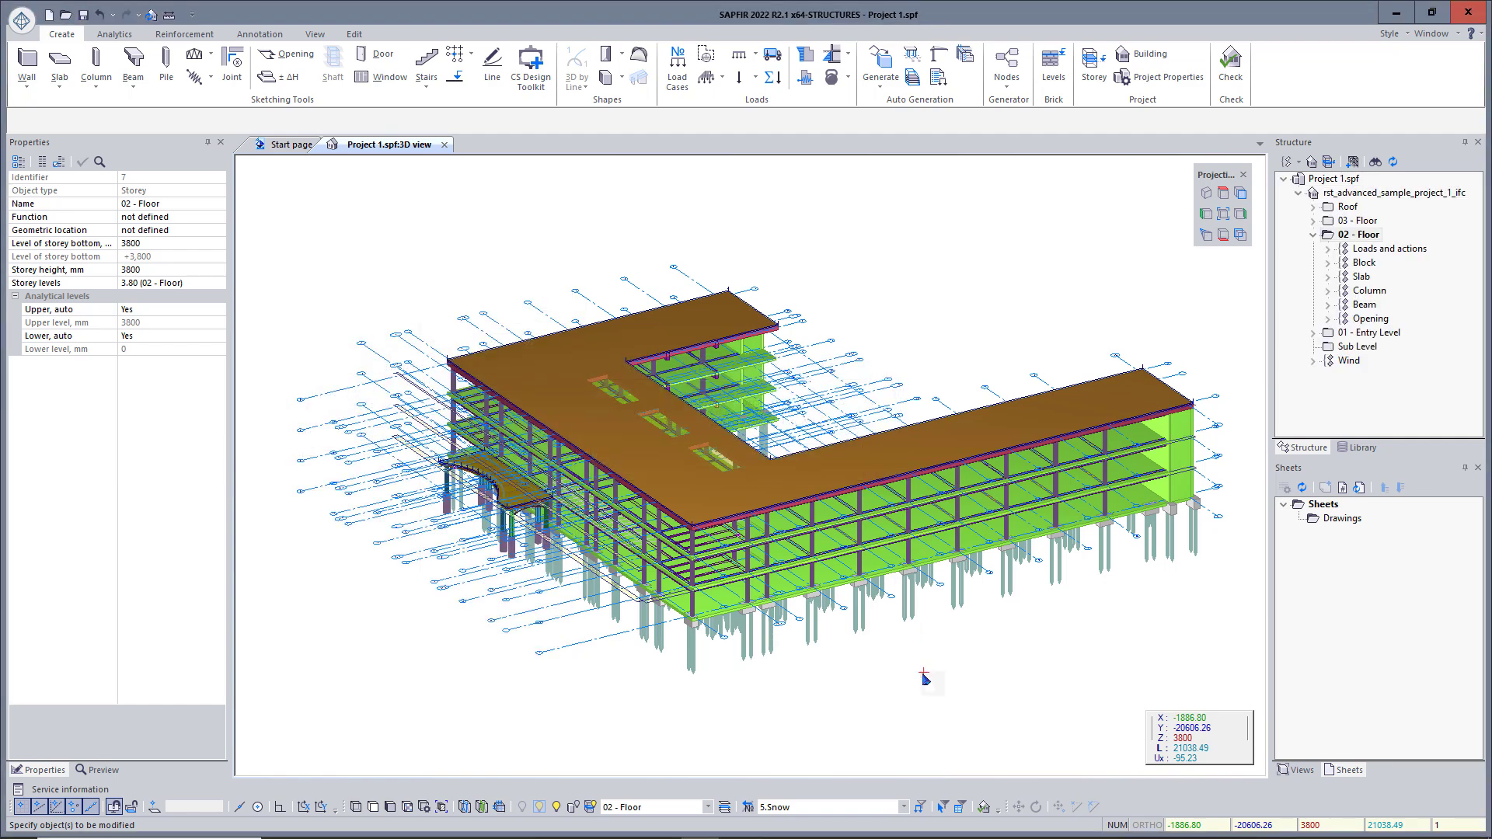
- Create a dynamic load for load case Earthquake x, at an angle of 0° to the OX axis
click(806, 84)
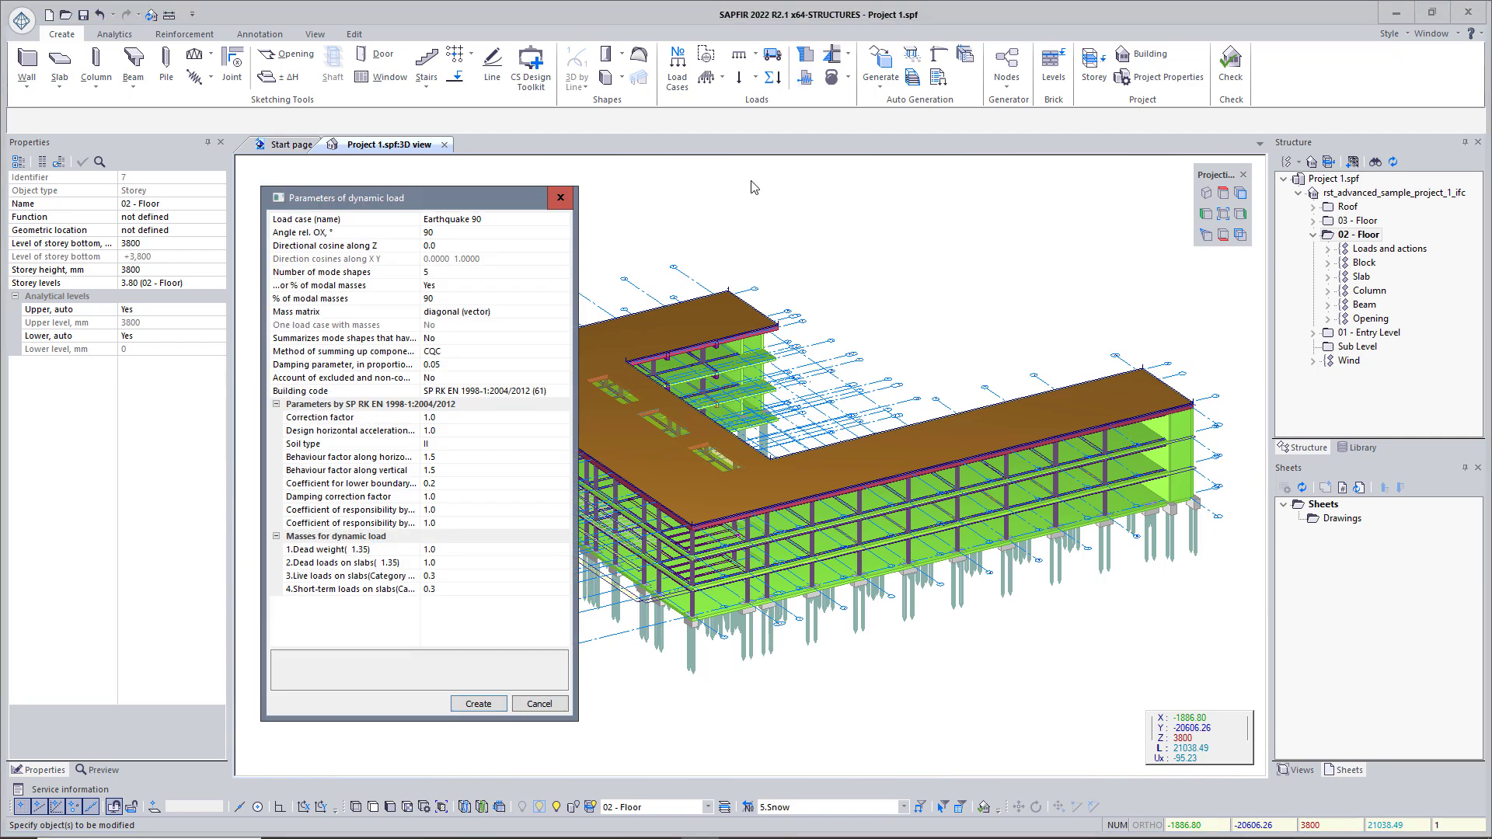
double_click(489, 218)
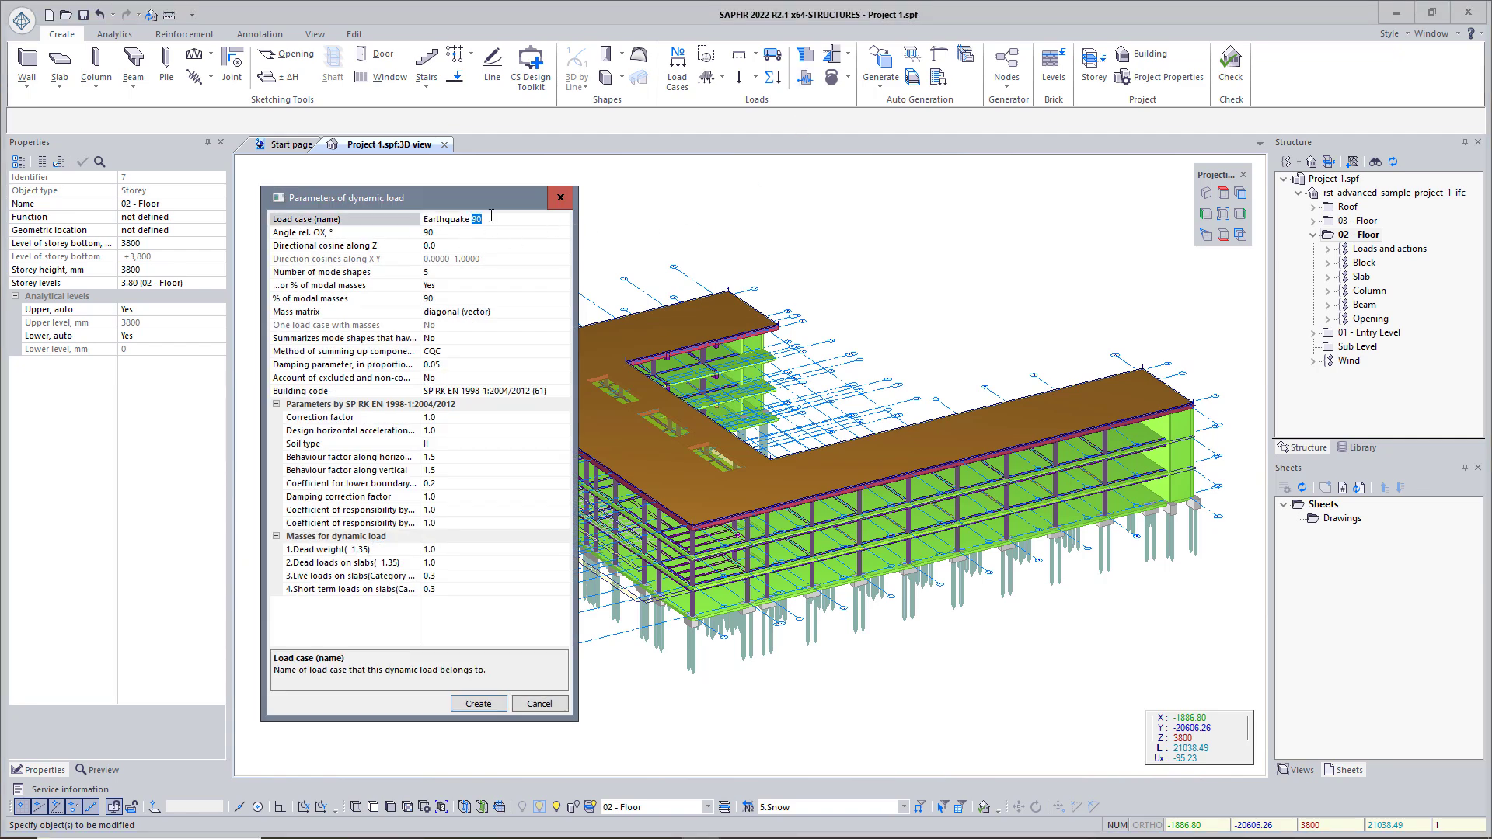
text(x)
click(411, 235)
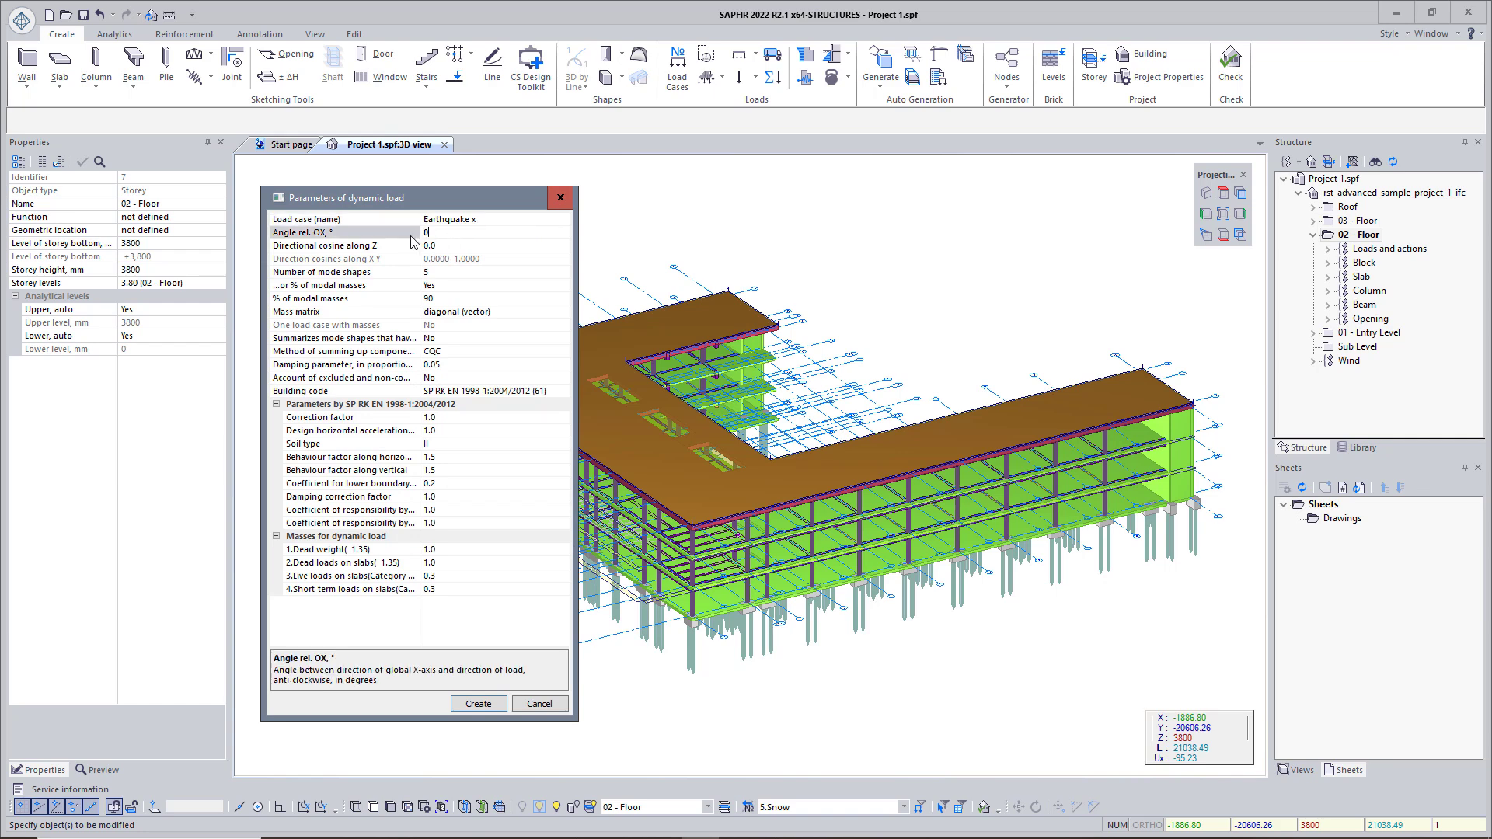
key(Return)
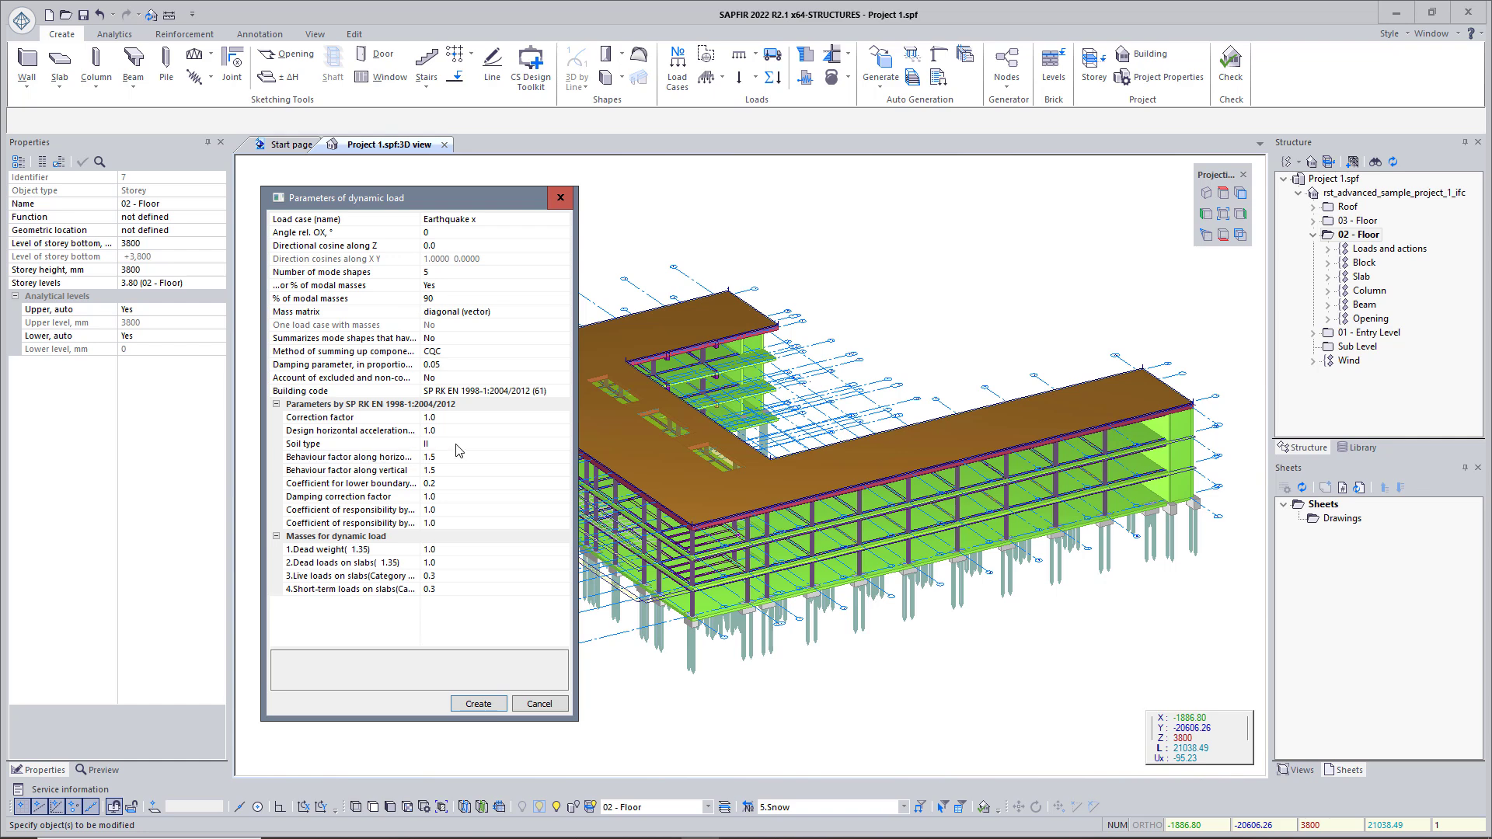
click(471, 705)
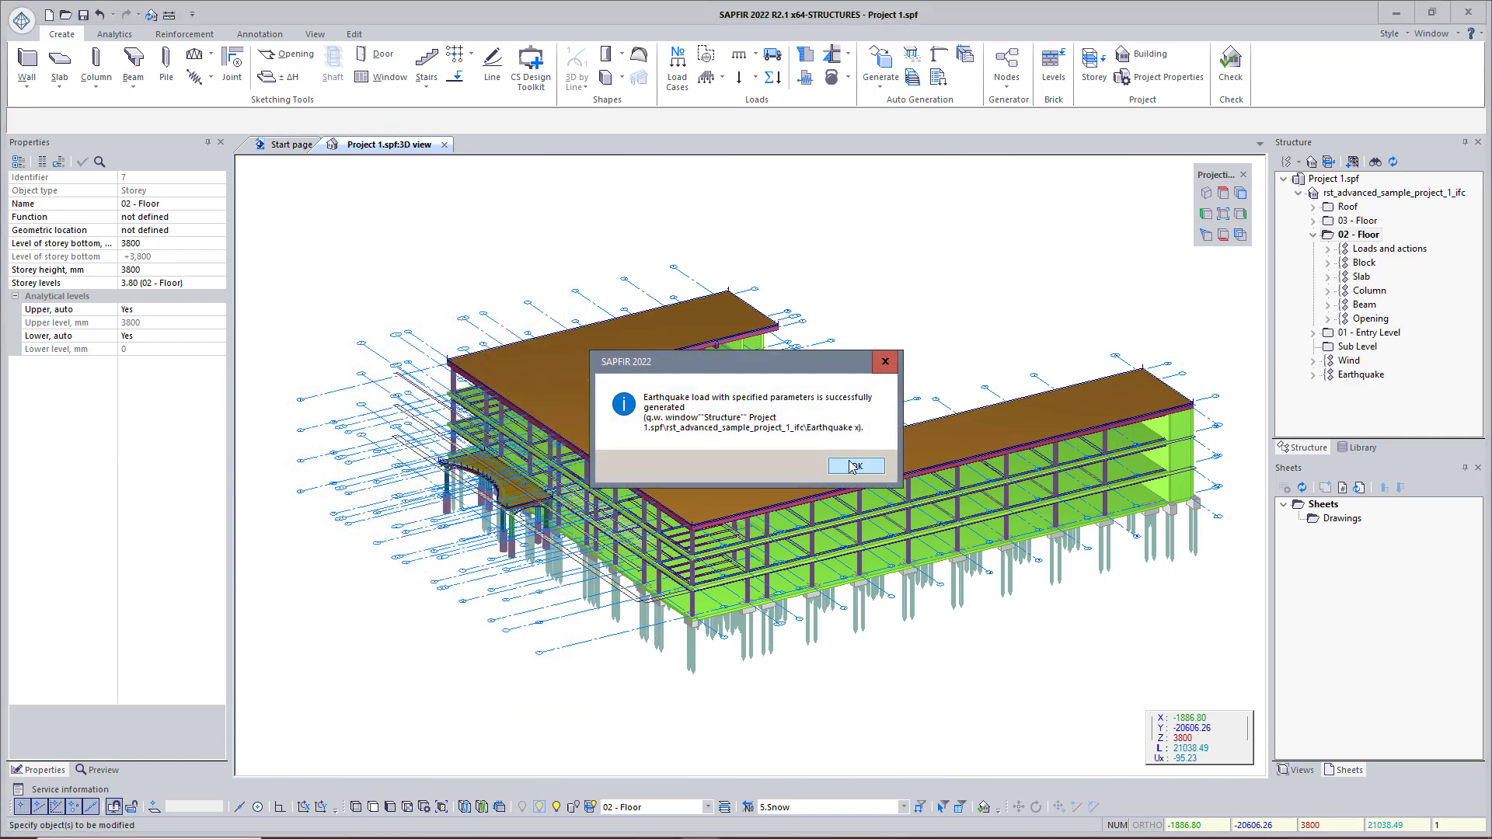
click(854, 465)
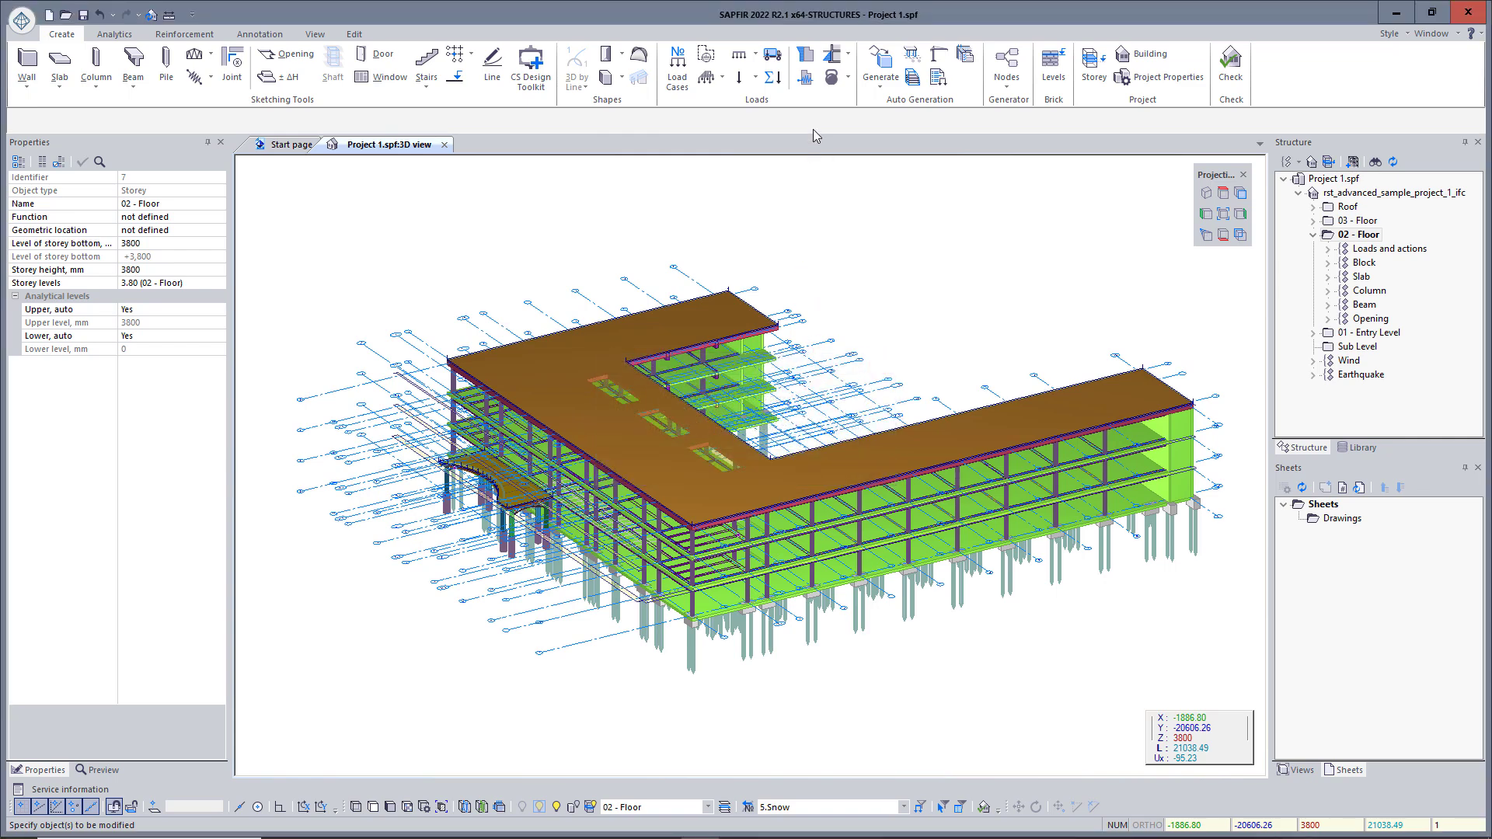
- Create a dynamic load for load case Earthquake y, at an angle of 90° to the OX axis
click(807, 81)
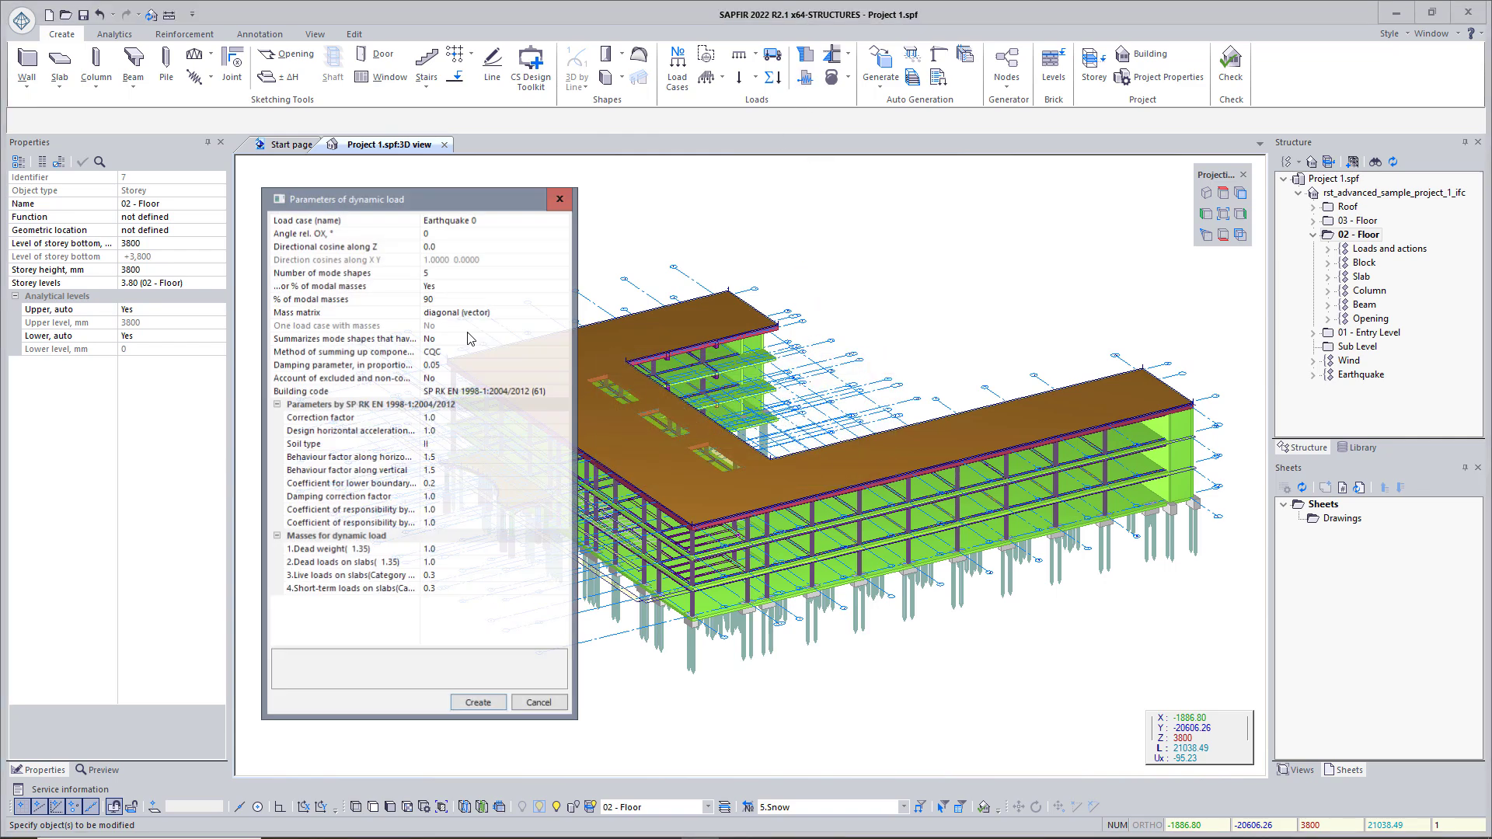
click(477, 219)
key(BackSpace)
text(y)
click(405, 233)
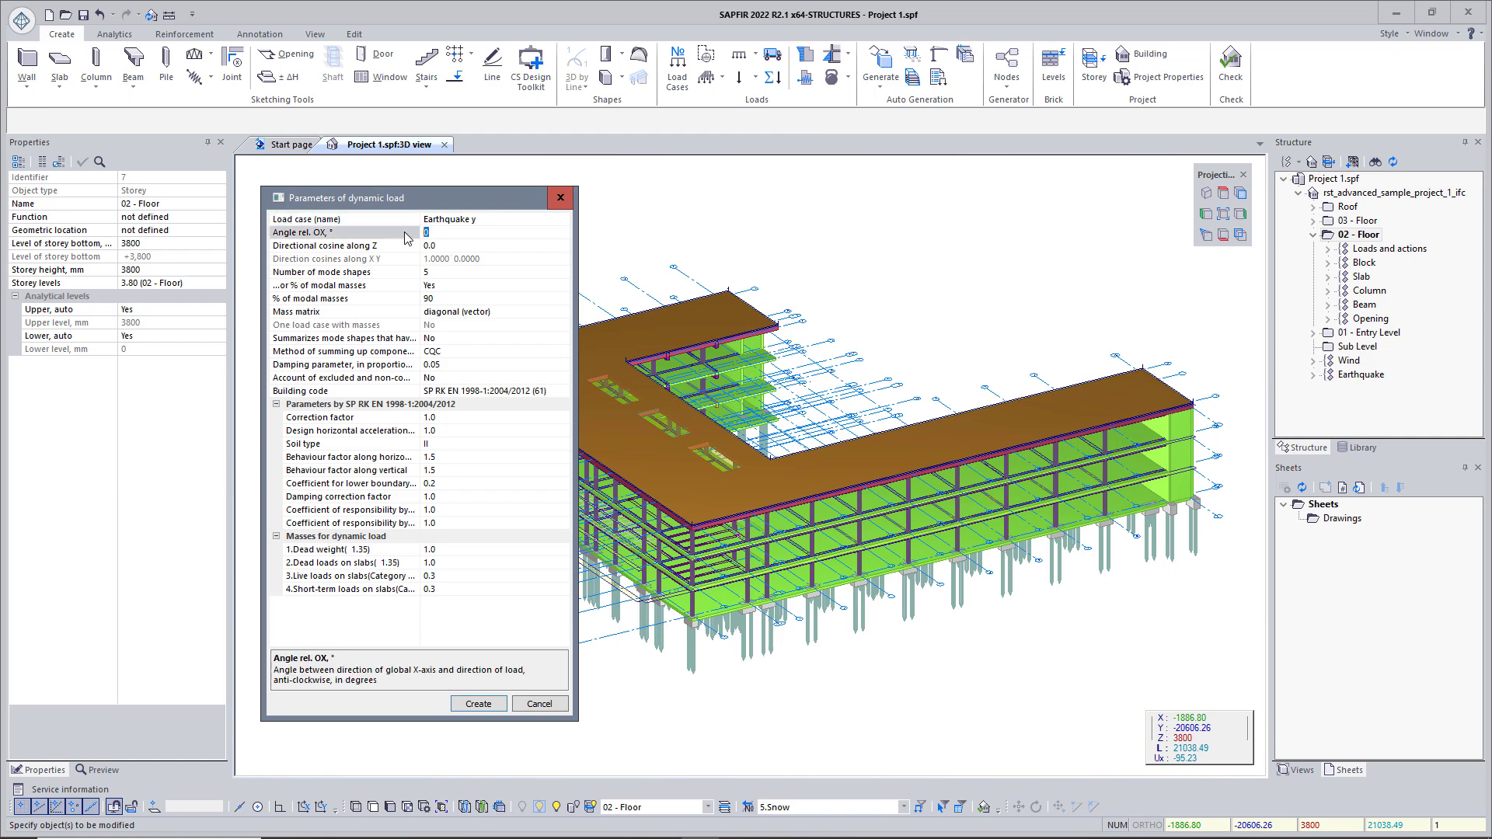
text(90)
key(Return)
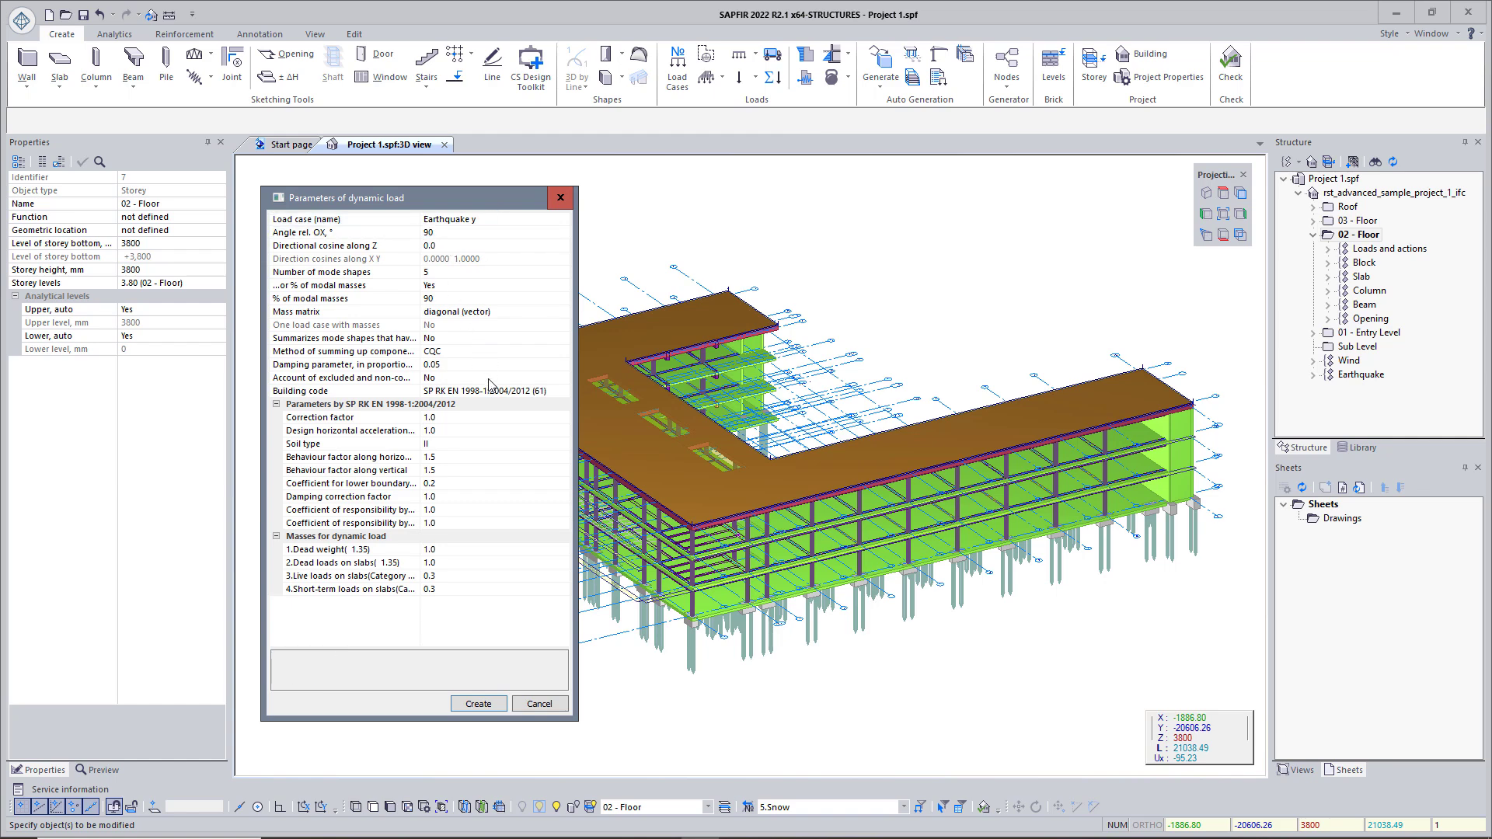
click(478, 704)
click(853, 467)
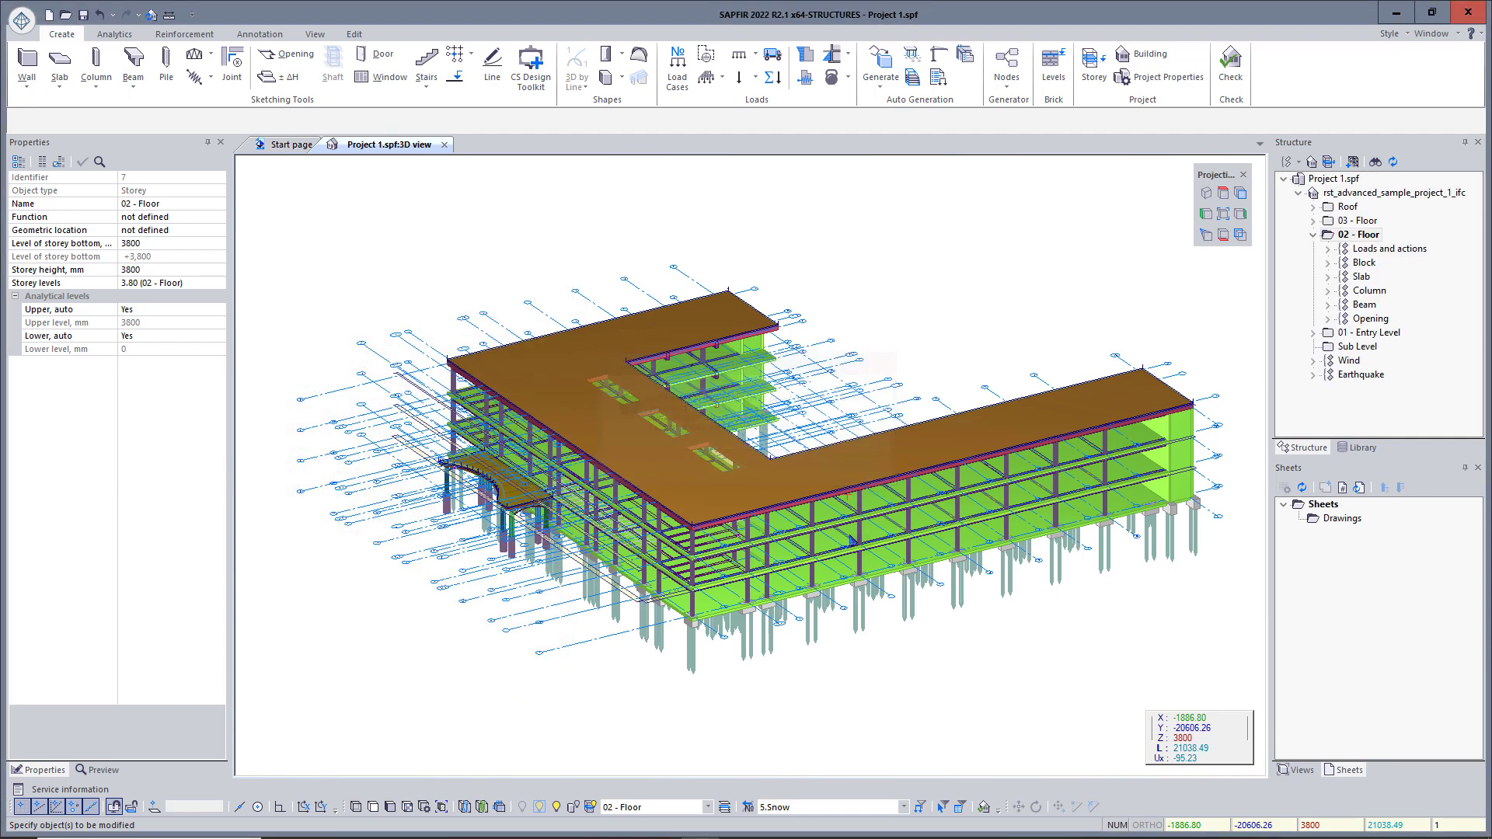
- Set the sign of load cases Wind x and Wind y to +/- and generate the DCL combinations table
click(746, 808)
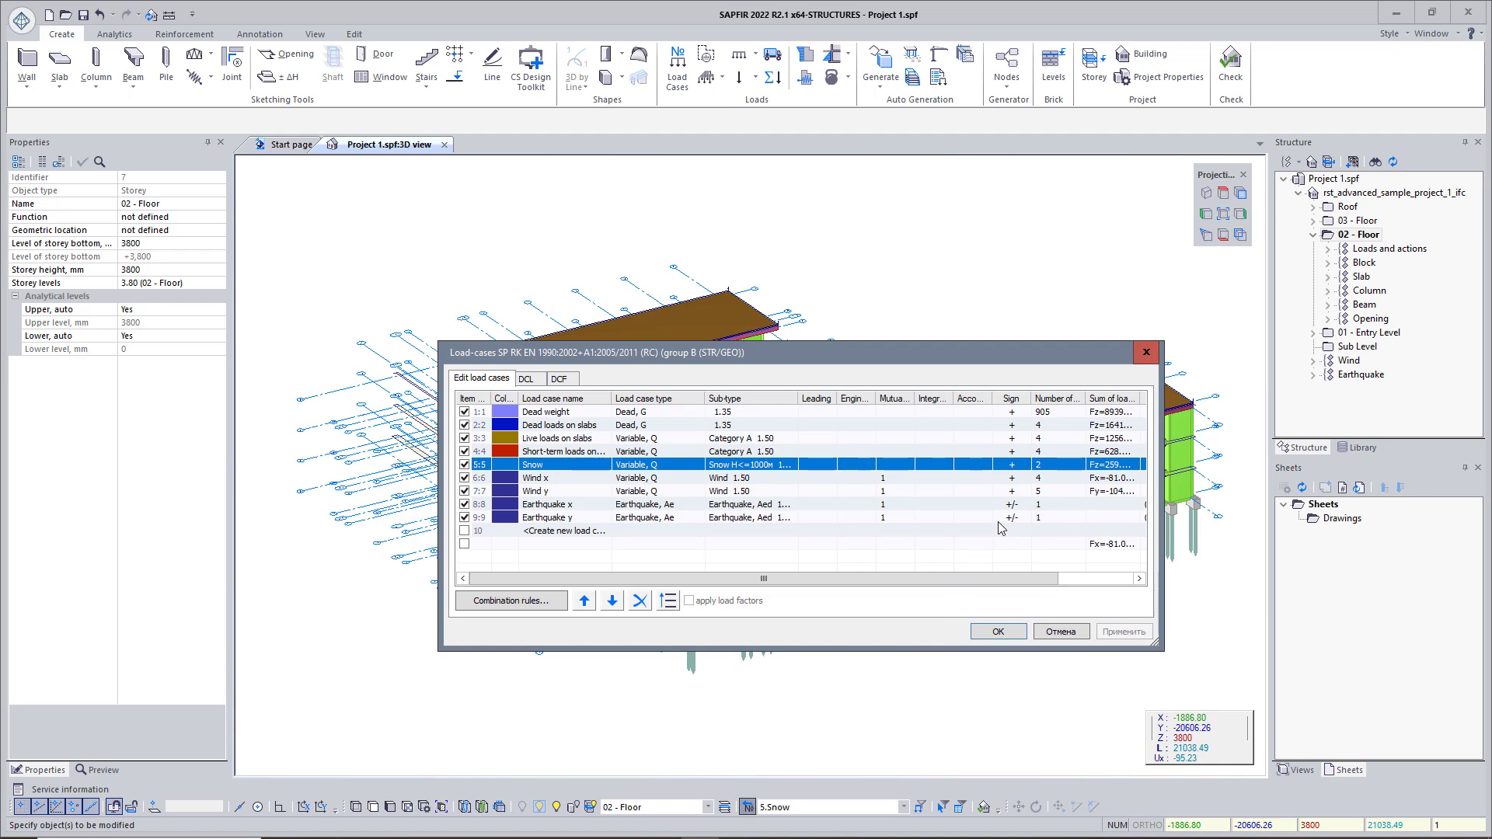
click(1012, 478)
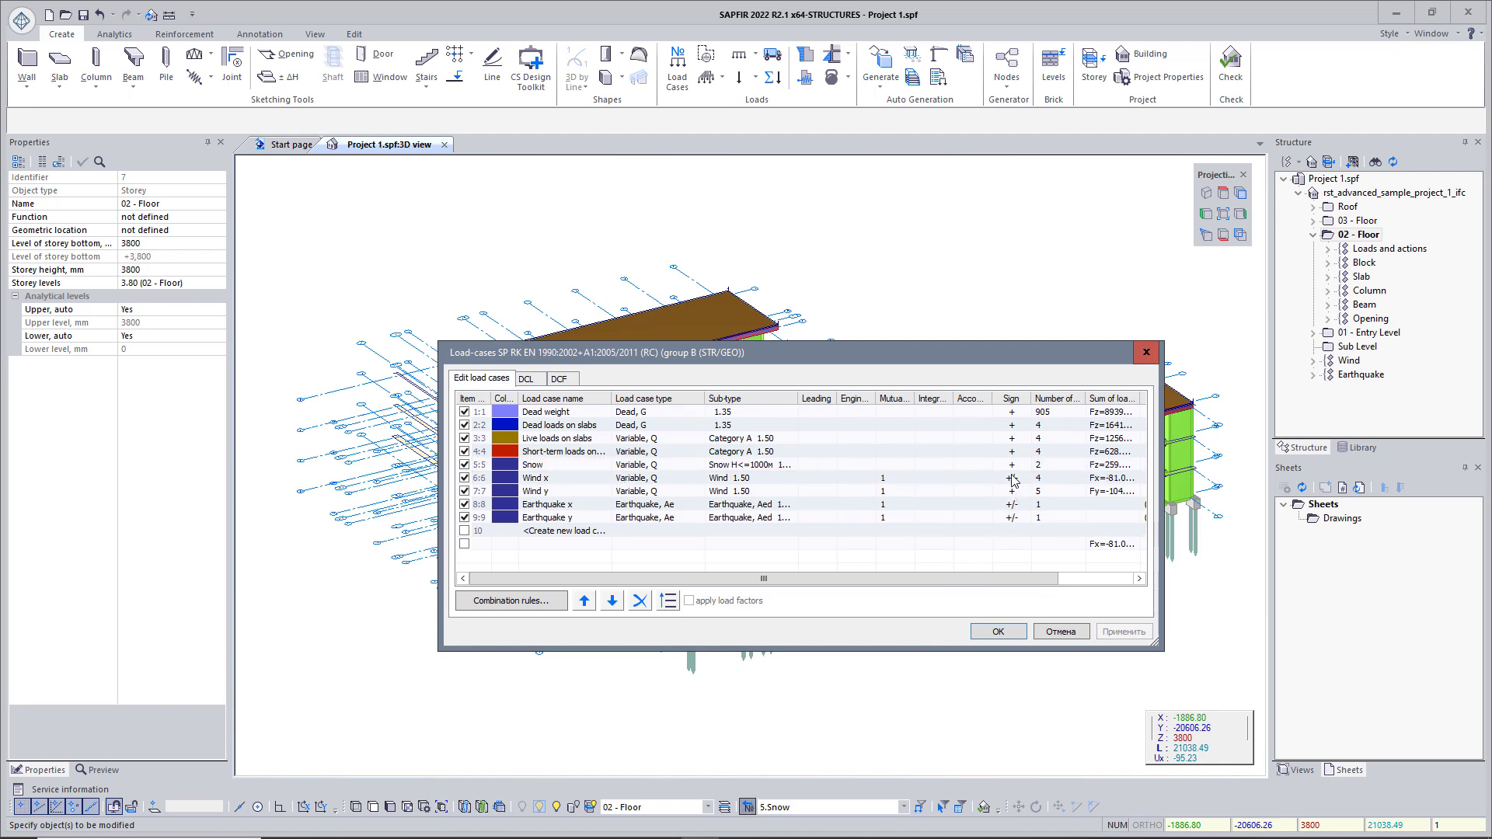
click(1014, 491)
click(525, 379)
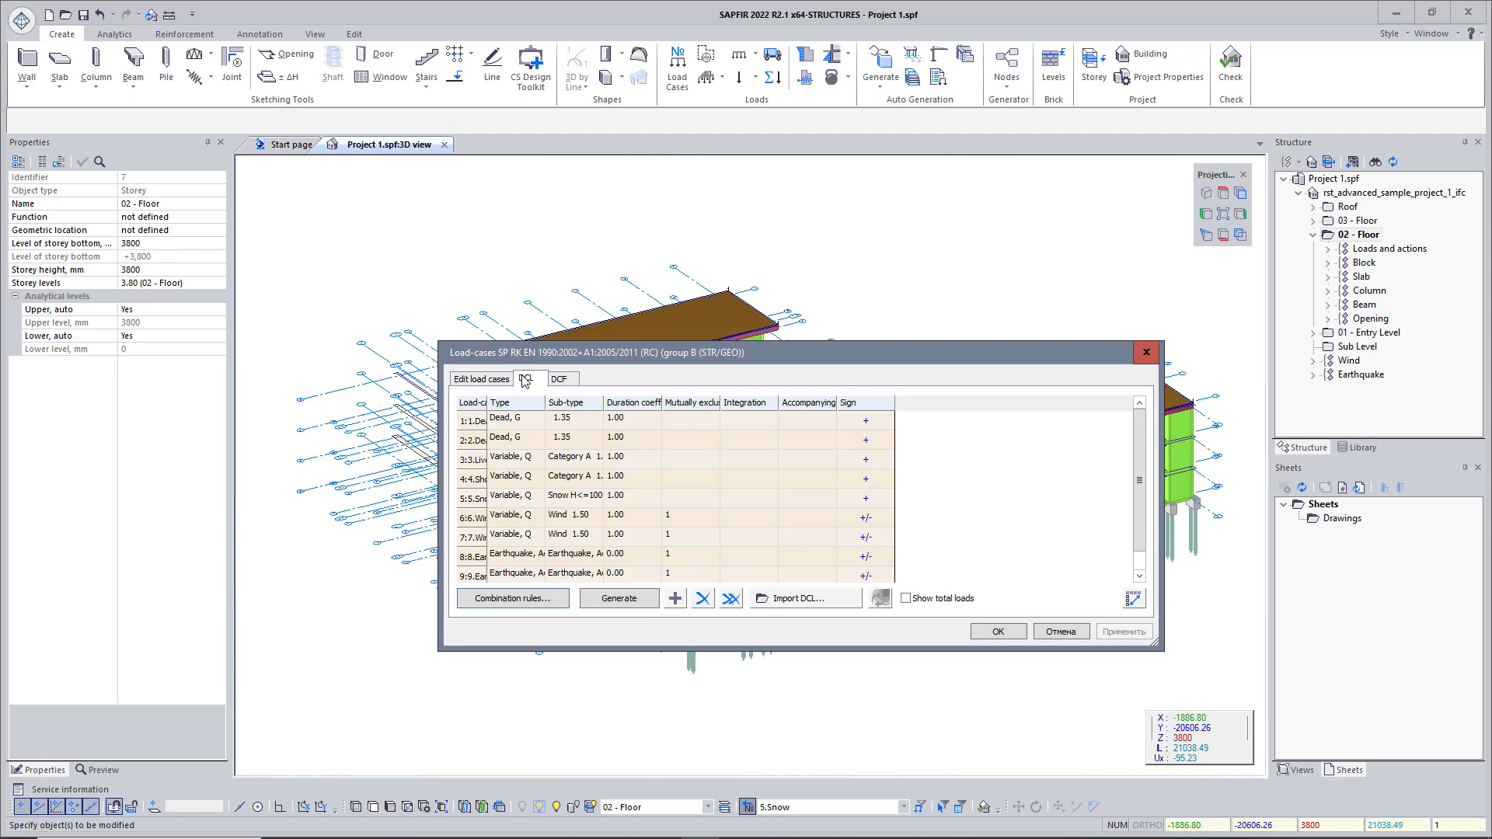
click(619, 600)
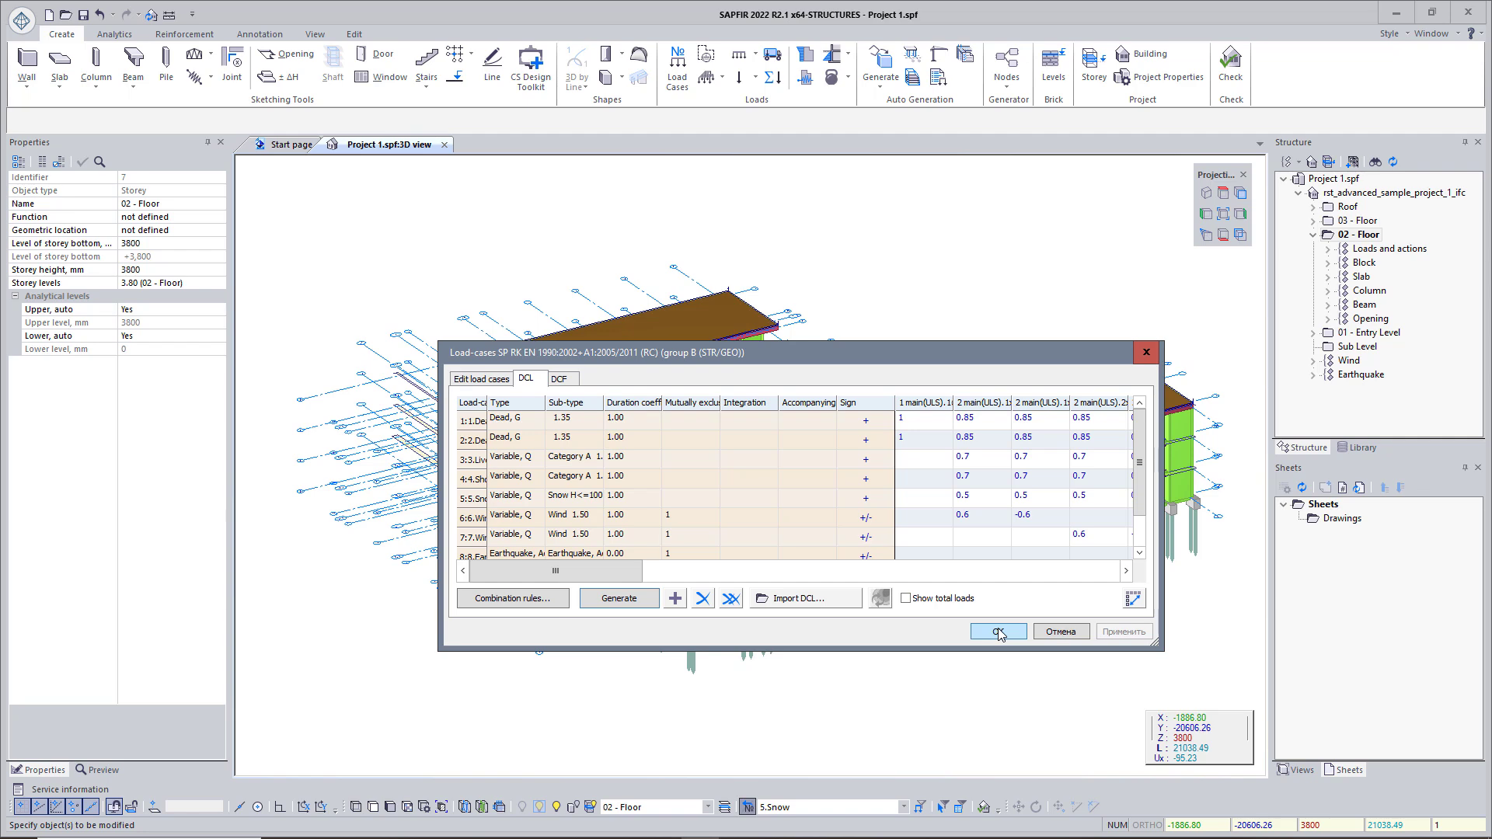
click(998, 633)
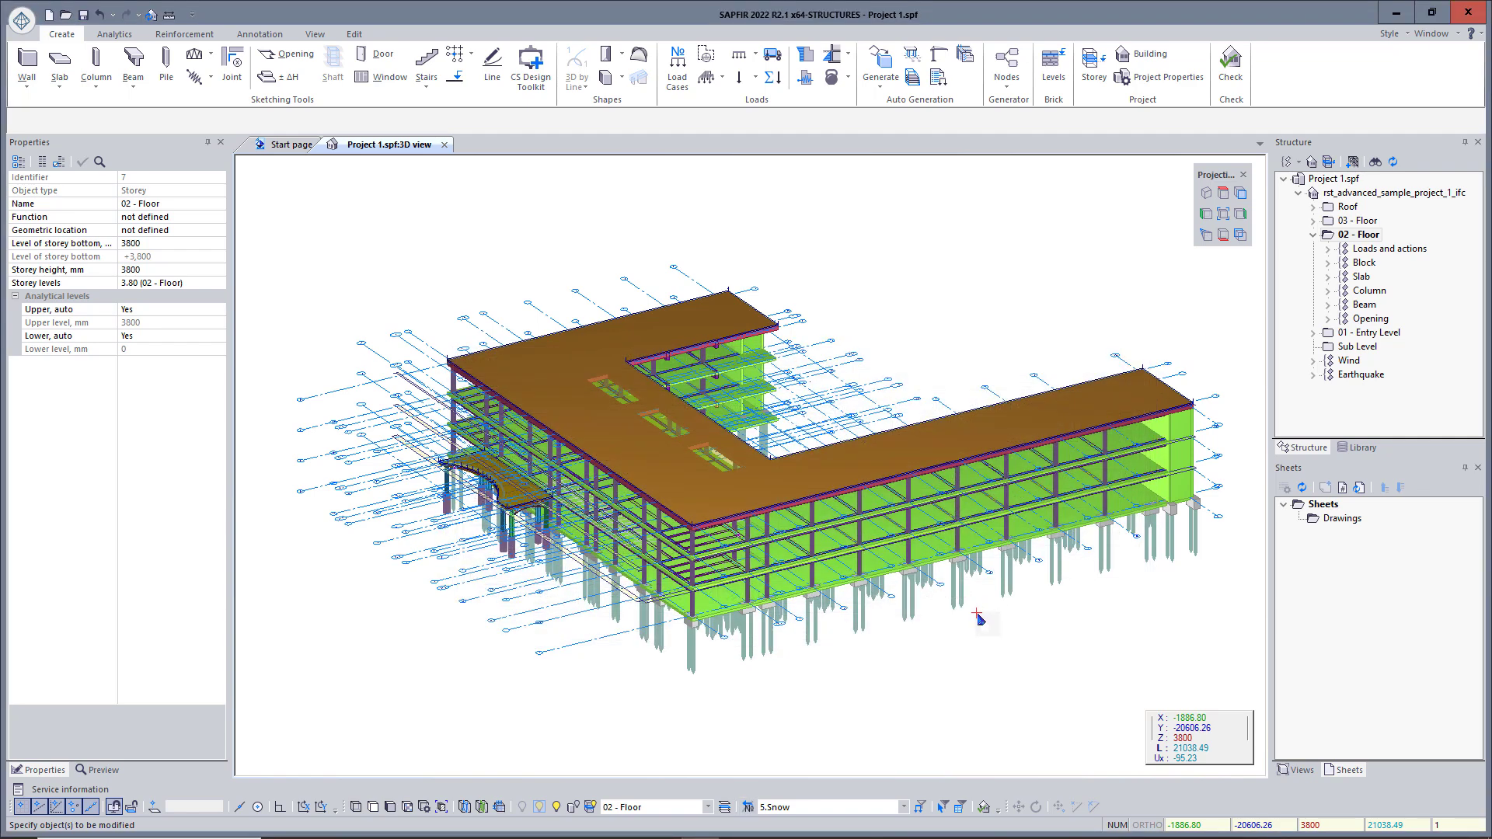
- Import the soil model file Soil.sld into the project
scroll(977, 618, up, 1)
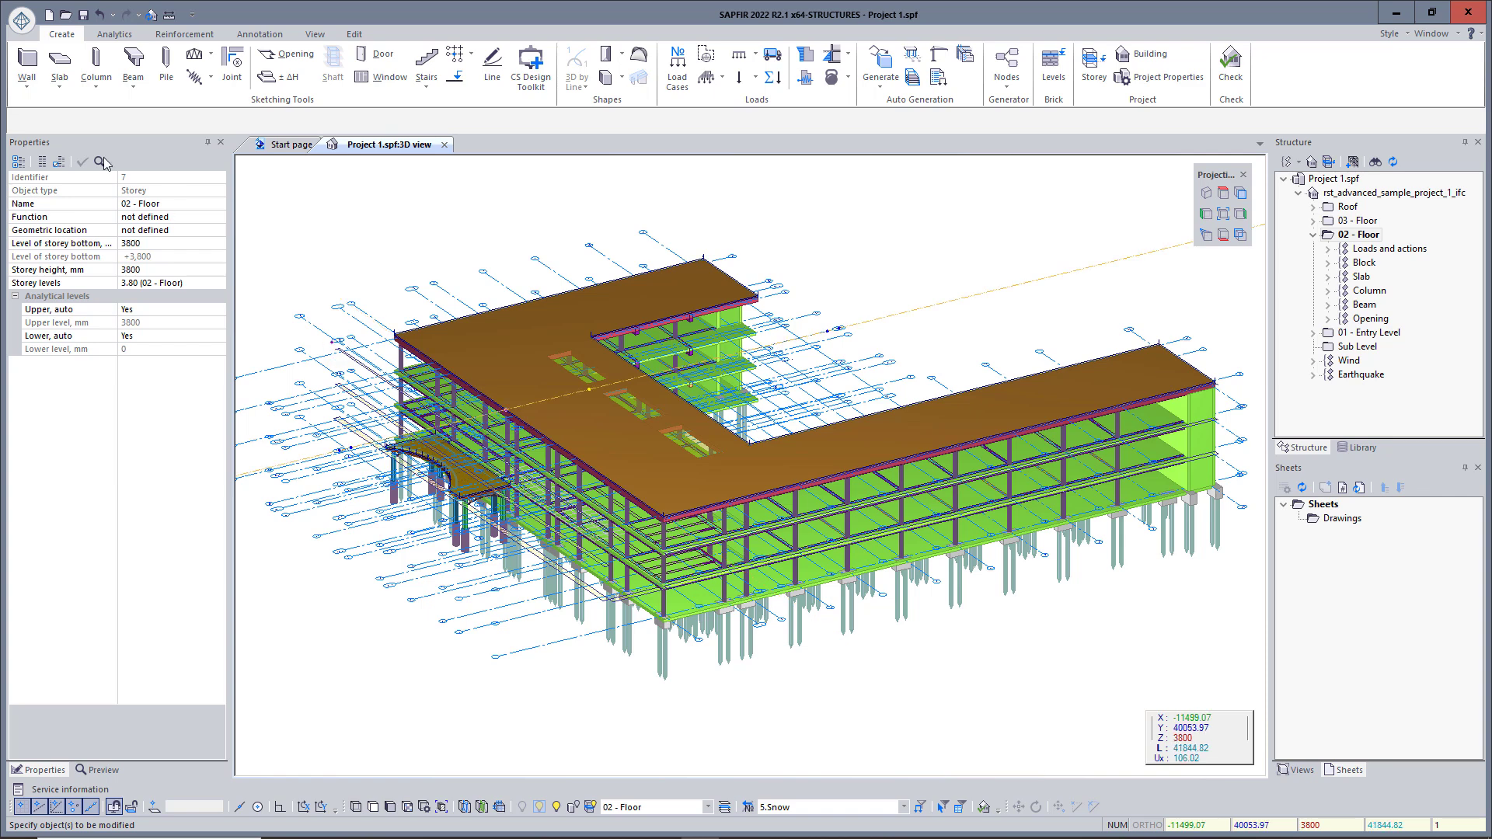
click(13, 26)
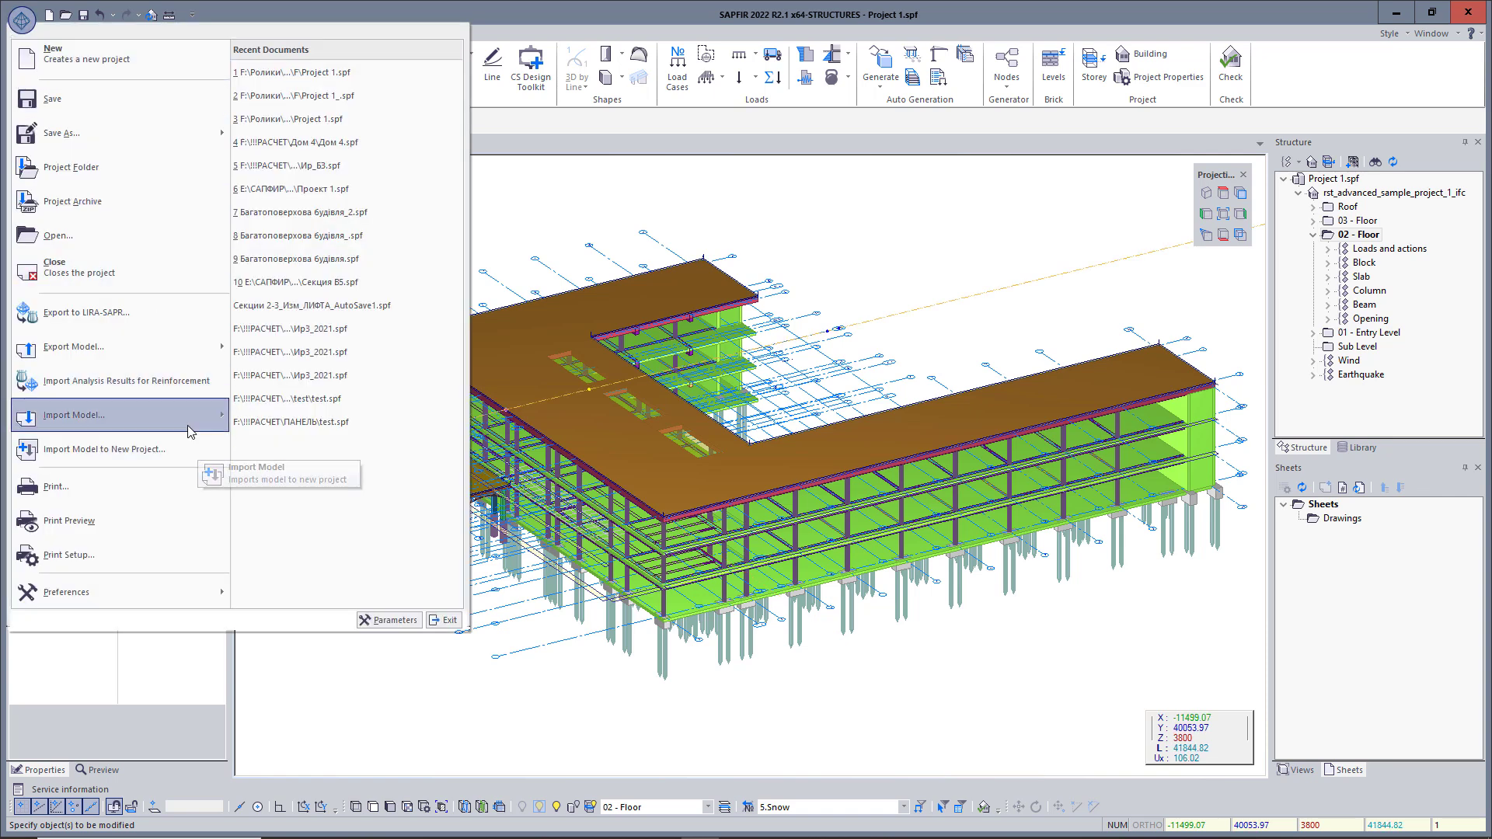
mouse_move(188, 424)
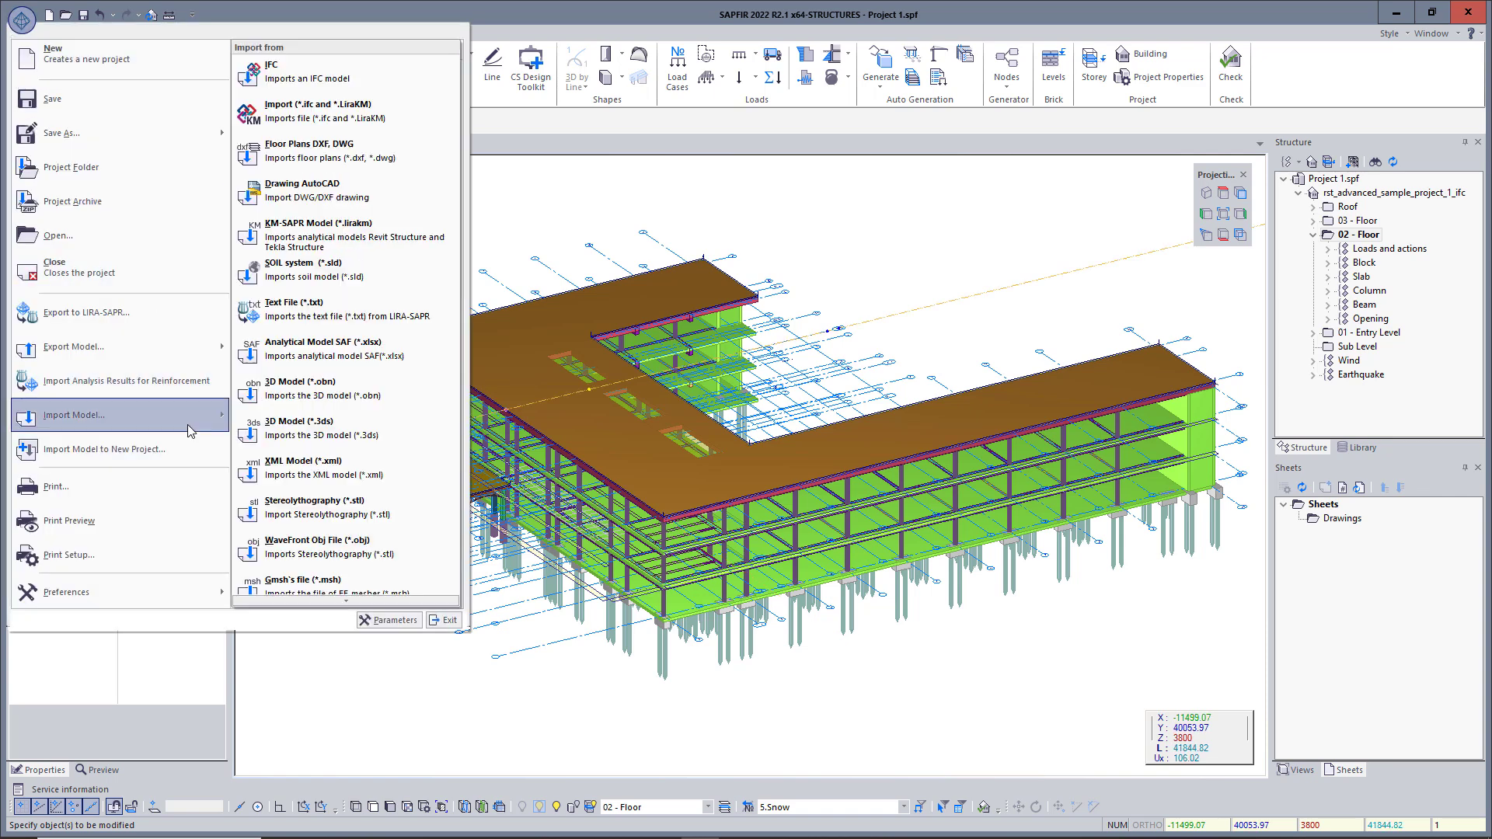
click(303, 271)
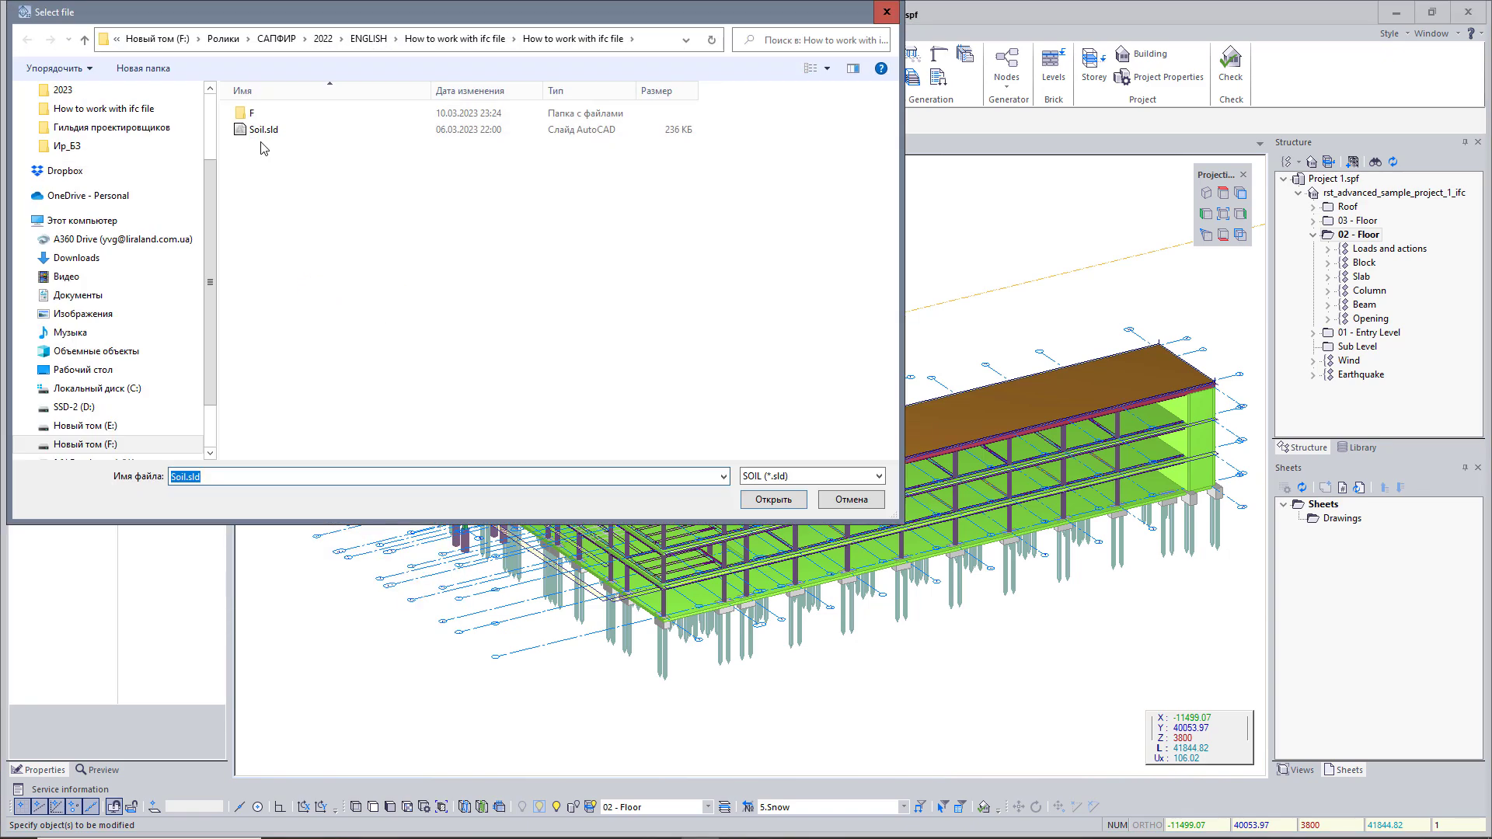
double_click(264, 130)
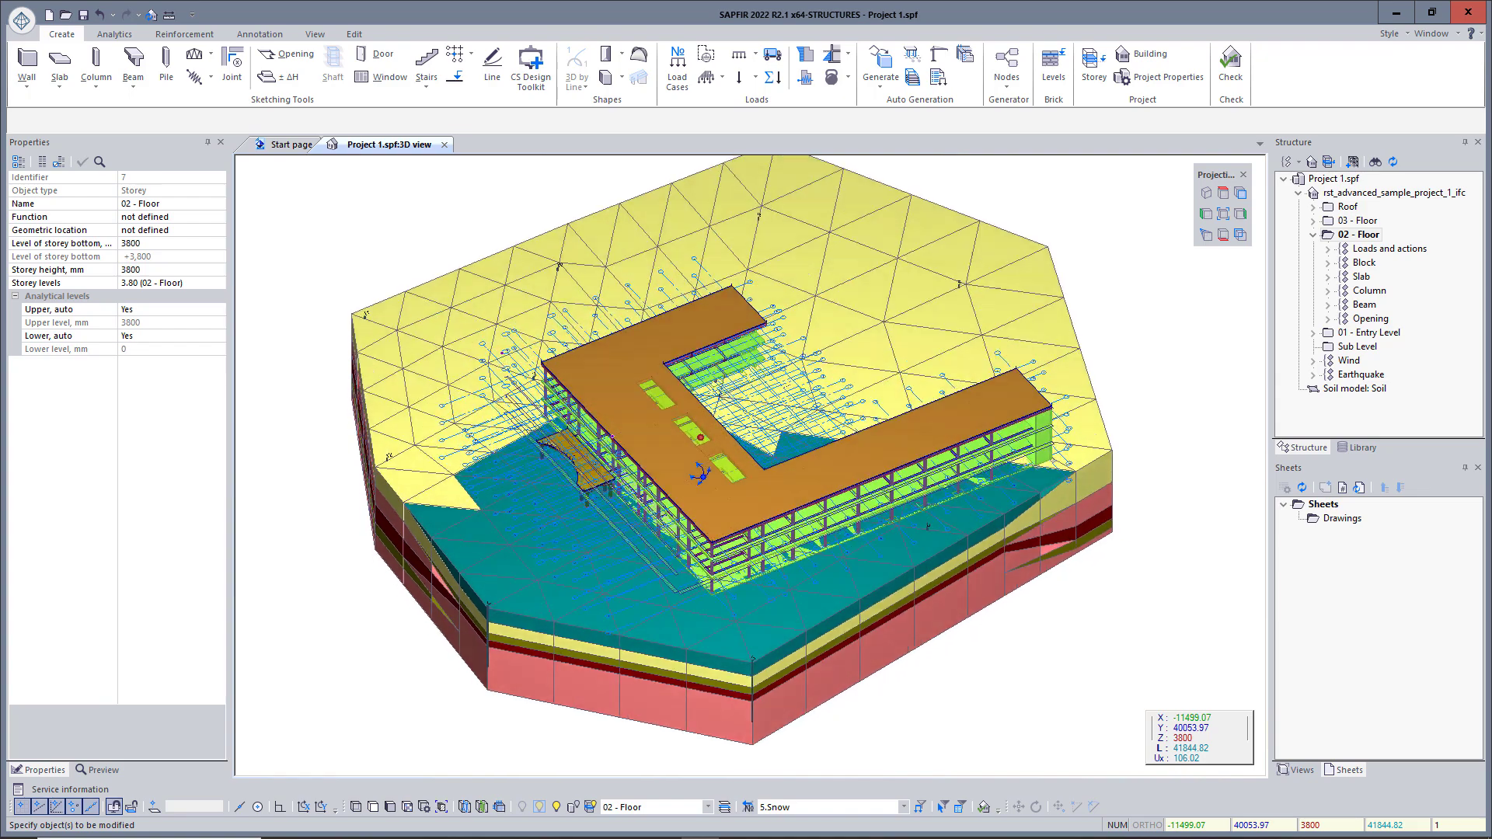
- Show only the loads of load case 1, Dead weight, and make 01 - Entry Level the current storey
click(807, 808)
click(870, 769)
click(920, 807)
right_drag(808, 682, 738, 537)
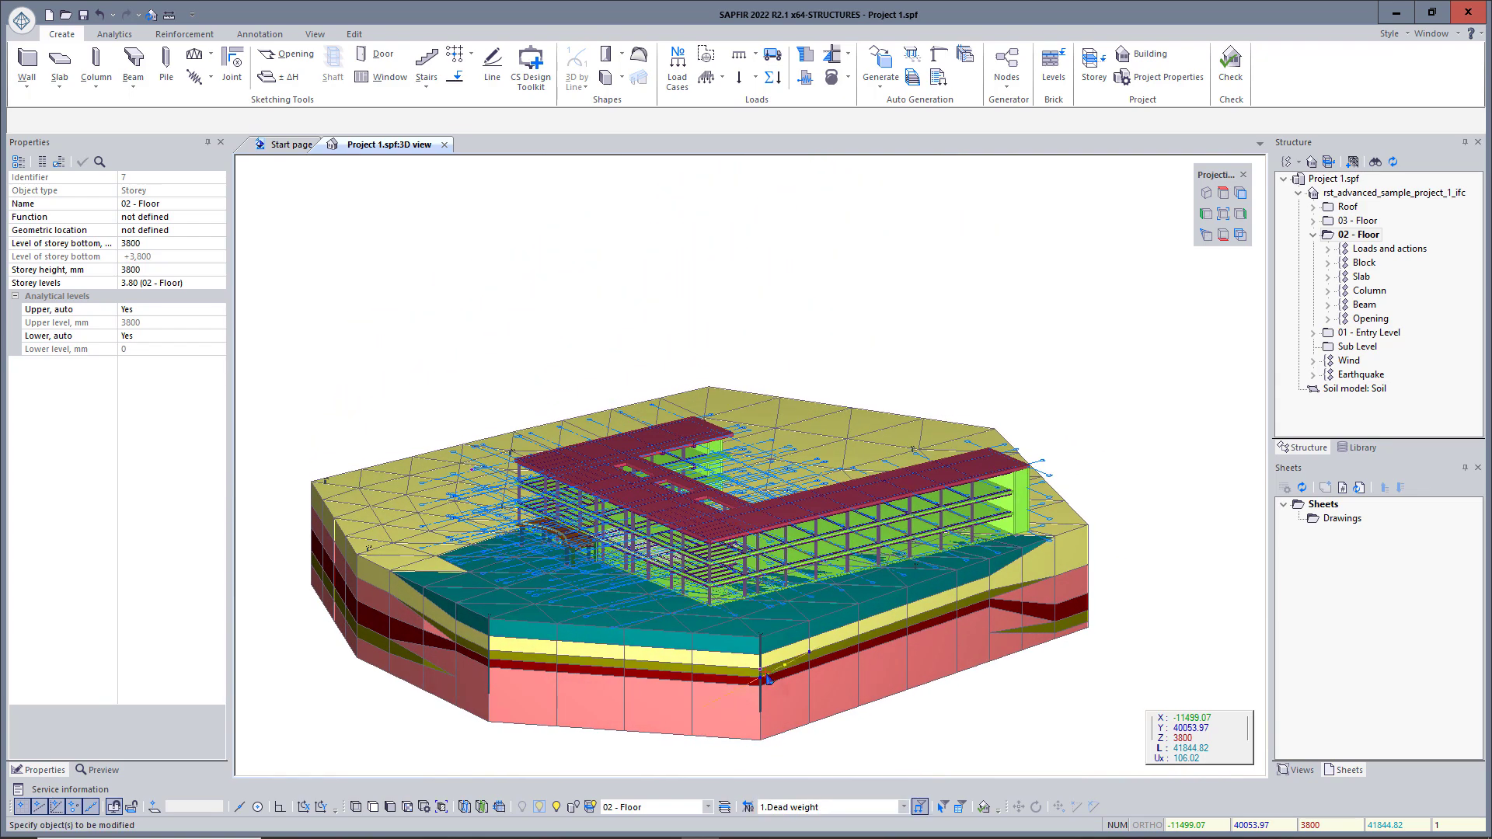
scroll(768, 680, up, 2)
click(1371, 332)
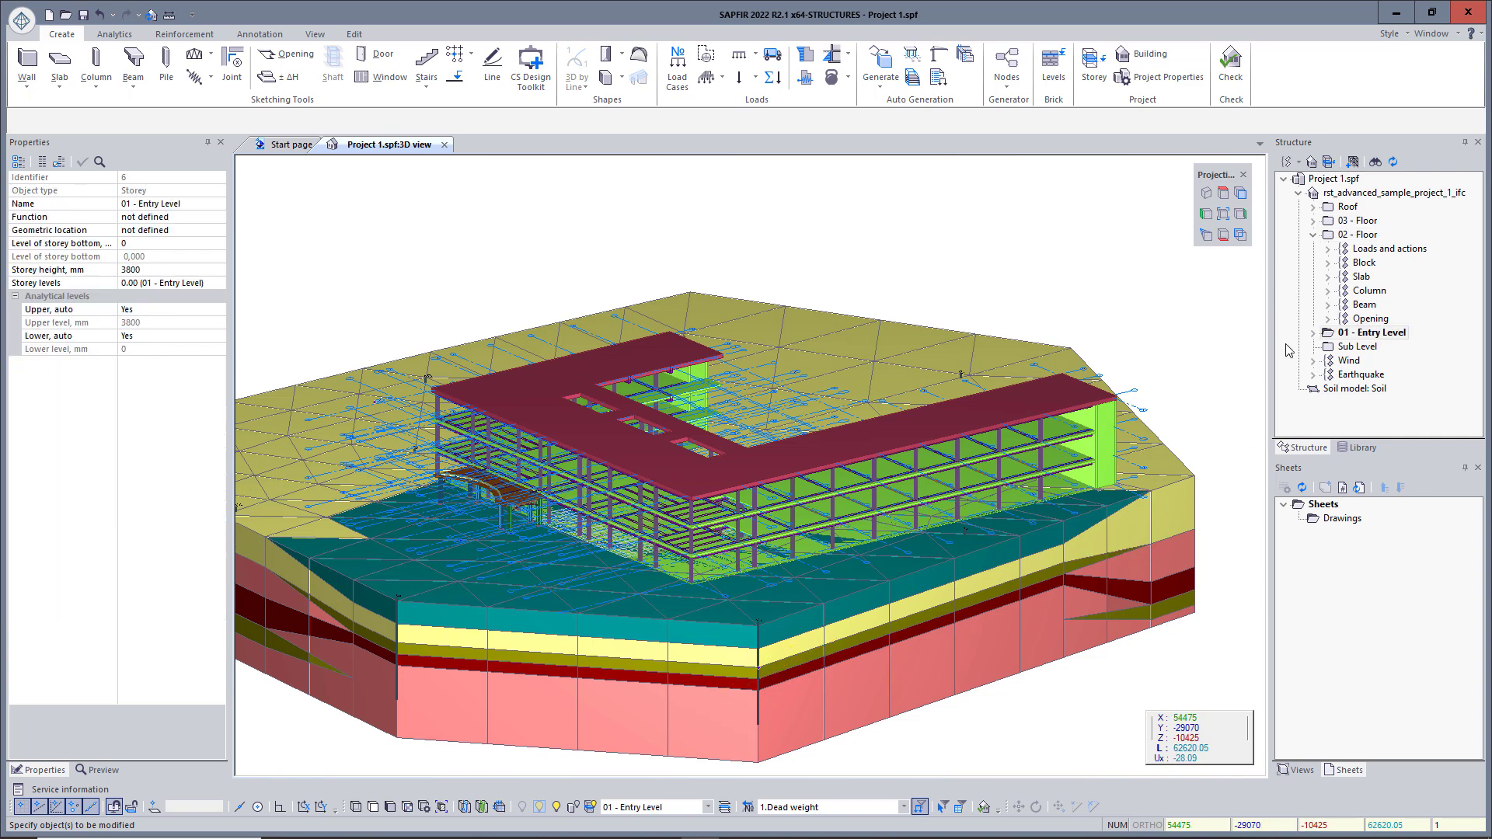
- Define the vertical load Pz on all 01 - Entry Level foundation slabs as DCL, with coefficient 1 for dead weight, dead, live and short-term slab loads
click(1312, 334)
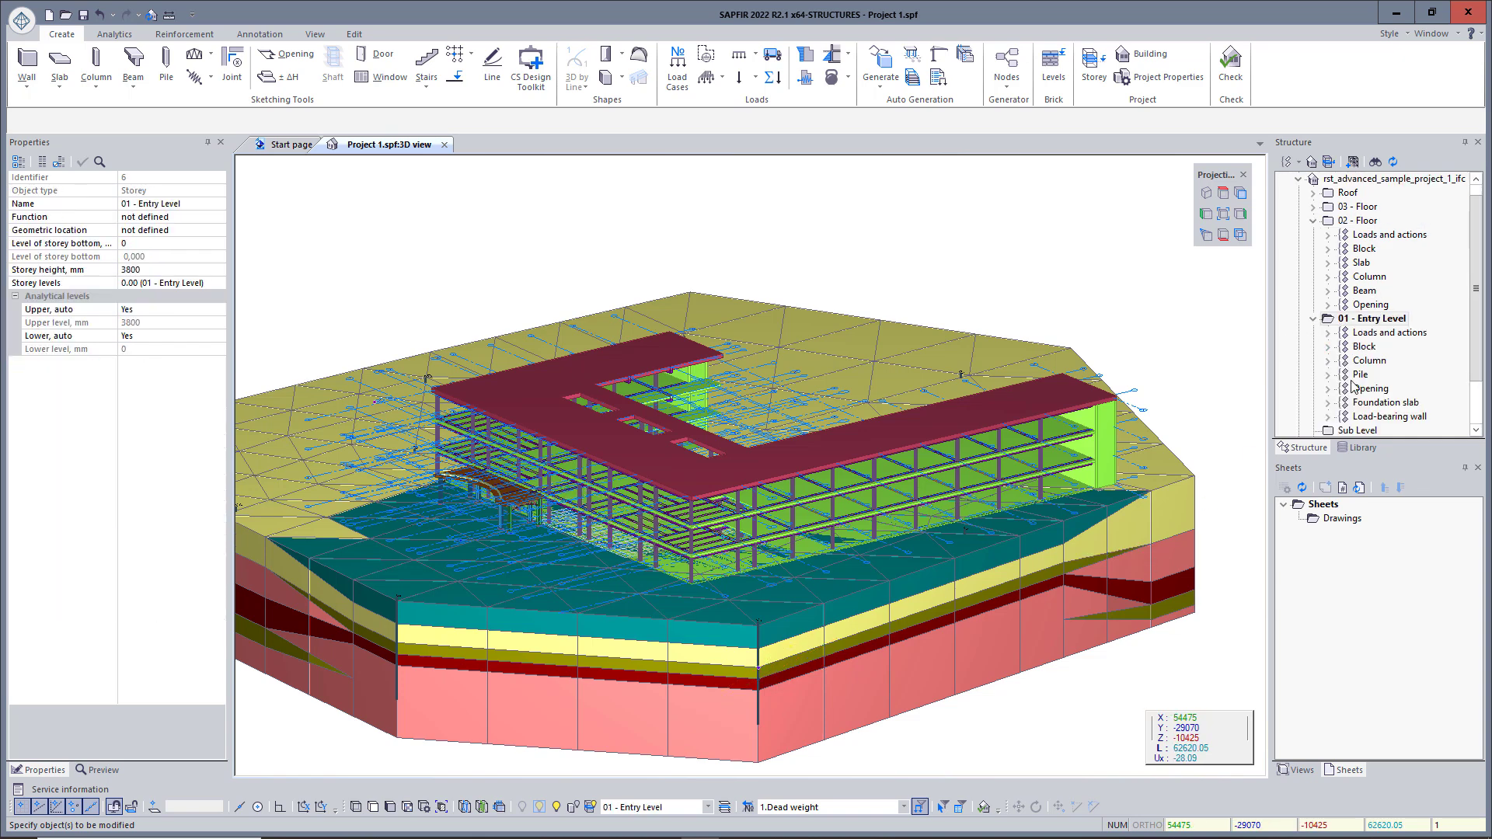
click(1386, 403)
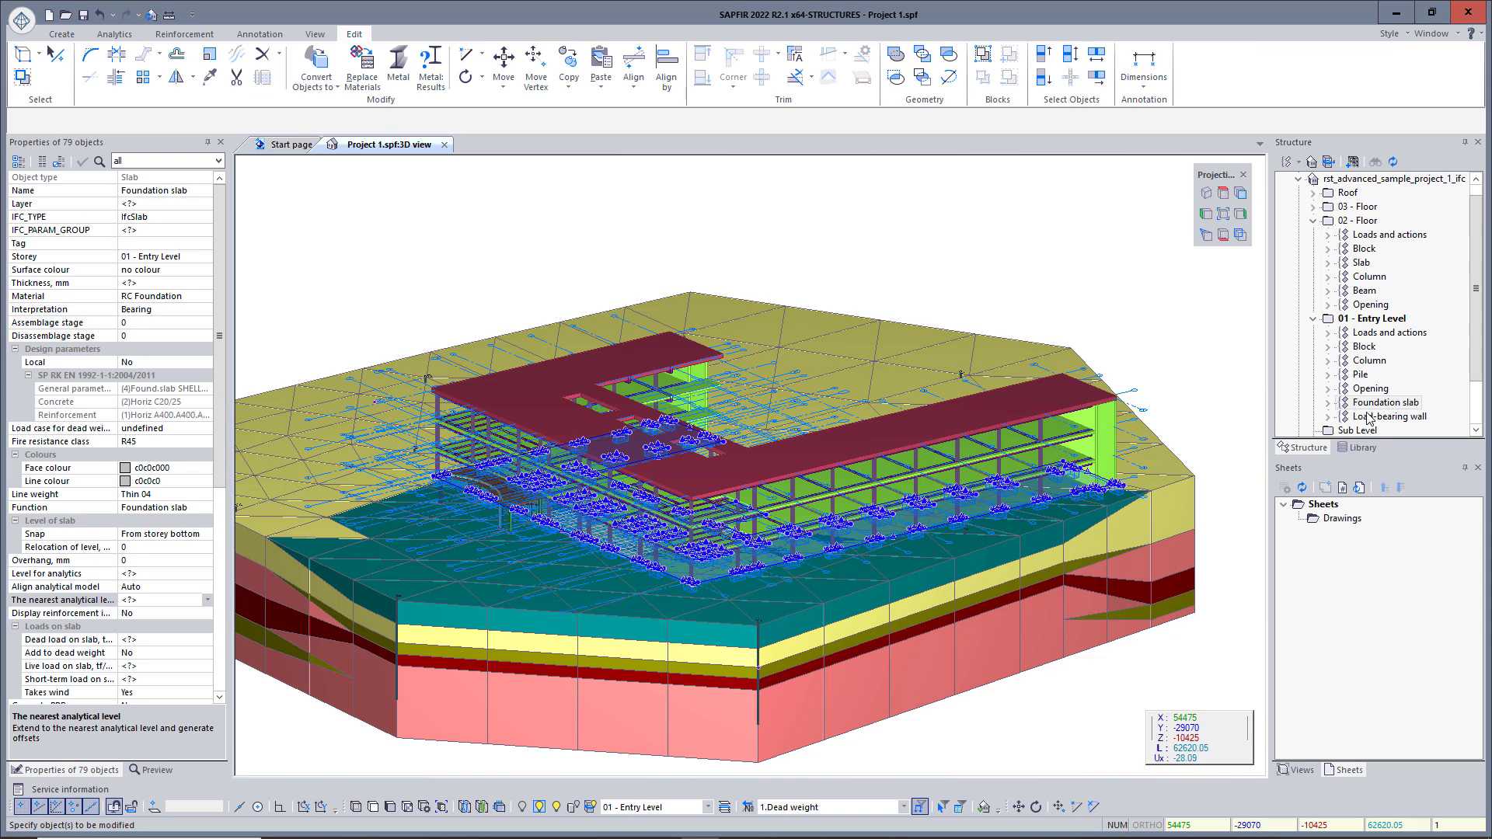
scroll(199, 682, down, 9)
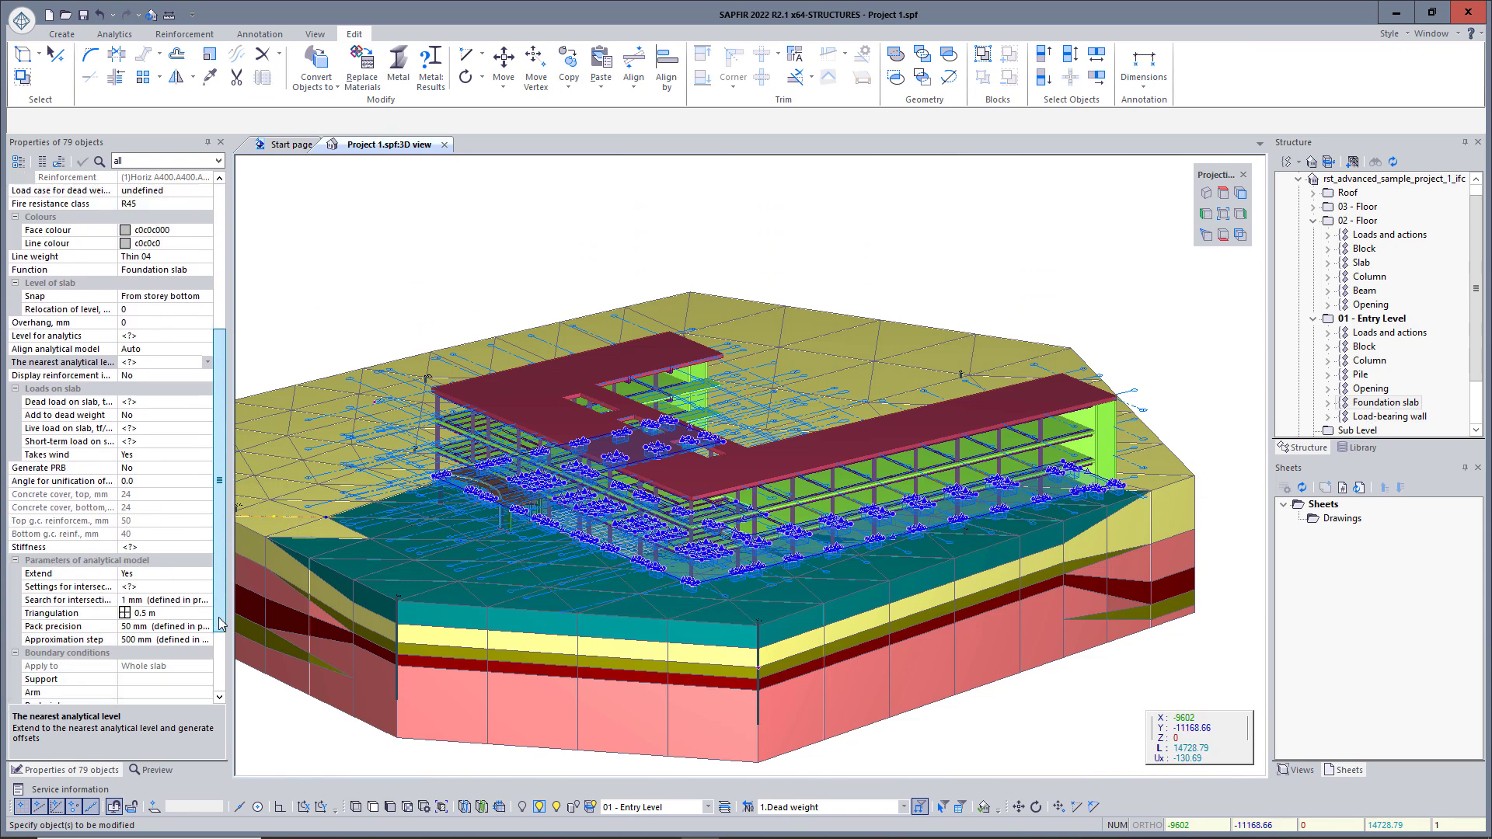
click(194, 613)
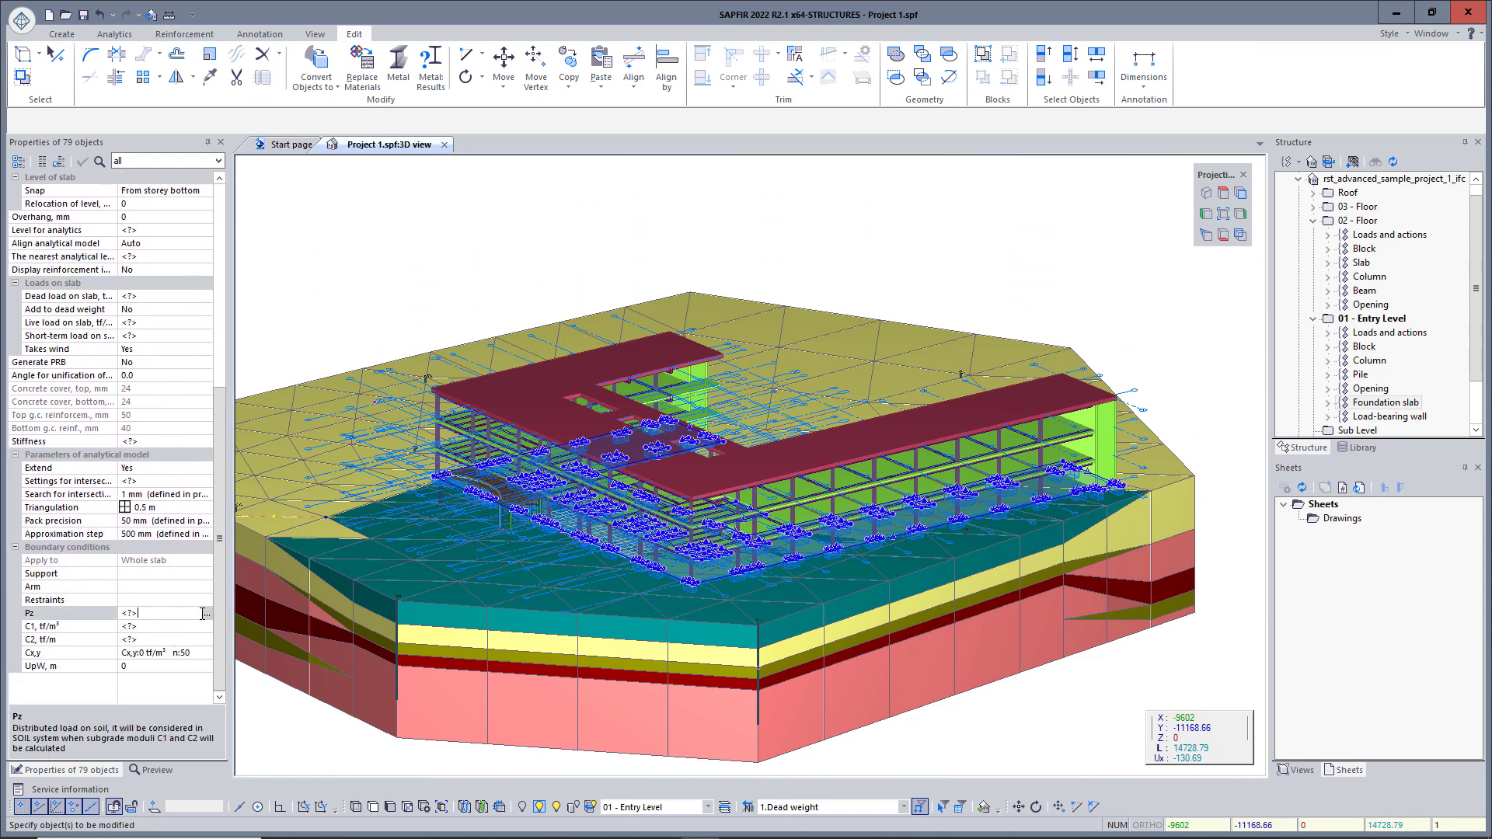
click(206, 615)
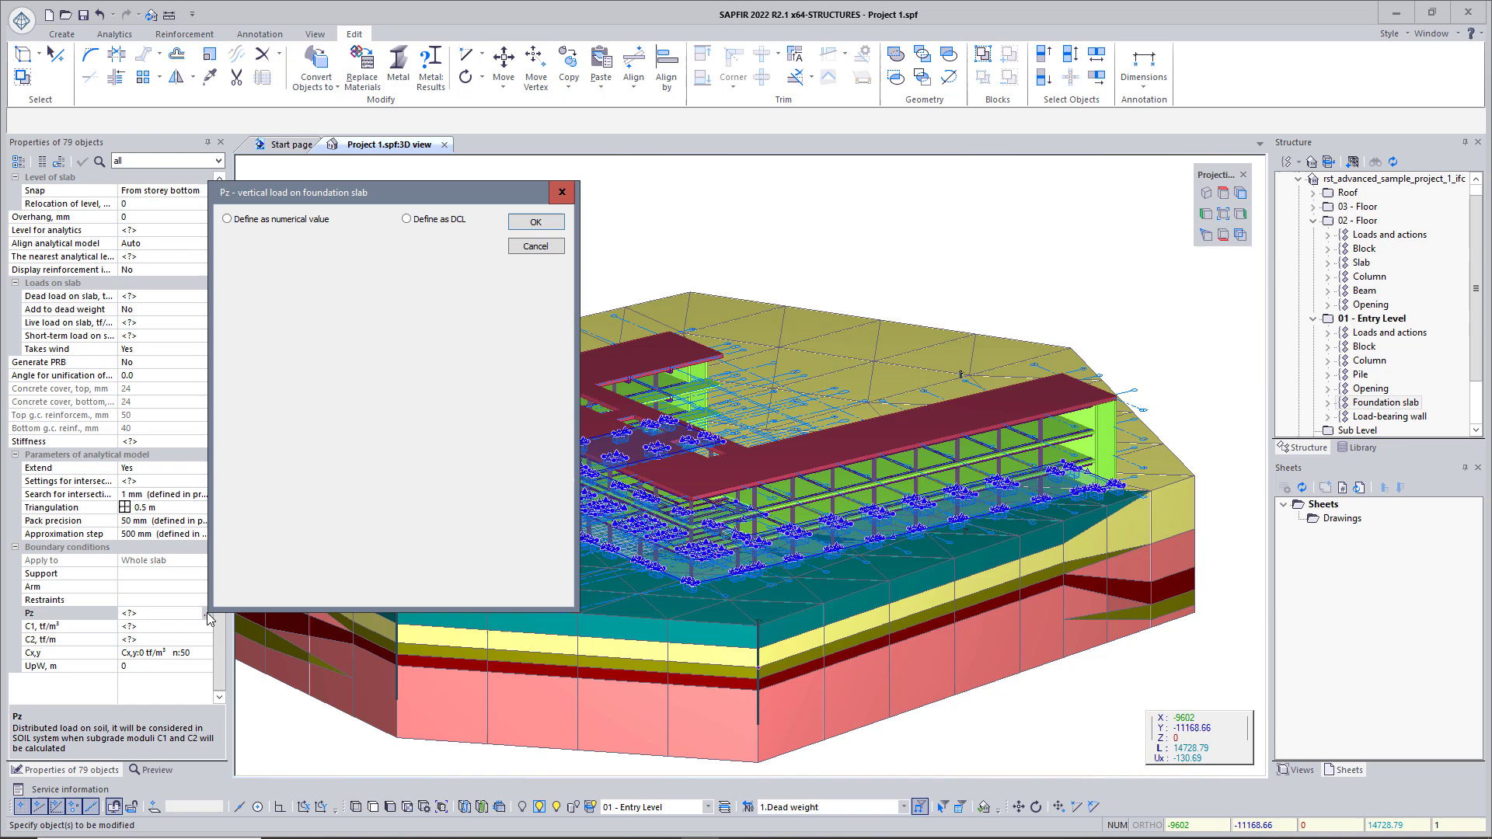
click(418, 224)
click(459, 269)
text(1)
click(461, 284)
text(1)
click(463, 302)
text(1)
click(462, 313)
text(1)
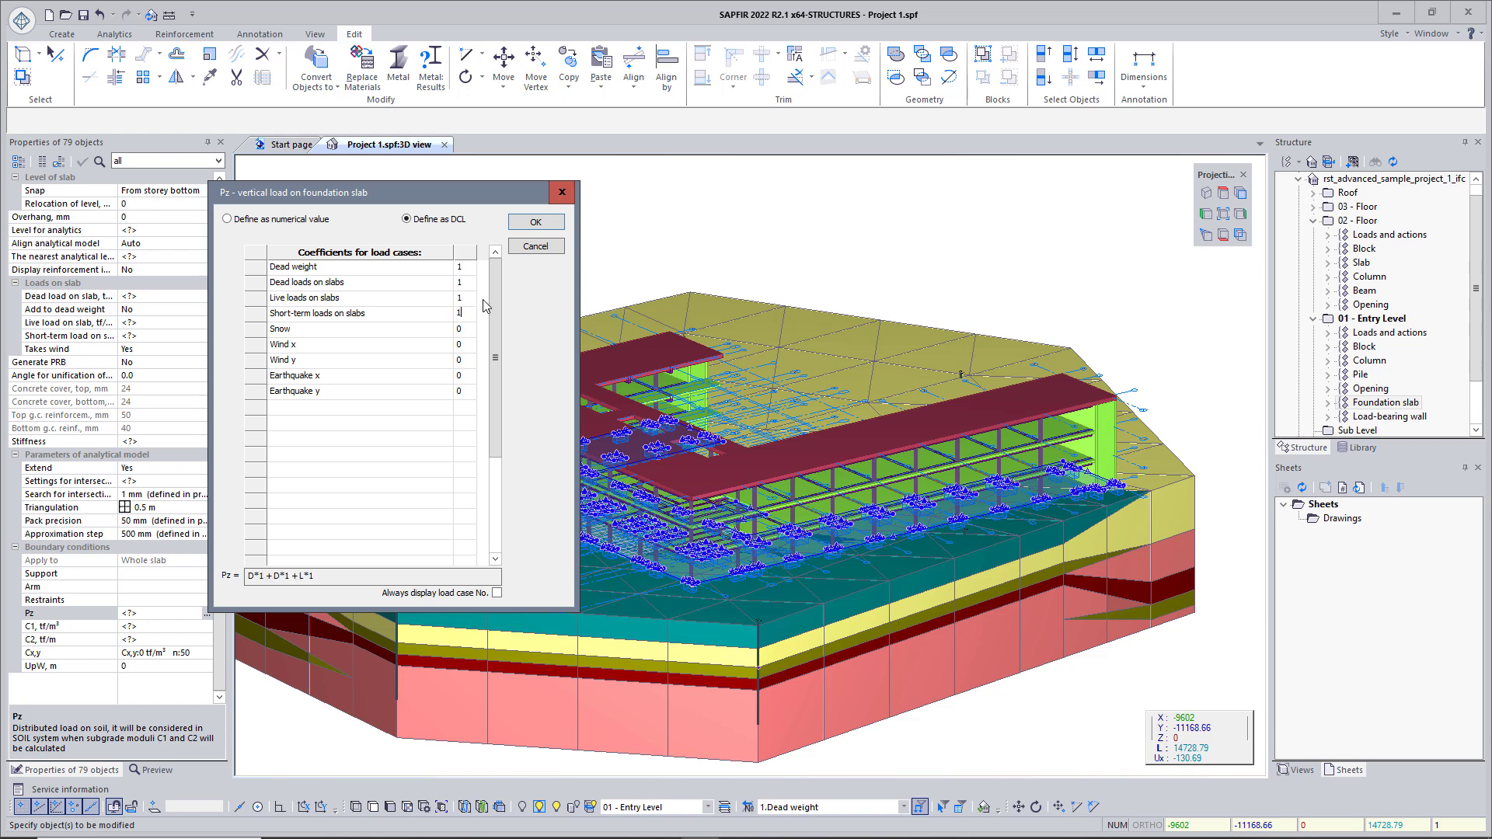
click(535, 222)
- Set the subgrade moduli C1 and C2 of the selected foundation slabs to 0 and apply the changes
click(118, 630)
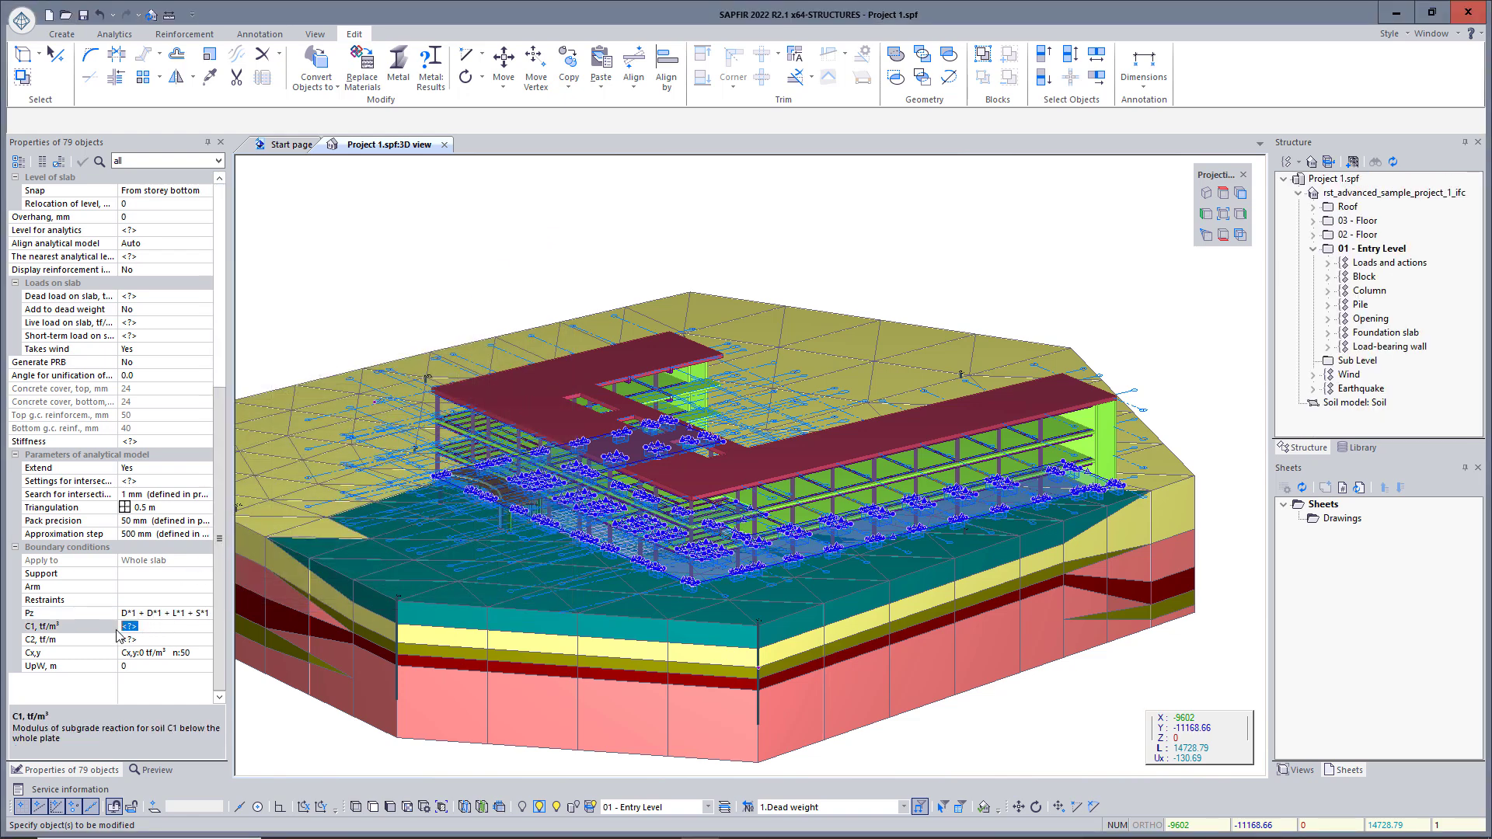
text(0)
click(101, 642)
text(0)
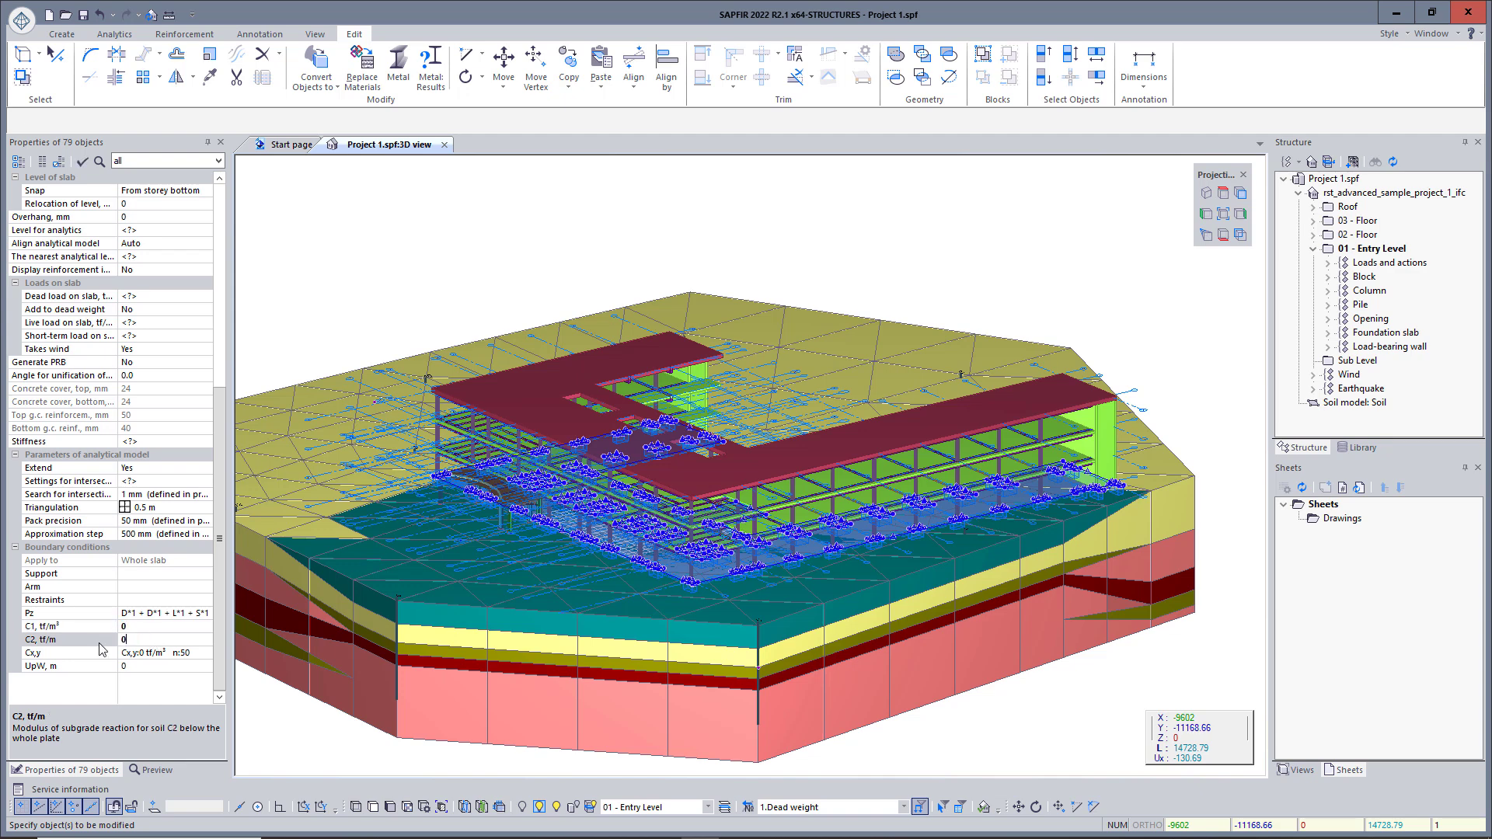
key(Return)
click(1041, 695)
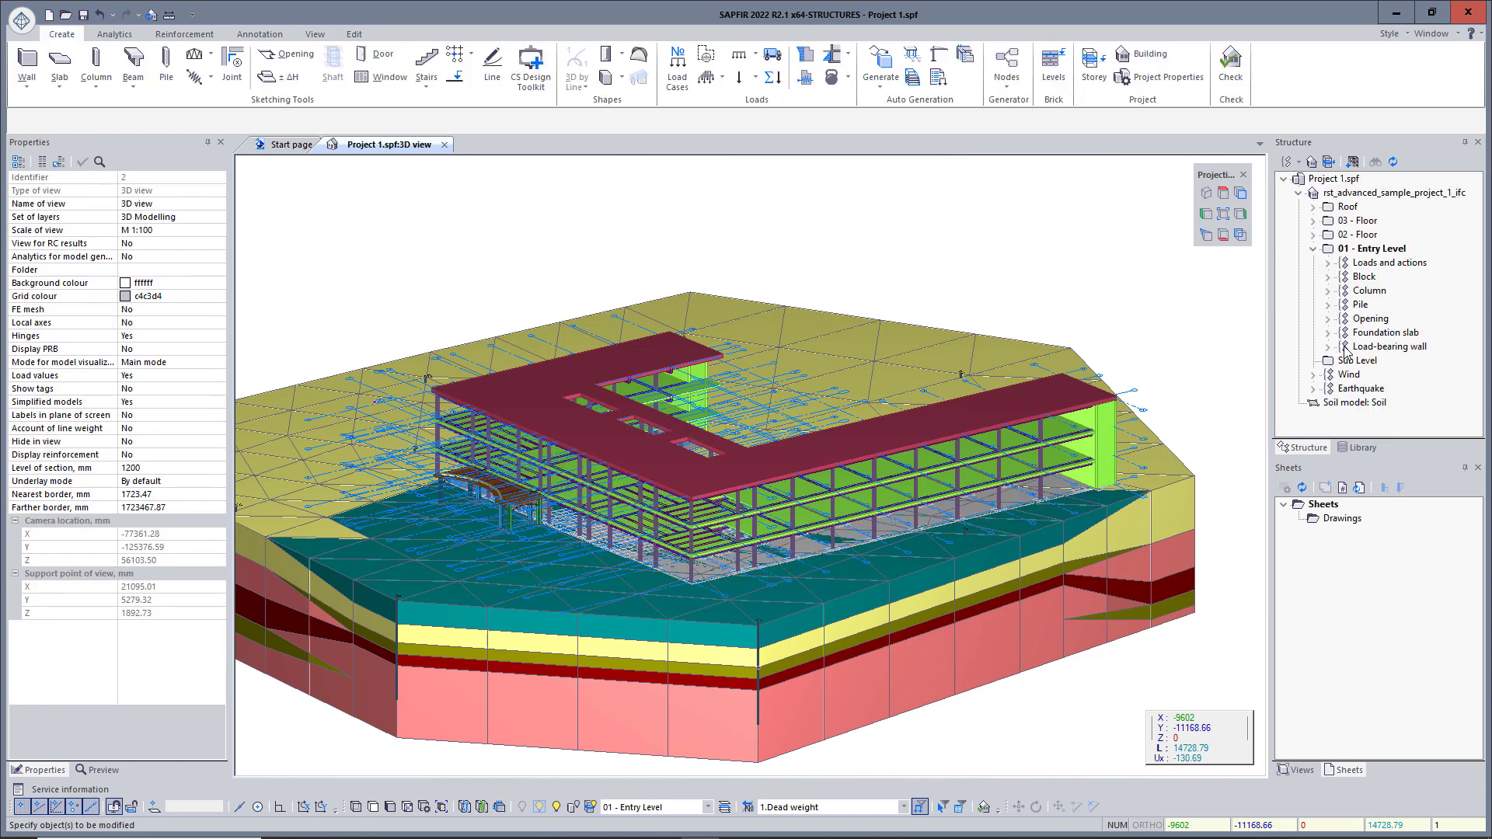
- Select all piles of 01 - Entry Level and apply the Stiffness by soil property to them
click(1328, 304)
right_click(1360, 179)
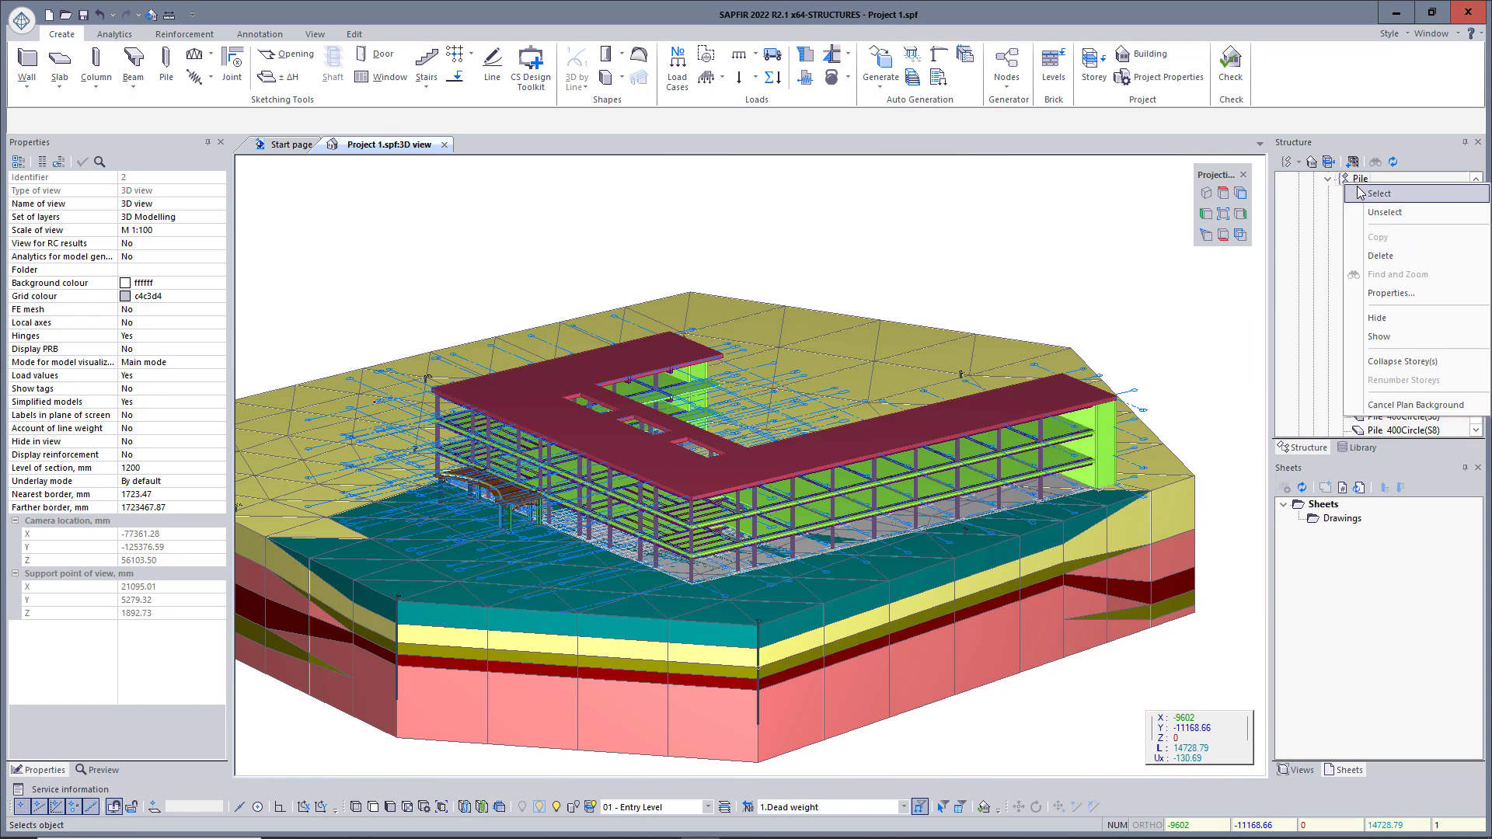
click(1383, 194)
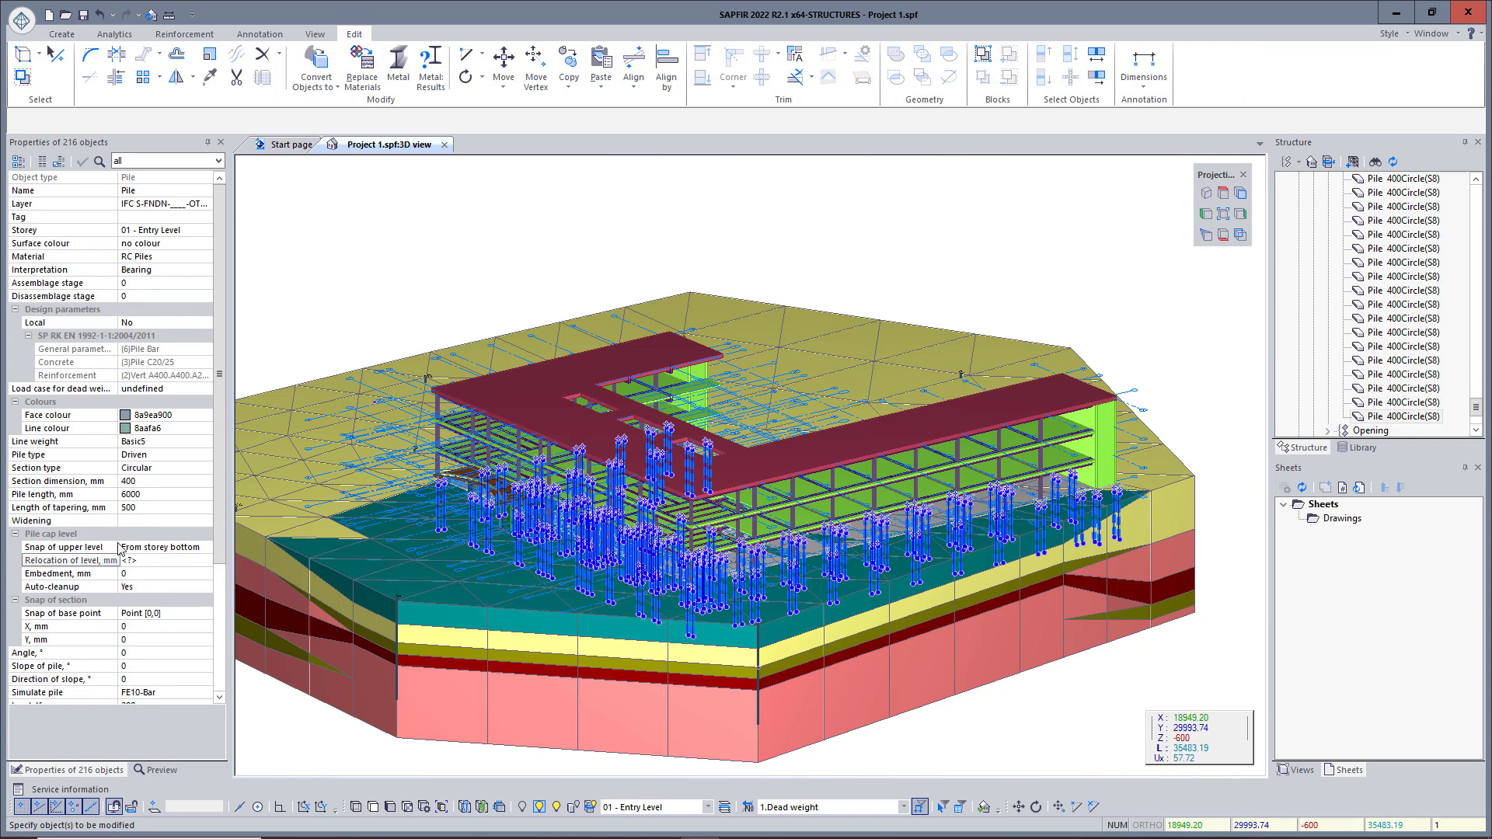
drag(219, 474, 233, 641)
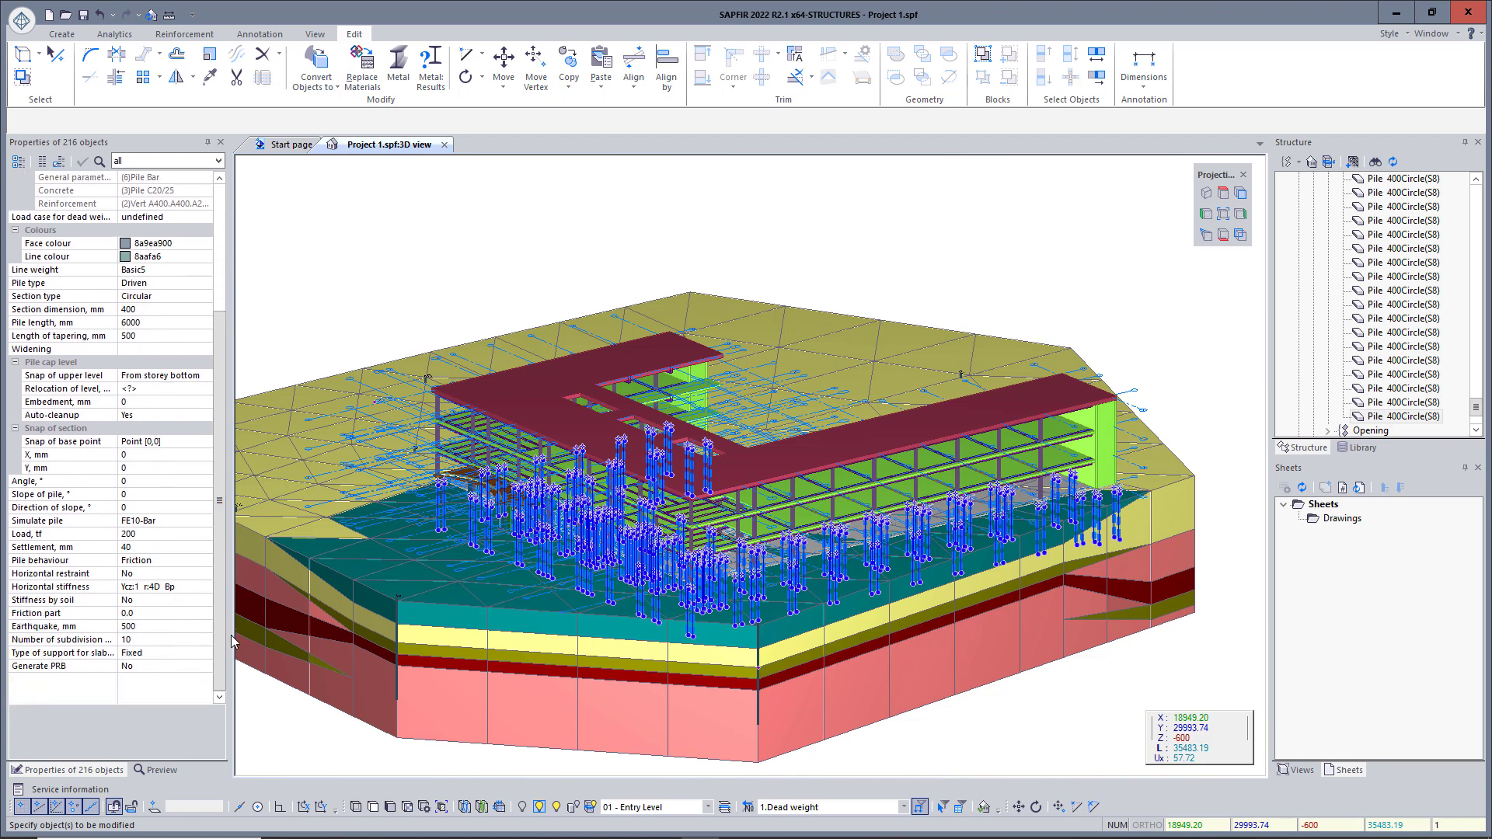
click(57, 602)
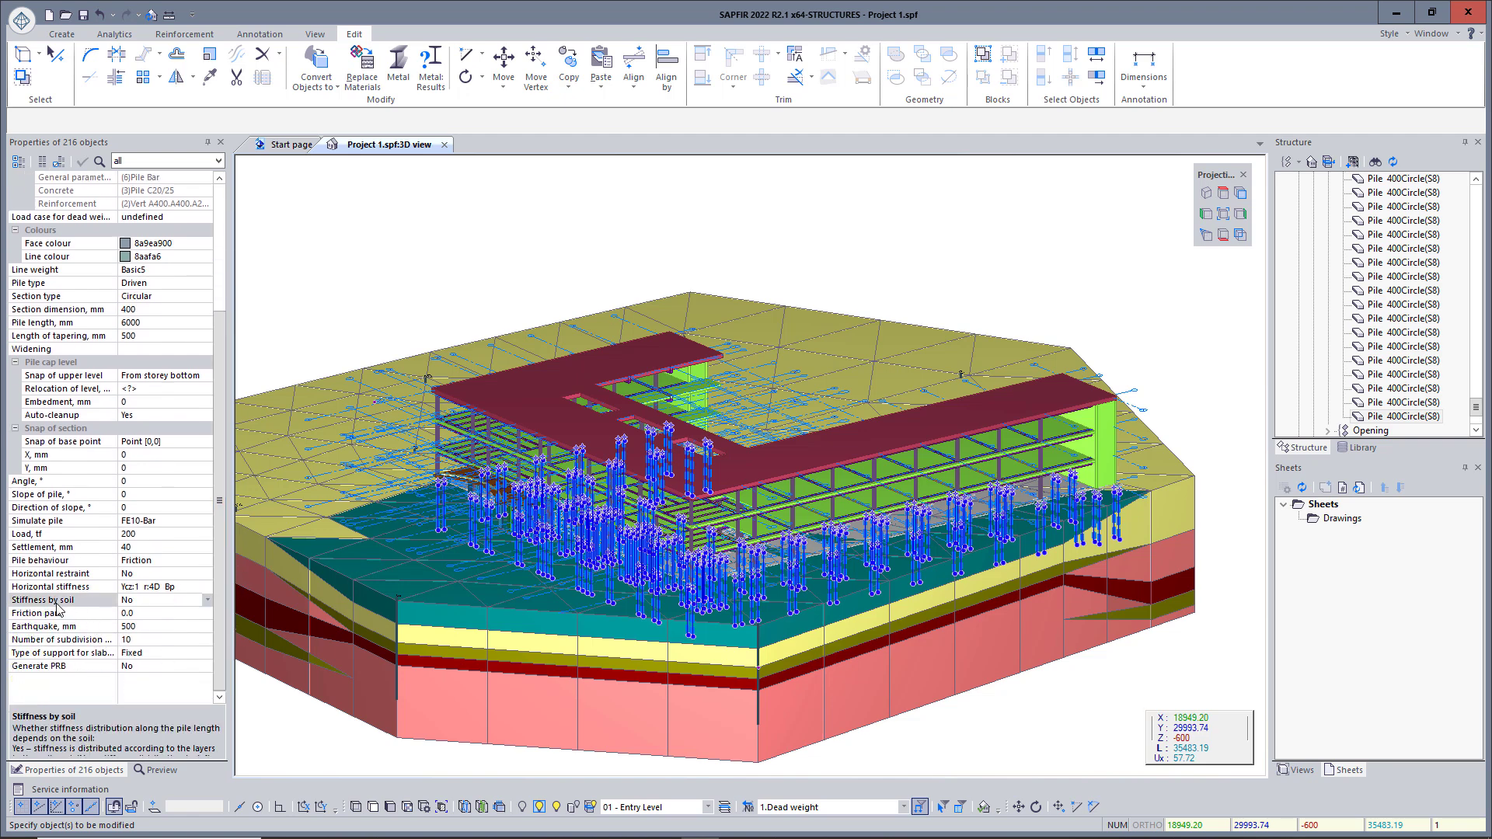
click(81, 161)
key(Delete)
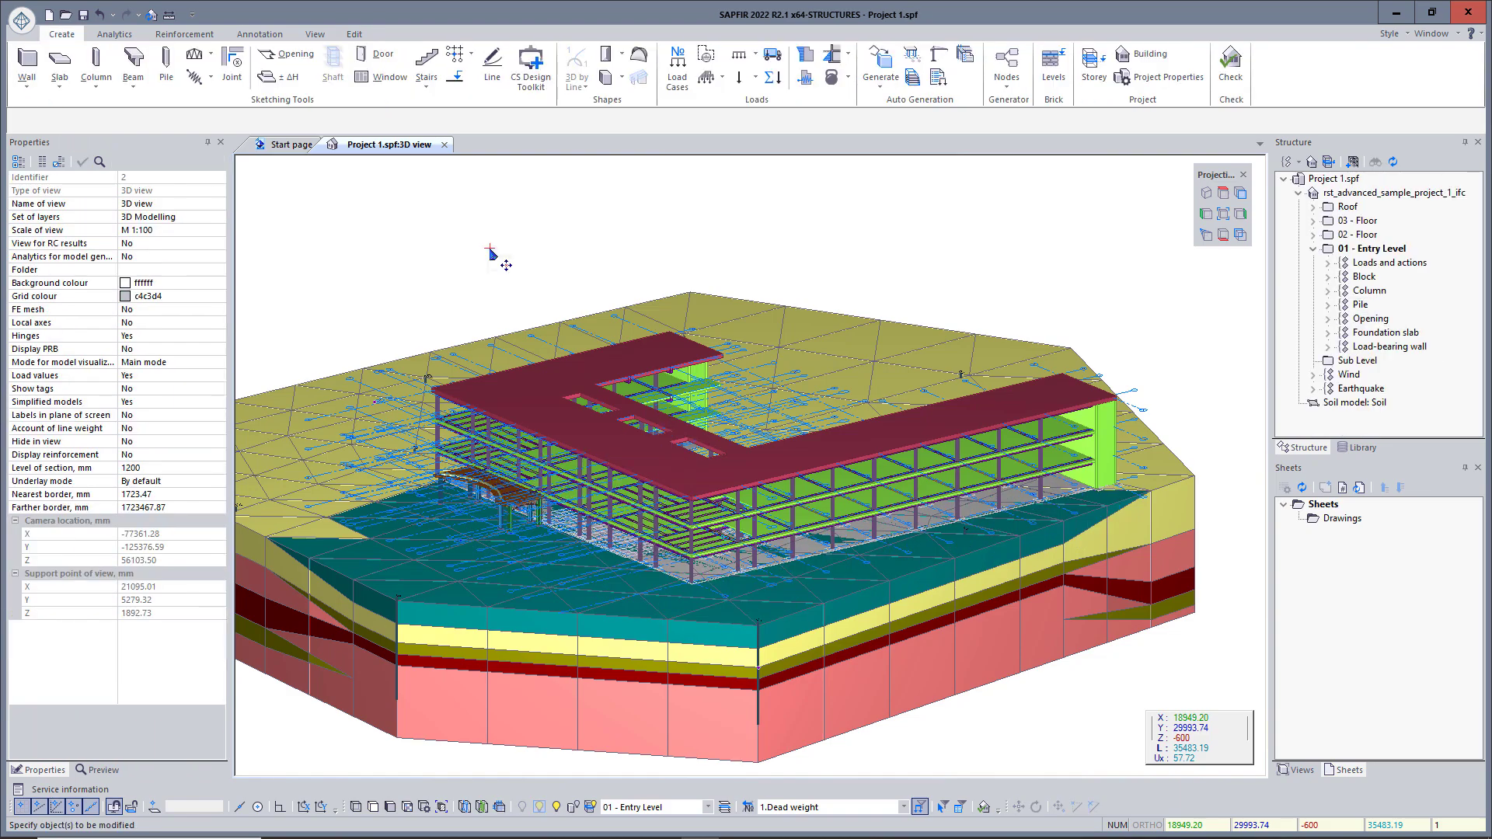
- Create the meshed model "Meshed model variant 1" from all buildings of the project, shown in a new window
scroll(491, 254, down, 3)
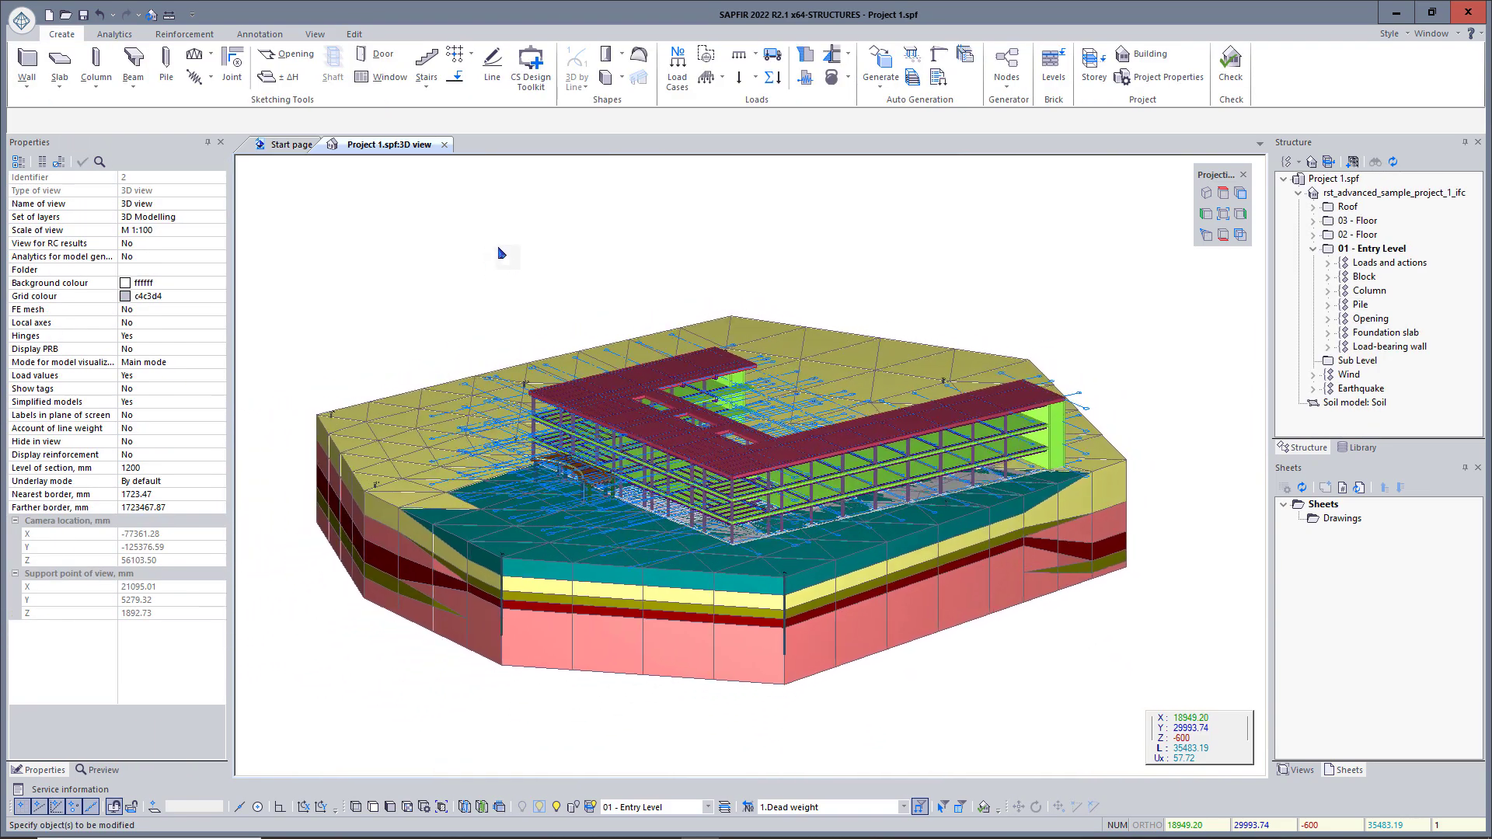
click(114, 33)
click(320, 78)
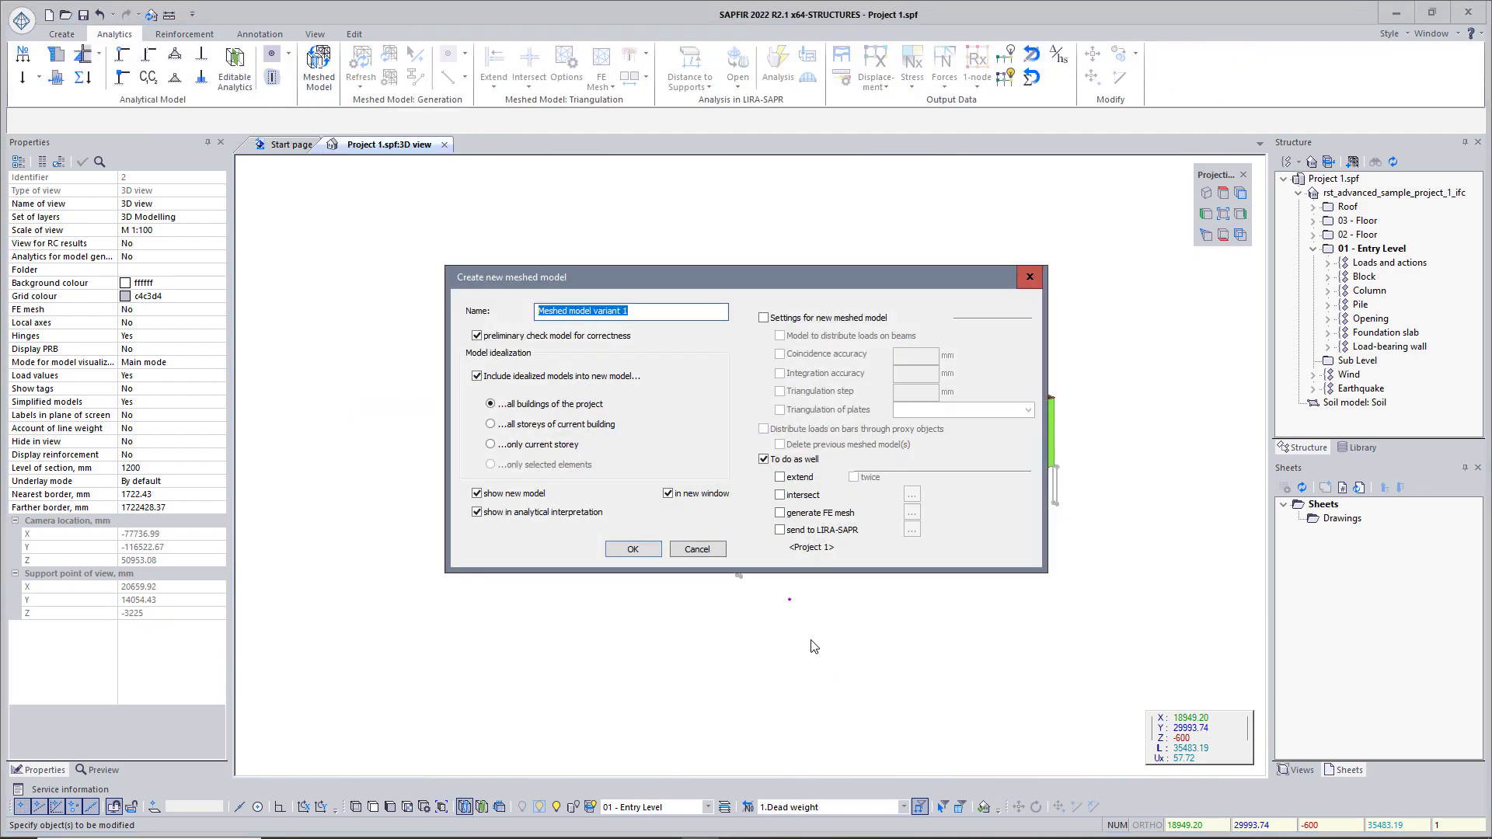
click(633, 549)
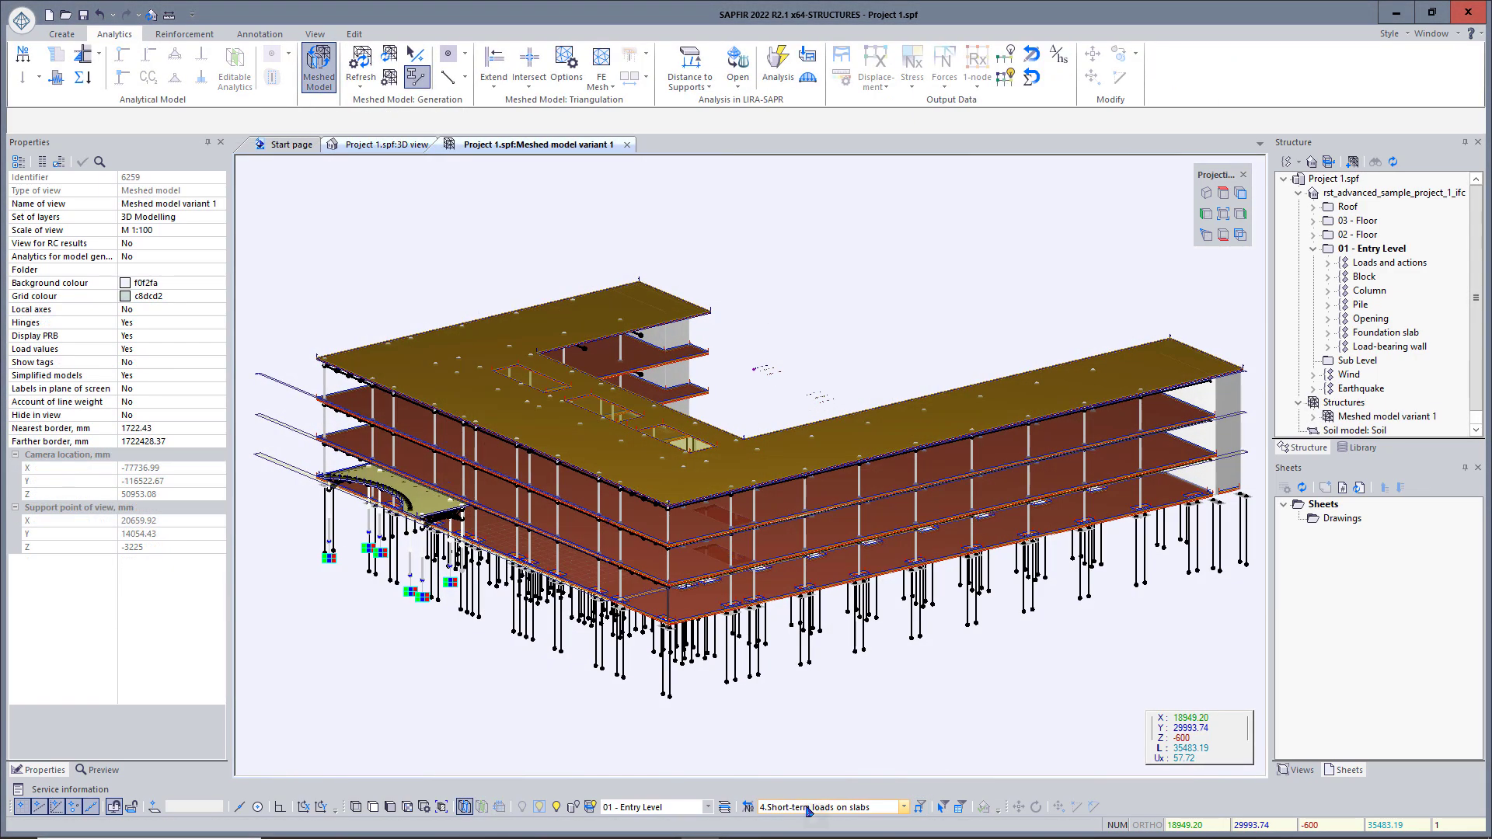
- Show only the loads of load case 1, Dead weight, on the meshed model and find the intersections of all idealized models
click(808, 807)
click(788, 712)
click(920, 807)
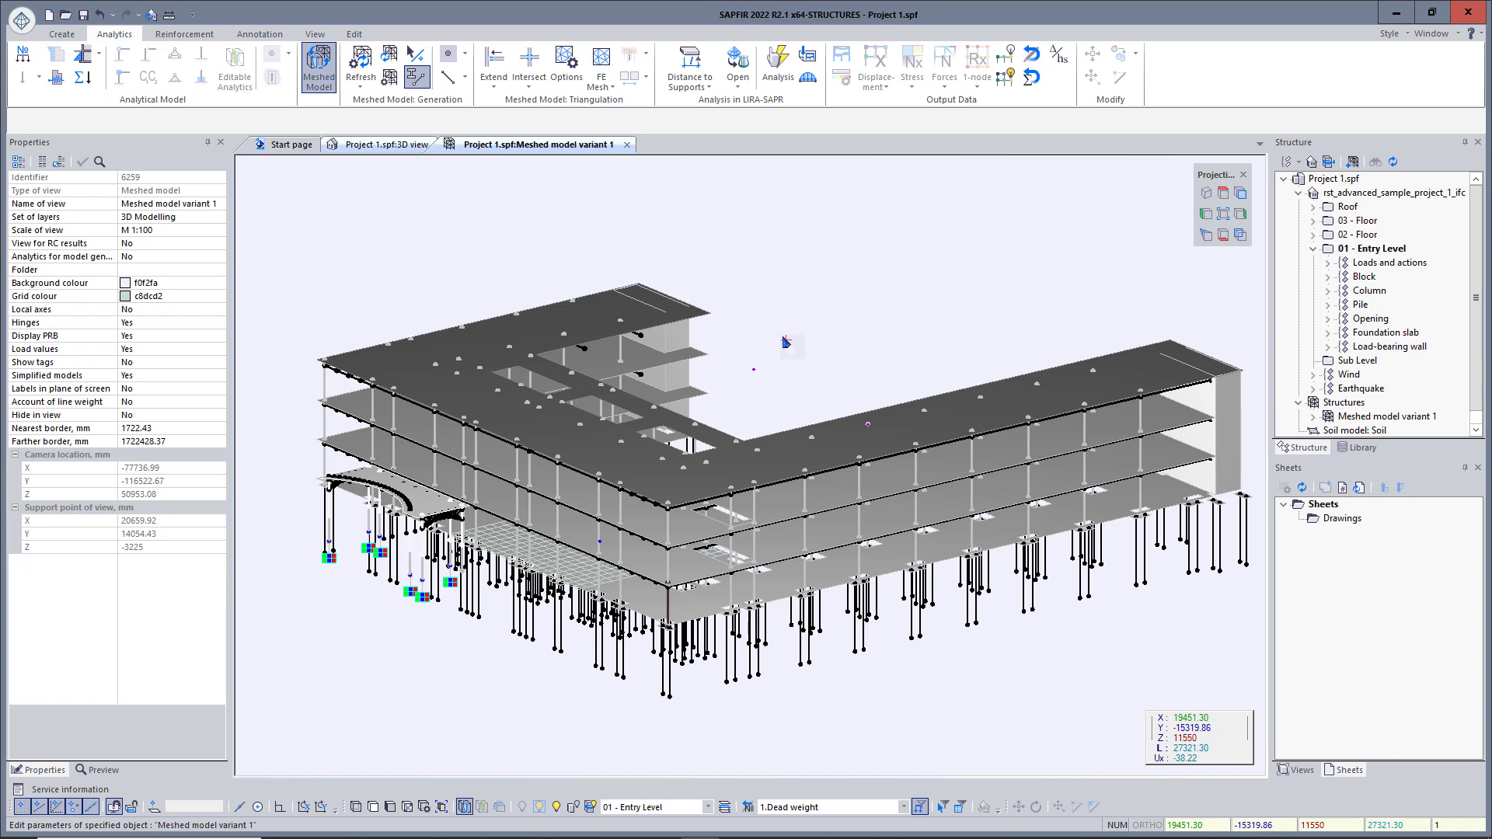
click(529, 60)
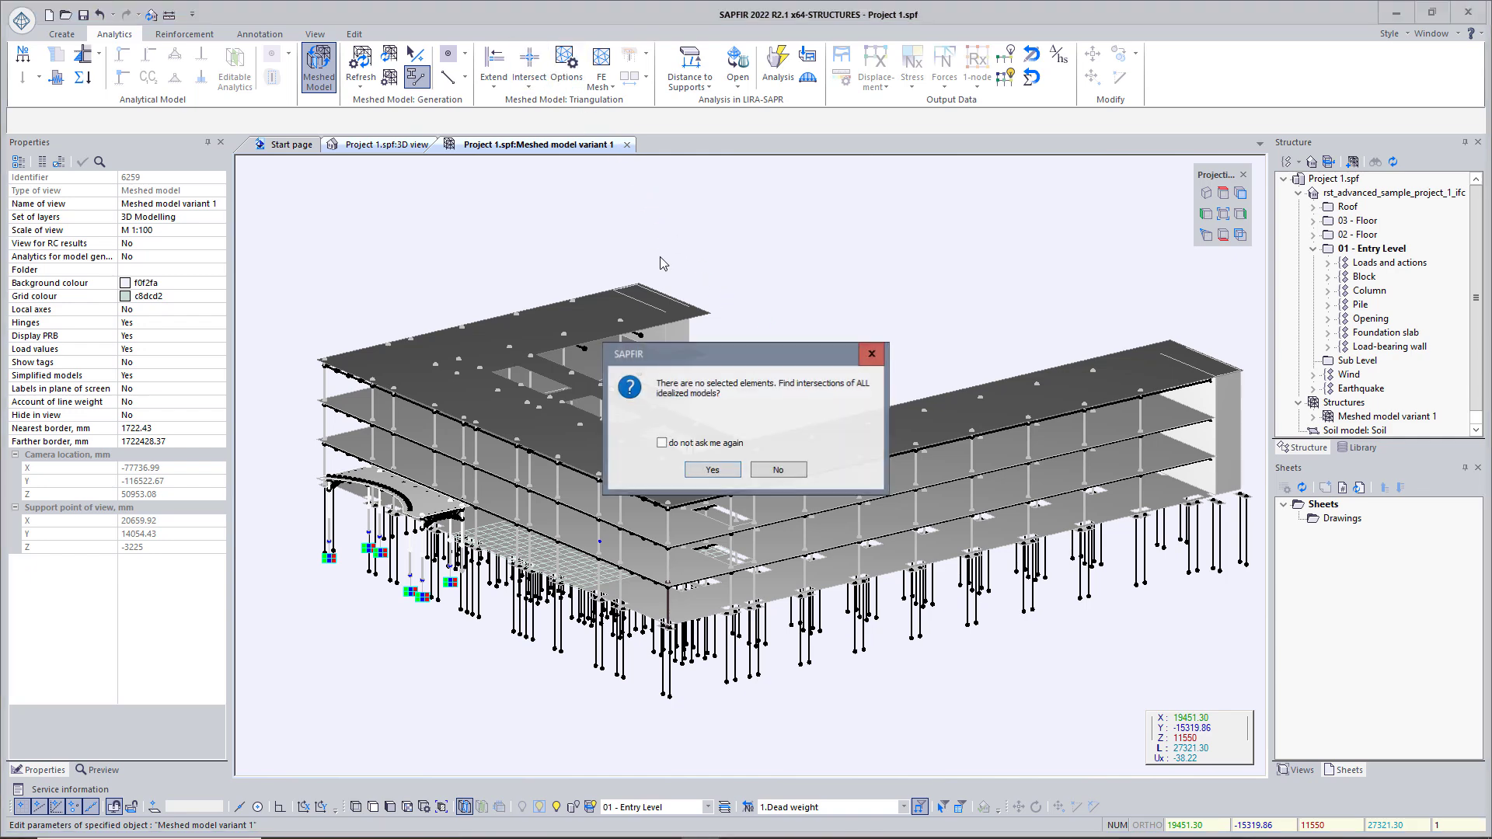
click(721, 471)
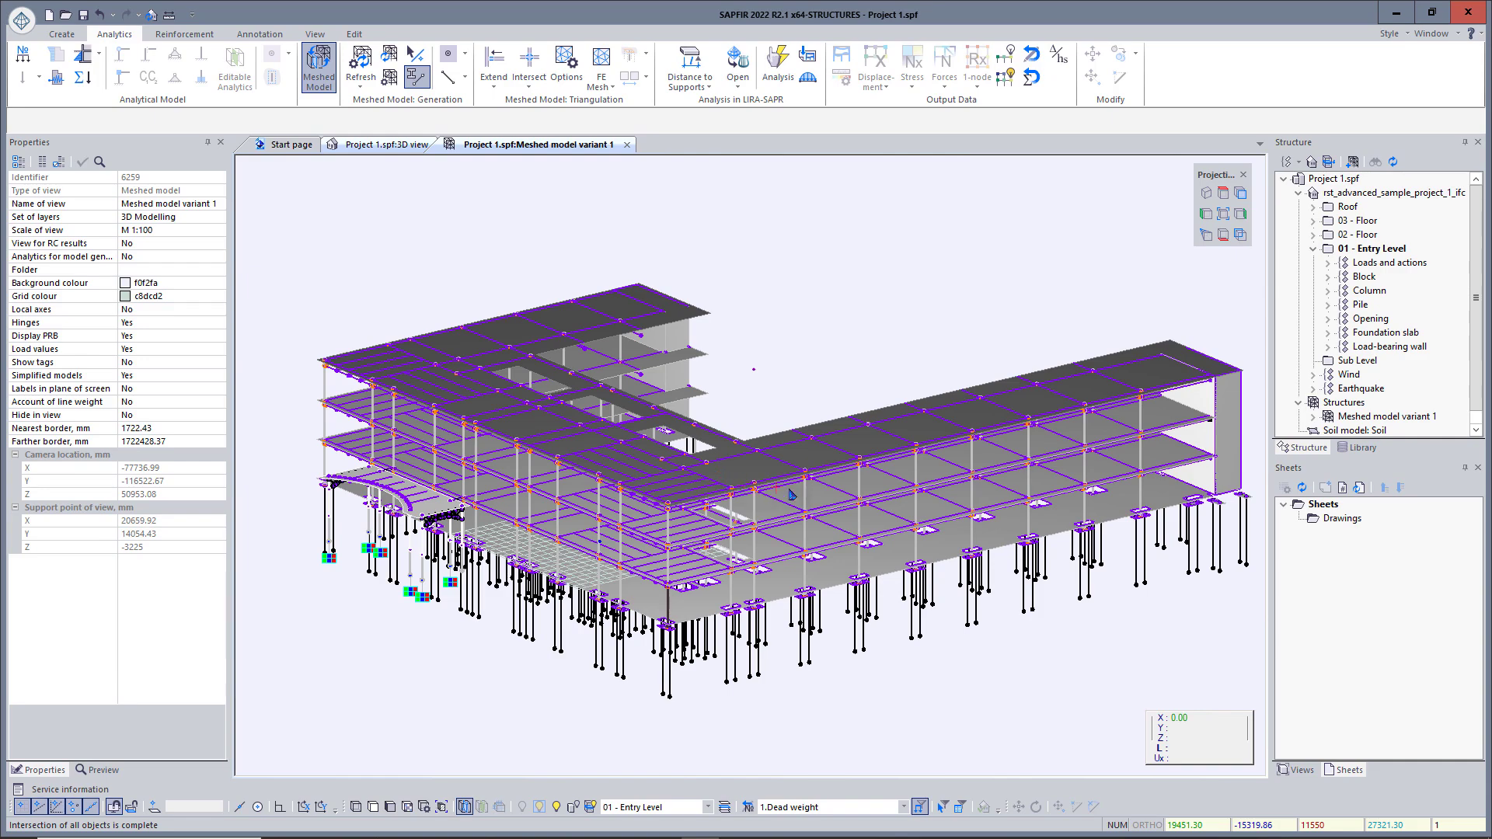
- Set triangulation of all elements above the piles to adaptive quadrilateral version 2, with step 0.30 m, fast mesh generation and smooth mesh
click(1240, 235)
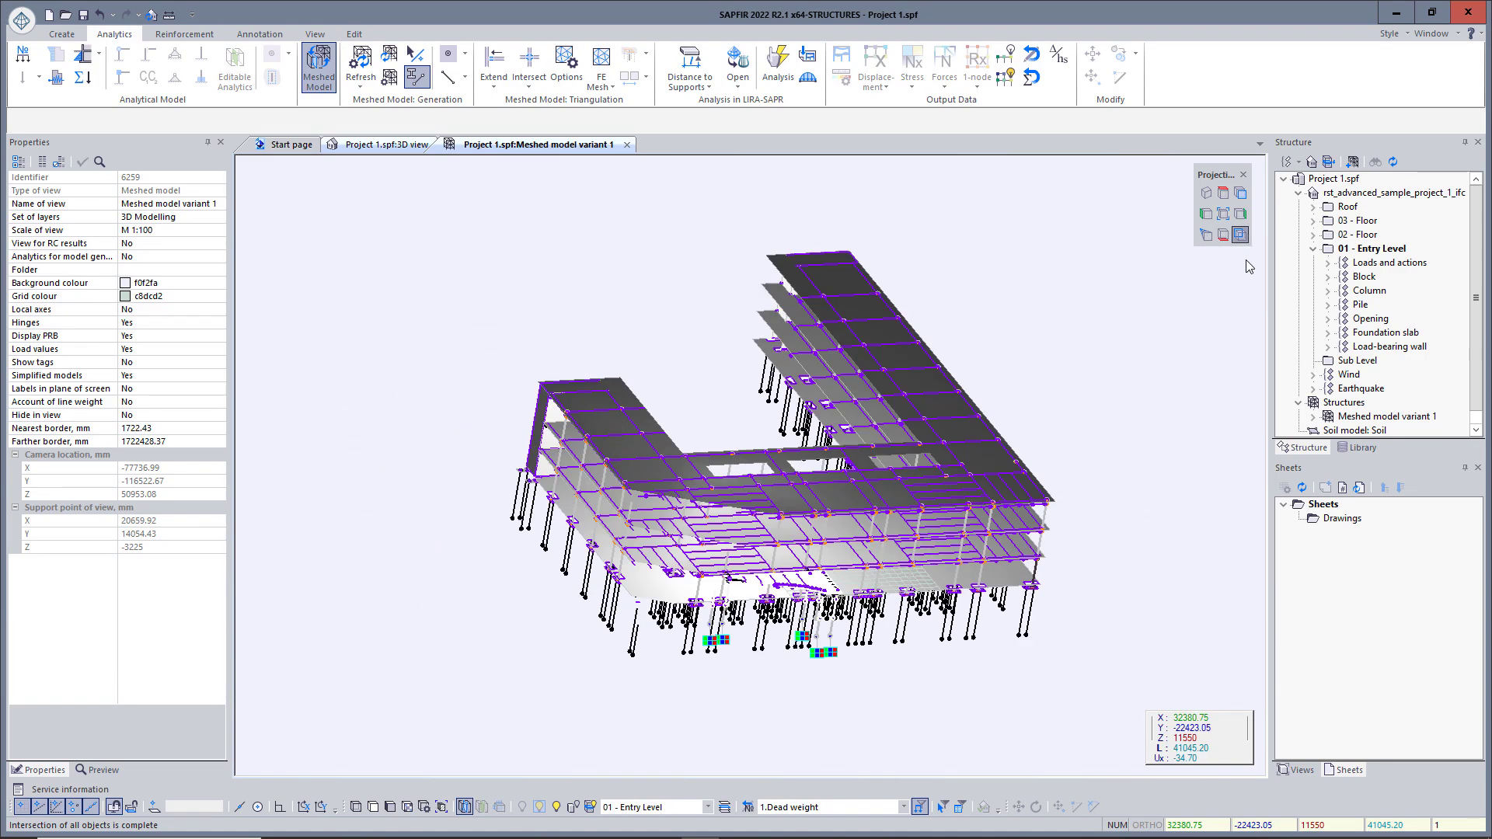
drag(471, 366, 1020, 494)
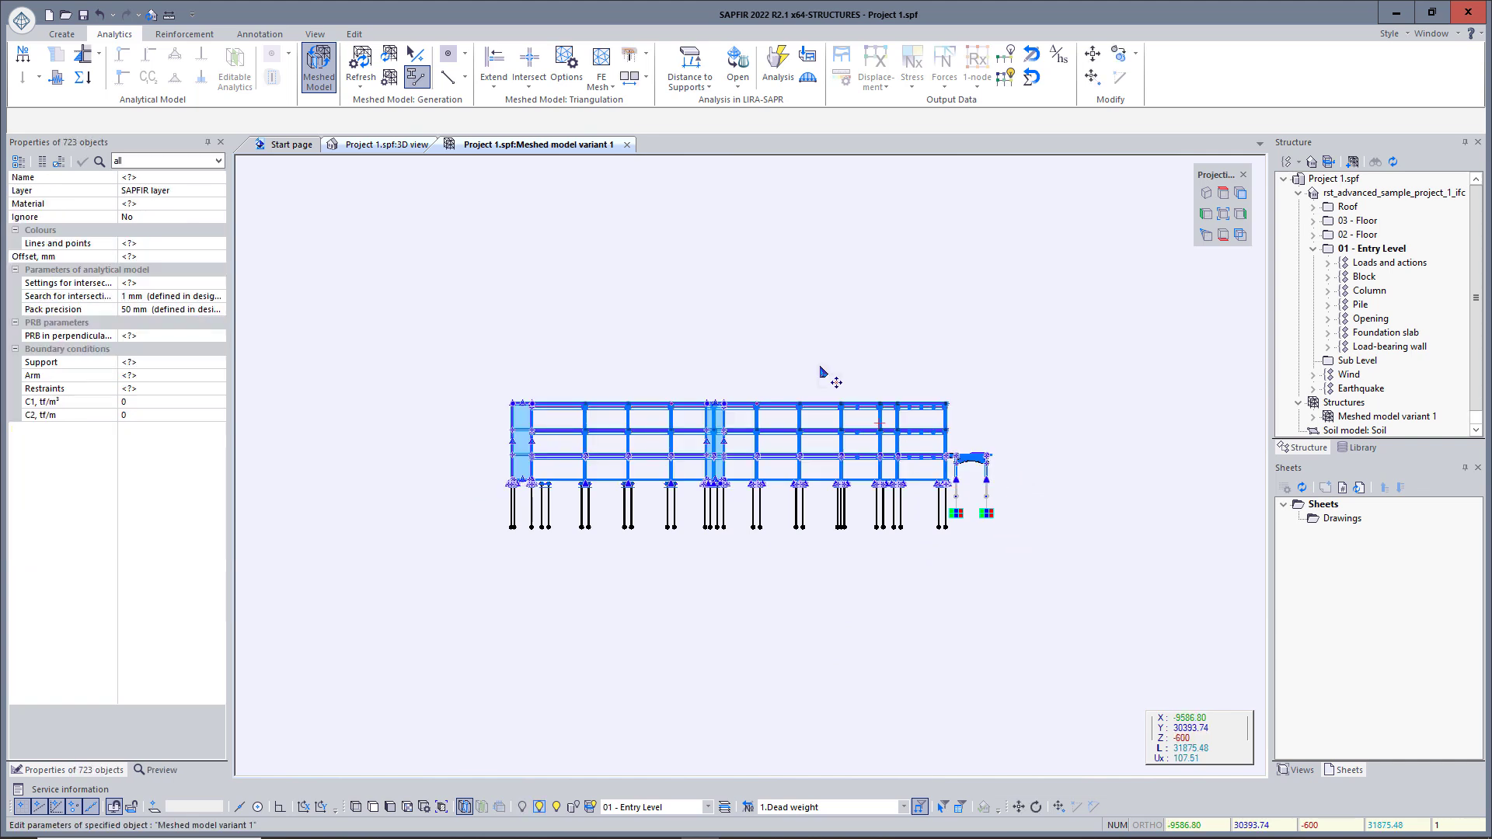
click(573, 78)
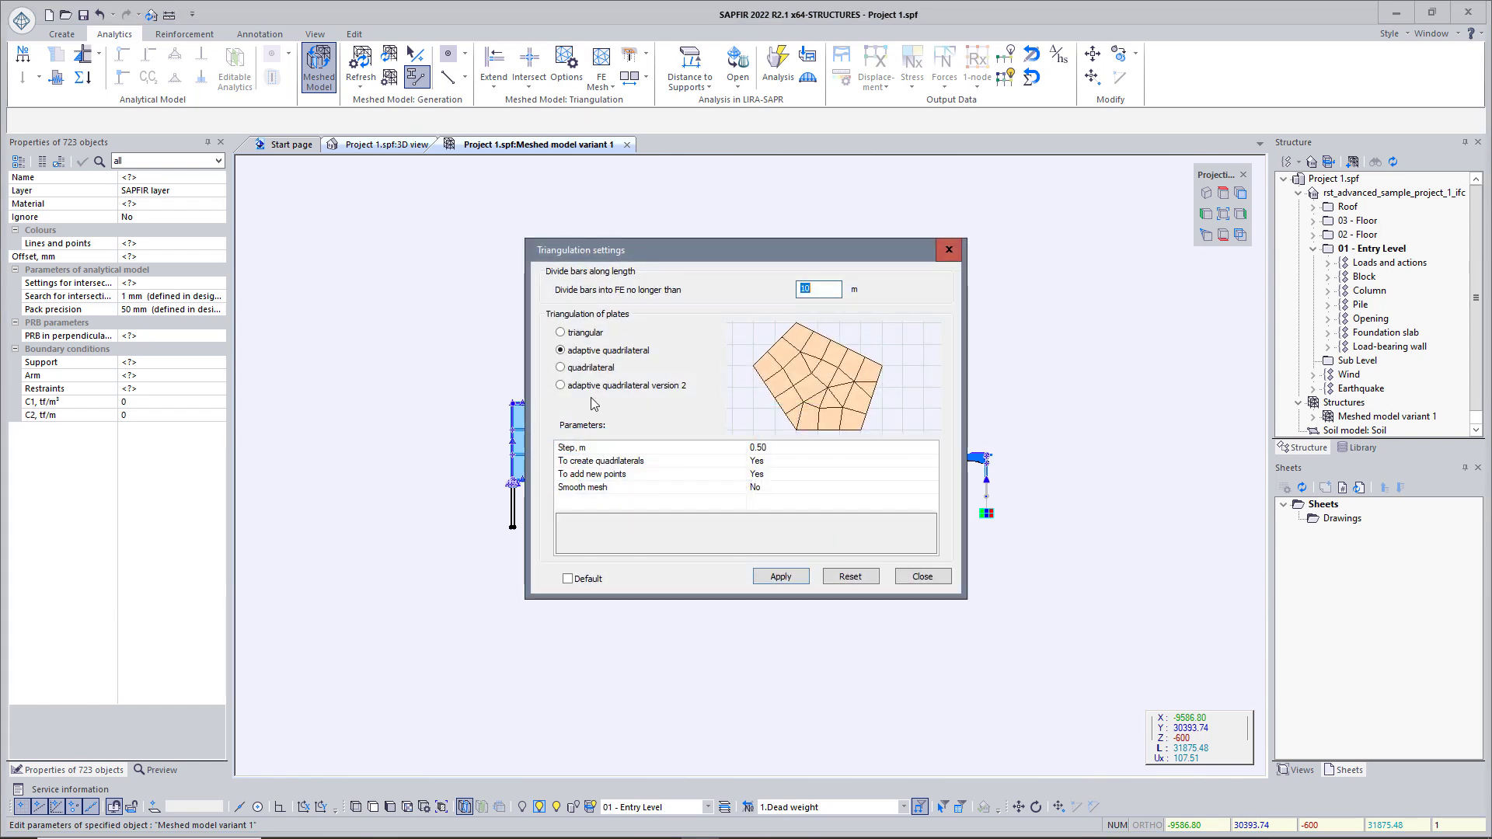
click(569, 390)
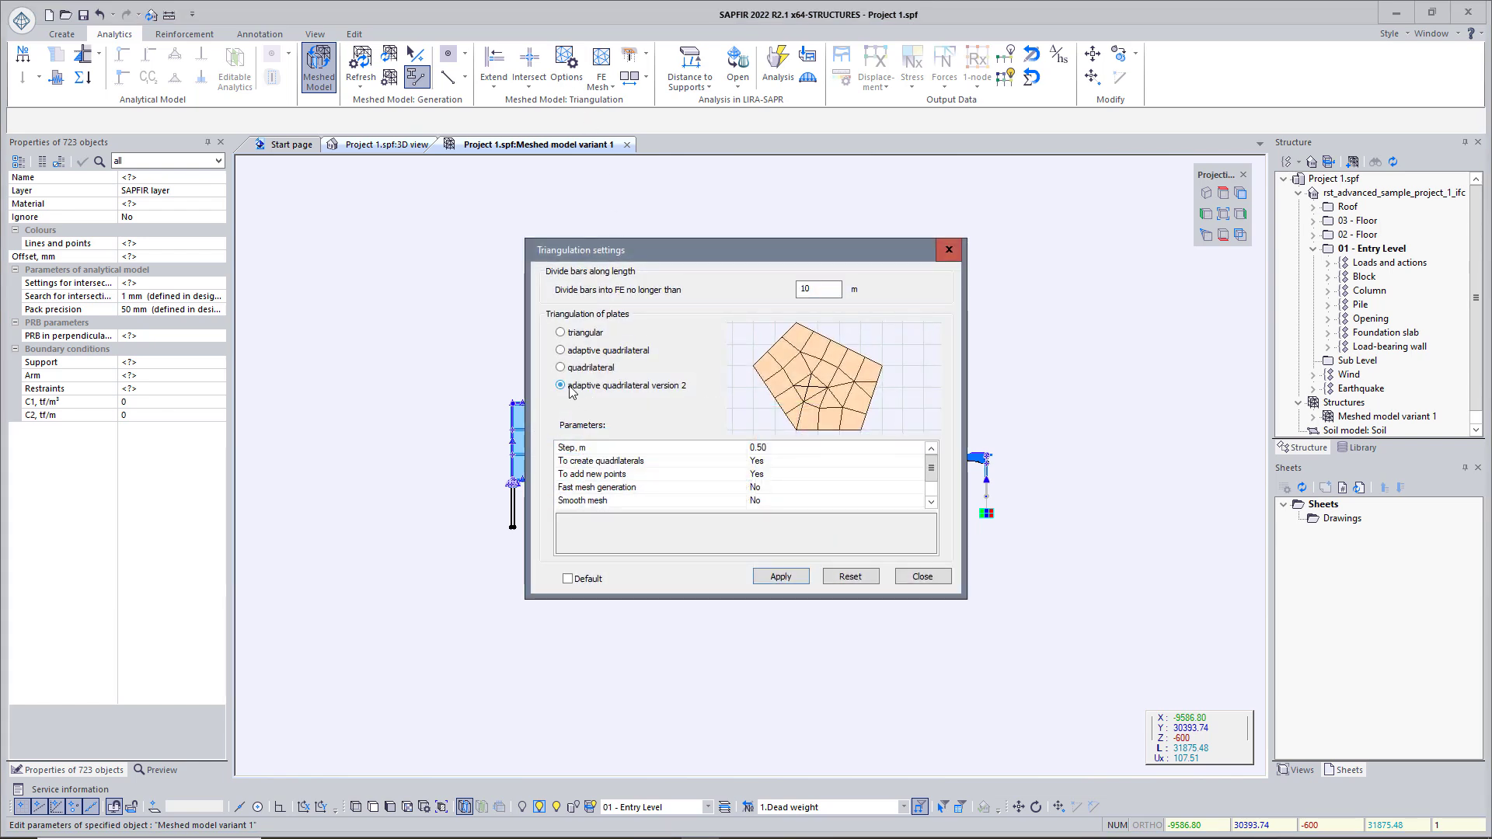
click(759, 452)
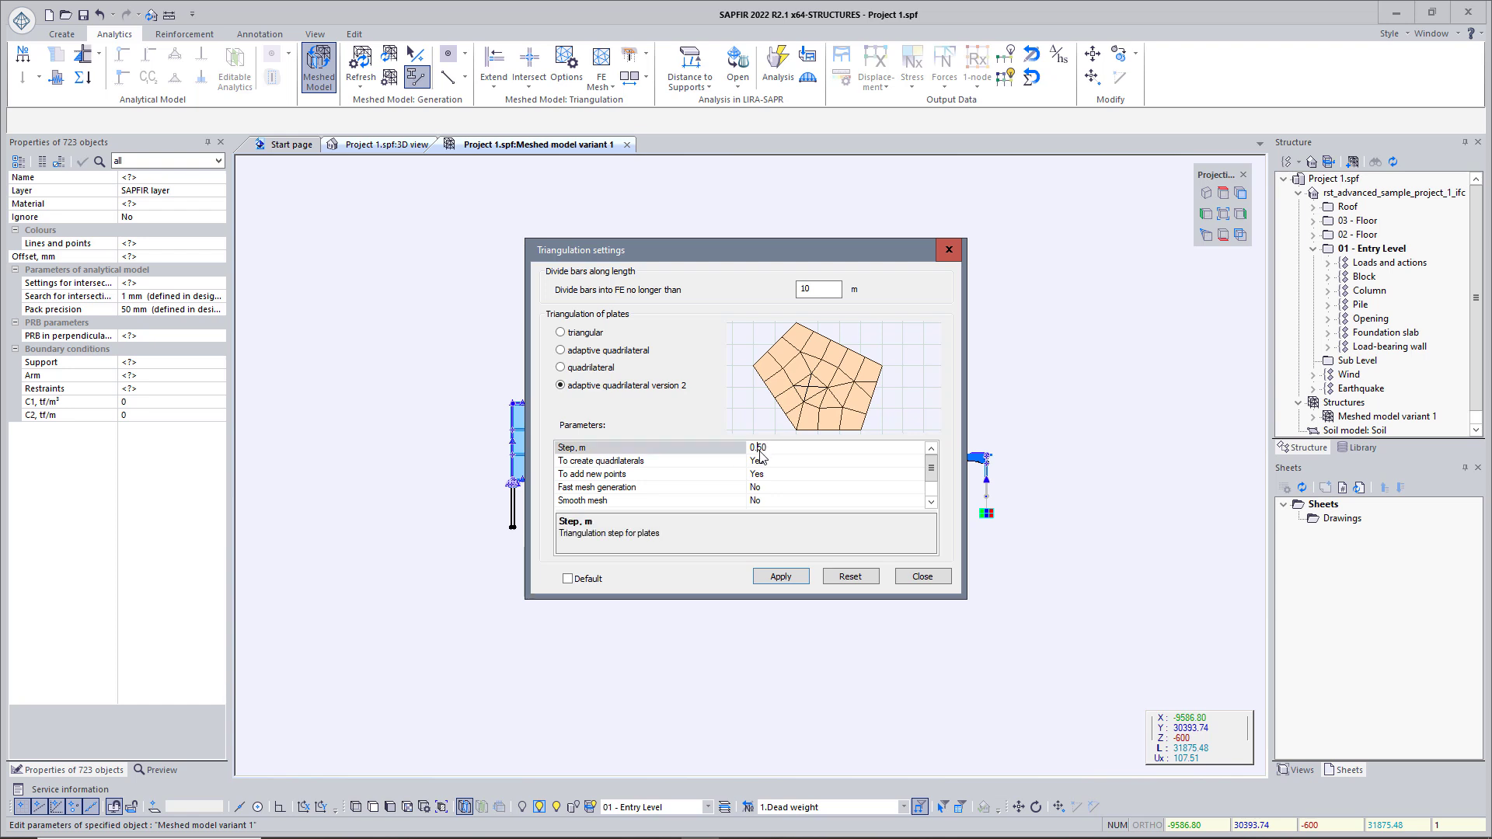
text(3)
double_click(668, 487)
double_click(667, 501)
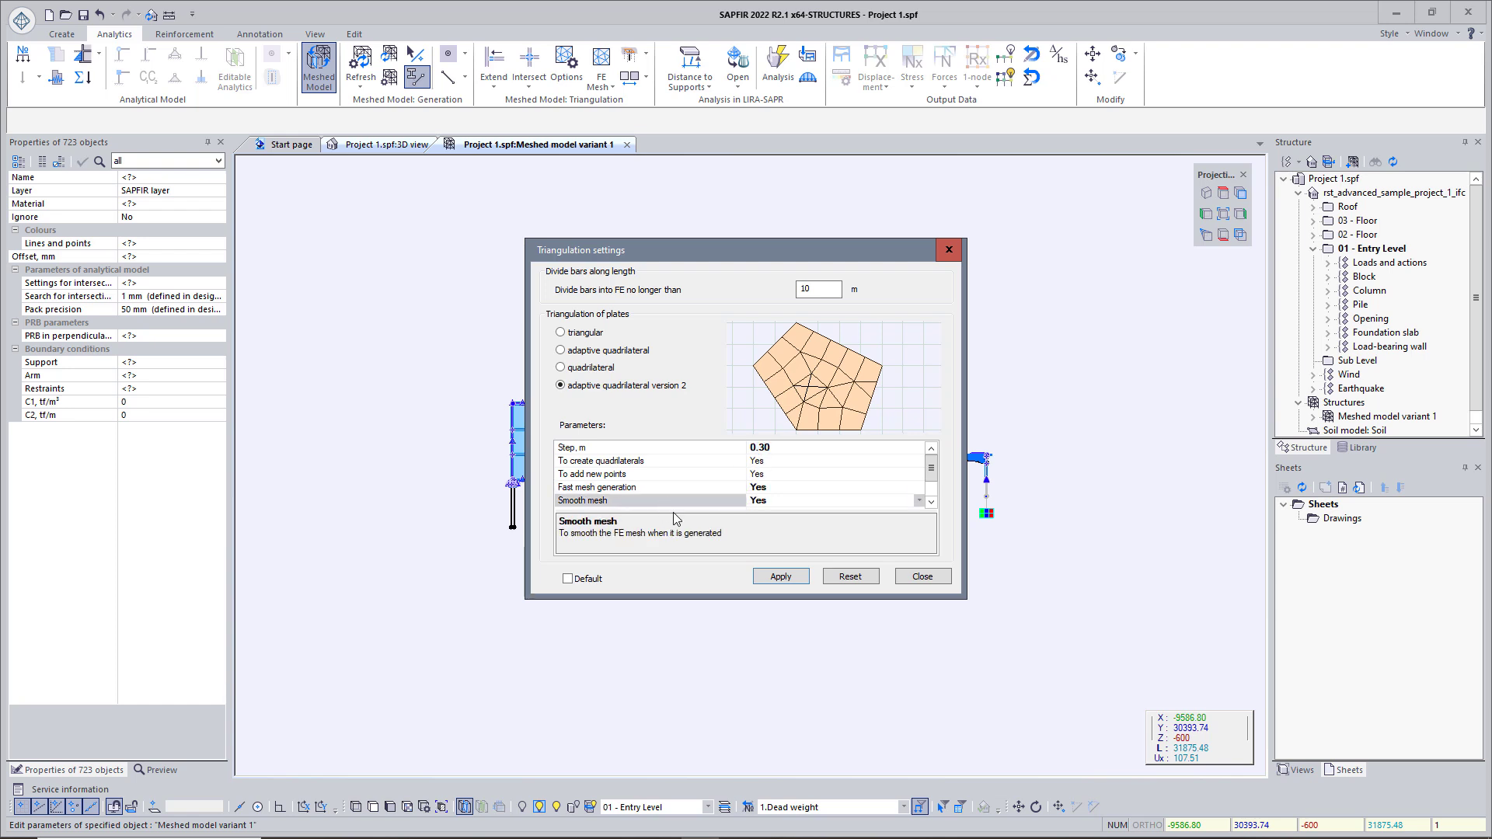
click(791, 578)
- Generate the FE mesh for the whole meshed model and display the meshed elements in their object colours
click(1202, 212)
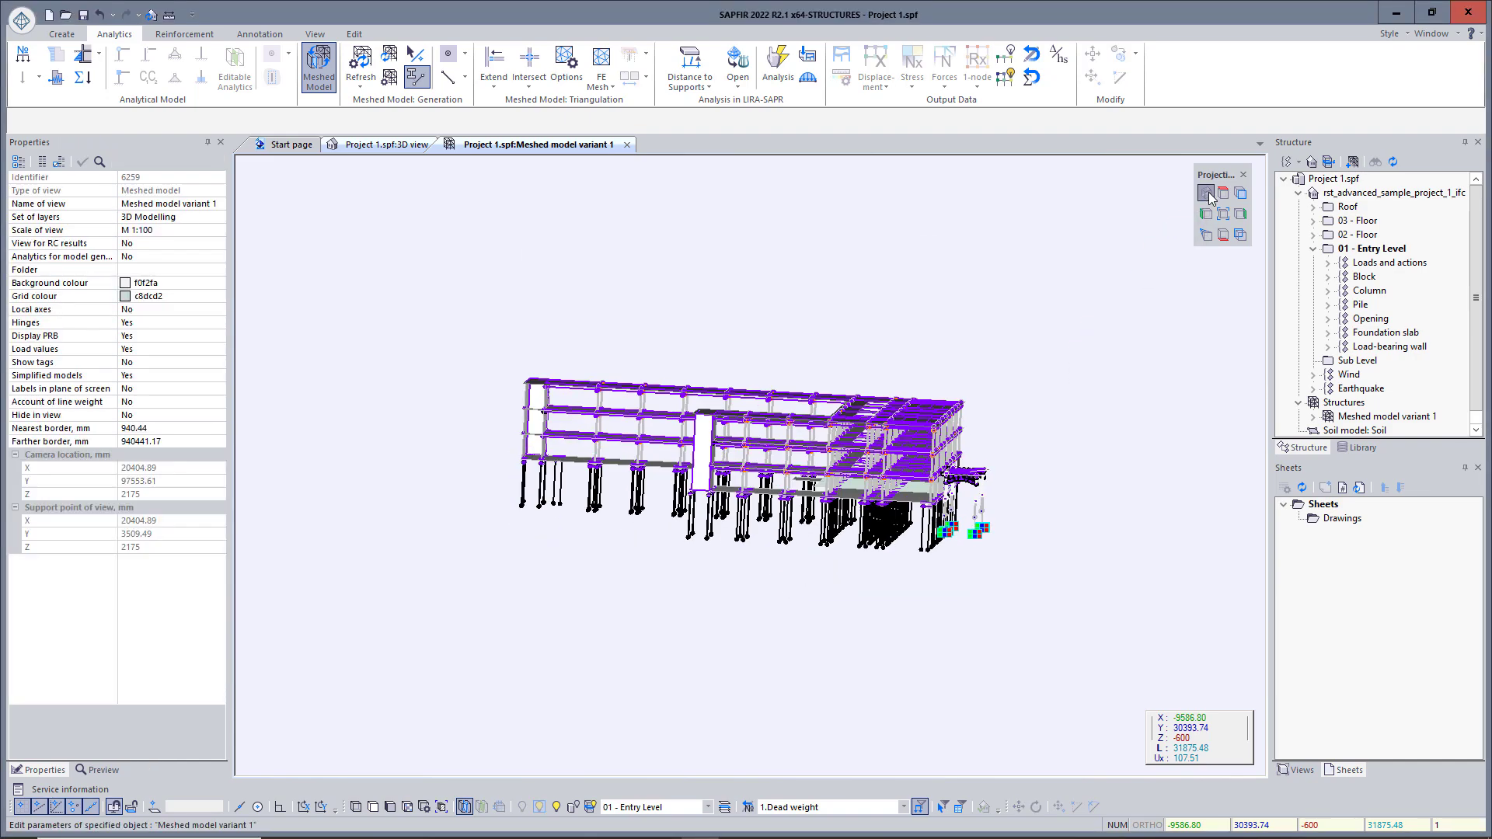
click(601, 57)
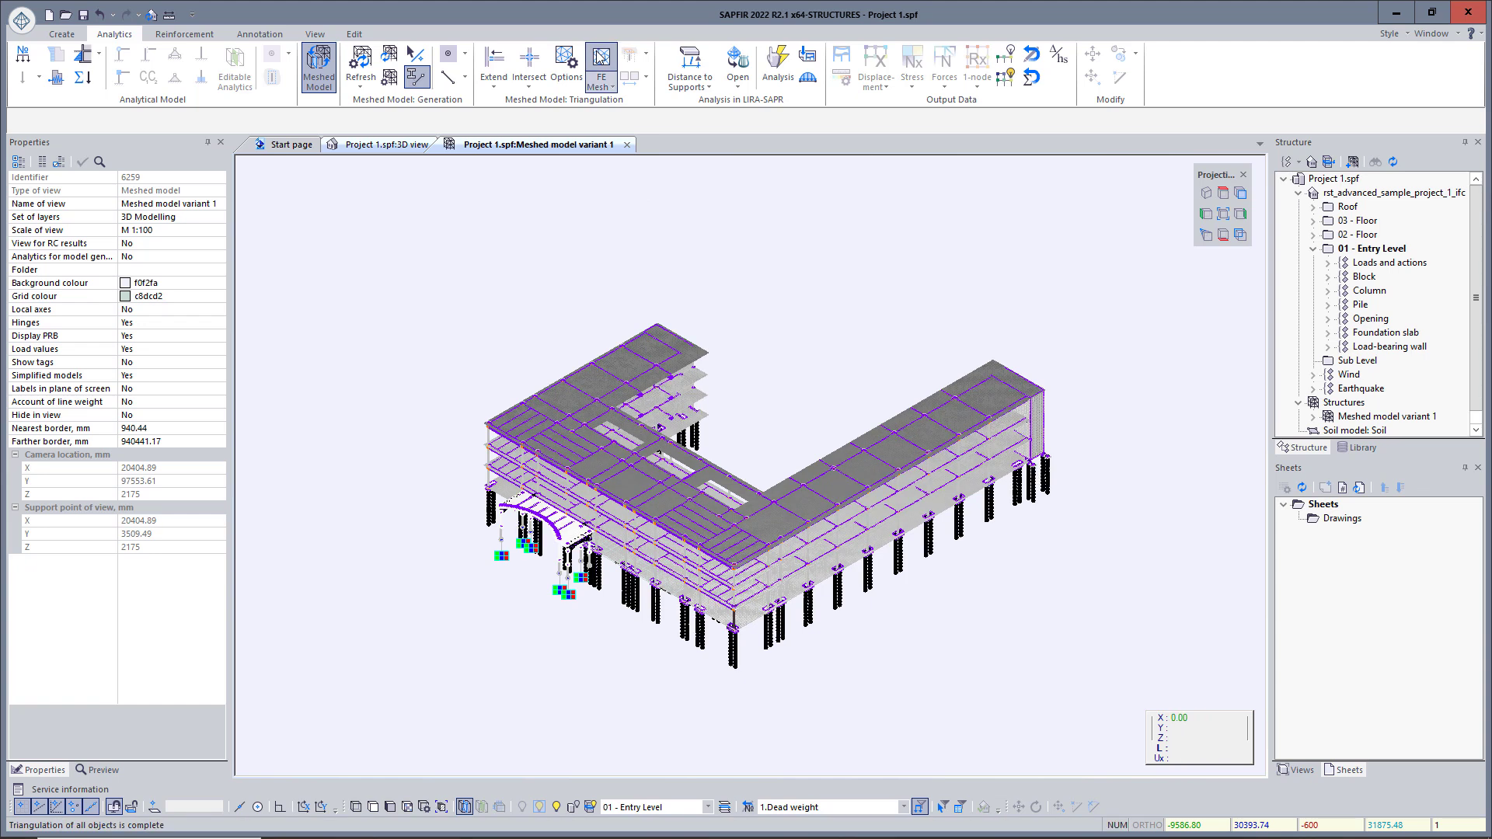
click(315, 34)
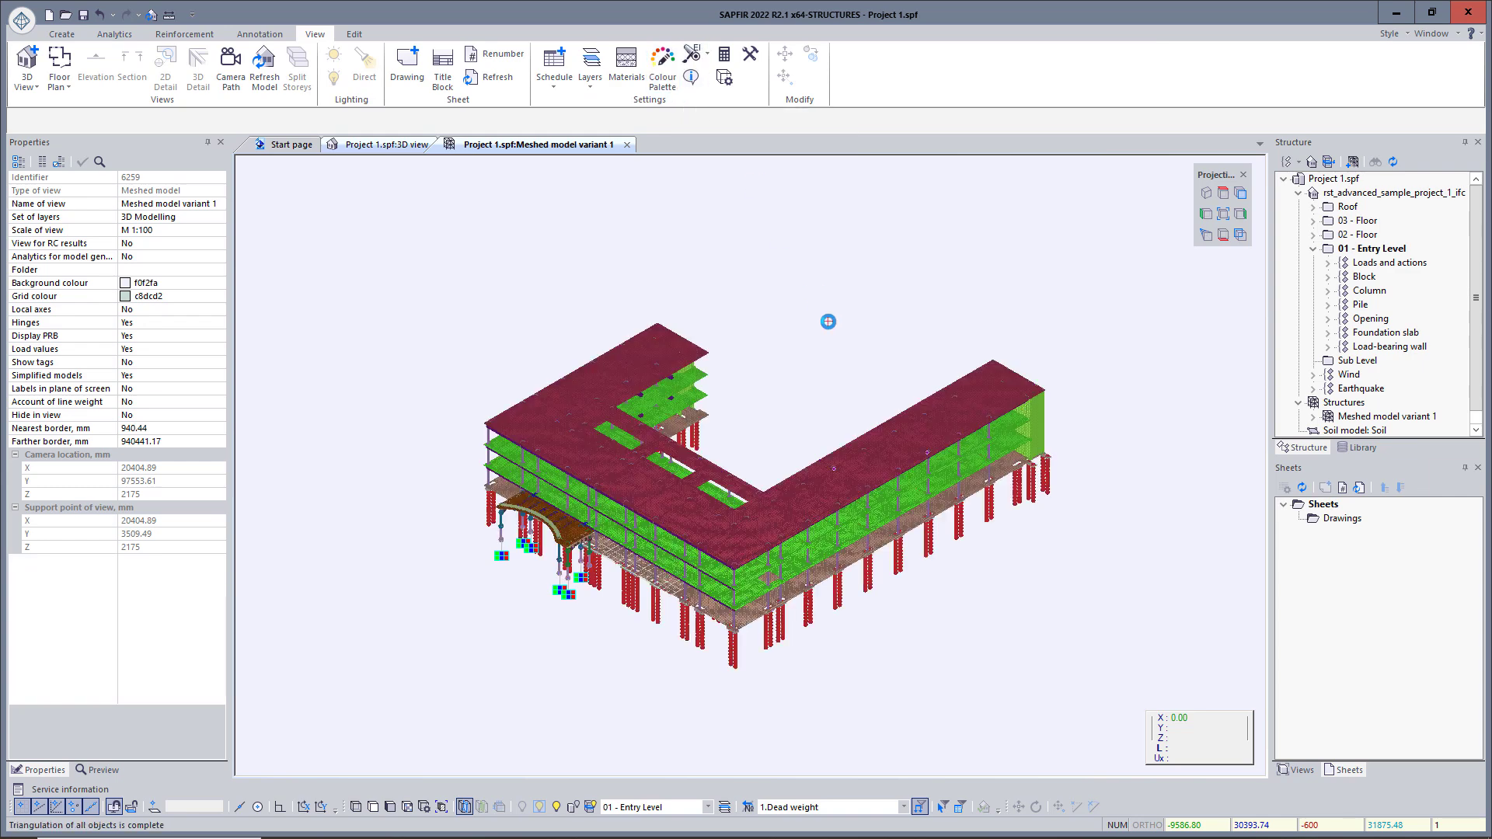
middle_drag(828, 322, 794, 305)
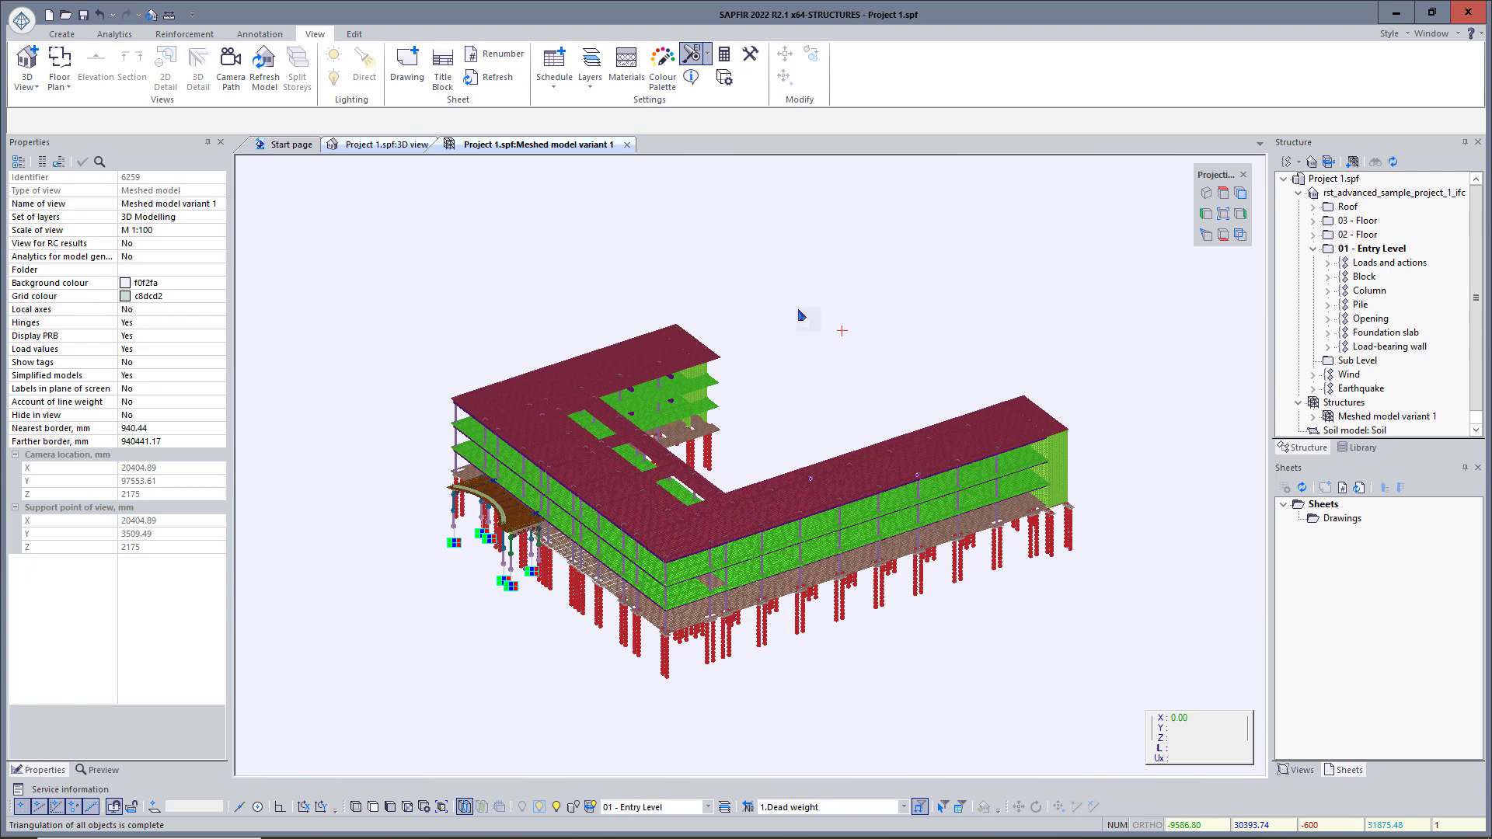
scroll(783, 468, up, 2)
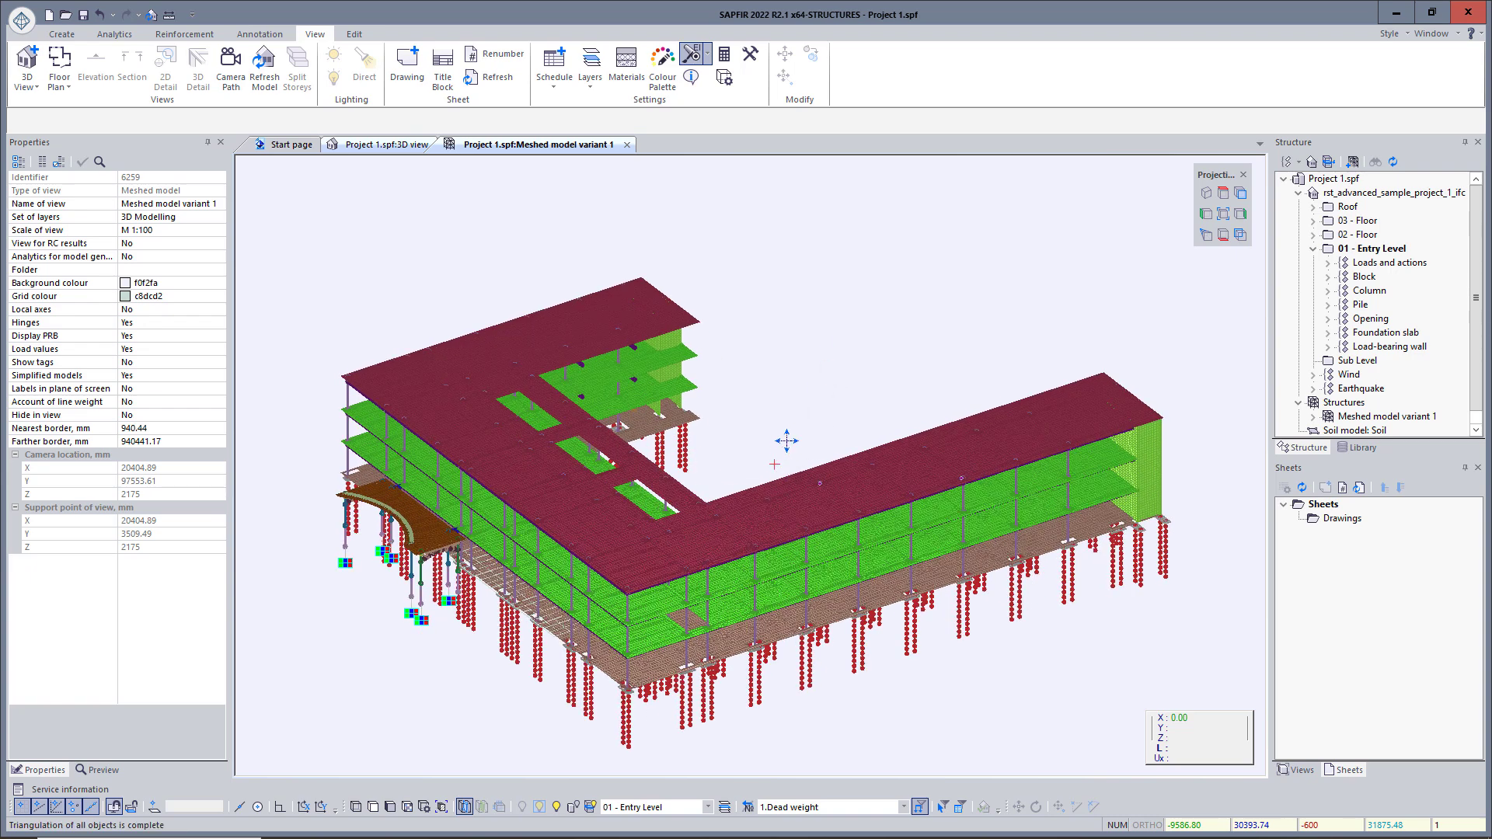
scroll(781, 470, up, 2)
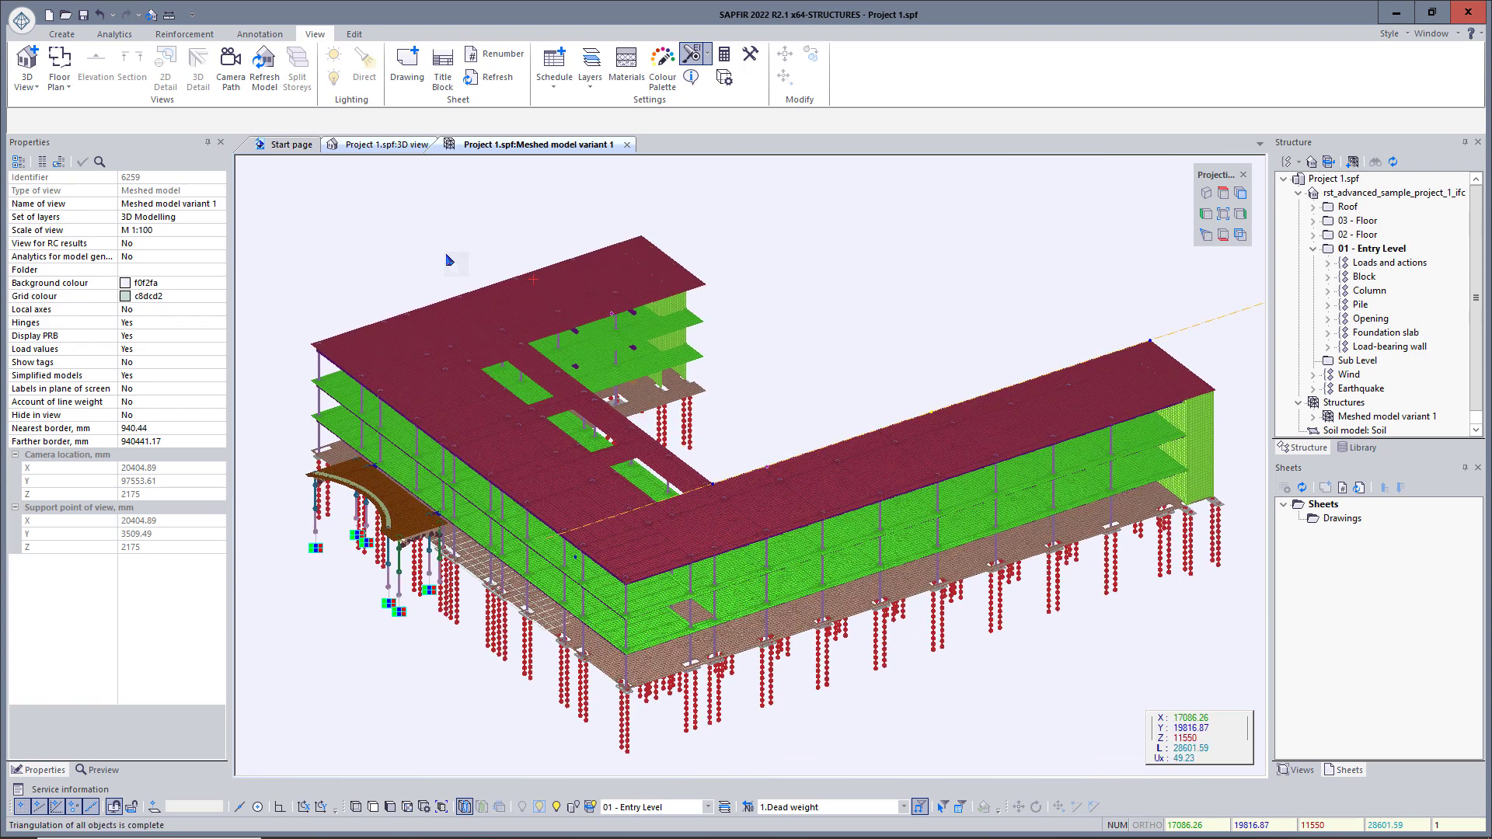
- Display the distance to supports on the meshed model and send the model to LIRA-SAPR for analysis
click(115, 34)
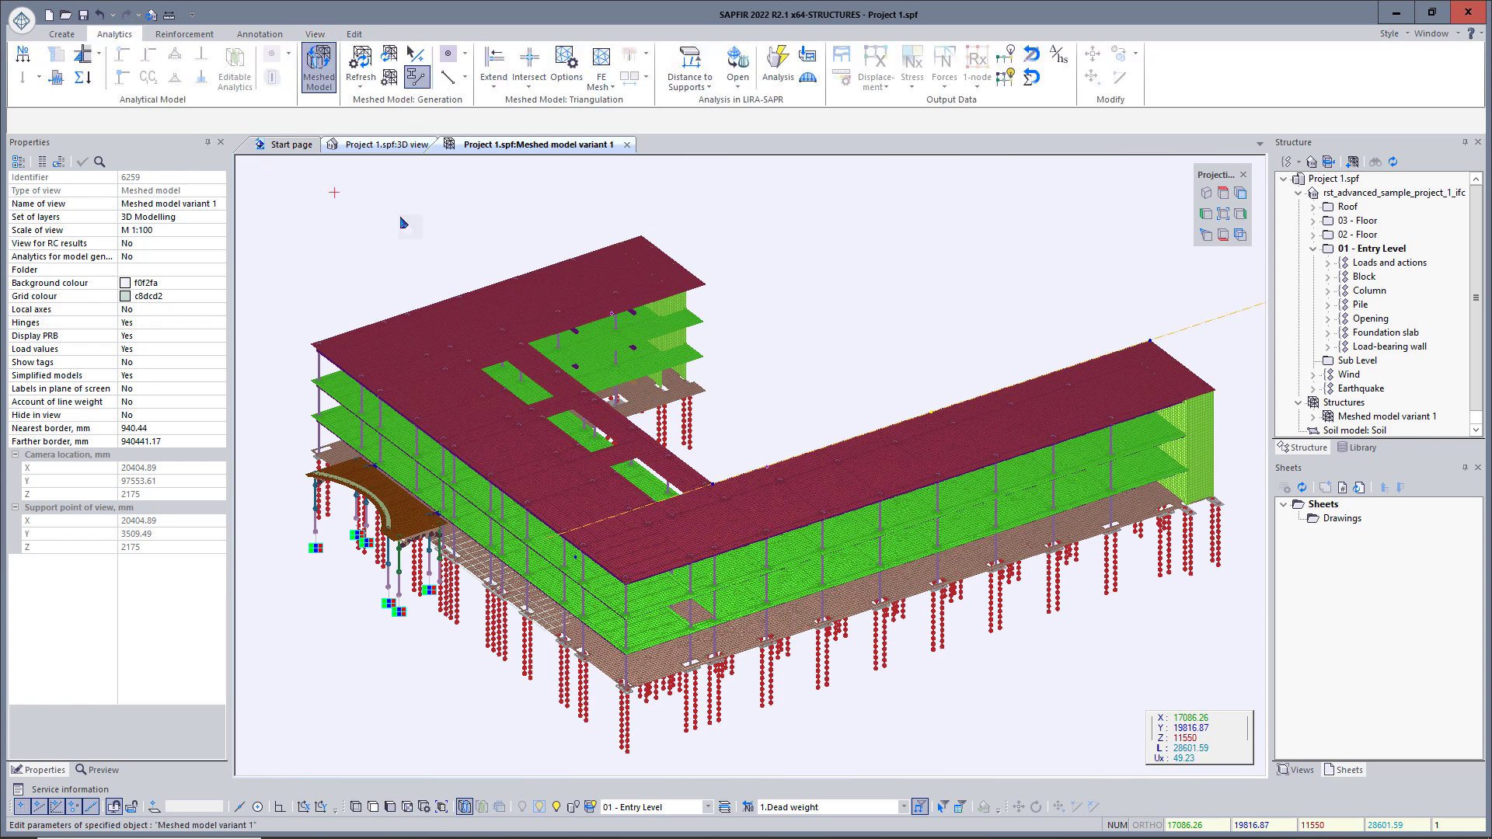
click(694, 60)
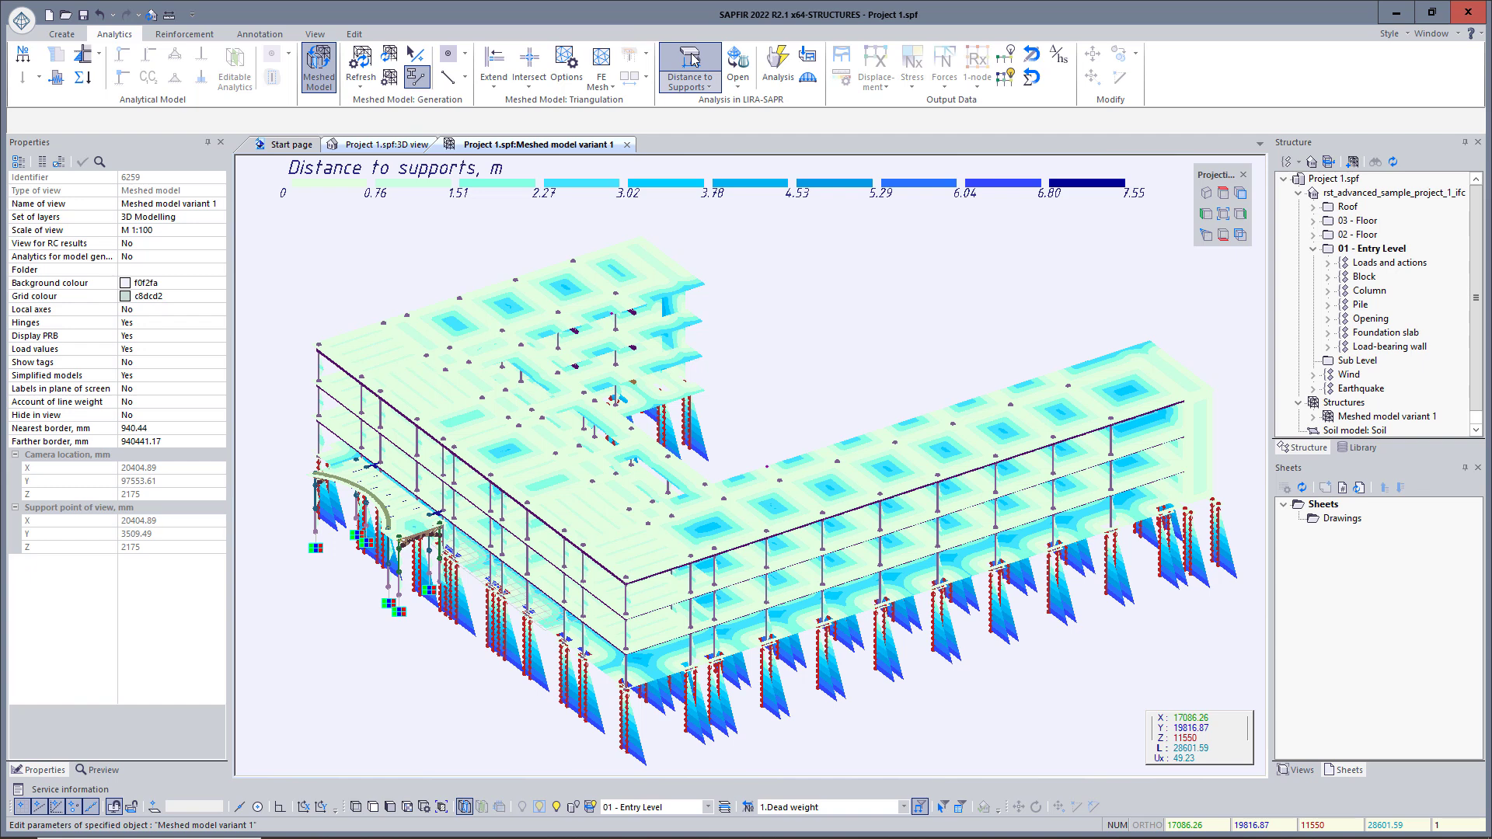
click(779, 63)
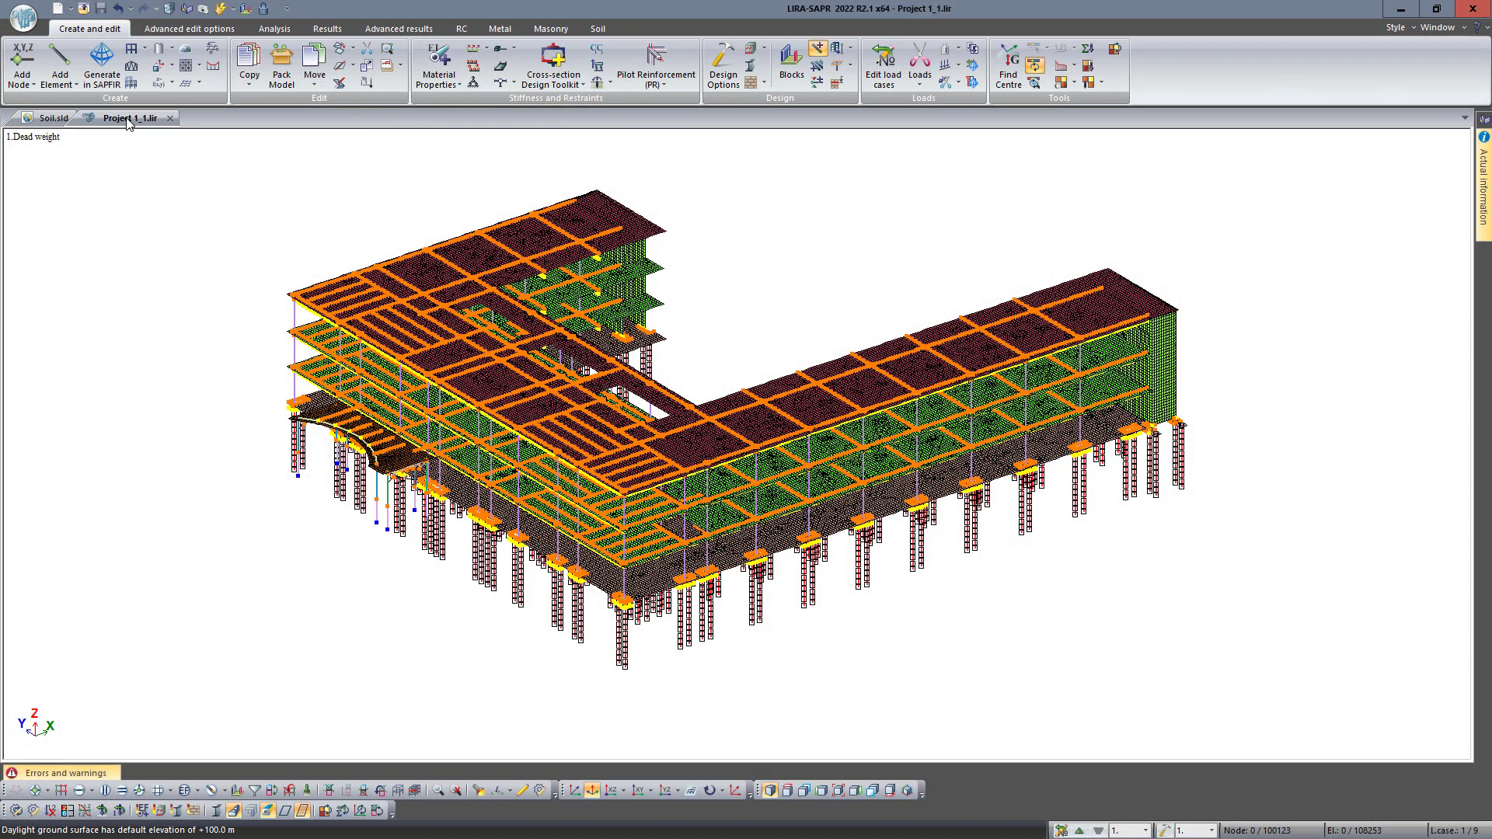
- Cut an arbitrary soil profile on the soil model plan from about X 13.50, Y 22.40 to X 13.94, Y -35.90, through the pile groups
click(52, 119)
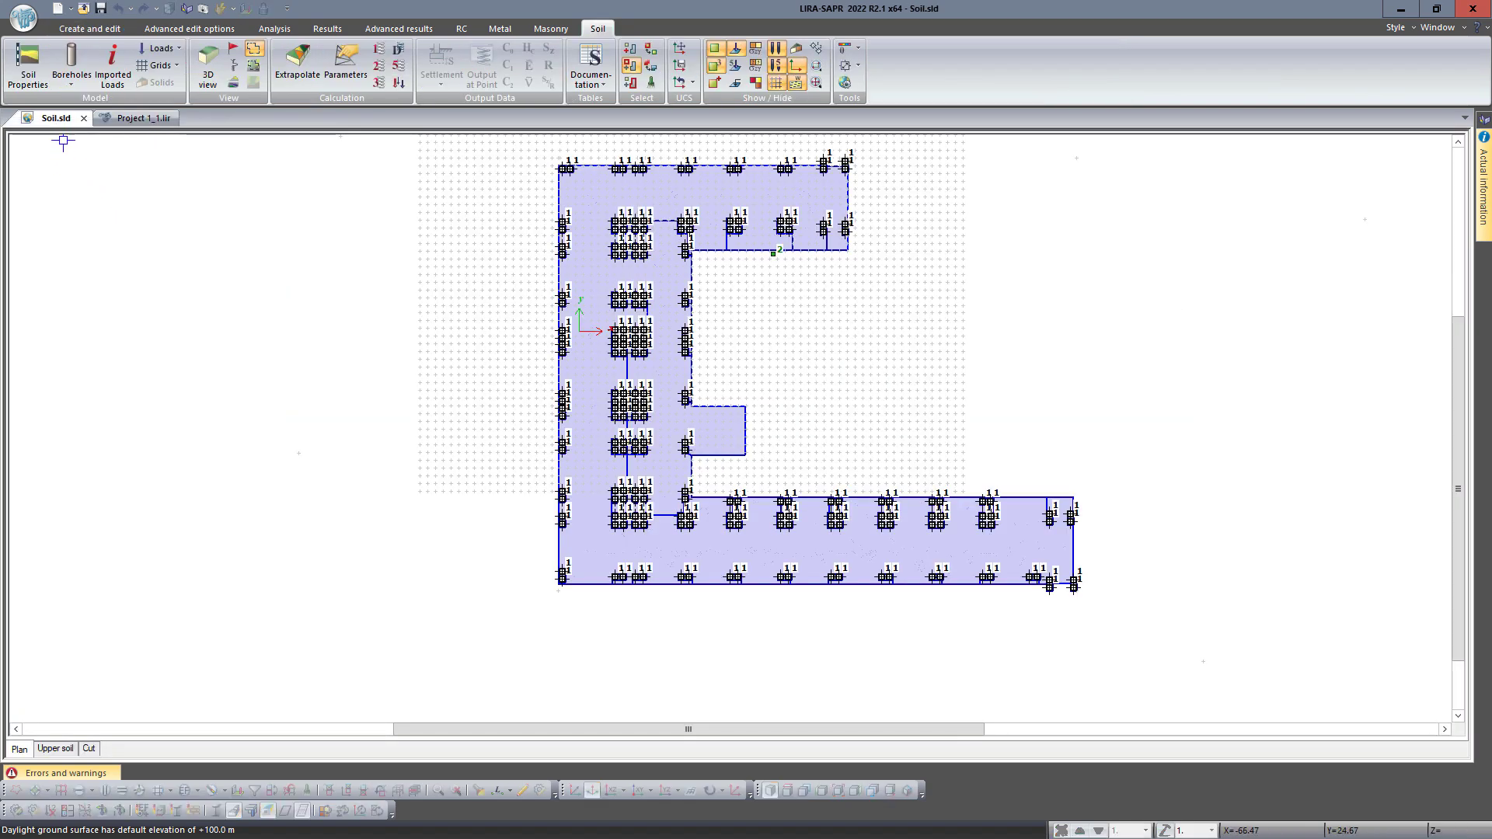
click(232, 52)
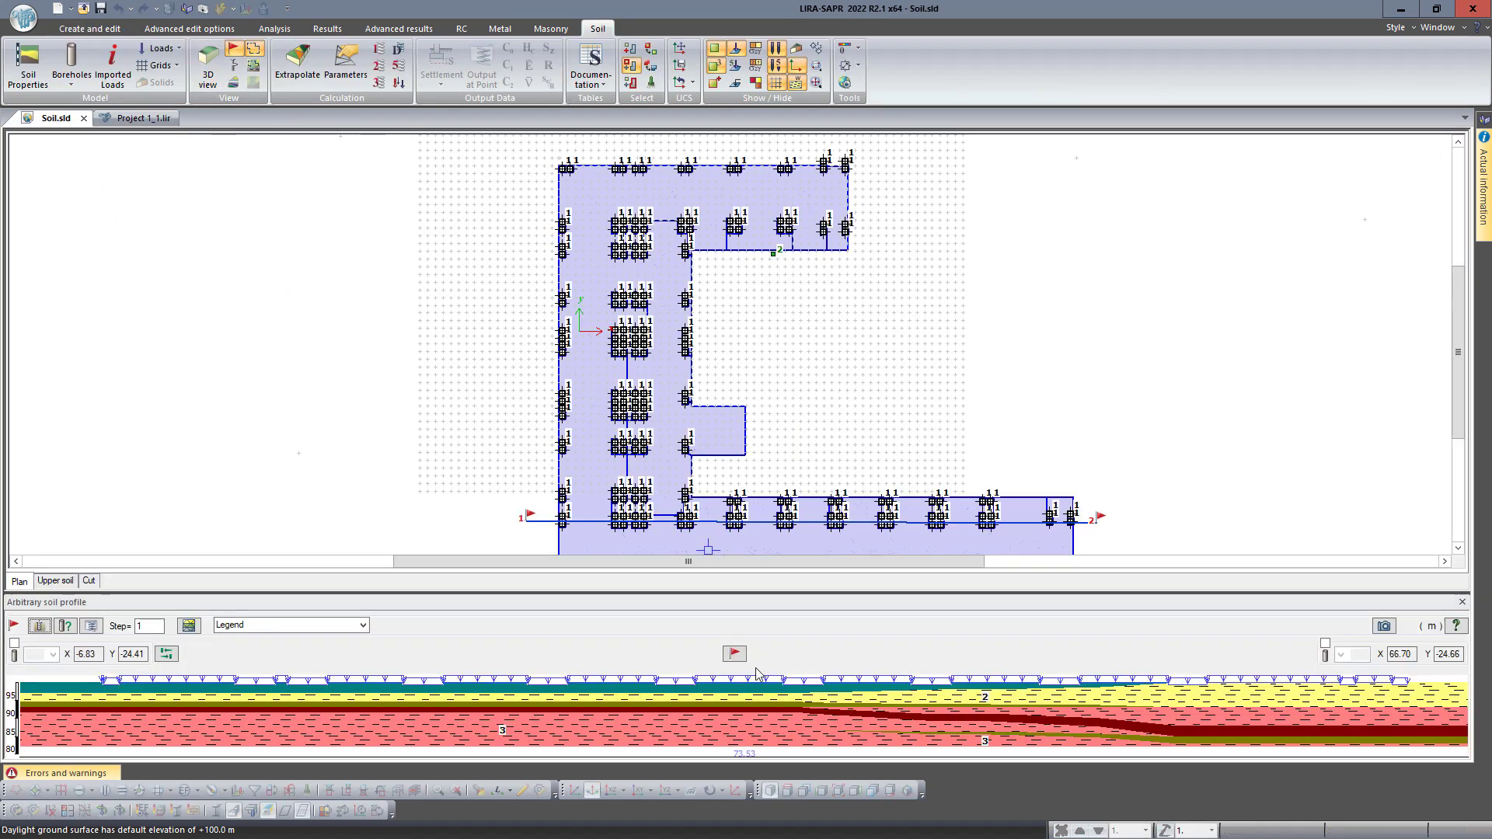
click(734, 655)
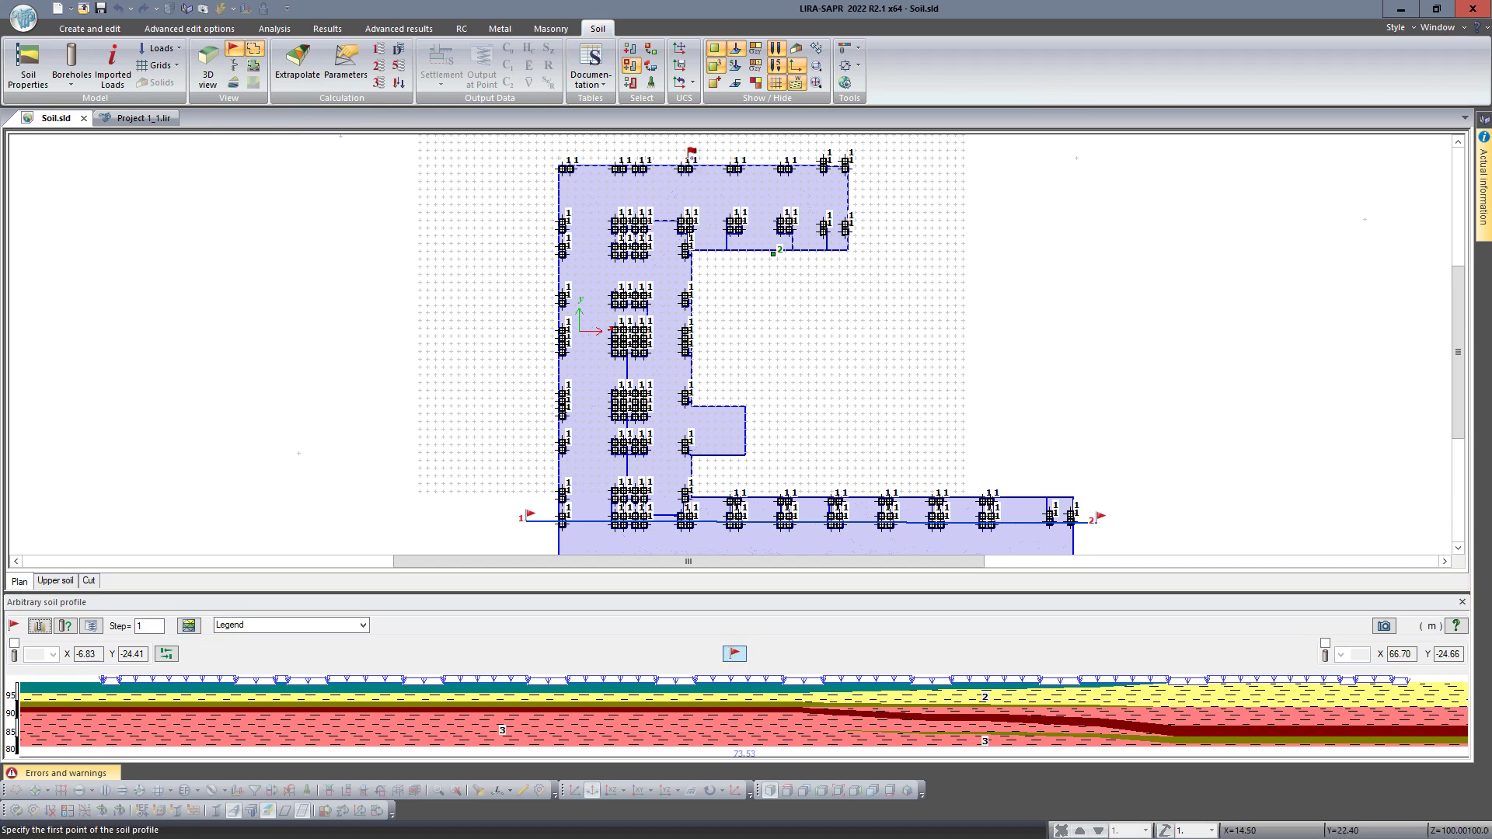
click(683, 158)
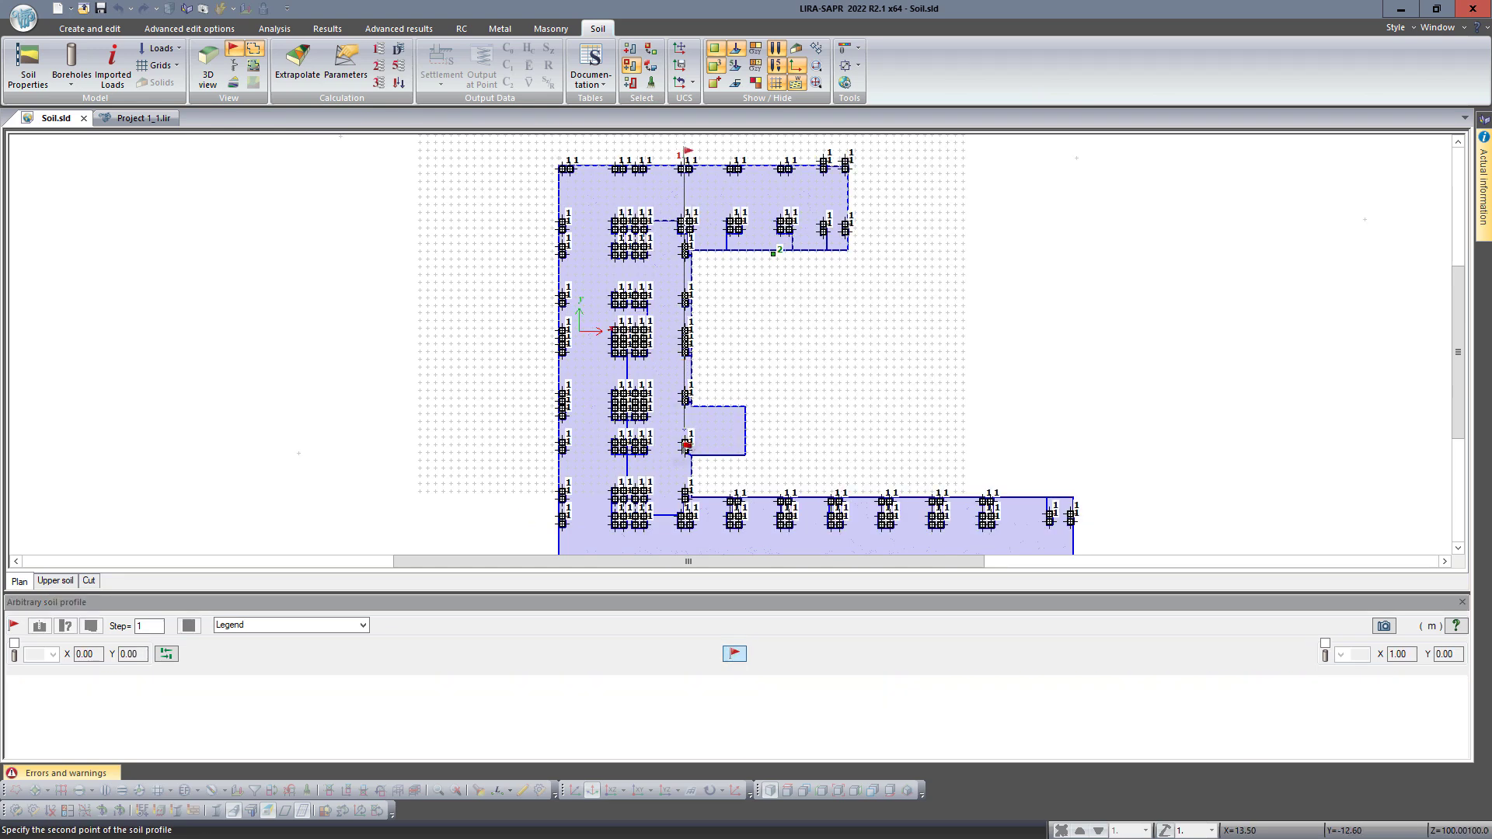
scroll(680, 551, down, 1)
scroll(680, 519, down, 2)
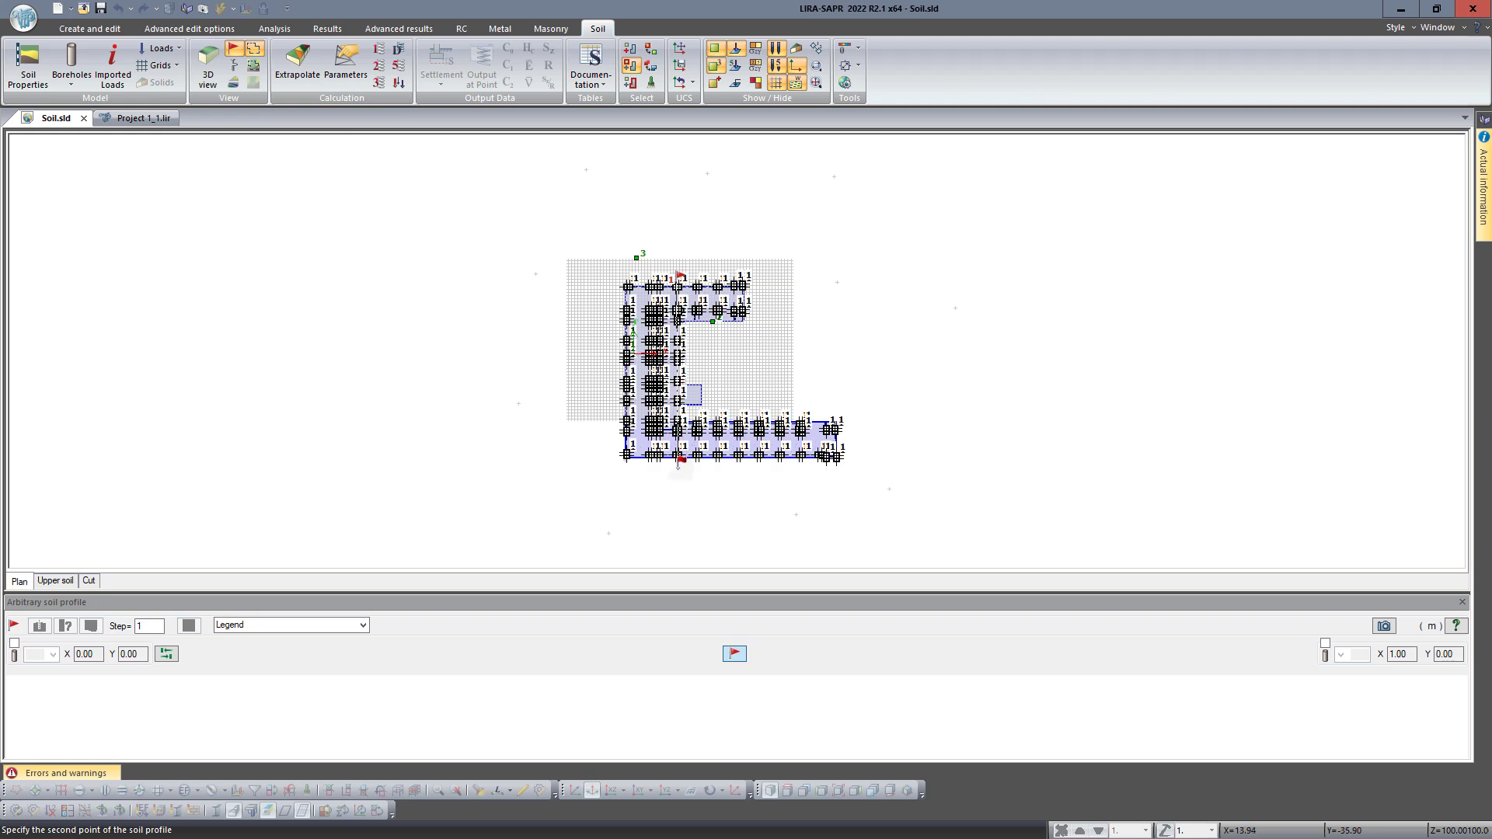
click(679, 461)
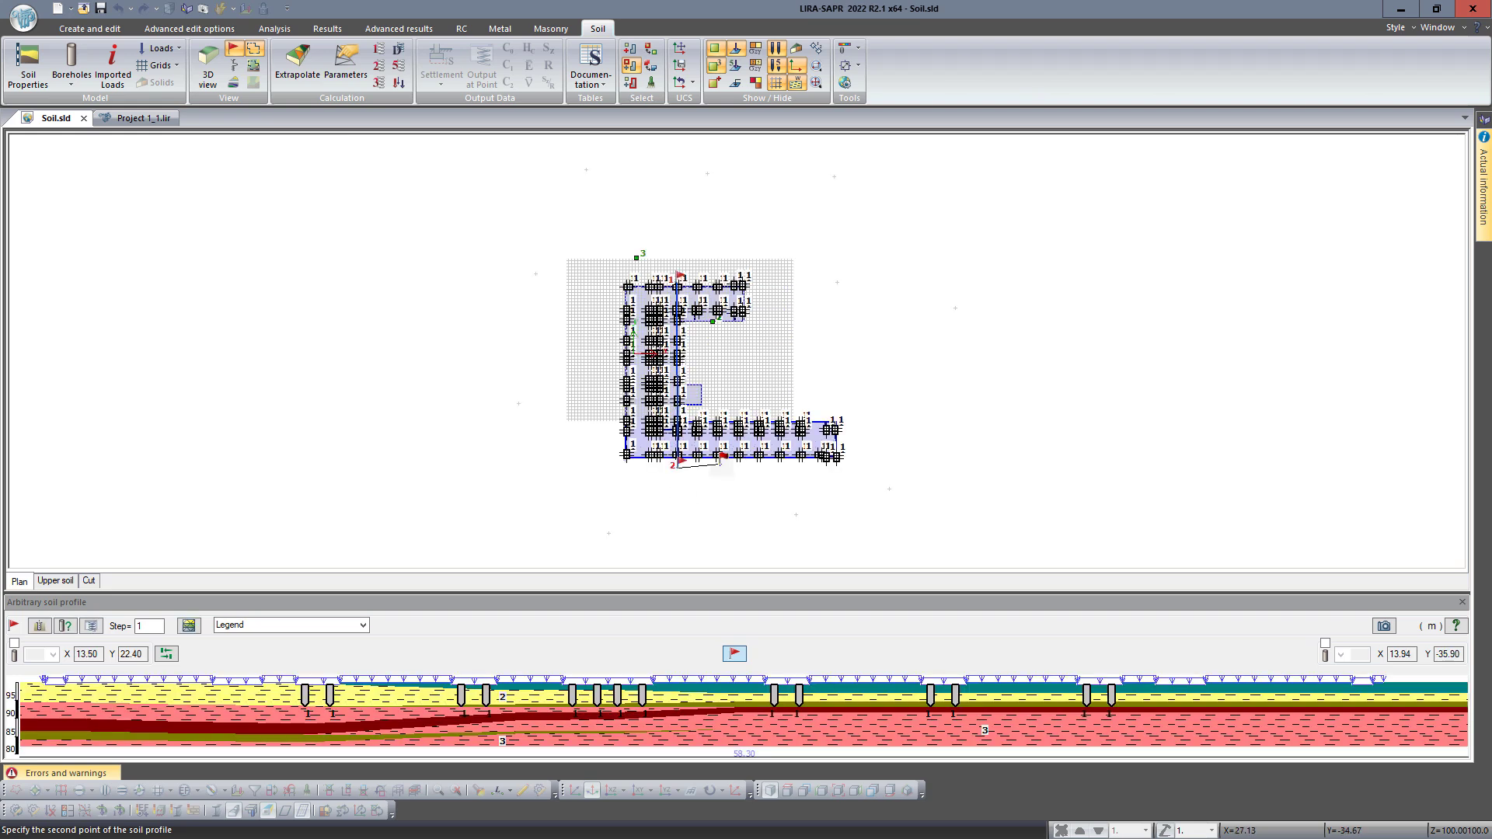
click(734, 655)
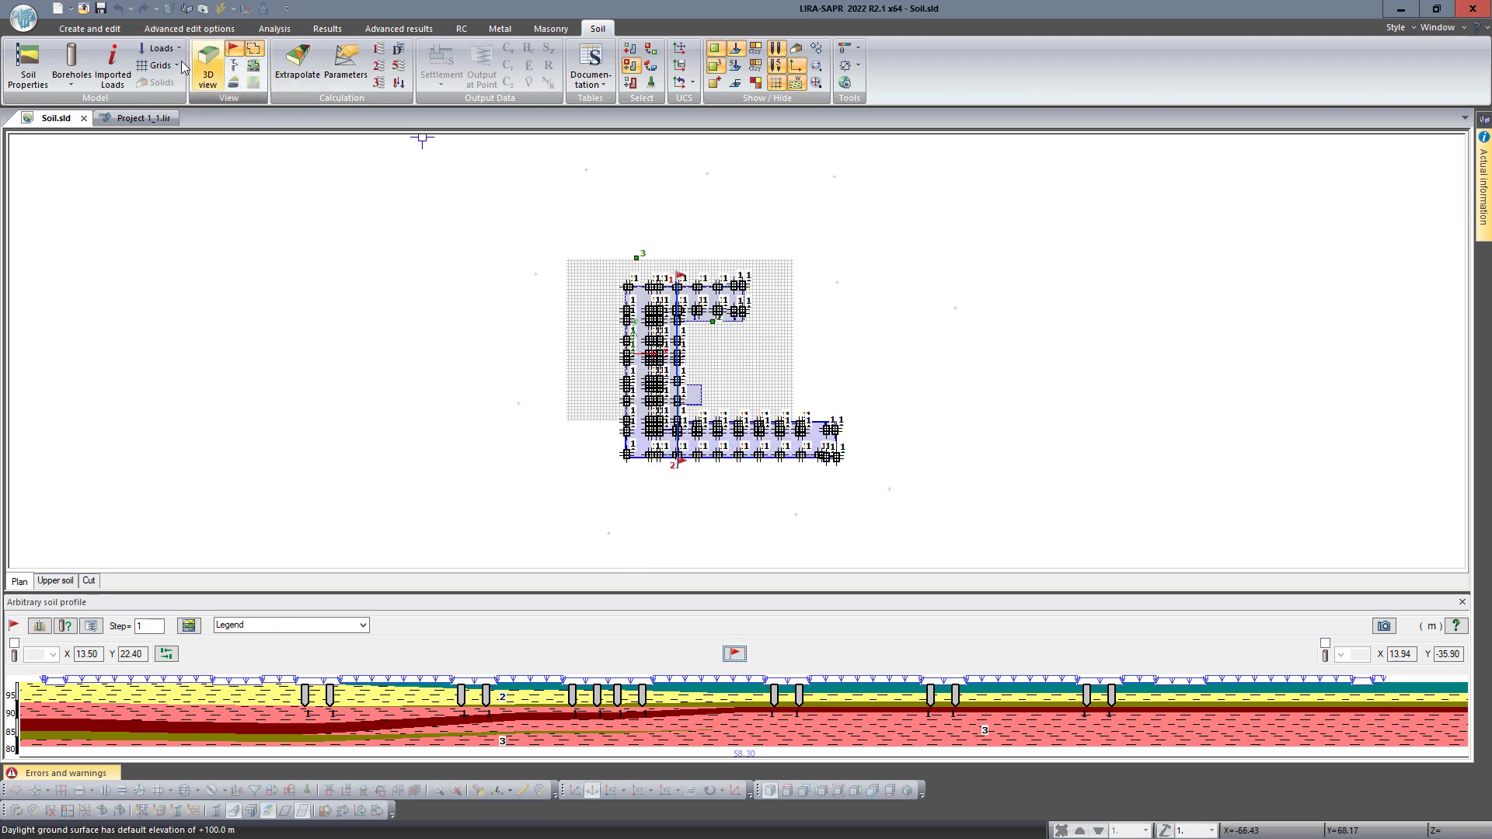
- Run the complete analysis of the Project 1_1.lir model
click(155, 118)
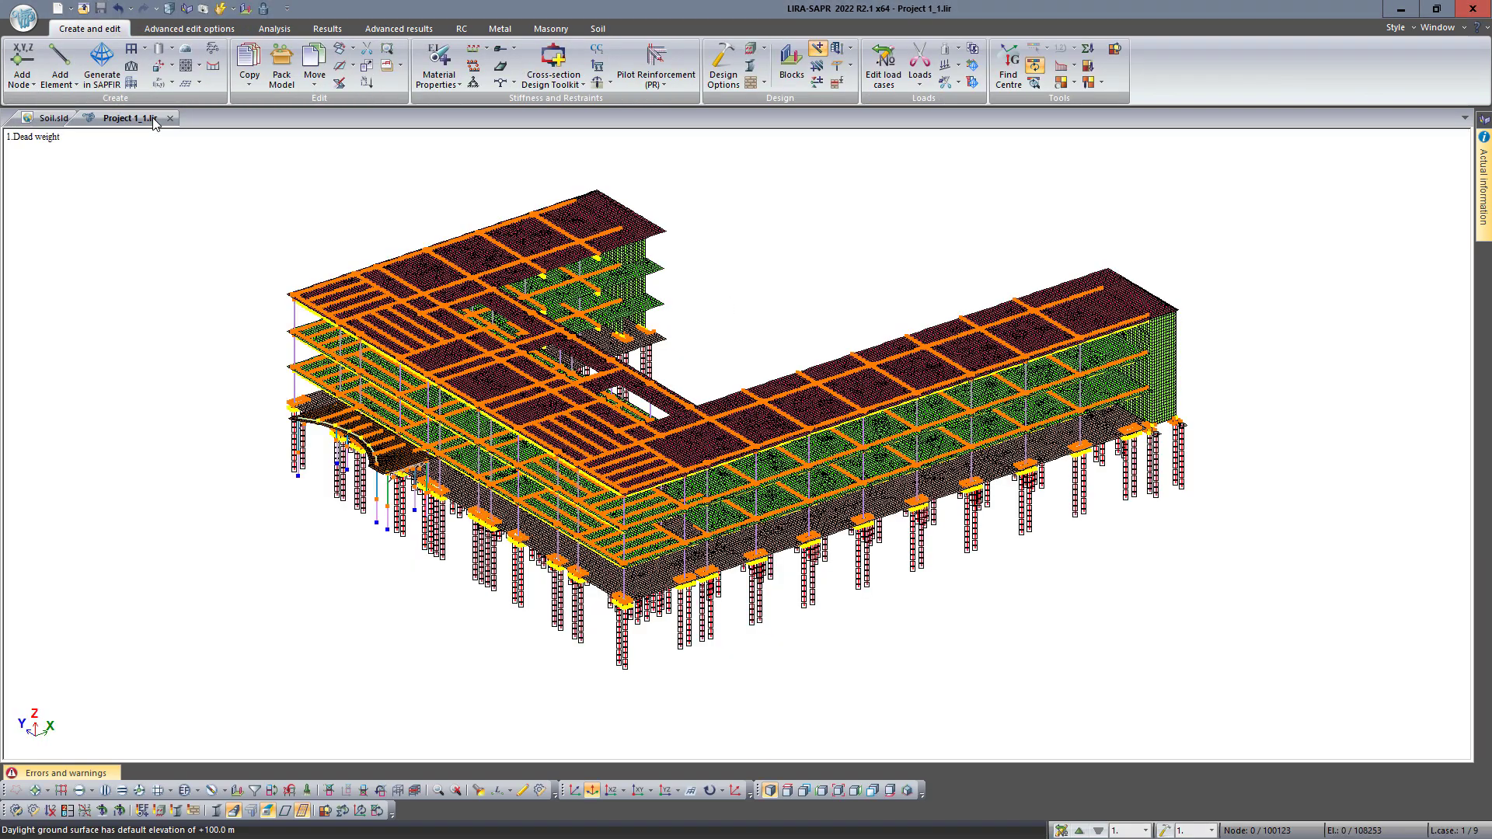
click(274, 29)
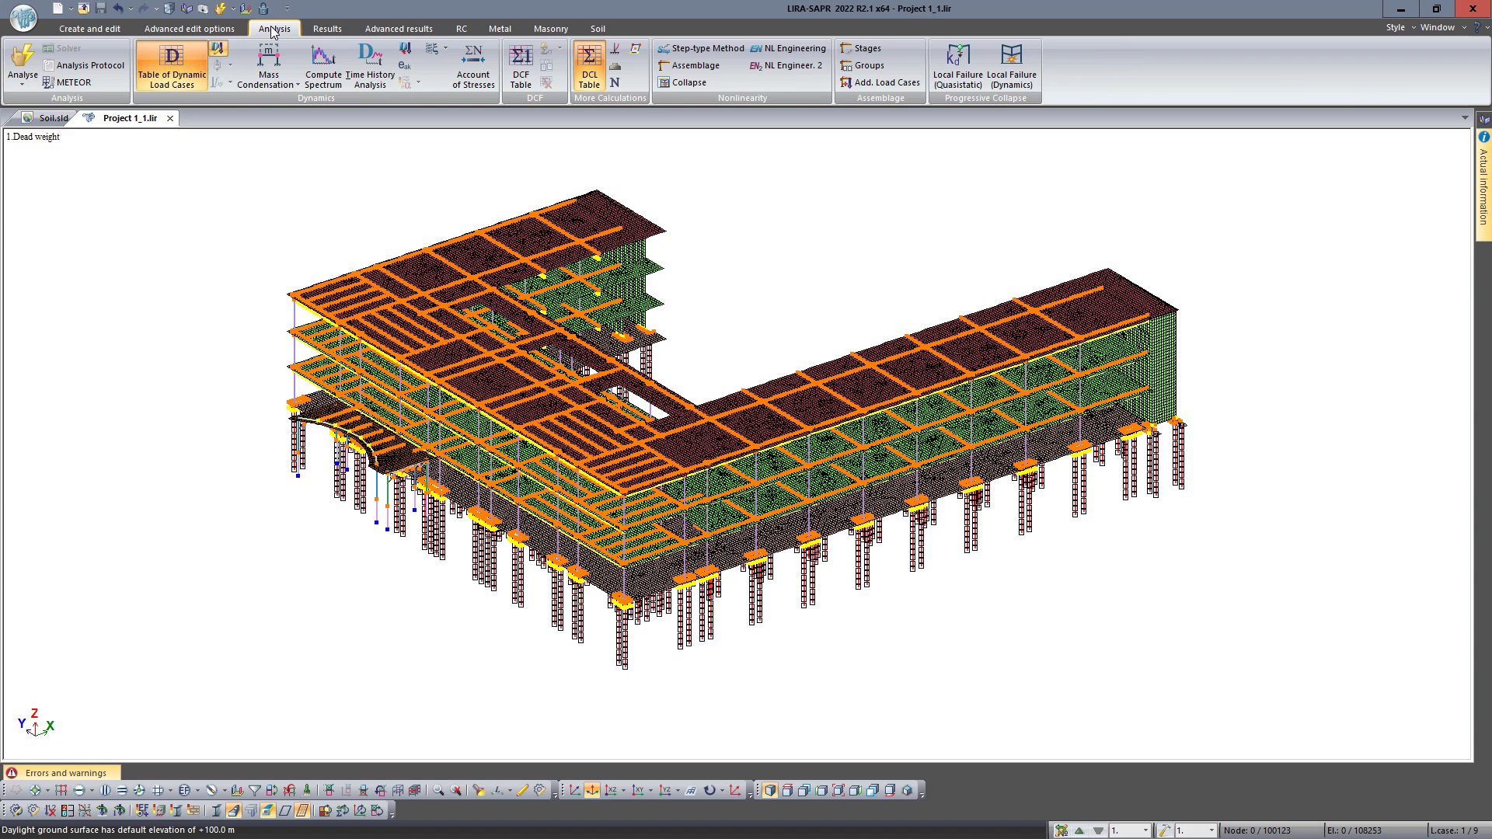
click(22, 86)
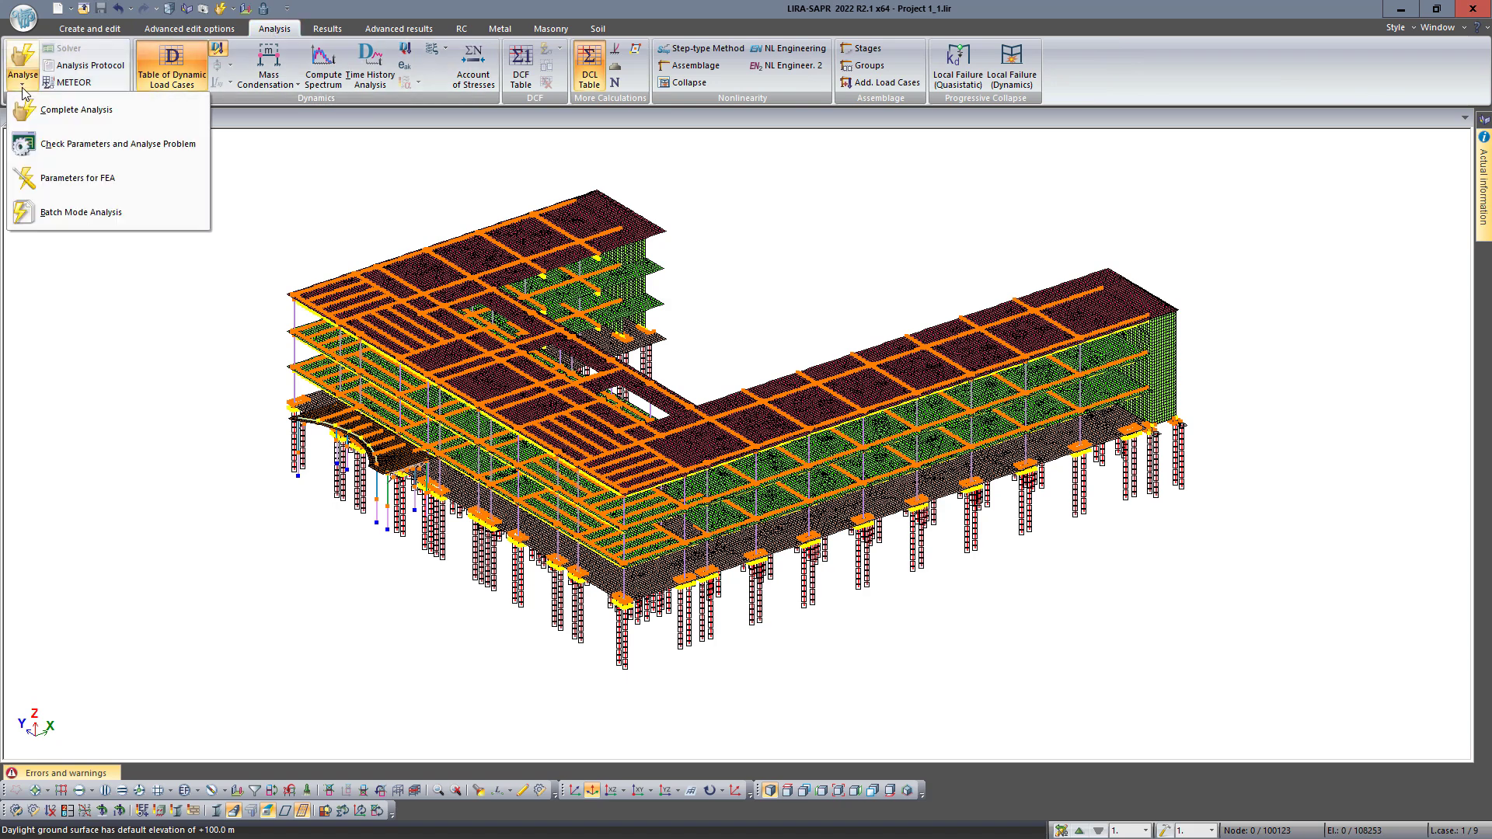
click(63, 111)
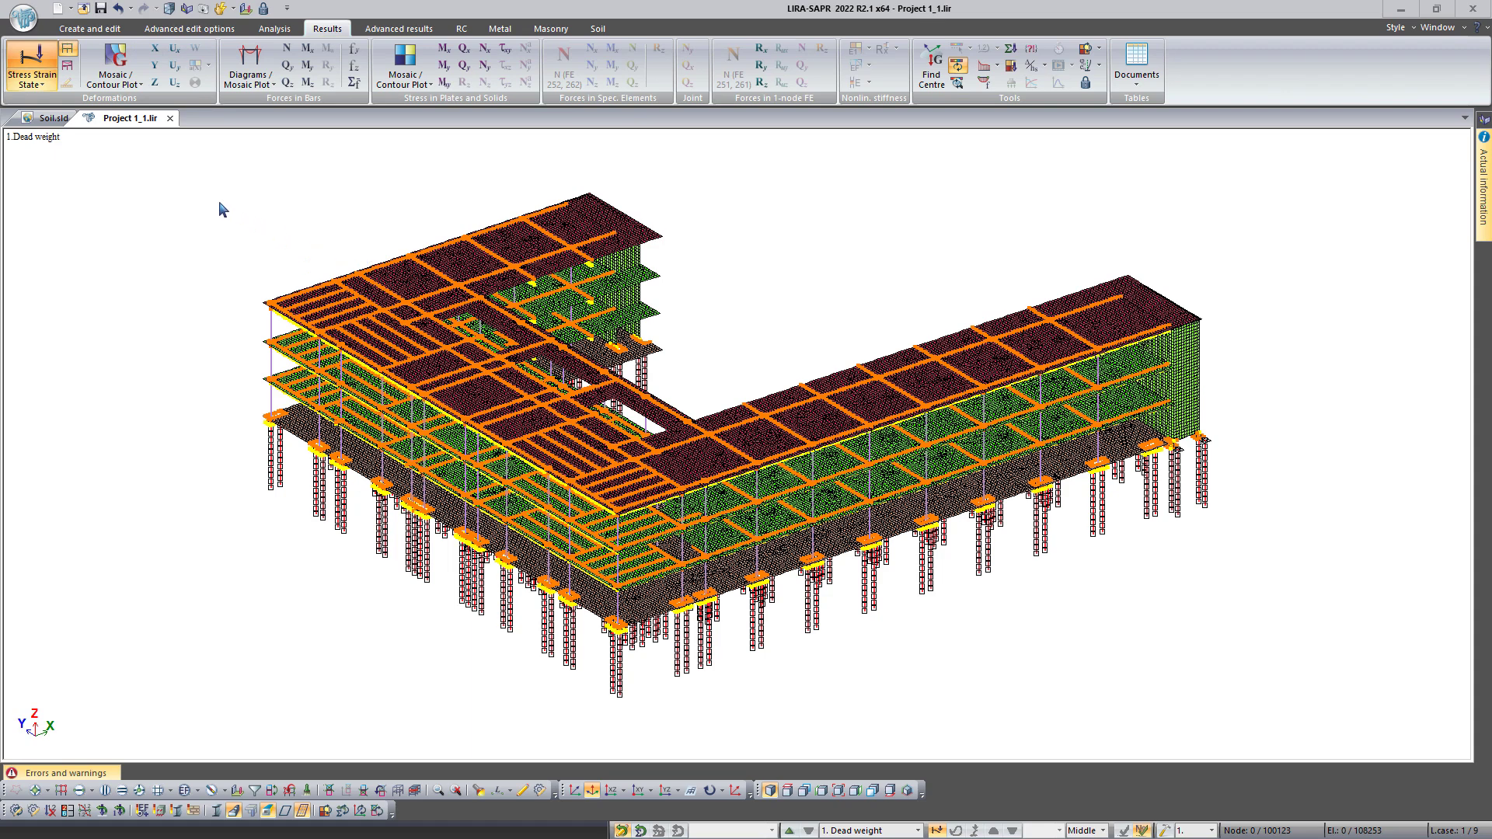
- Display the displacements along Z for load case 1, Dead weight, and load case 2, Dead loads on slabs
click(154, 82)
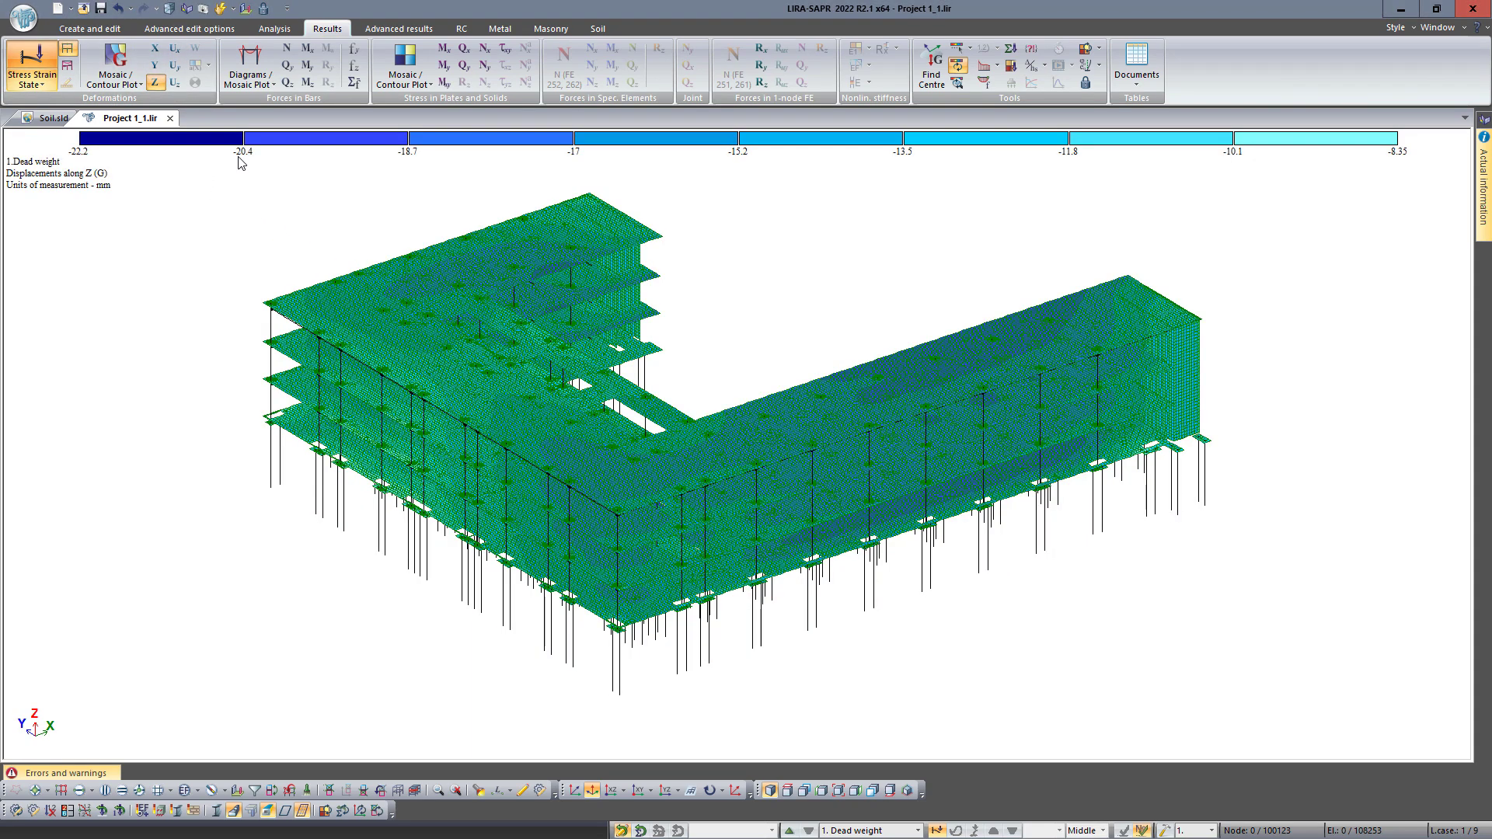
click(918, 831)
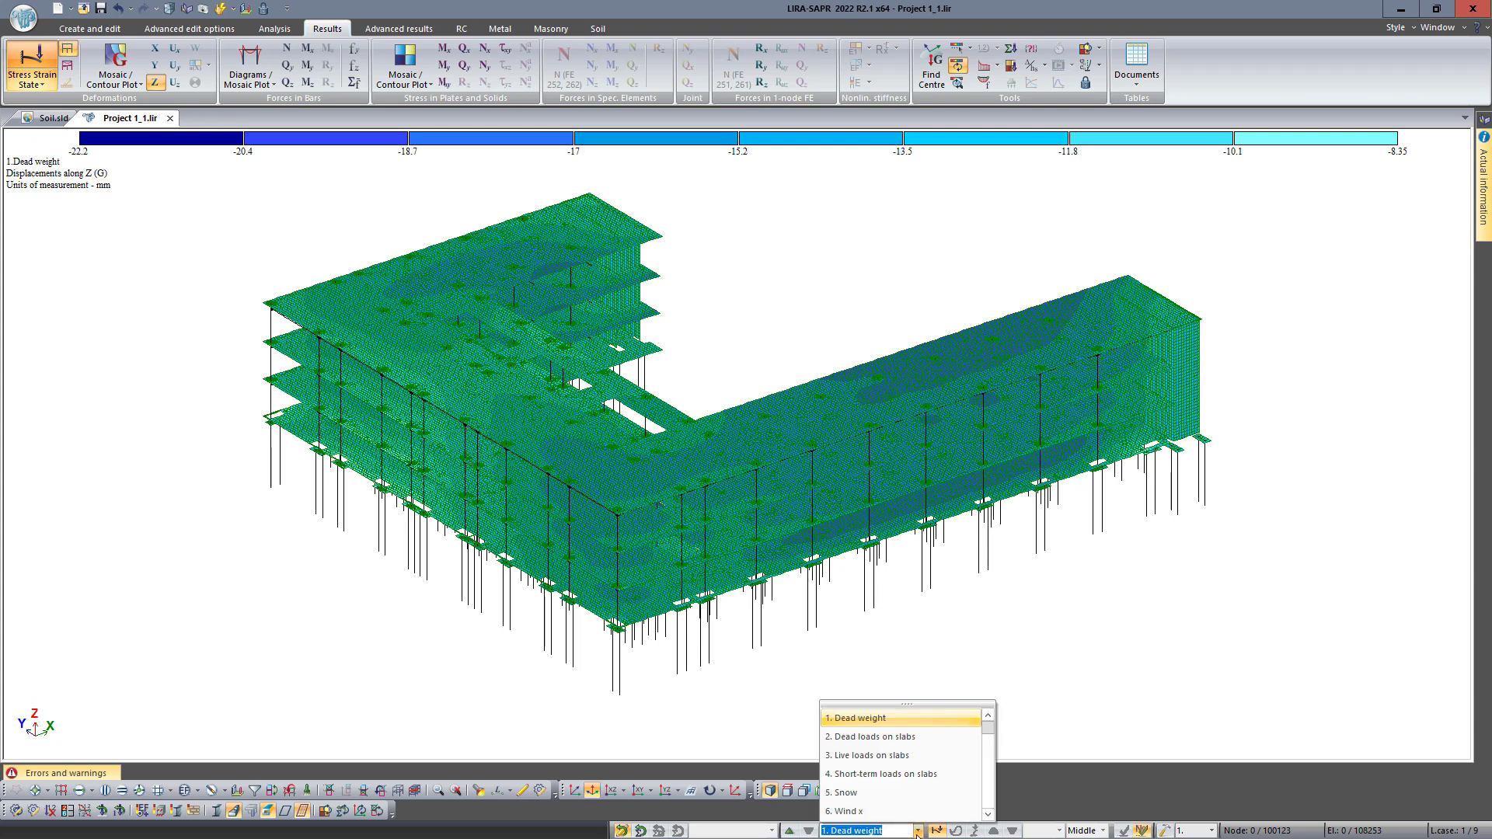
click(933, 737)
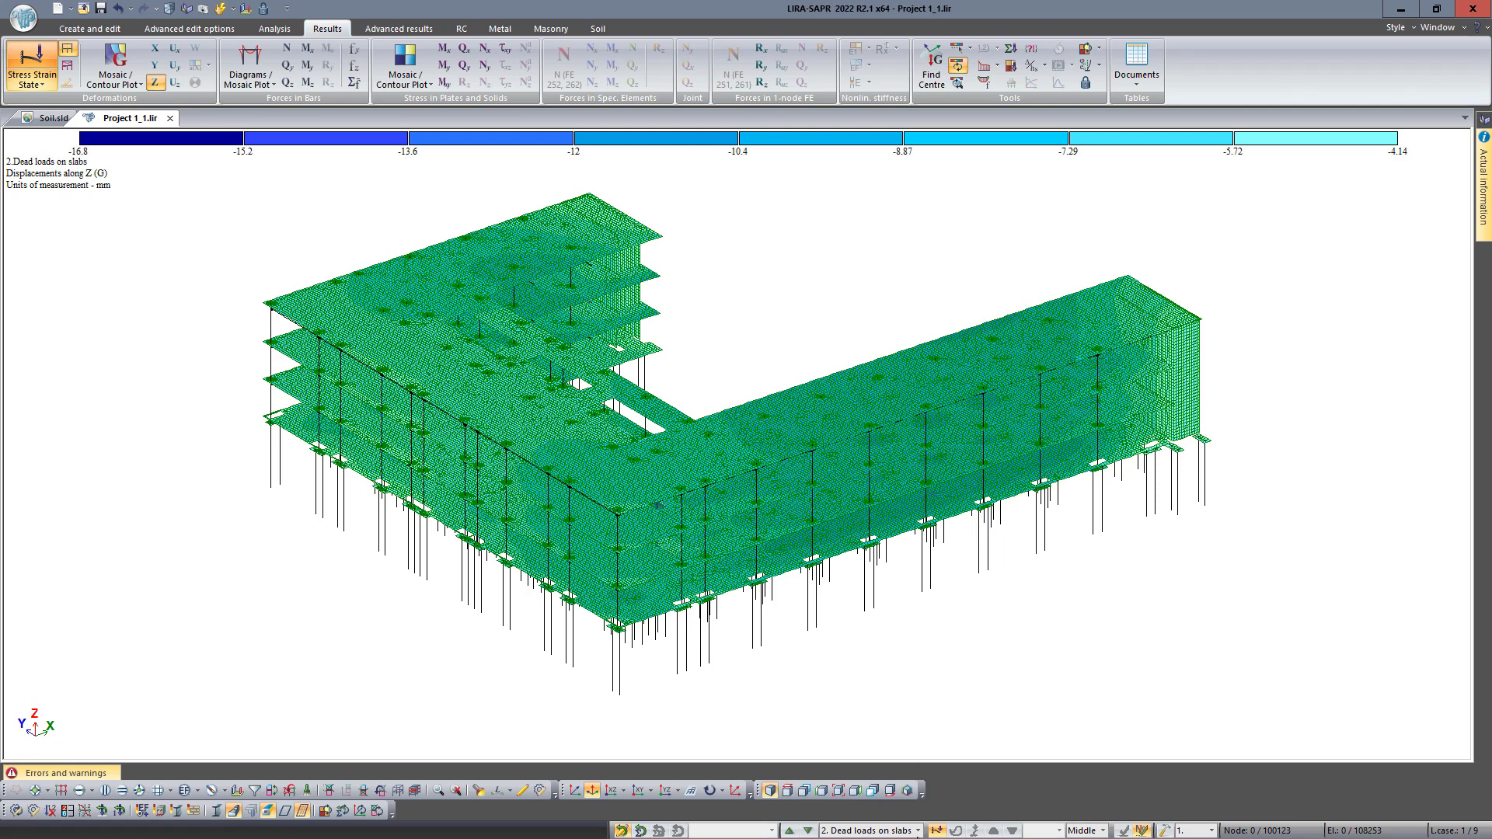
- Display the displacements along X for load case 6, Wind x, and the displacements along Y for load case 7, Wind y
click(917, 830)
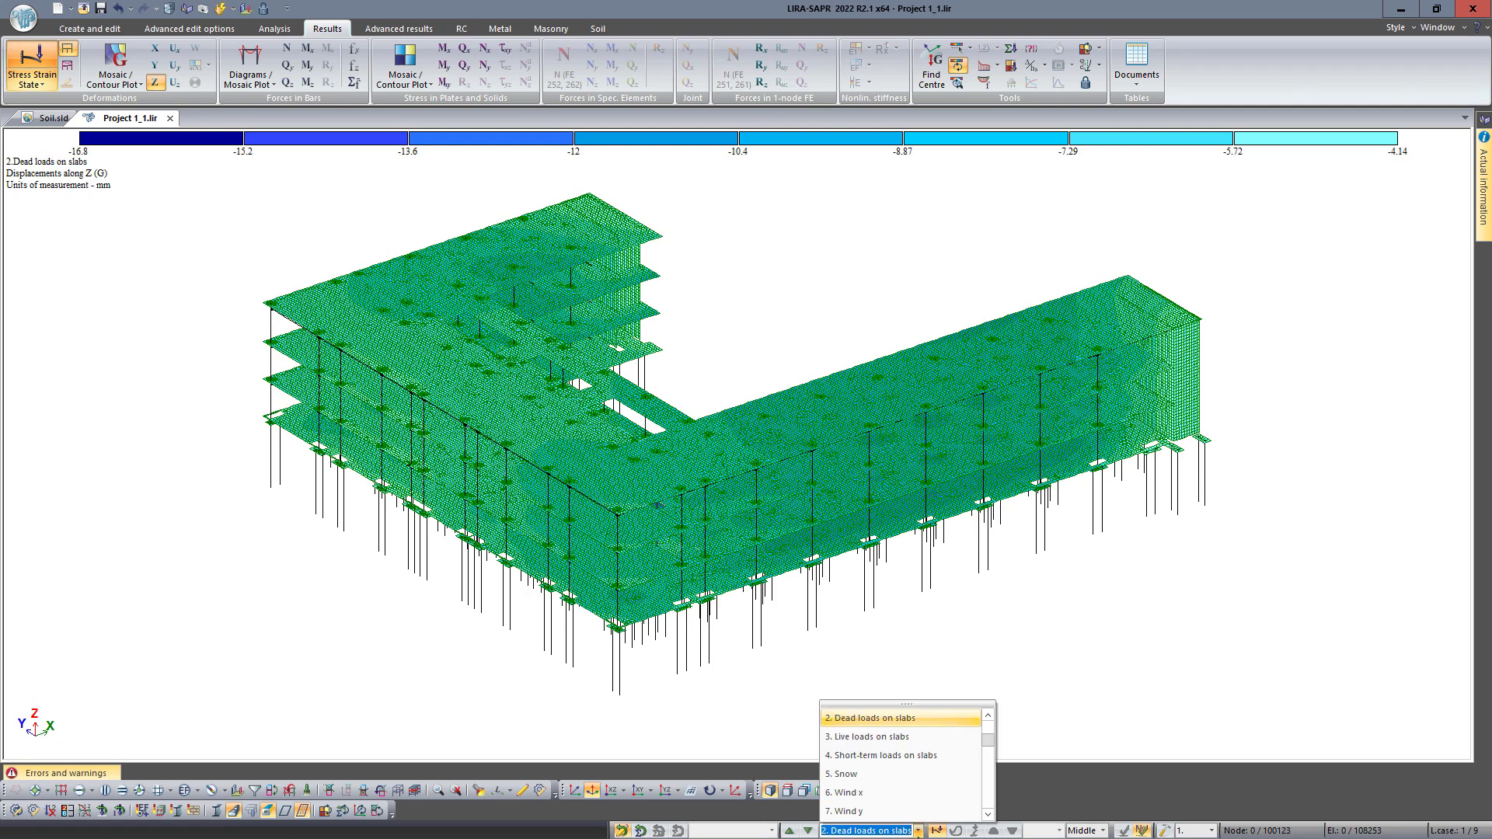
click(893, 792)
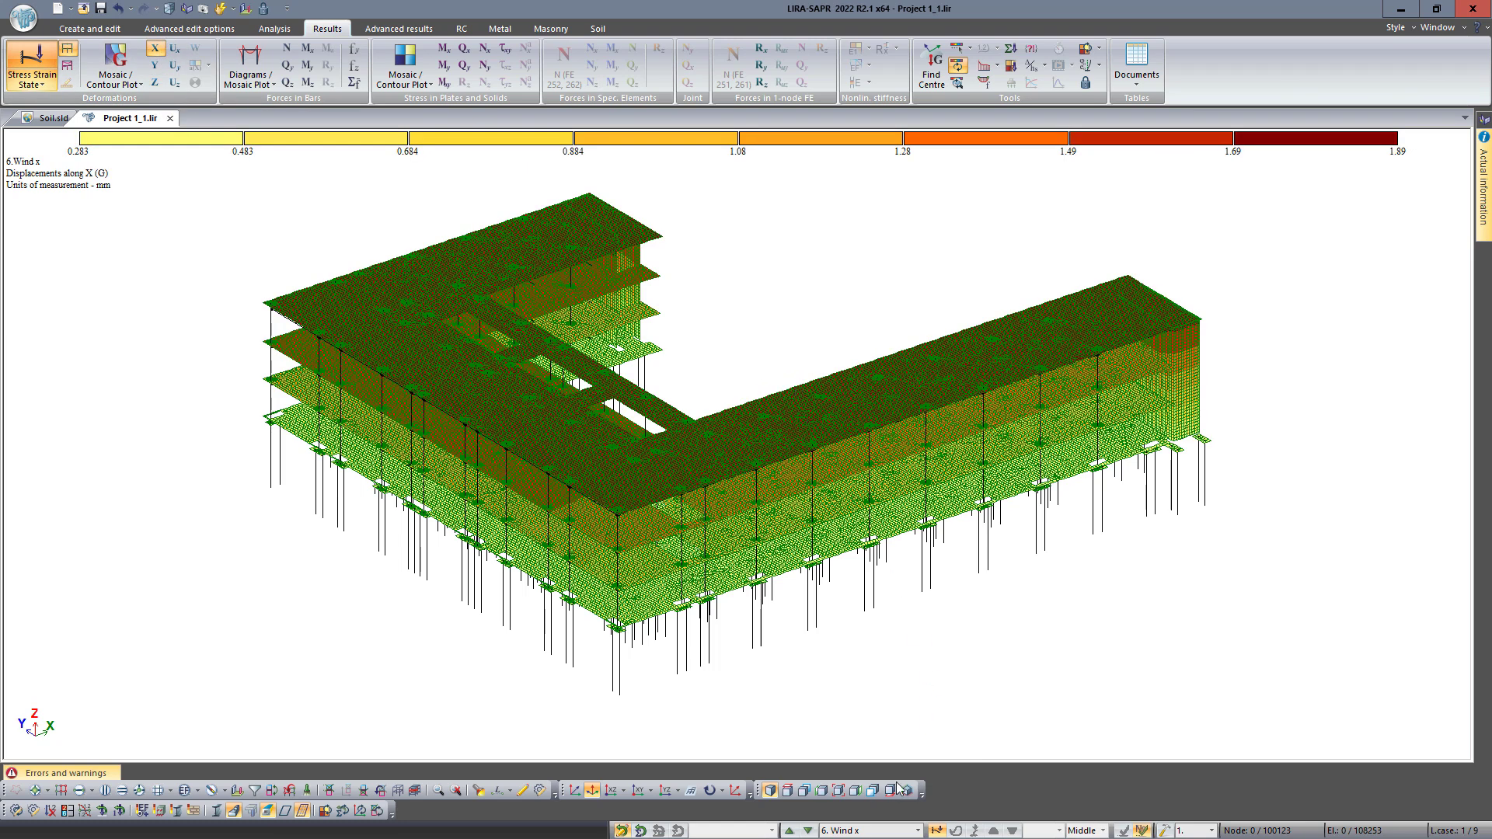
click(915, 830)
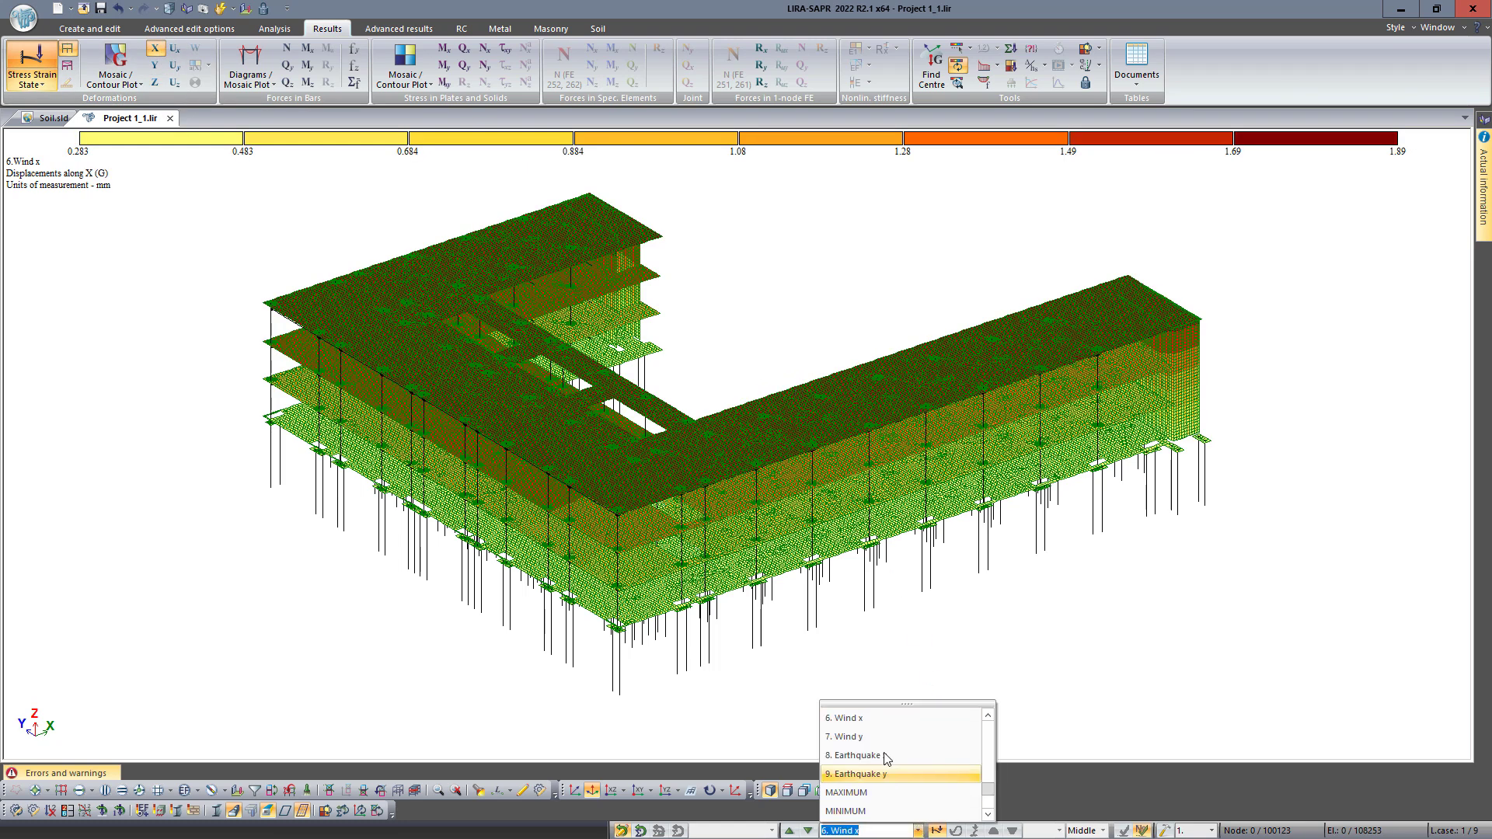
click(855, 736)
click(156, 67)
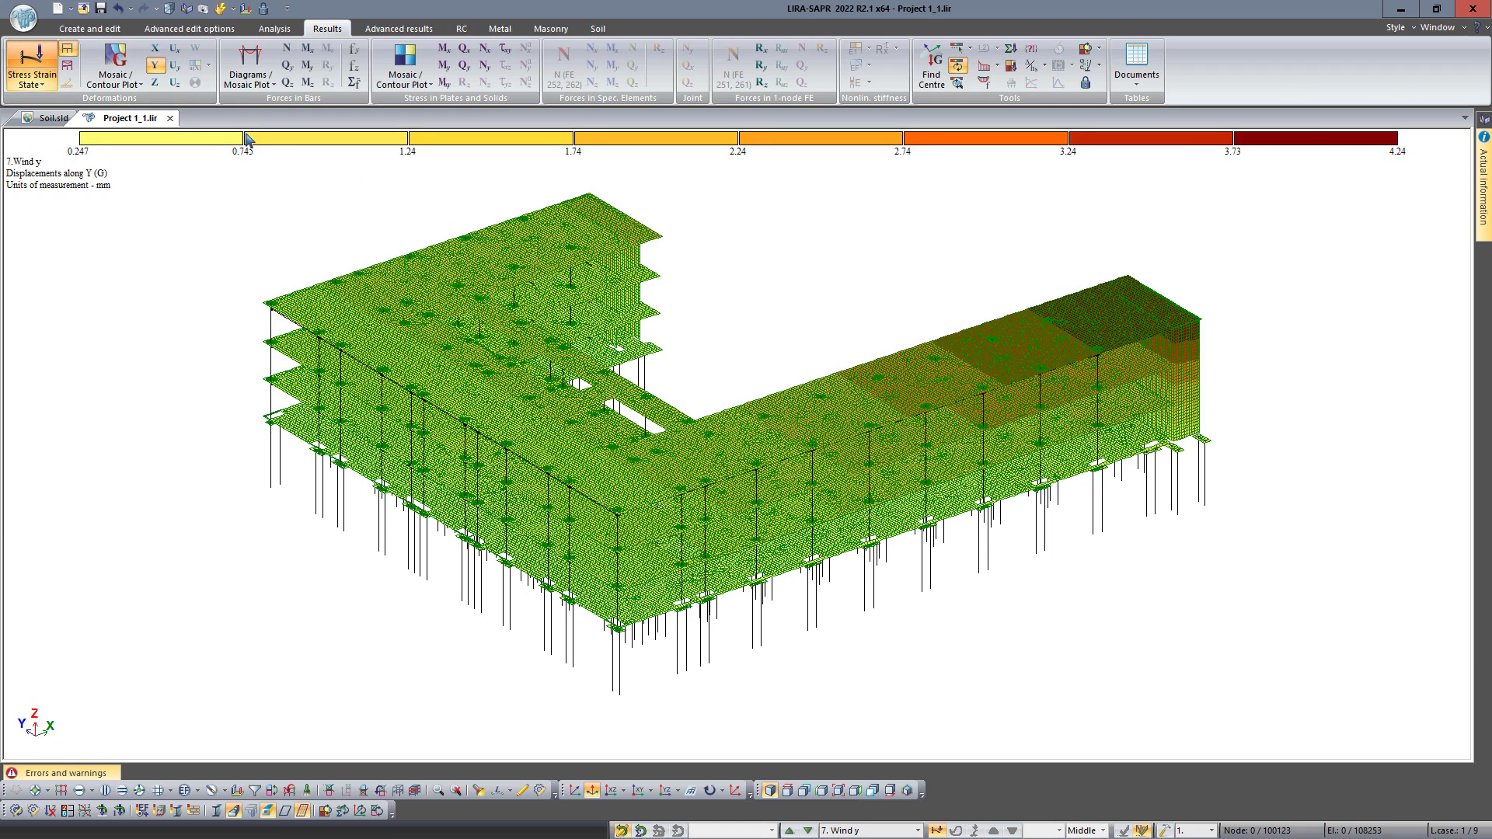
- Return to load case 1, Dead weight, and display the N and My force diagrams in the bars
click(917, 830)
click(892, 727)
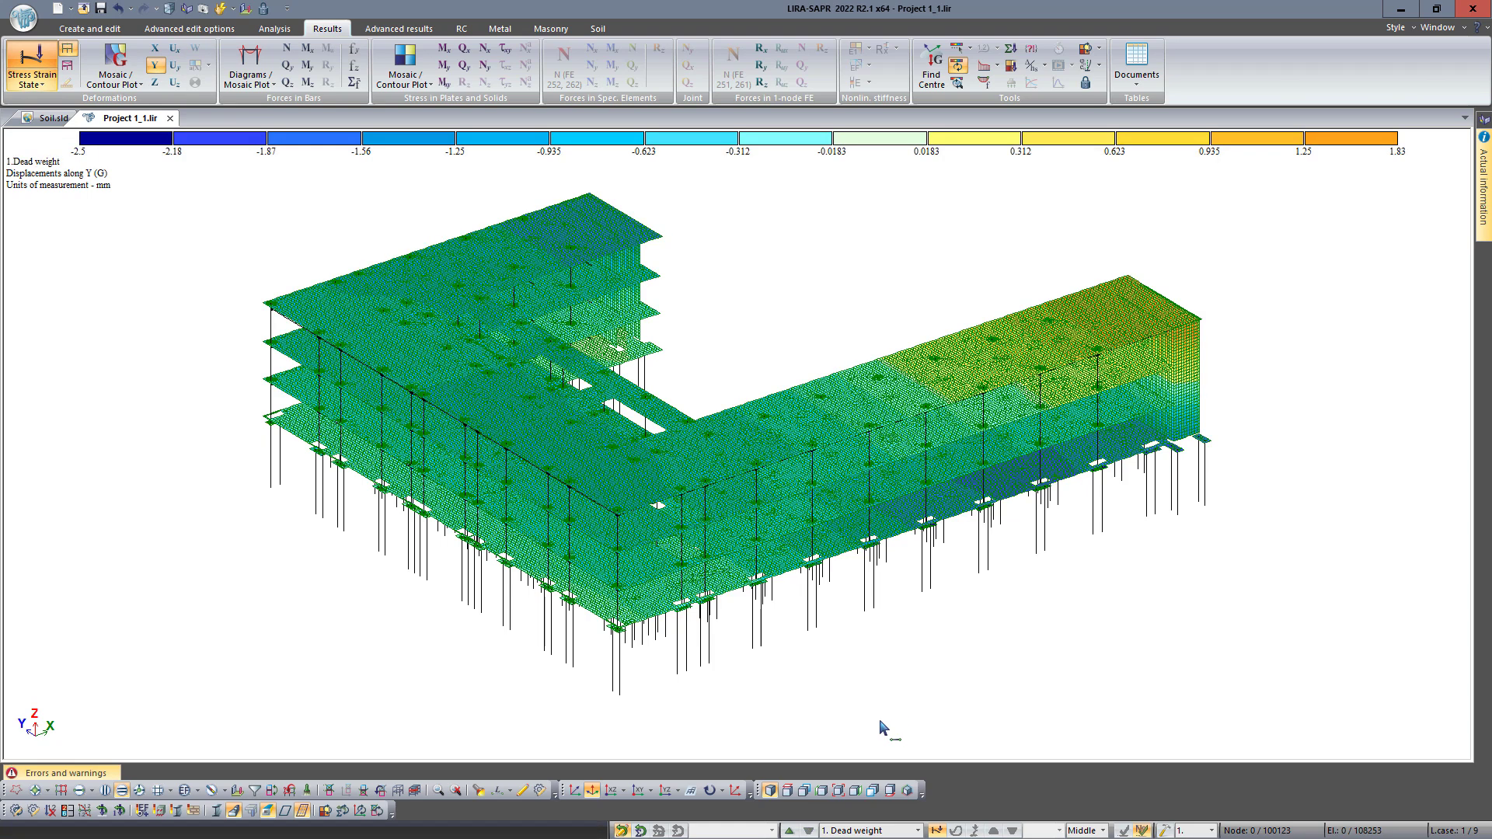
click(288, 49)
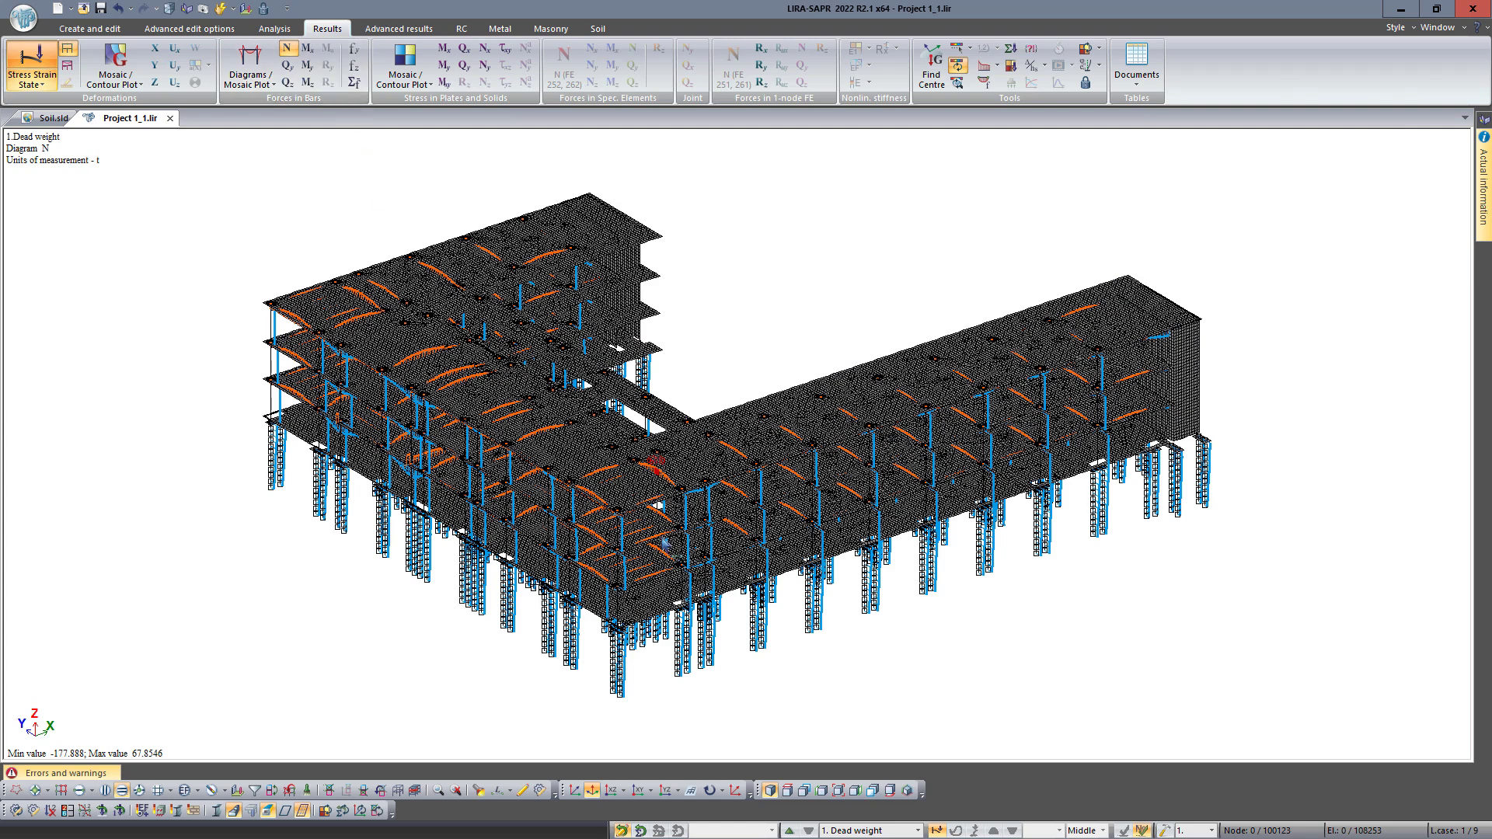
click(309, 66)
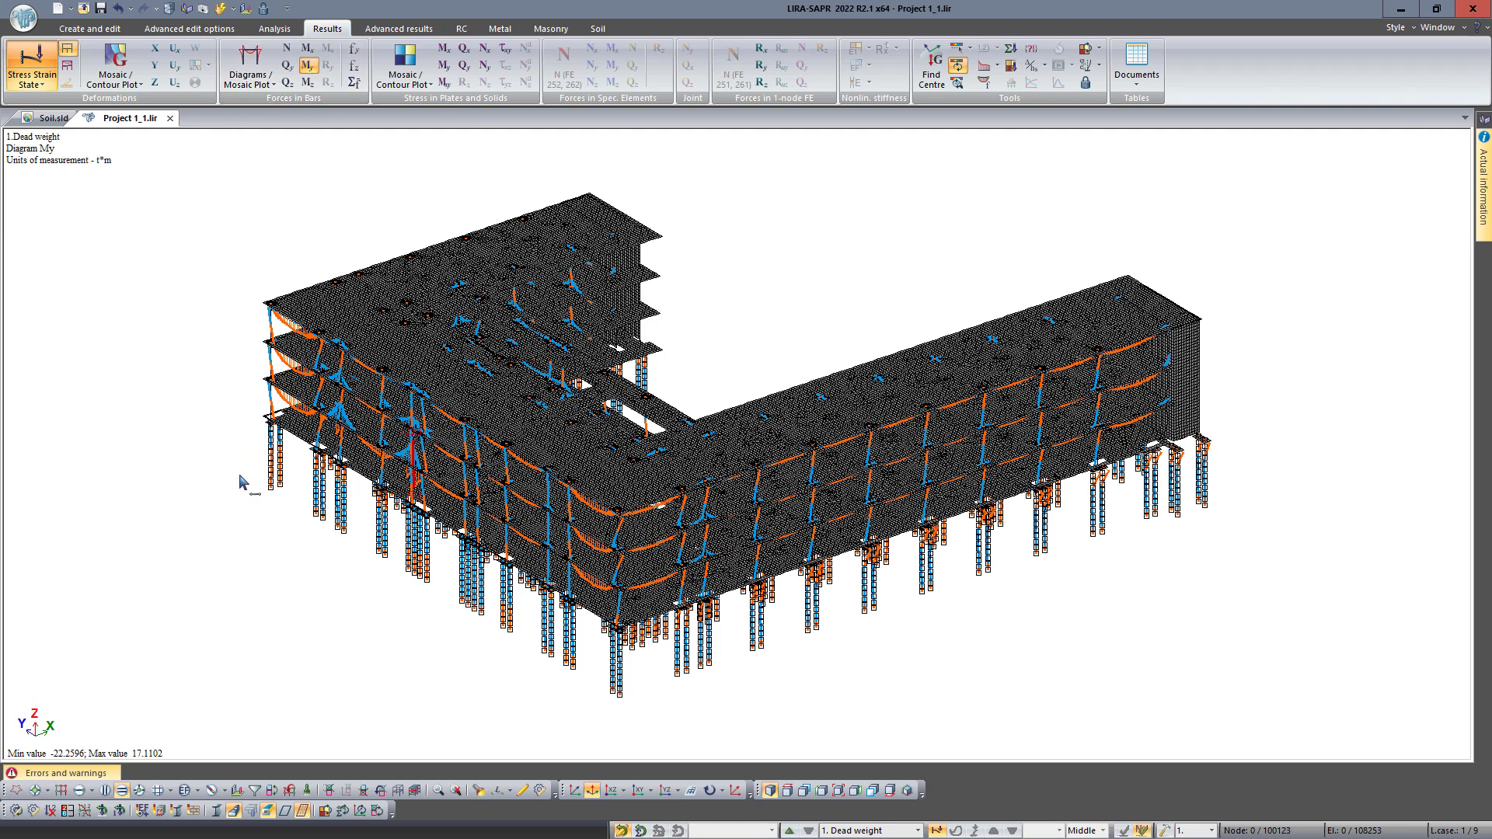
- Isolate the horizontal bars of the building to examine their My diagram, and restore the whole model
drag(220, 158, 1240, 732)
right_click(1136, 668)
click(1165, 441)
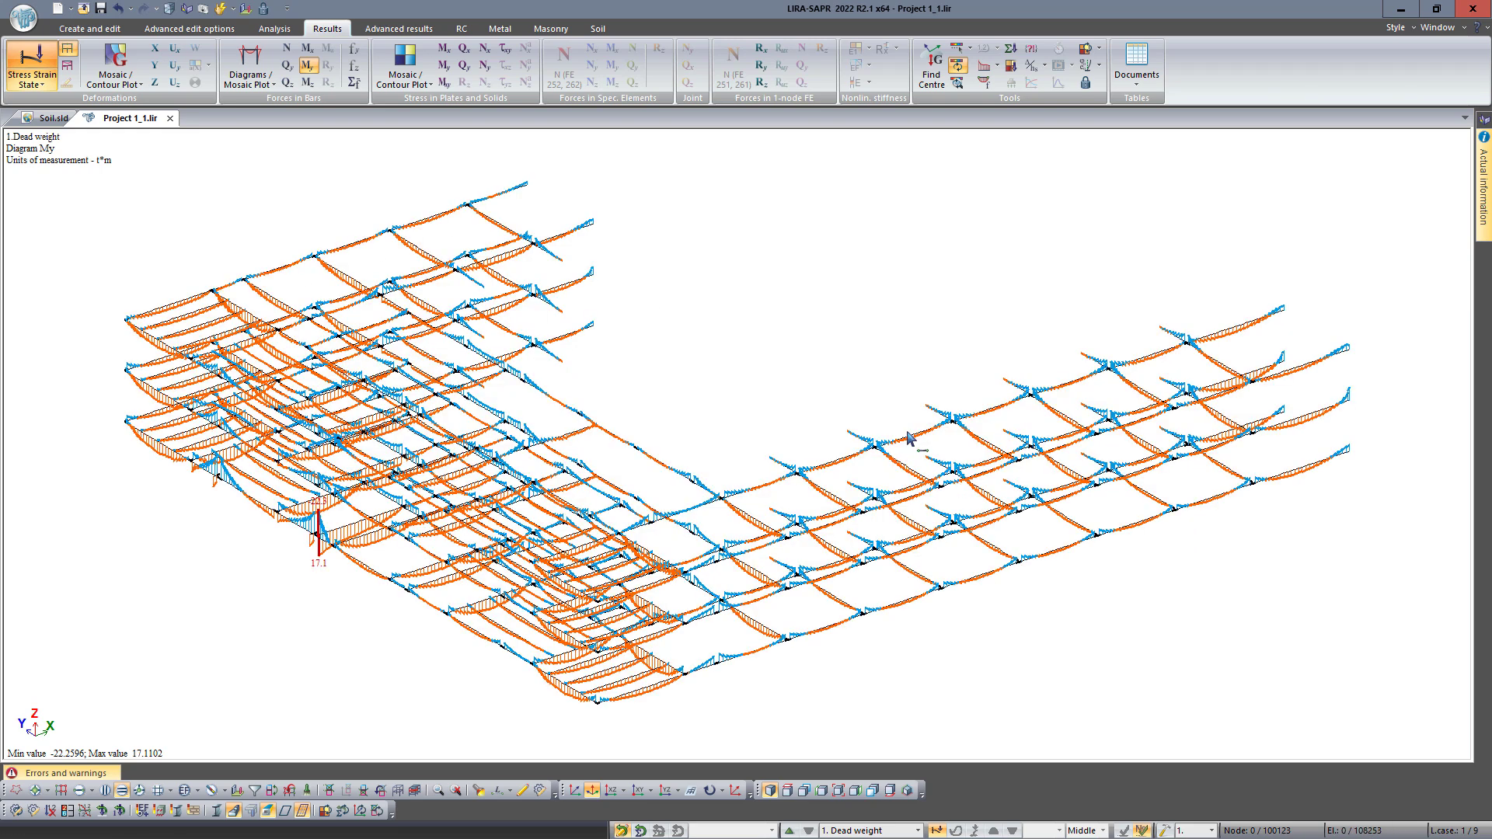
right_click(776, 358)
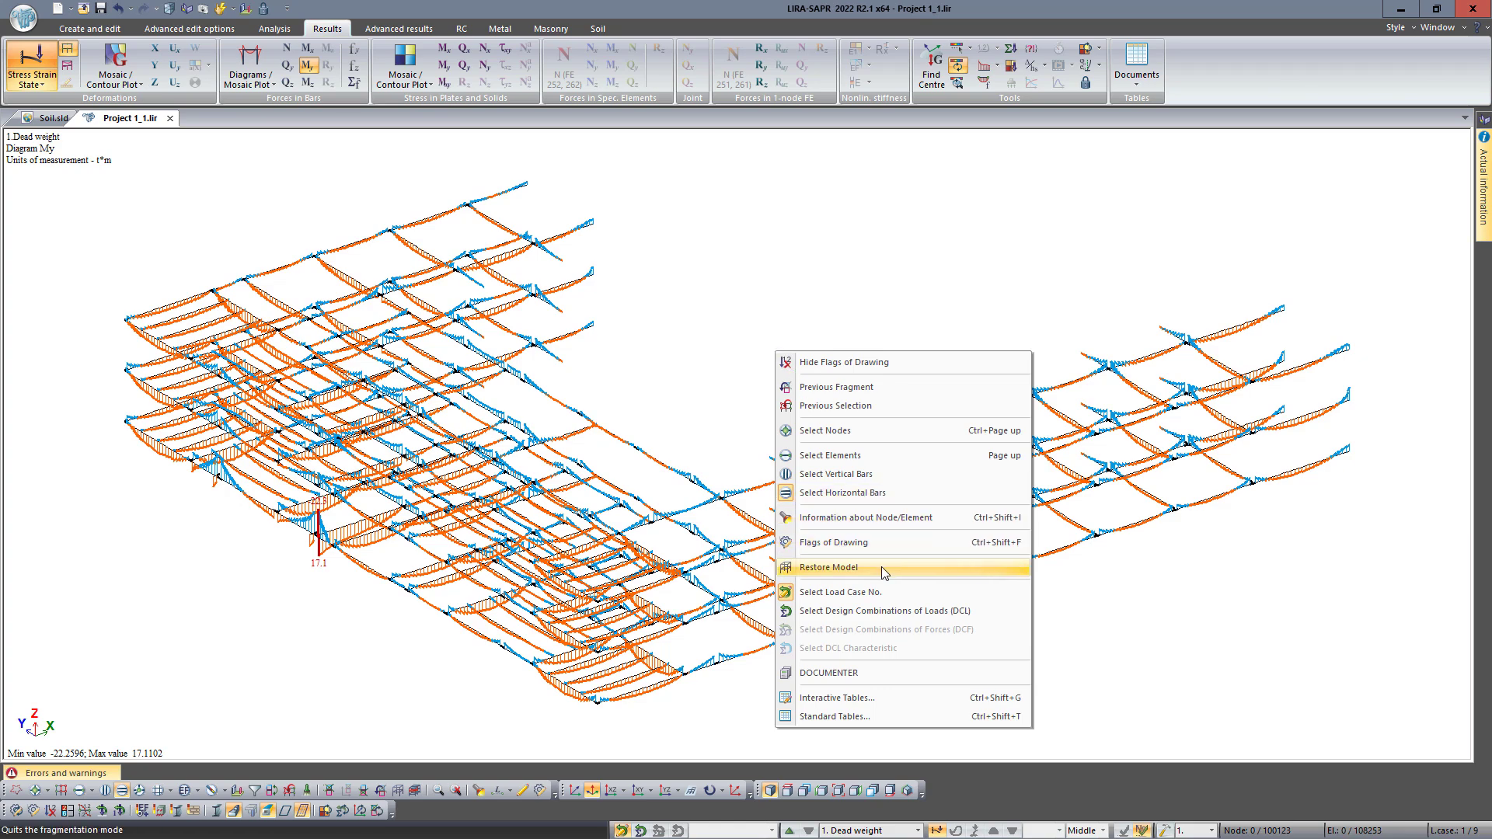
click(828, 567)
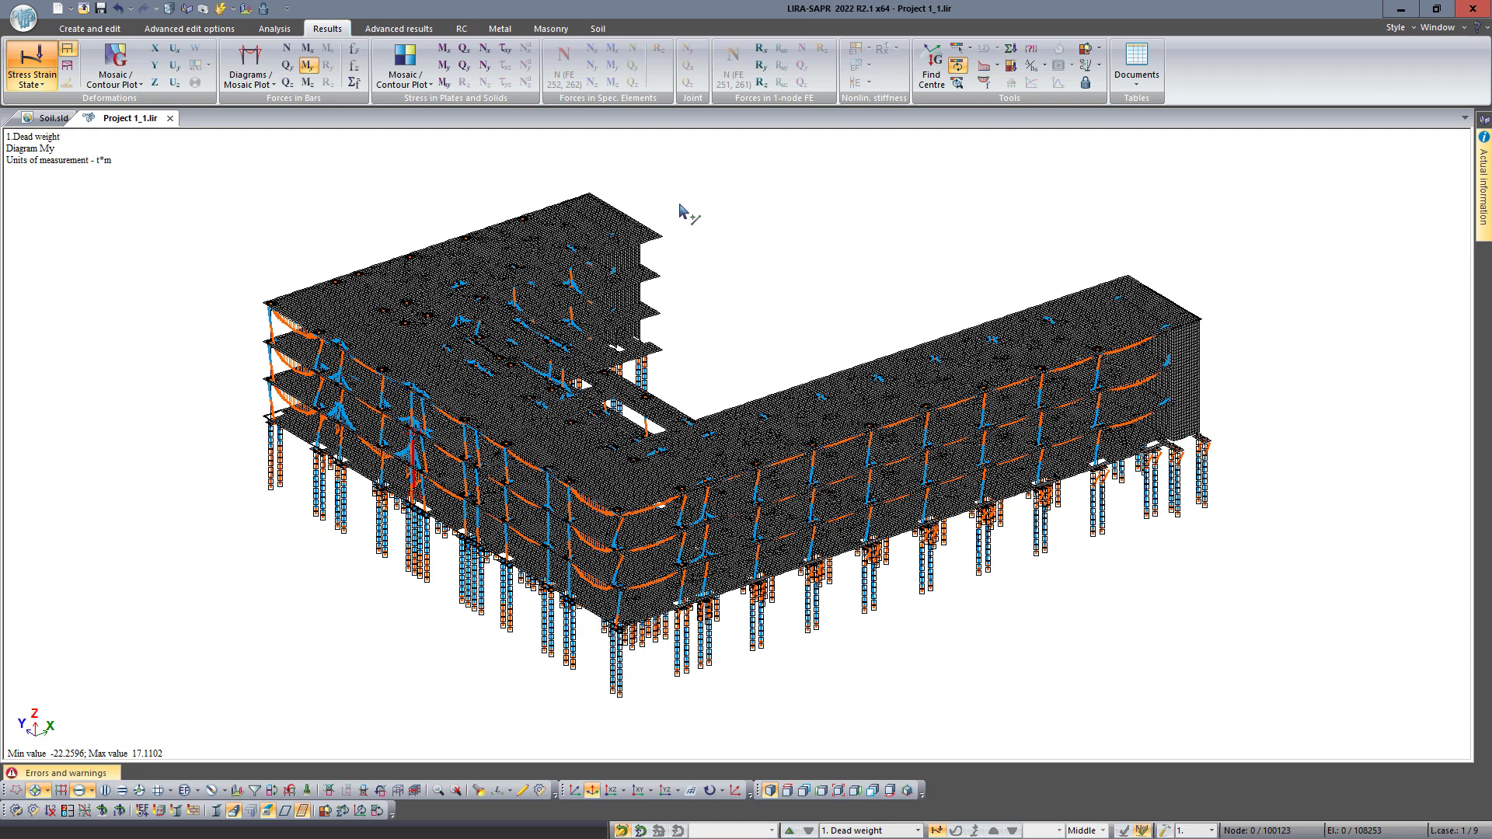
- Display the plate stresses Nx, Ny, Mx and My for Dead weight, and the Rz forces in the one-node elements
click(486, 52)
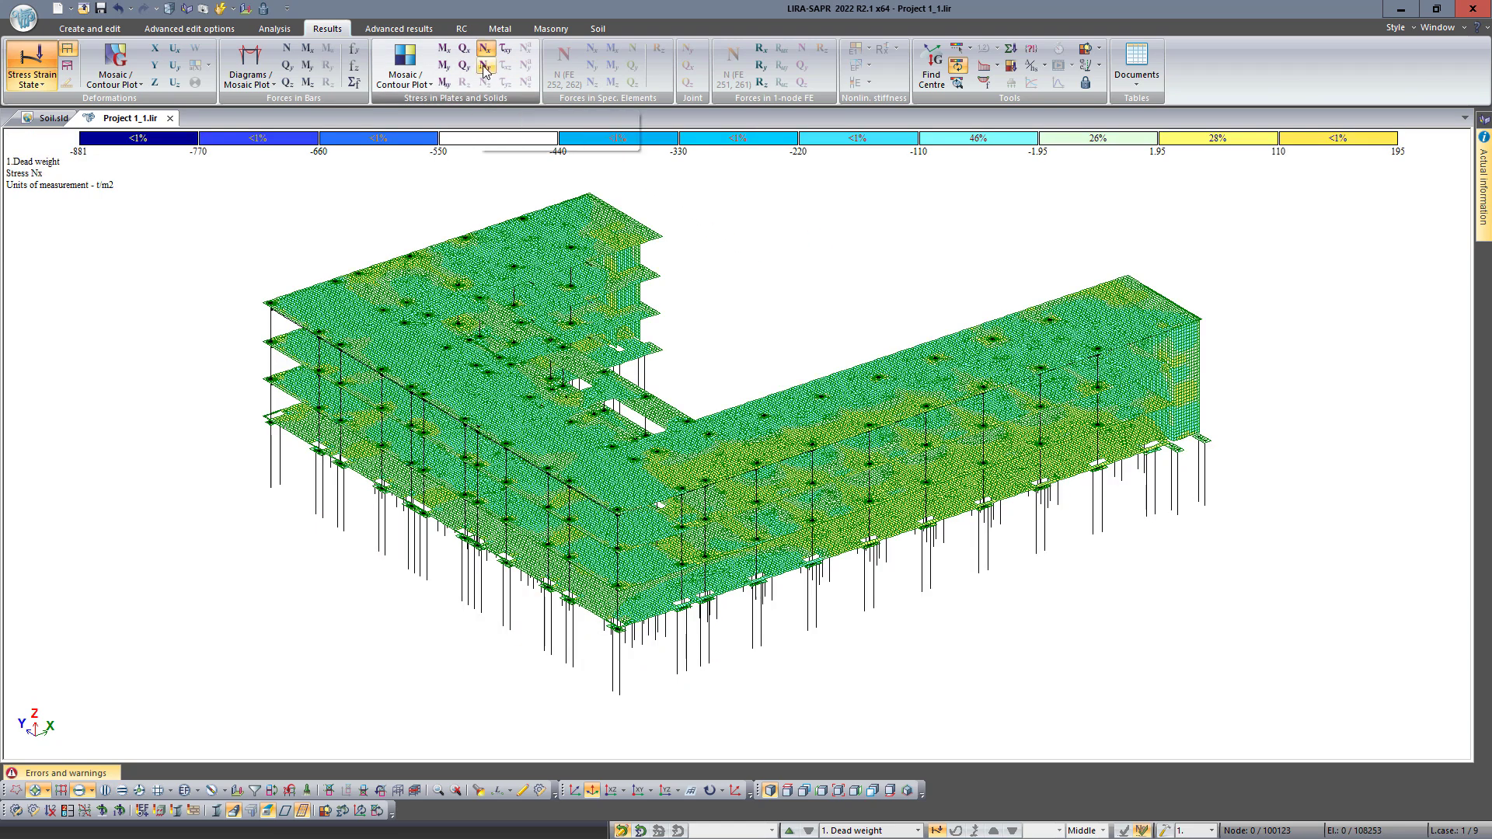
click(484, 67)
click(445, 51)
click(444, 65)
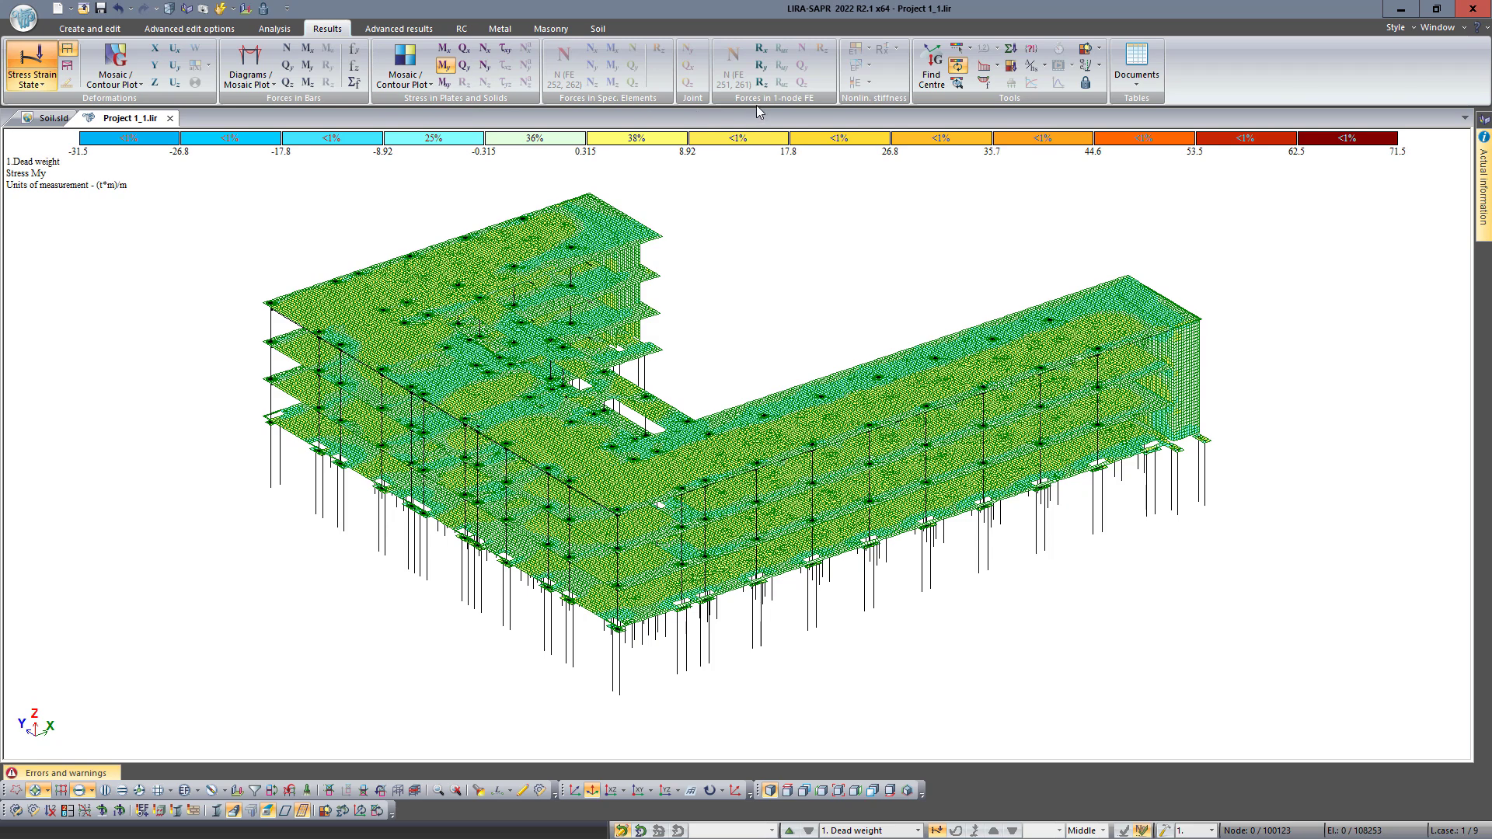
click(762, 82)
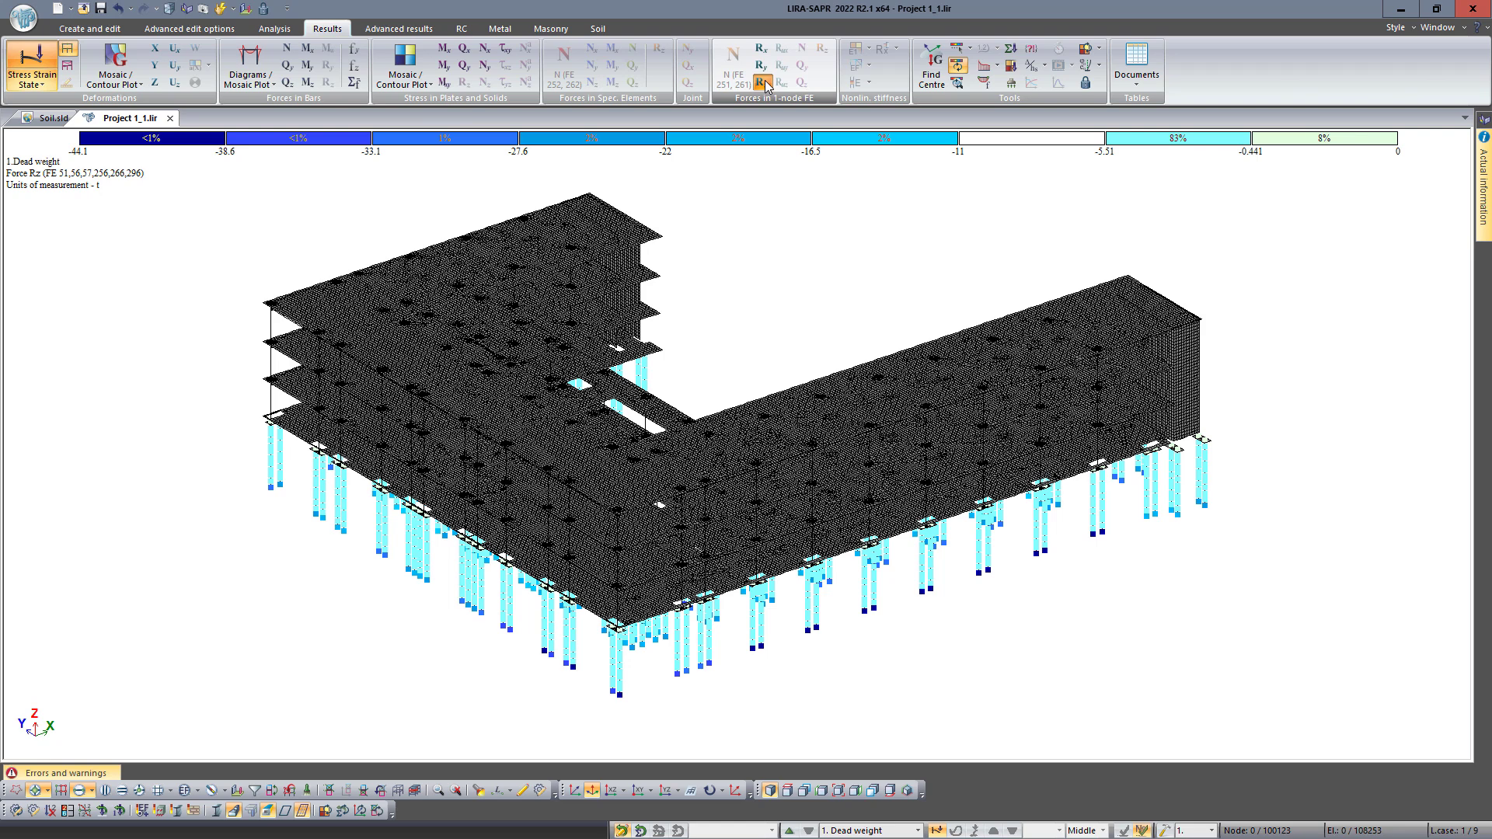
click(763, 82)
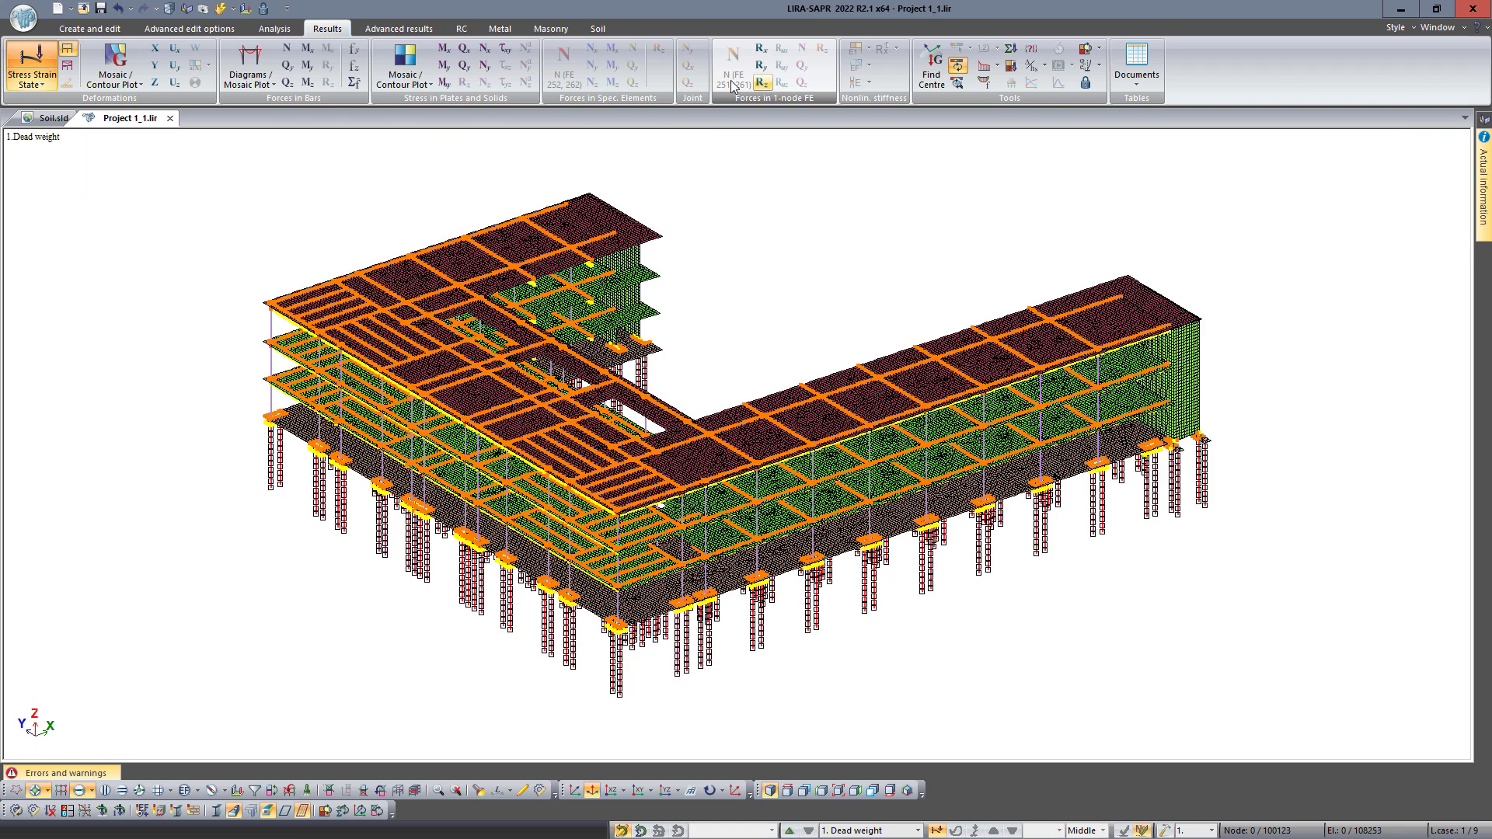
- Display the overall plate reinforcement mosaics for upper and lower reinforcement along X and Y, ending with the upper reinforcement along X
click(462, 29)
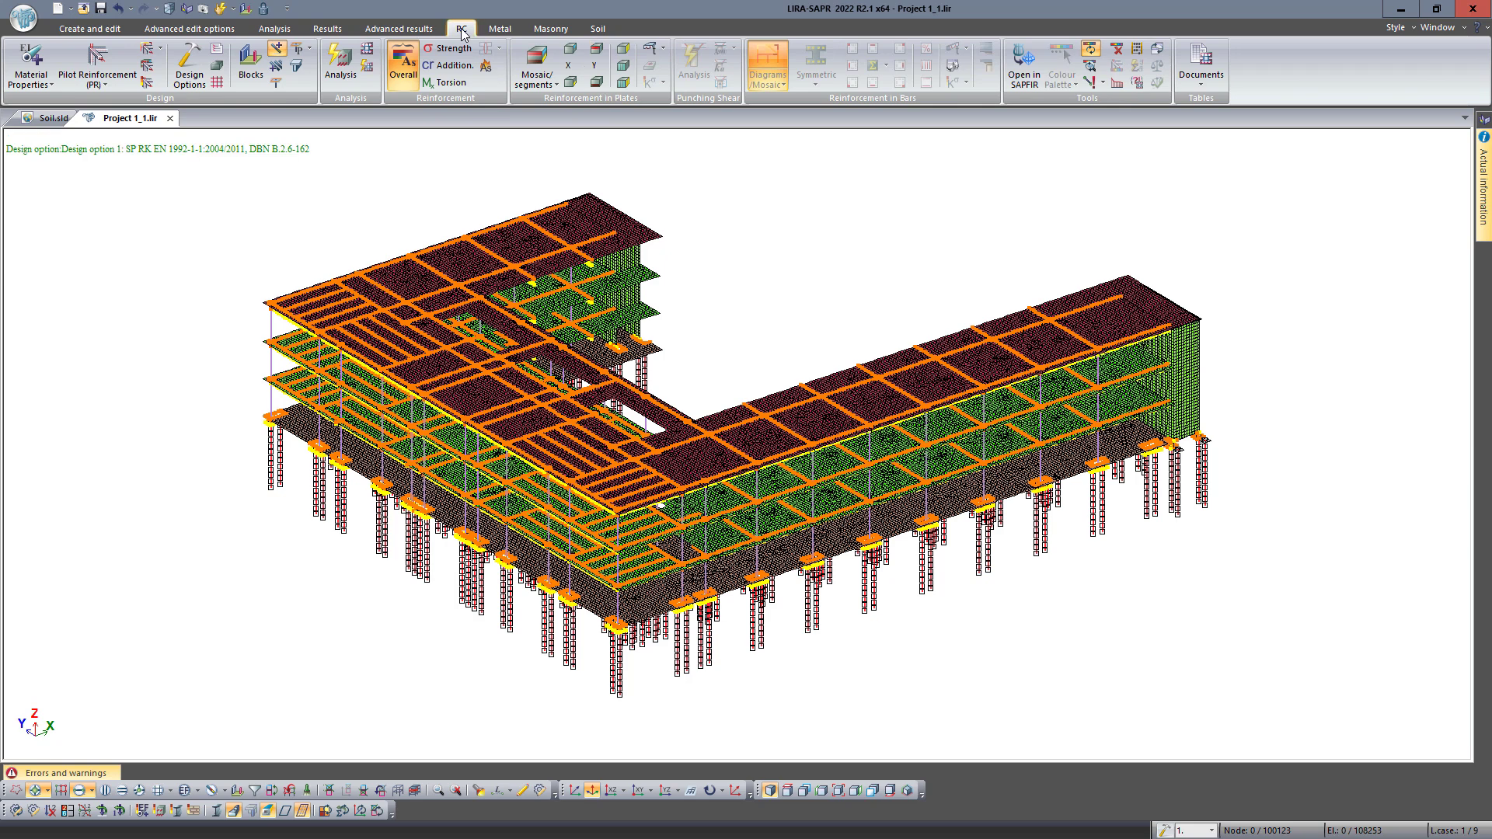
click(570, 49)
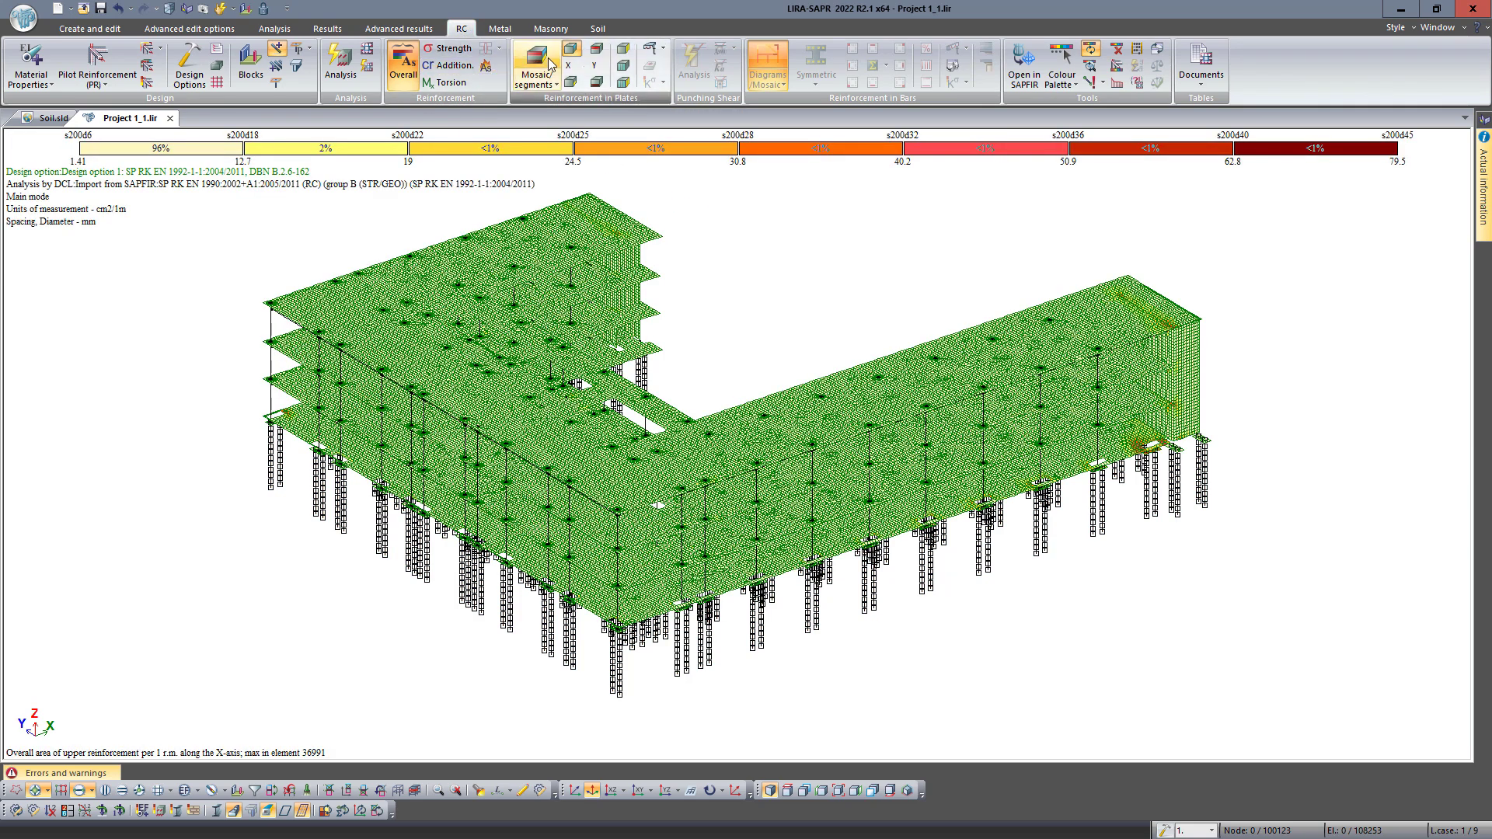
click(596, 52)
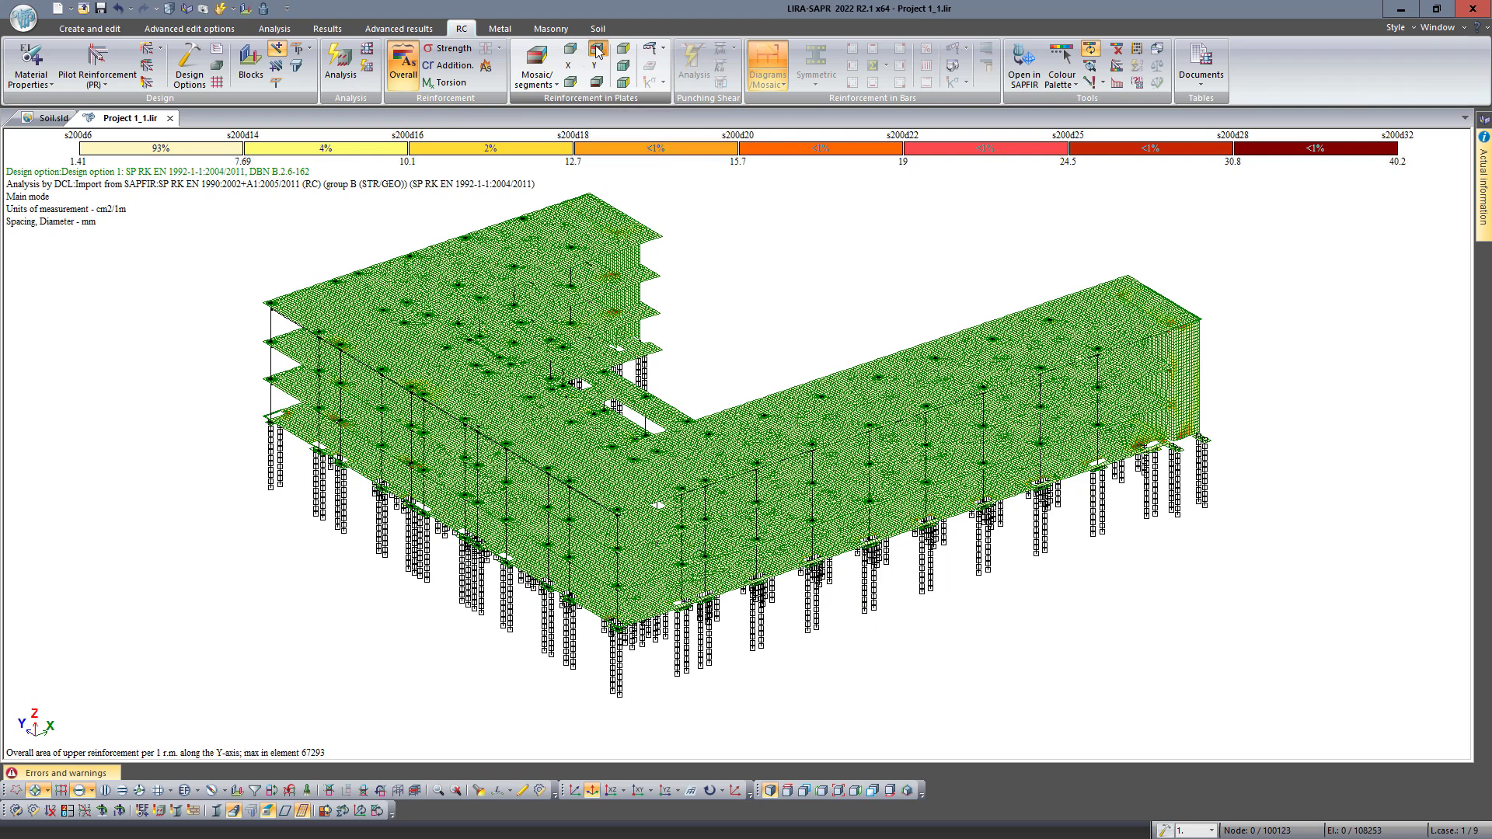
click(572, 82)
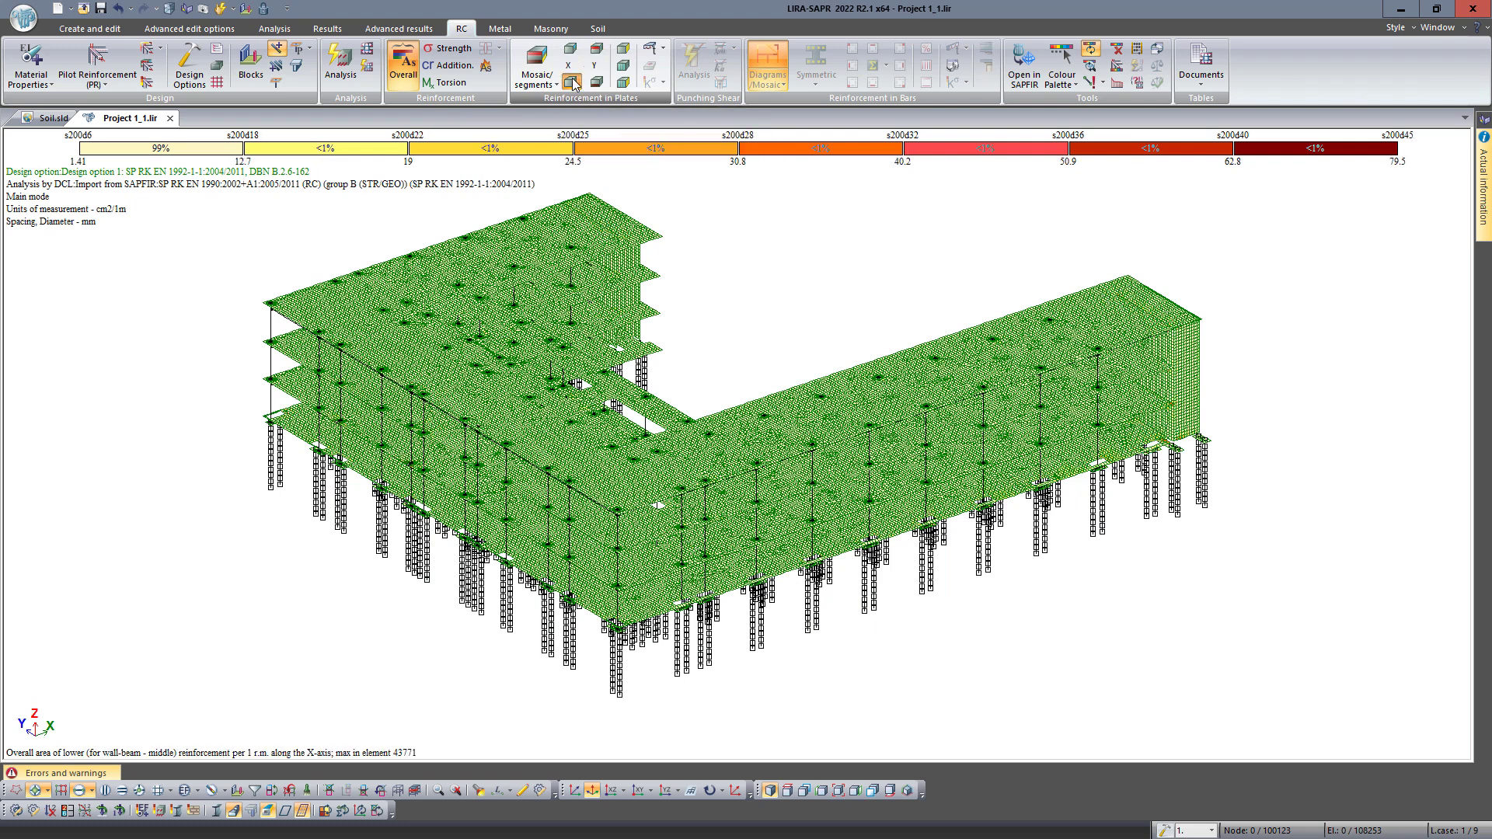
click(597, 83)
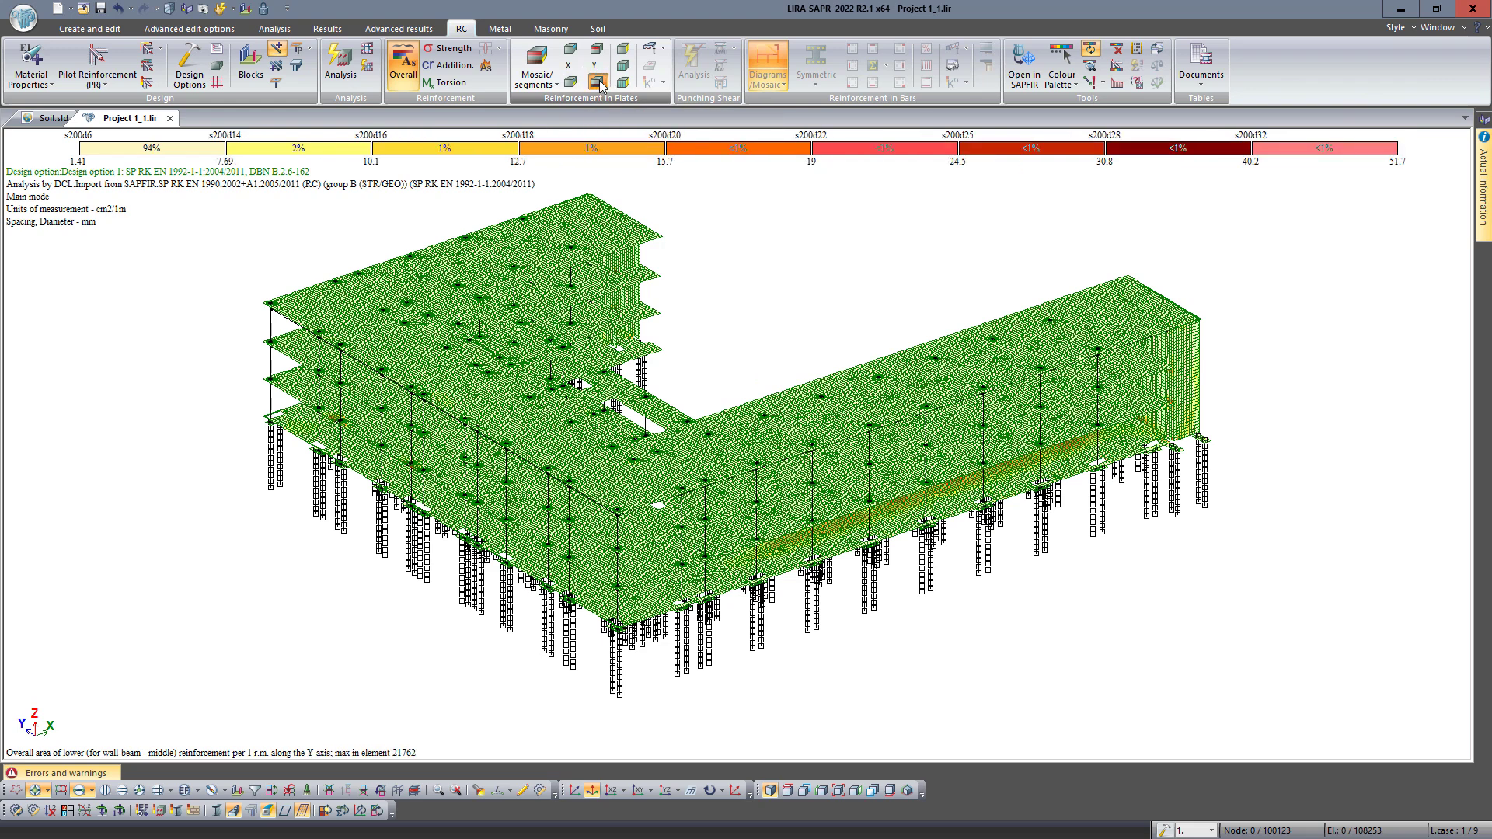
click(571, 50)
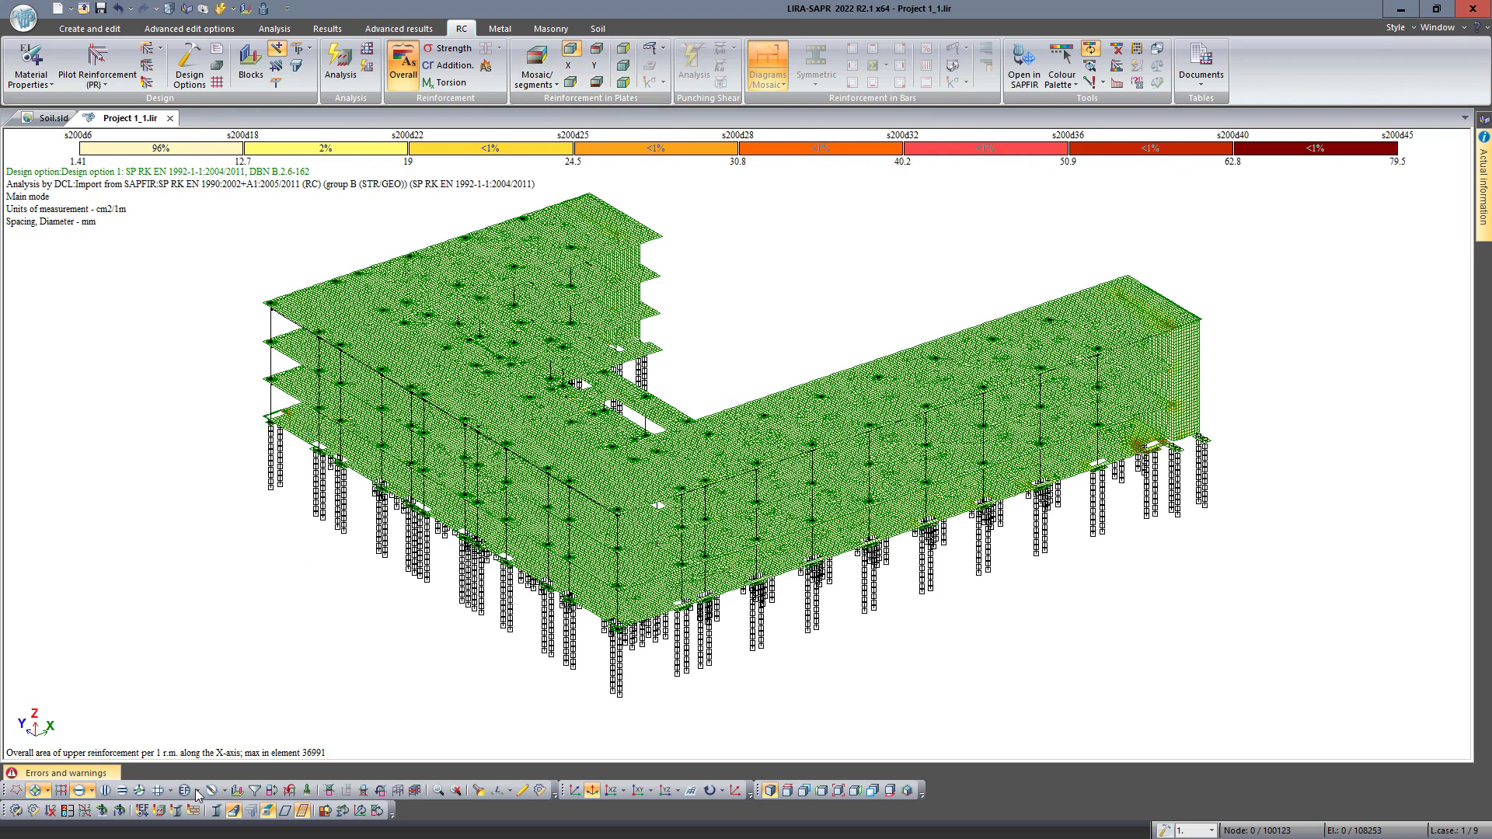